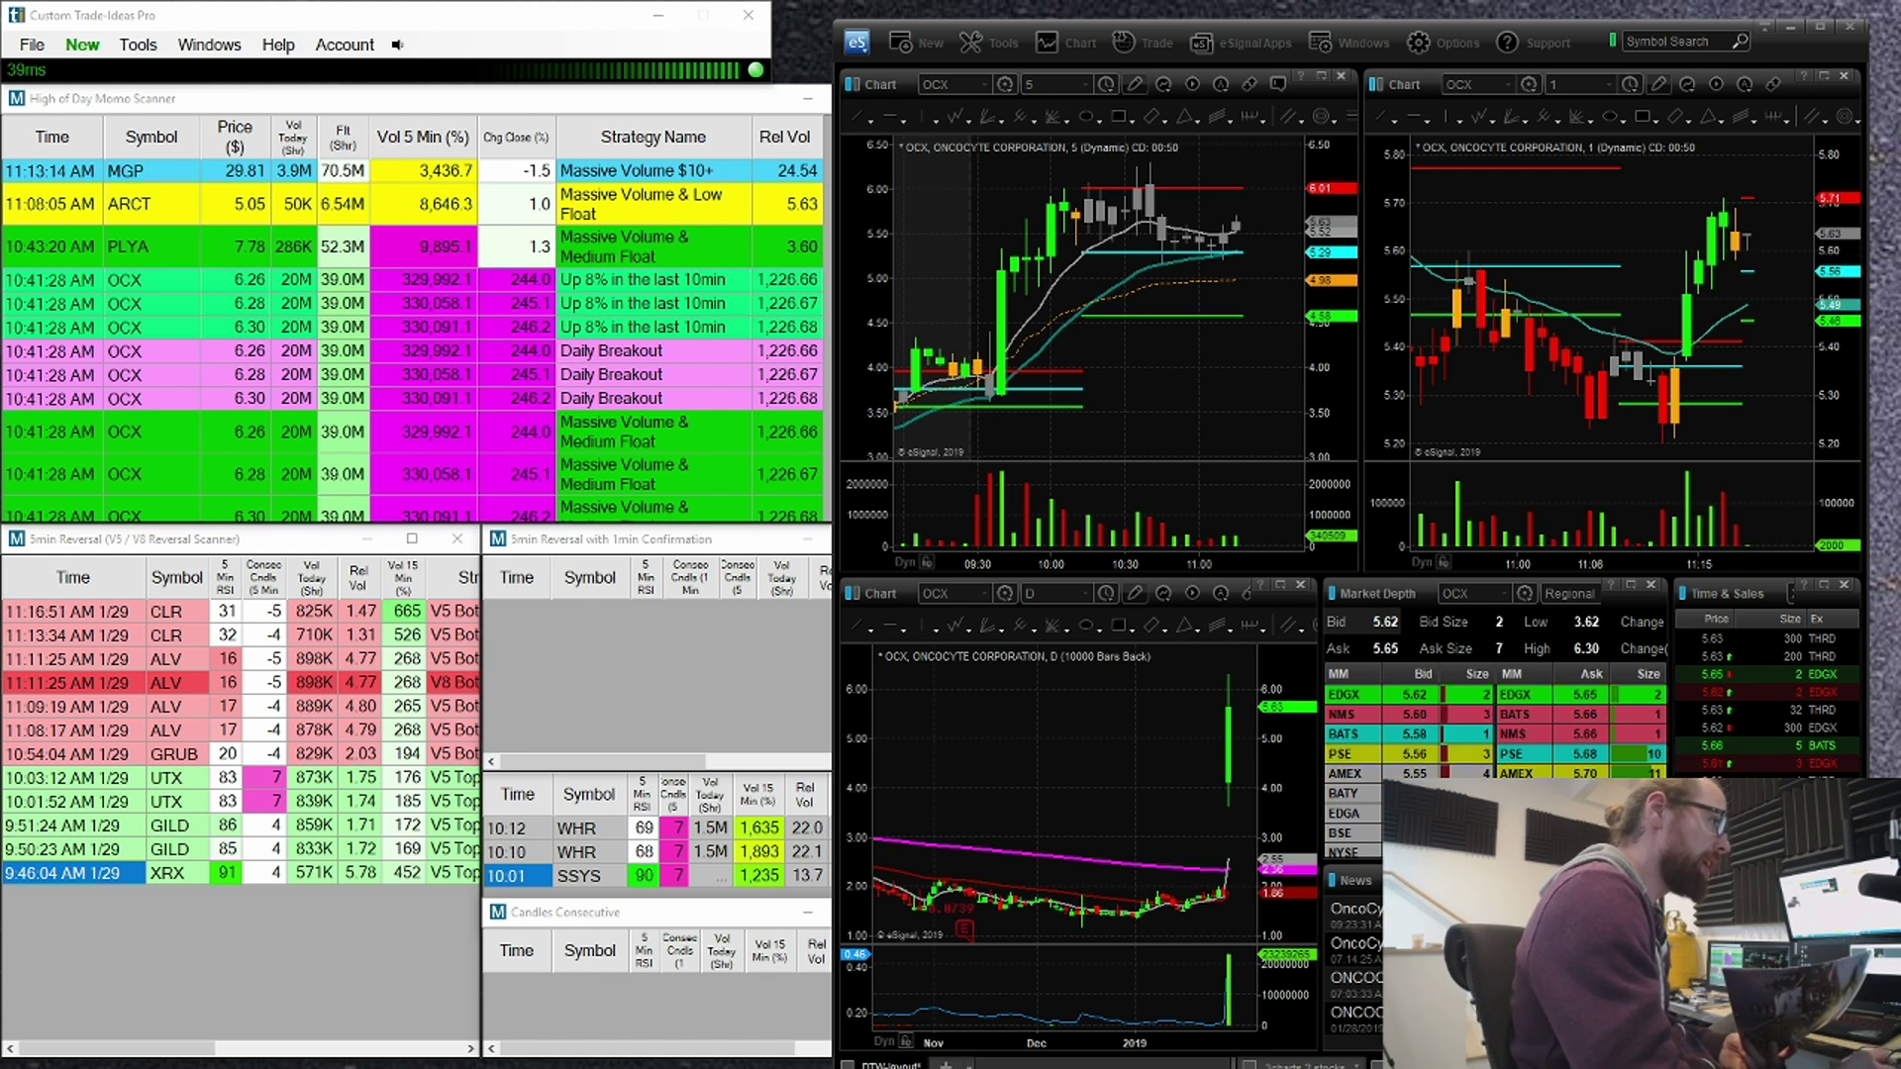
Step: Bring the Sterling Trader windows in front of the scanners and show more history on the 5-minute OCX chart
drag(693, 1068, 400, 708)
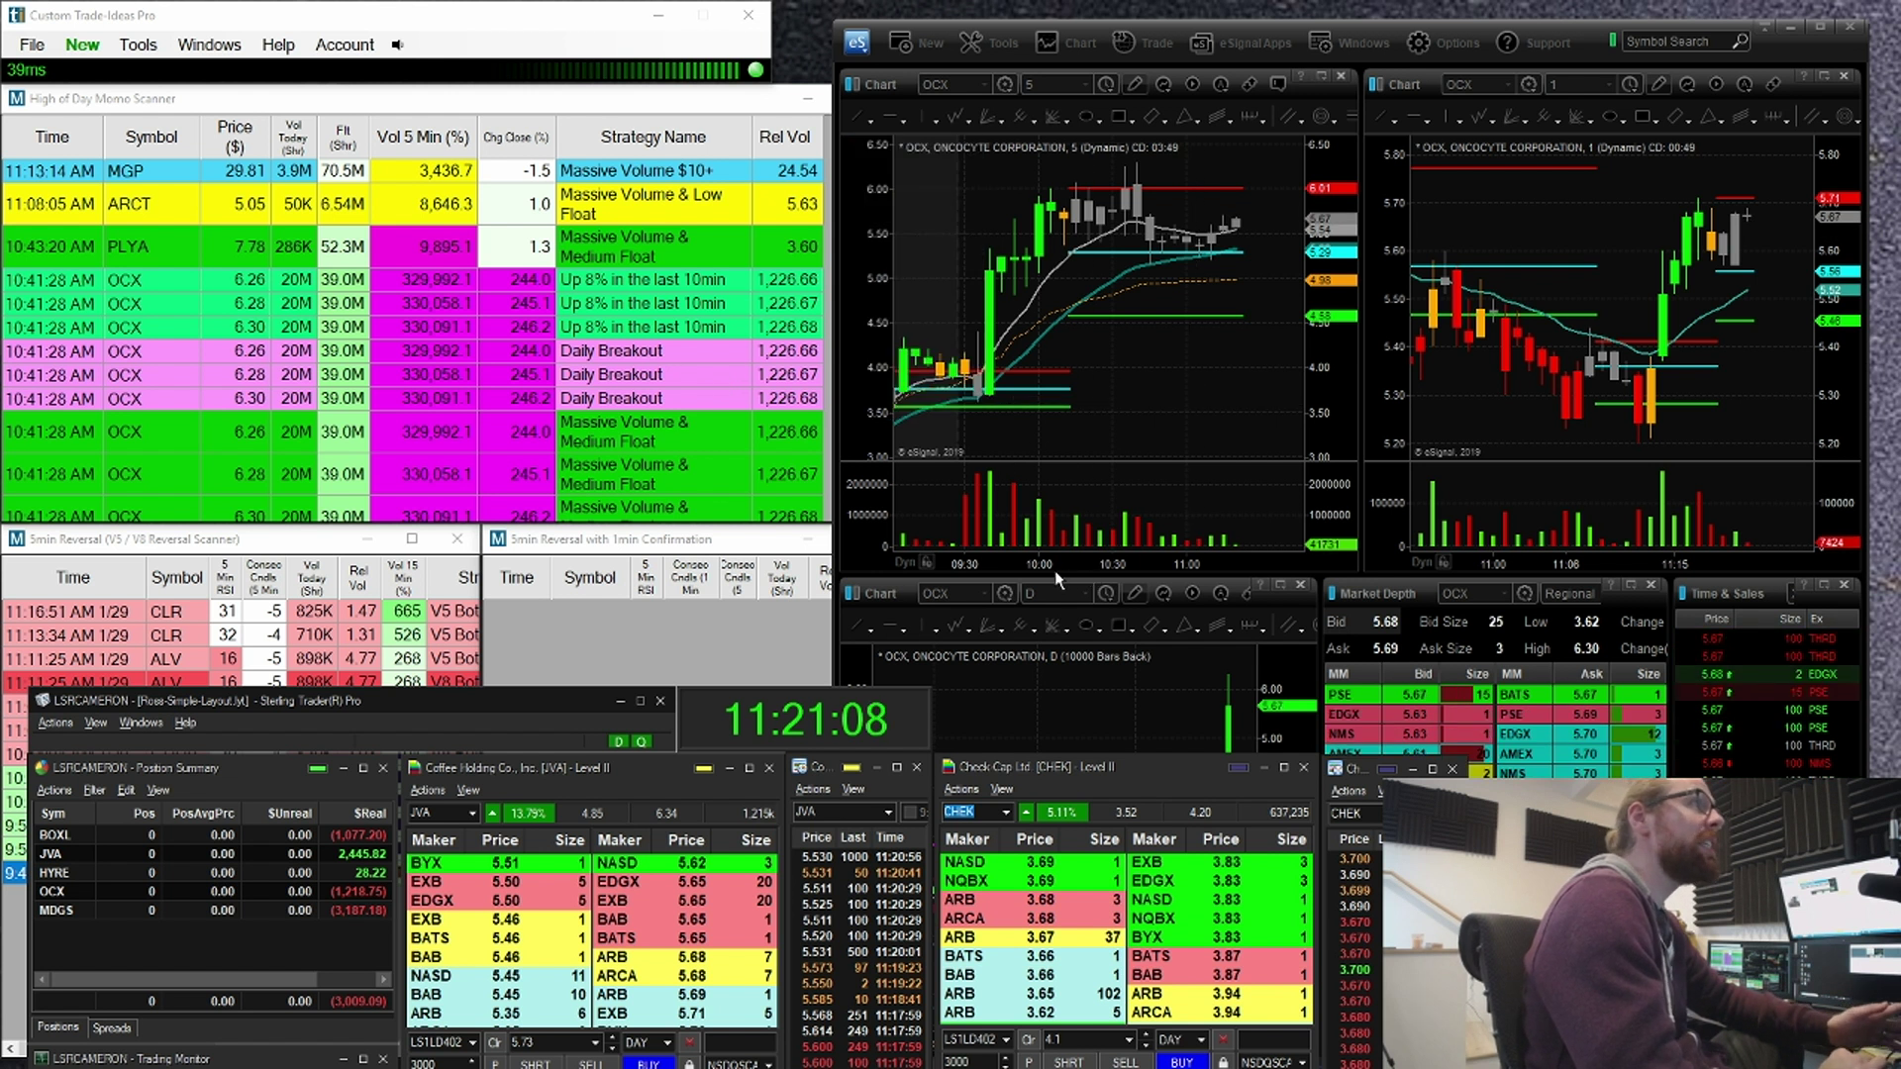
drag(1060, 564, 1164, 566)
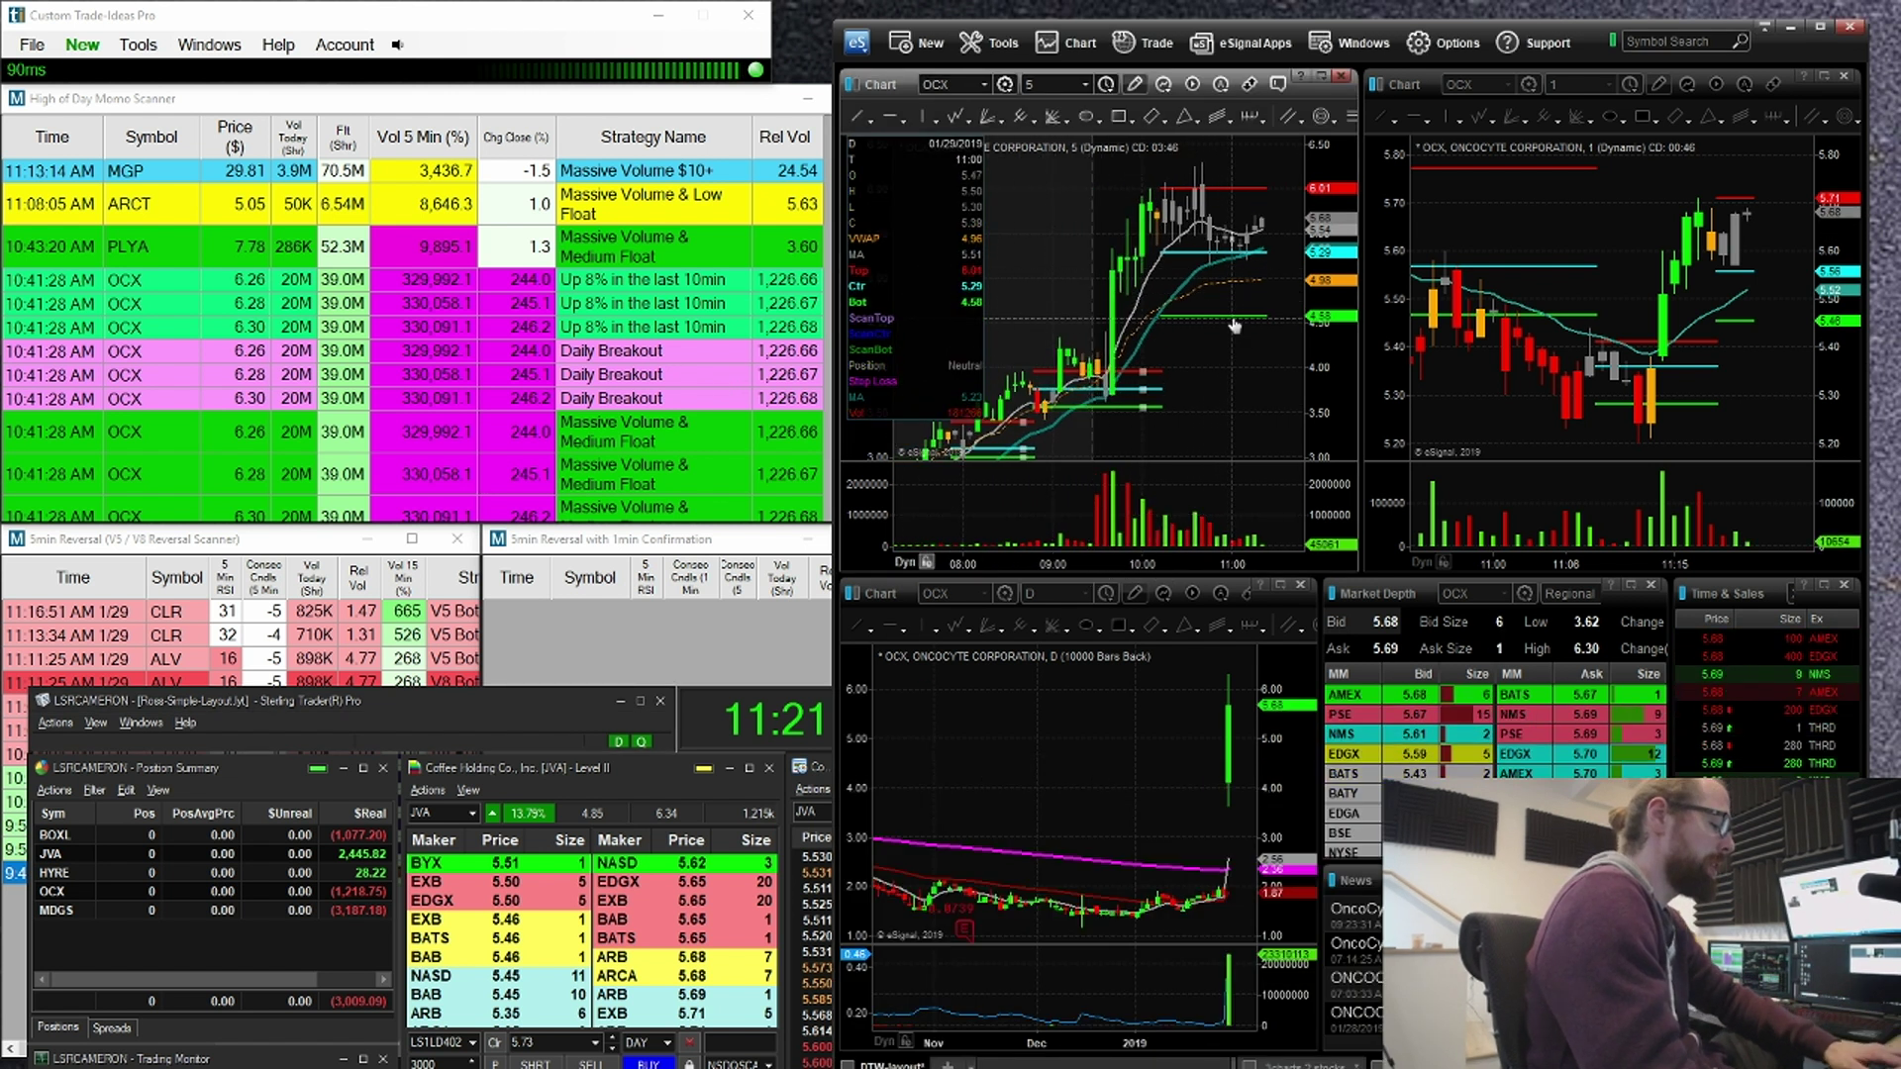
Step: Load AVCO into the linked charts, mark its recent price move on the daily chart, and clear the mark
text(AVCO)
key(Return)
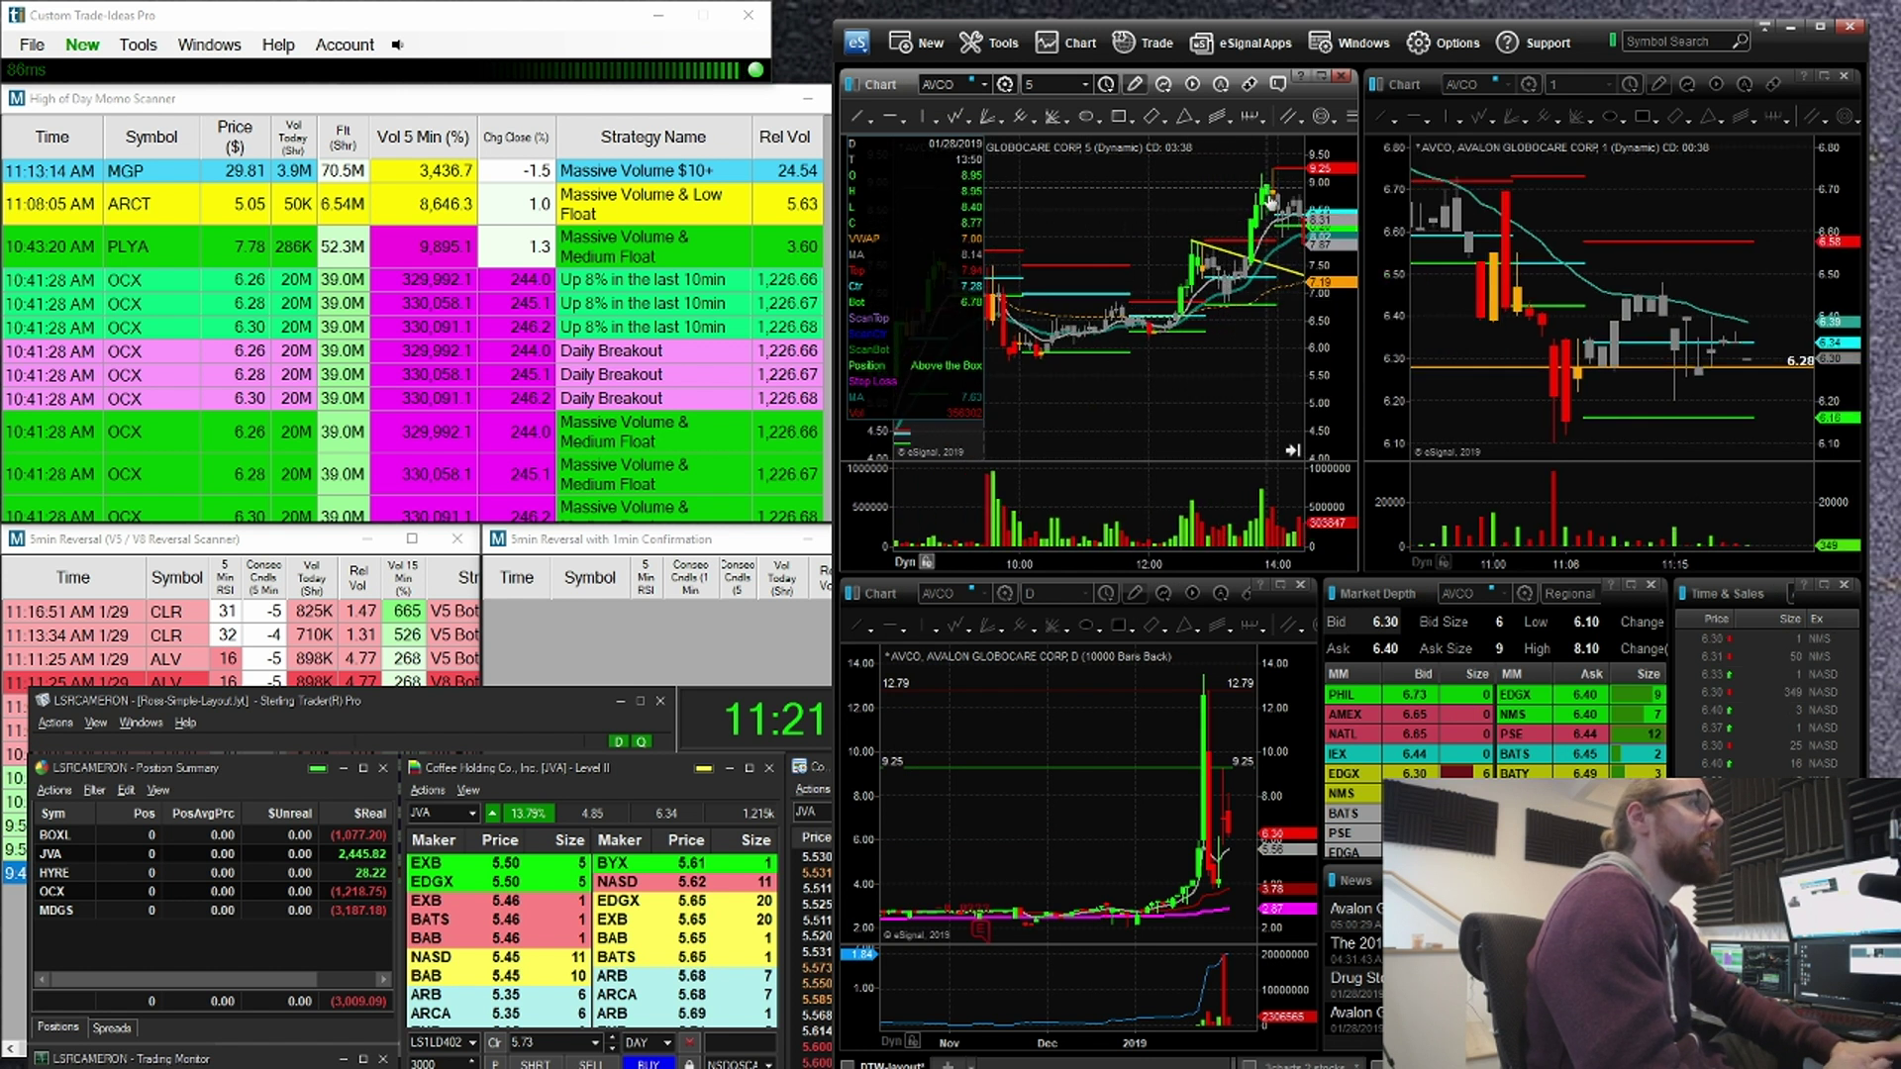
mouse_move(1212, 627)
mouse_down()
mouse_move(1139, 646)
mouse_move(1124, 673)
mouse_up()
key(Escape)
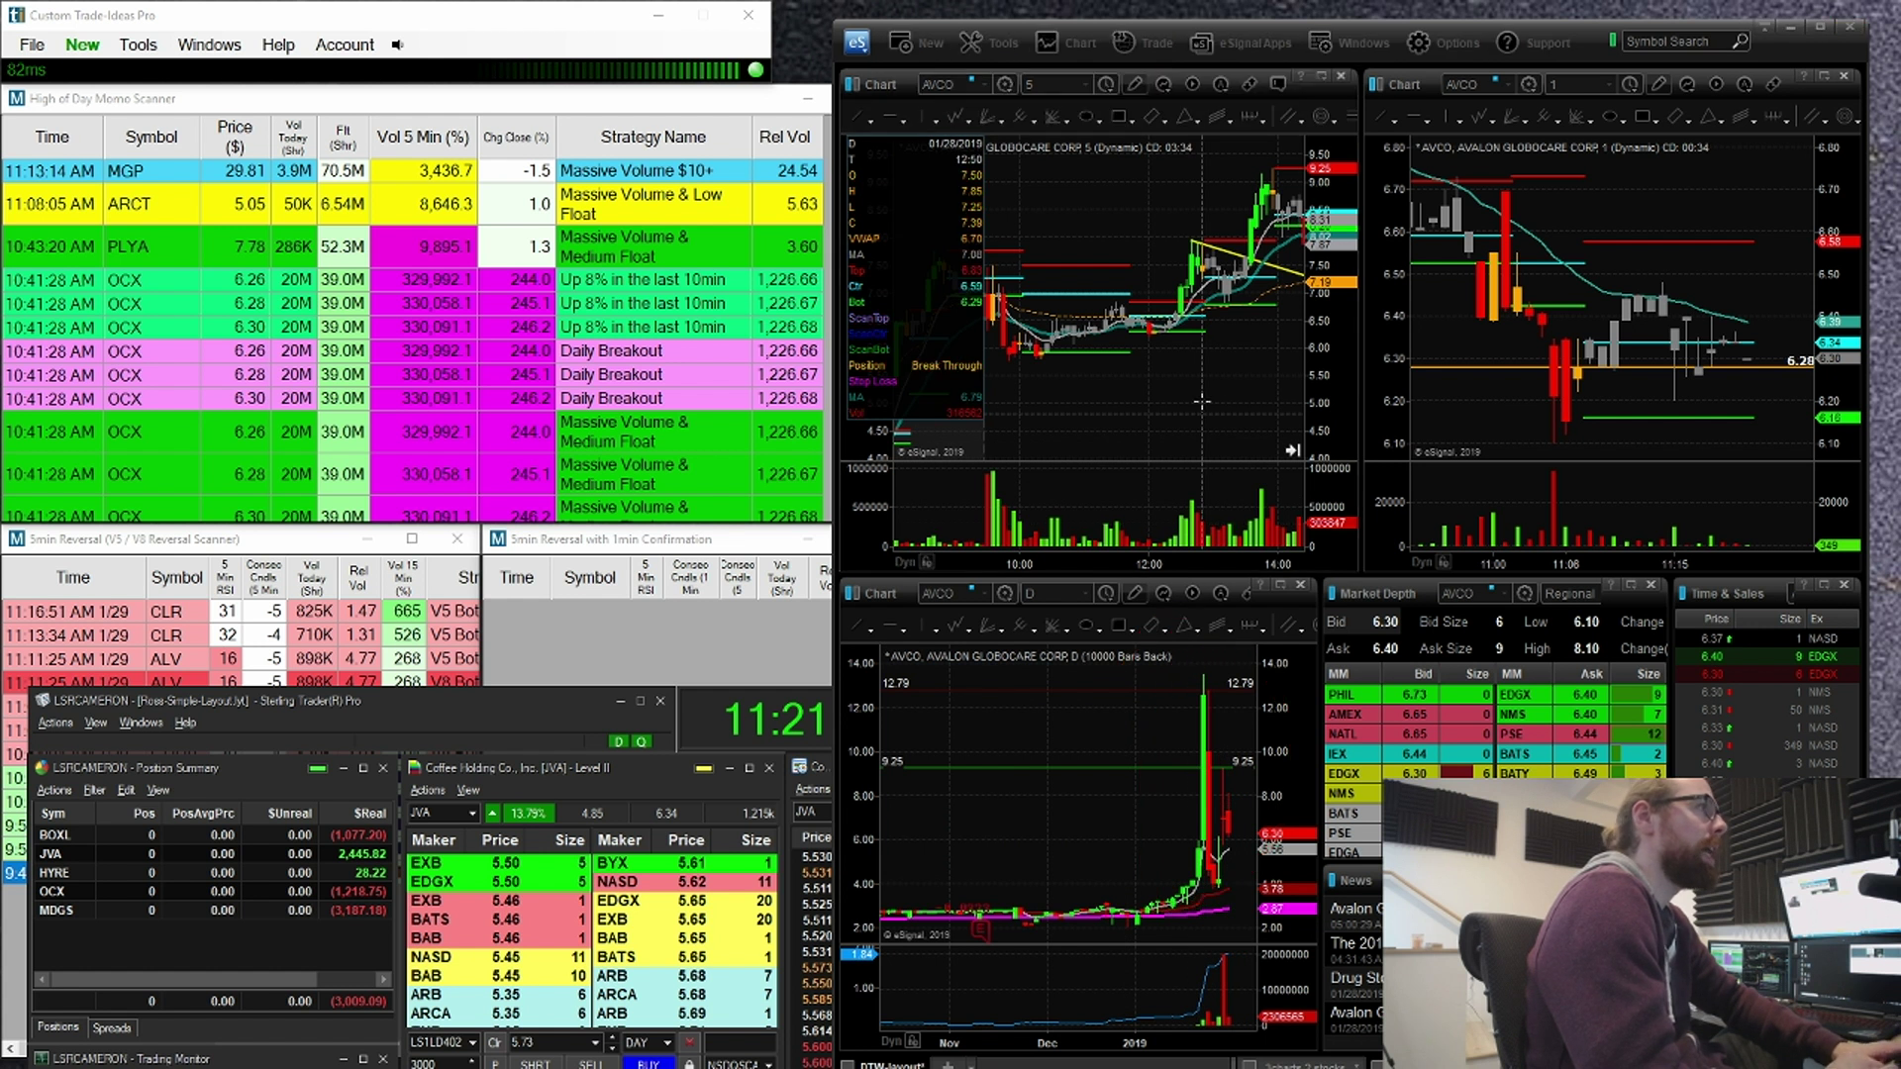
Step: Load OCX into the linked charts and stretch the daily chart's time scale to focus on January
text(OCX)
key(Return)
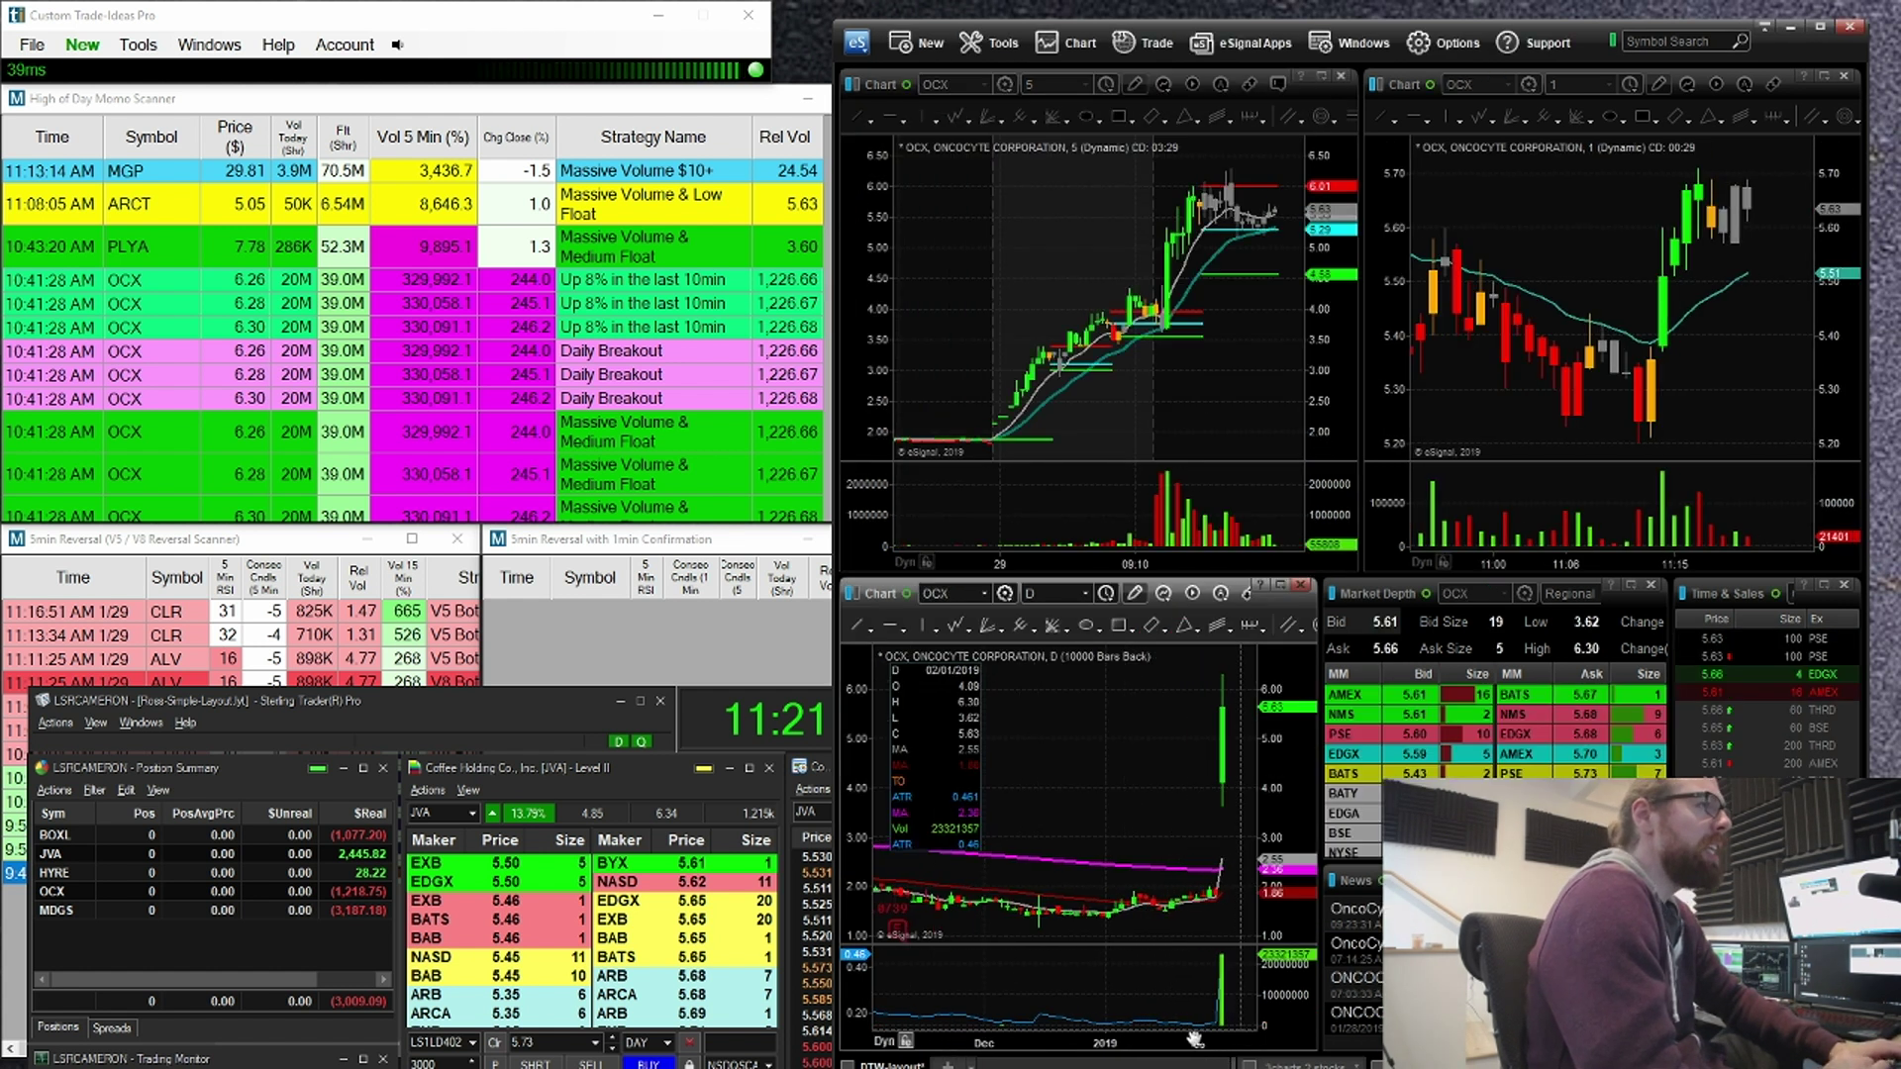
drag(1217, 1039, 1171, 1042)
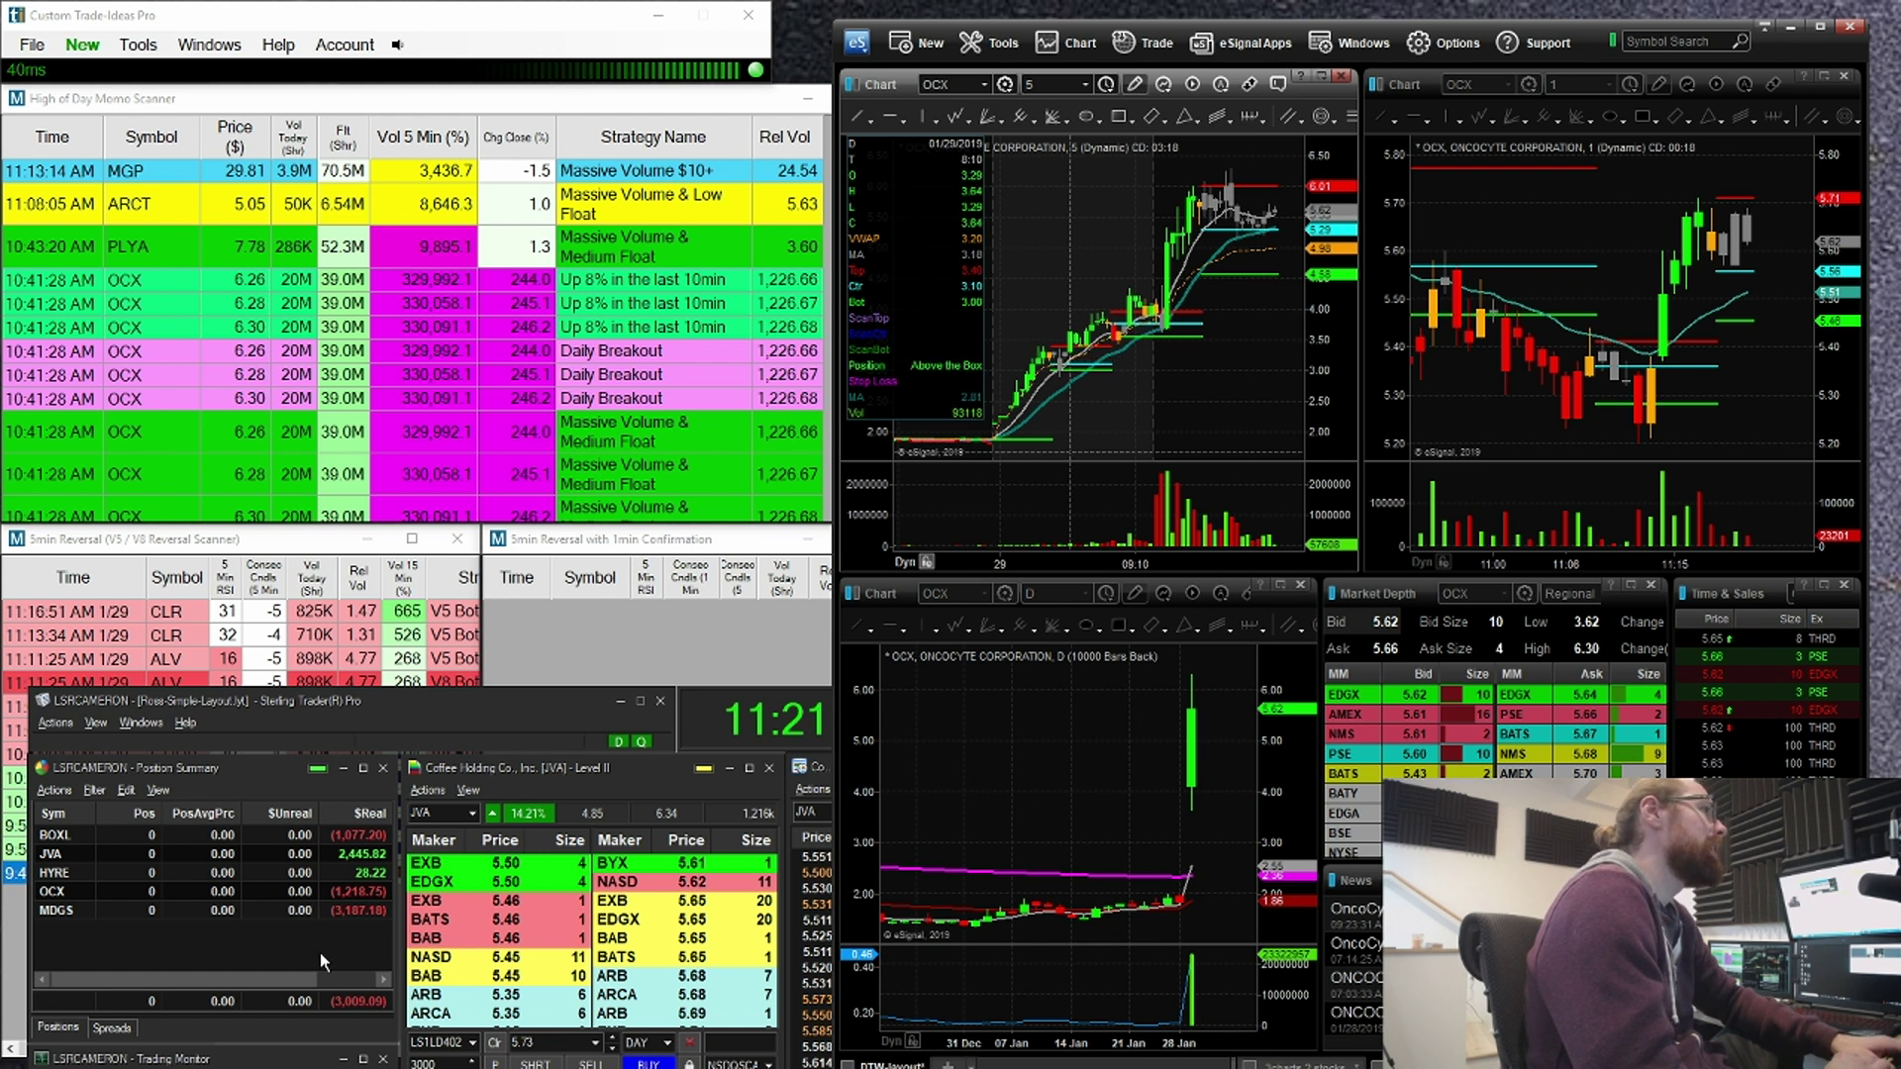
Step: Circle the total realized profit and loss in the Position Summary, and clear the mark
mouse_move(247, 1022)
mouse_down()
mouse_move(435, 976)
mouse_move(411, 955)
mouse_up()
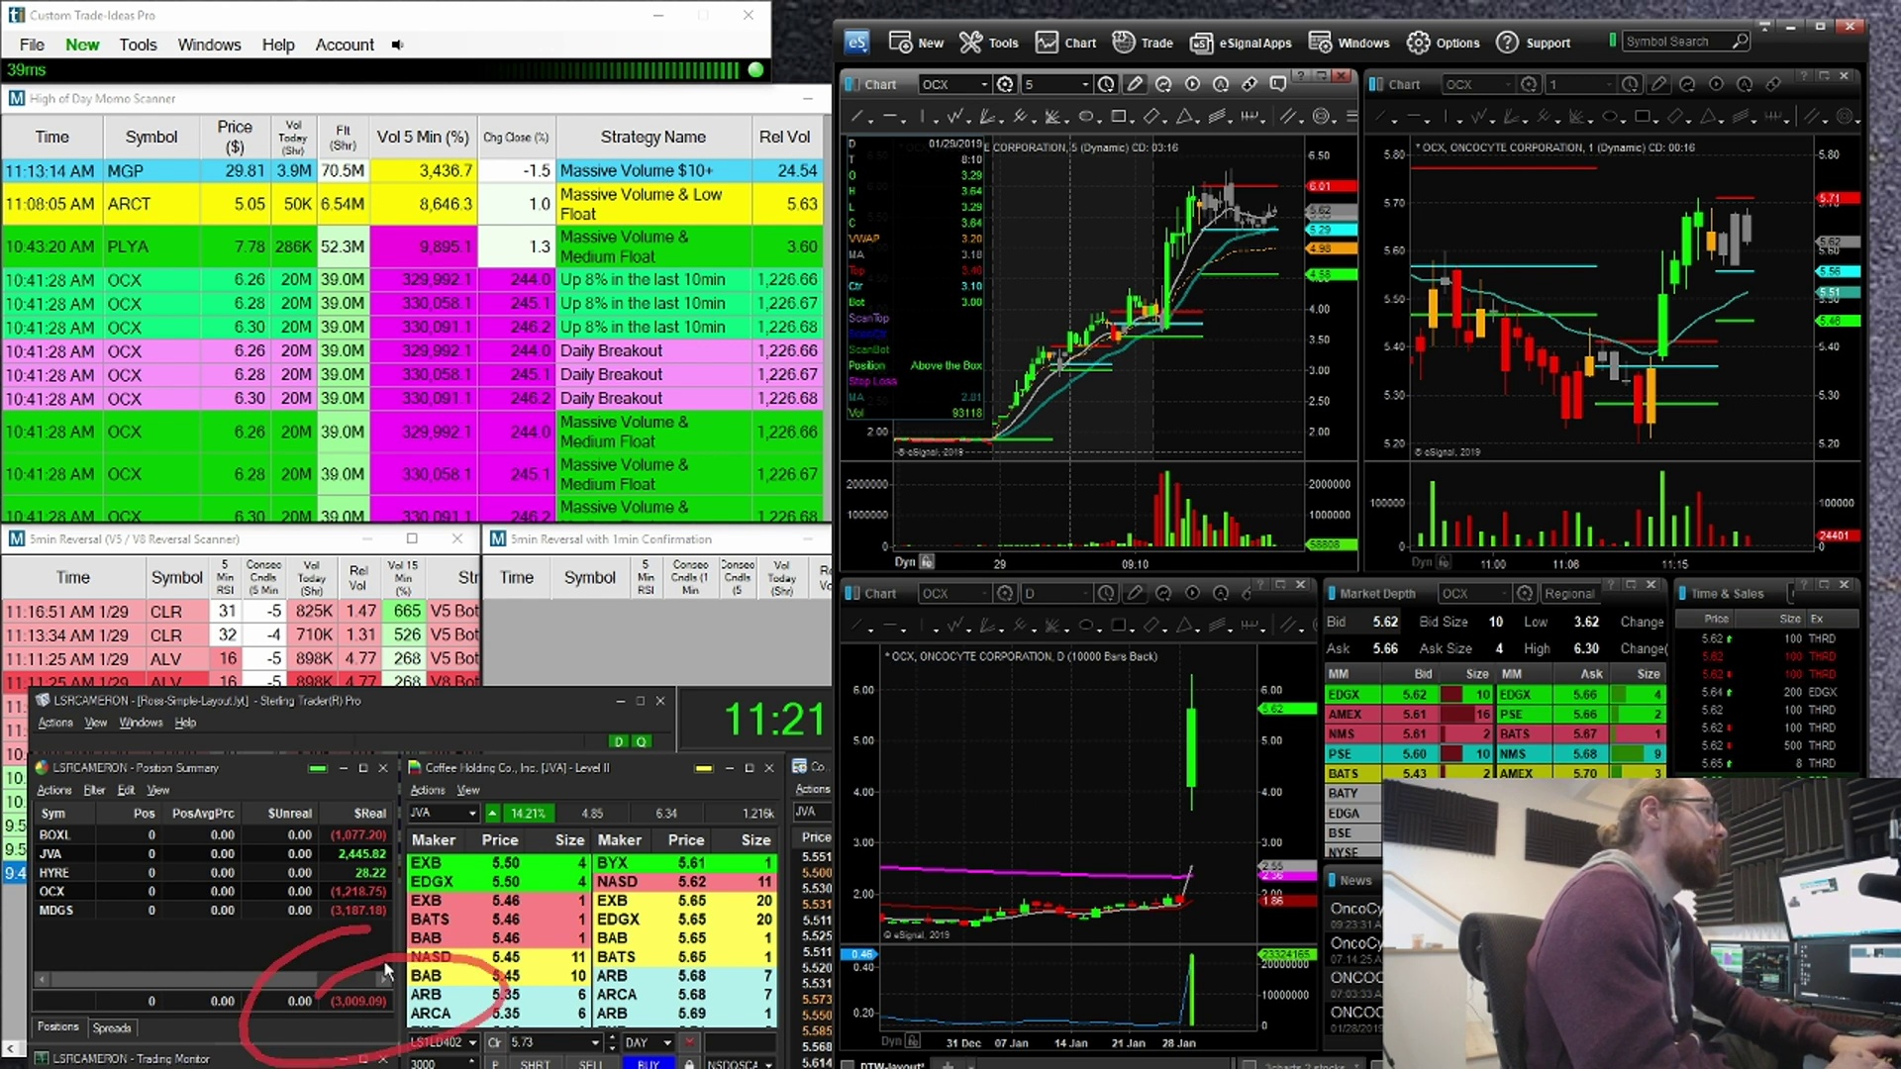
click(382, 960)
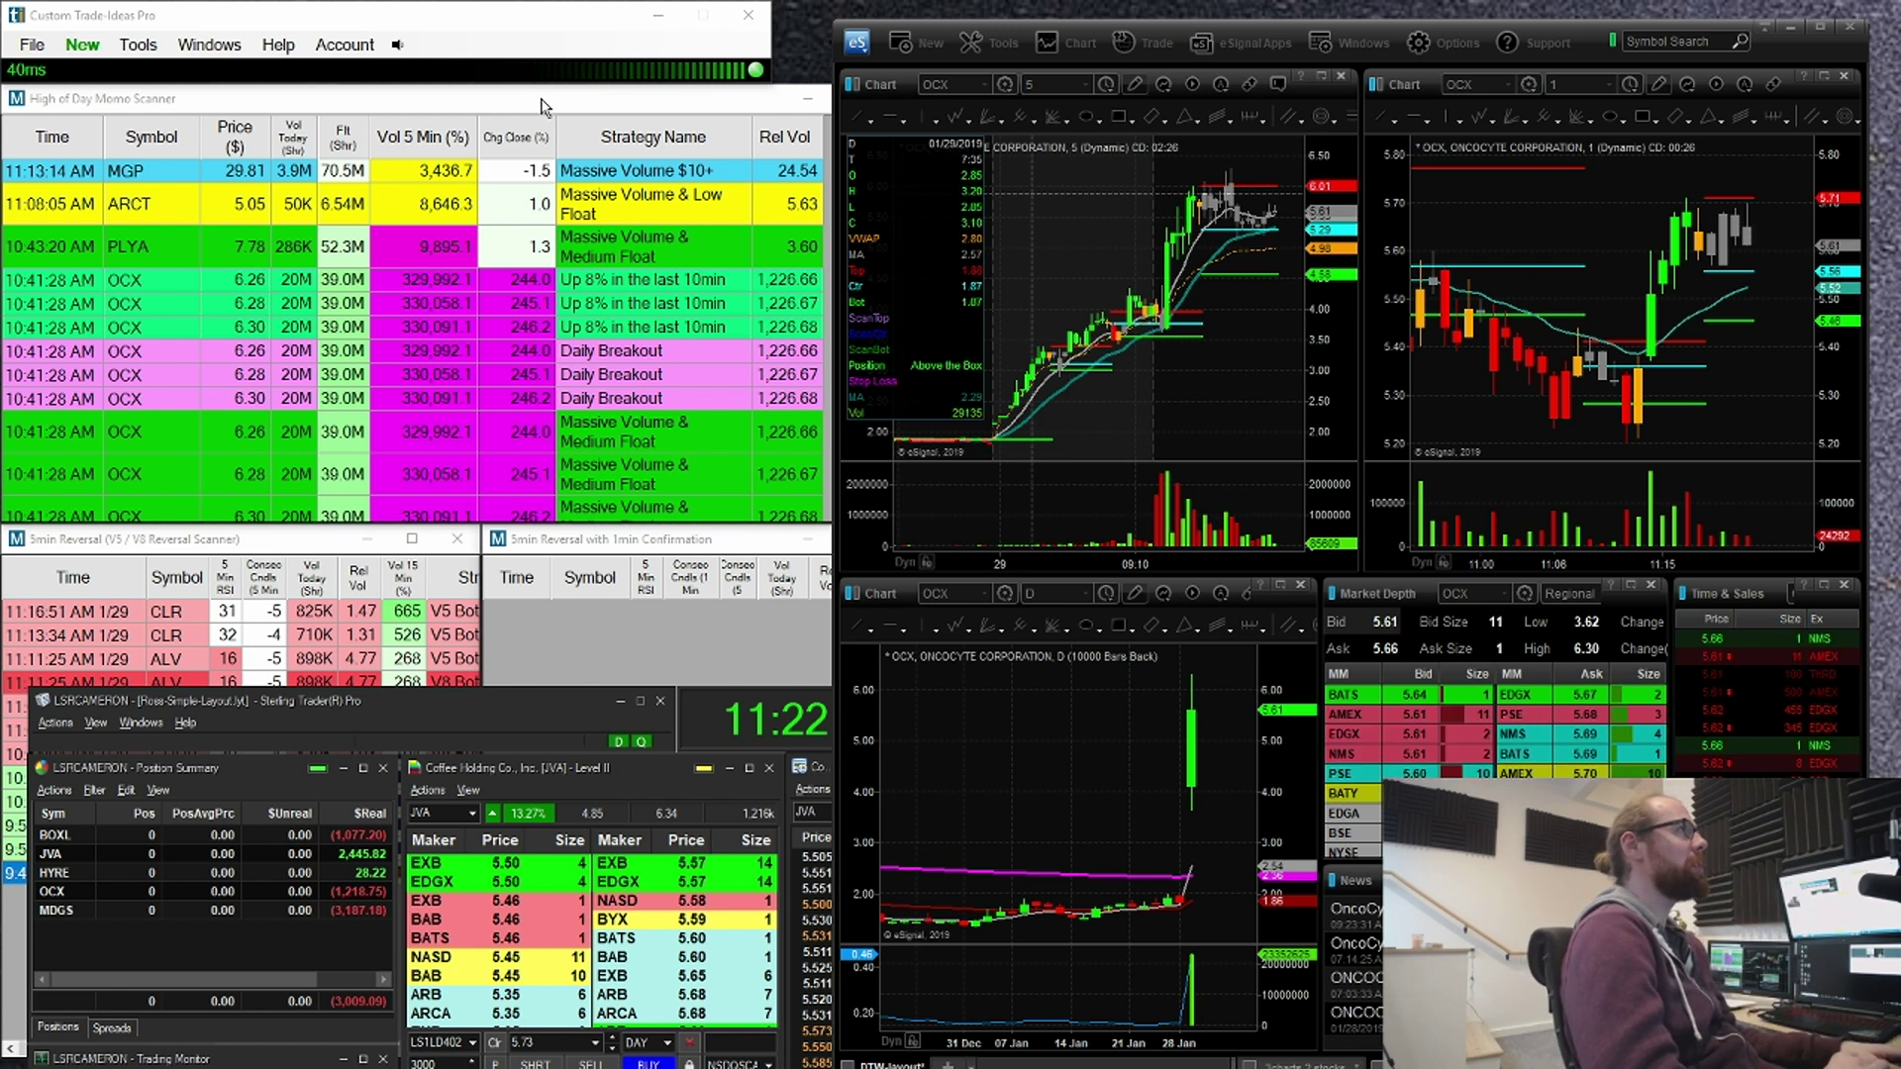
Step: Move the charts window aside and place the Gappers scanner over the High of Day scanner
drag(1592, 59, 1727, 70)
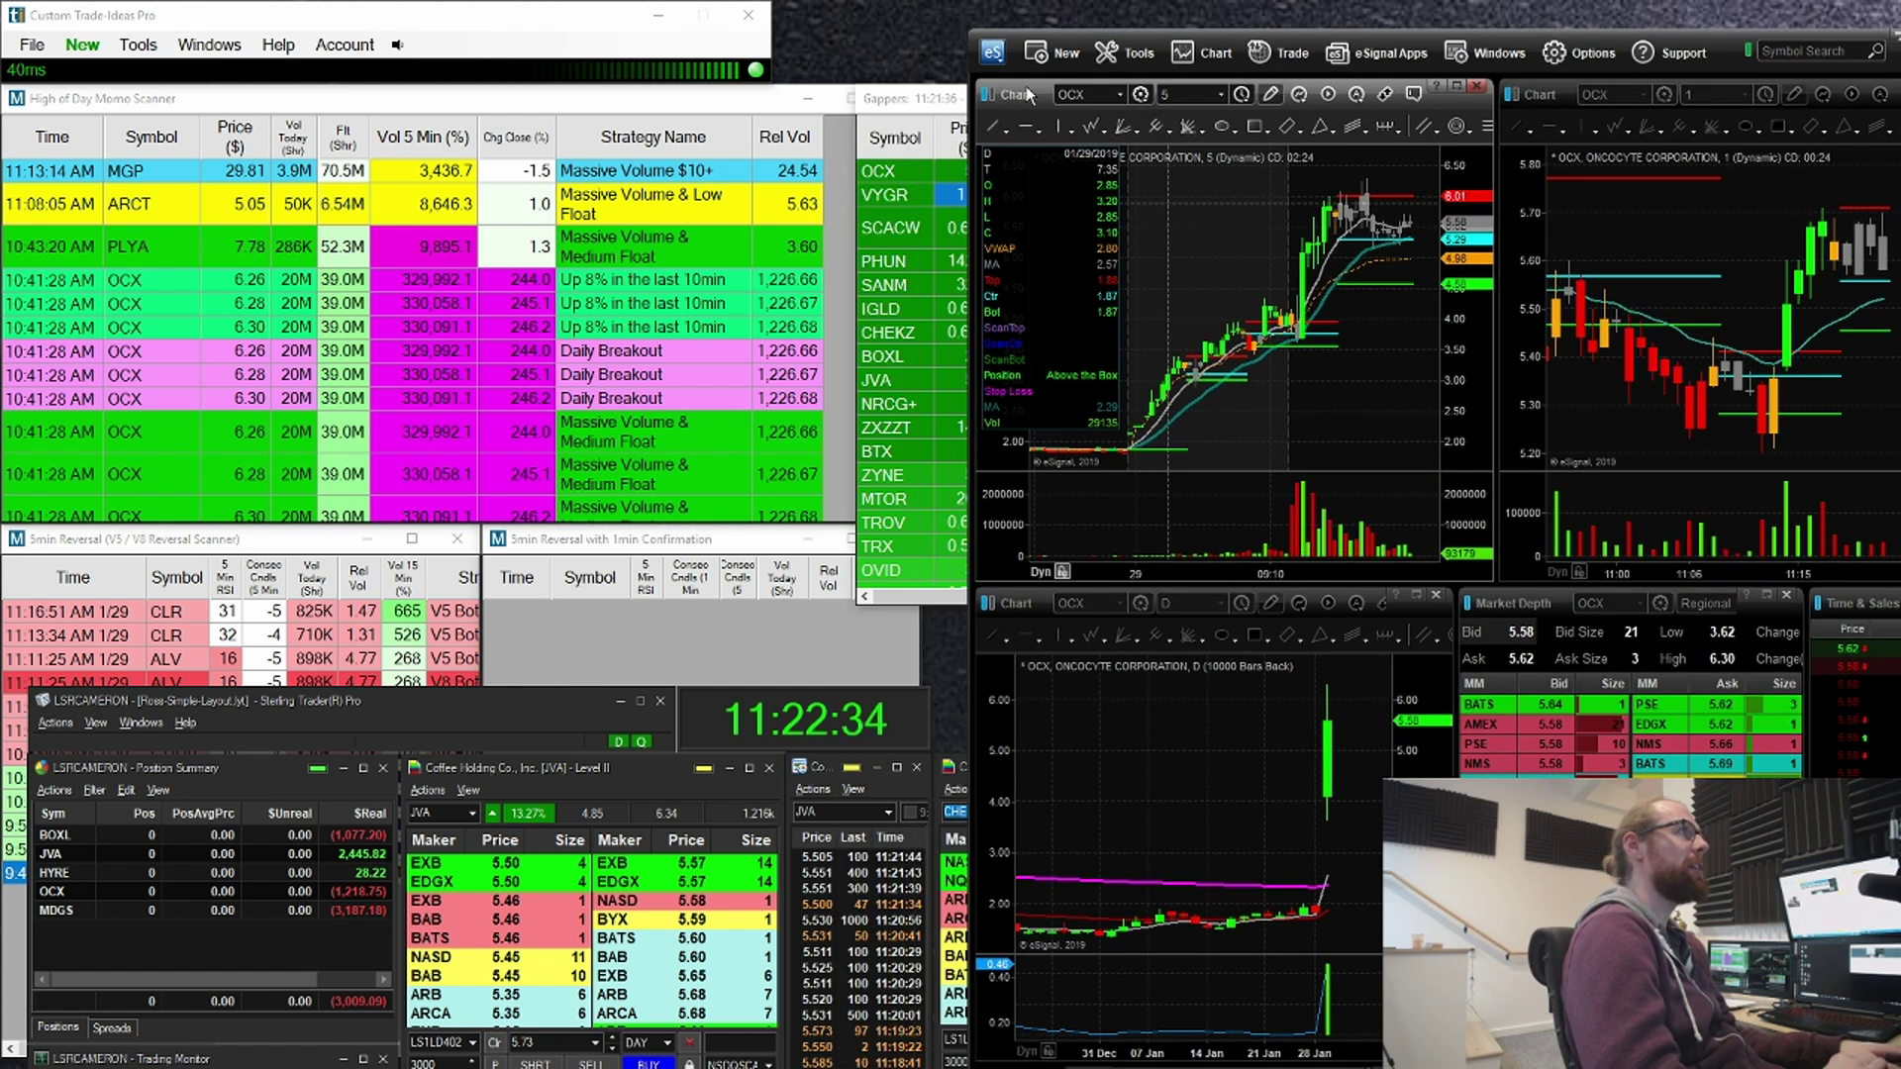
drag(894, 99, 376, 142)
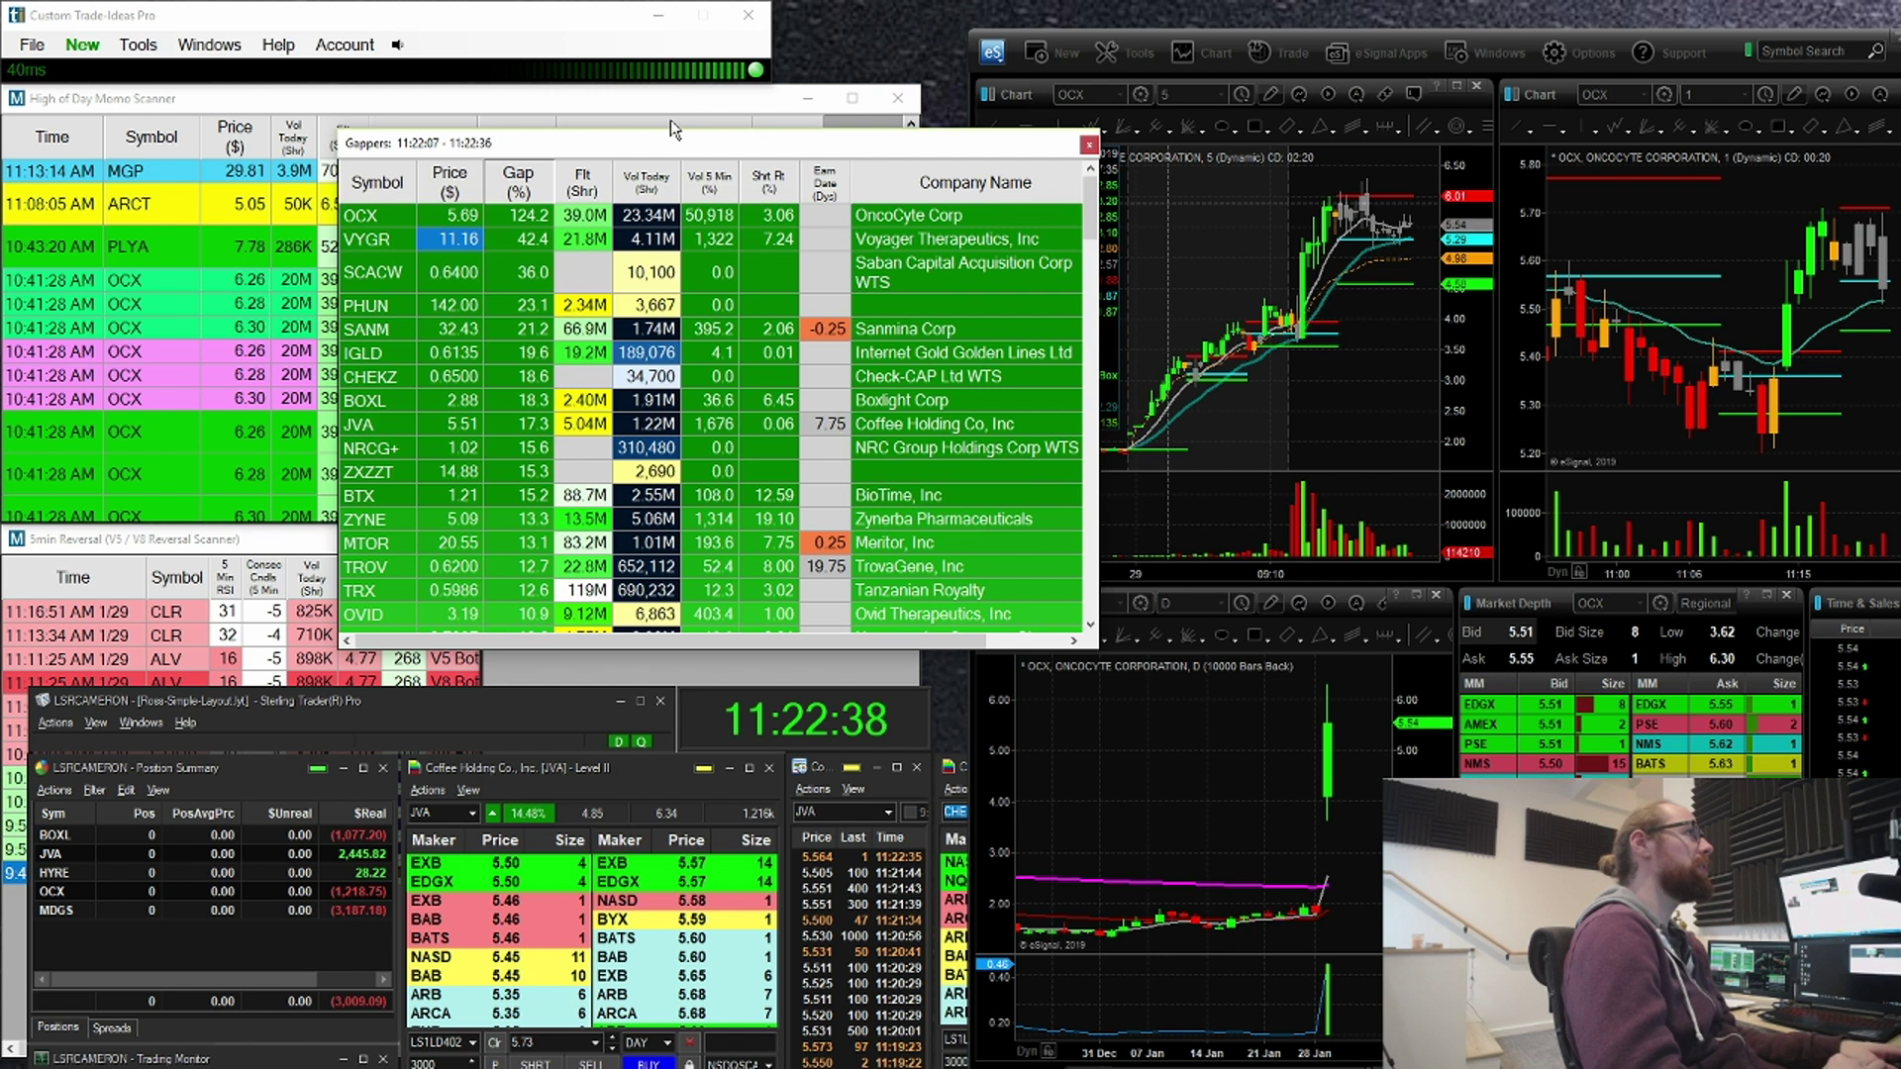
drag(653, 155, 422, 111)
Step: Switch the Gappers scanner's time frame to historical data for 1/29/2019
right_click(432, 291)
mouse_move(594, 328)
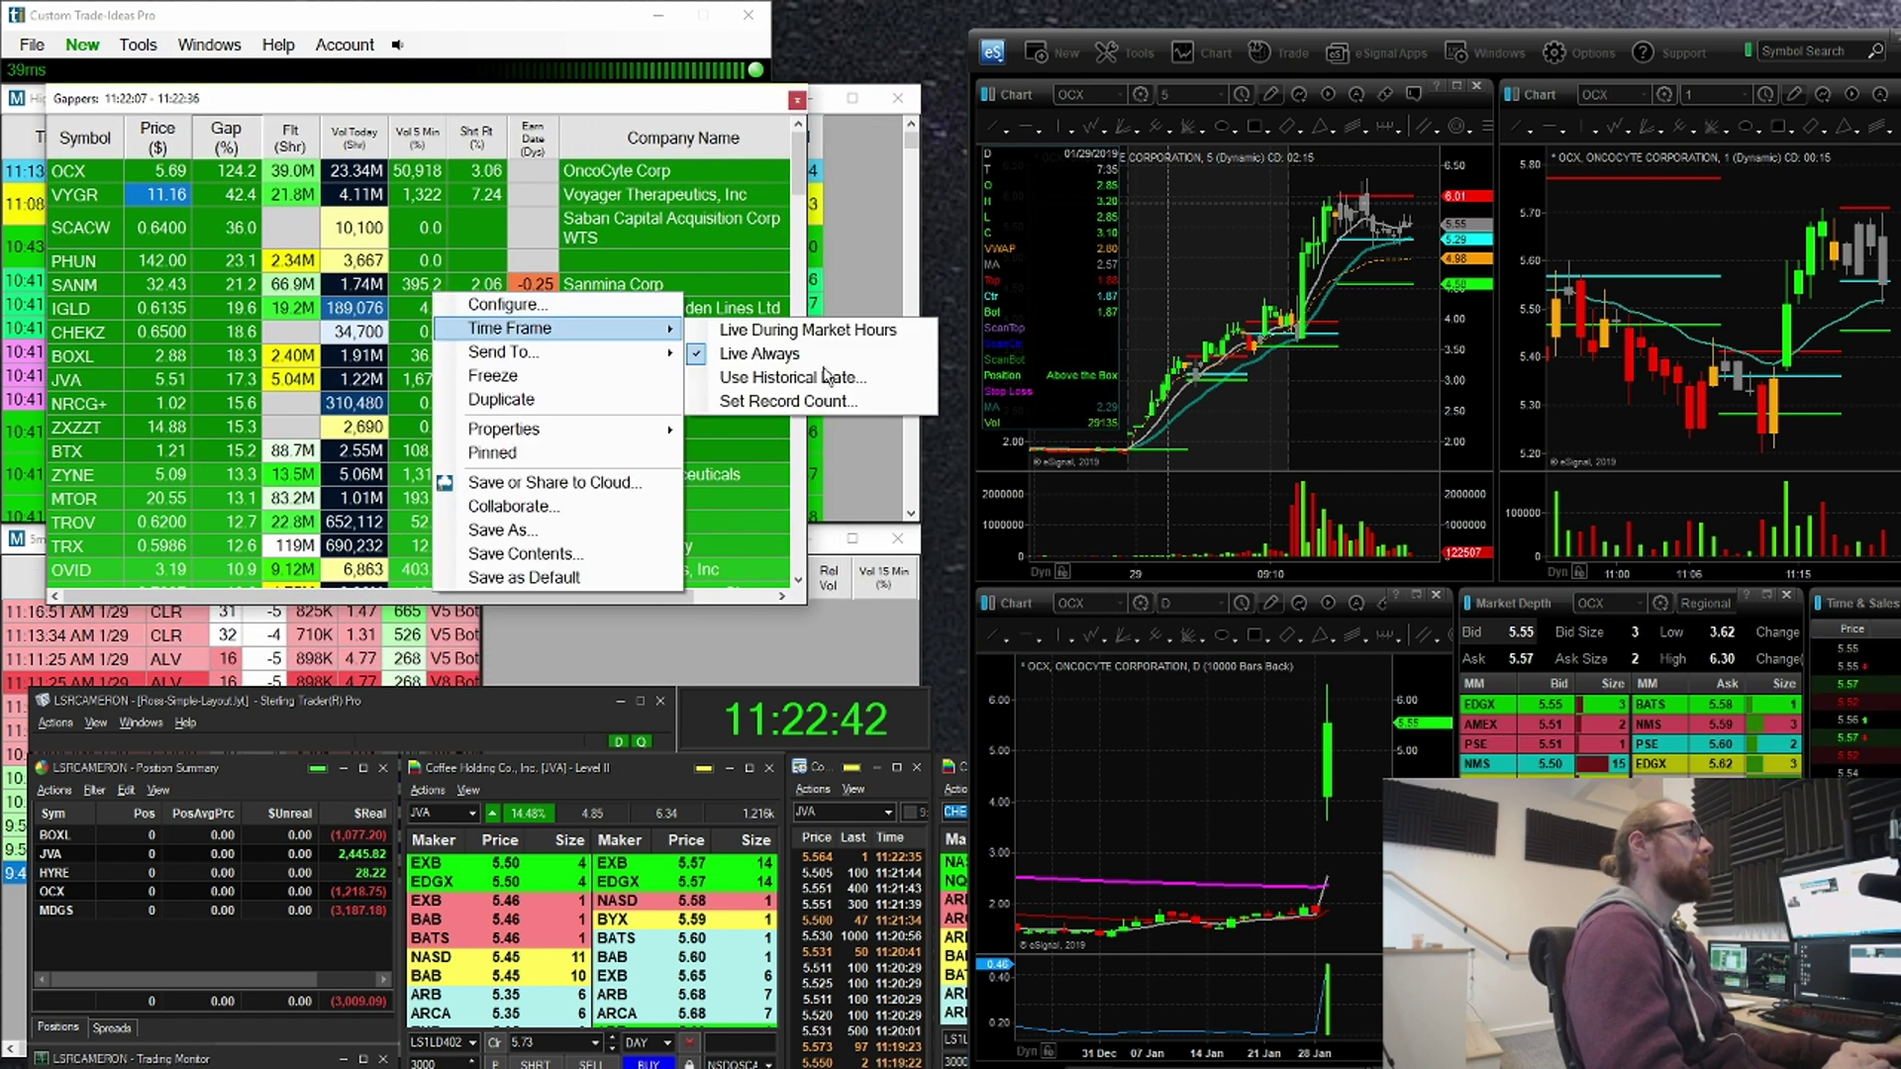
click(857, 378)
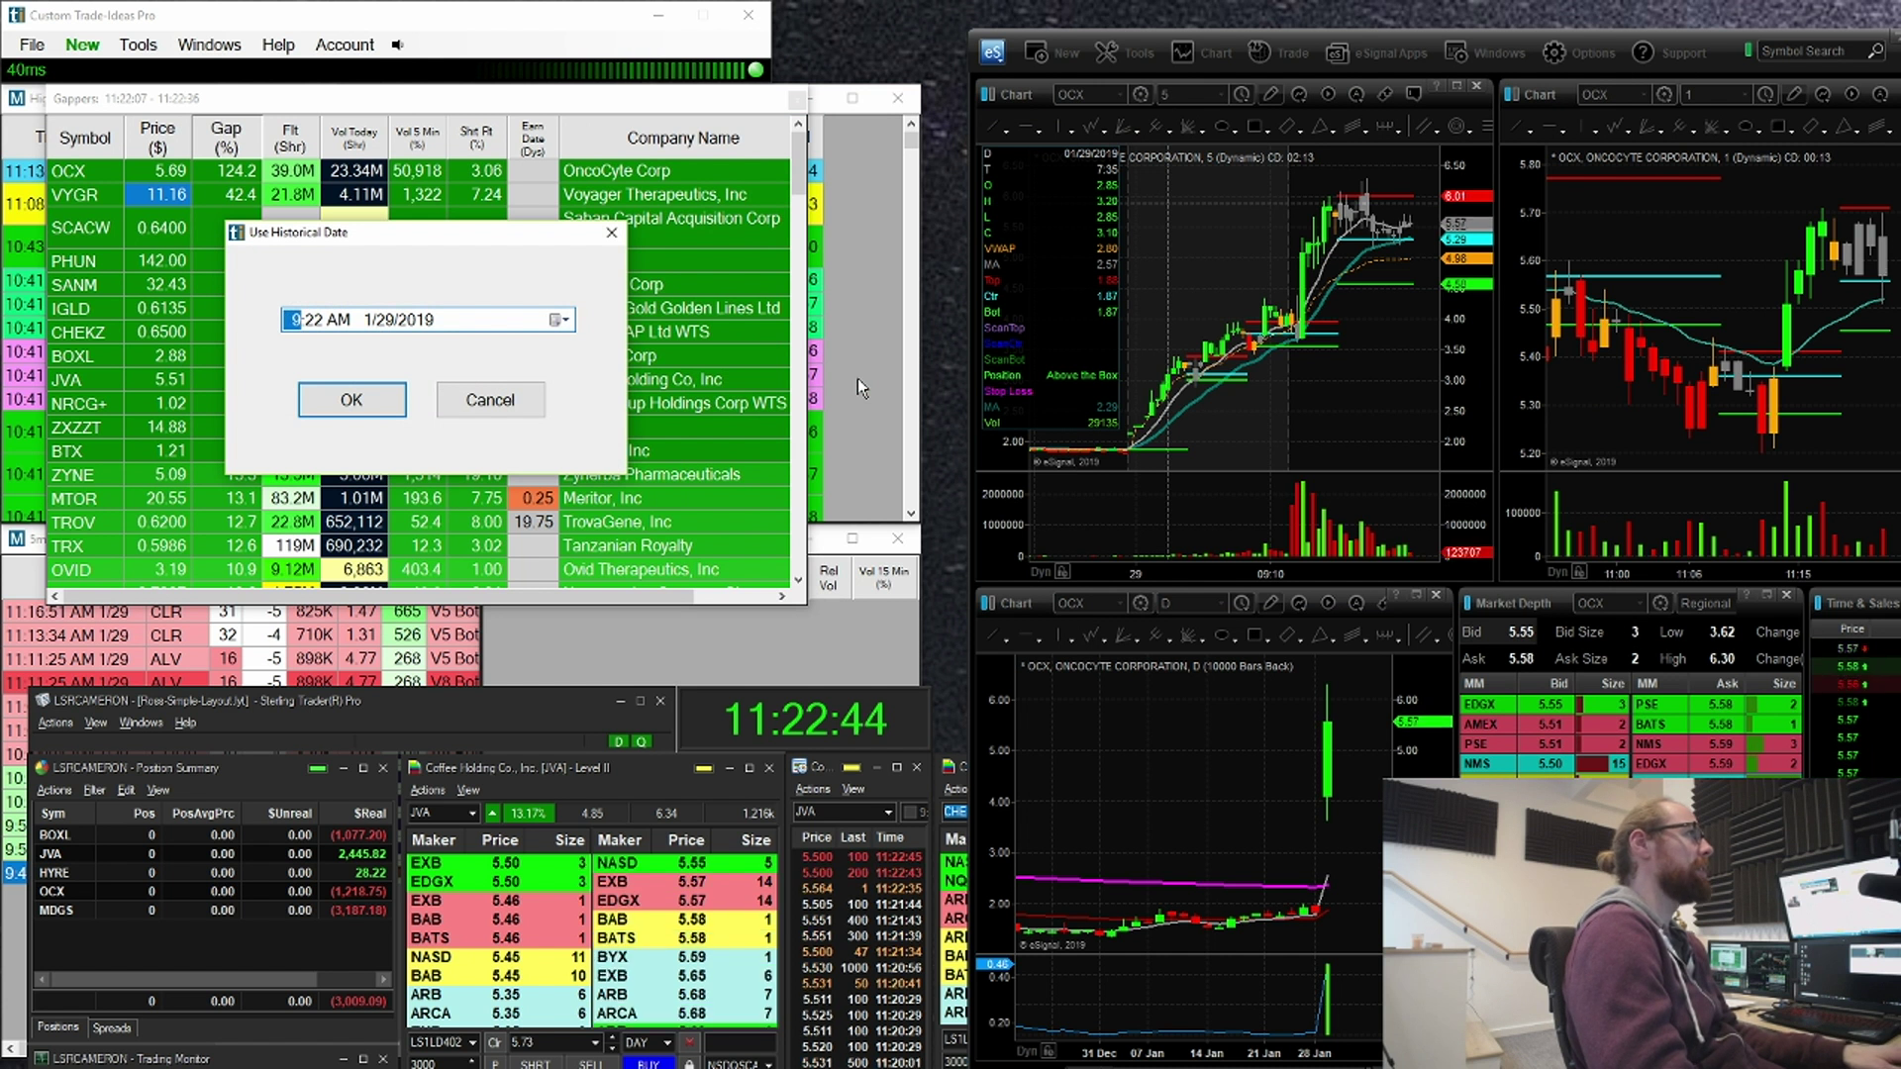
key(Escape)
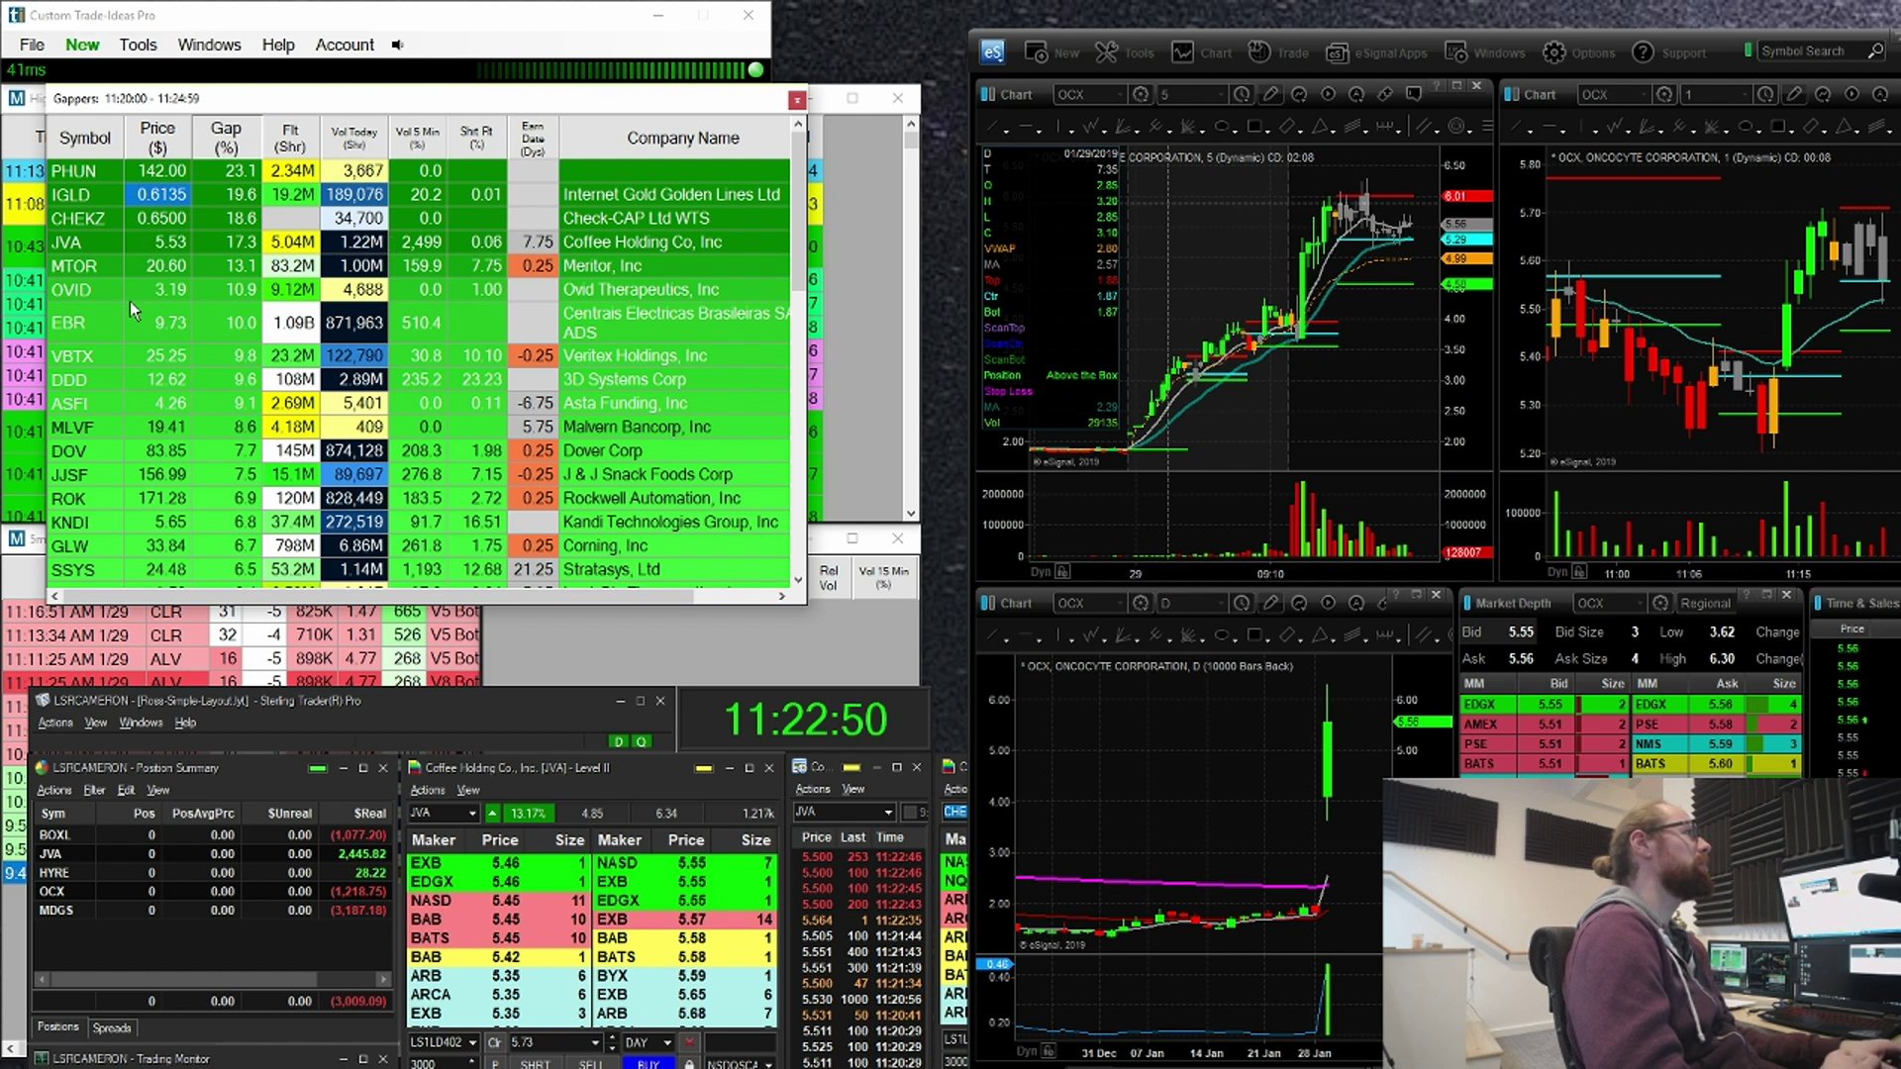
Step: Examine the historical Gappers list from the largest gainers to the largest decliners
click(157, 271)
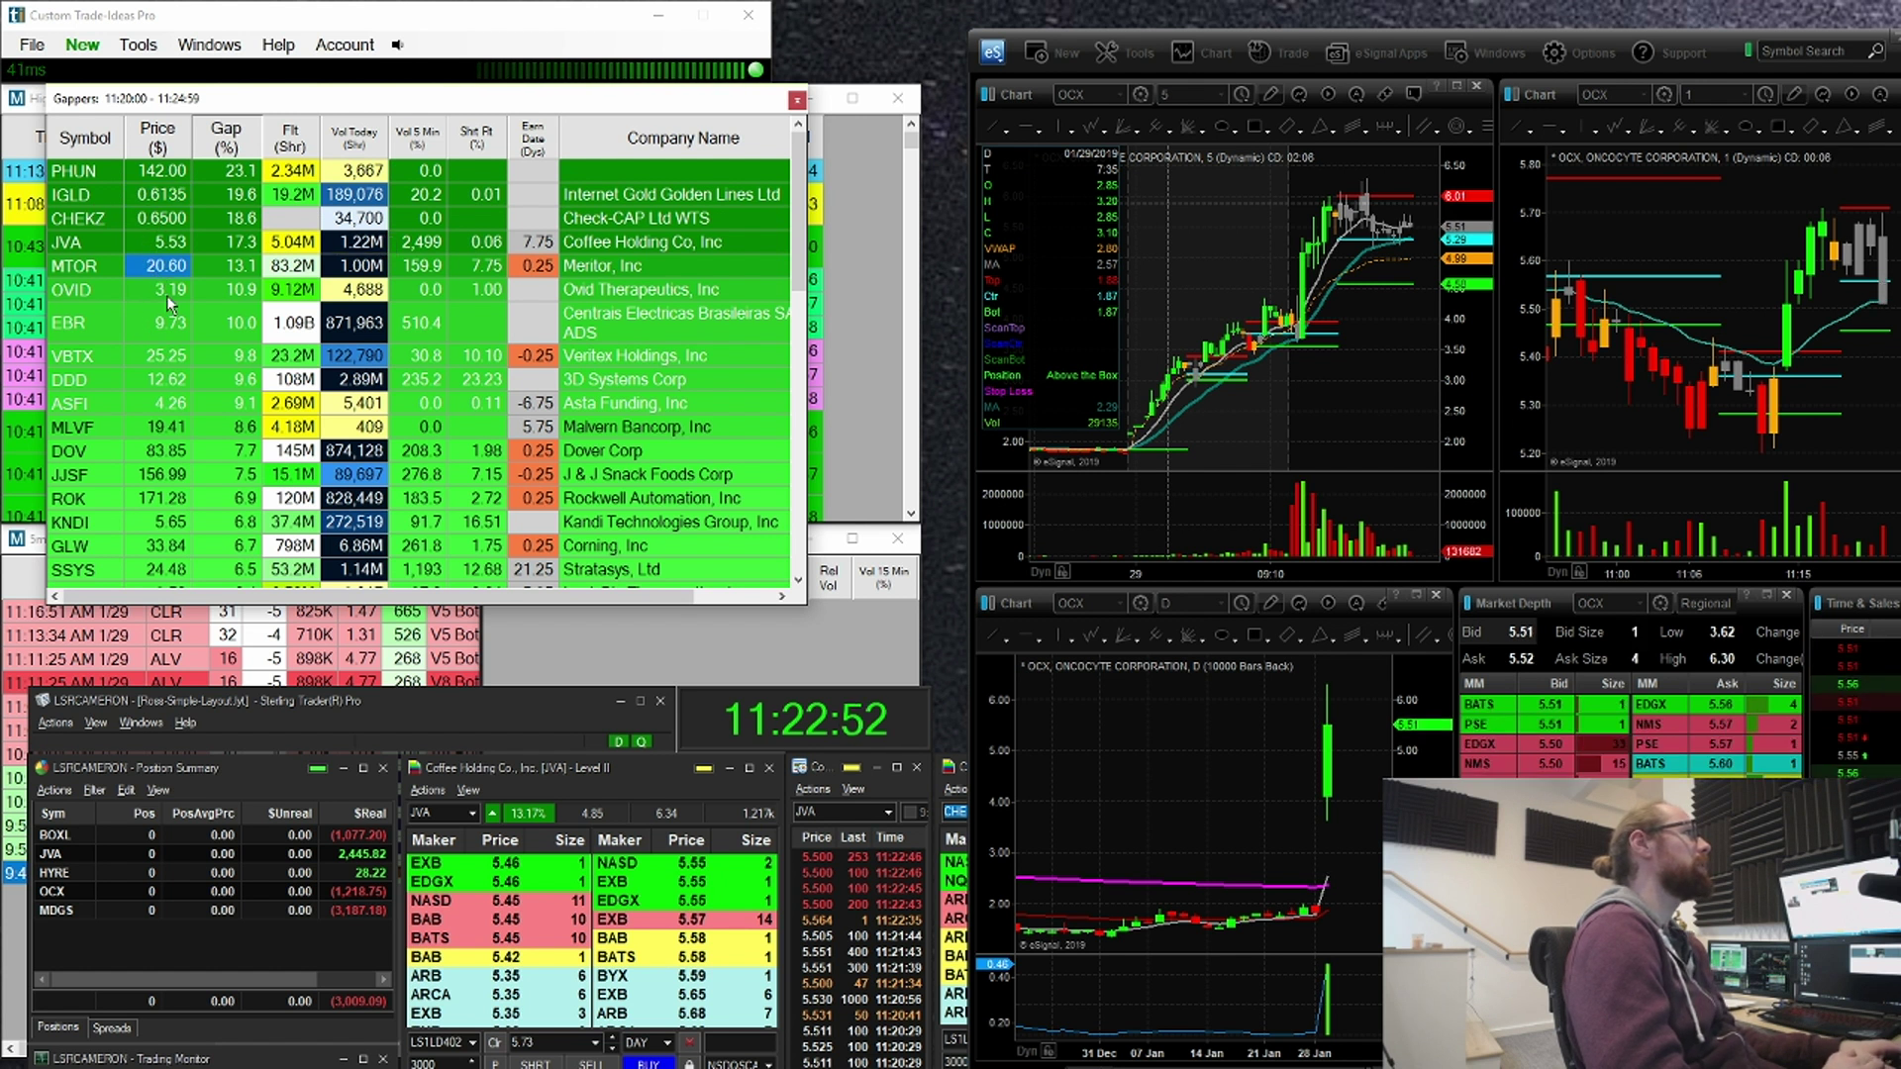
scroll(167, 295, down, 4)
scroll(167, 295, down, 5)
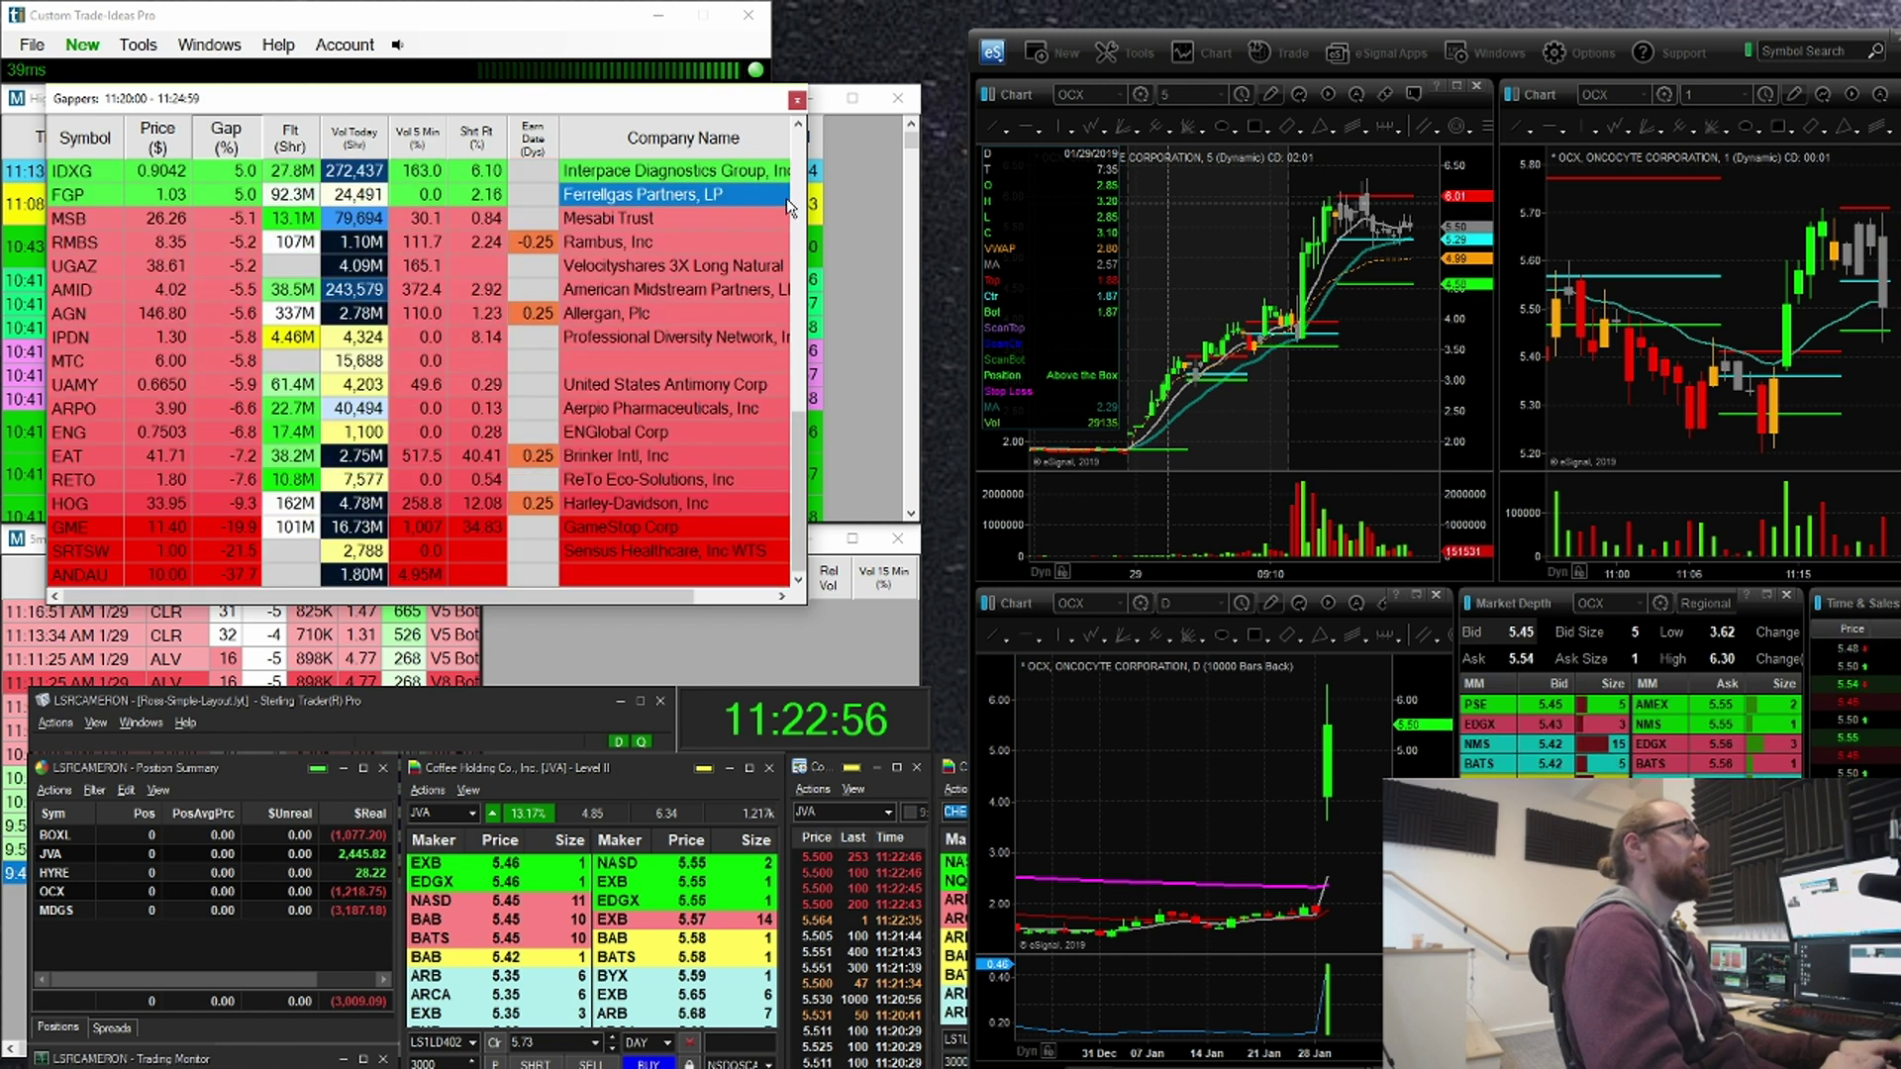
scroll(800, 197, up, 5)
scroll(799, 197, up, 5)
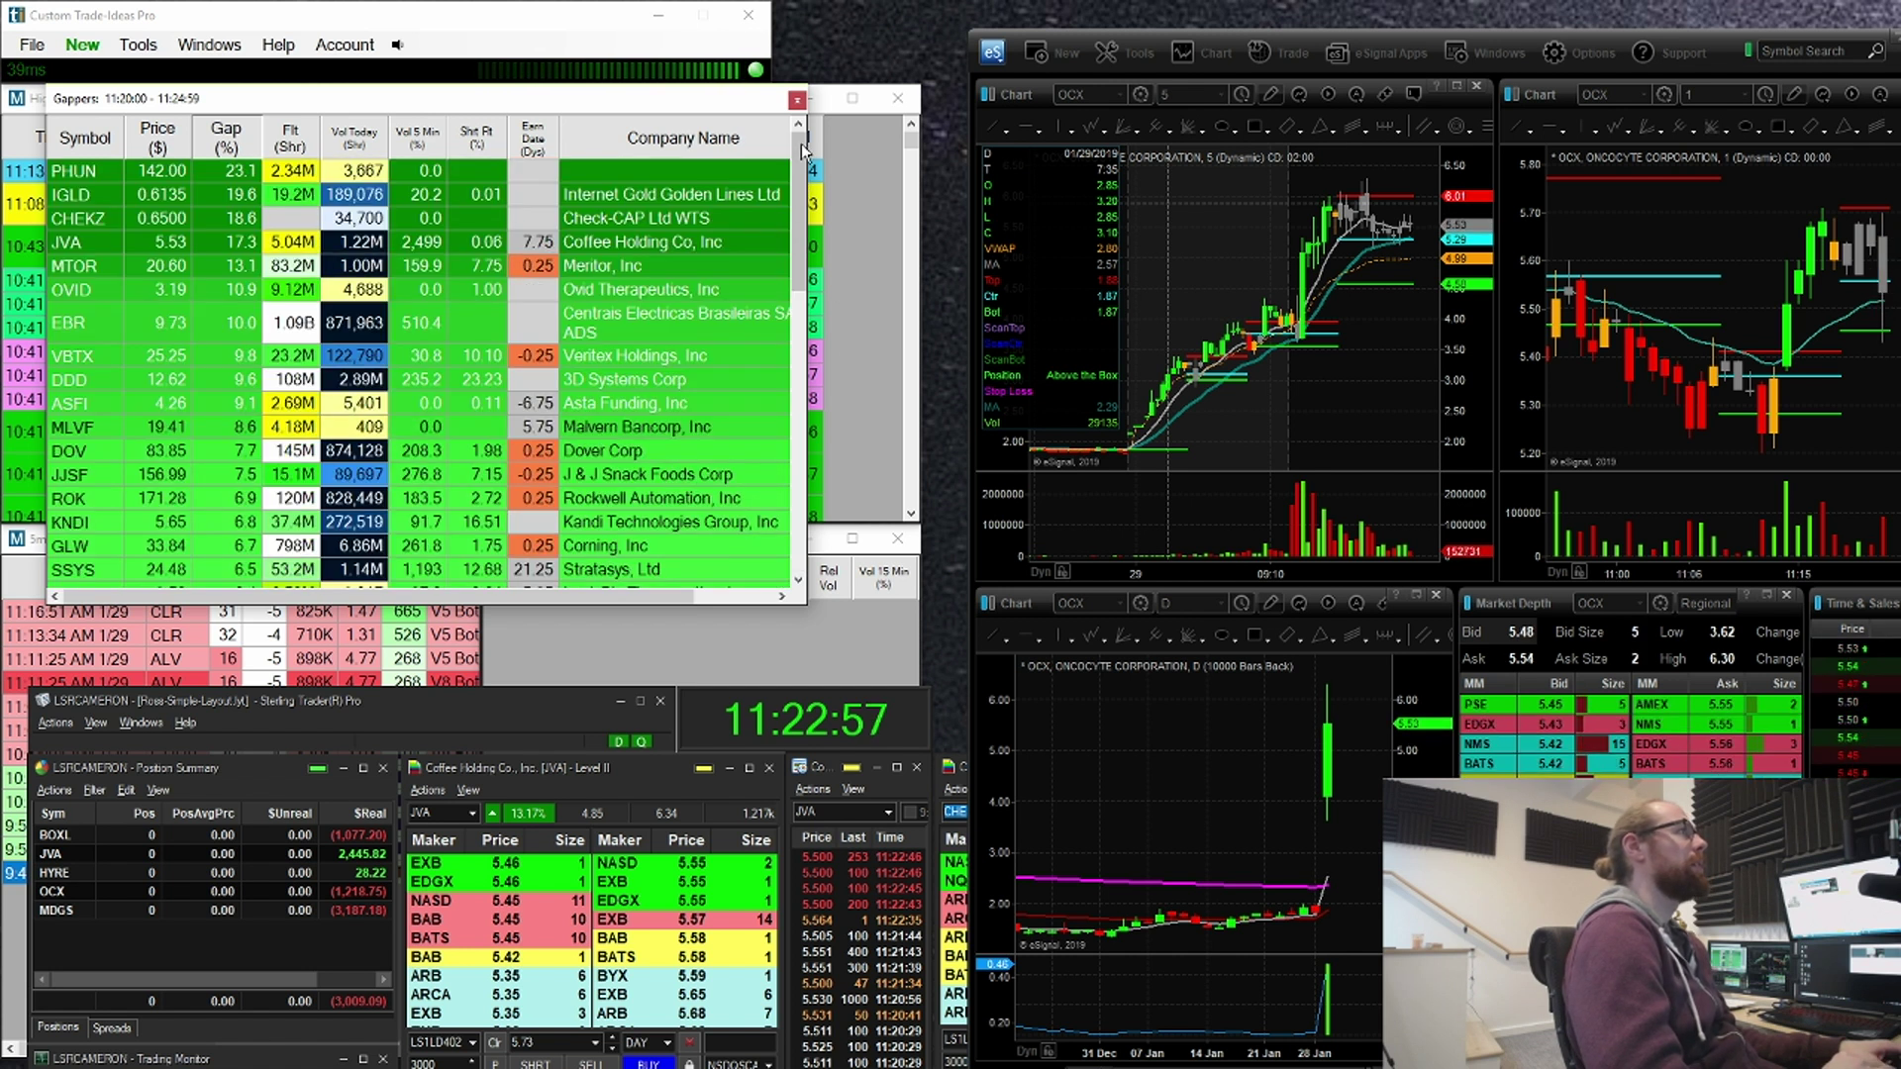
Step: Set the Gappers scanner's historical time to 9:20 AM on 1/29/2019
right_click(548, 269)
mouse_move(683, 305)
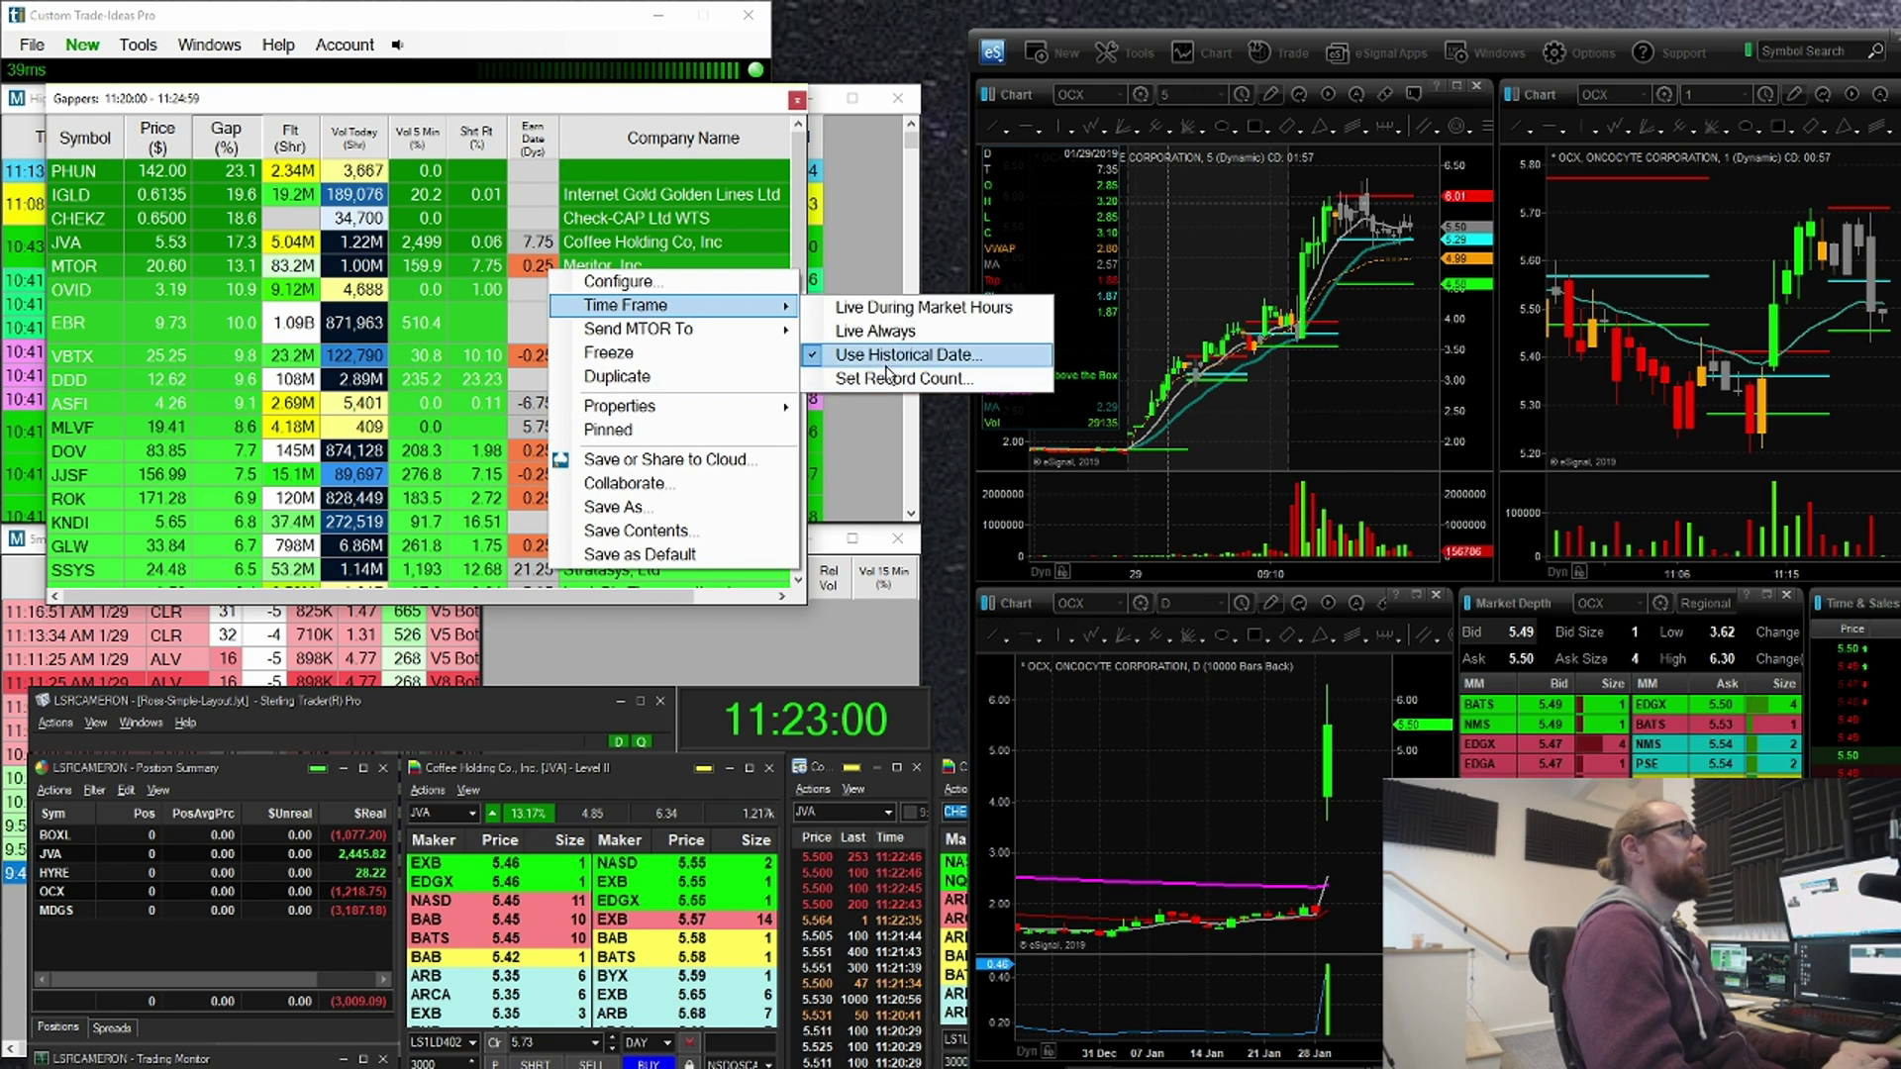
click(891, 360)
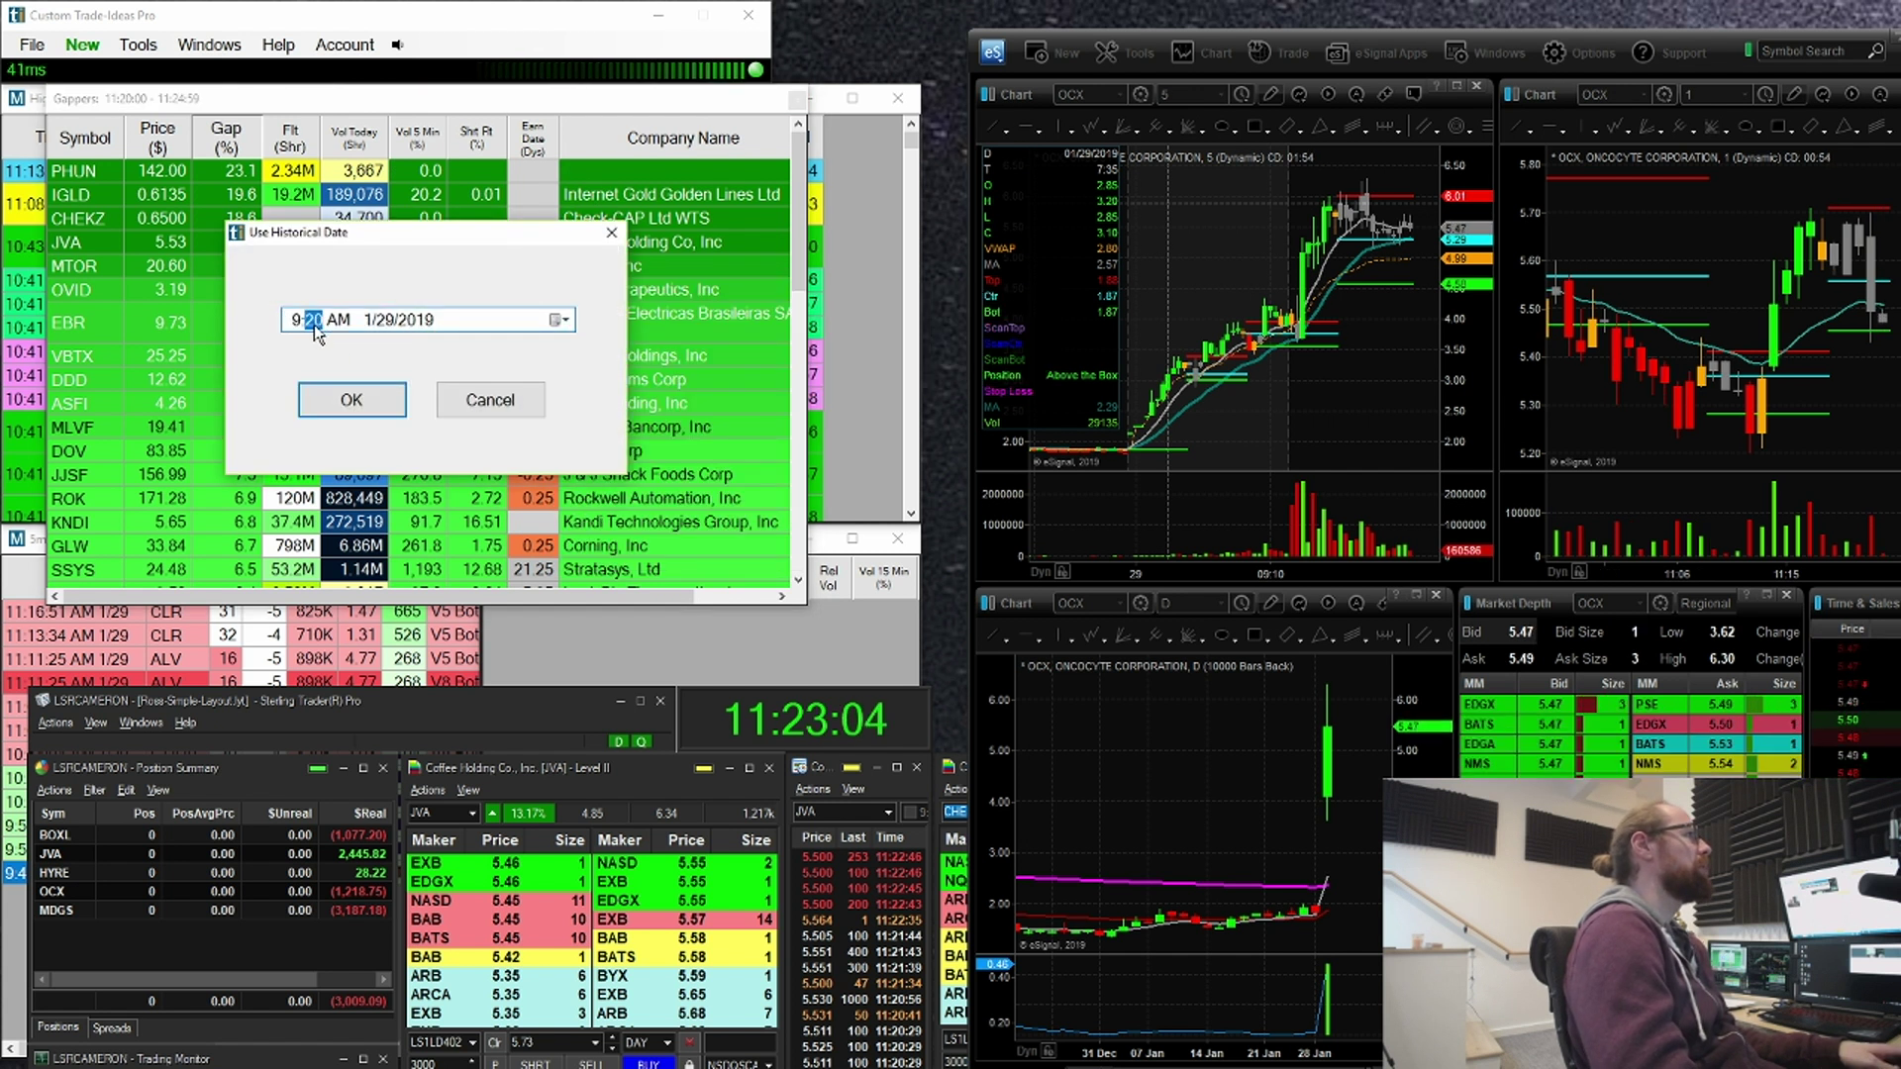
key(Return)
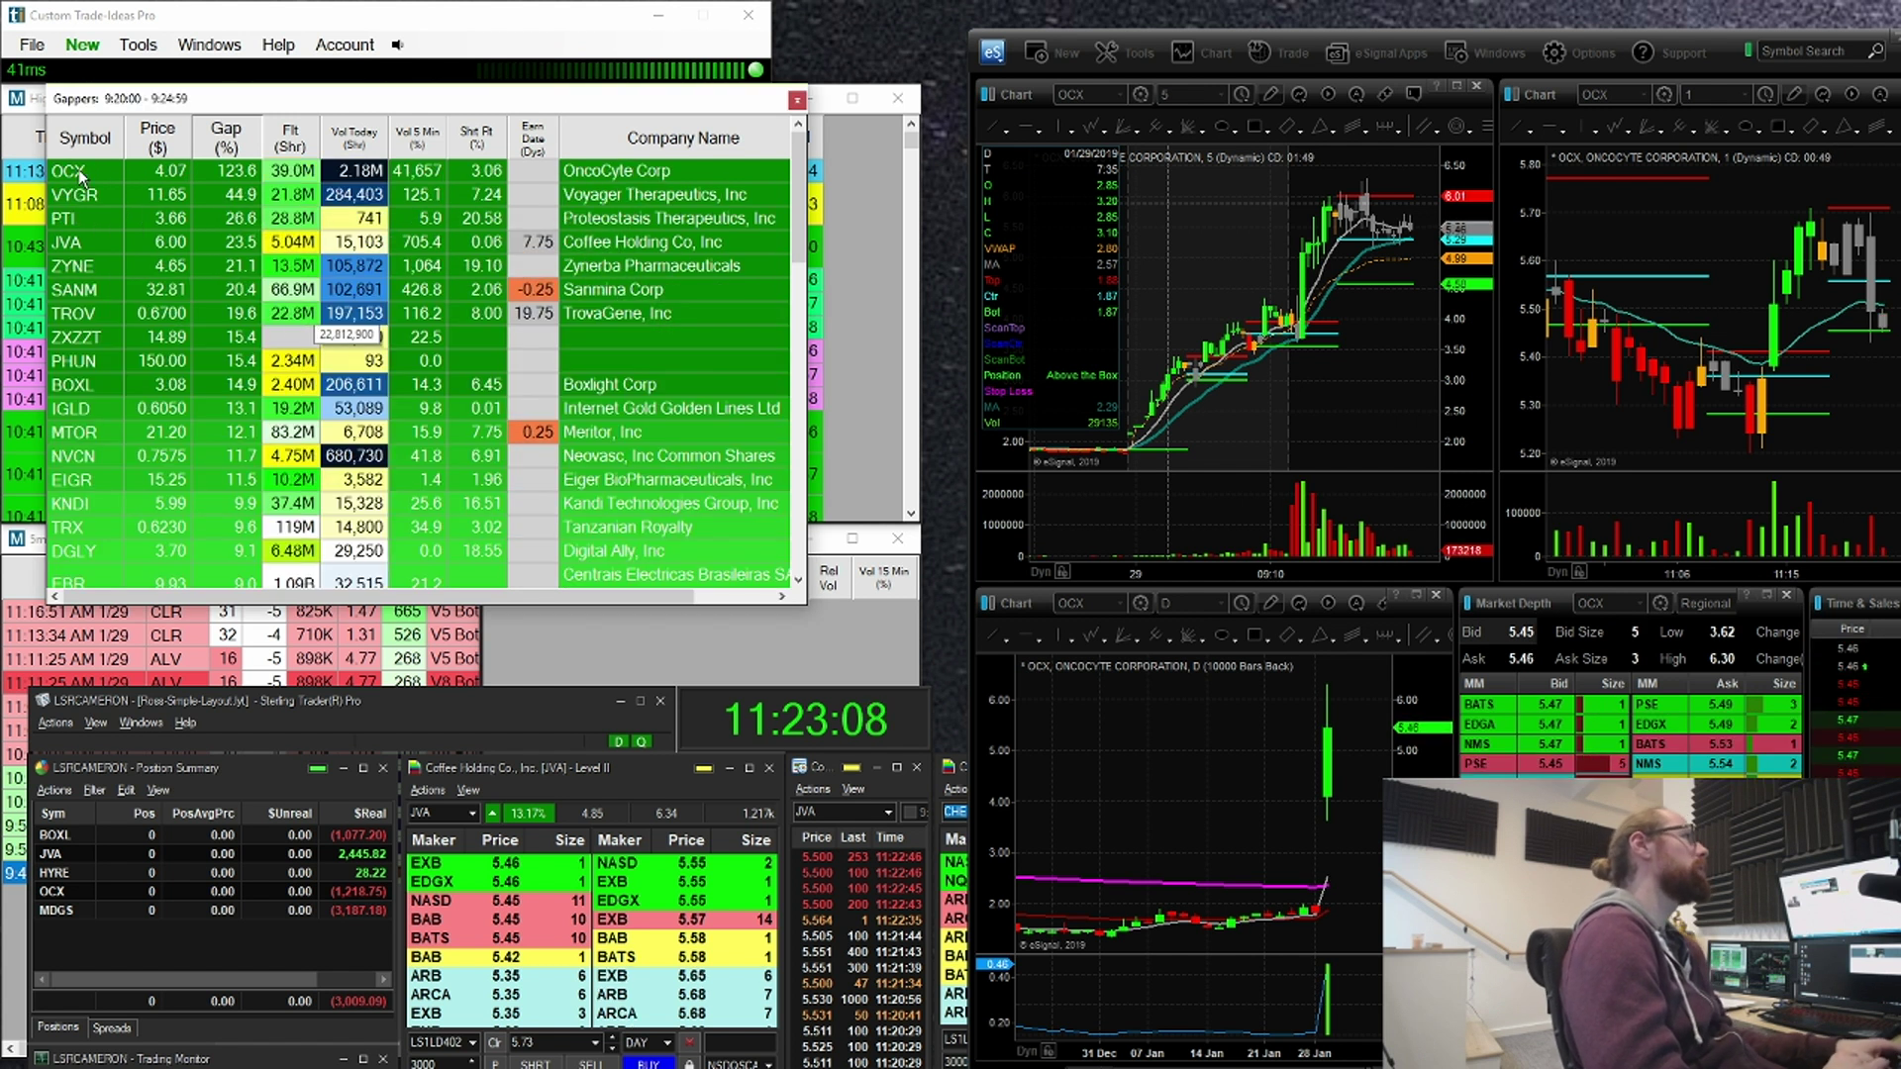
Step: Mark OCX's gap percentage and volume in the Gappers list and its premarket pullback on the 5-minute chart, and clear the marks
drag(273, 155, 235, 150)
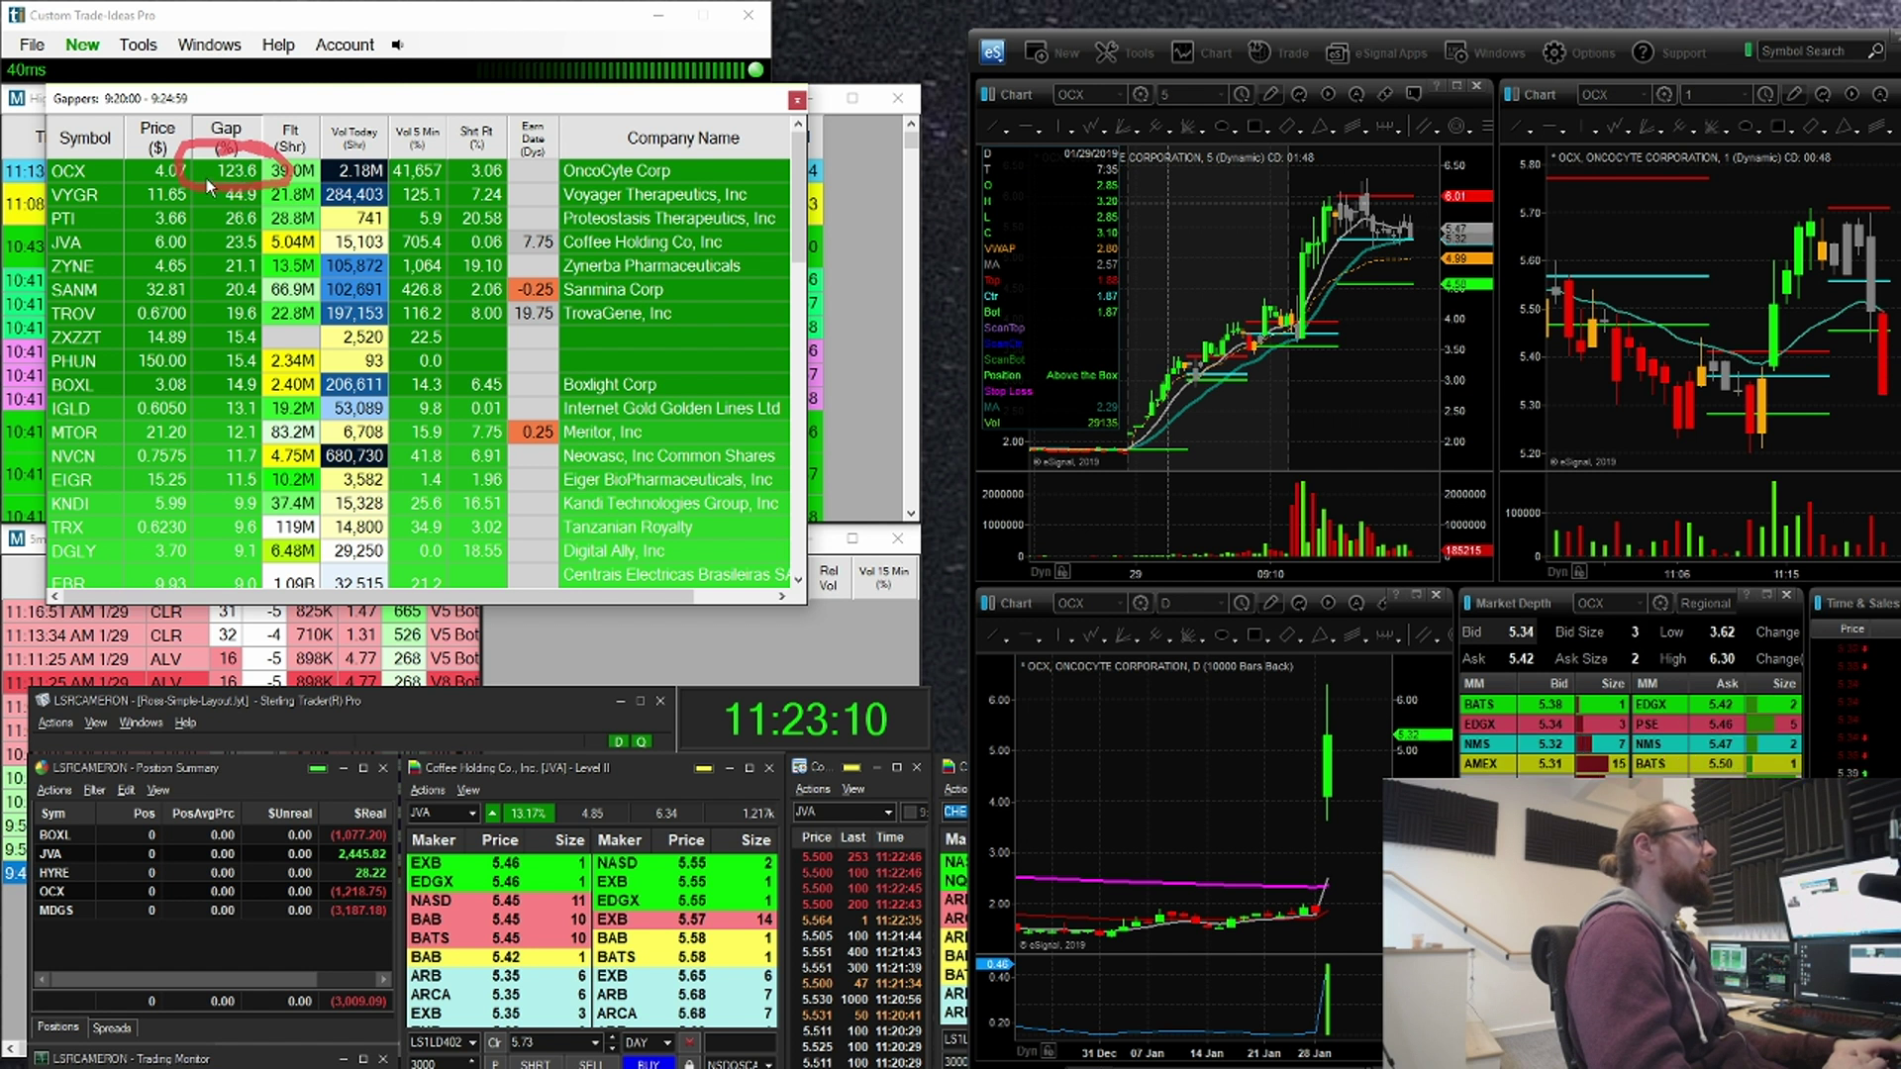
drag(1258, 467, 1394, 462)
drag(1344, 571, 1063, 564)
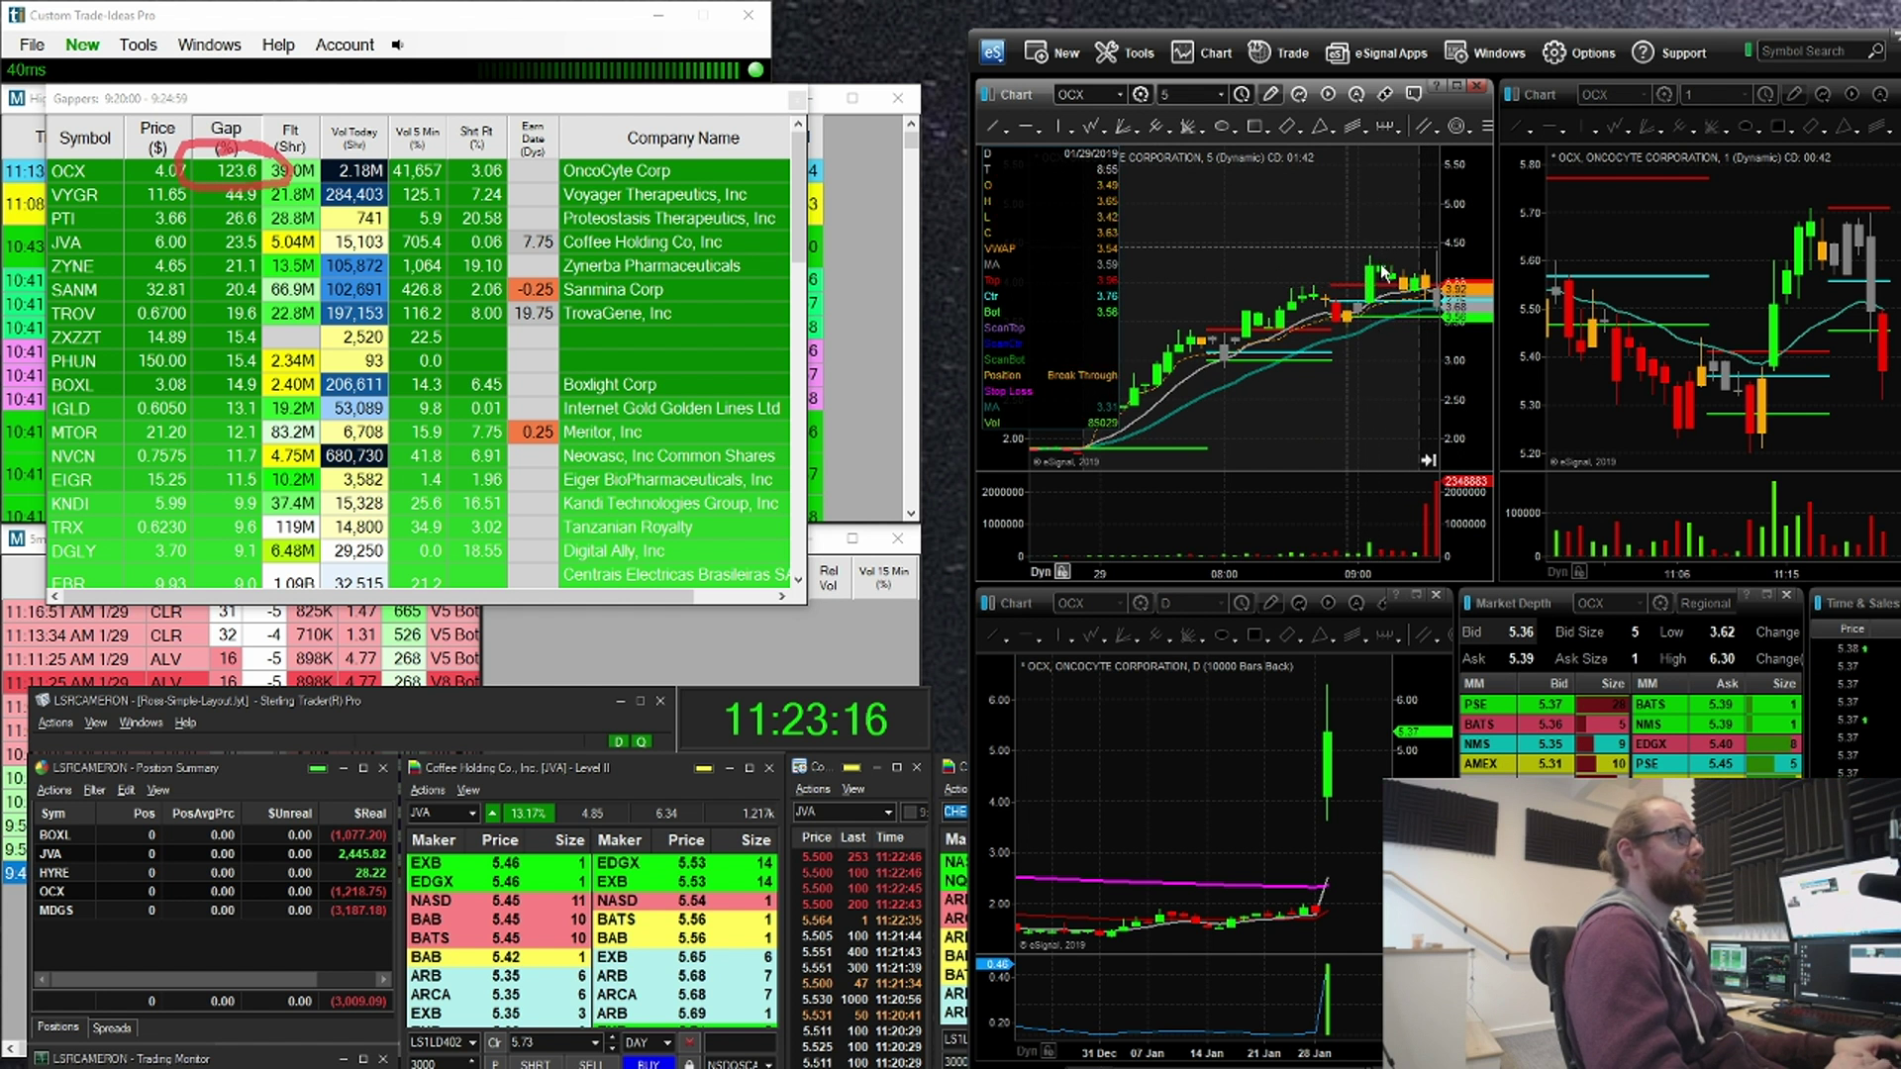
drag(1350, 247, 1489, 282)
drag(398, 94, 389, 176)
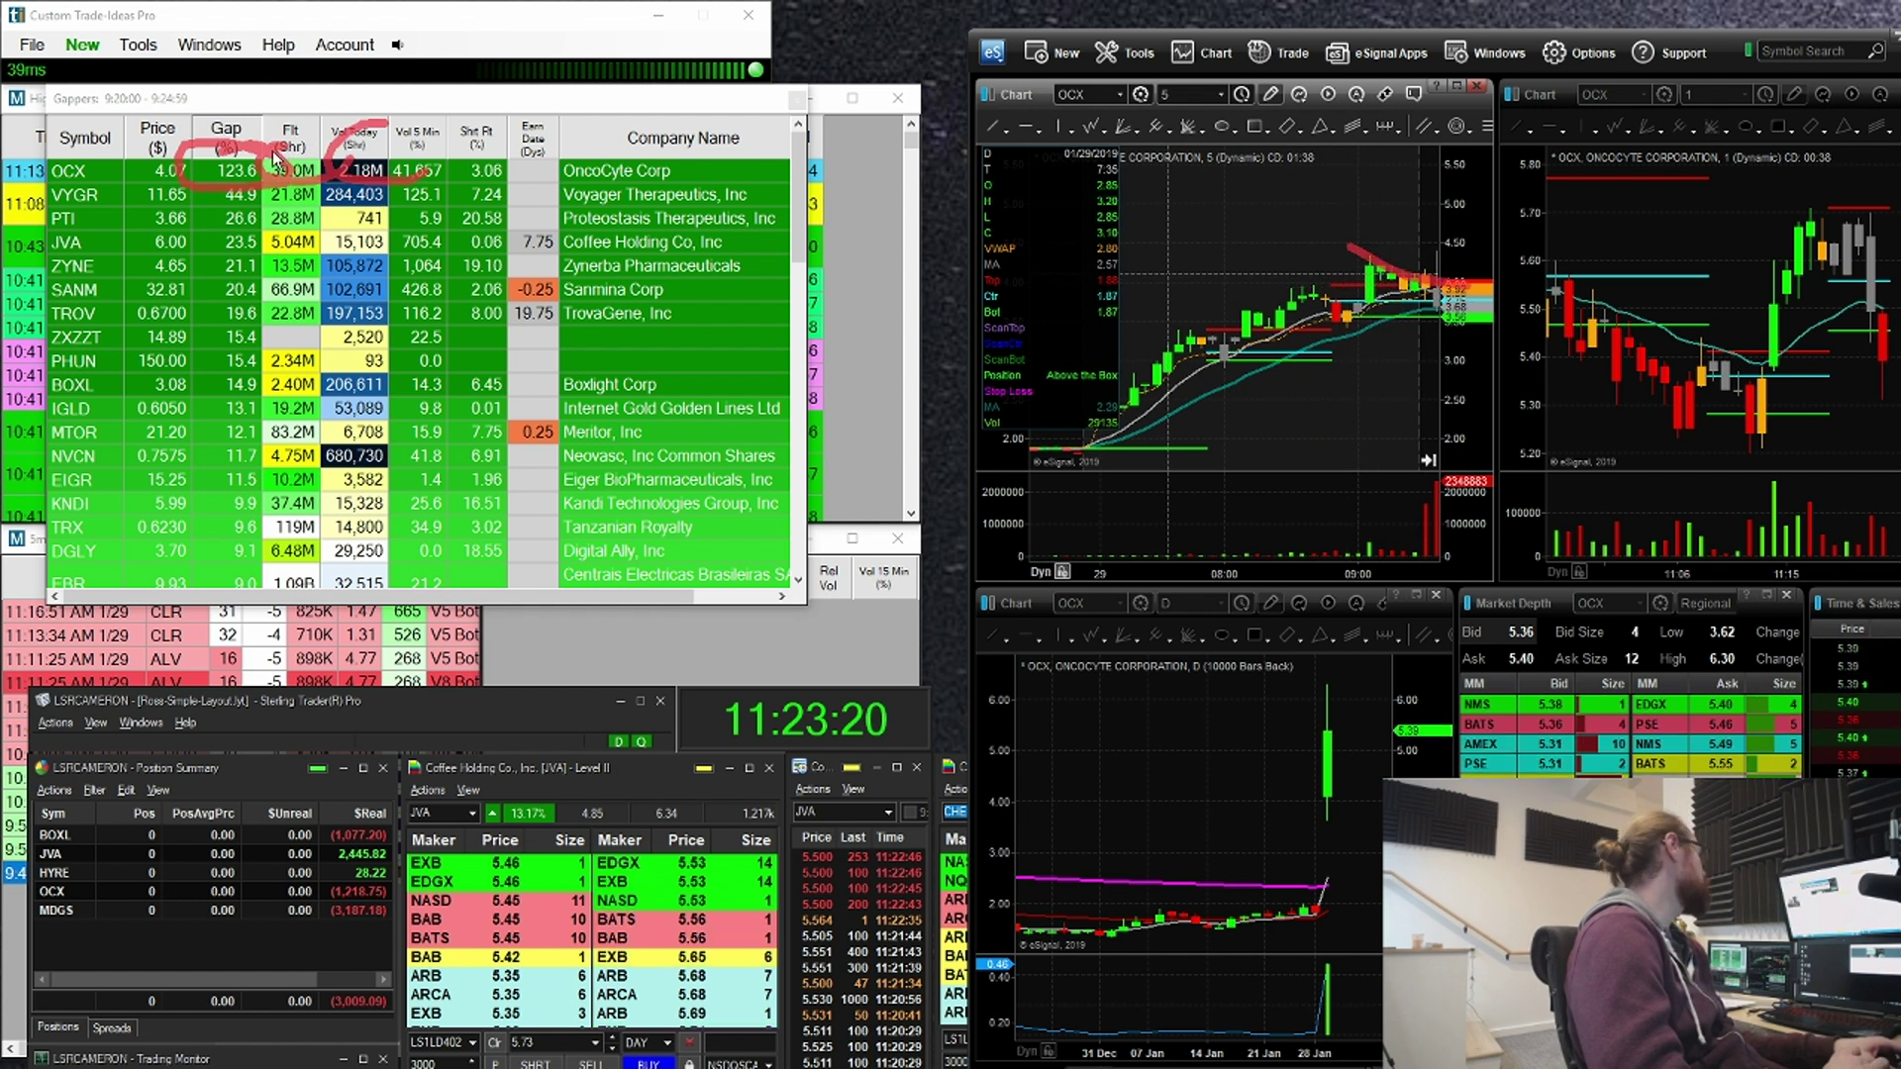
key(Escape)
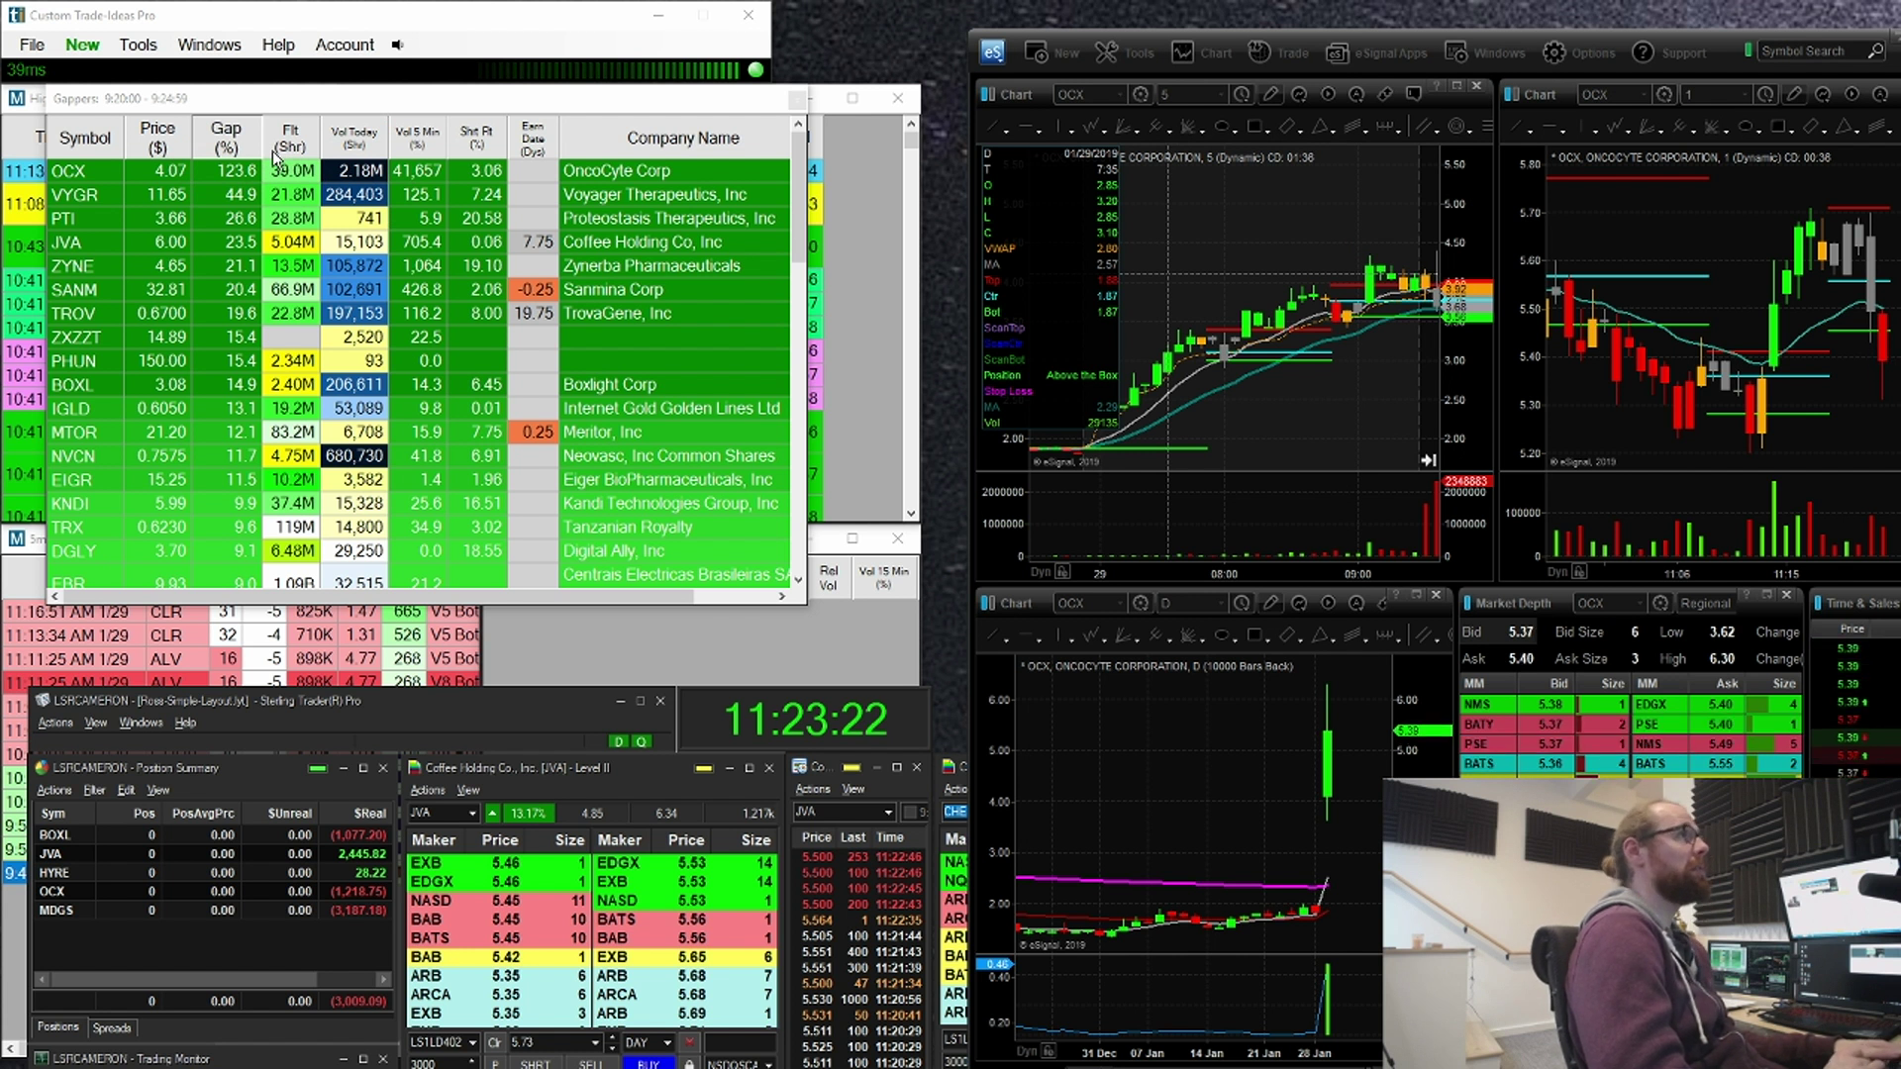
Step: Advance the 5-minute OCX chart past the market open to about 10:00, marking the breakout and clearing the mark
click(1334, 379)
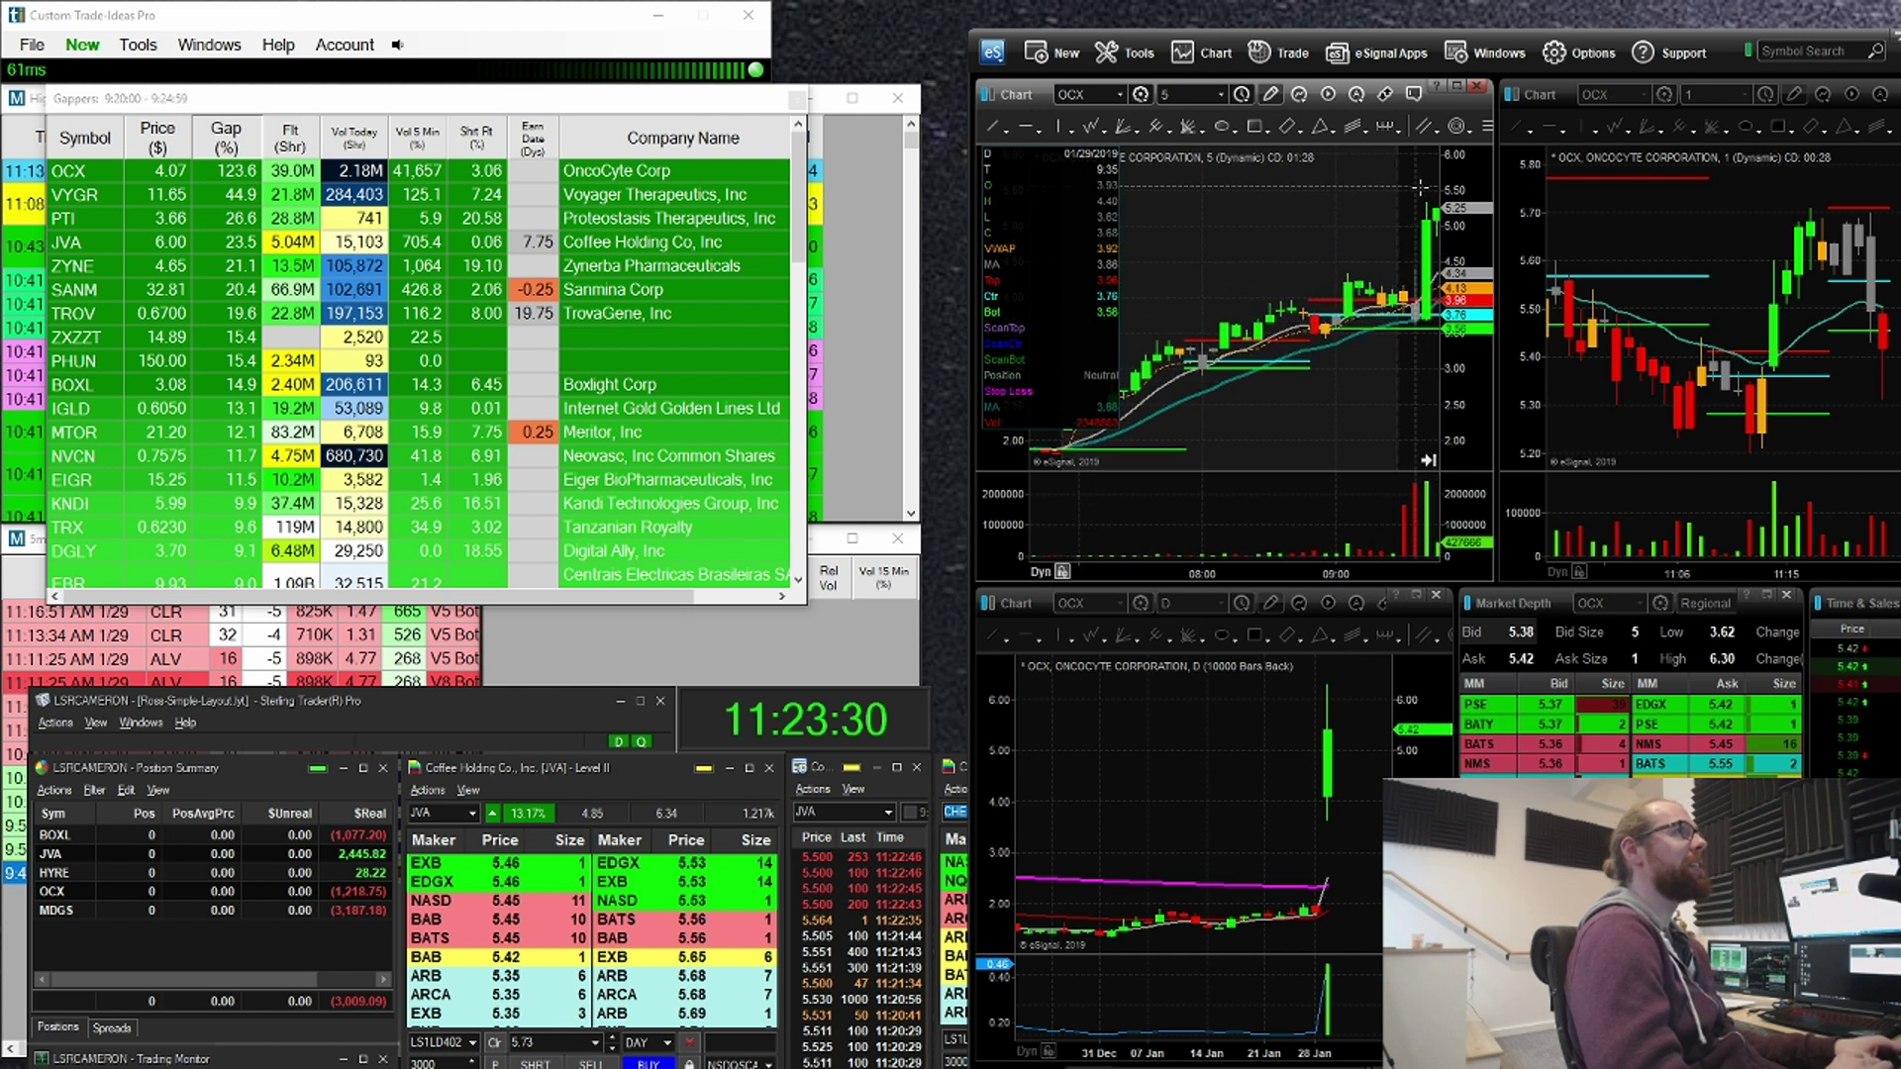
mouse_move(1374, 217)
mouse_down()
mouse_move(1418, 214)
mouse_move(1340, 226)
mouse_up()
key(Escape)
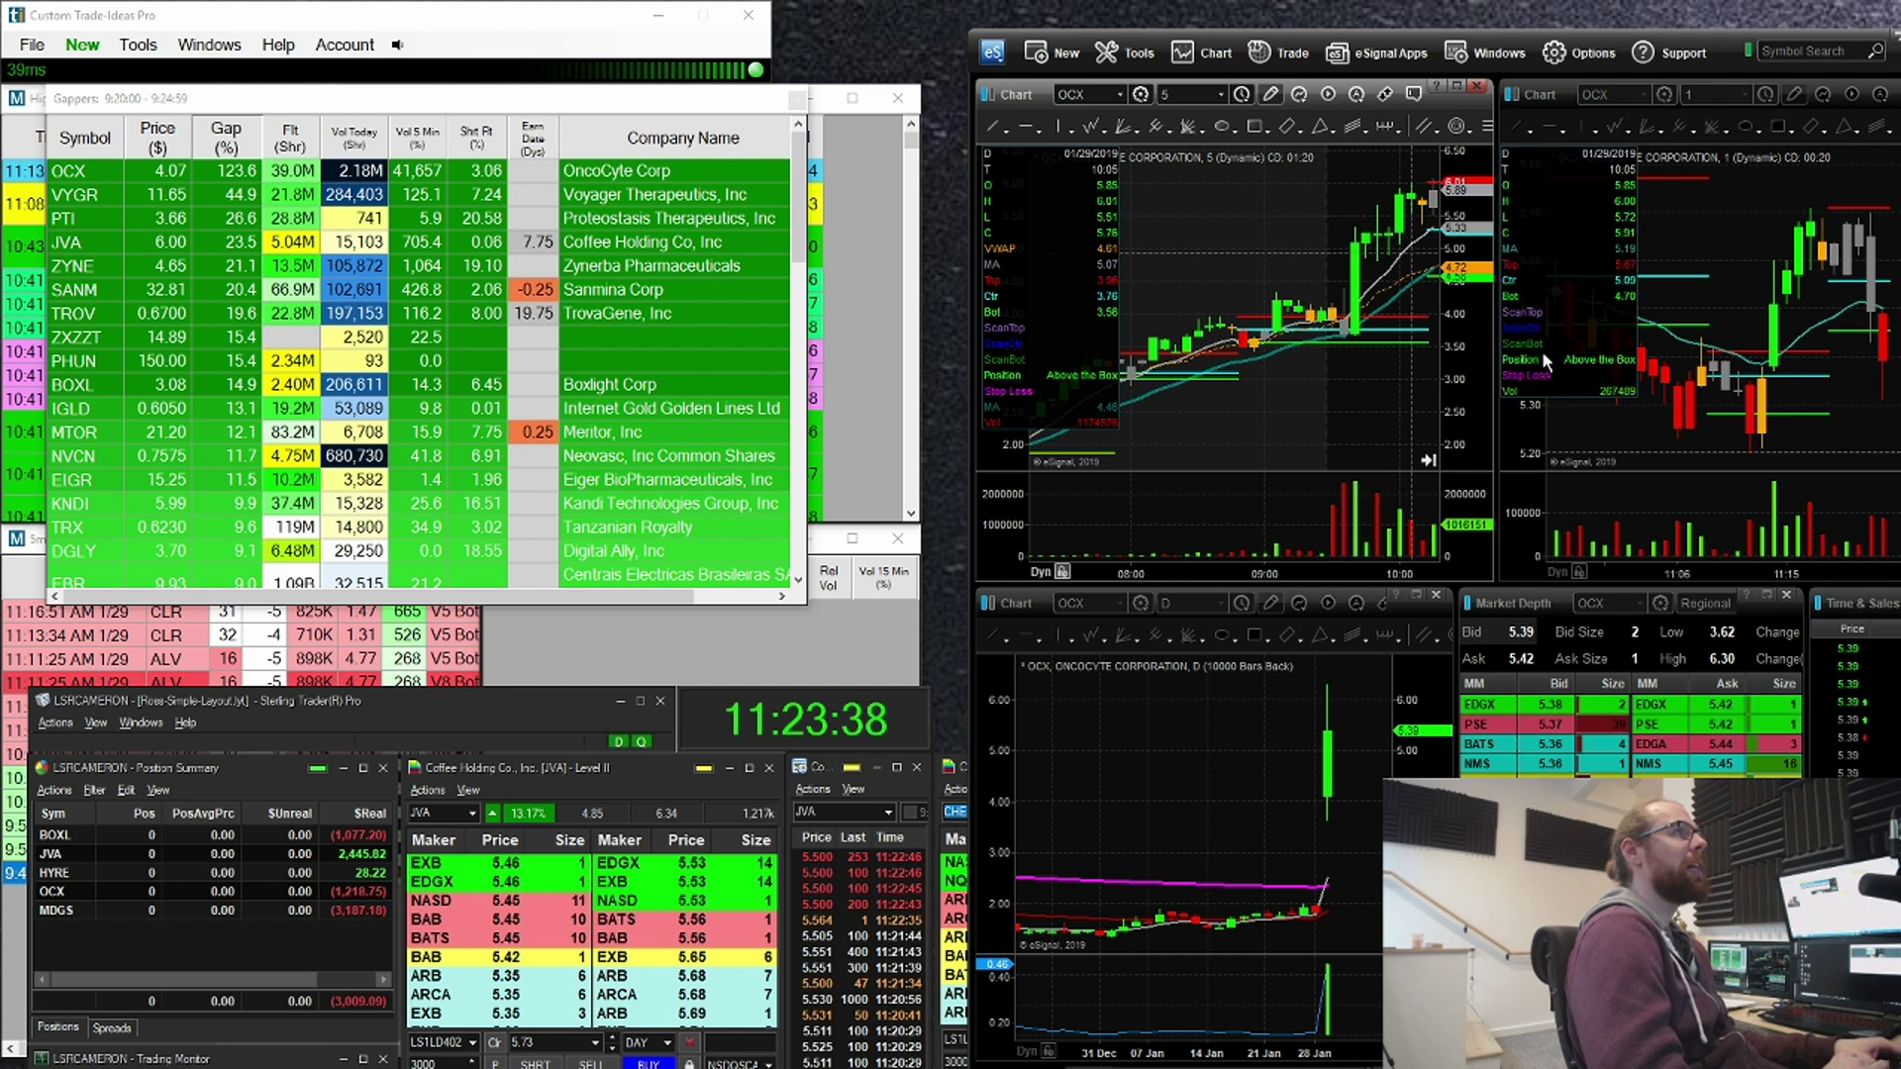
Step: Widen the 1-minute OCX chart and adjust its time scale to show the move around 9:45
drag(1497, 378, 1354, 384)
drag(1495, 575, 1796, 446)
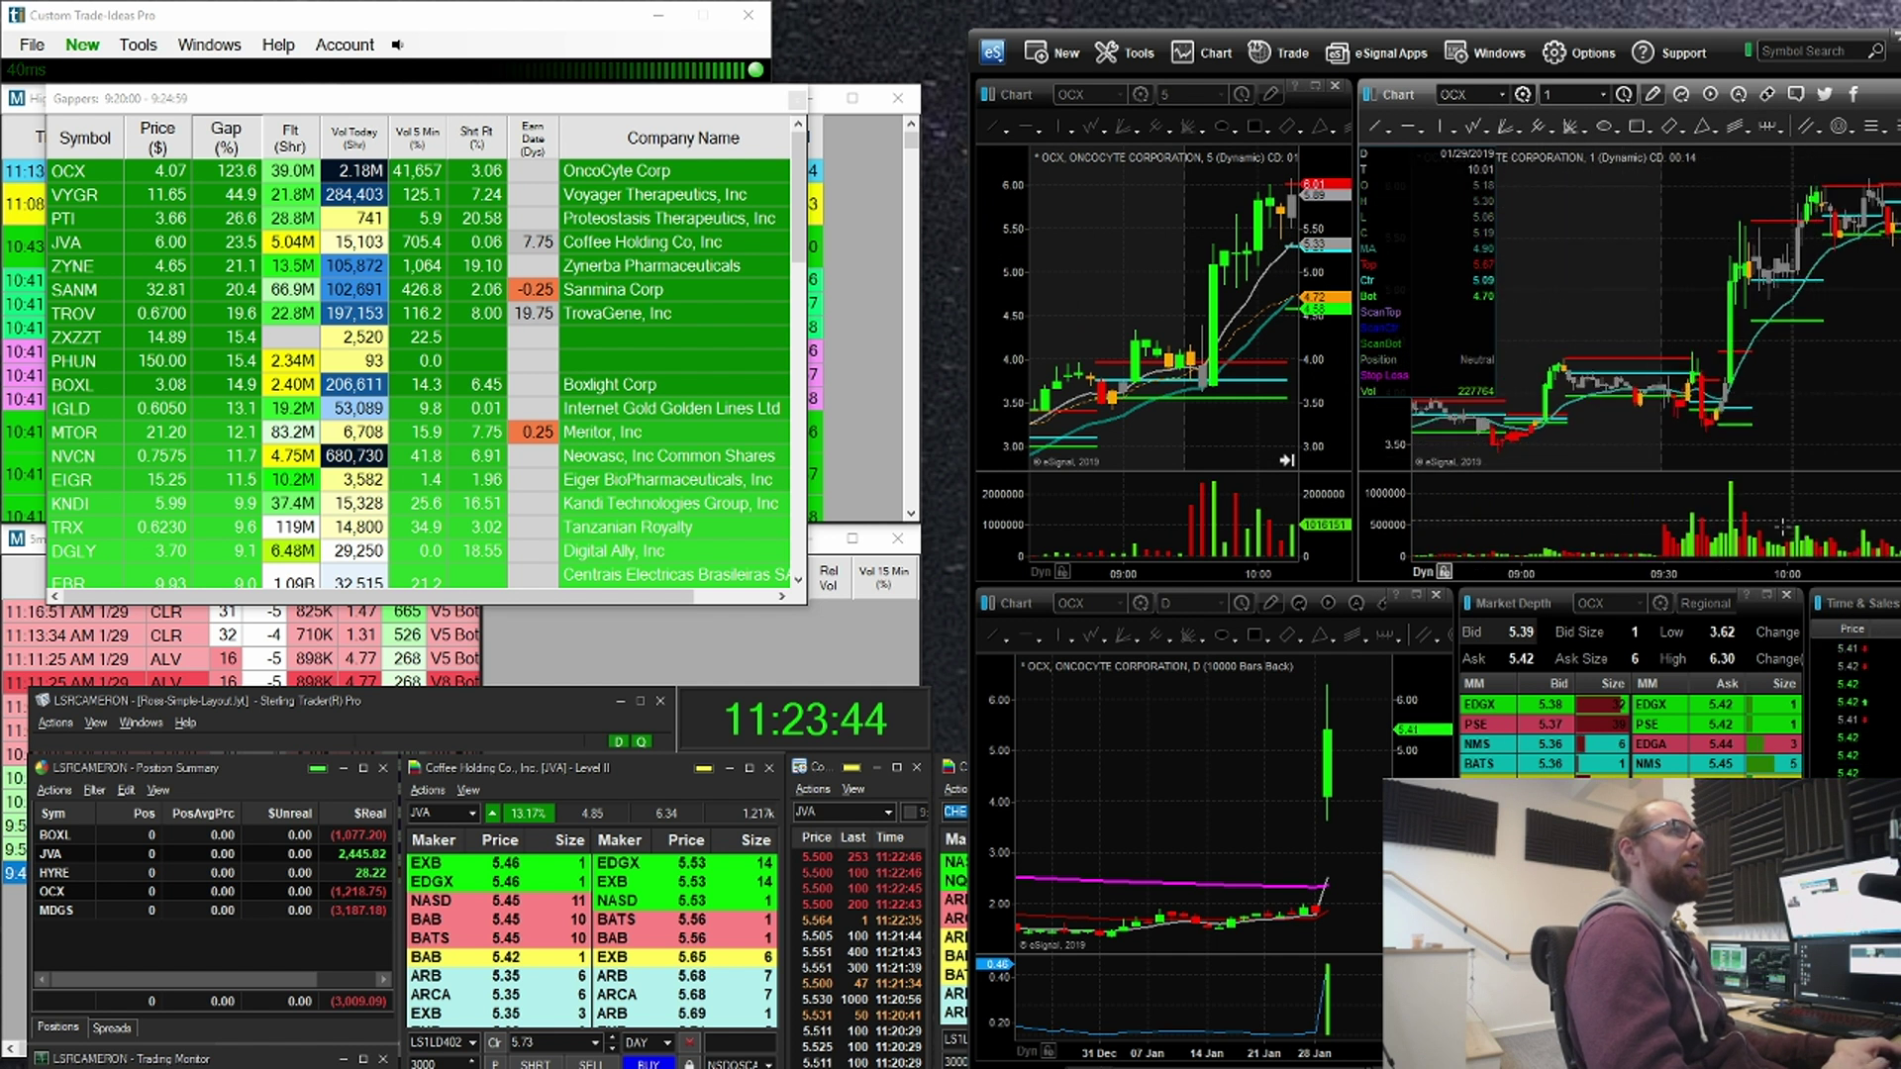
drag(1742, 572, 1544, 572)
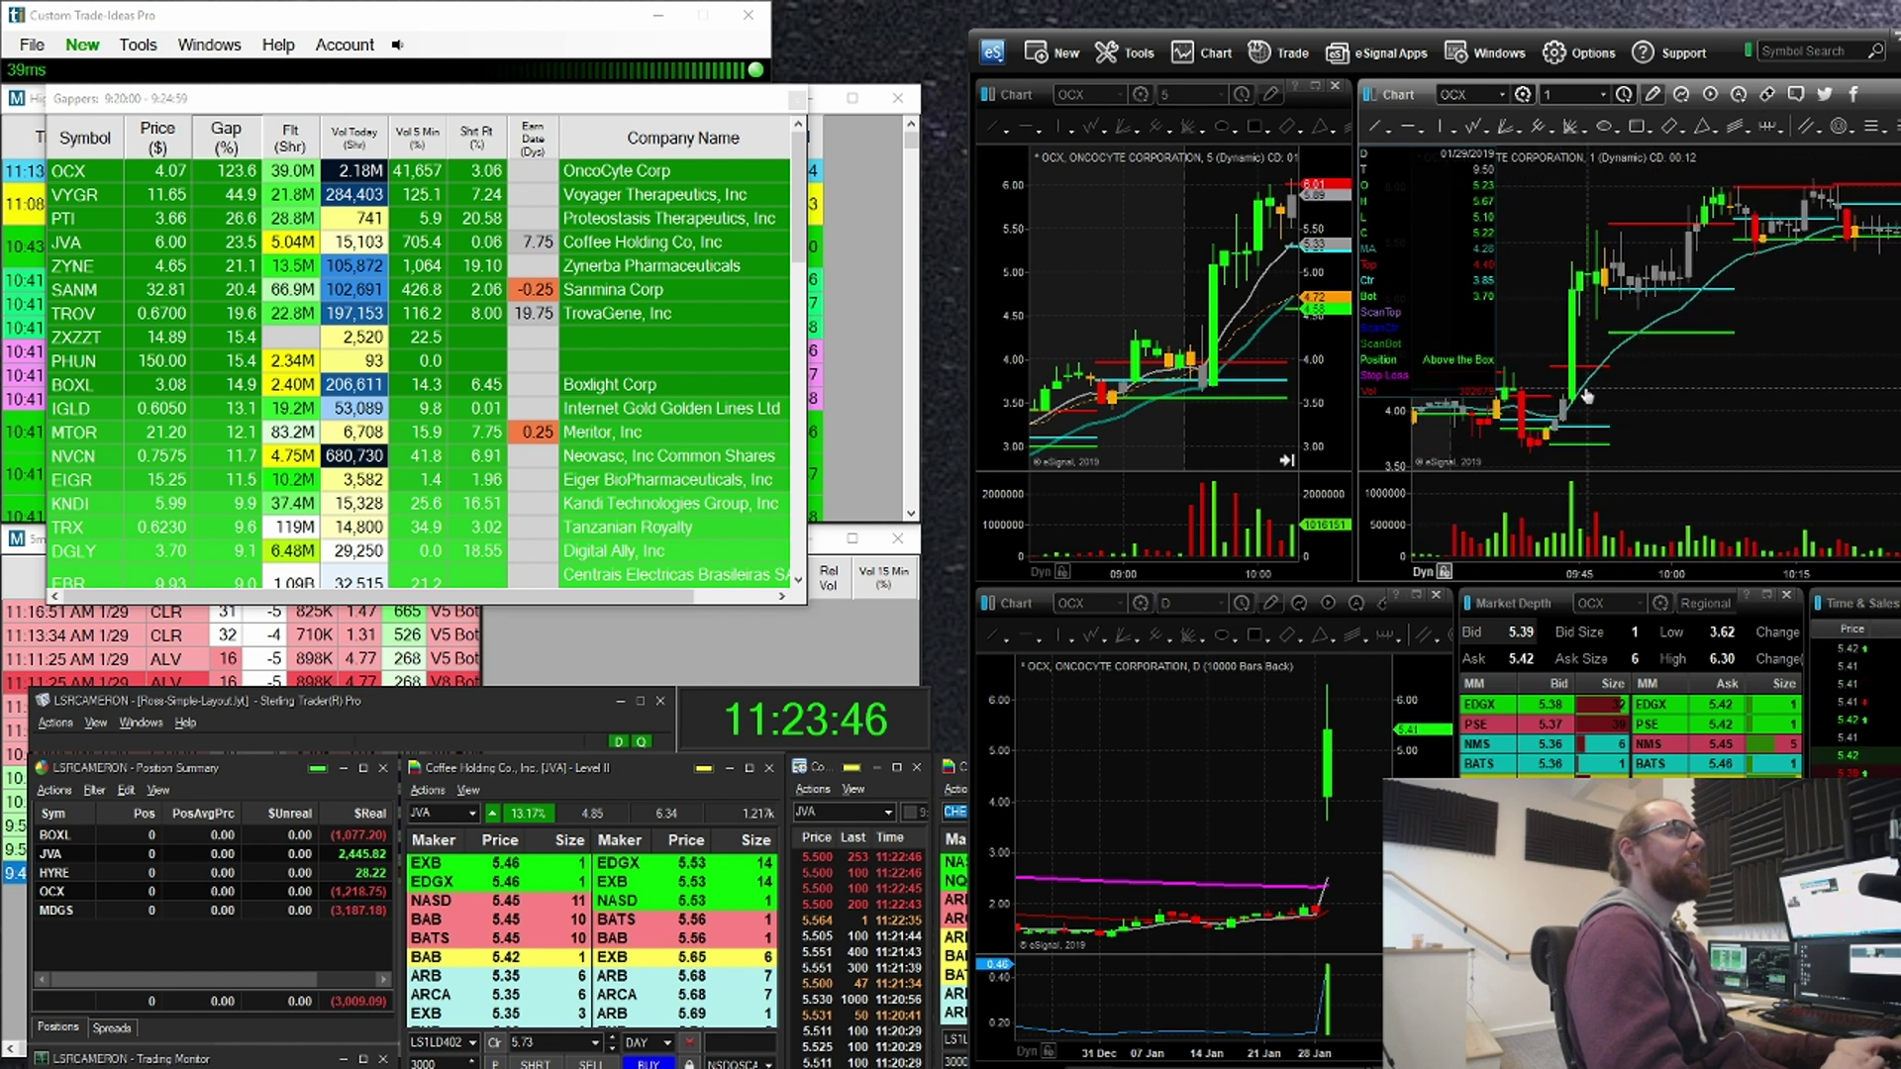
Step: Mark the tall green candle near 9:45 on the 1-minute chart, clear the mark, and narrow that chart slightly
drag(1586, 395, 1572, 274)
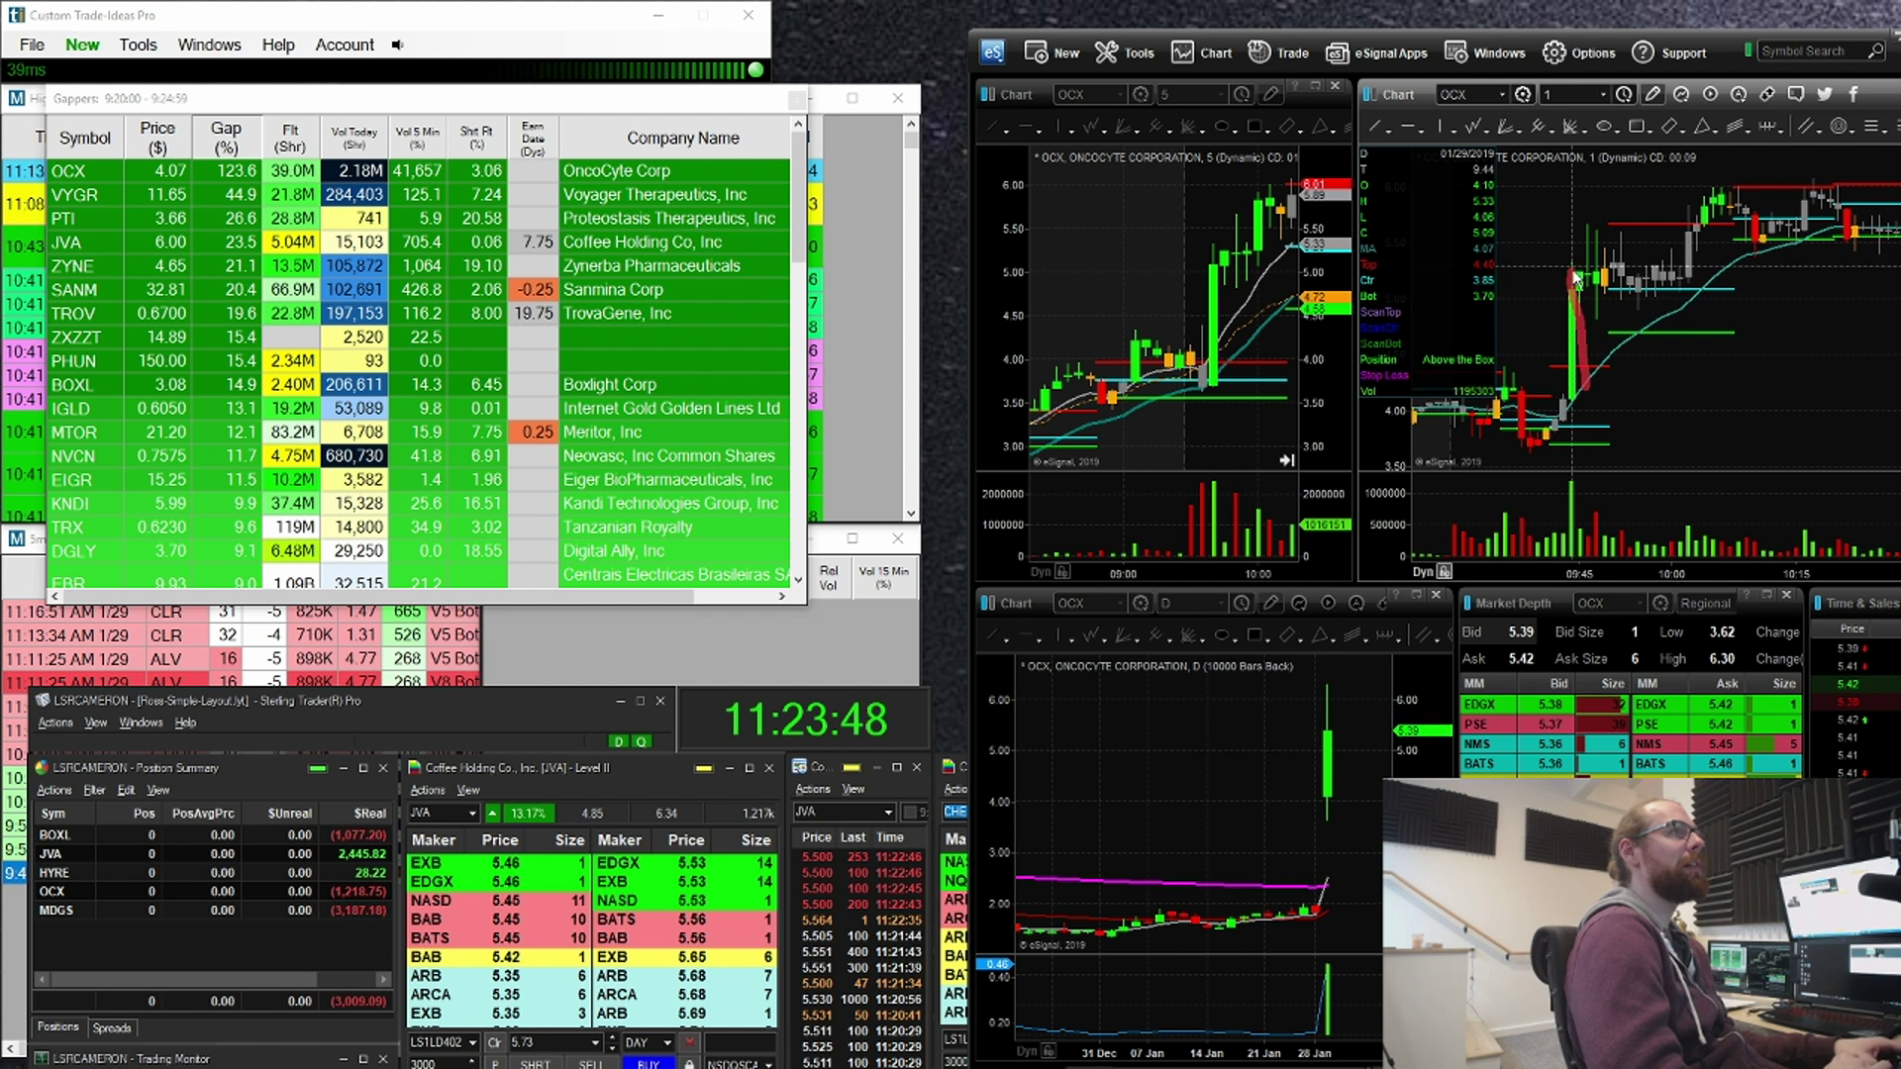
key(Escape)
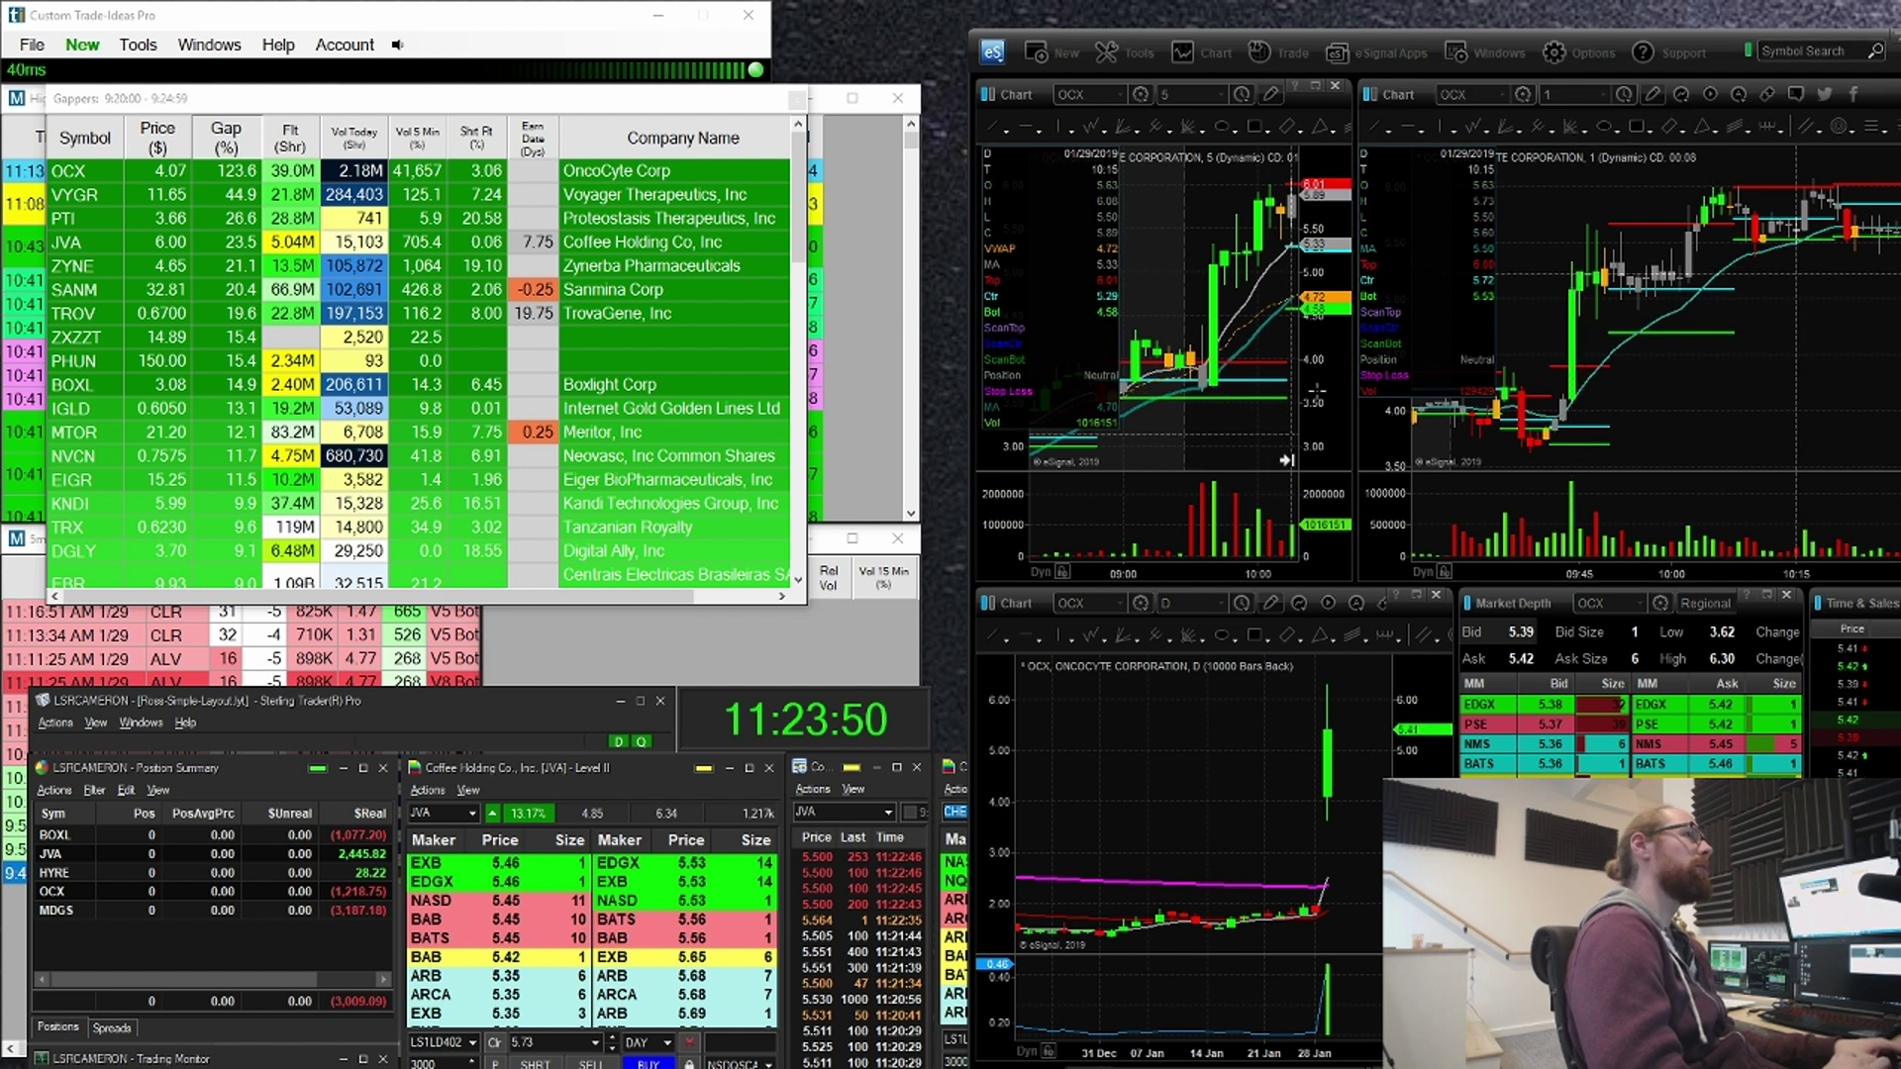
drag(1353, 405, 1396, 405)
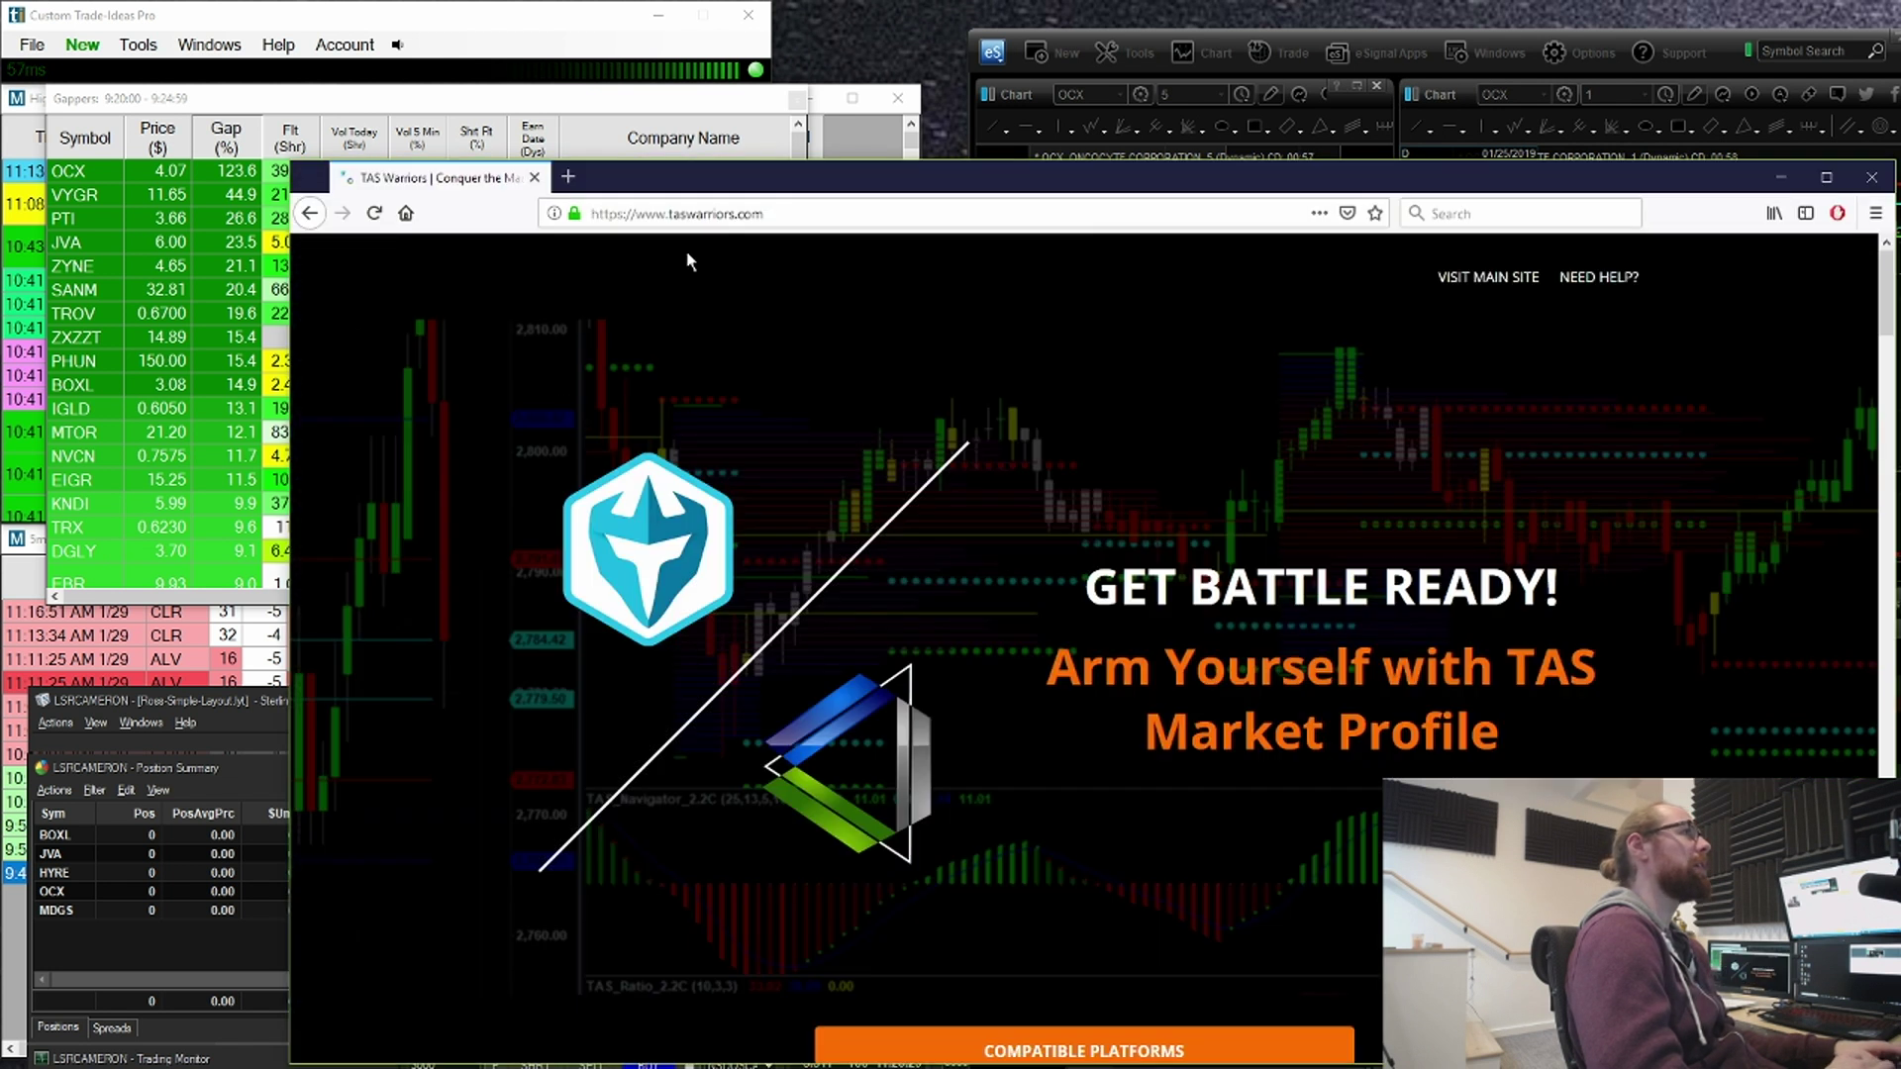
Step: Underline the taswarriors.com address in the browser, reposition the browser window over the charts, and clear the underline
drag(846, 217, 574, 203)
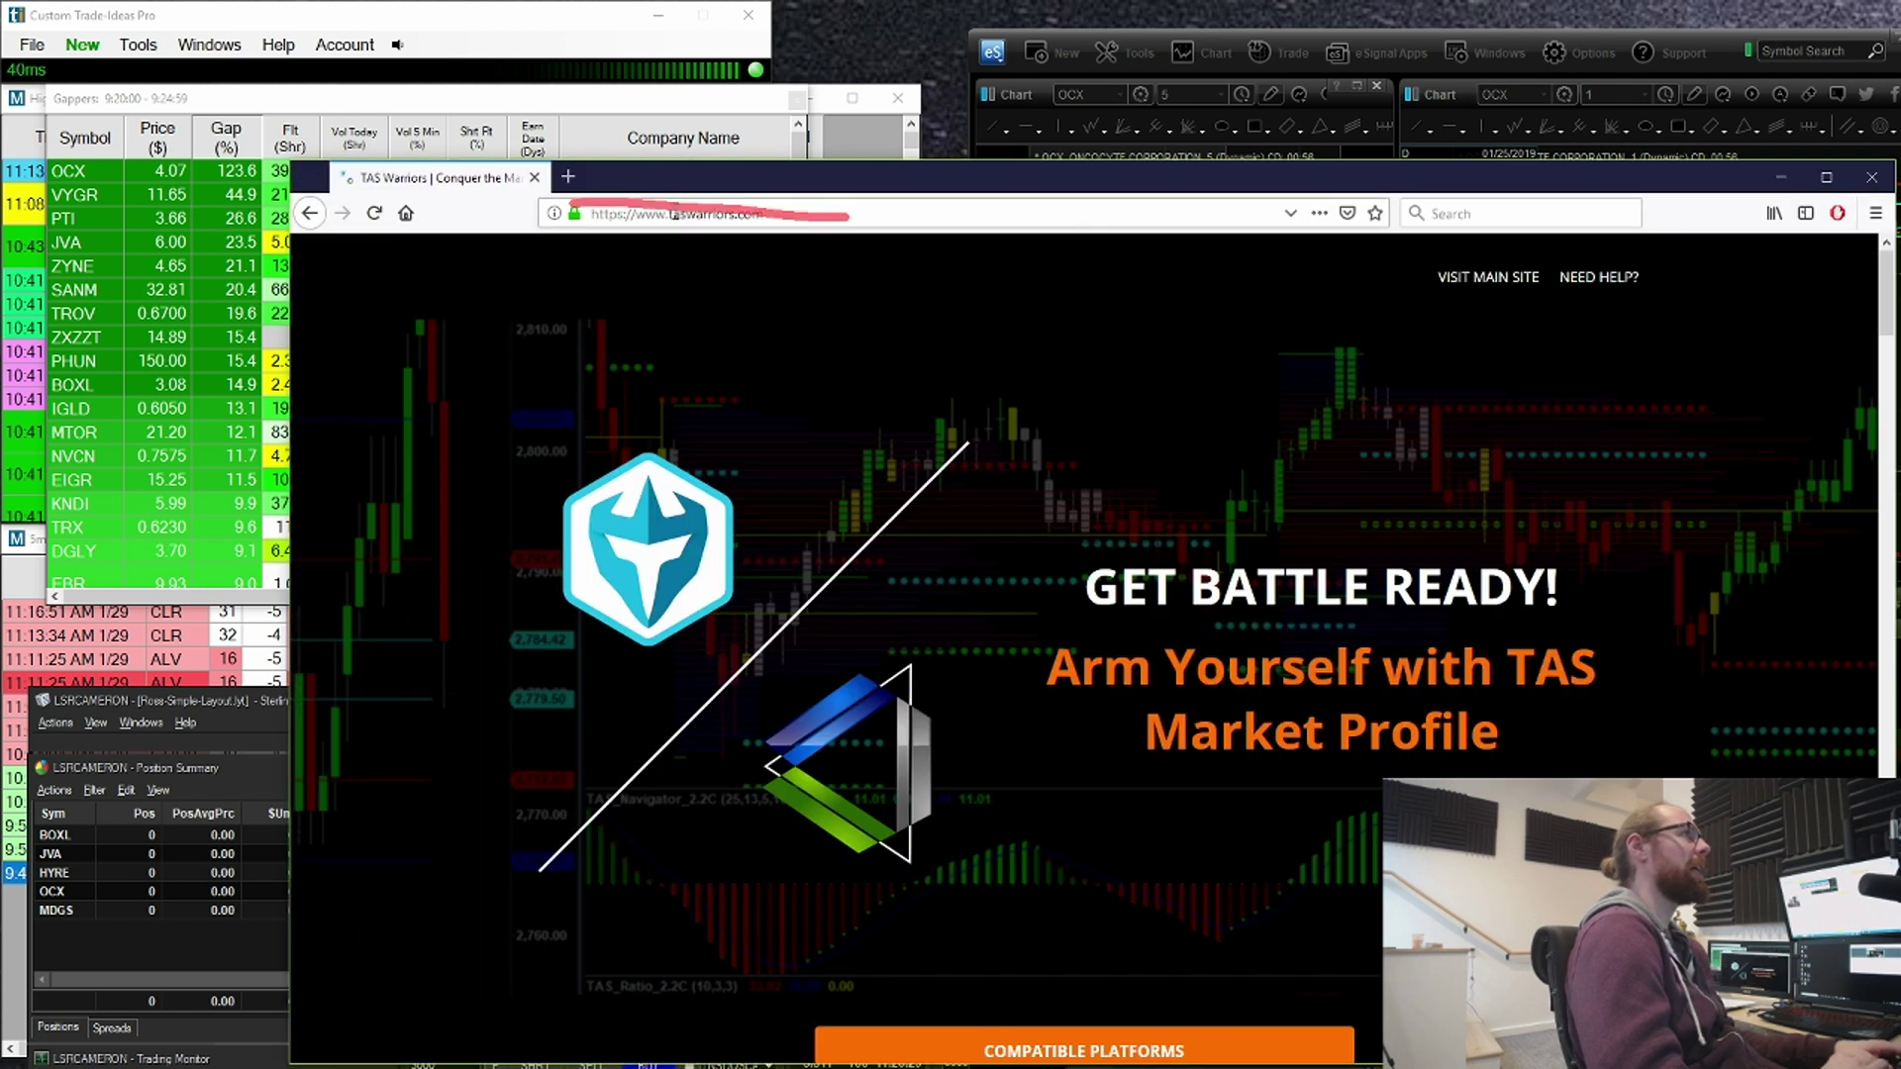
click(663, 217)
drag(762, 186, 623, 69)
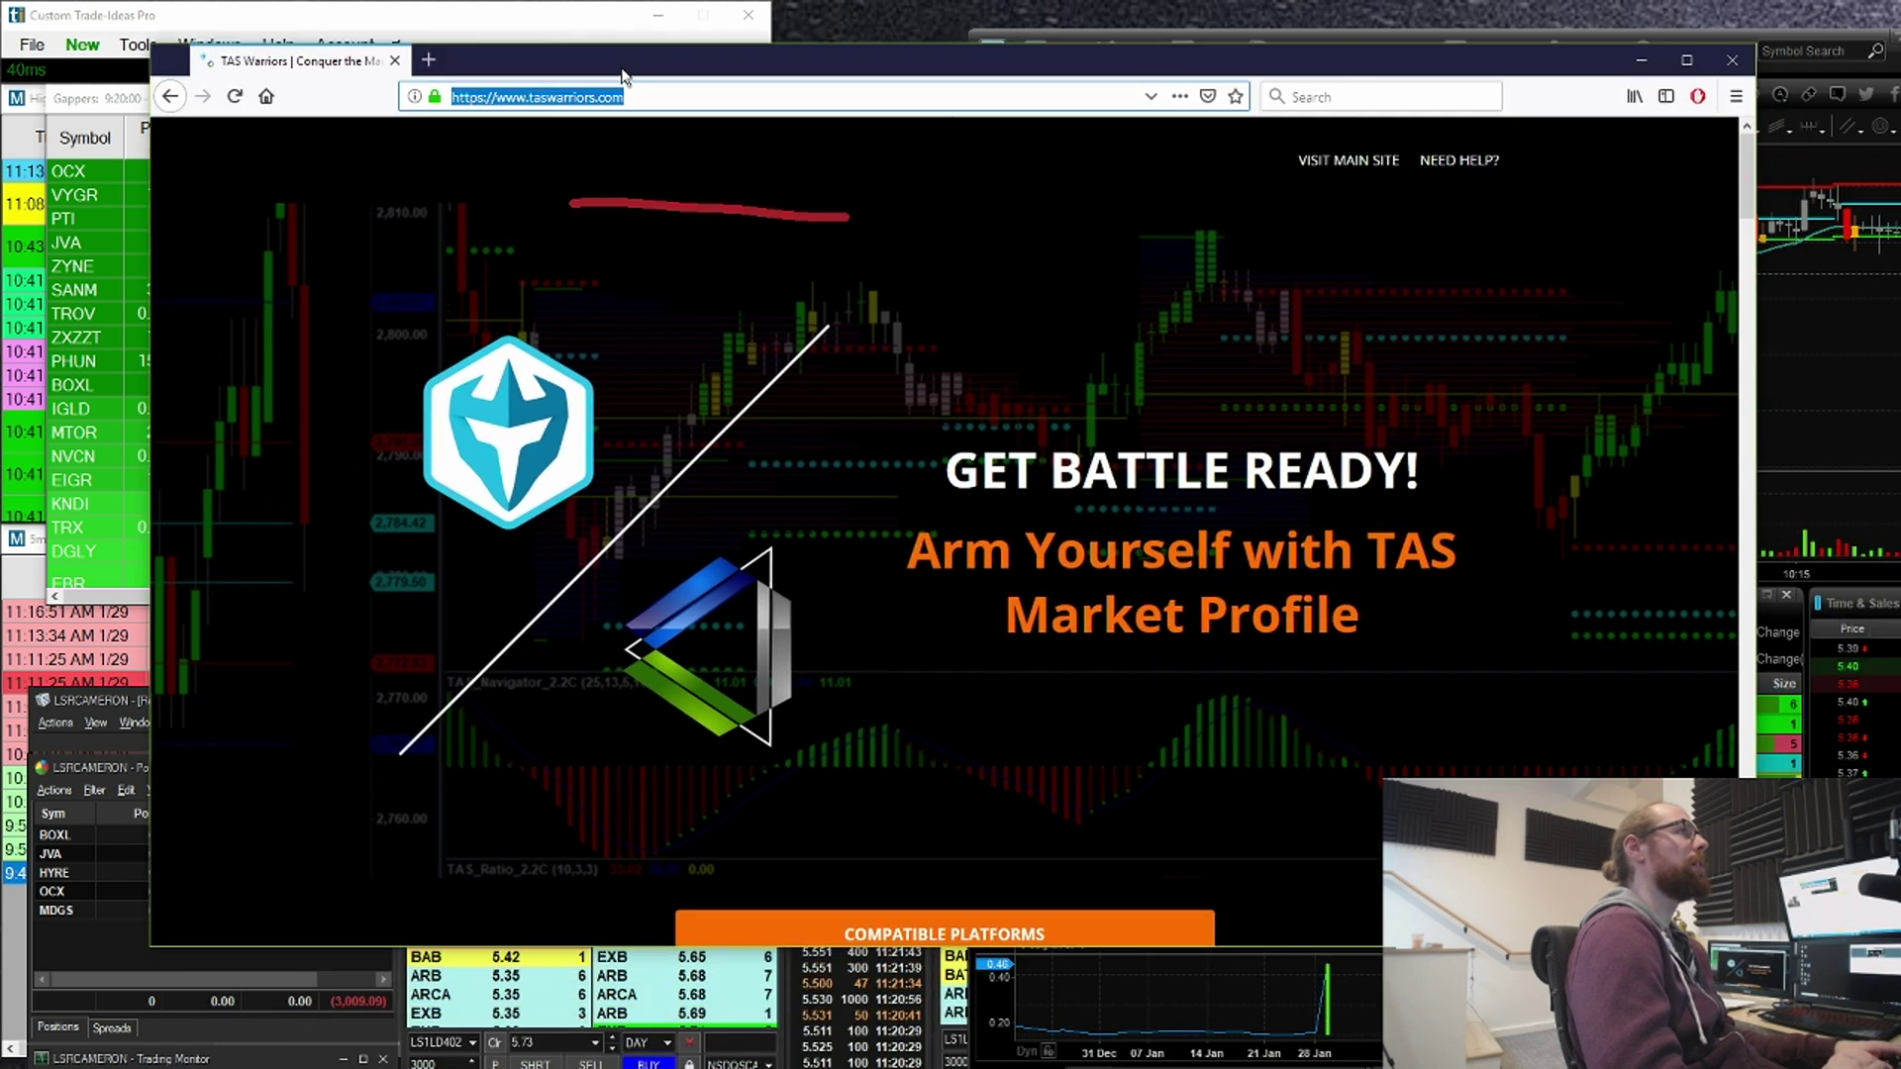
click(993, 495)
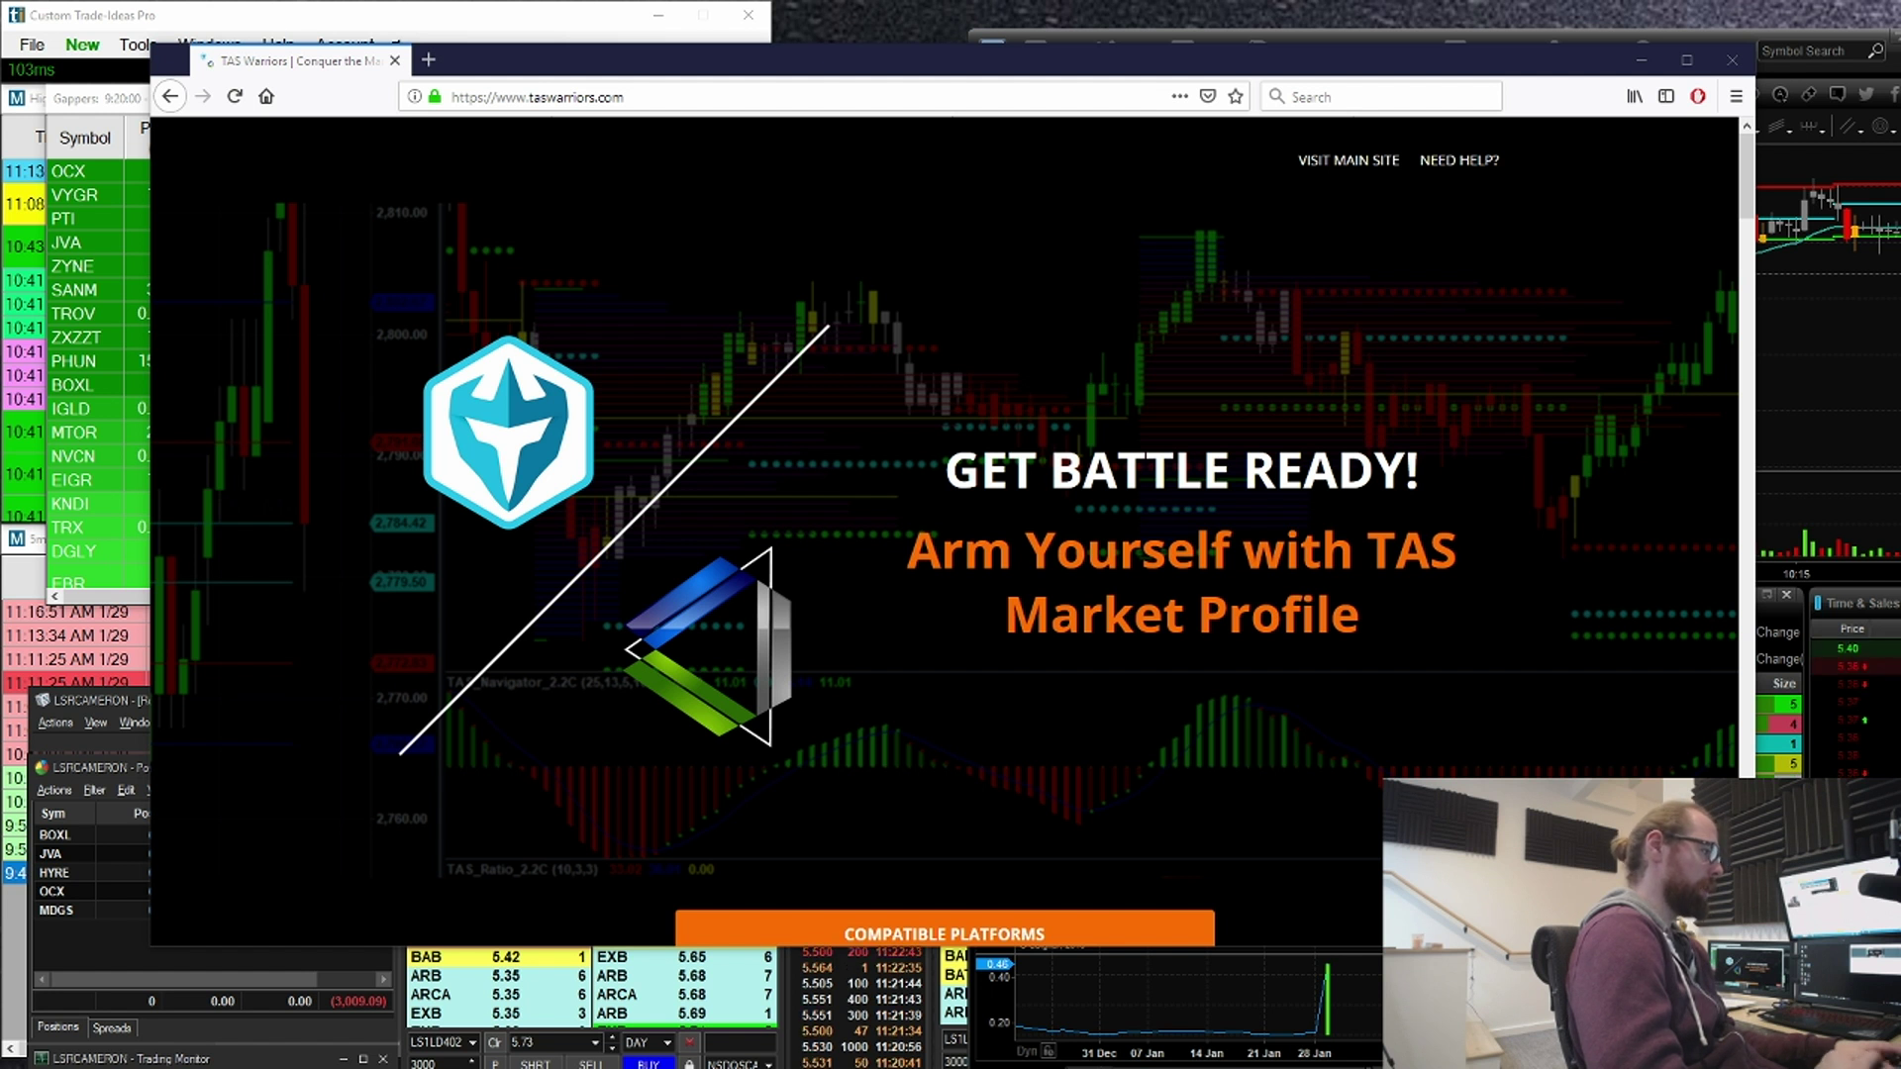
Step: Open the TAS Launch Pad window to view the authorized products, and minimize it
drag(282, 1068, 165, 440)
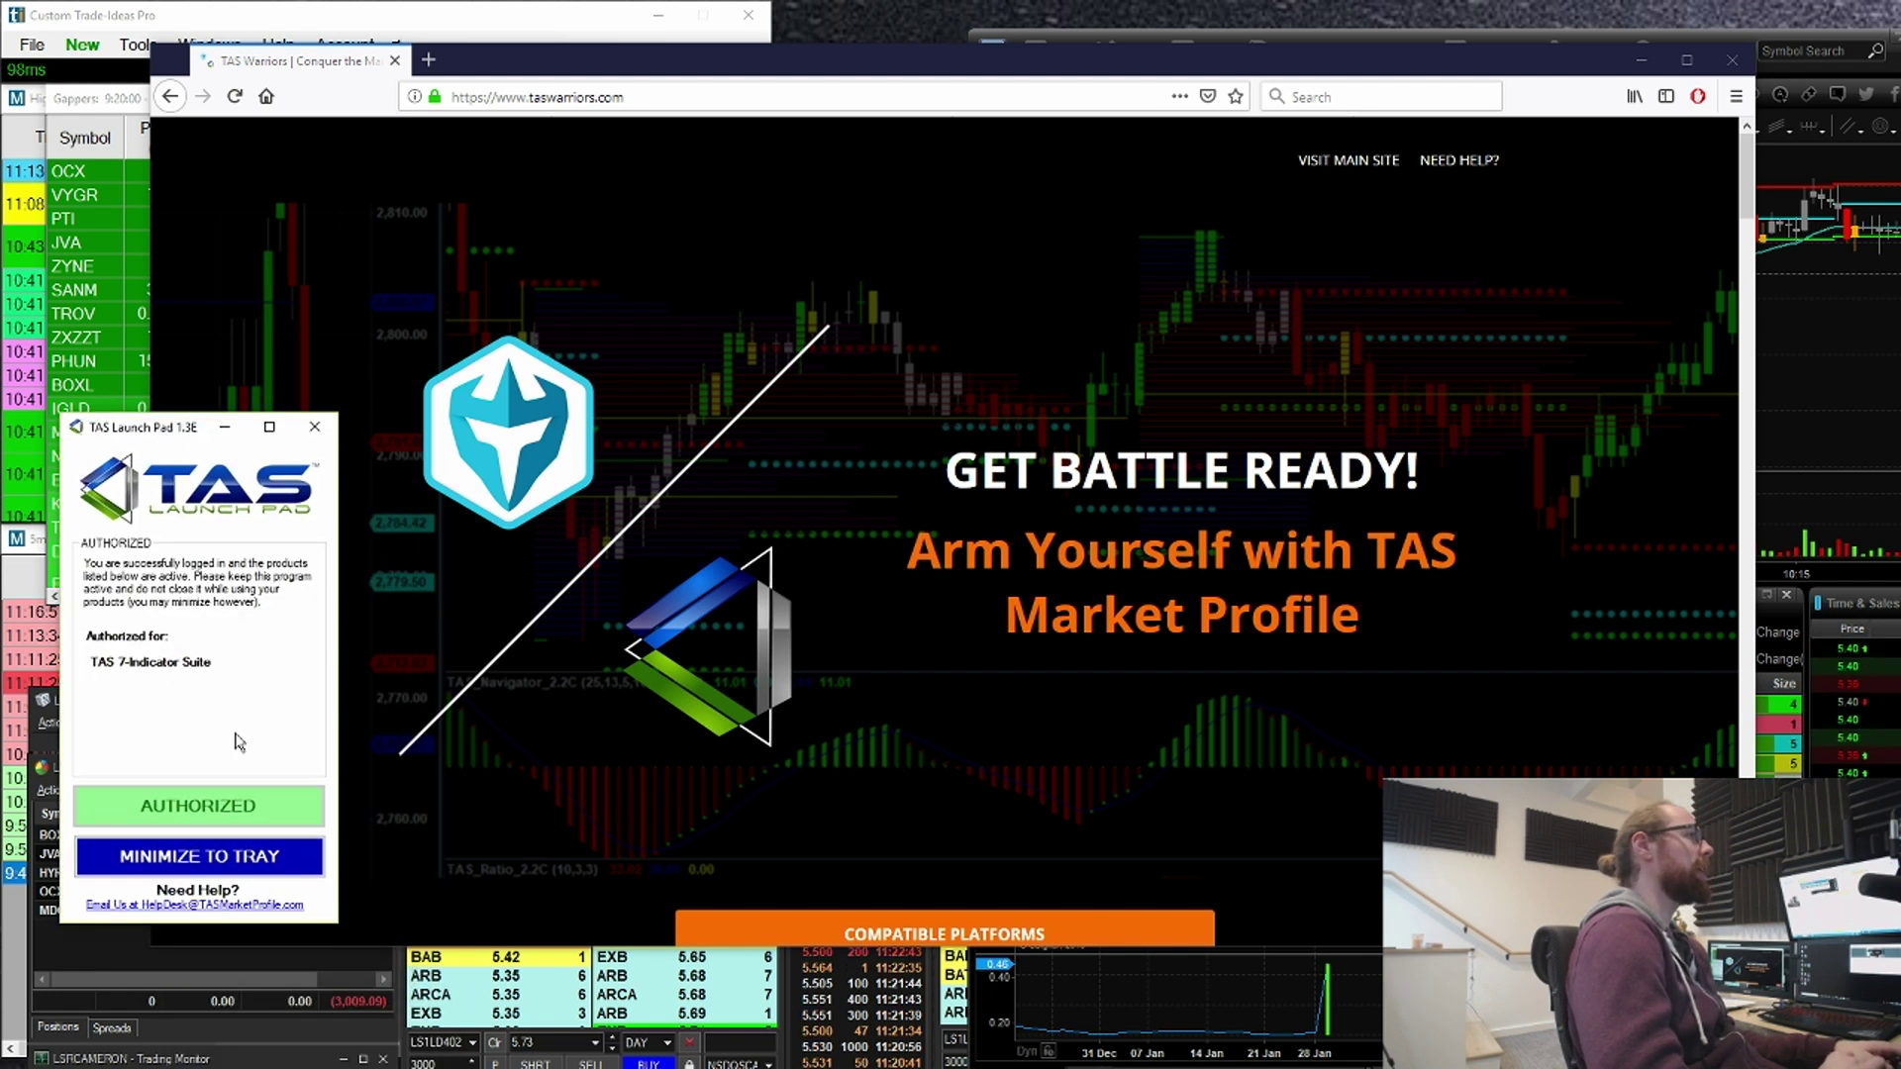
click(225, 427)
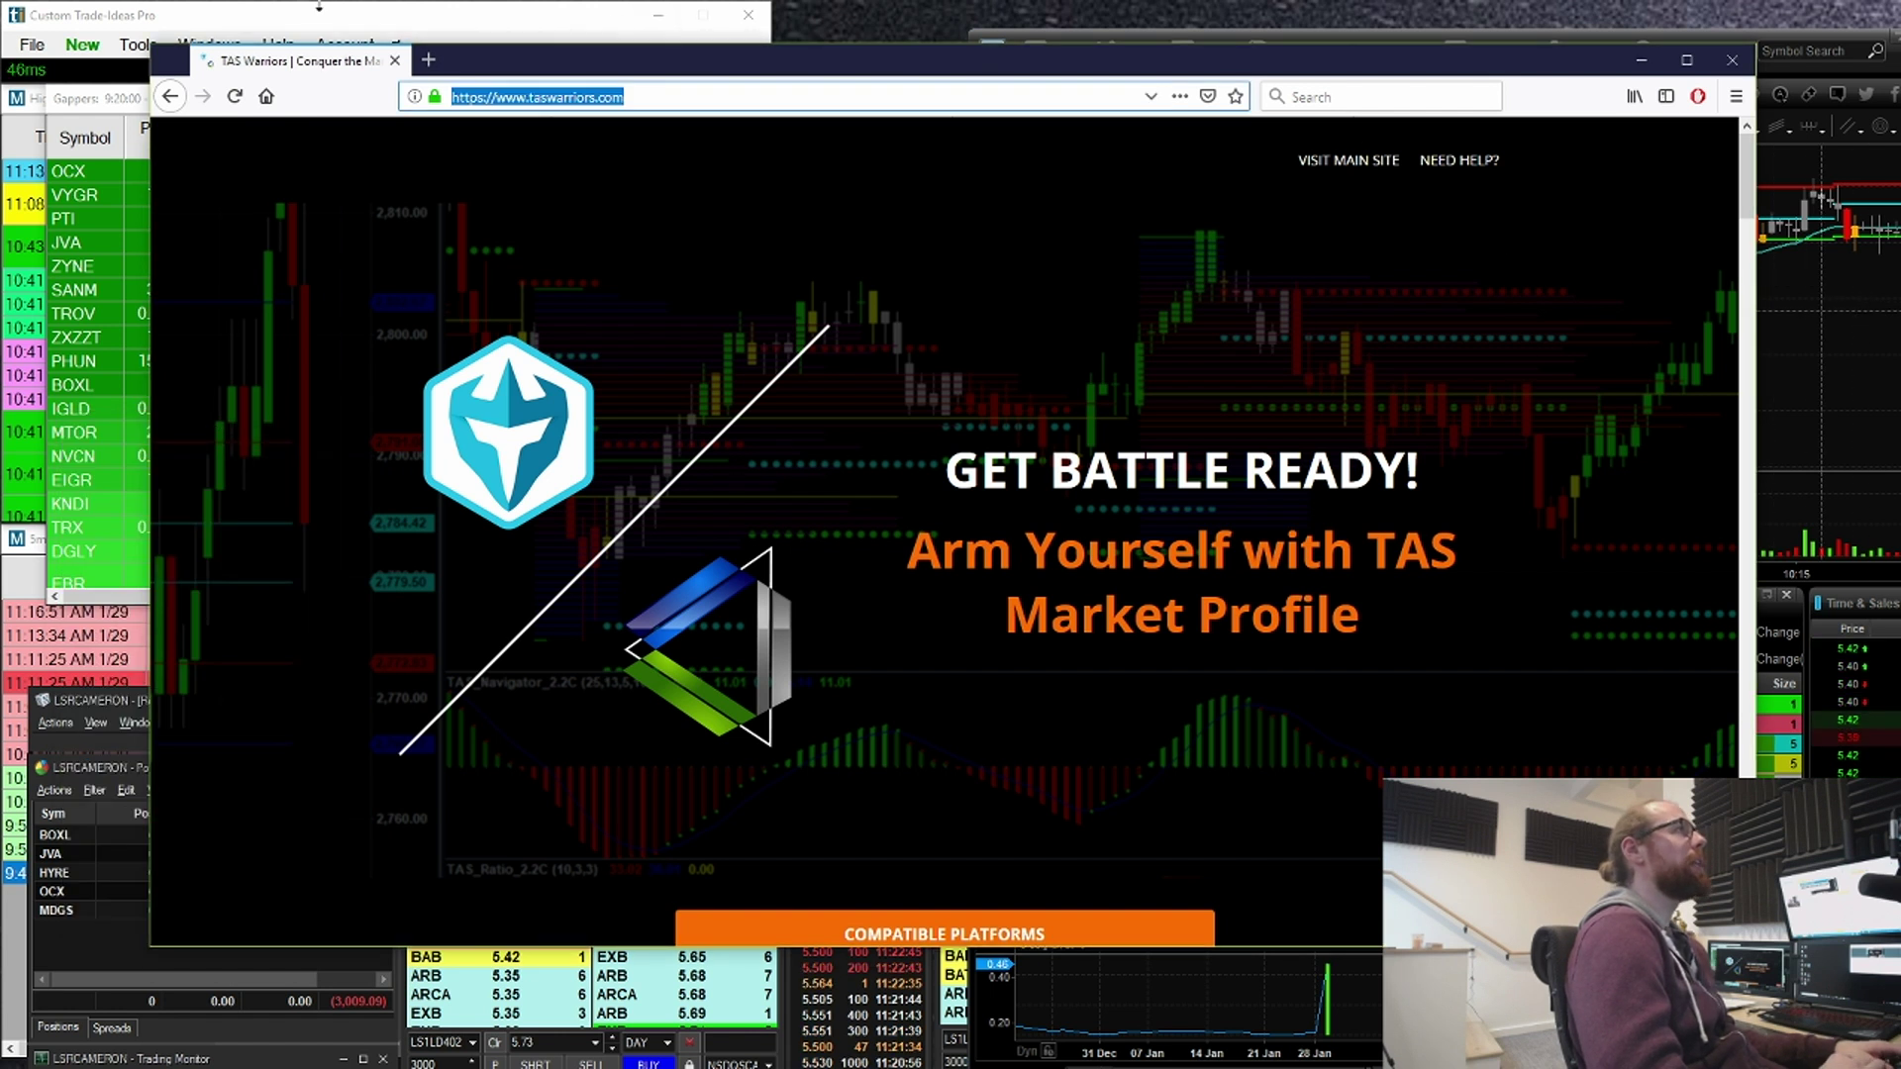
Step: Close the TAS Warriors web page, trace the steep rise on the 5-minute OCX chart, and clear the mark
click(394, 61)
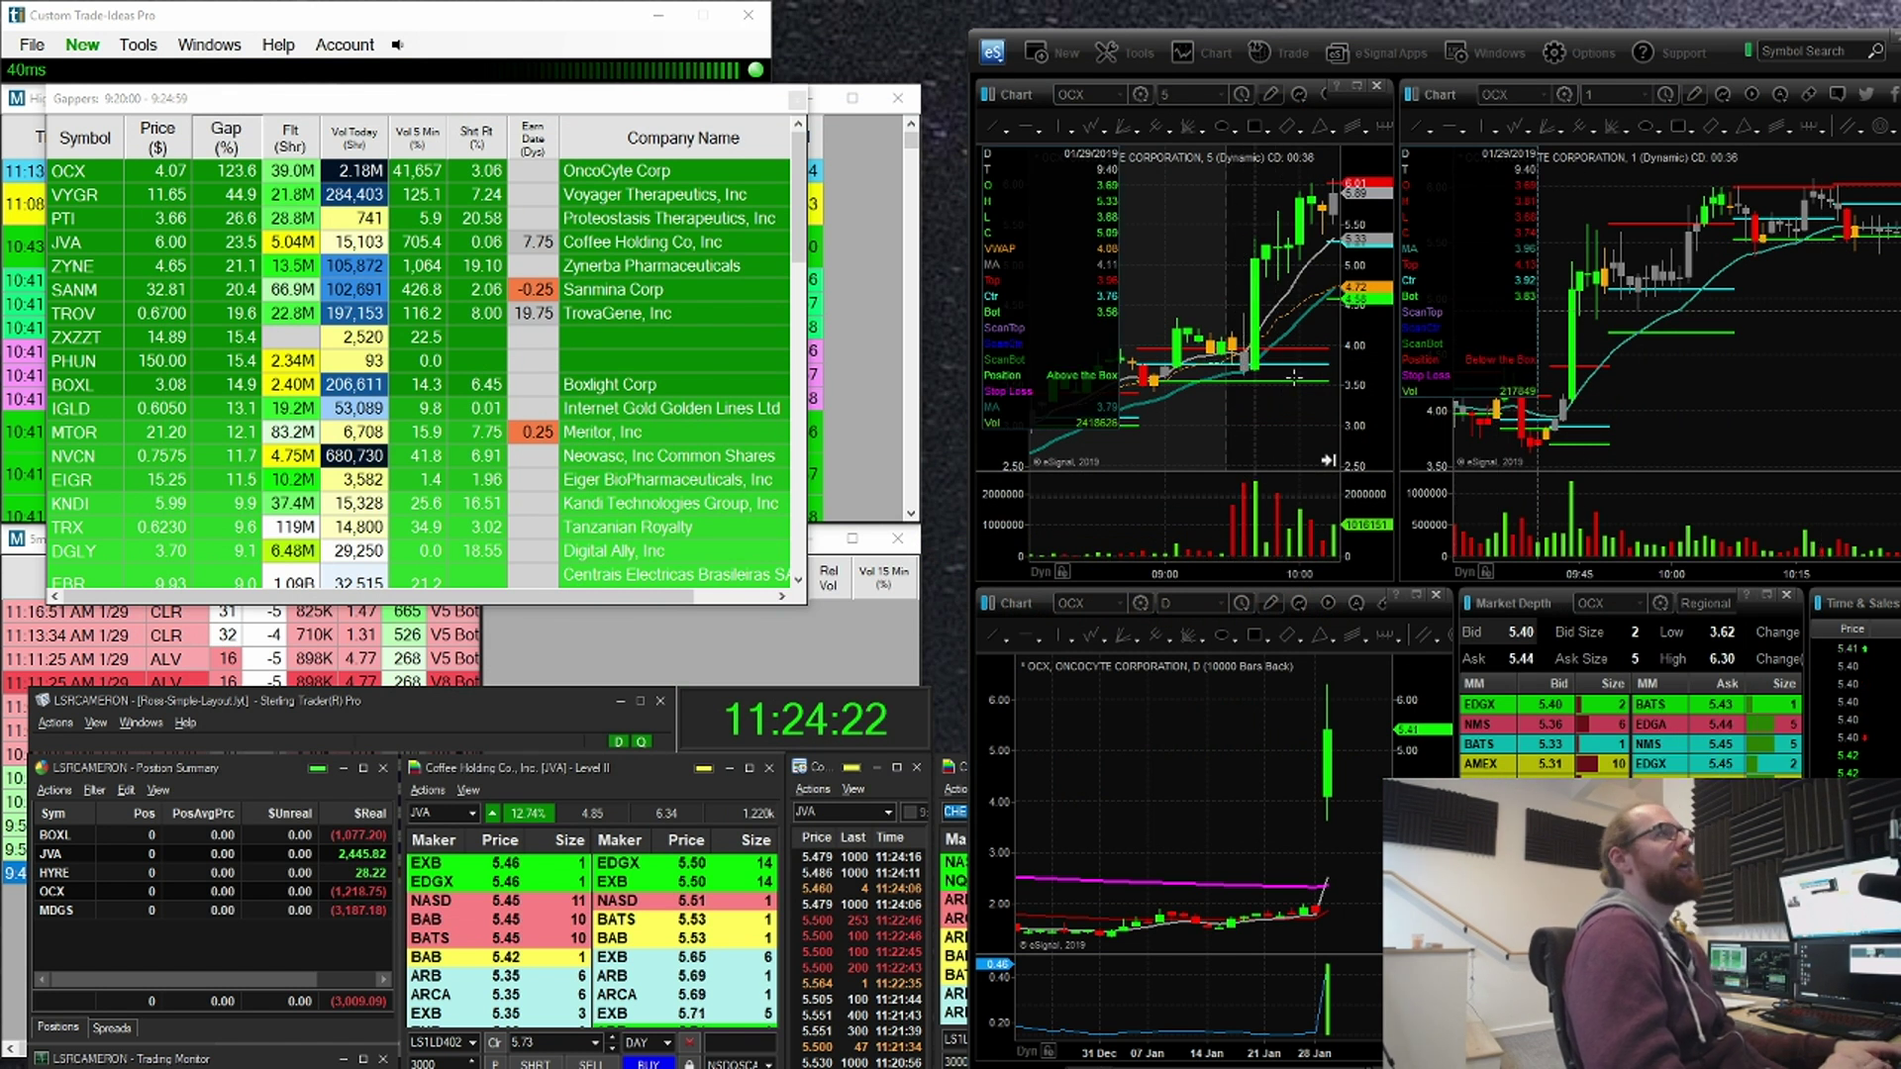
click(1219, 419)
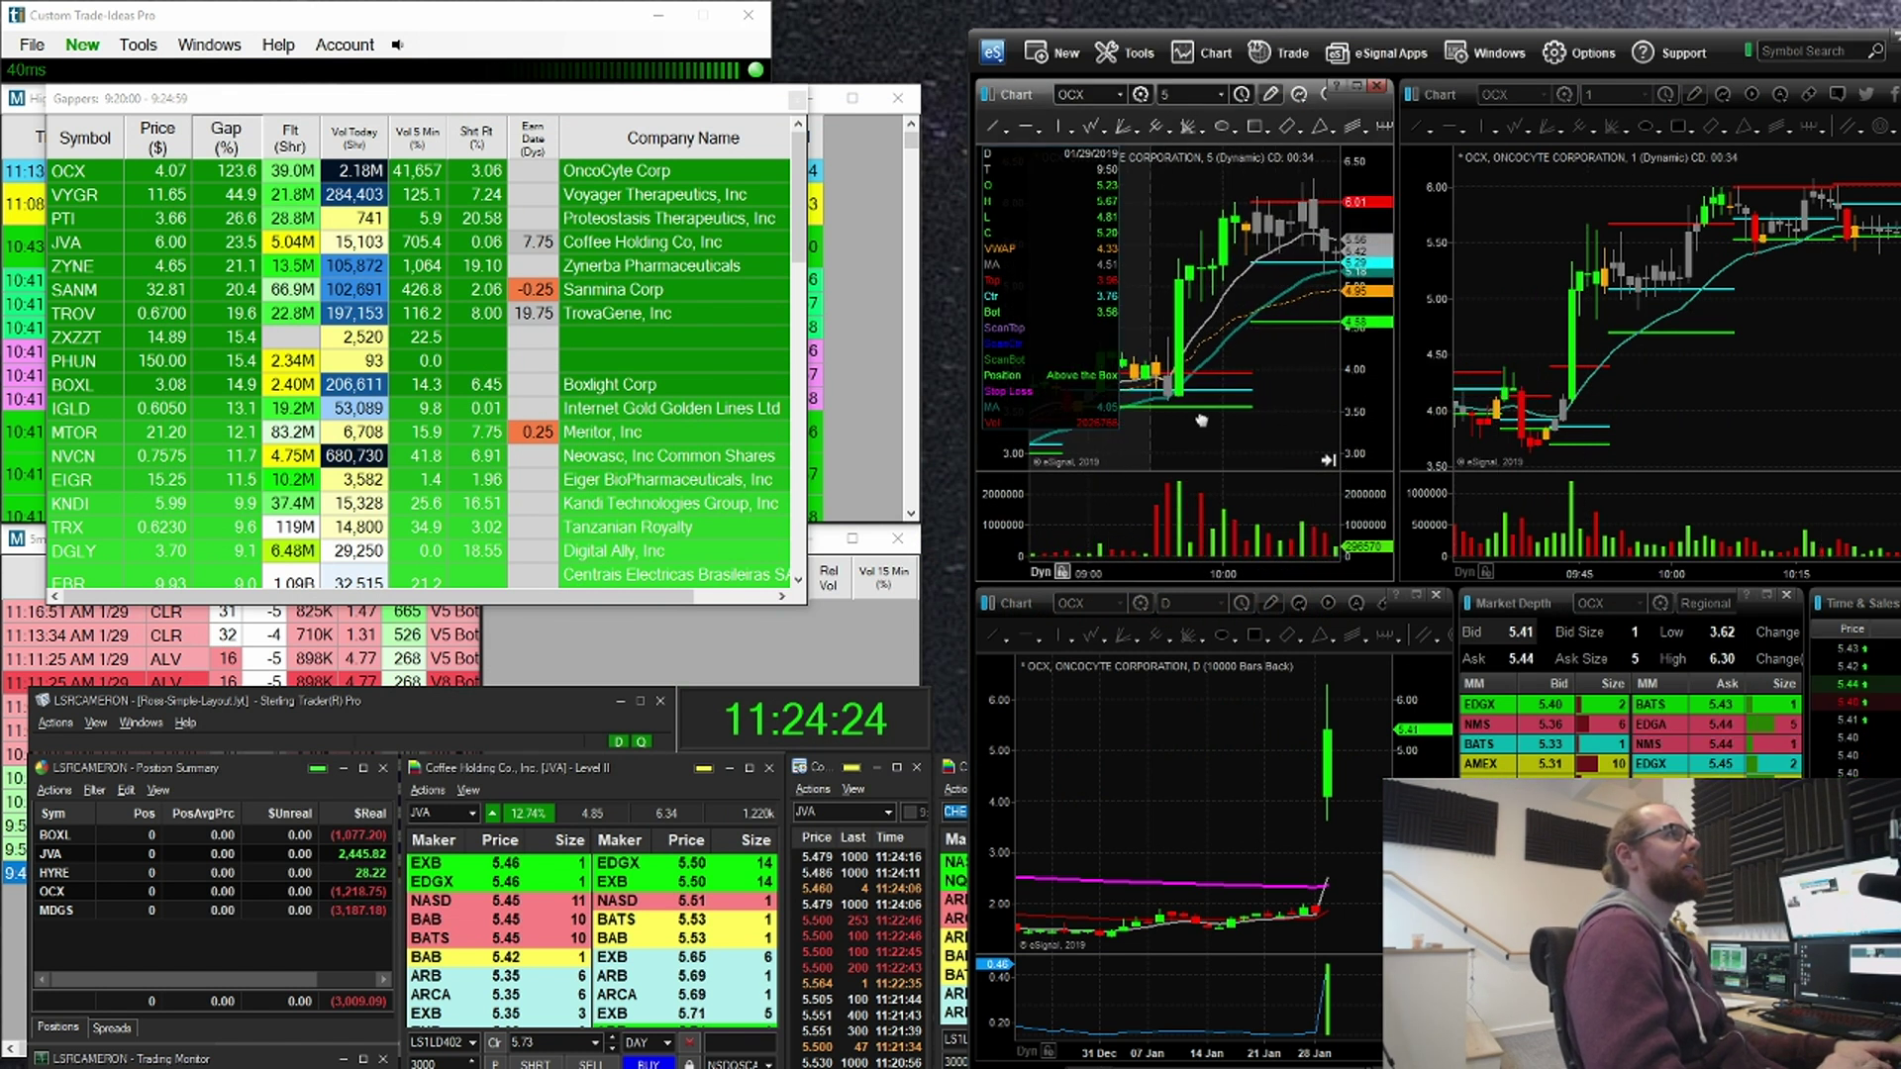
drag(1183, 448, 1208, 292)
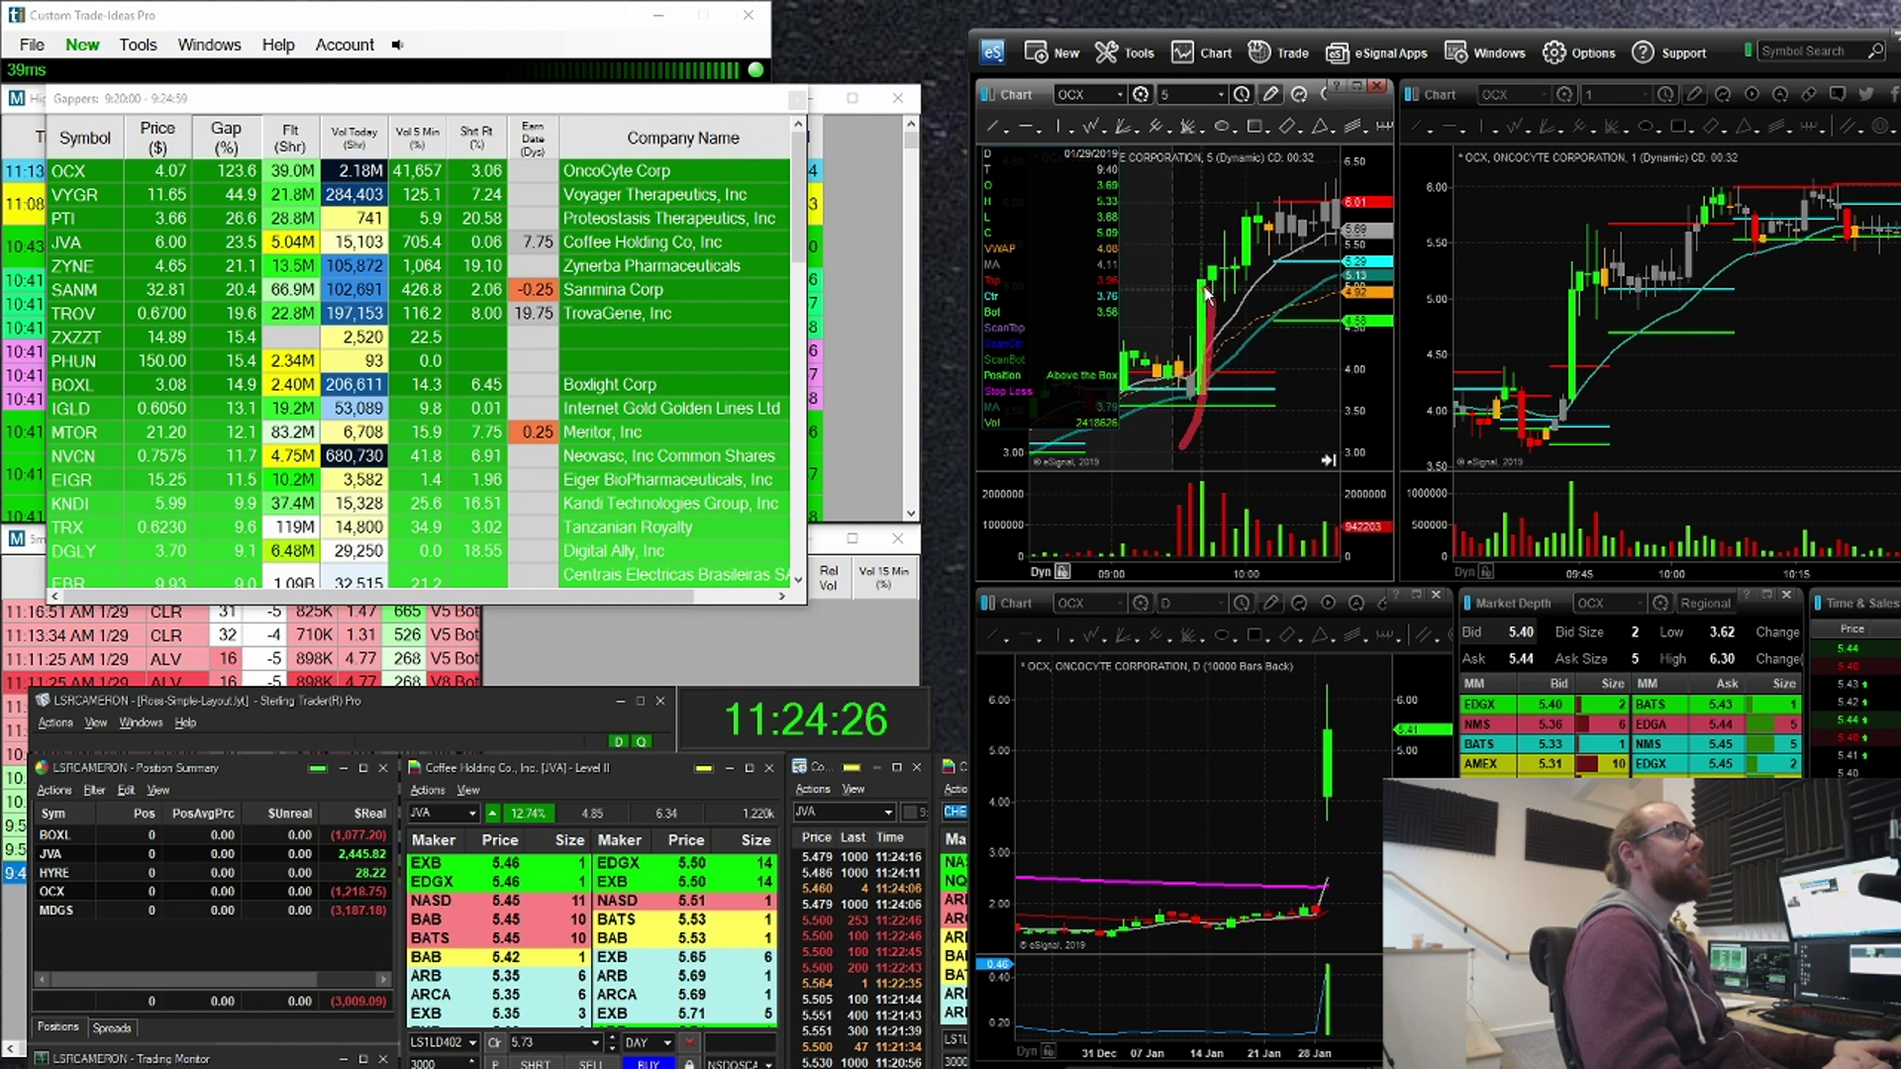
key(Escape)
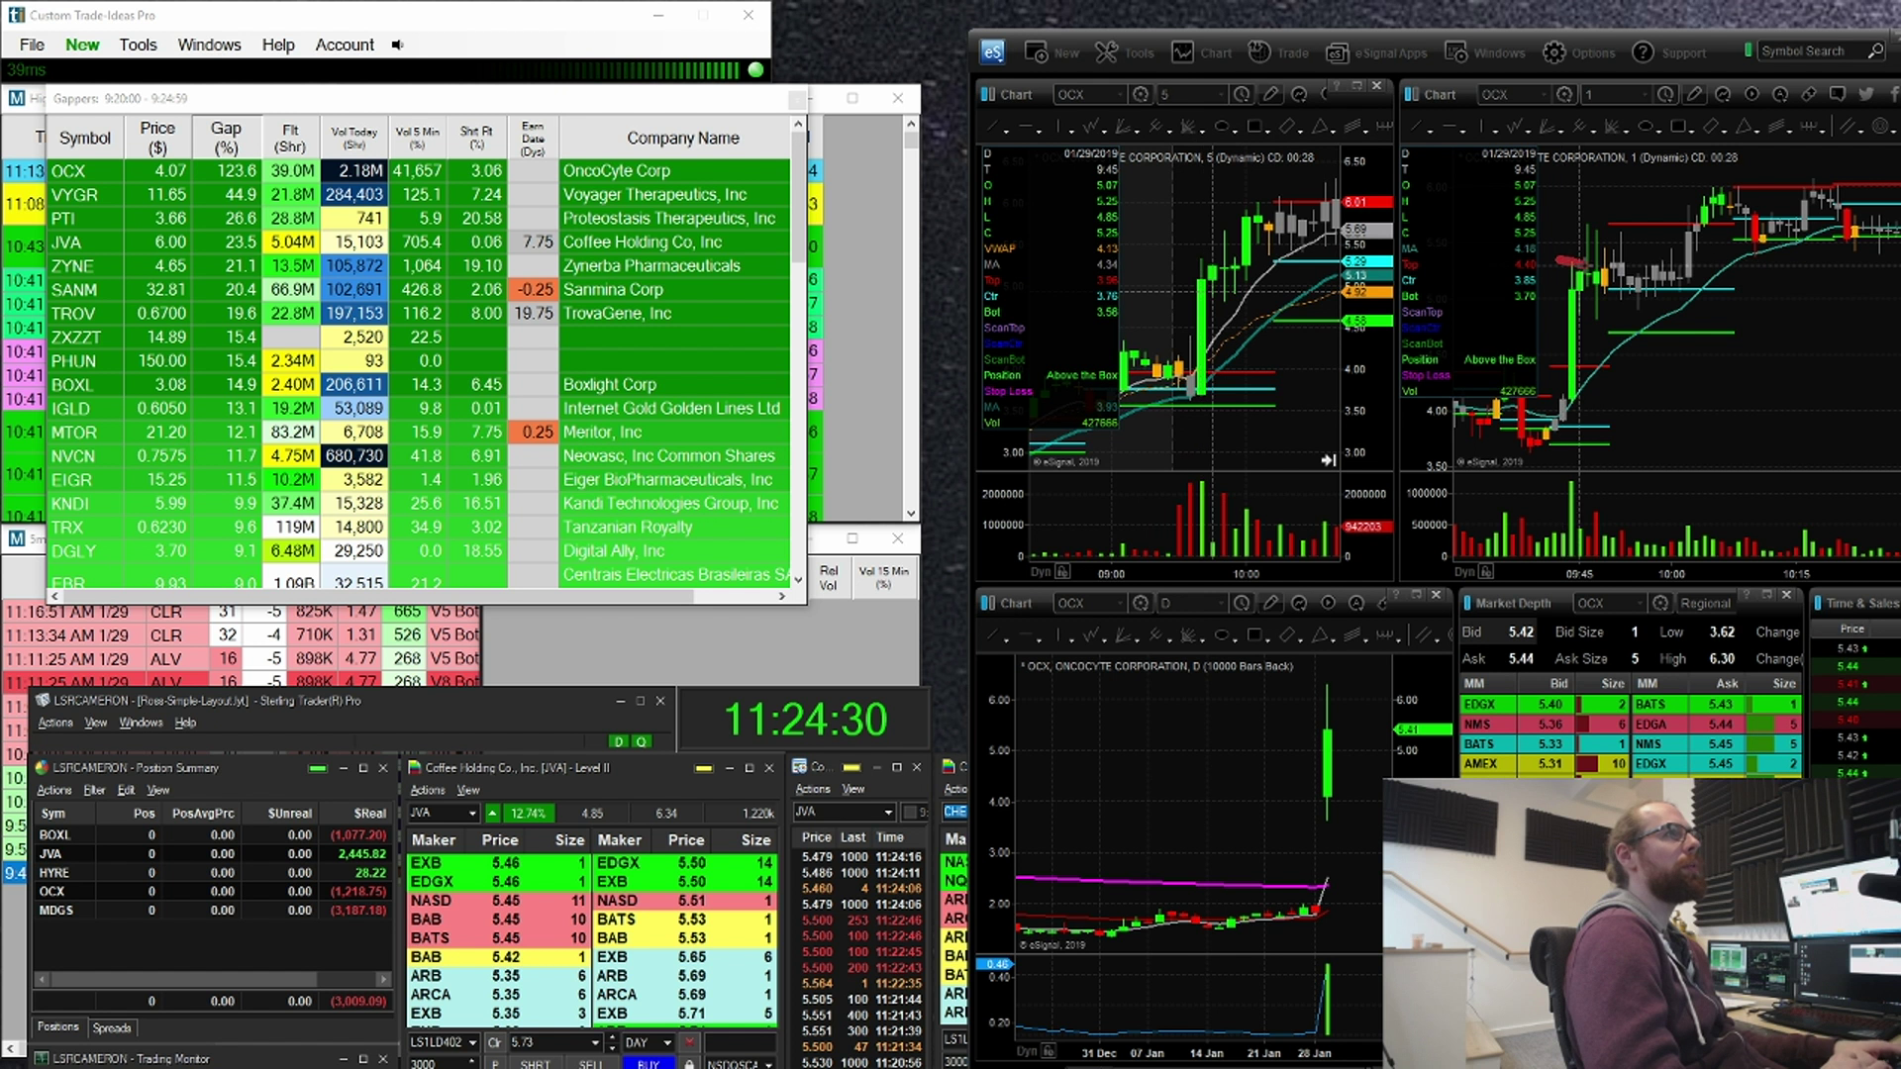
Step: Mark the price level near 9:45 on the 1-minute OCX chart and raise the Sterling Trader window to expose its execution list
drag(1584, 265, 1558, 261)
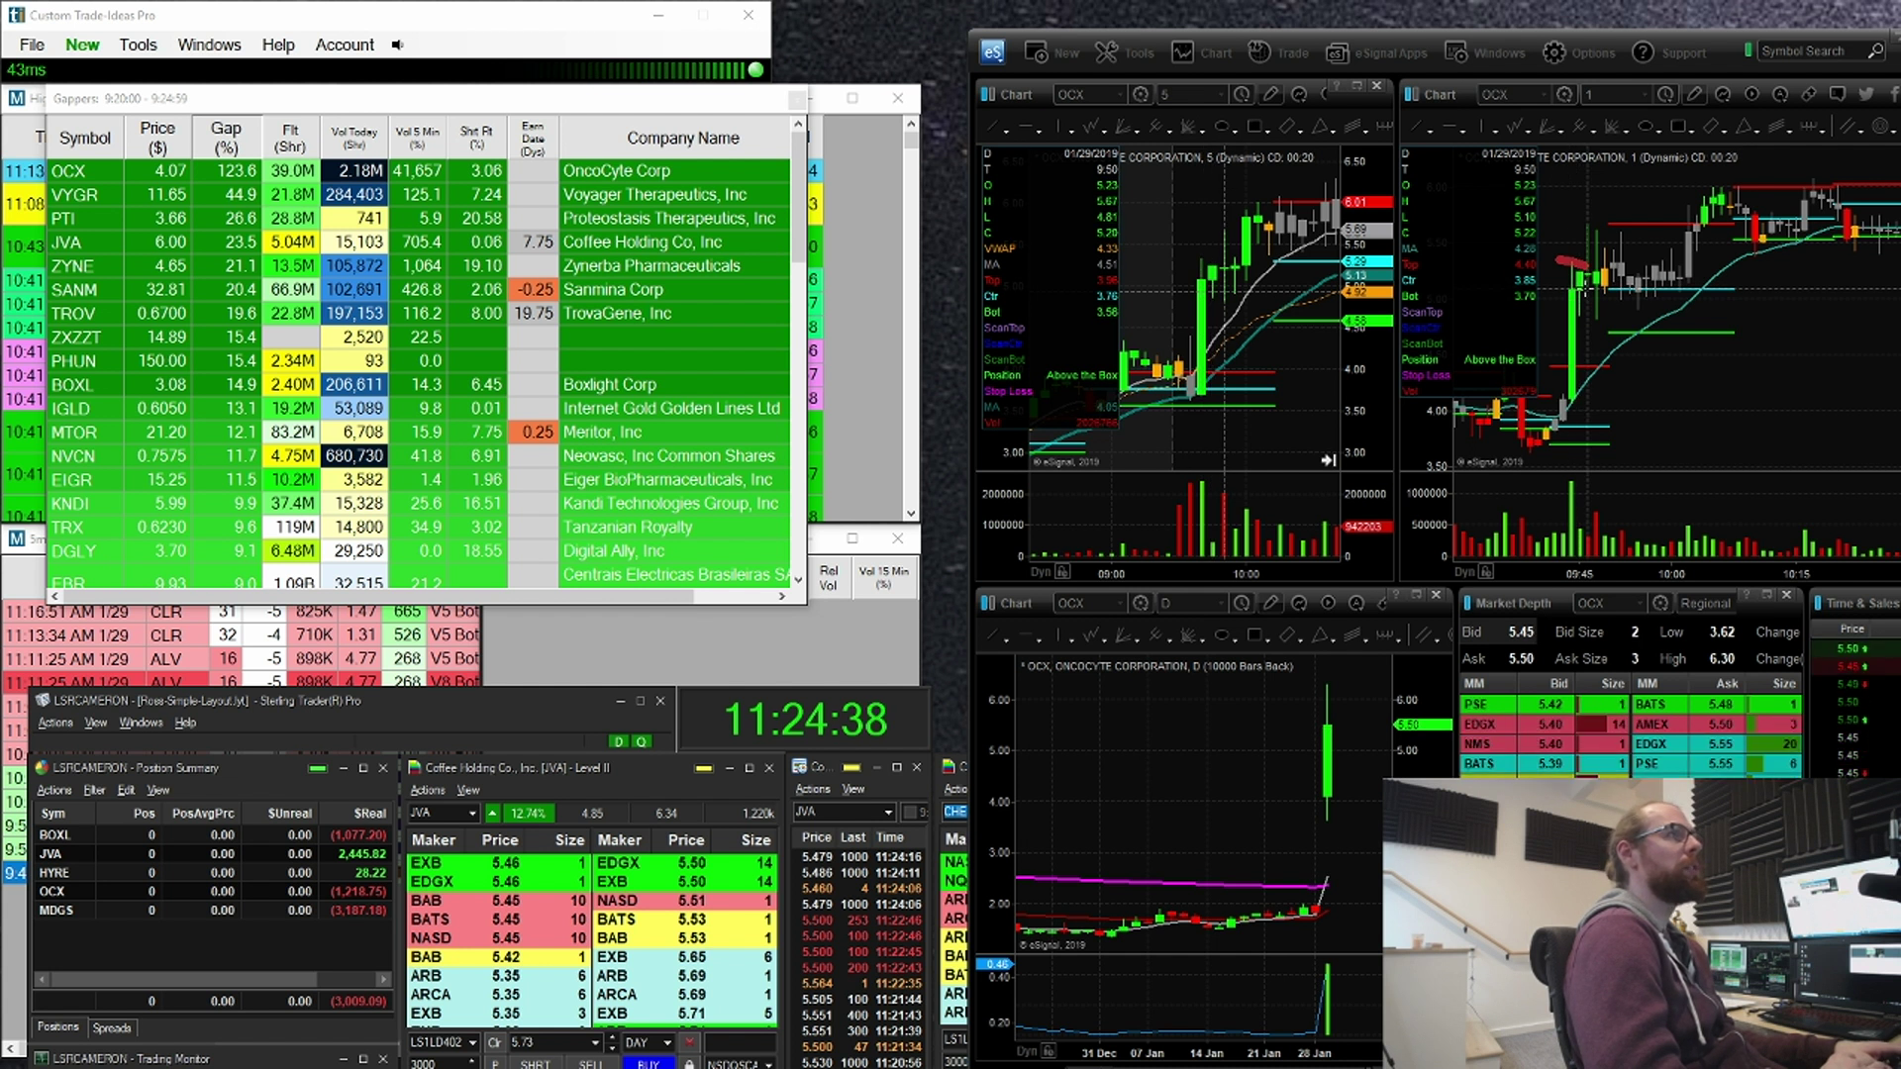
click(444, 723)
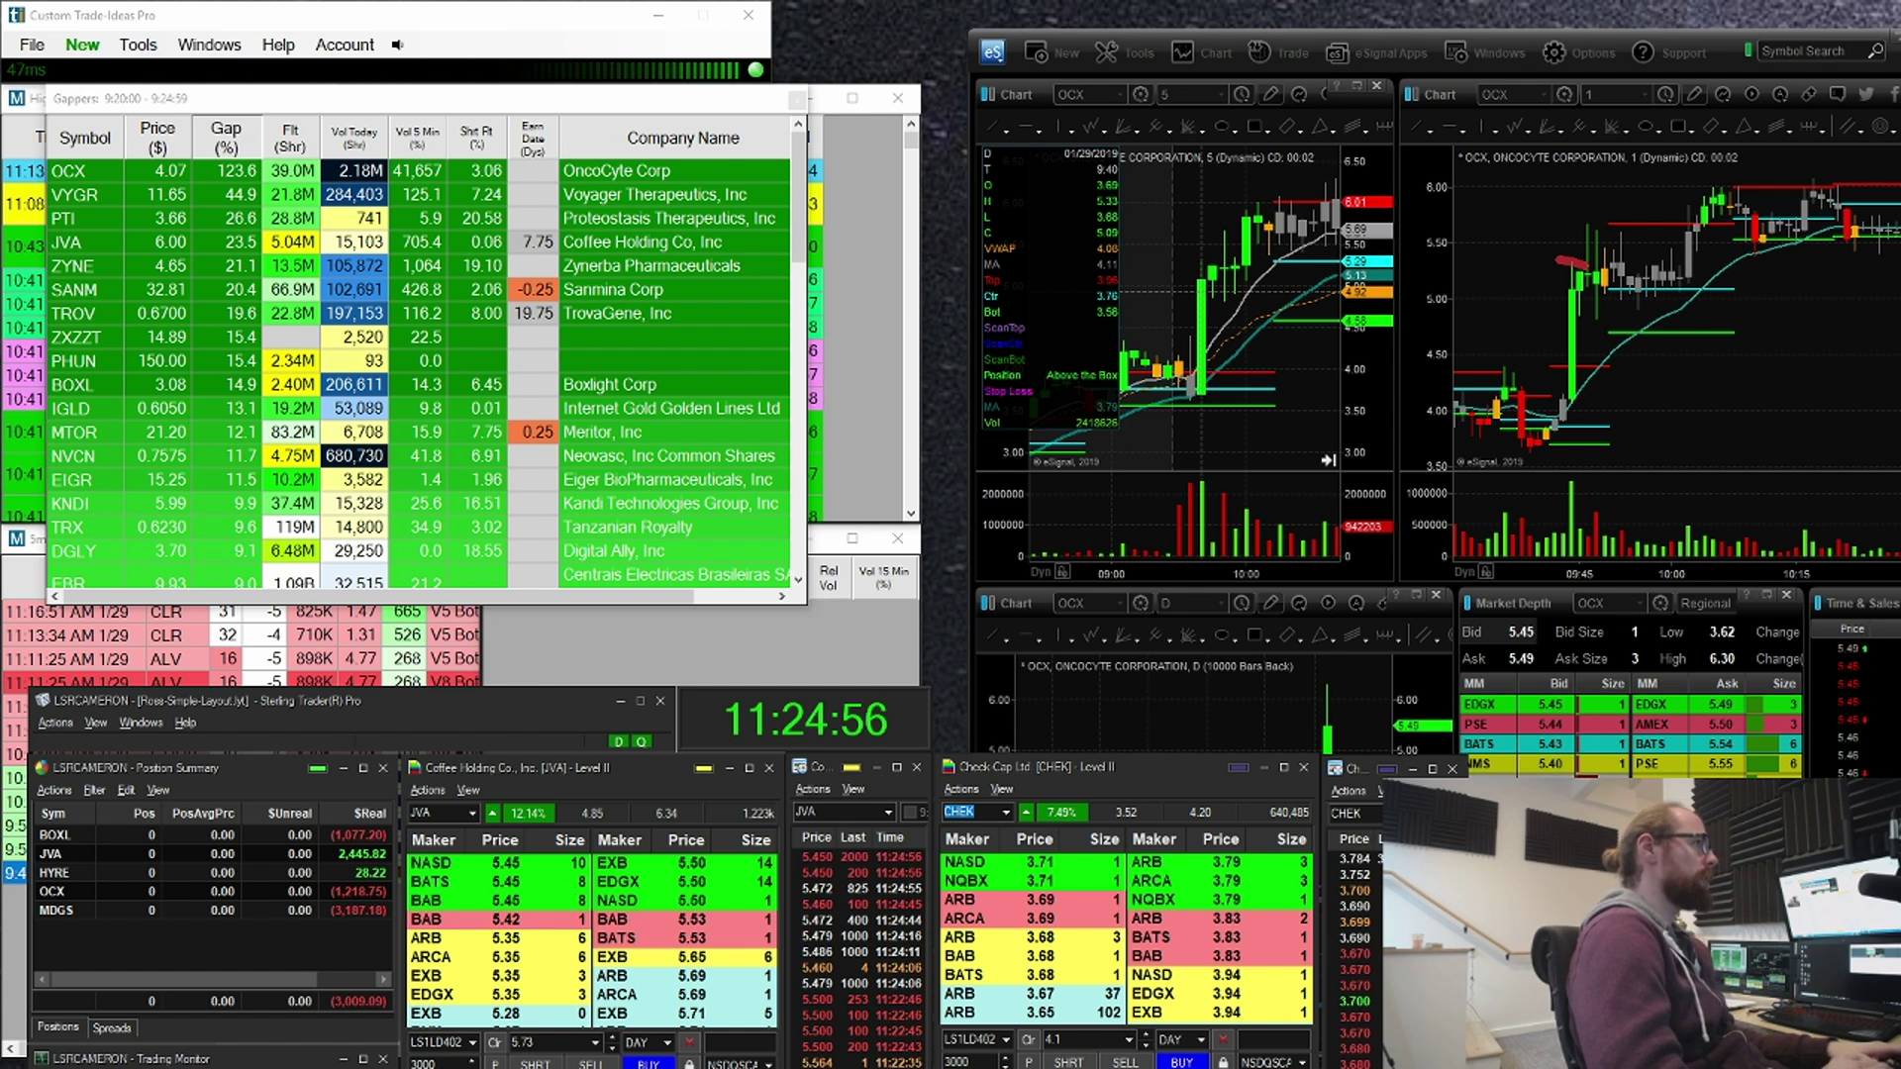
drag(392, 707, 403, 105)
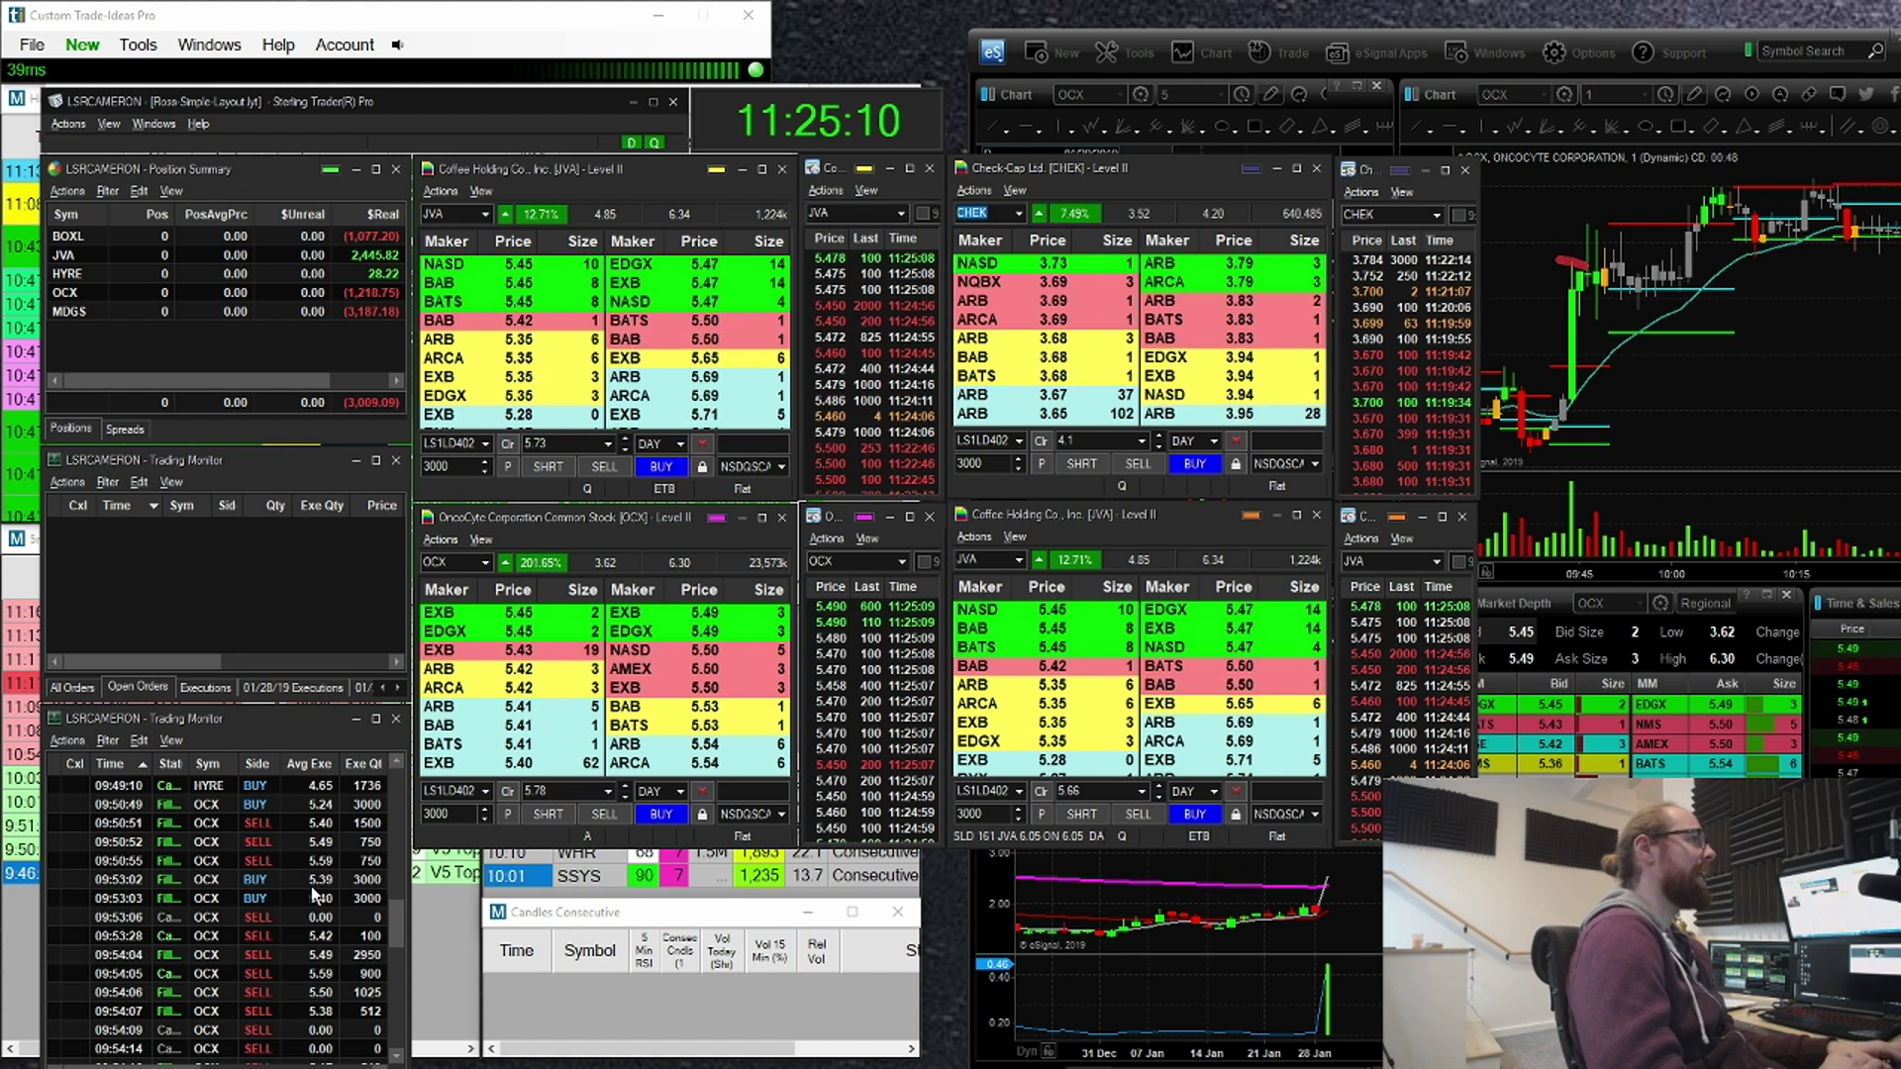
Step: Review the OCX executions from 9:50 to 9:54 in the Trading Monitor alongside the candles on the 1-minute chart
click(1651, 291)
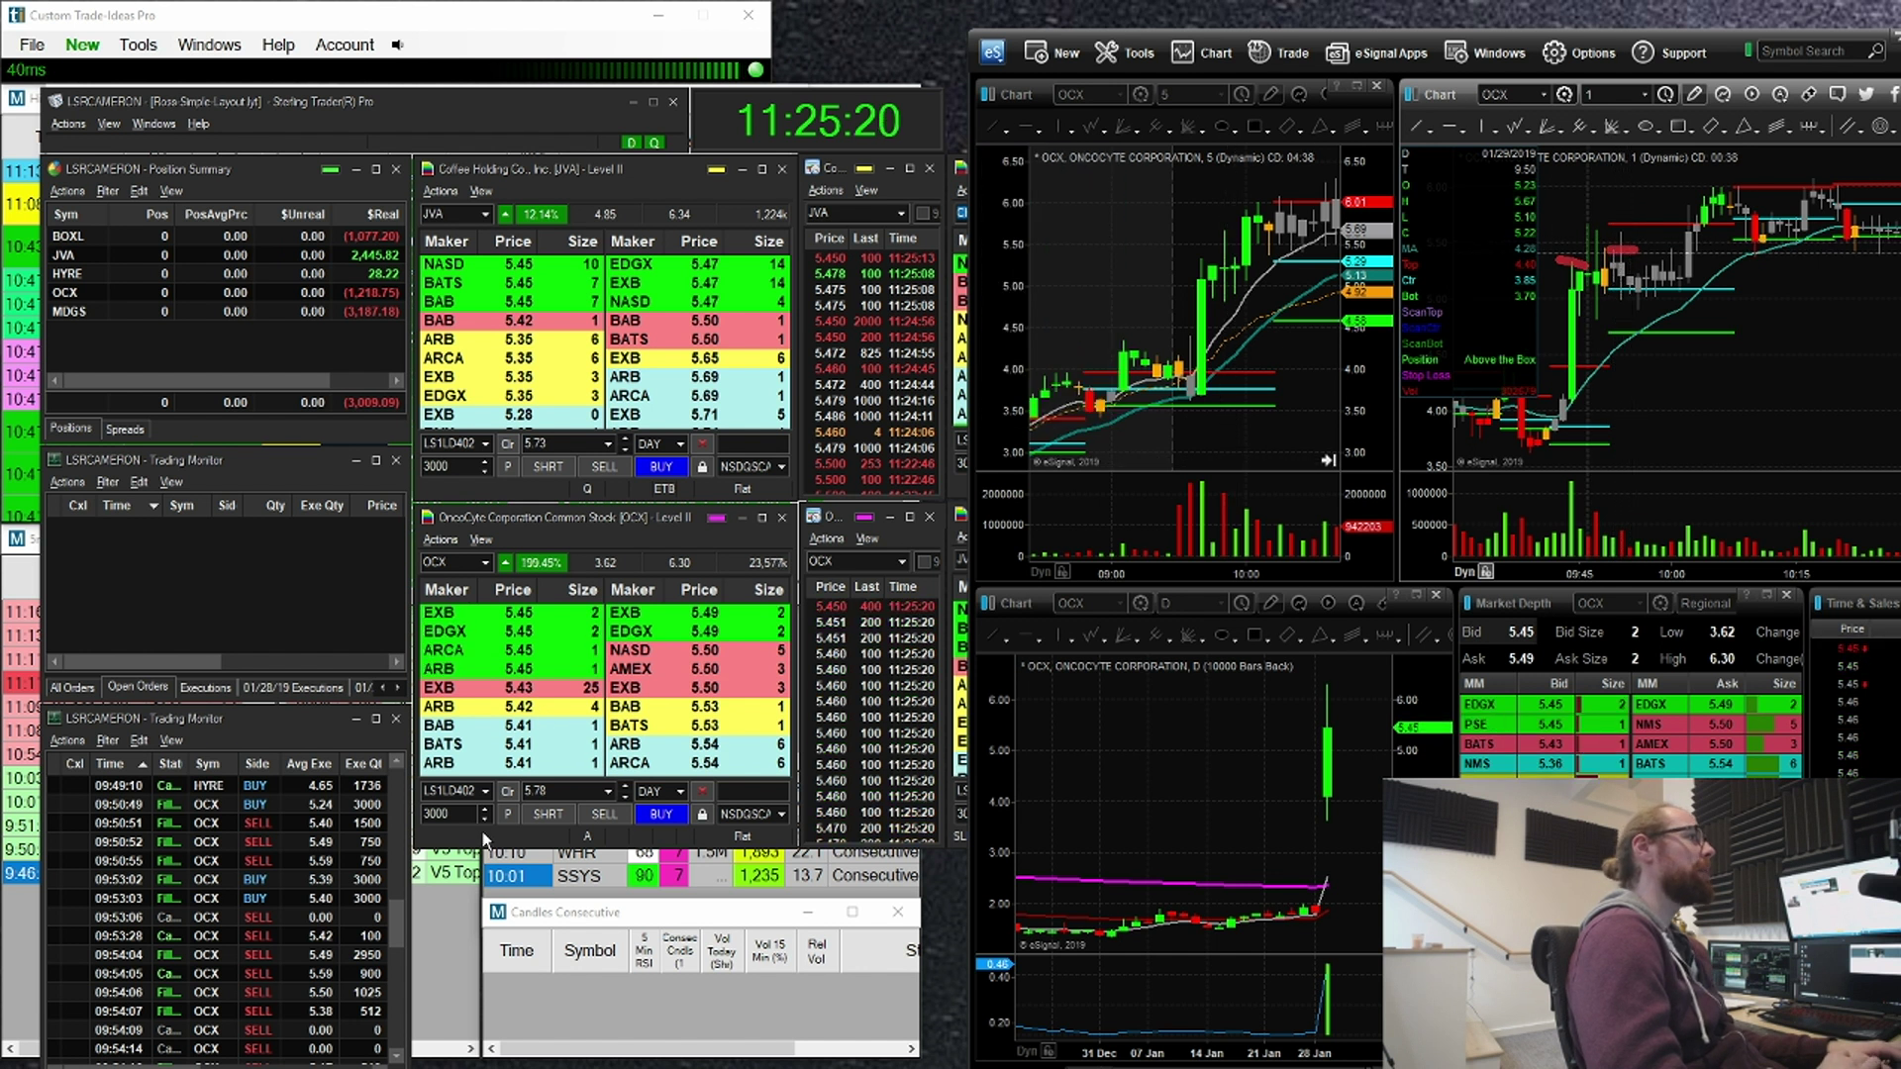
drag(394, 908, 396, 920)
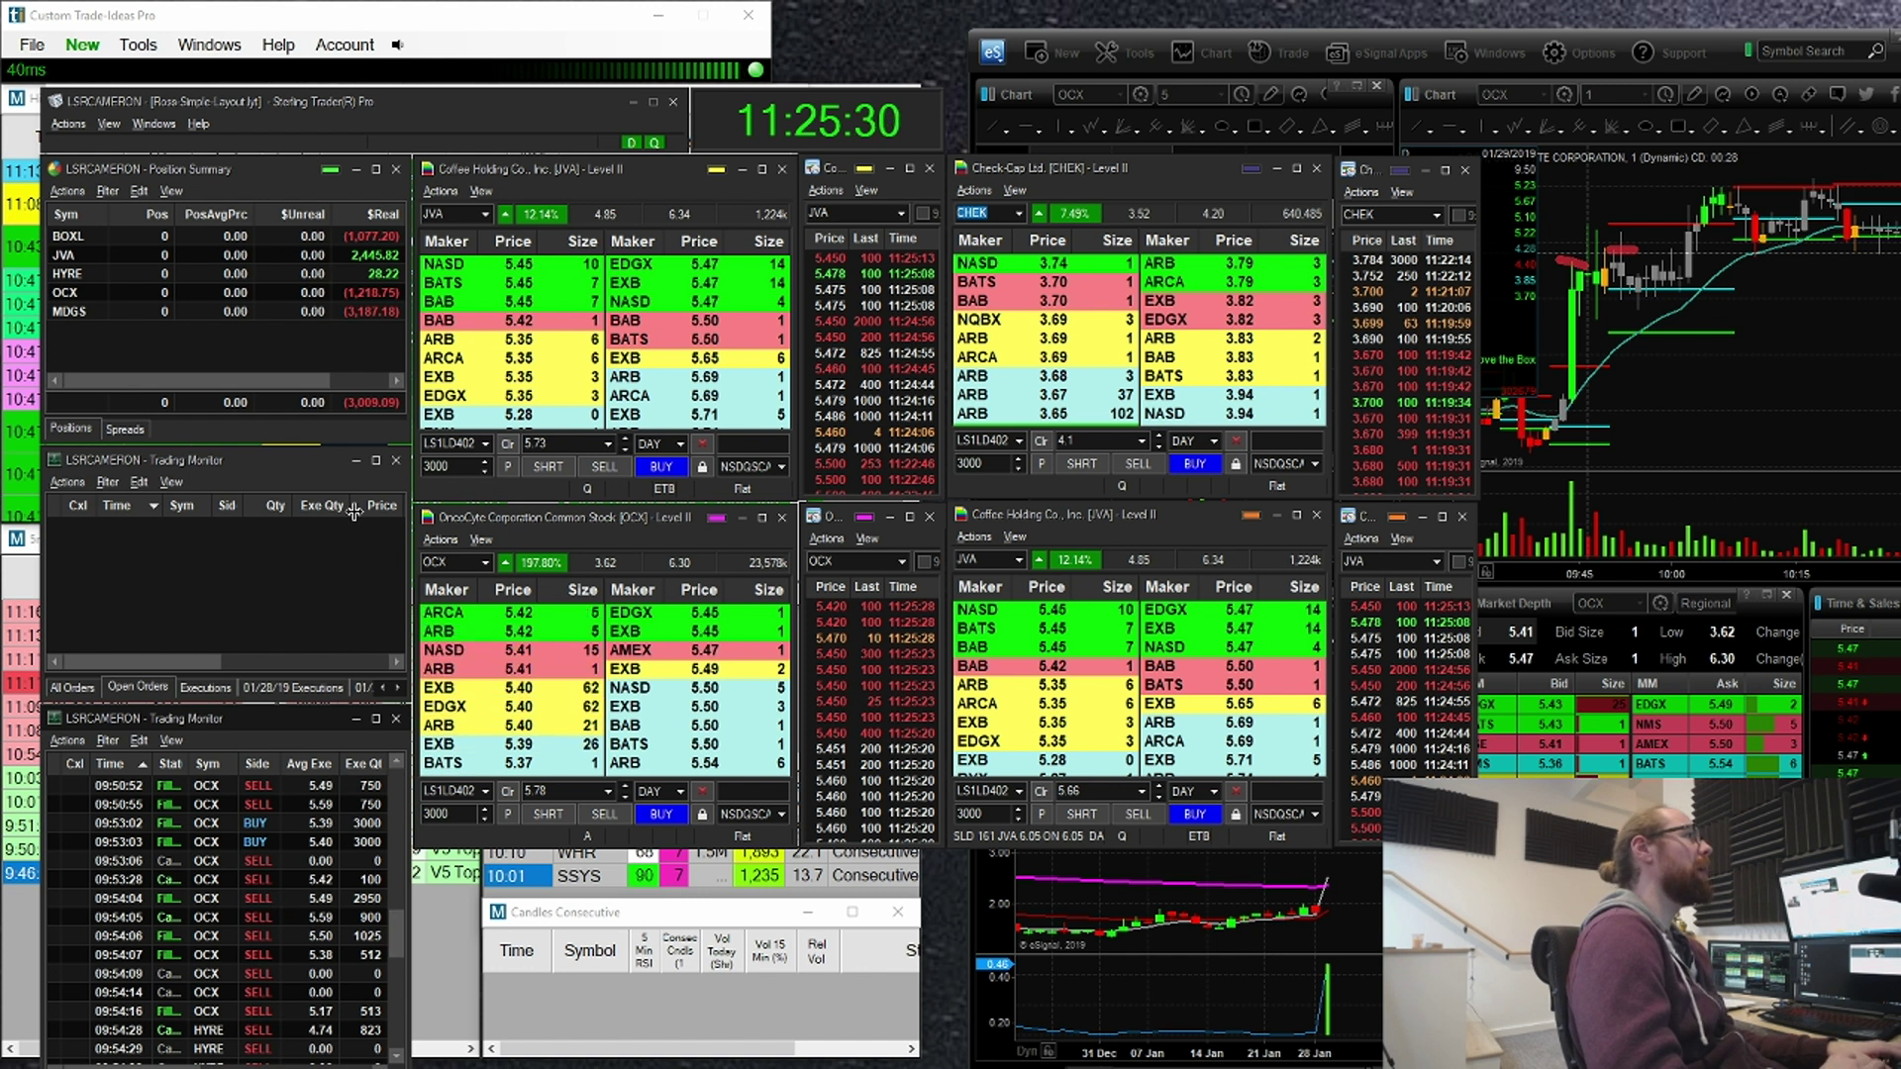
click(1589, 324)
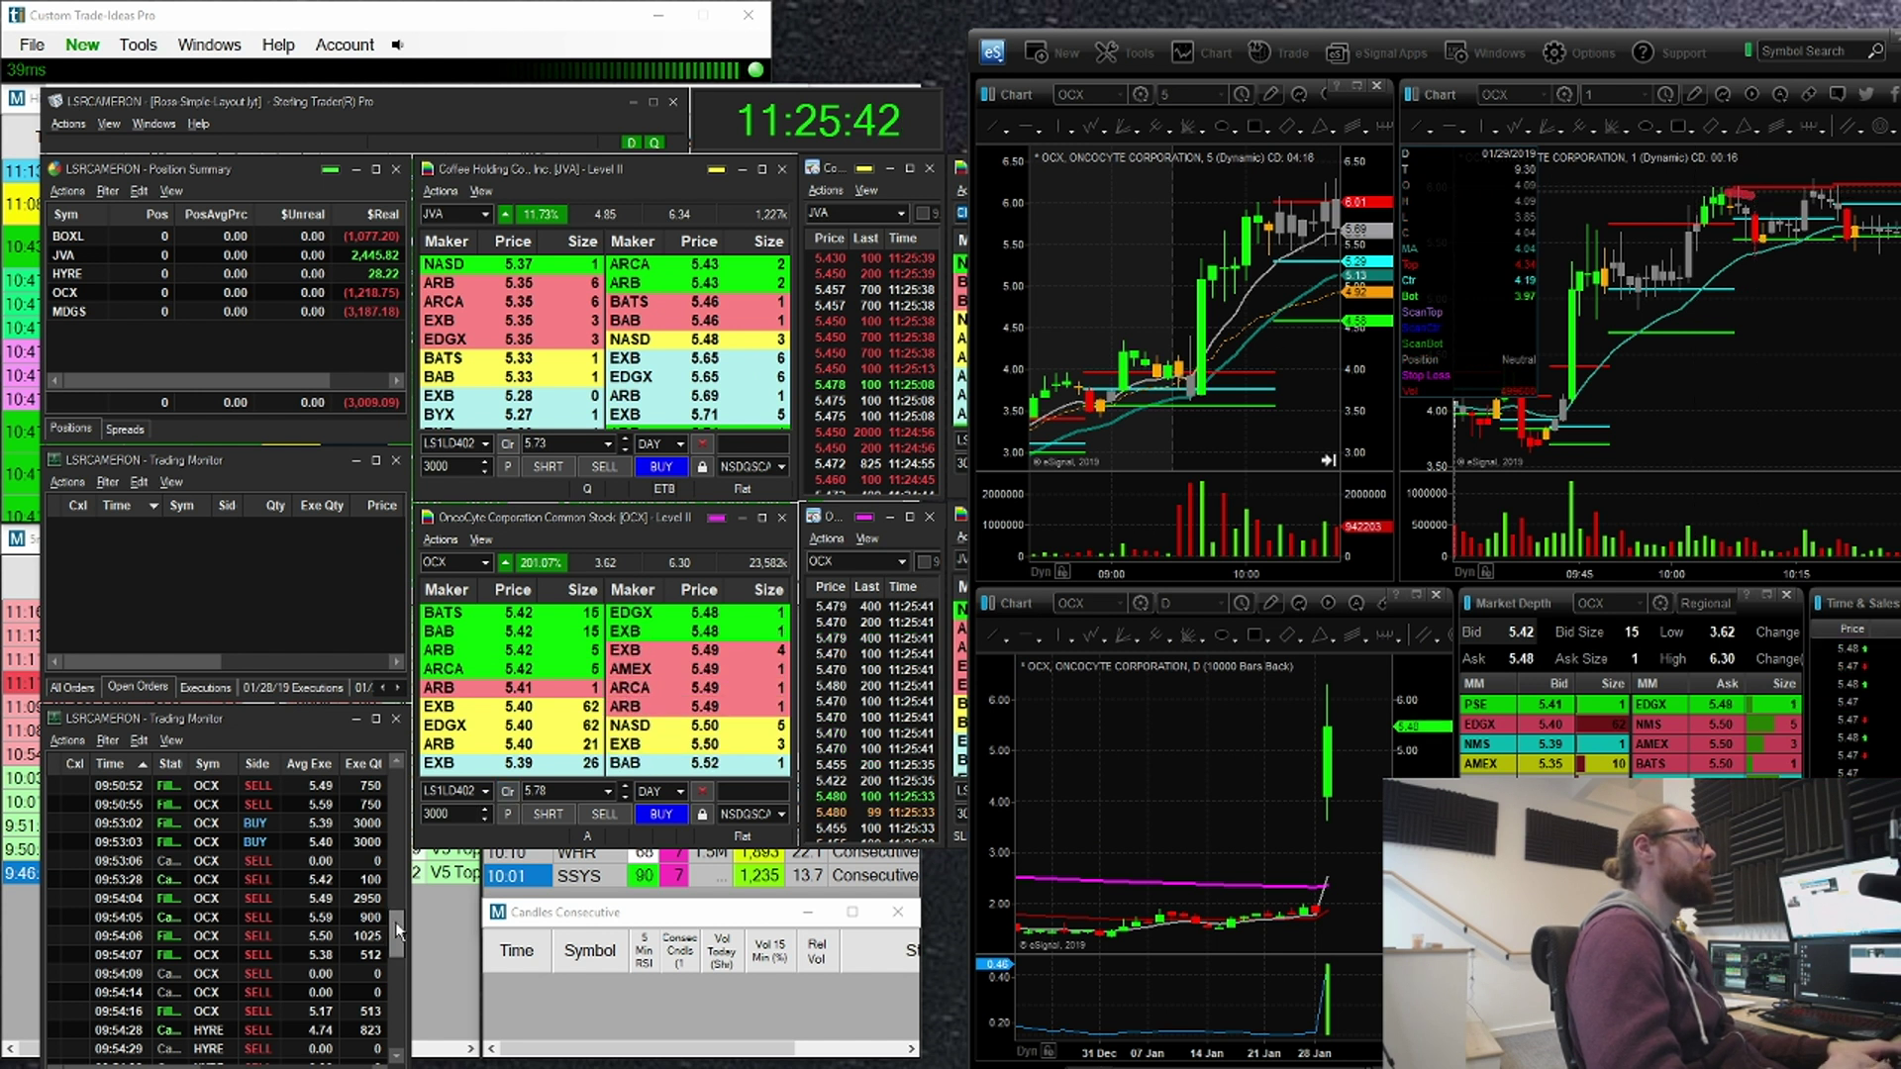
Step: Show the 10:08 OCX executions, mark the trade on the 1-minute chart, circle OCX's realized loss, and clear the marks
drag(395, 923, 394, 975)
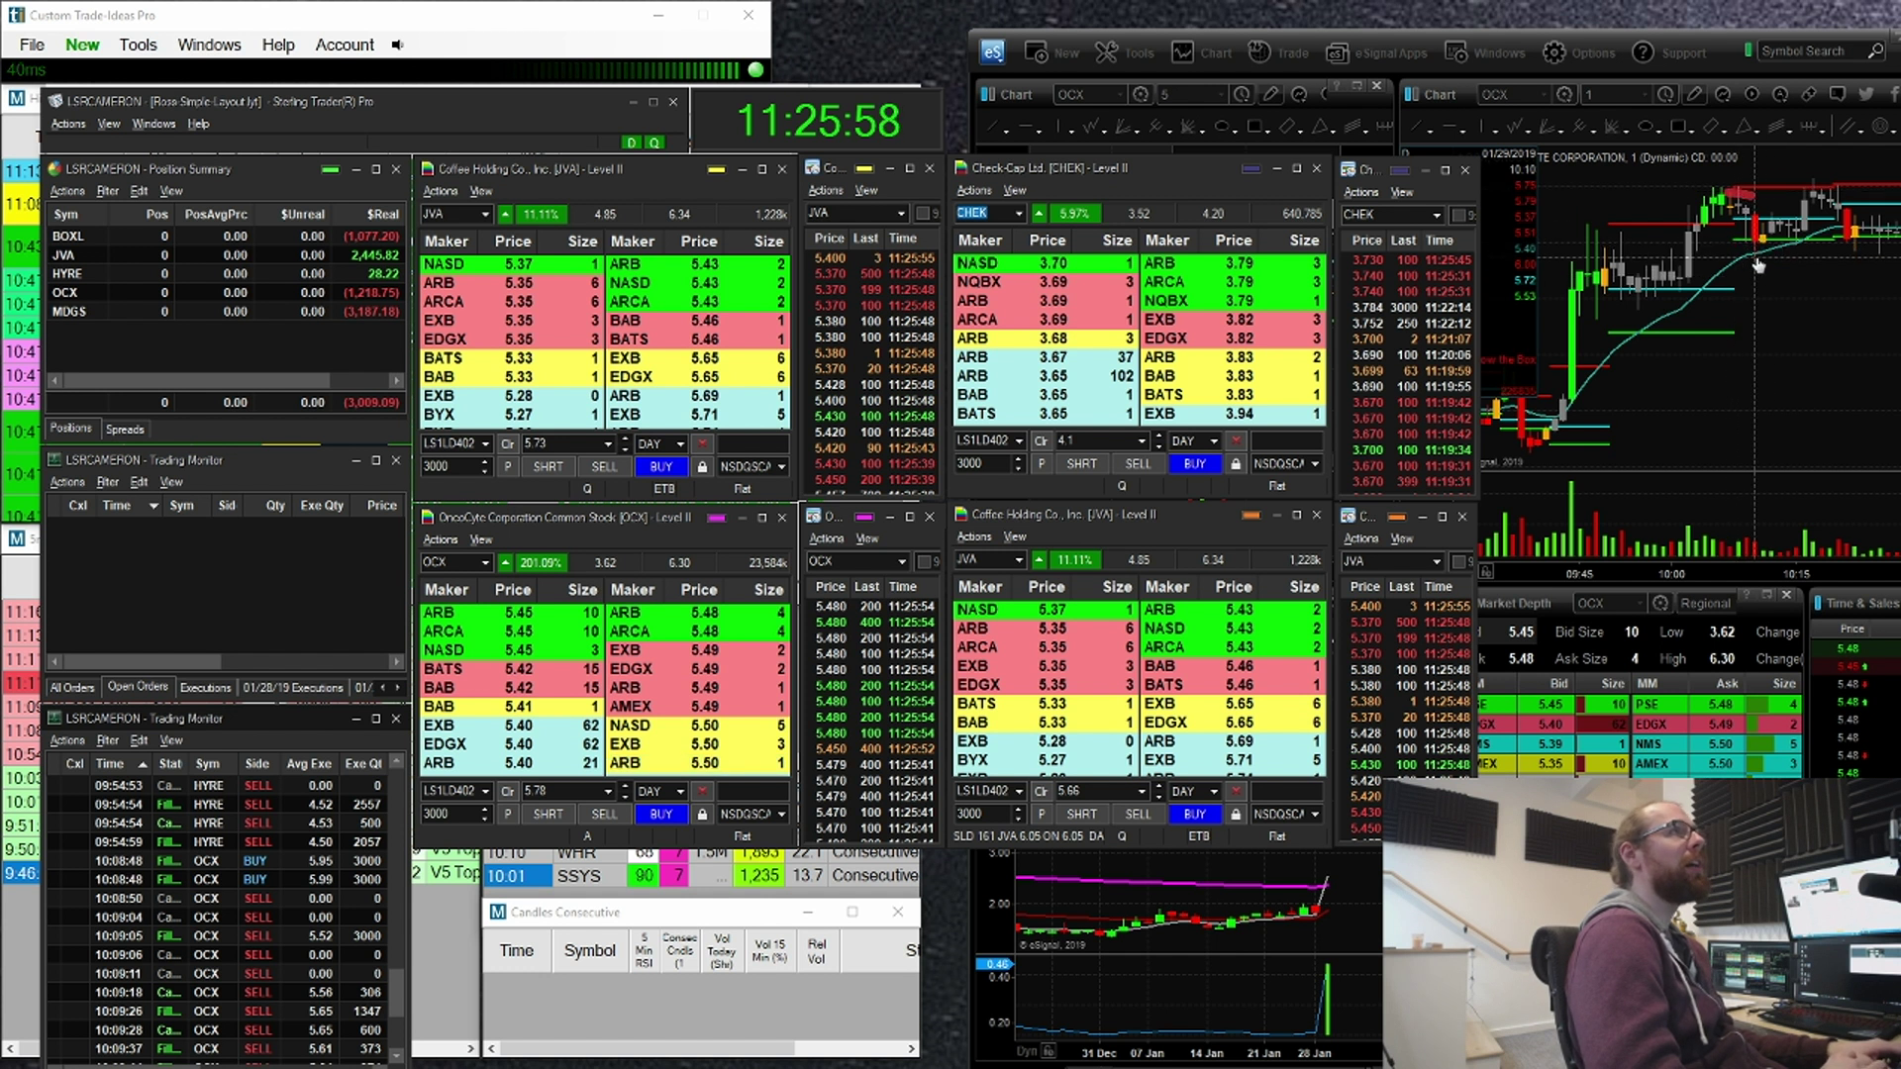
click(1757, 275)
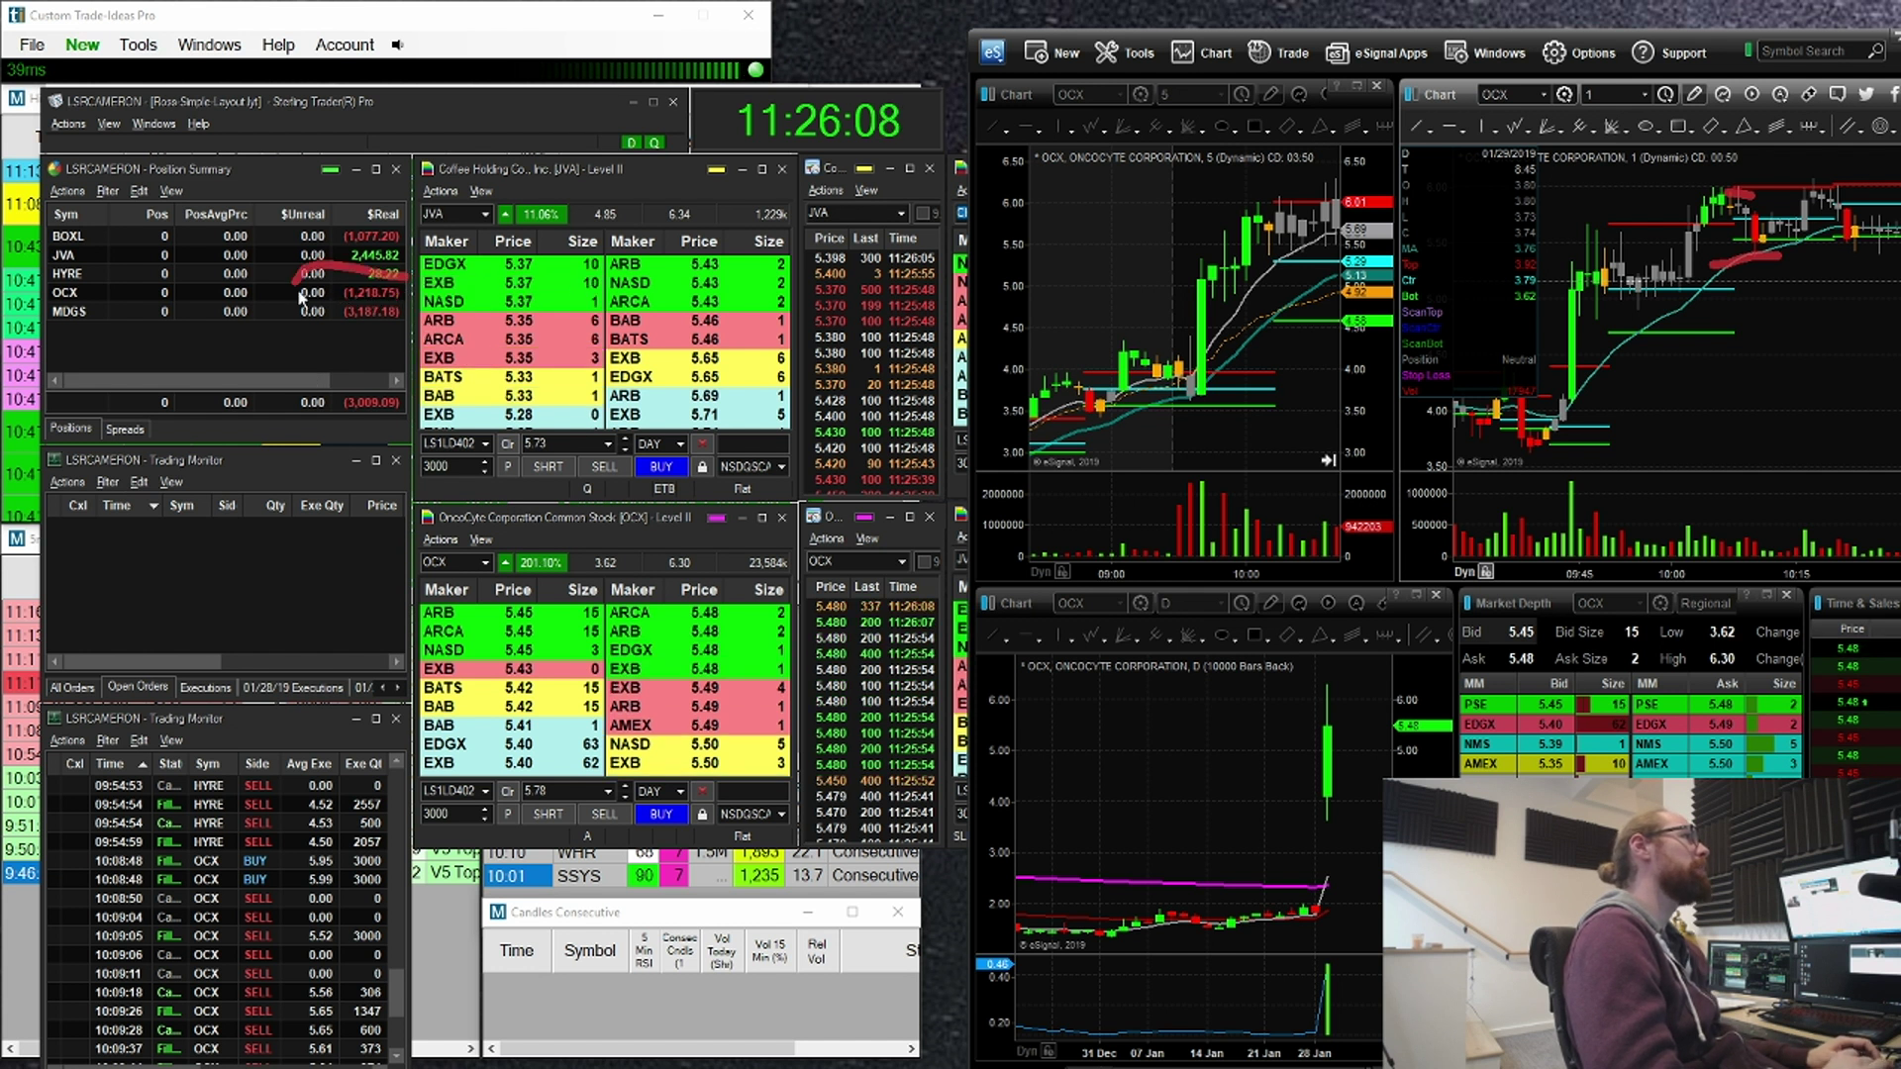
drag(302, 297, 395, 275)
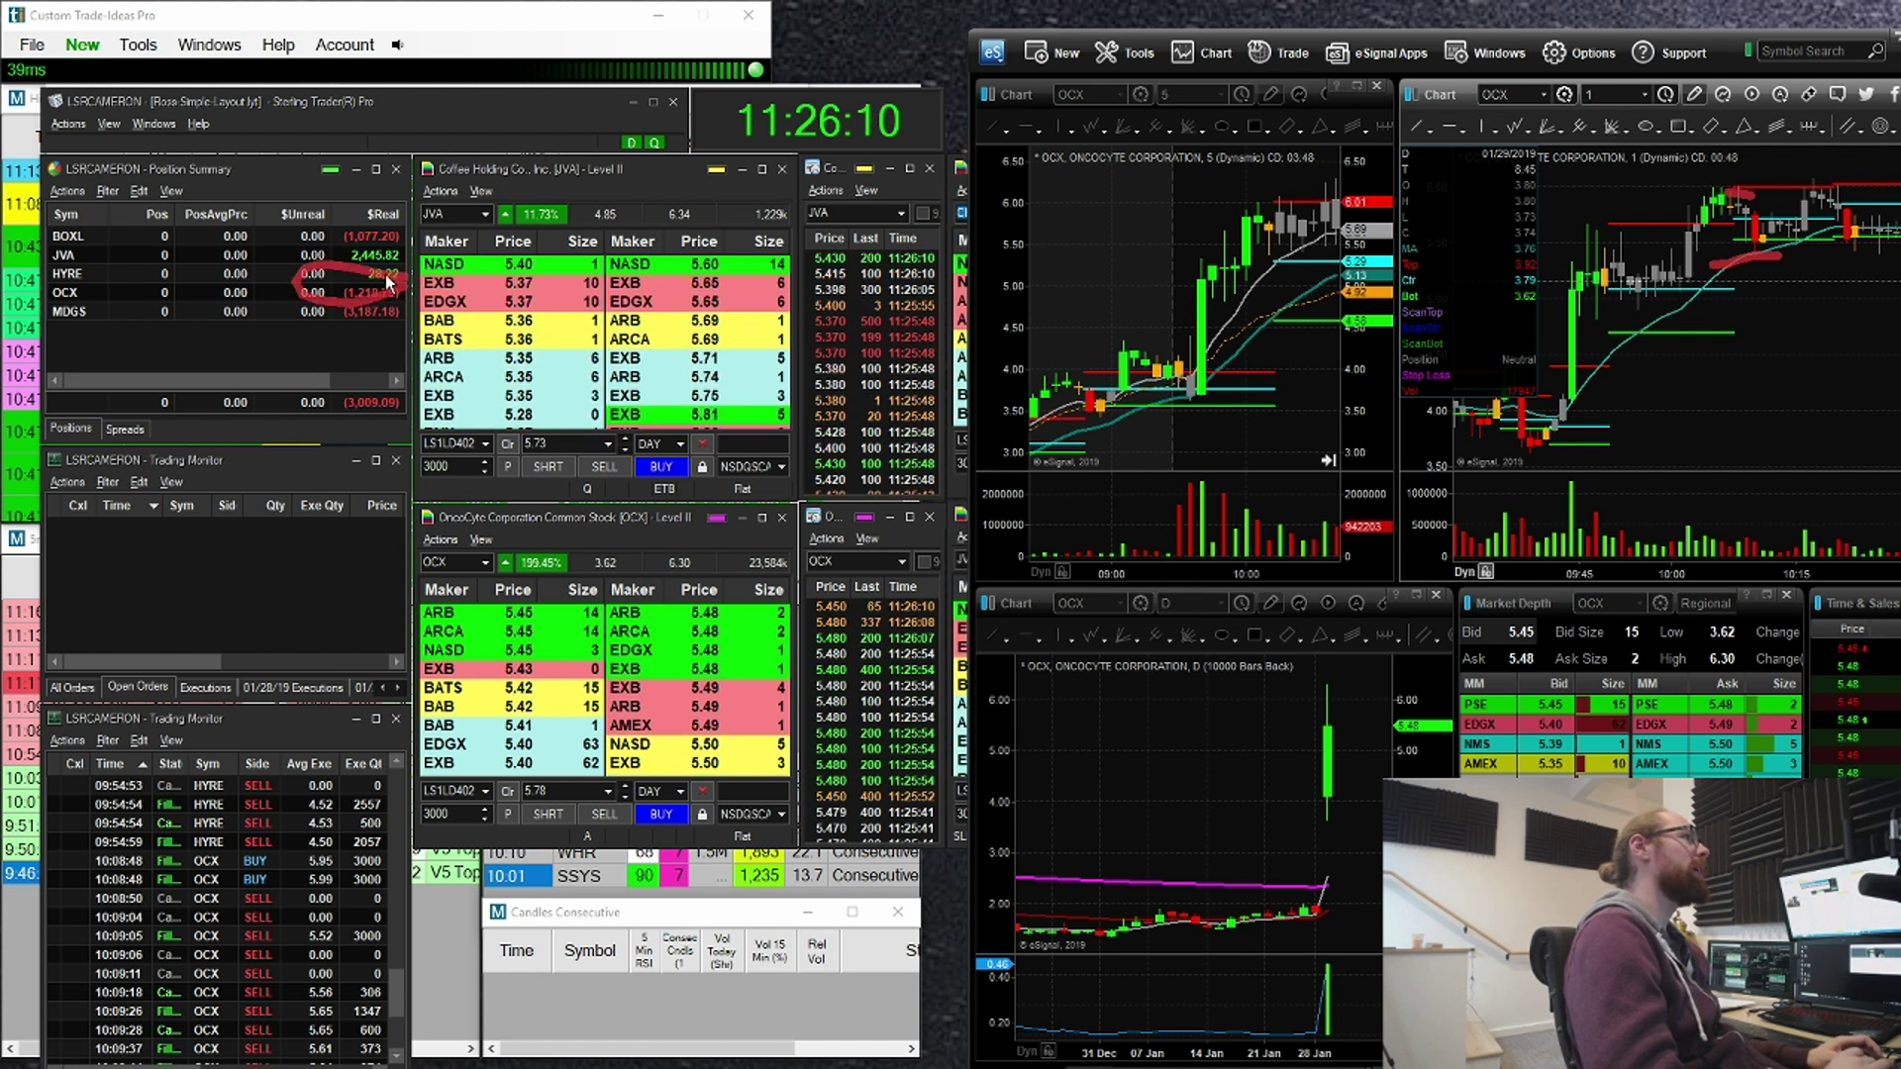
key(Escape)
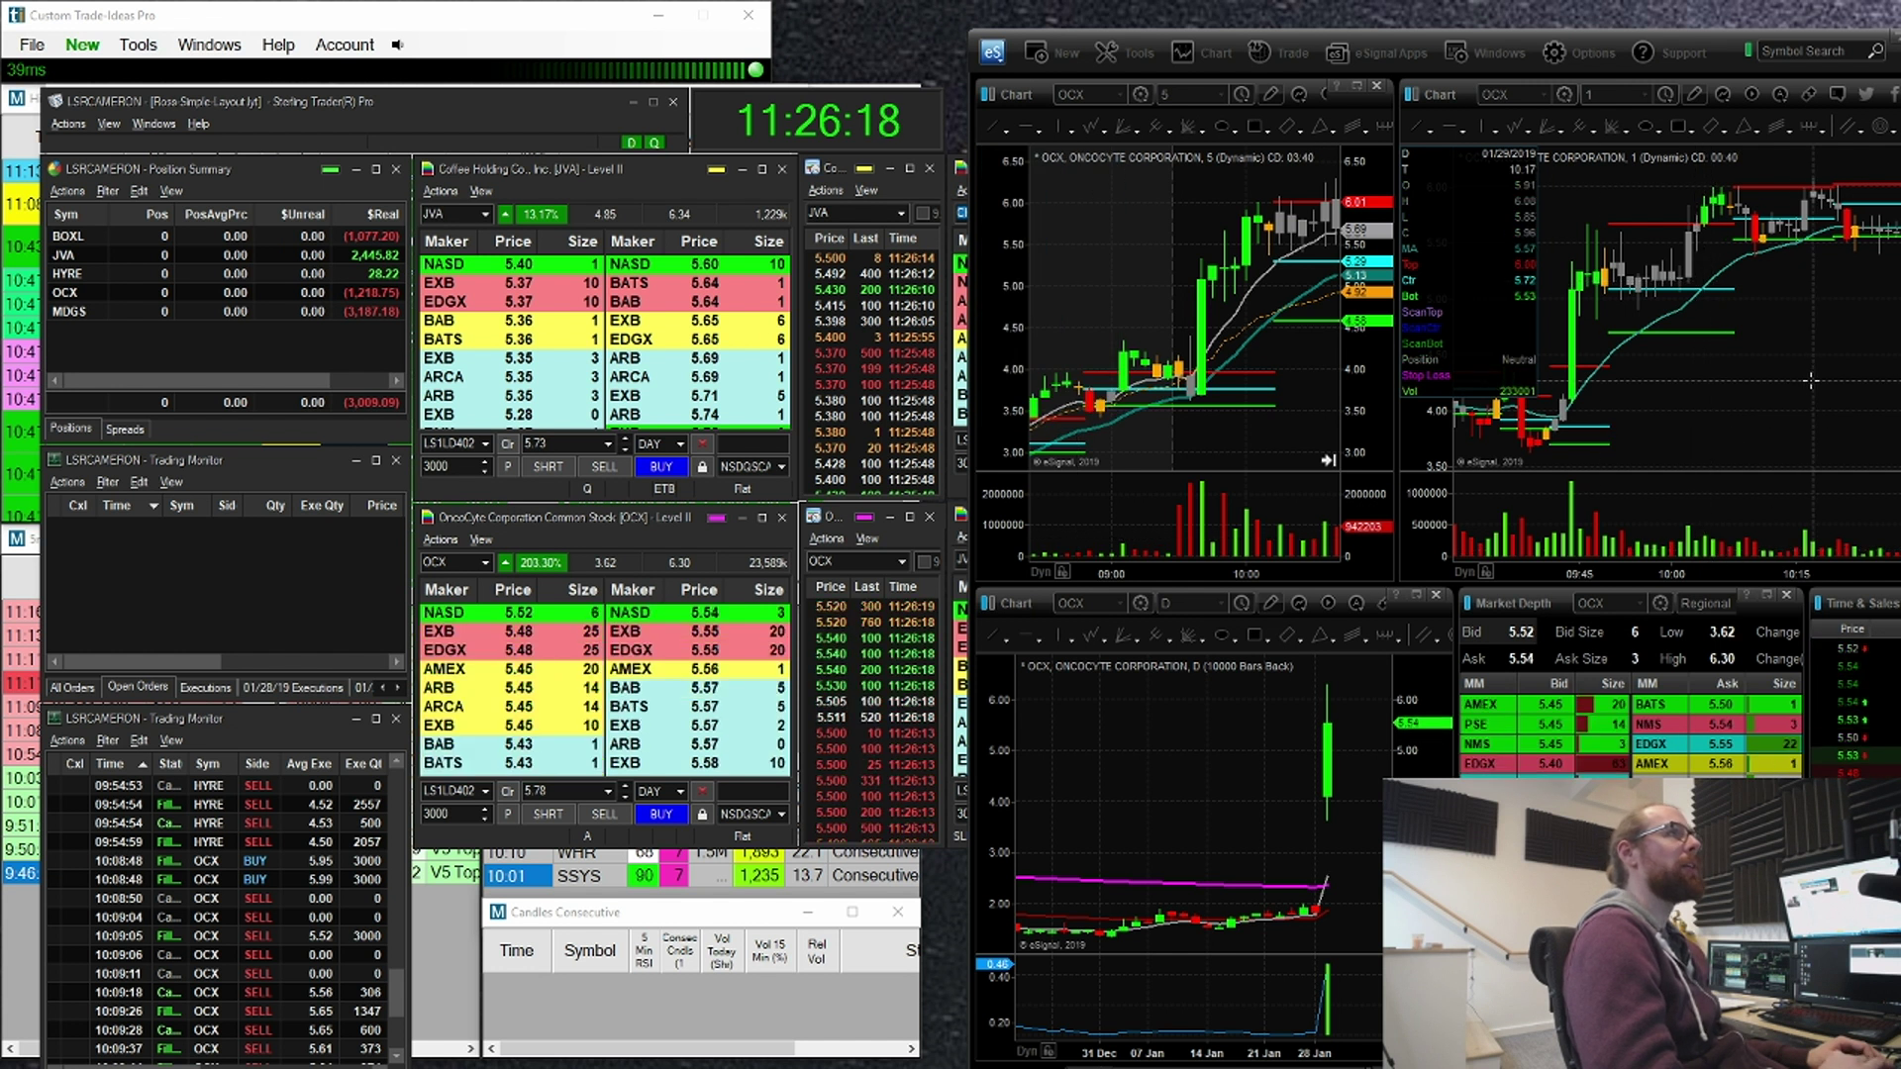
Step: Mark the pullback low and a lower horizontal level near 10:10 on the 1-minute OCX chart, and clear both marks
drag(1810, 380, 1746, 261)
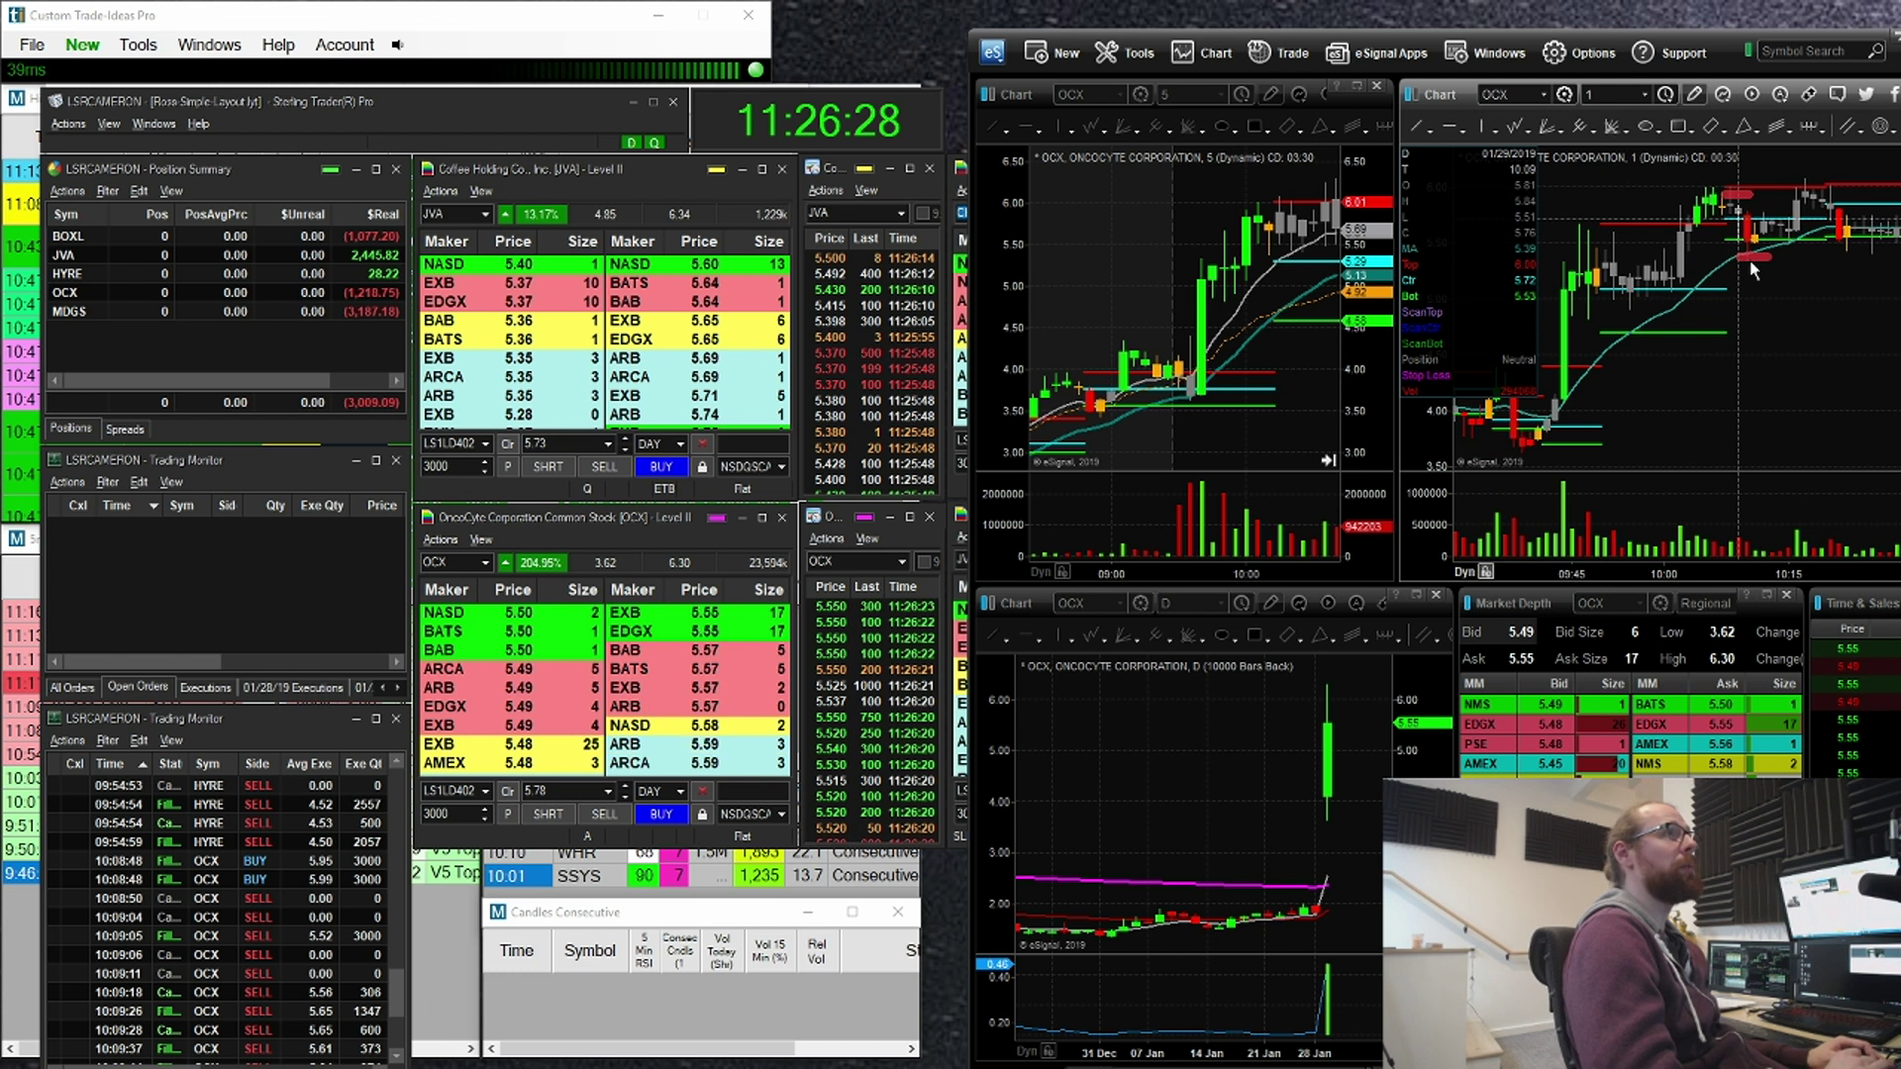
drag(1725, 292, 1839, 296)
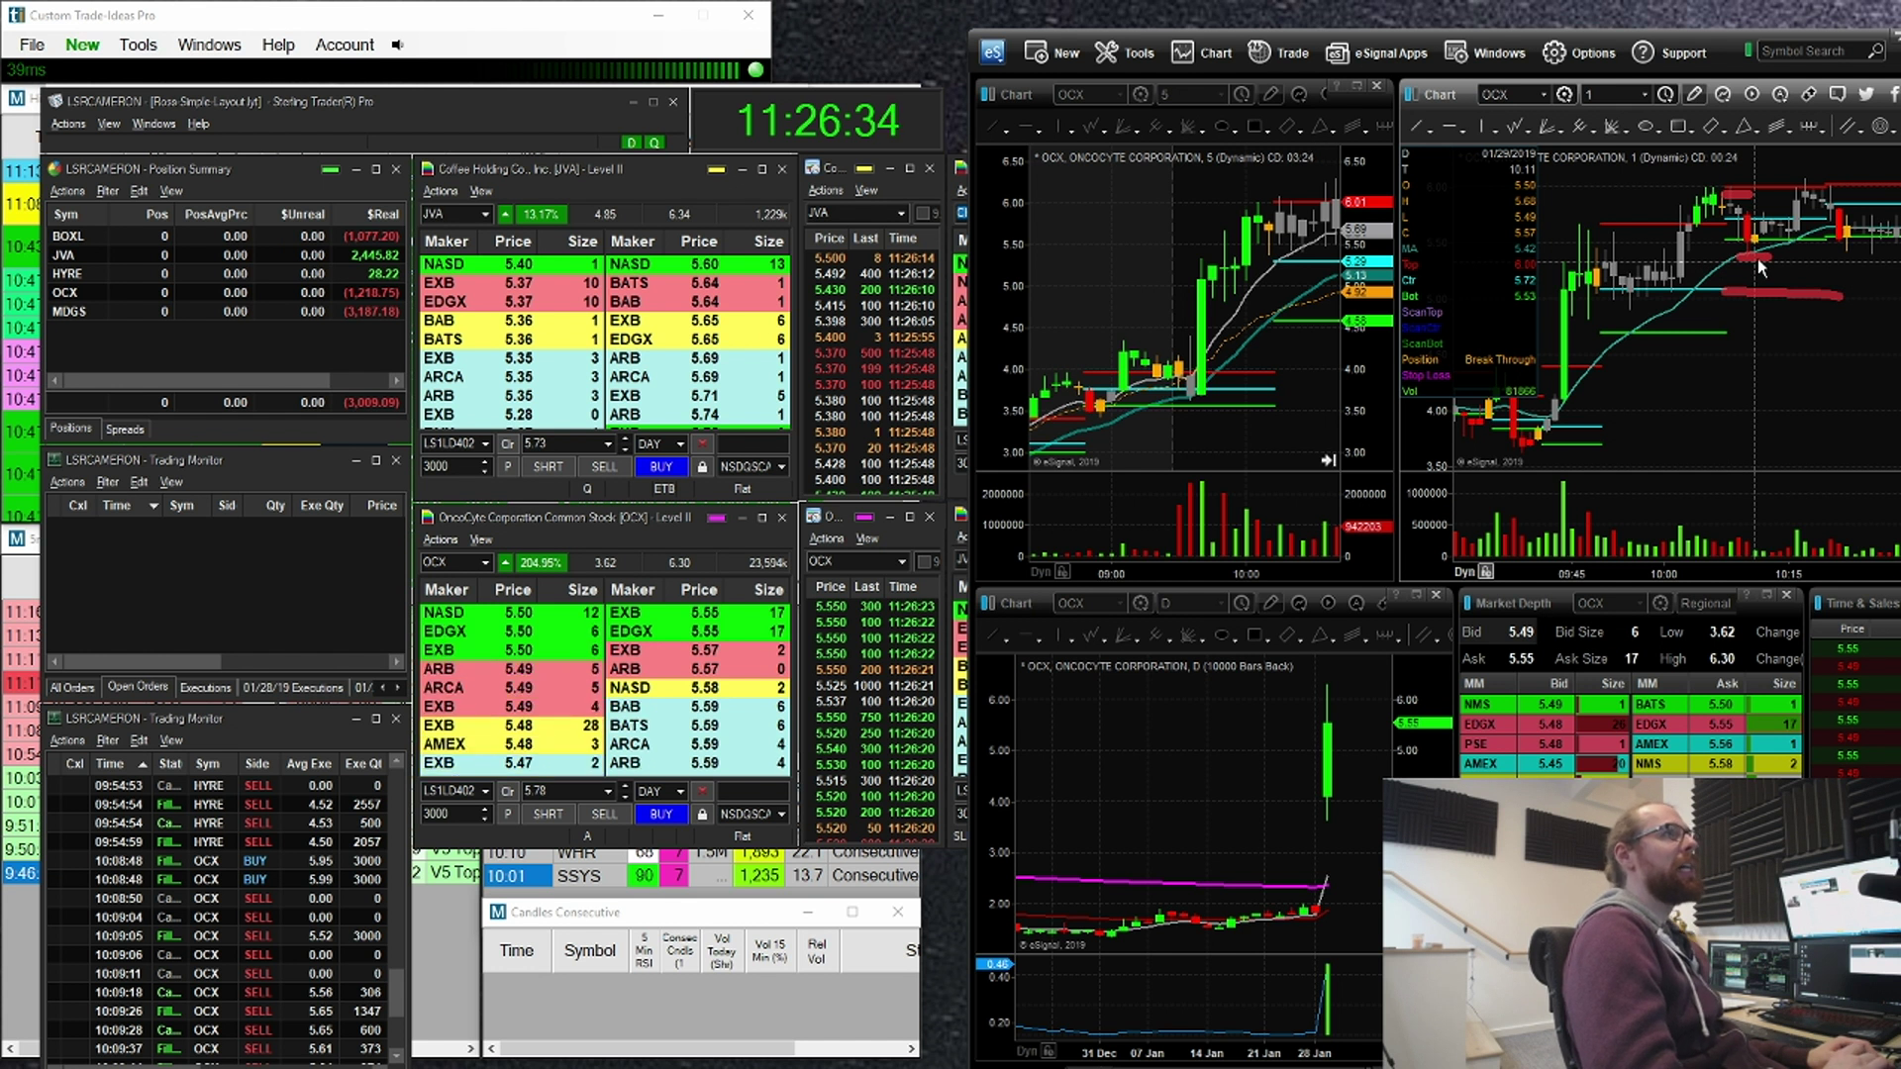
key(Escape)
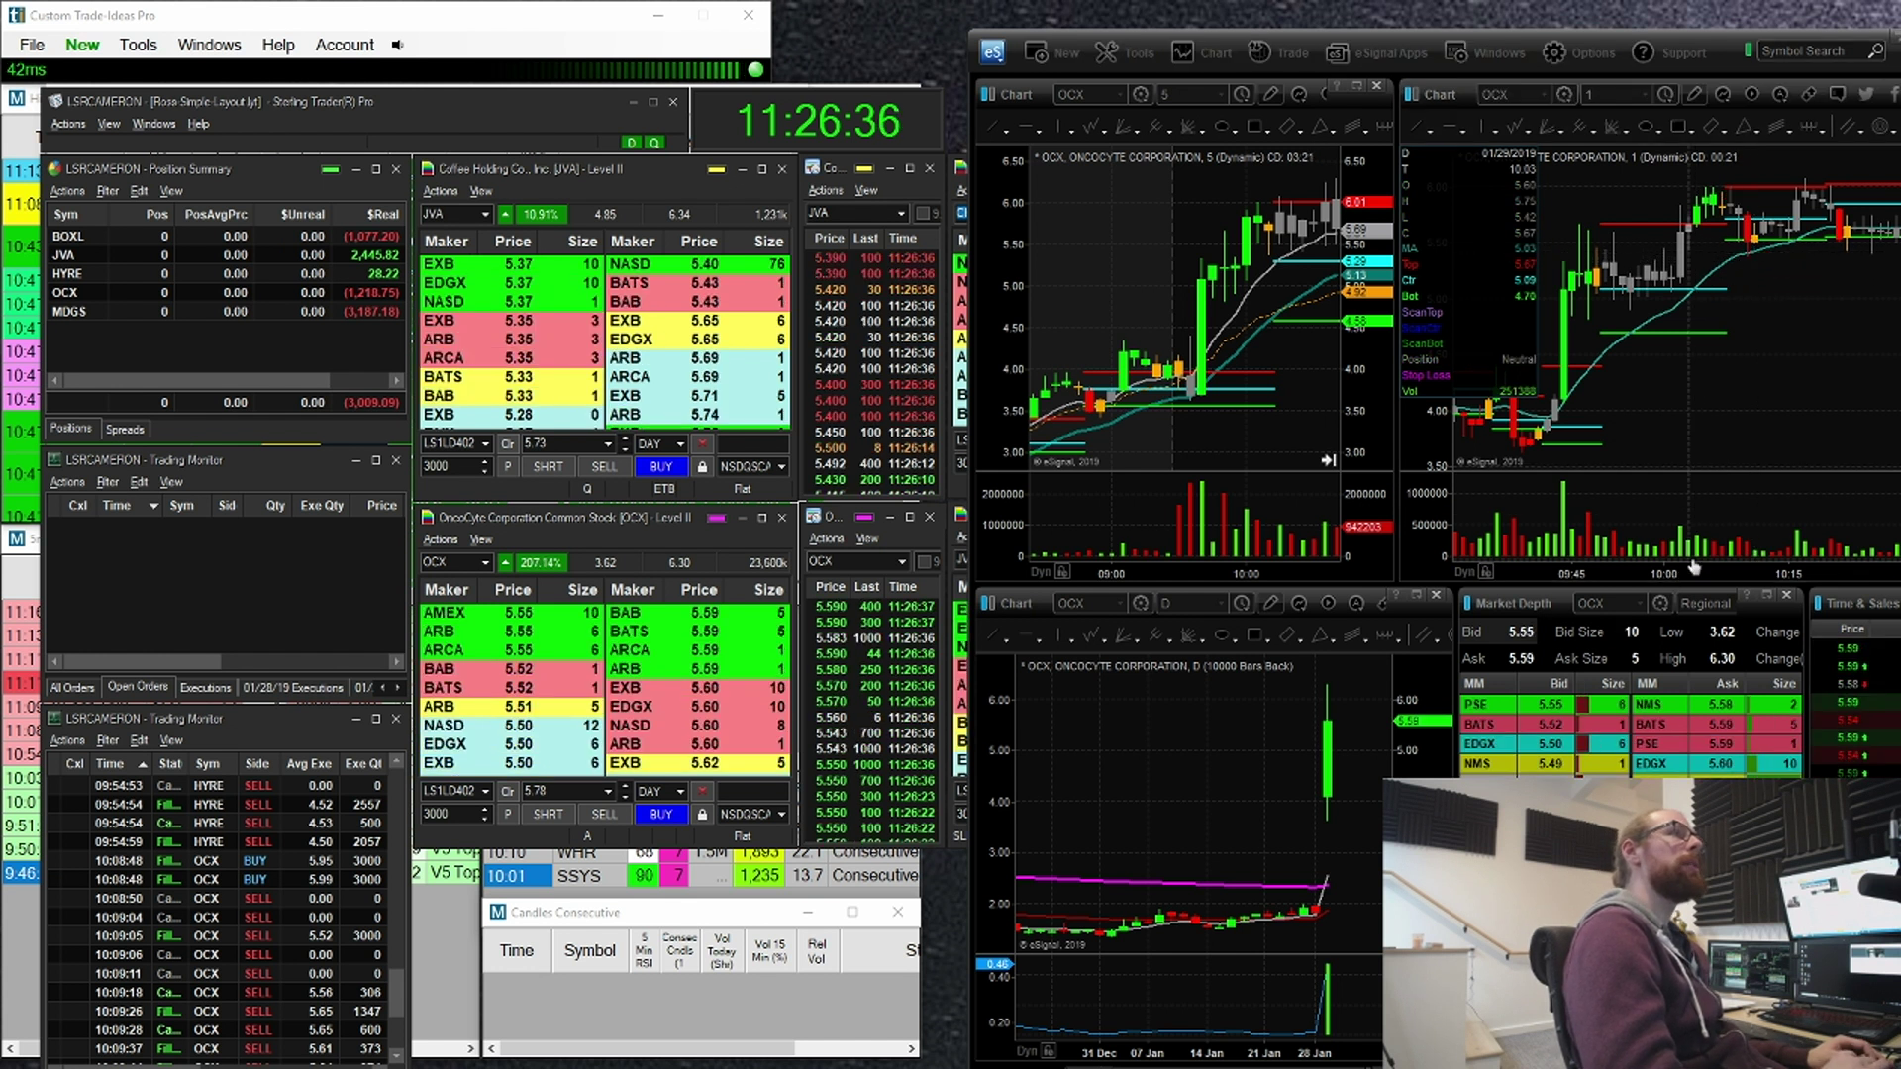
Step: Bring the 10:30 to 10:45 section of the 1-minute OCX chart into view, circle the two sharp drops, and clear the circles
drag(1696, 569, 1657, 566)
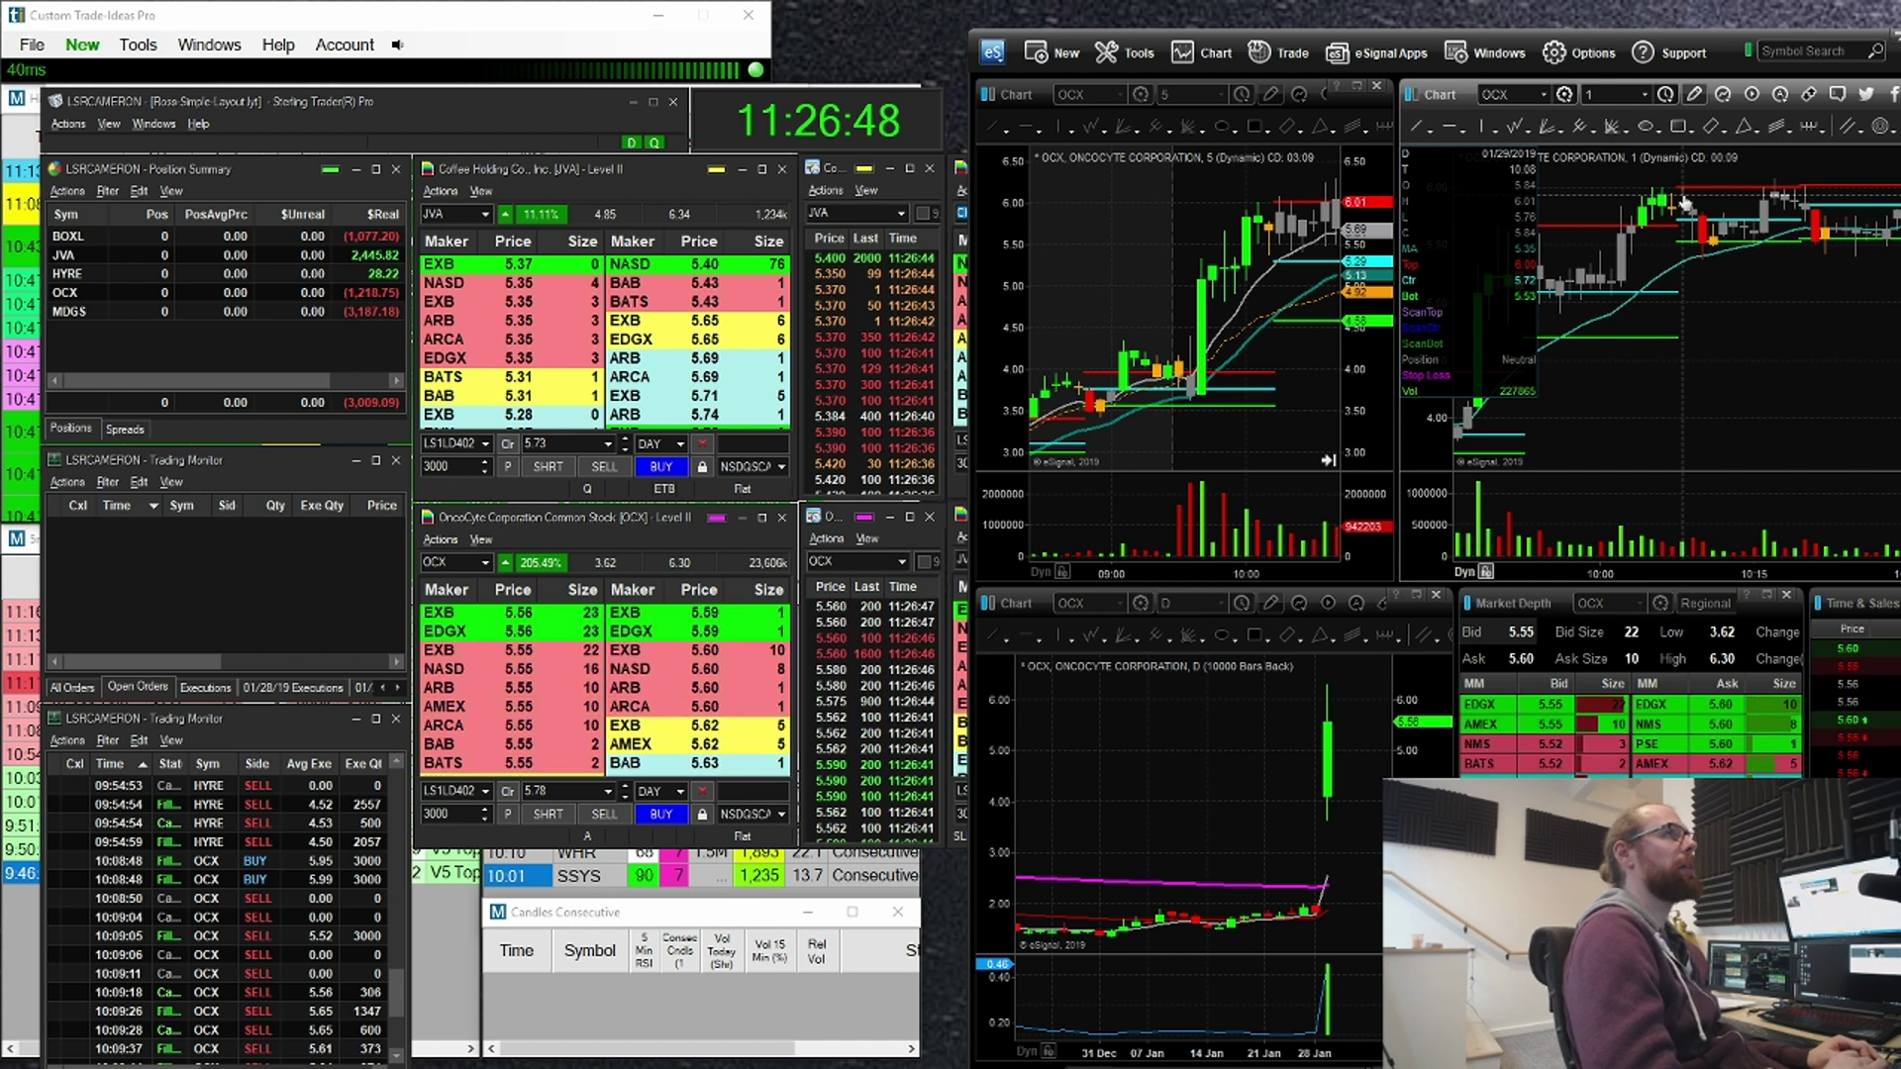
drag(1744, 336, 1640, 328)
scroll(1815, 389, down, 5)
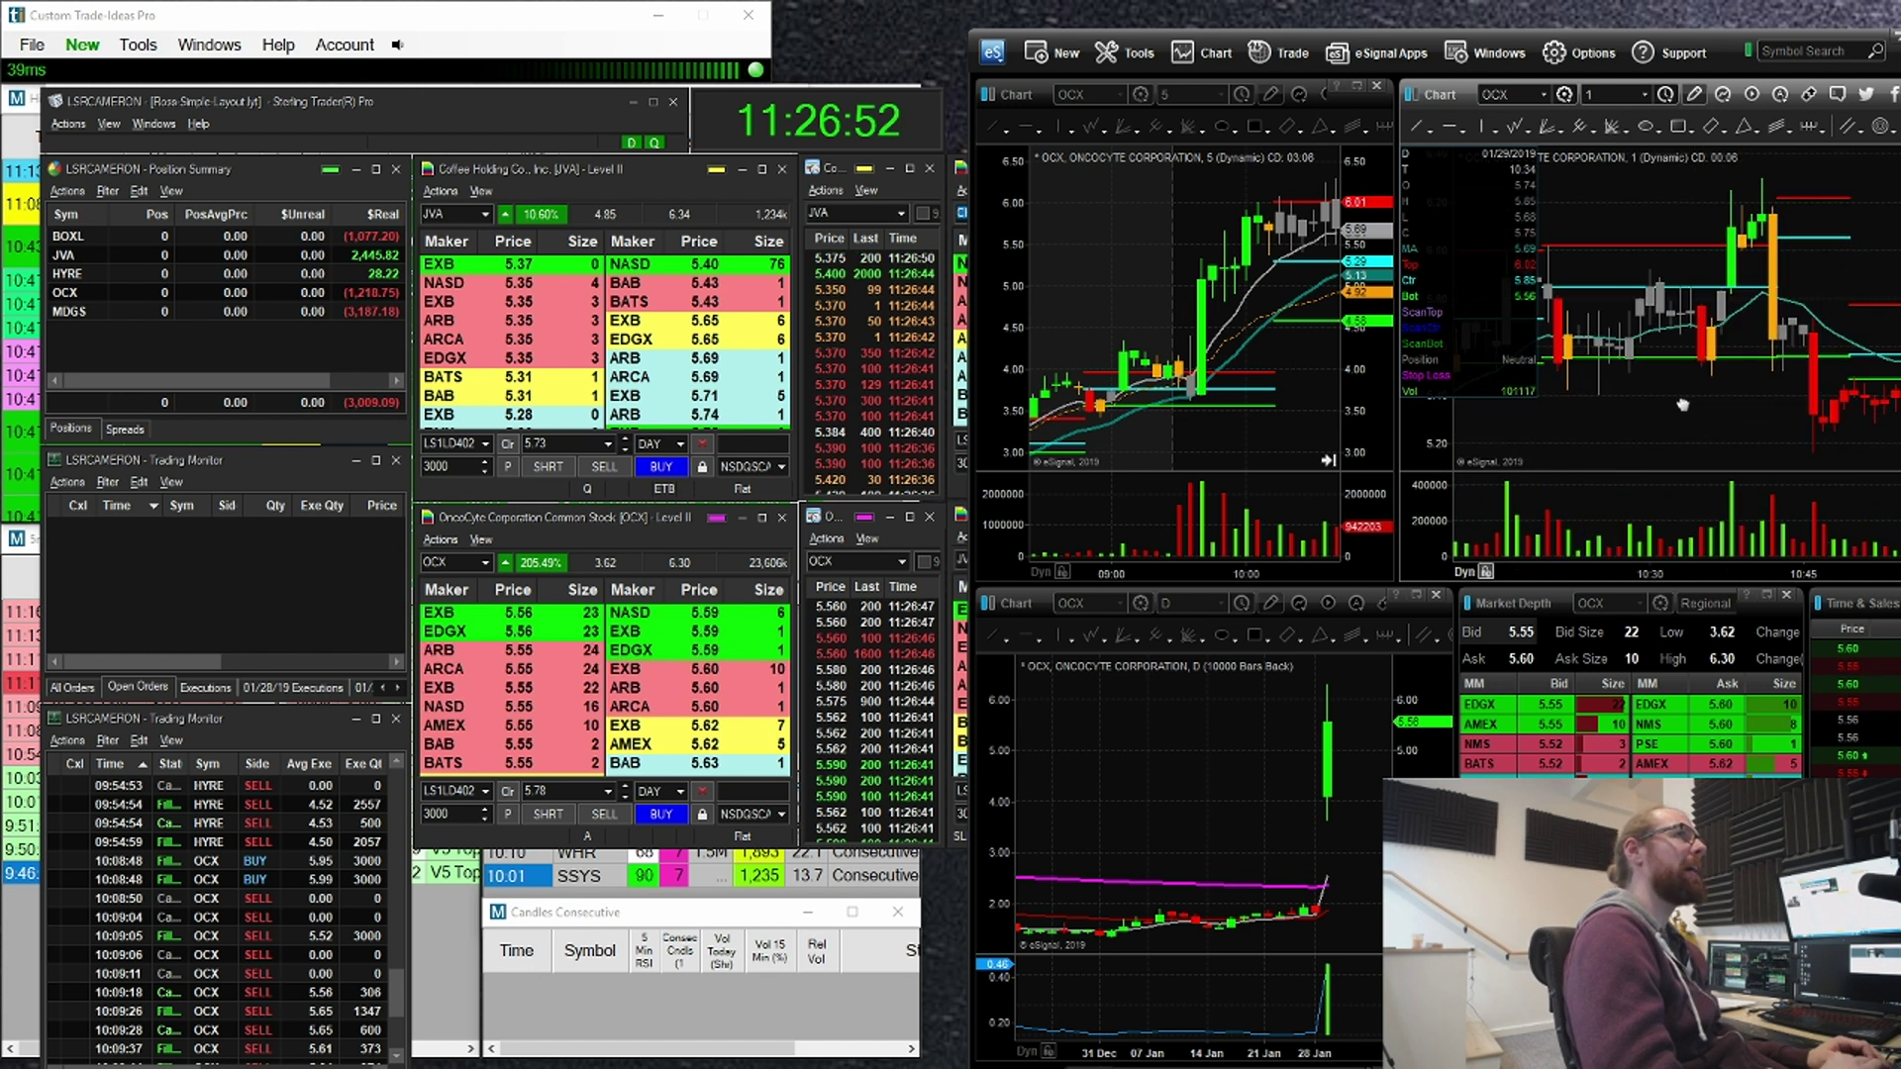
mouse_move(1788, 190)
mouse_down()
mouse_move(1782, 277)
mouse_move(1758, 232)
mouse_up()
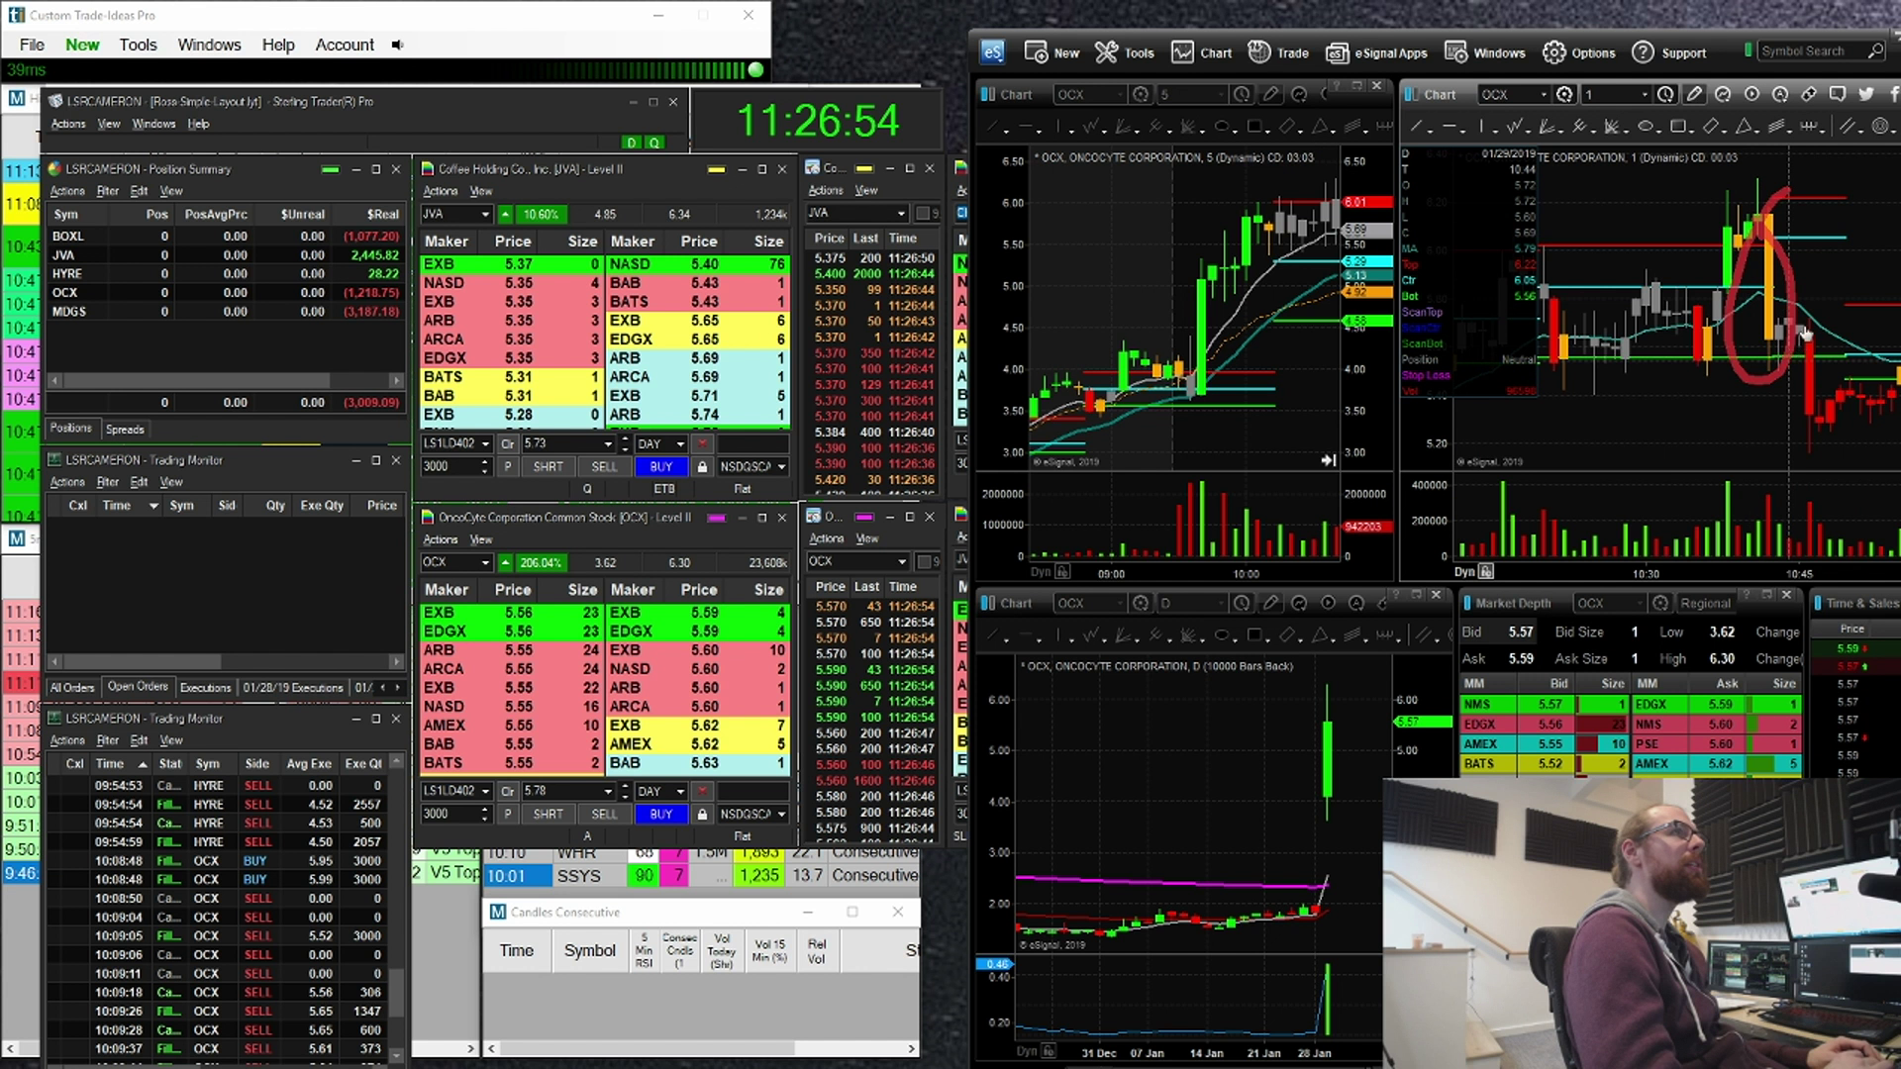
mouse_move(1804, 295)
mouse_down()
mouse_move(1812, 449)
mouse_move(1831, 331)
mouse_move(1794, 341)
mouse_up()
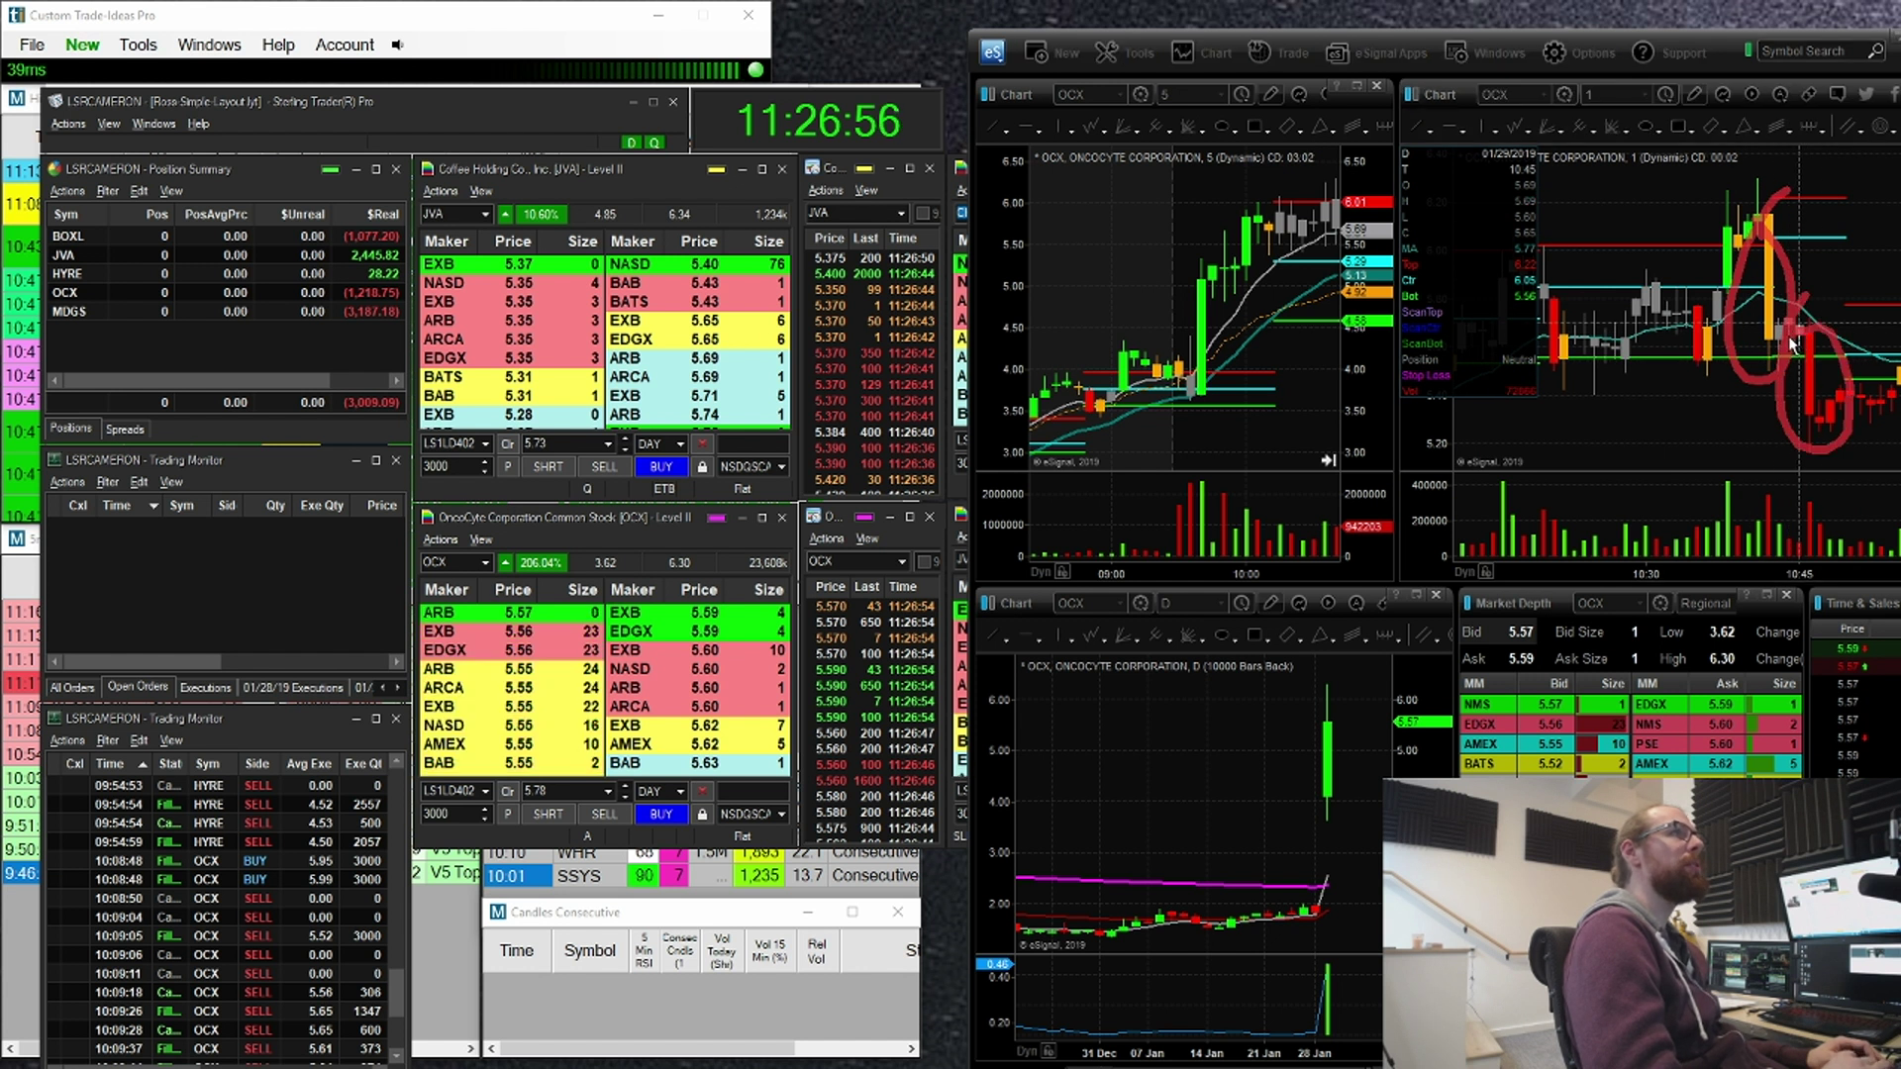
key(Escape)
Step: Check the 1-minute OCX chart's action up to 11:15, and compress its time scale to show the whole morning move from 8:30
drag(1745, 309, 1421, 305)
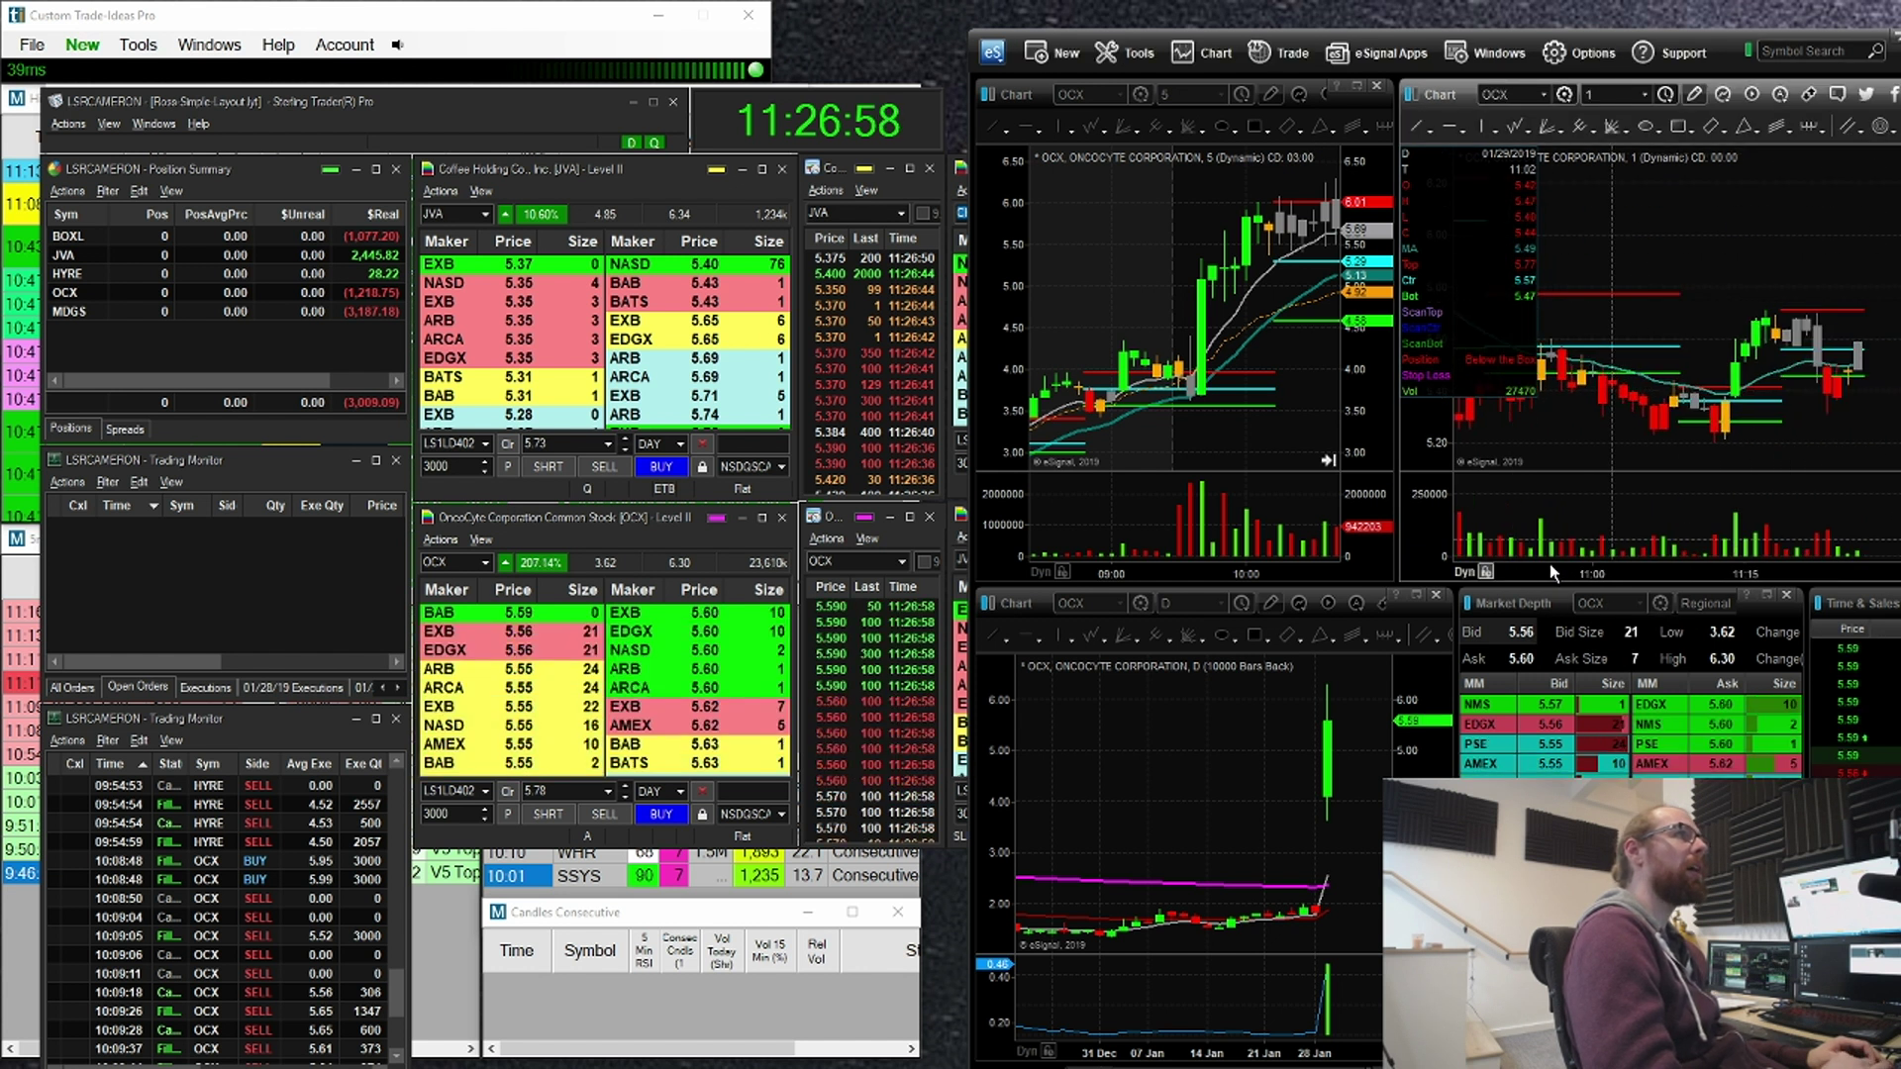
drag(1552, 572, 1815, 573)
drag(1742, 310, 1807, 376)
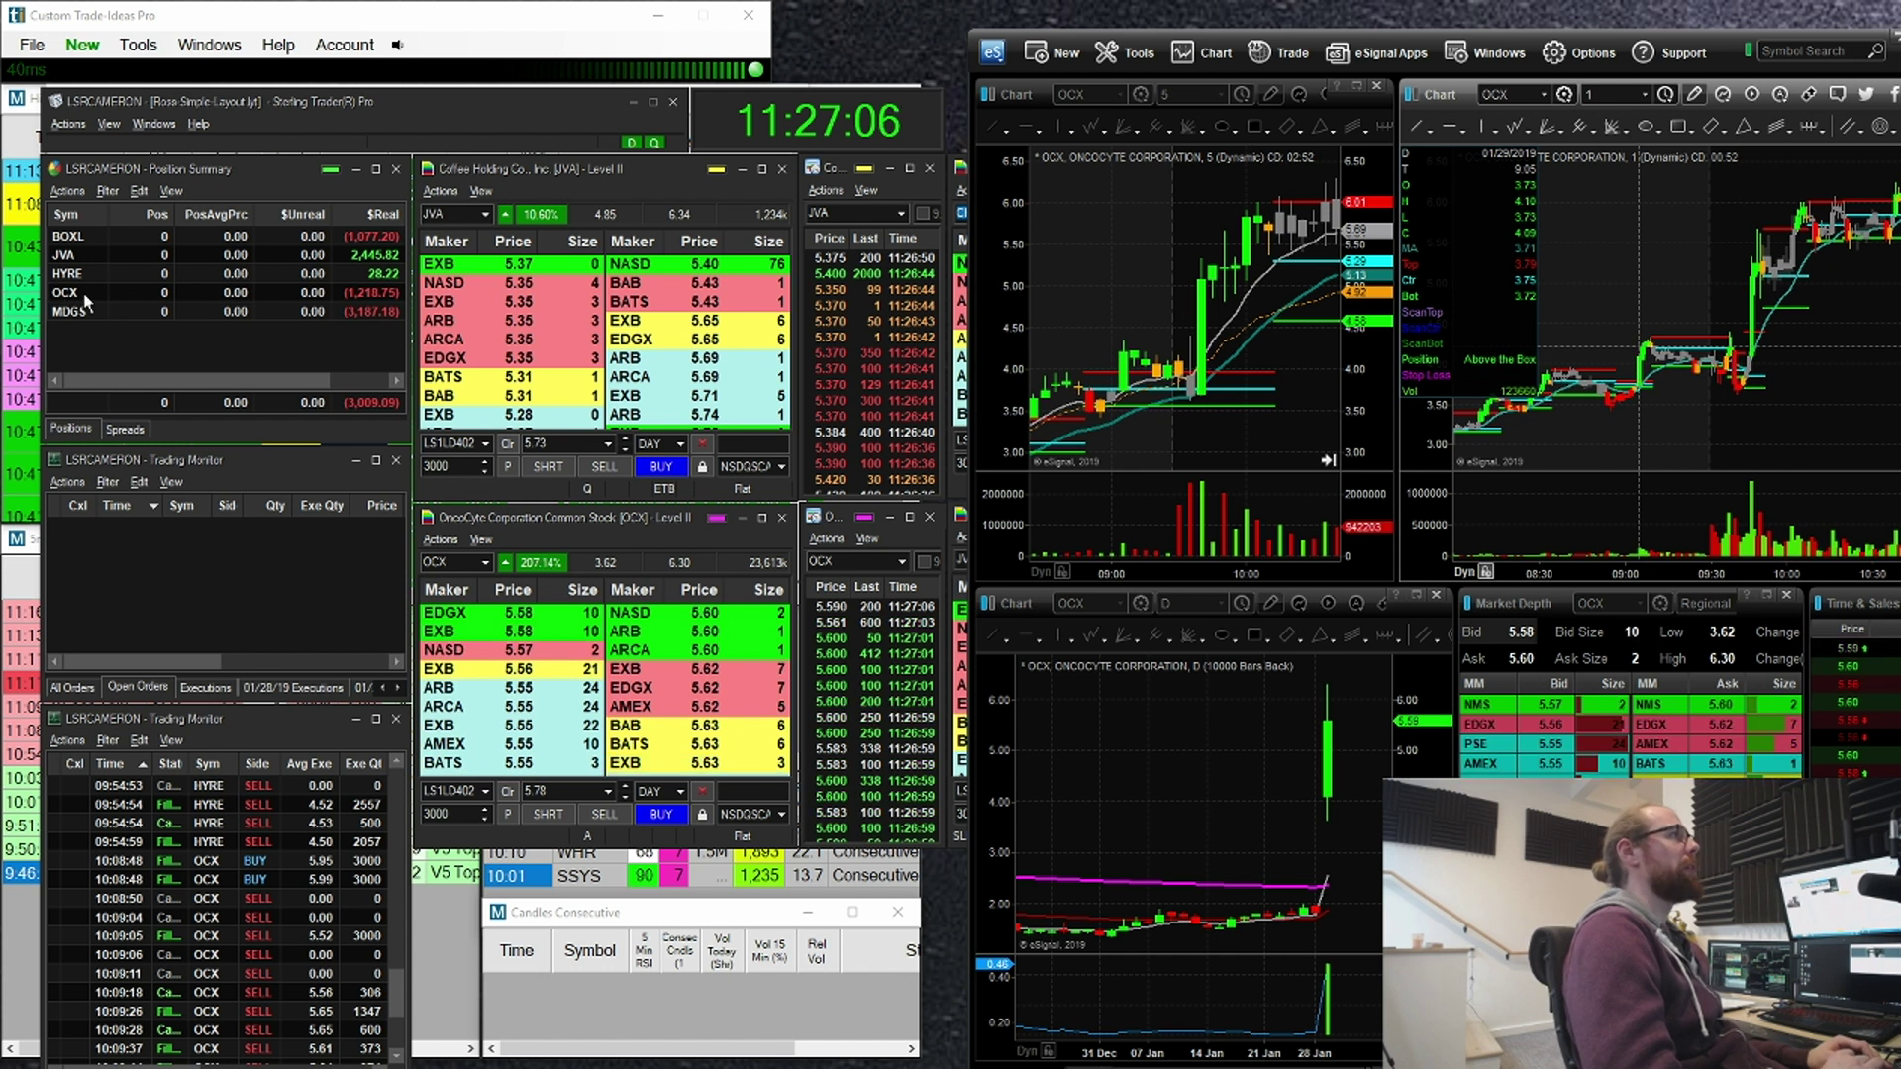
Step: Lower the Sterling Trader window to uncover the gappers list, and load JVA in the linked charts
click(370, 240)
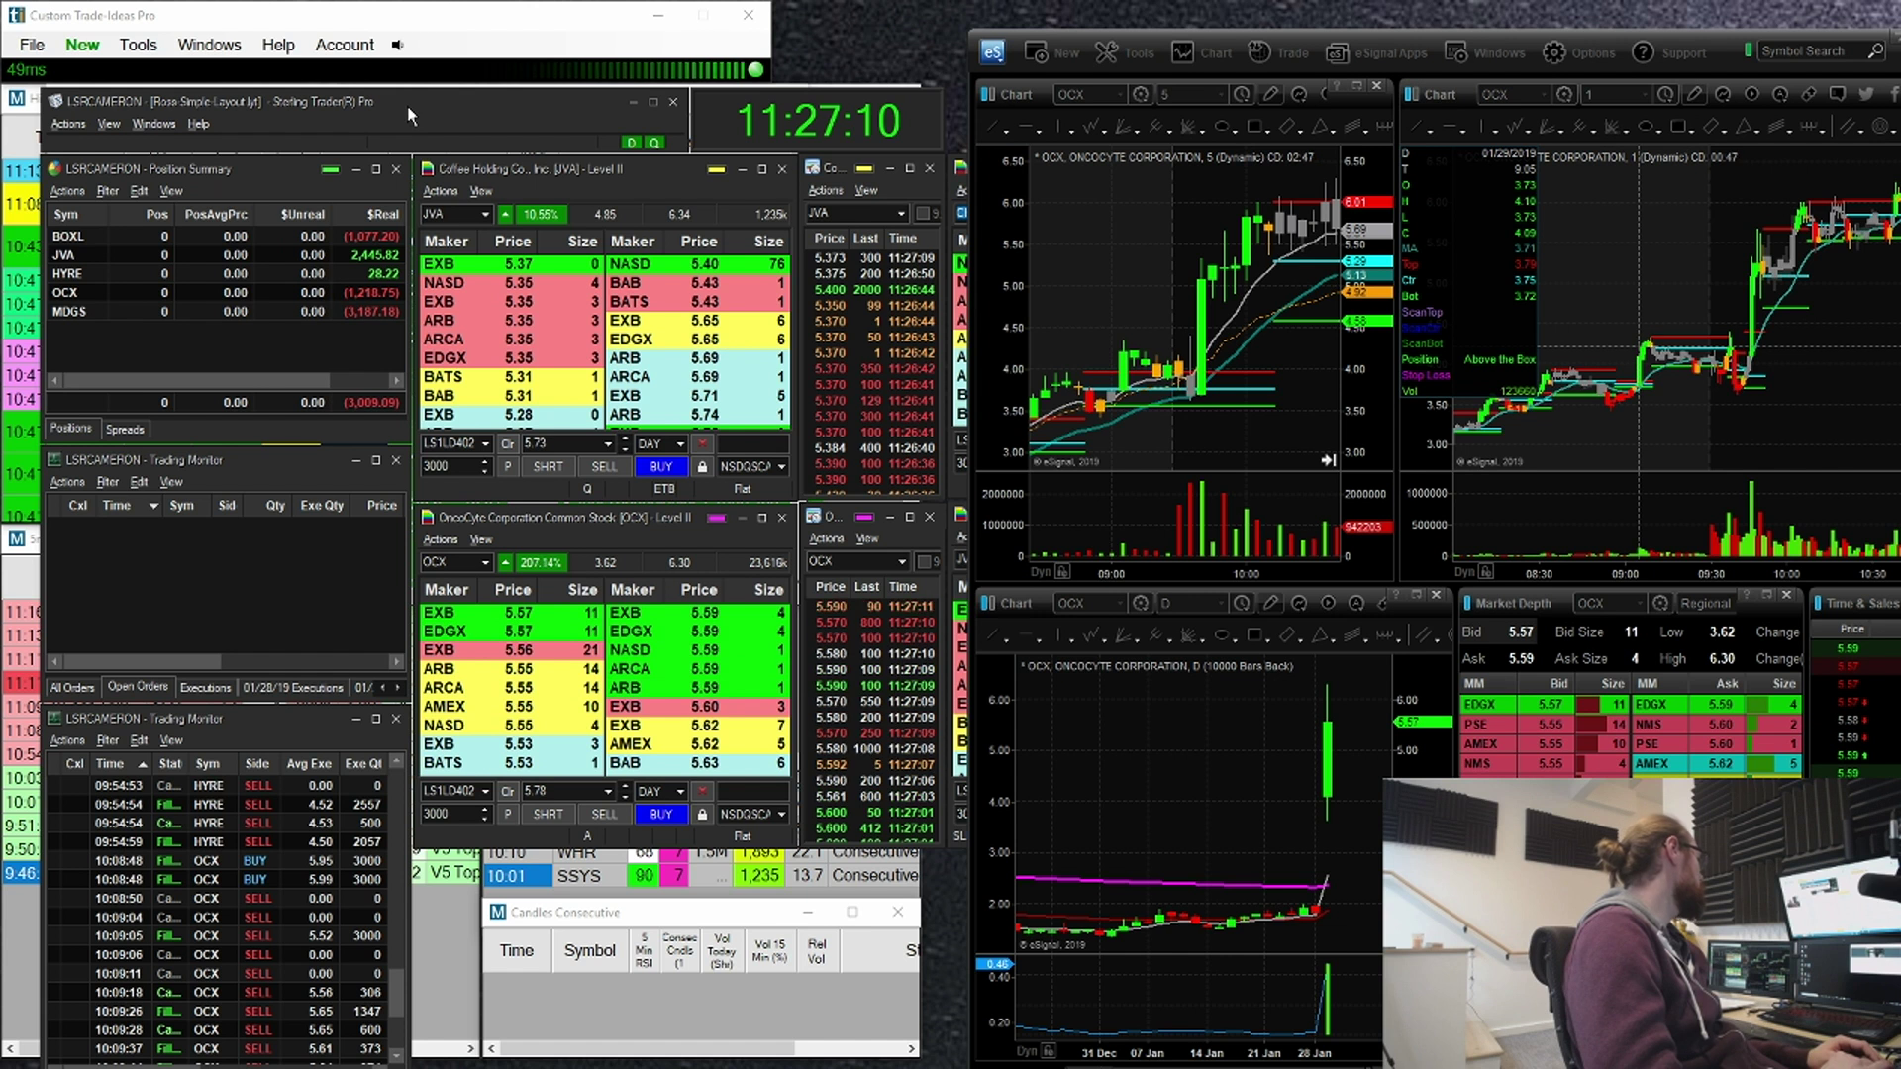
drag(407, 104, 384, 585)
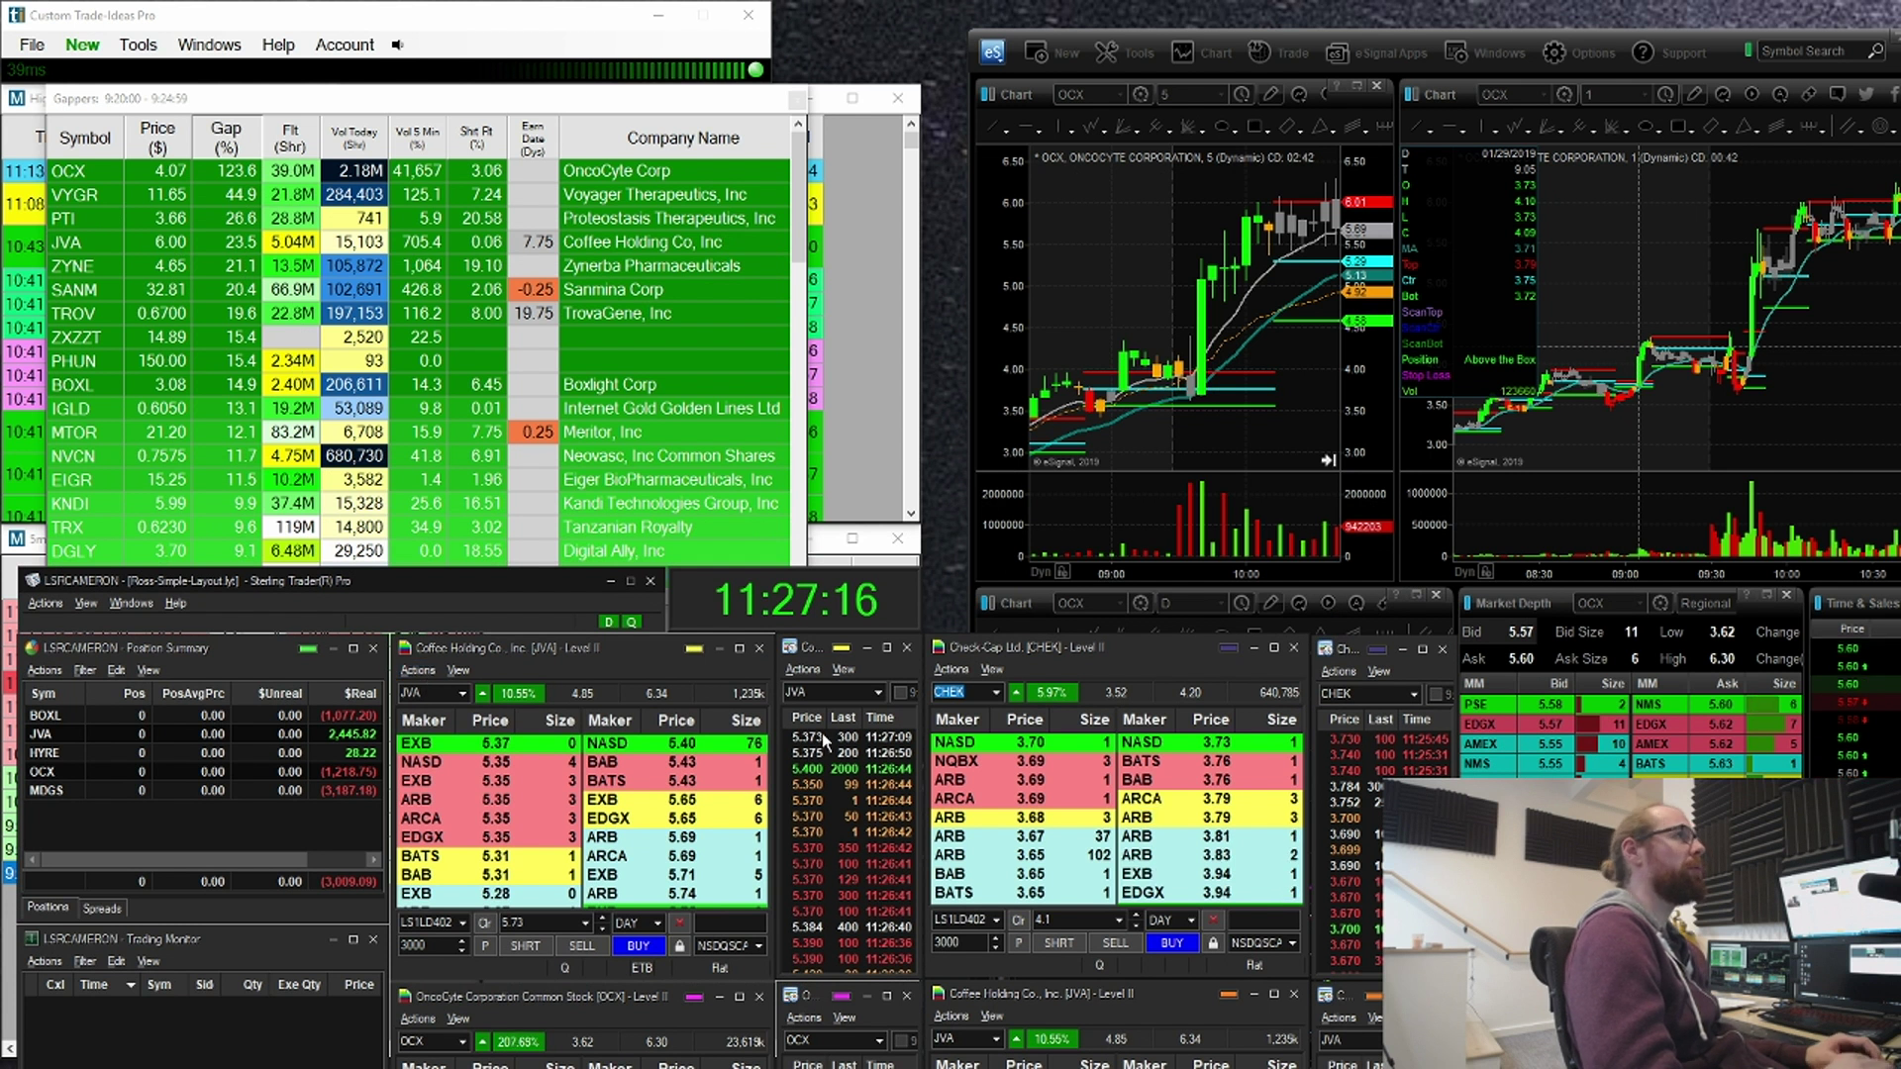
click(1316, 389)
text(J)
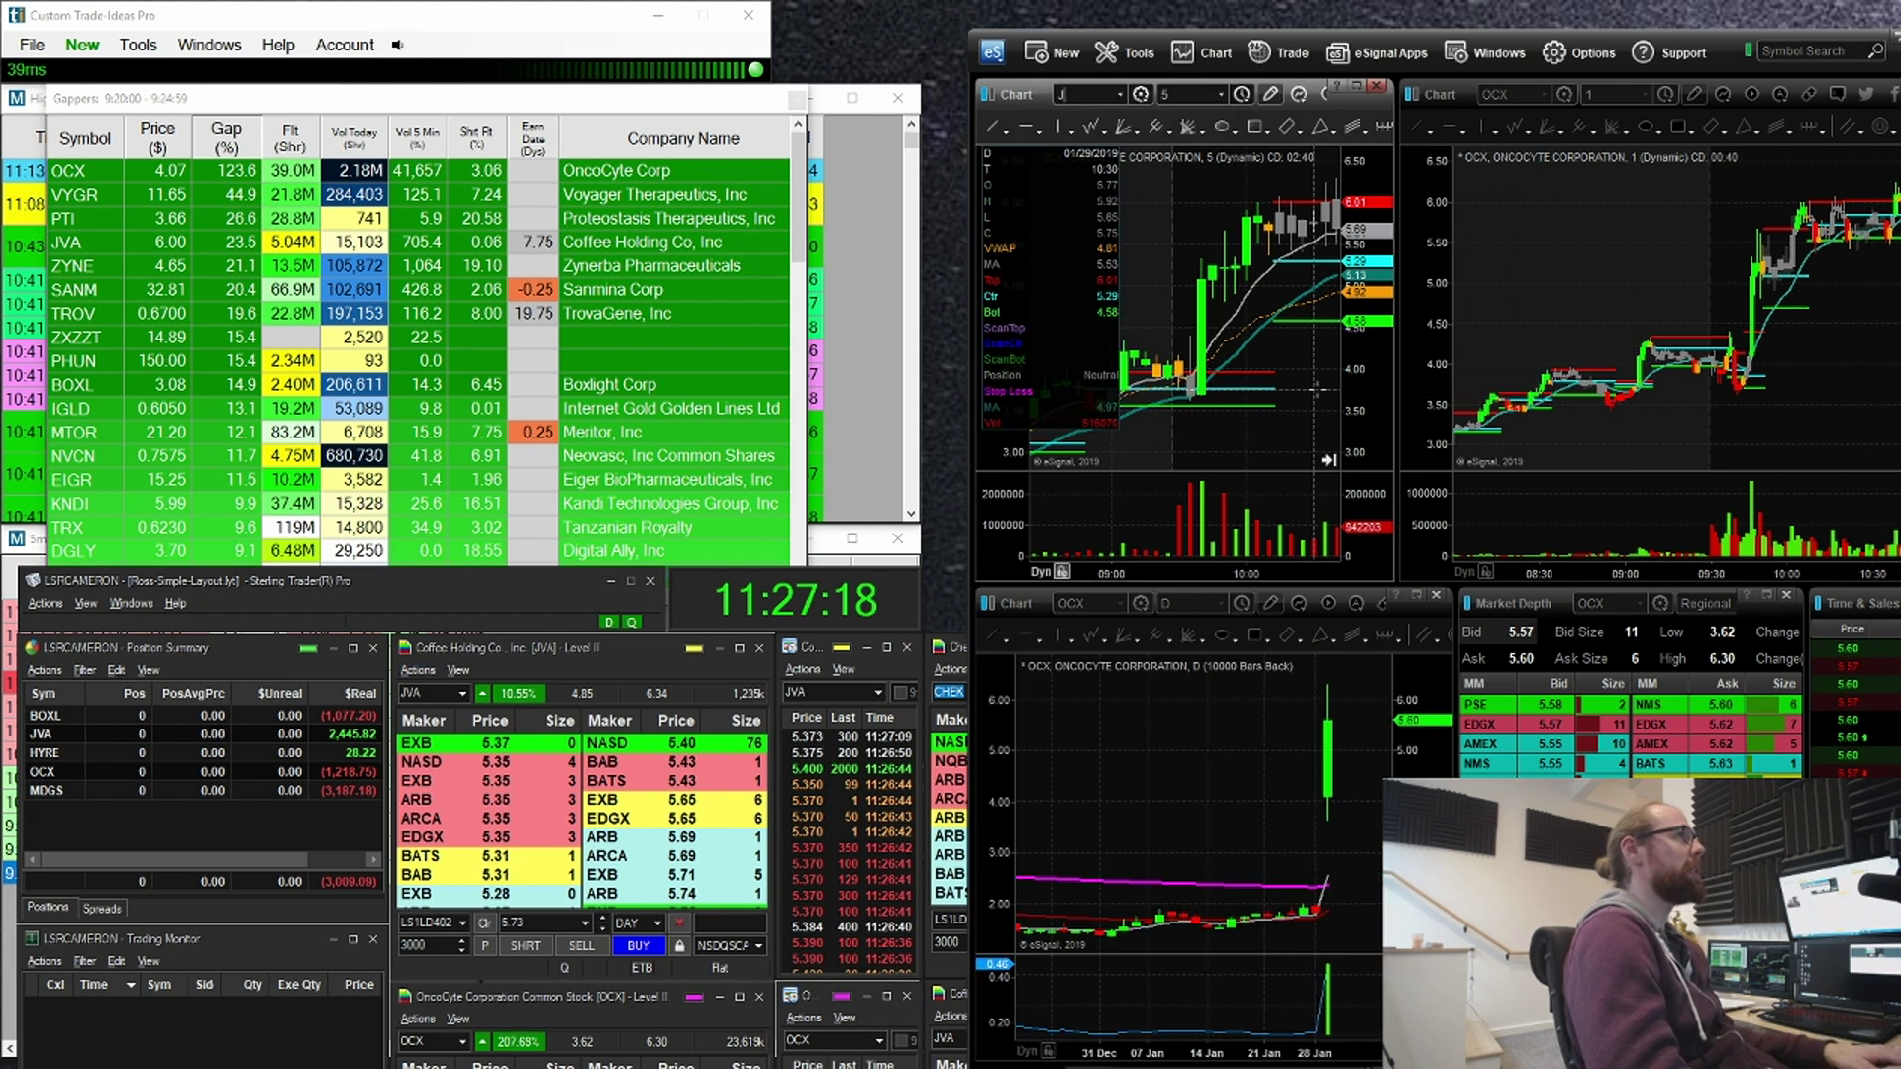
text(VA)
key(Return)
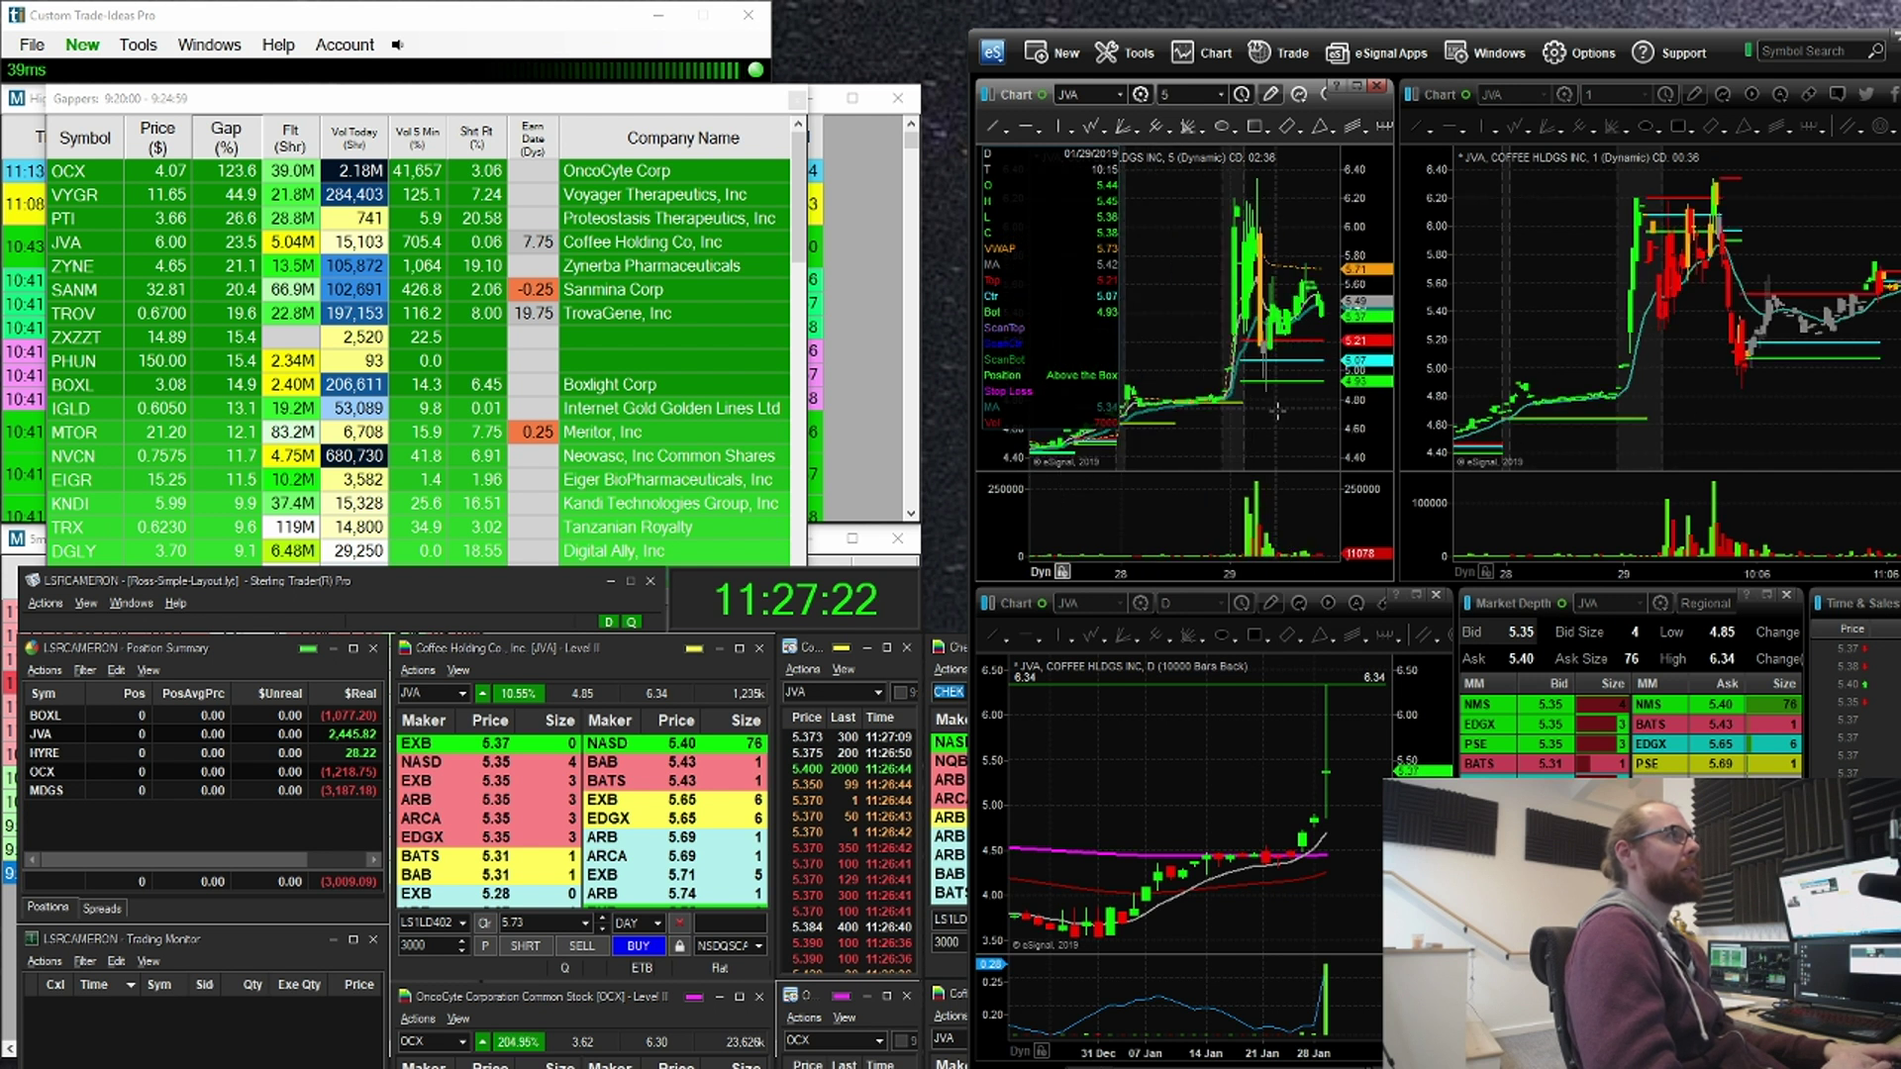
Step: Load BOXL in the linked charts and circle its float and volume in the gappers list
text(BOXL)
key(Return)
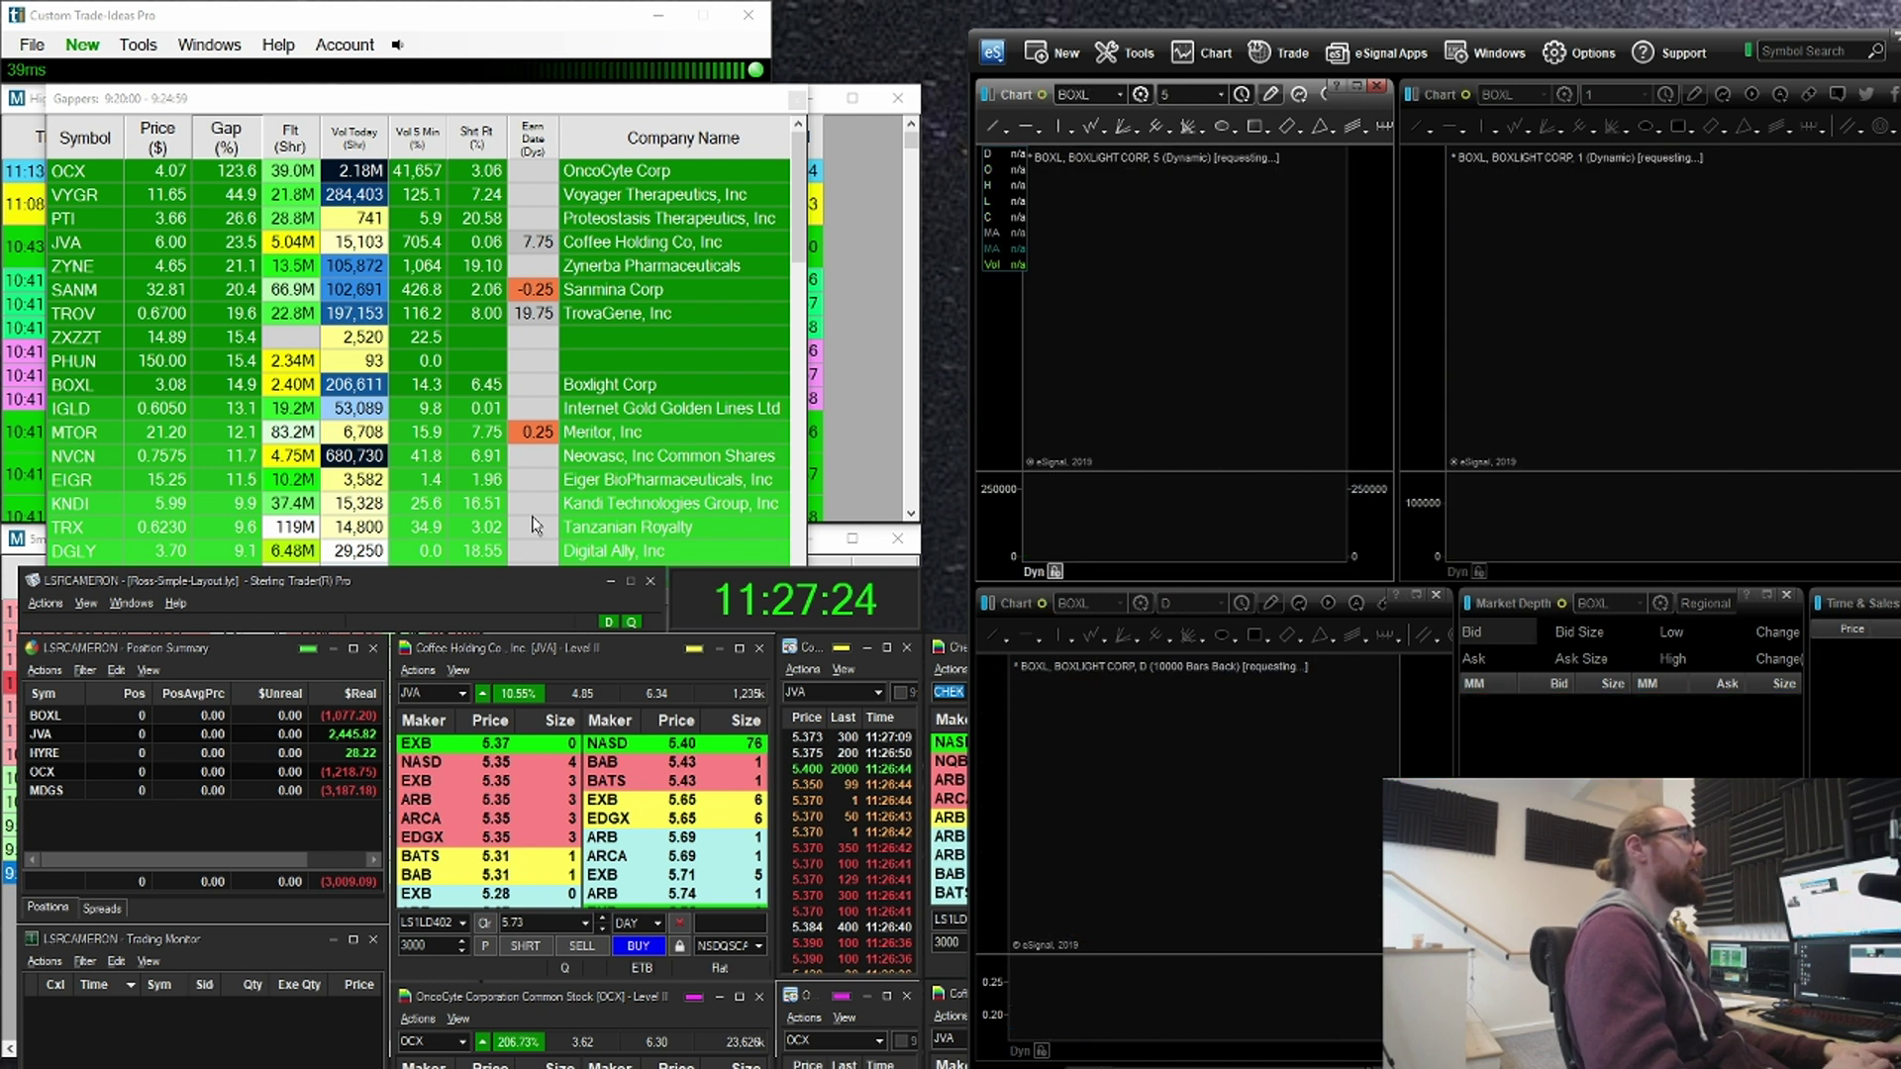
click(326, 357)
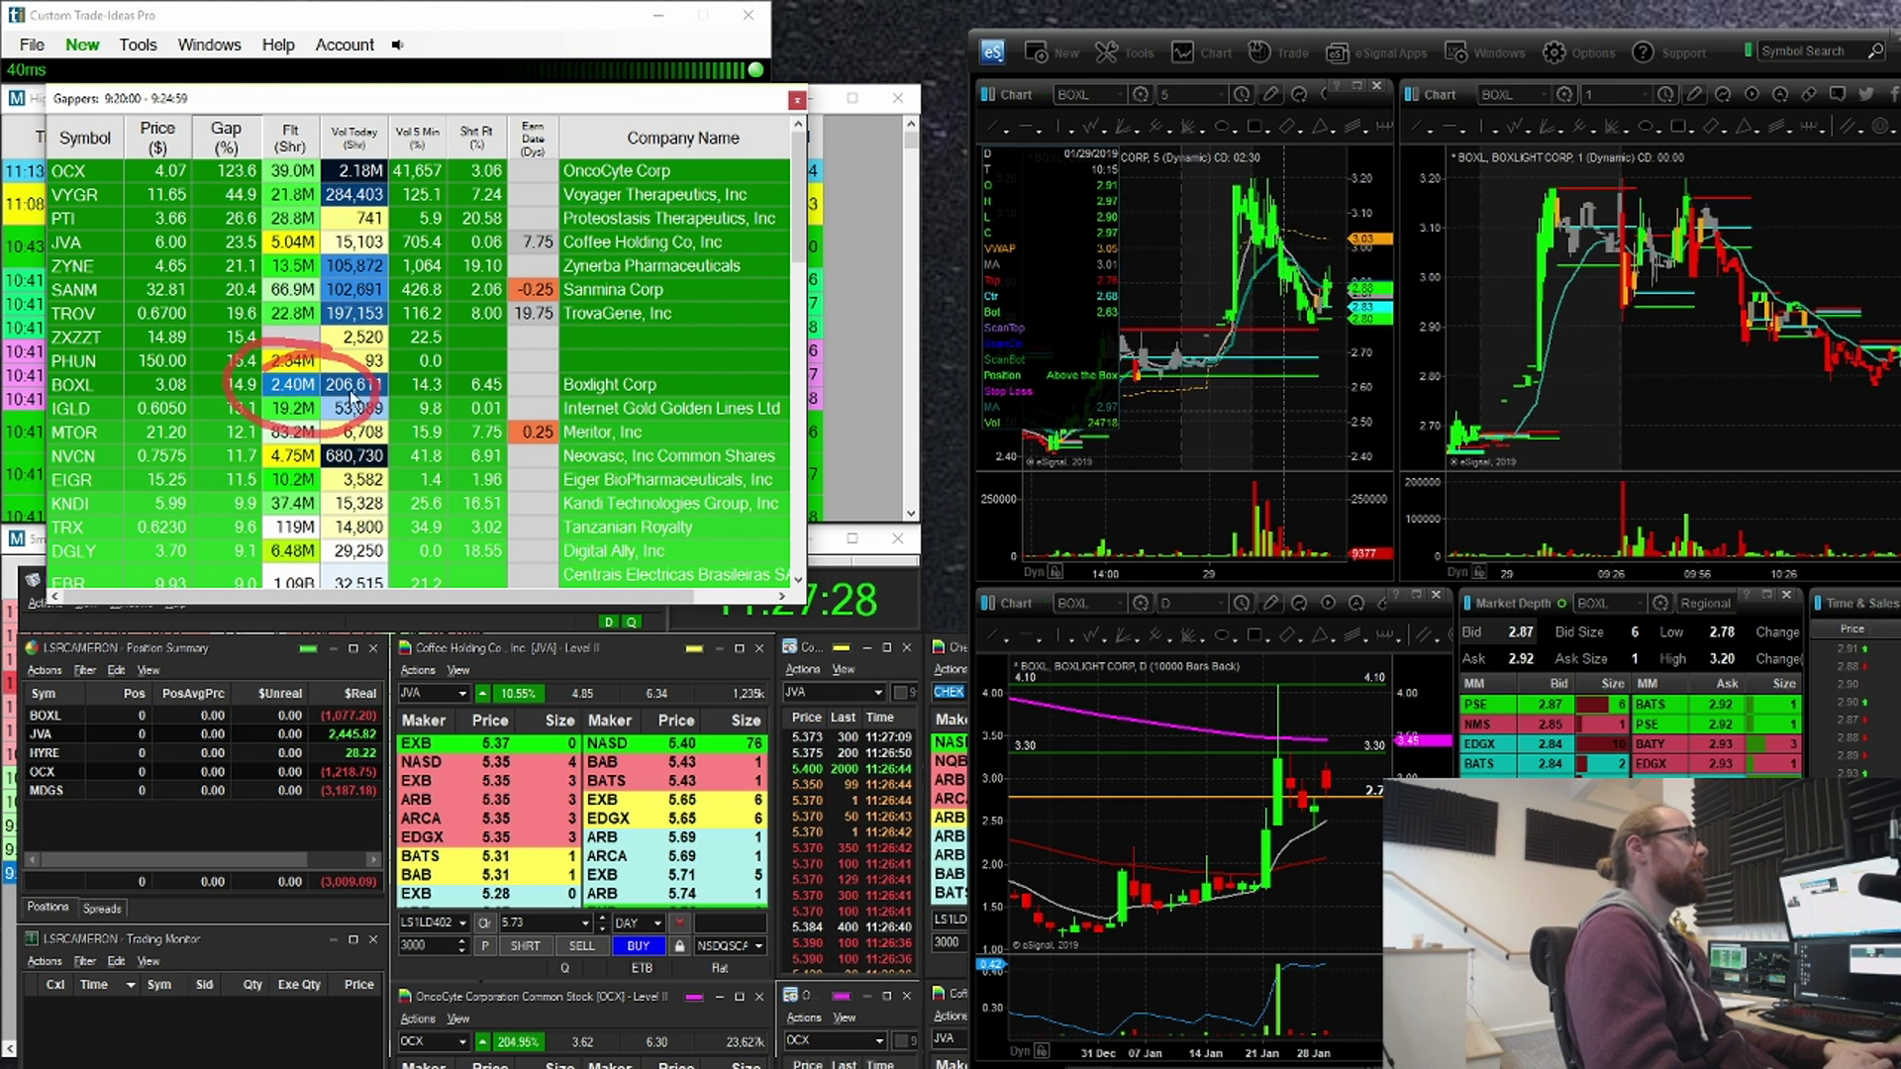
Step: Mark the magenta moving average on BOXL's daily chart and sketch two converging trend lines around the 8:55 to 9:25 candles on its 5-minute chart
click(1262, 482)
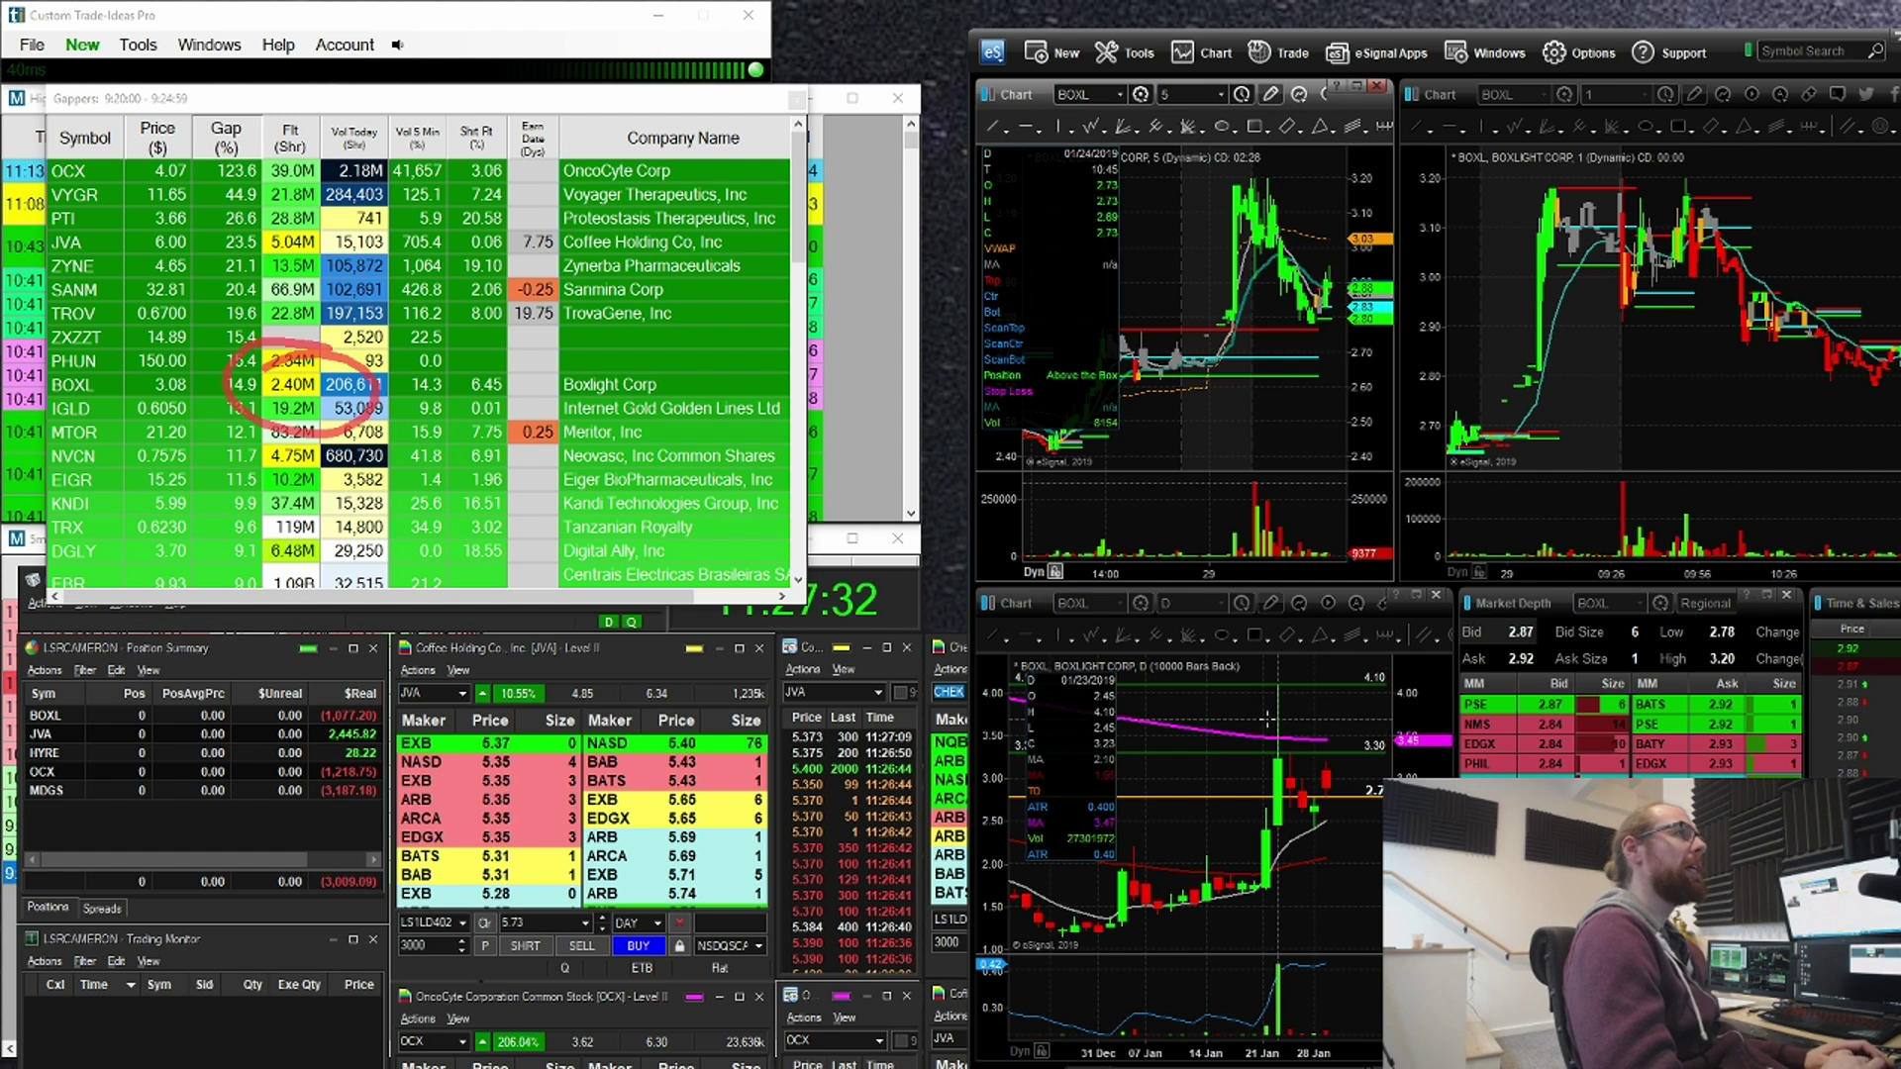
drag(1260, 719, 1411, 743)
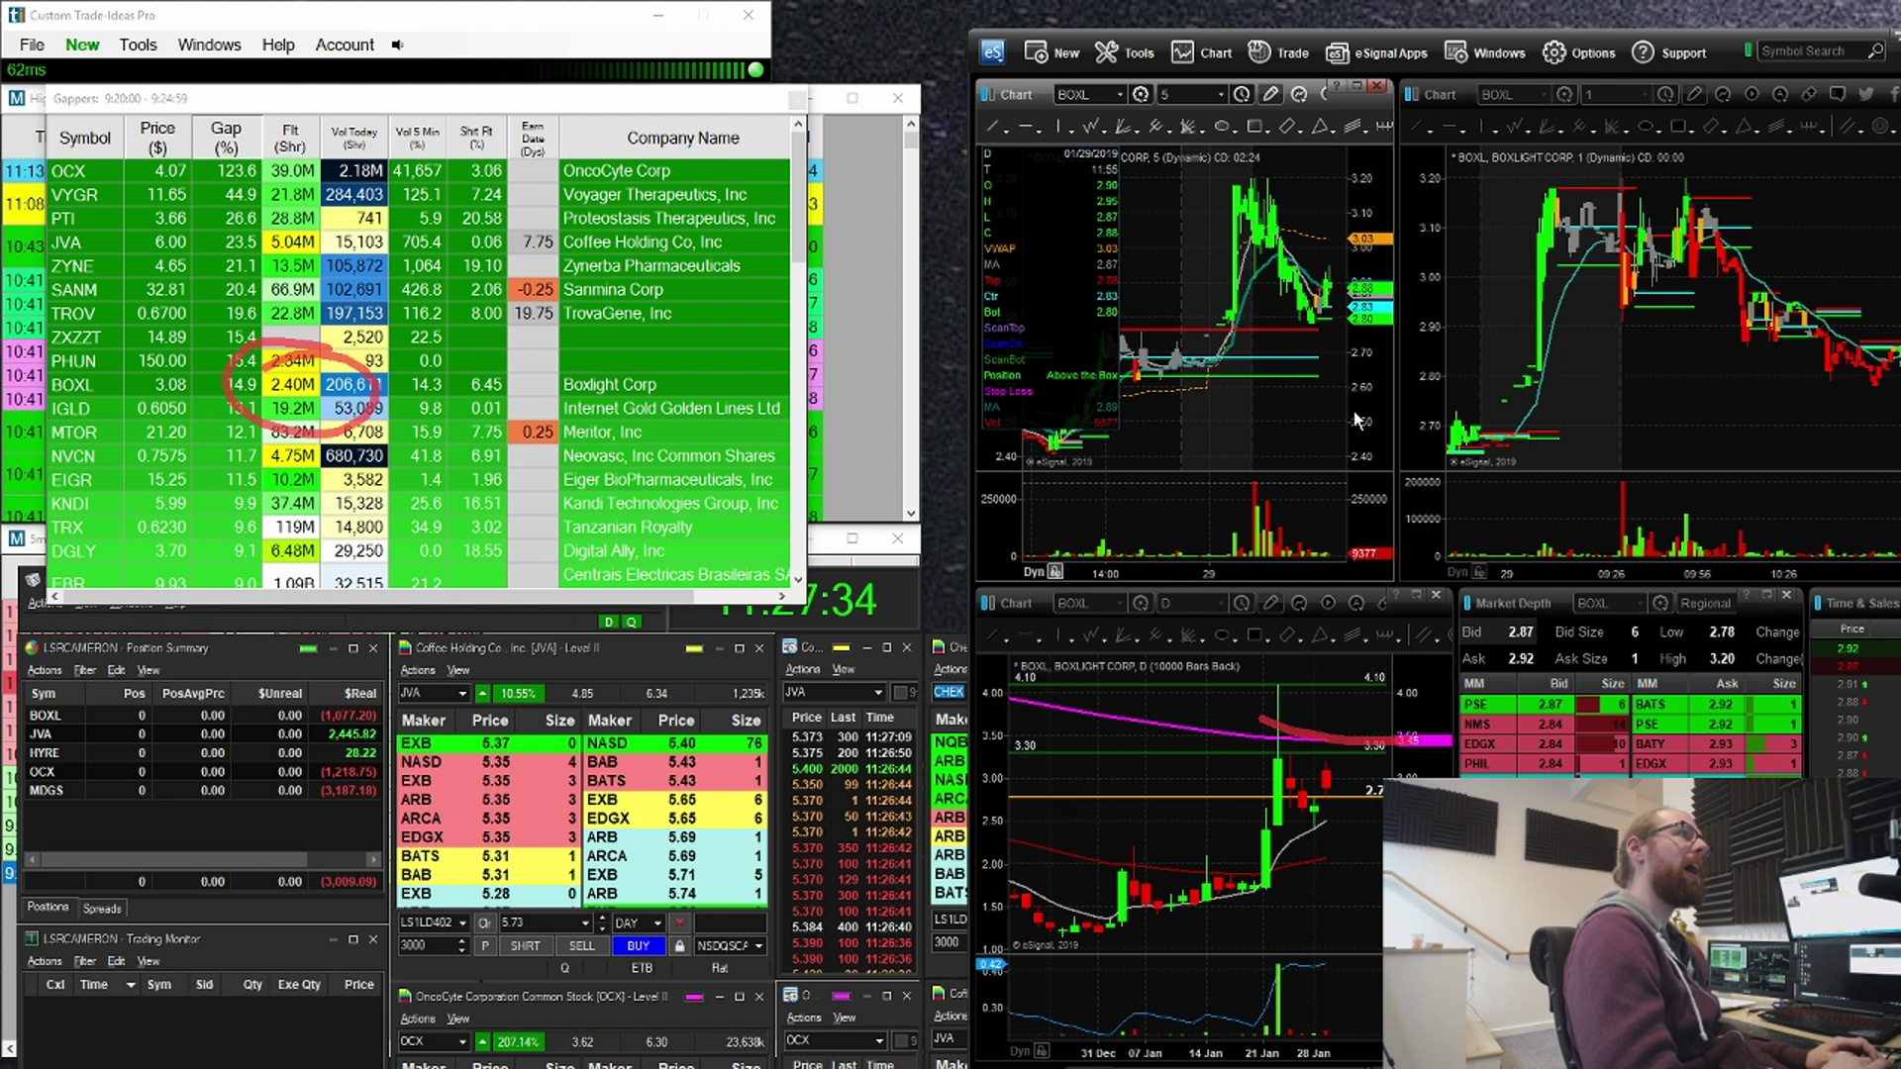
drag(1248, 469, 1328, 487)
scroll(1329, 488, down, 5)
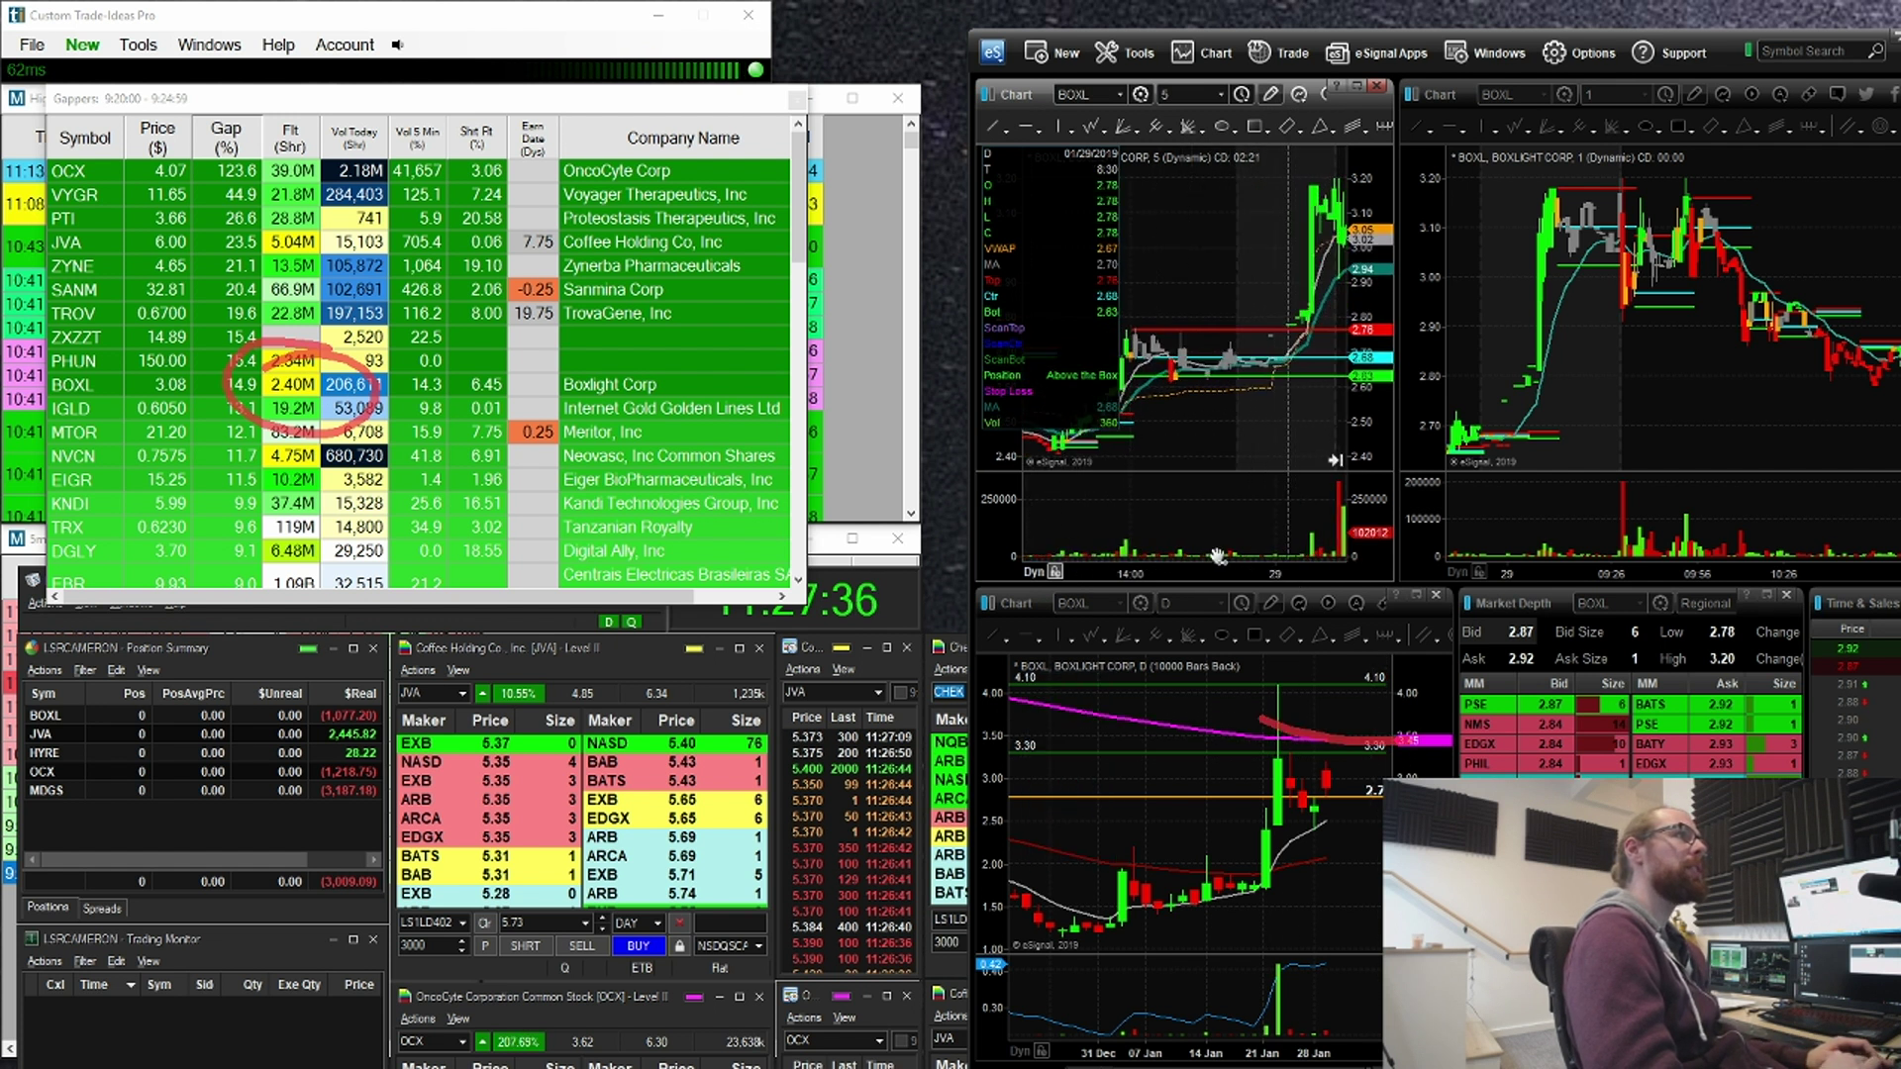
drag(1238, 171, 1381, 226)
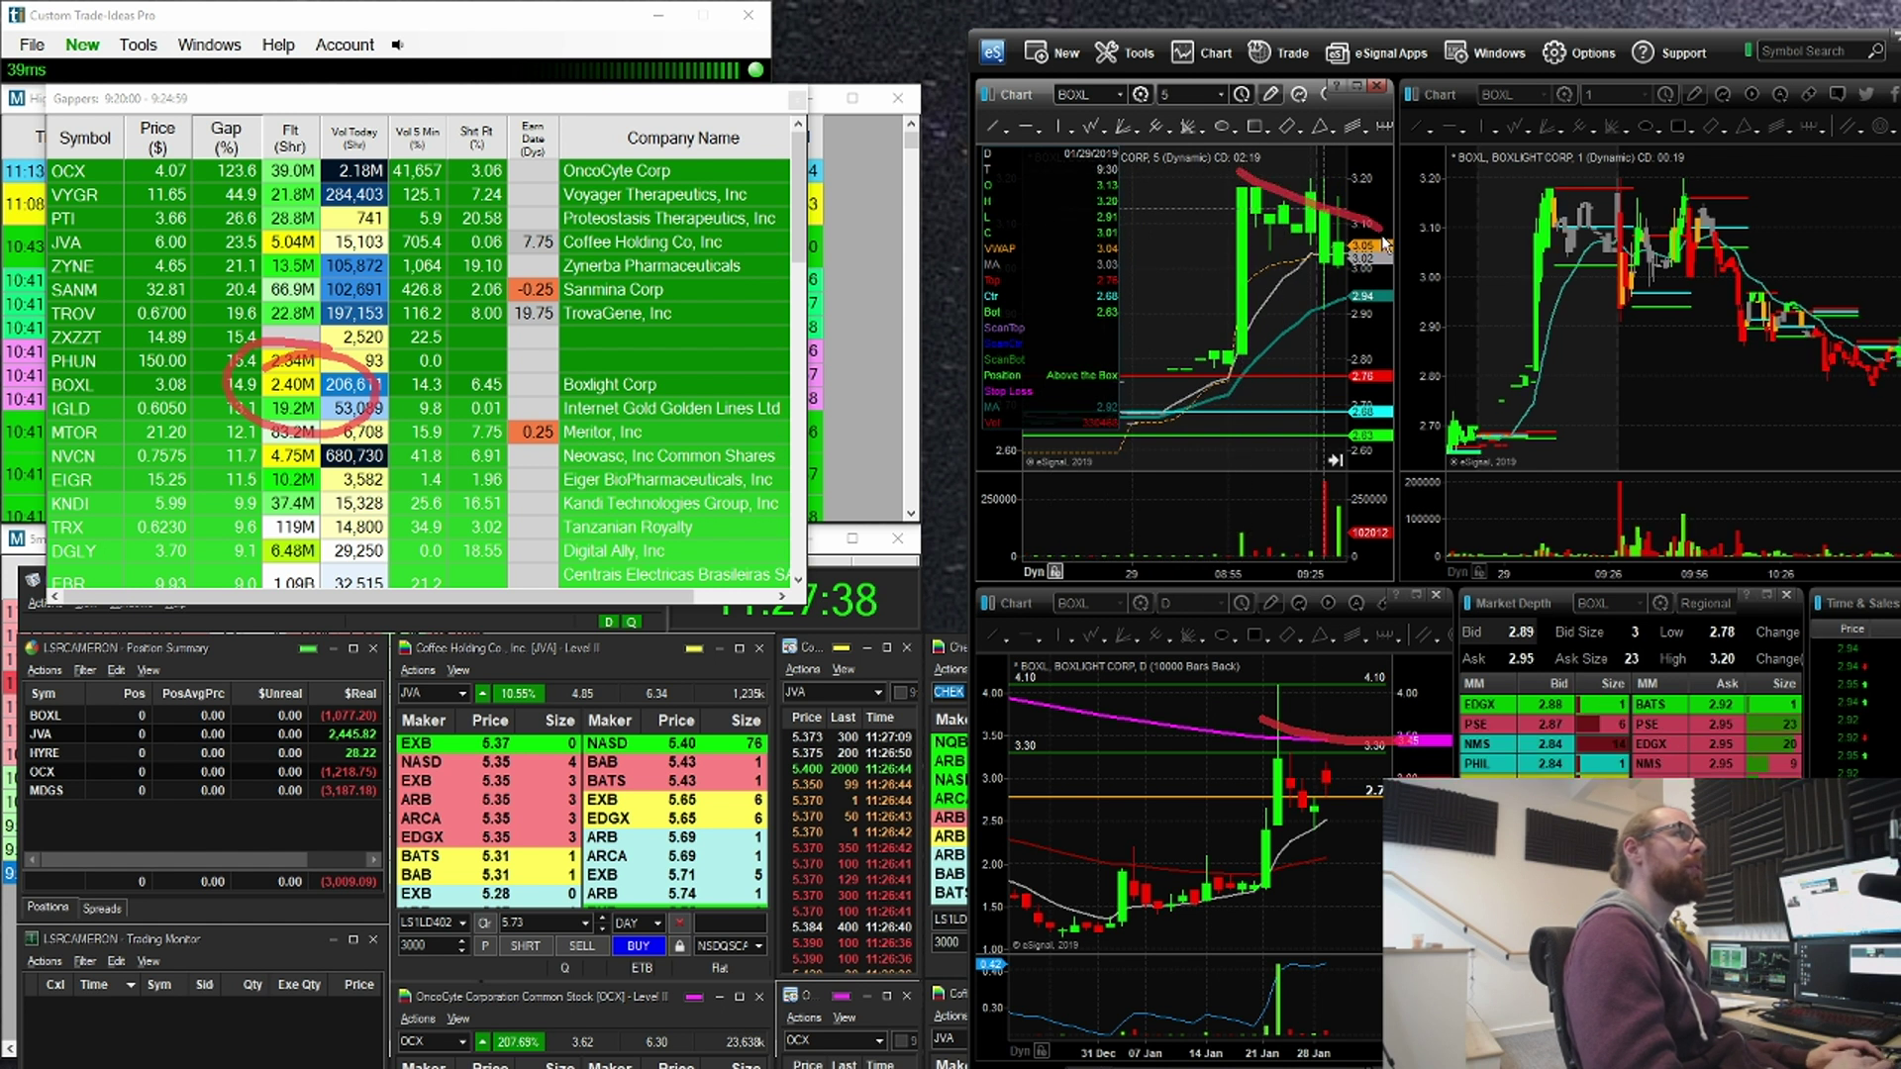
drag(1196, 334, 1381, 228)
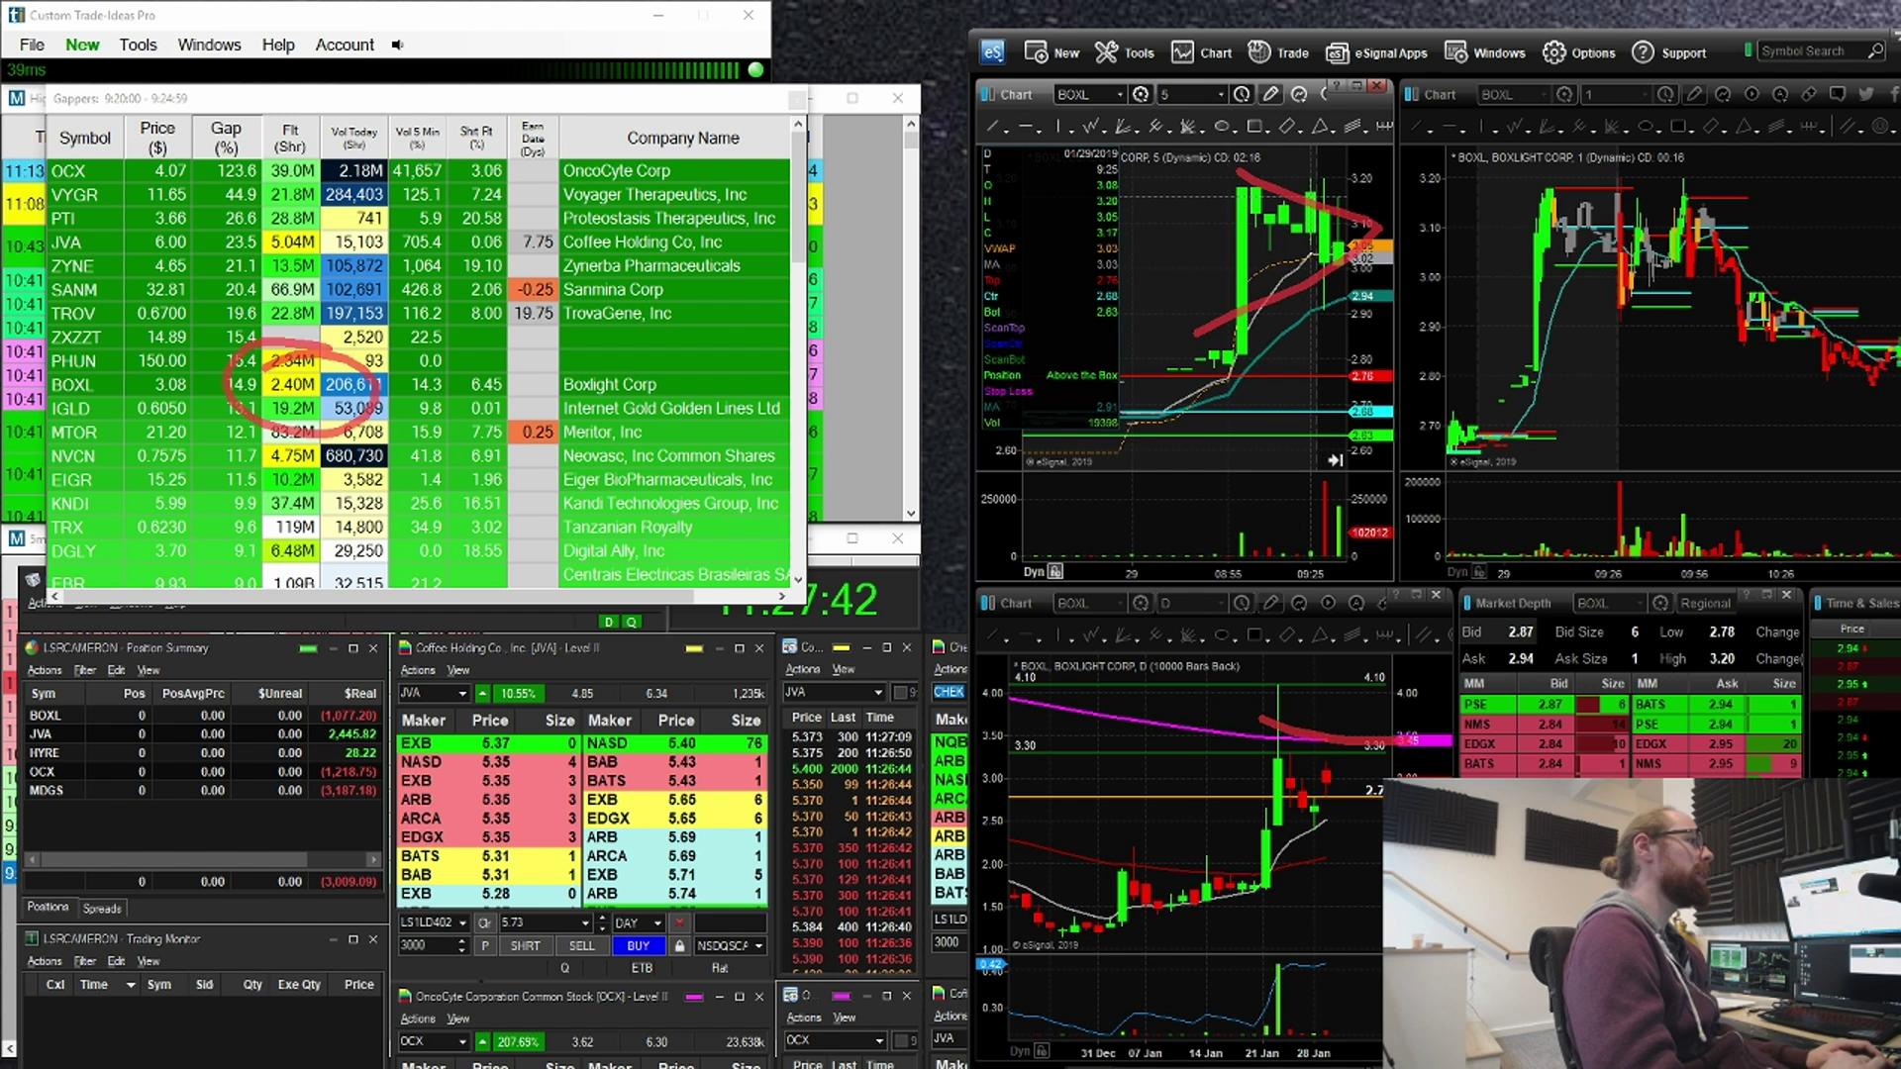
key(alt+Tab)
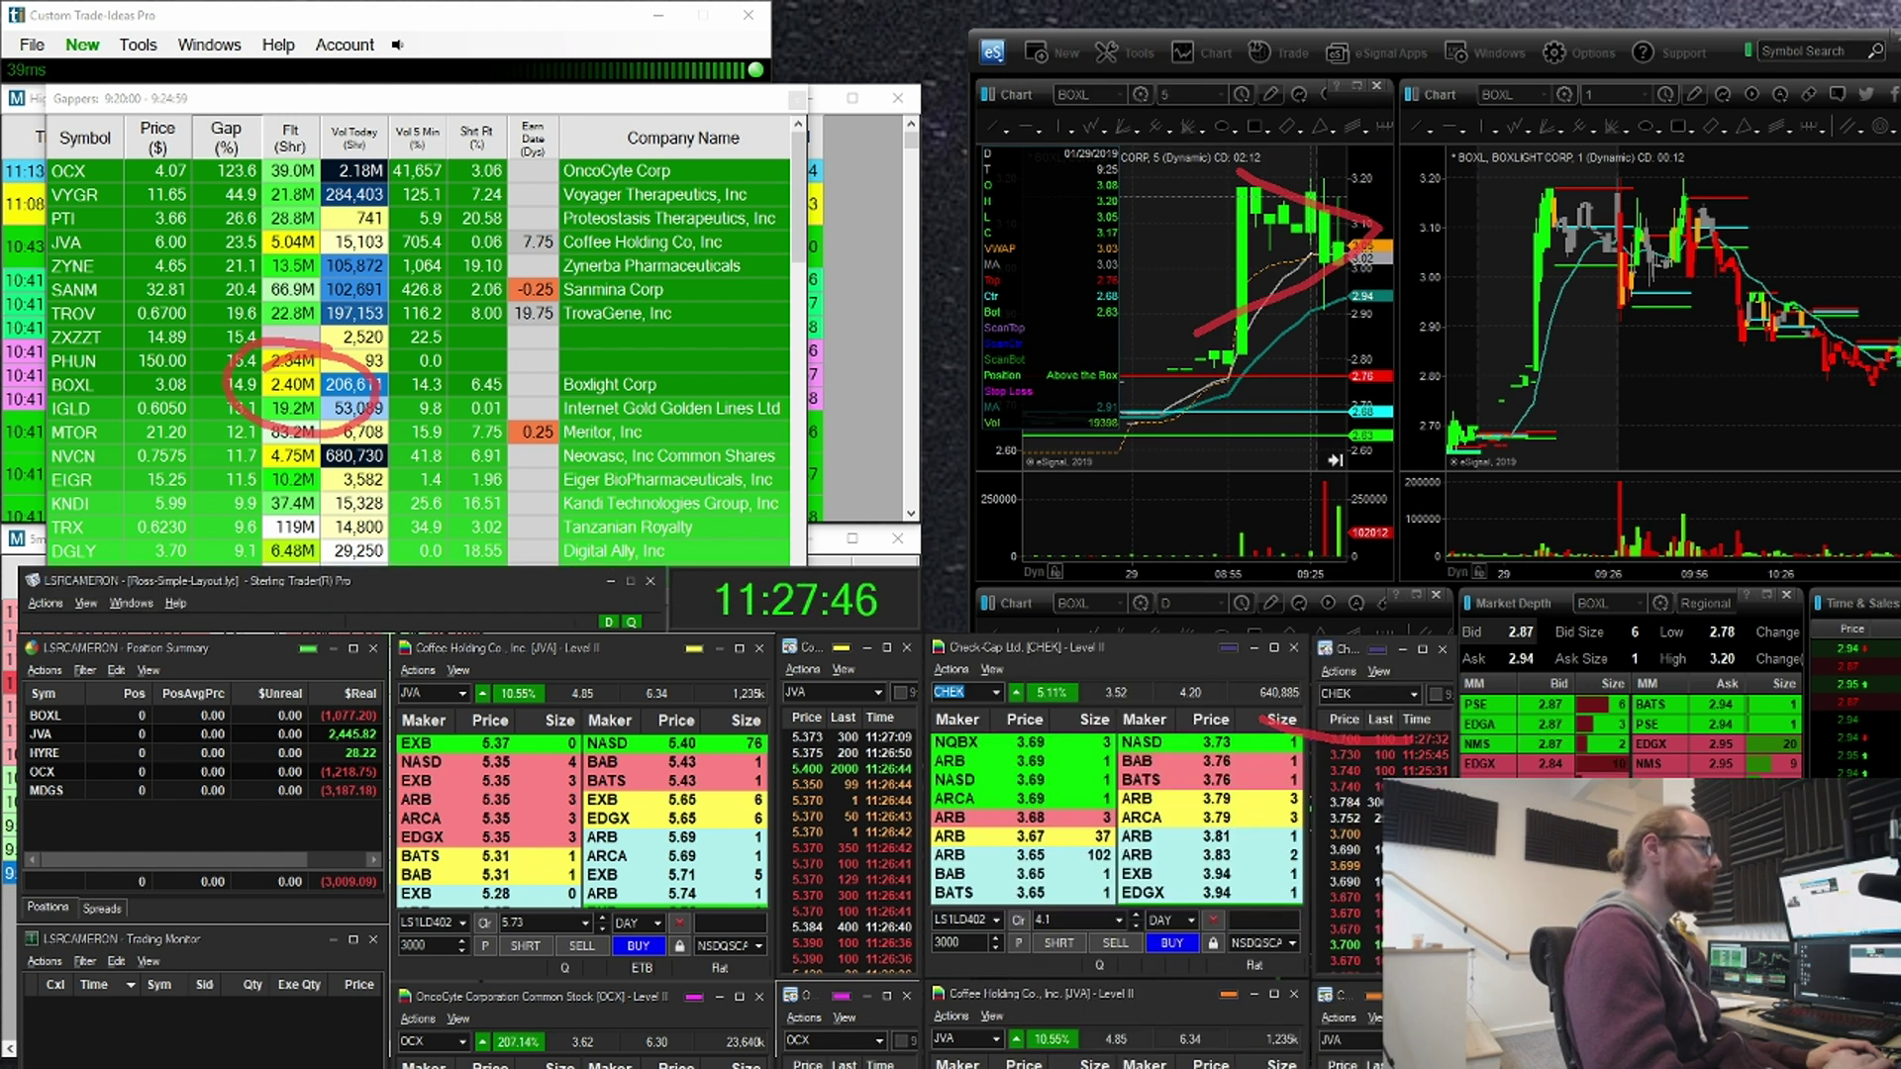
Step: Mark the sell-off around the 9:30 open on BOXL's 1-minute chart, circle BOXL's realized result in the position summary, and clear the marks
drag(1636, 317, 1803, 362)
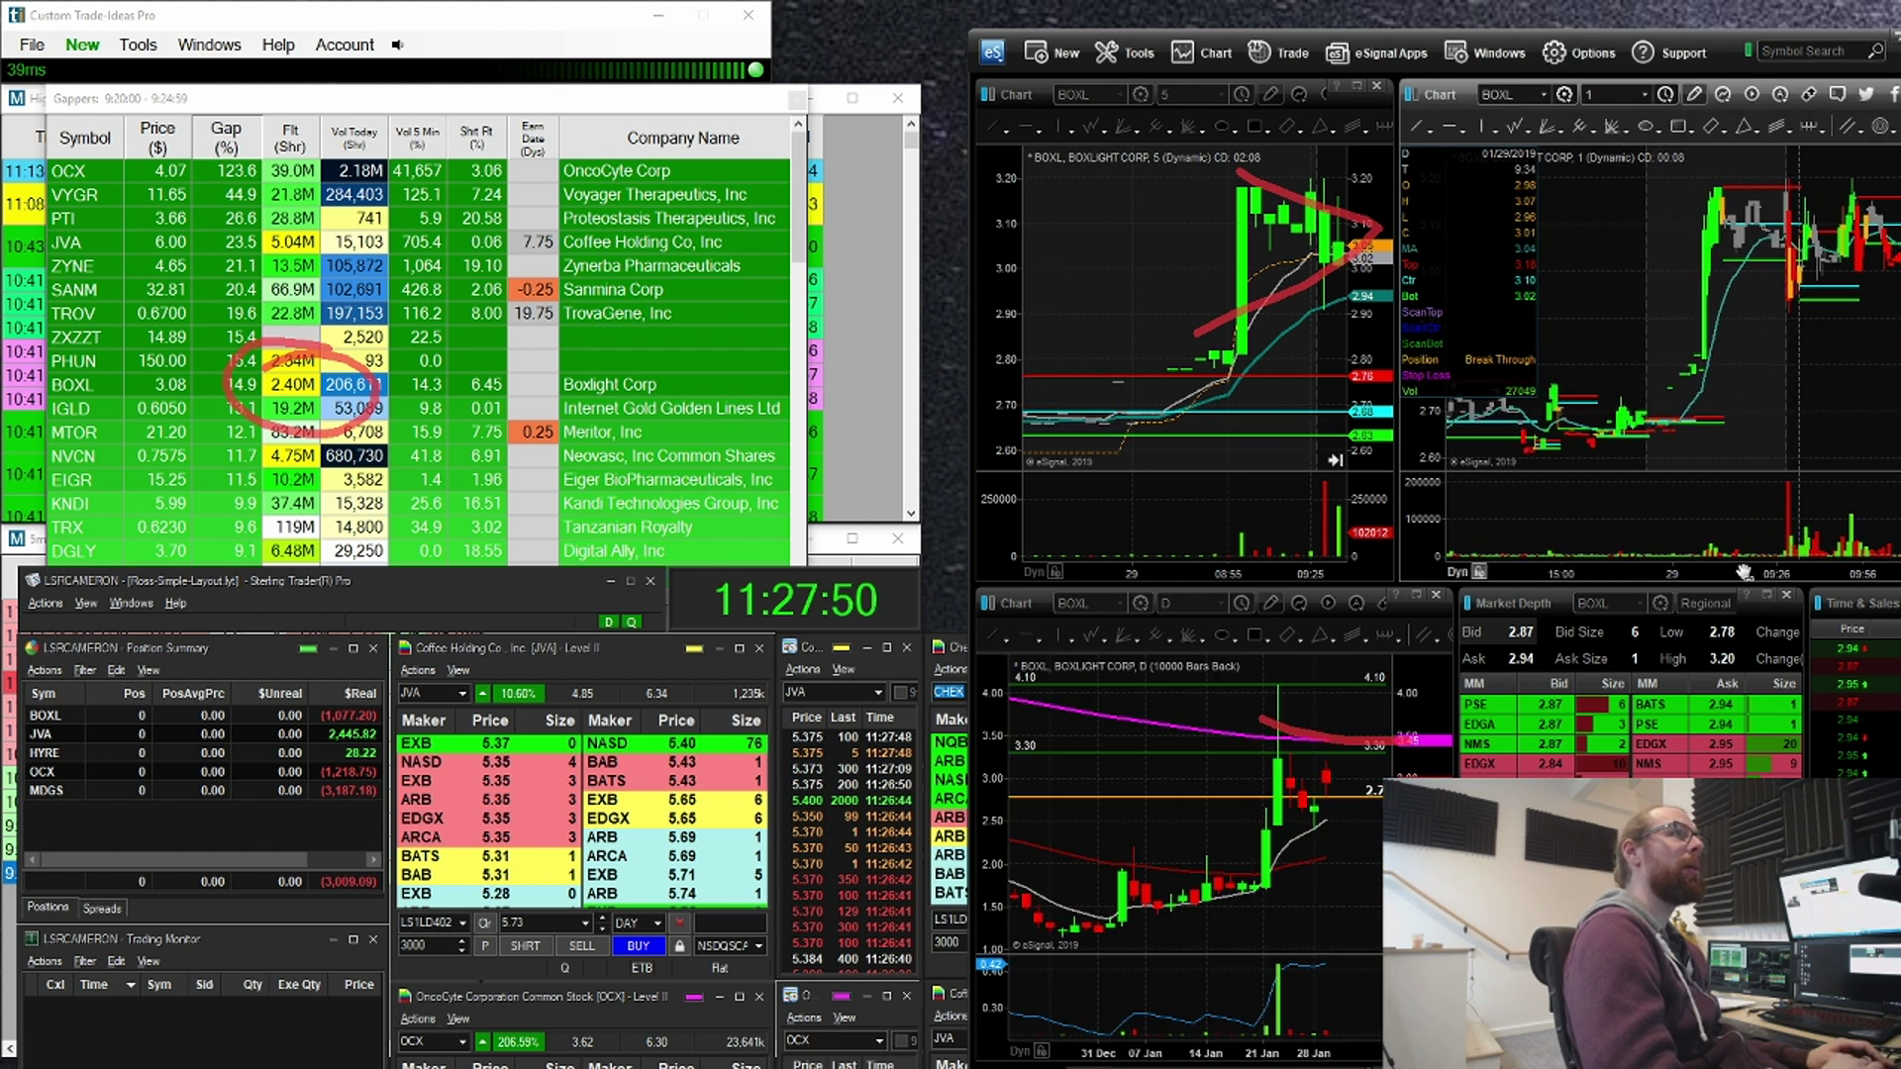
drag(1766, 576, 1701, 568)
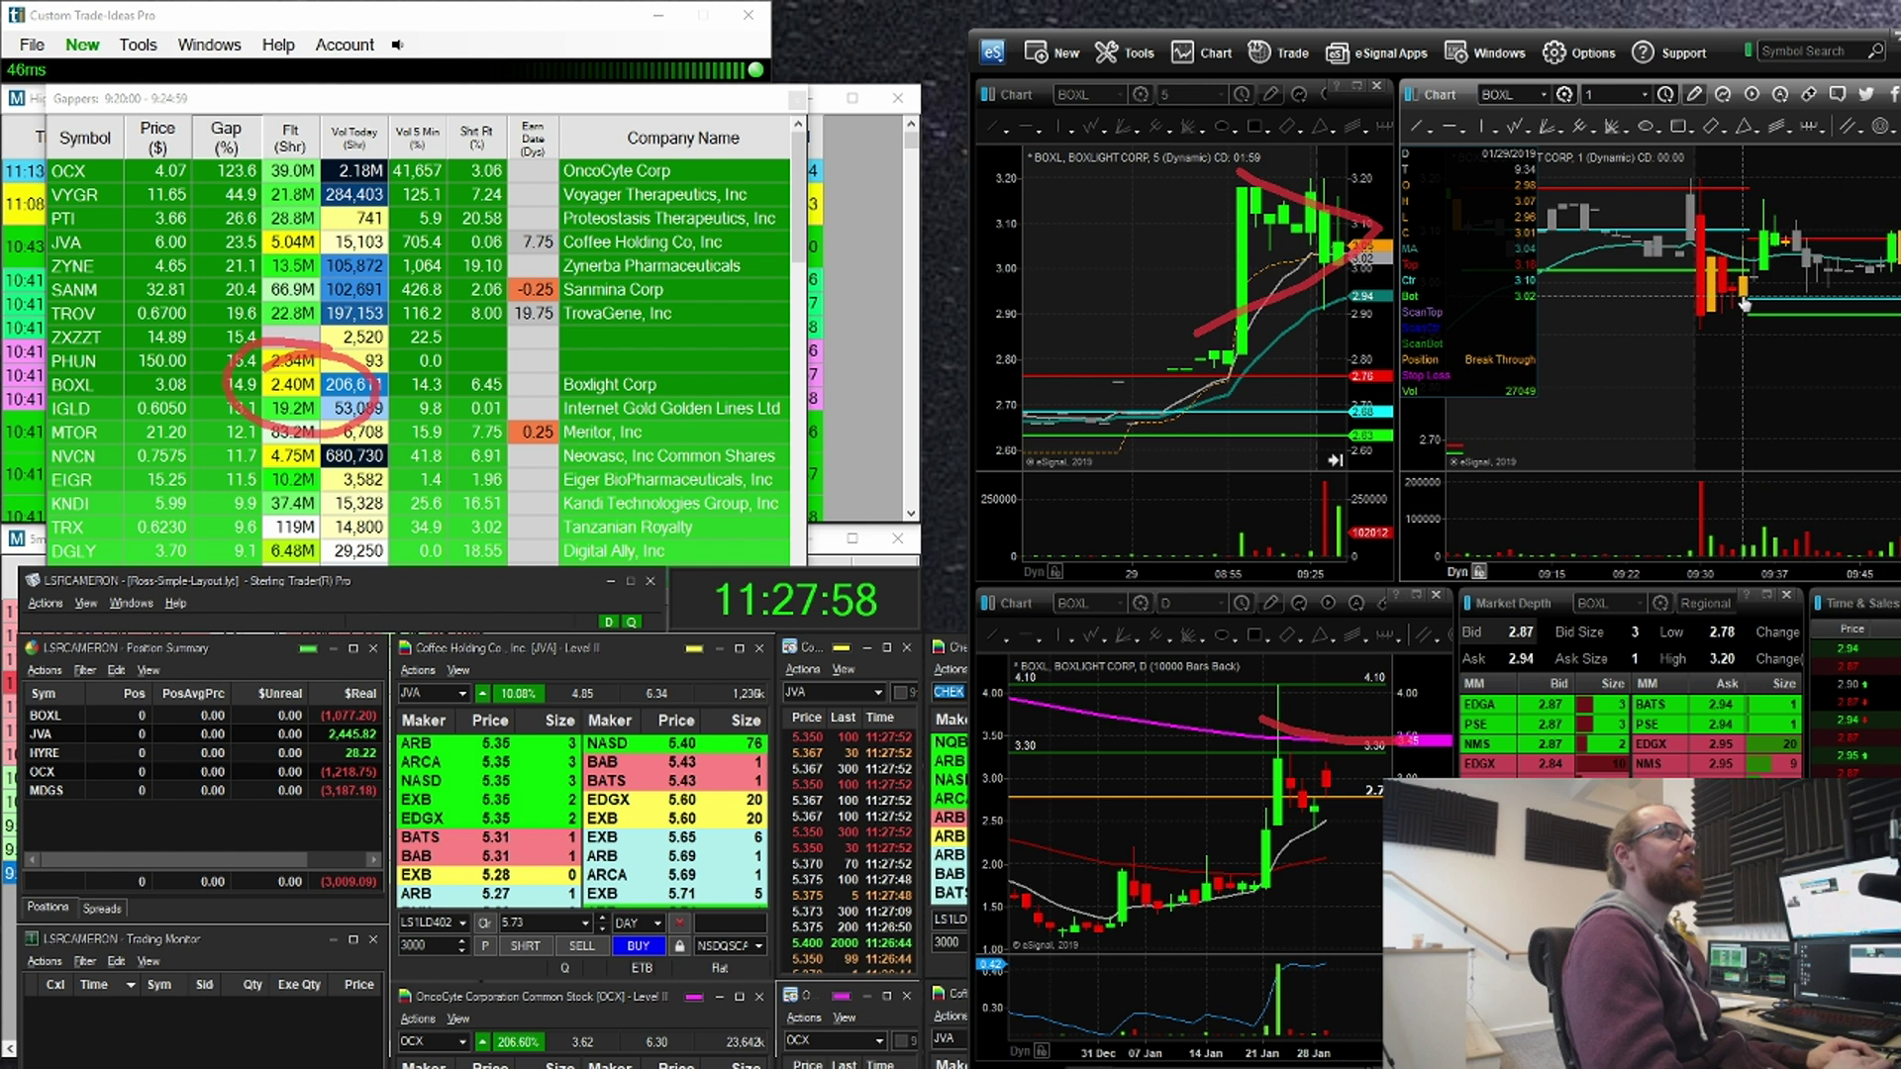
drag(1691, 253, 1781, 261)
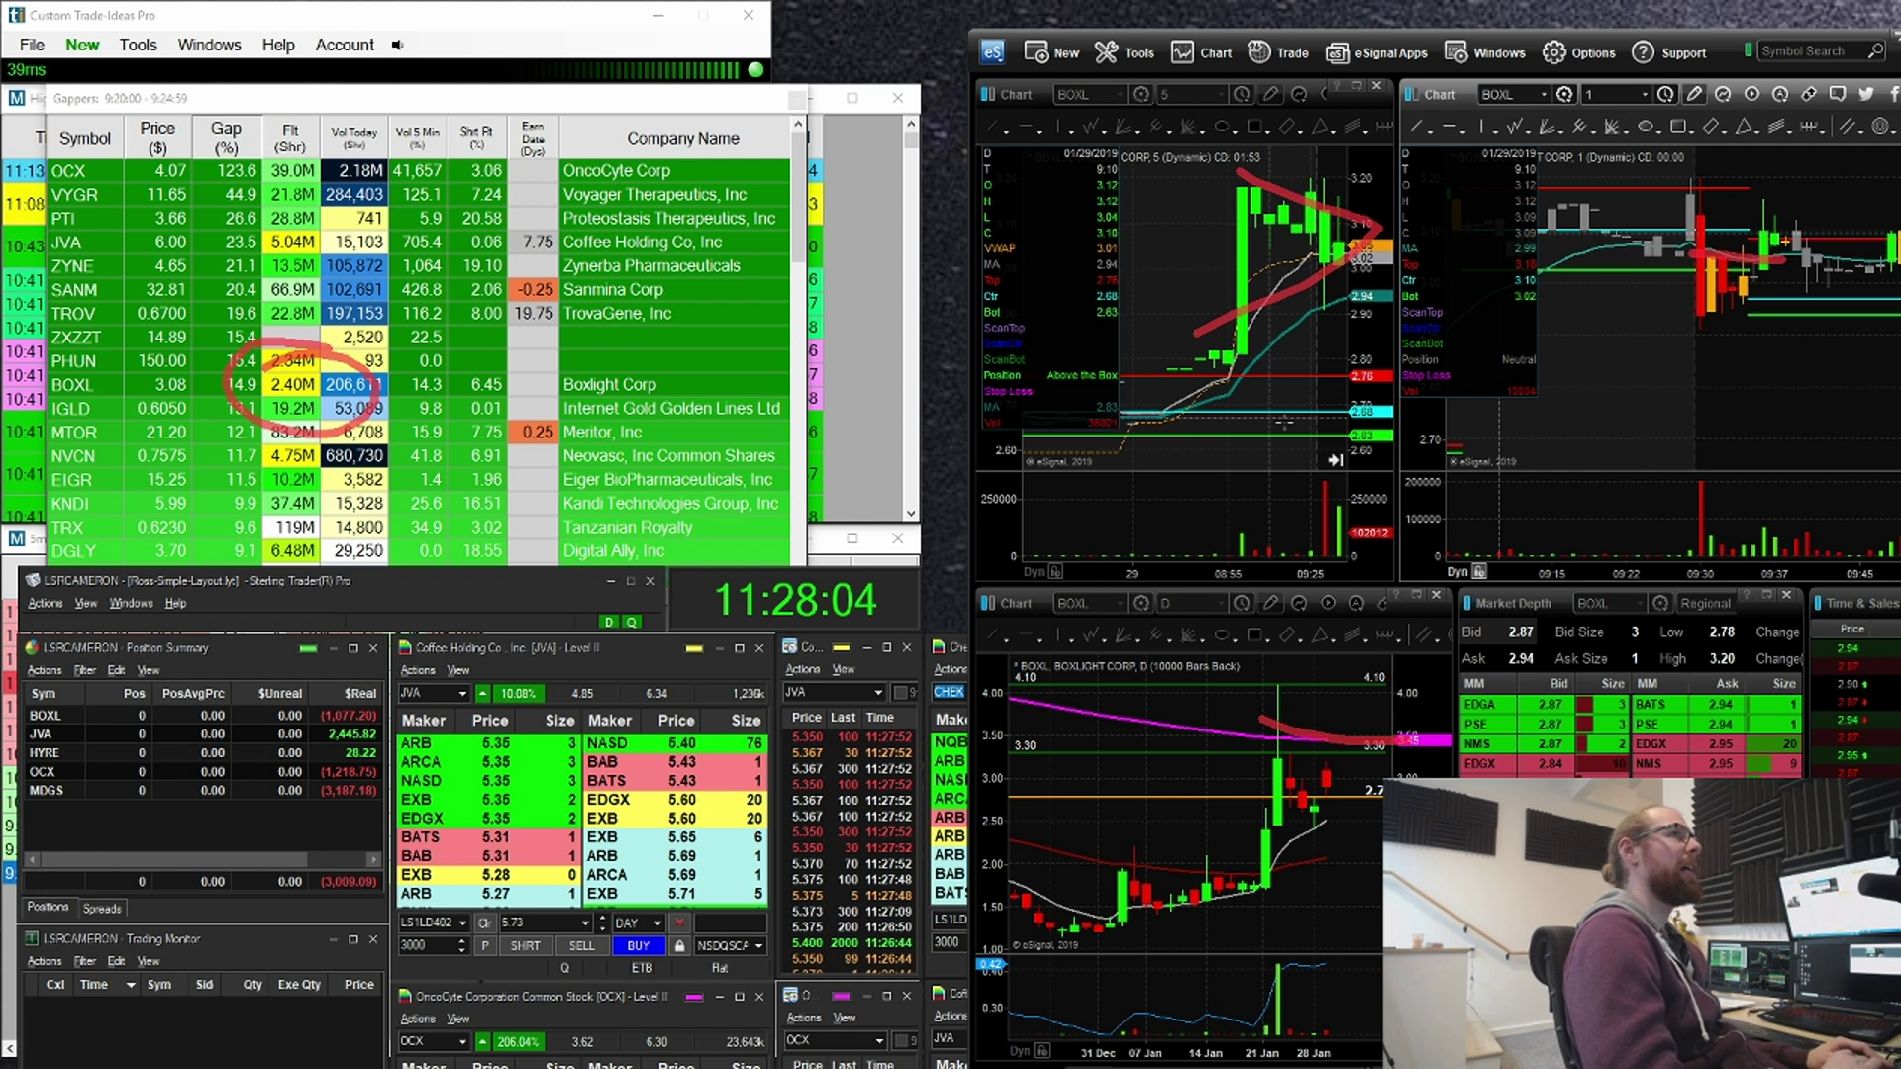
drag(1696, 352, 1759, 260)
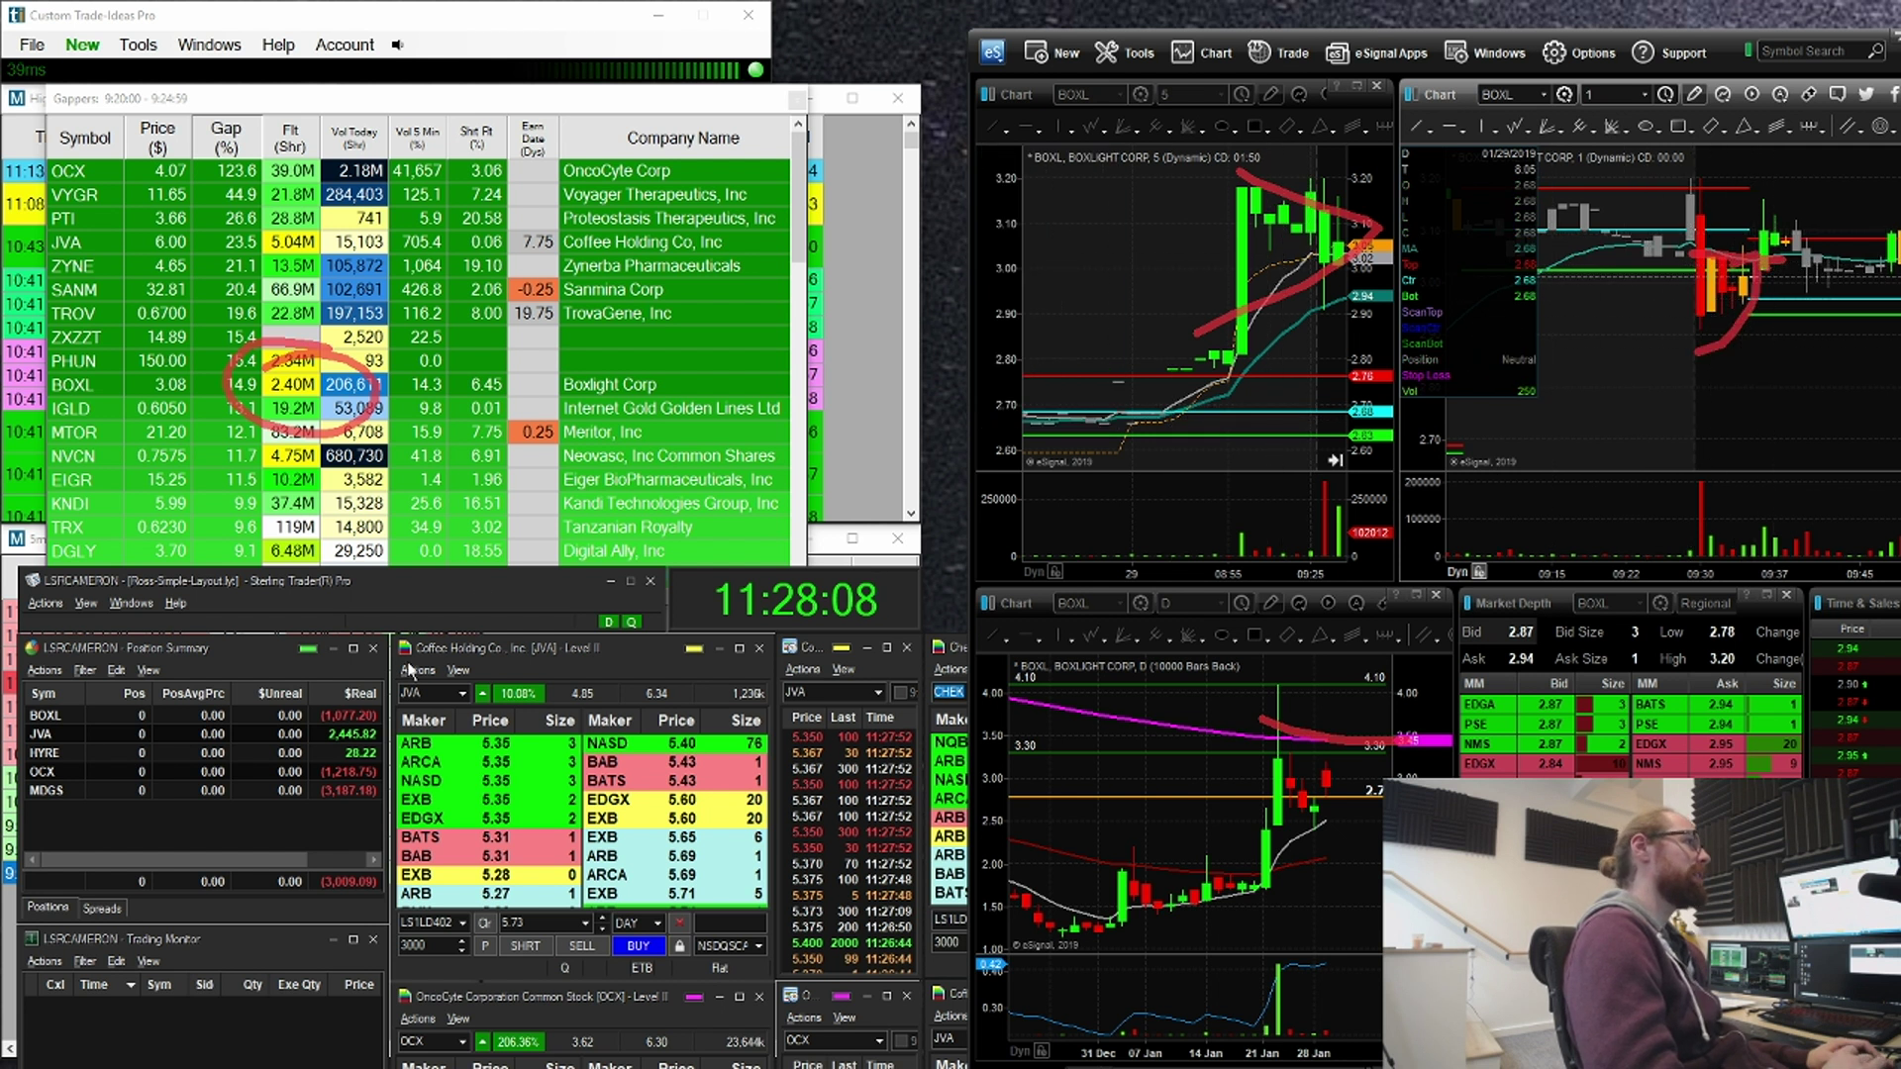
drag(265, 677, 320, 696)
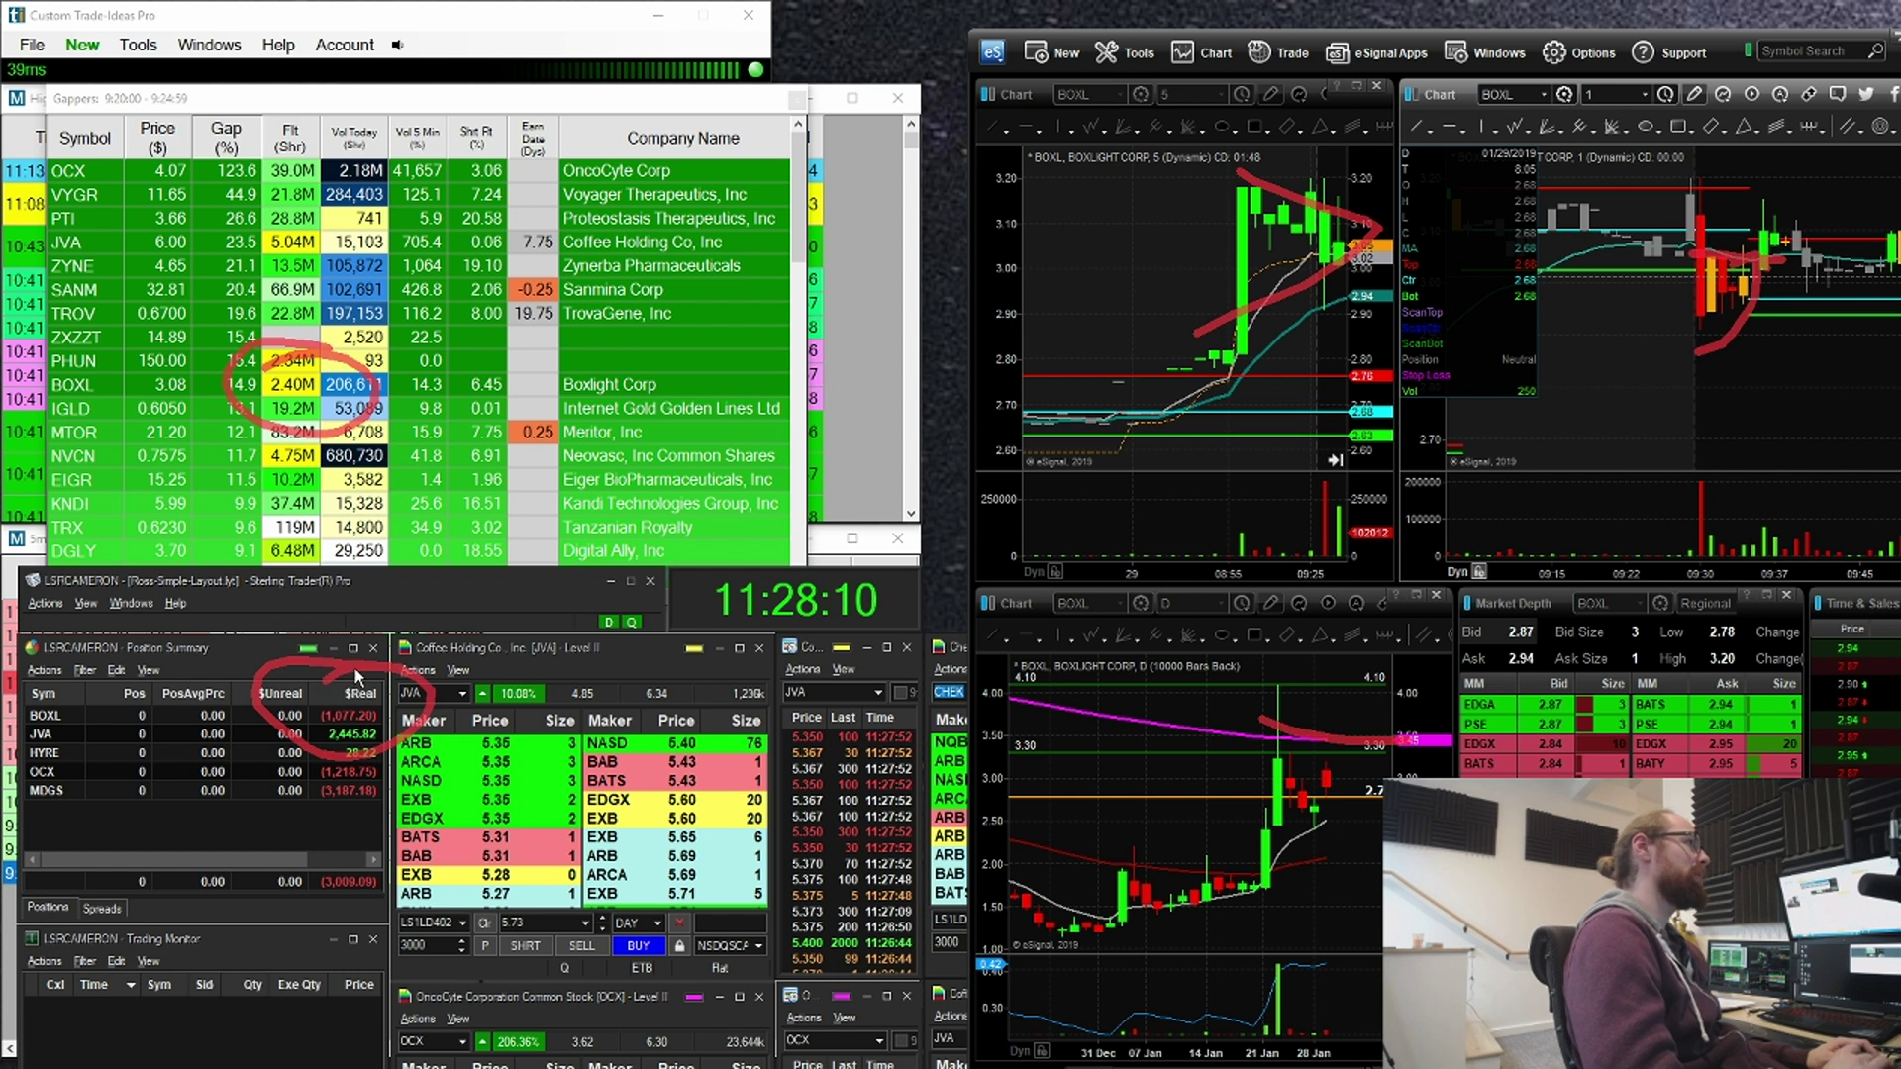
key(Escape)
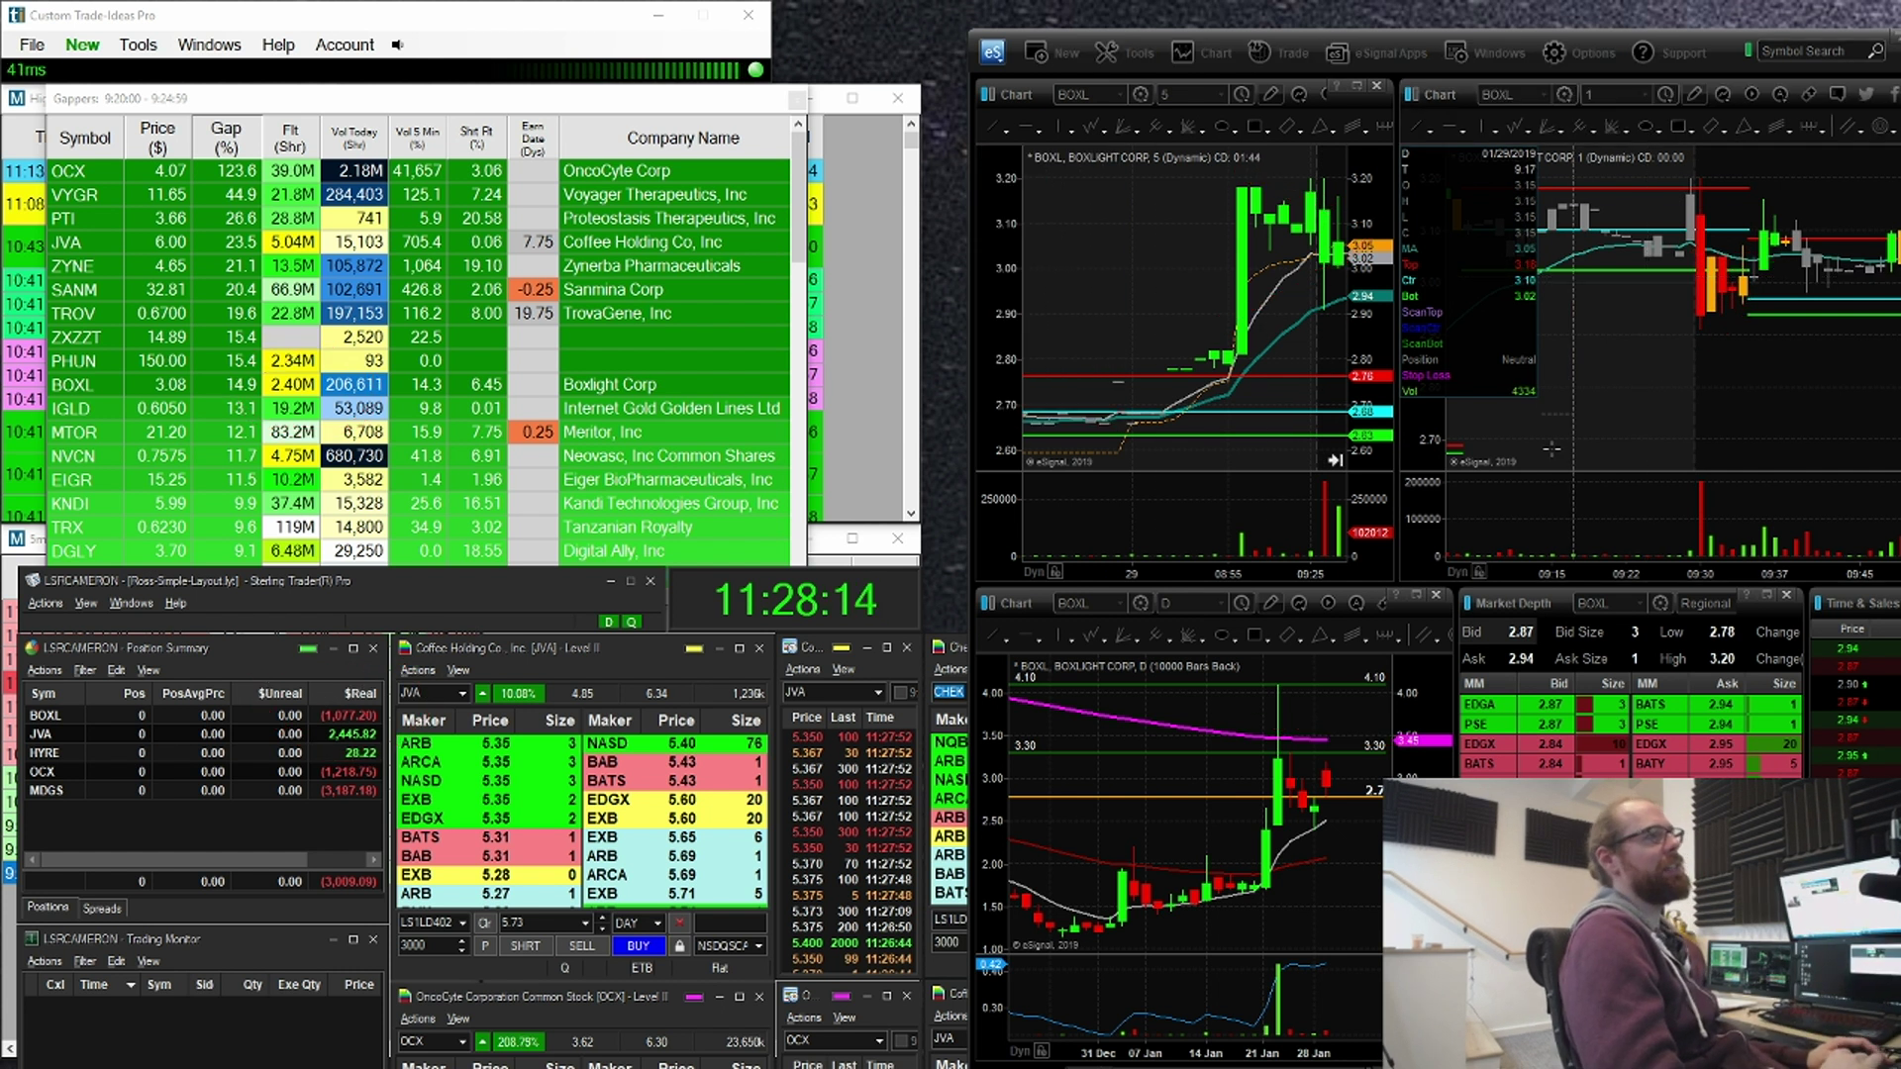
Step: Show BOXL's 1-minute chart from about 9:02 to 9:41, mark the high near the 9:30 open and erase the mark
drag(1527, 561, 1742, 556)
drag(1791, 331, 1724, 331)
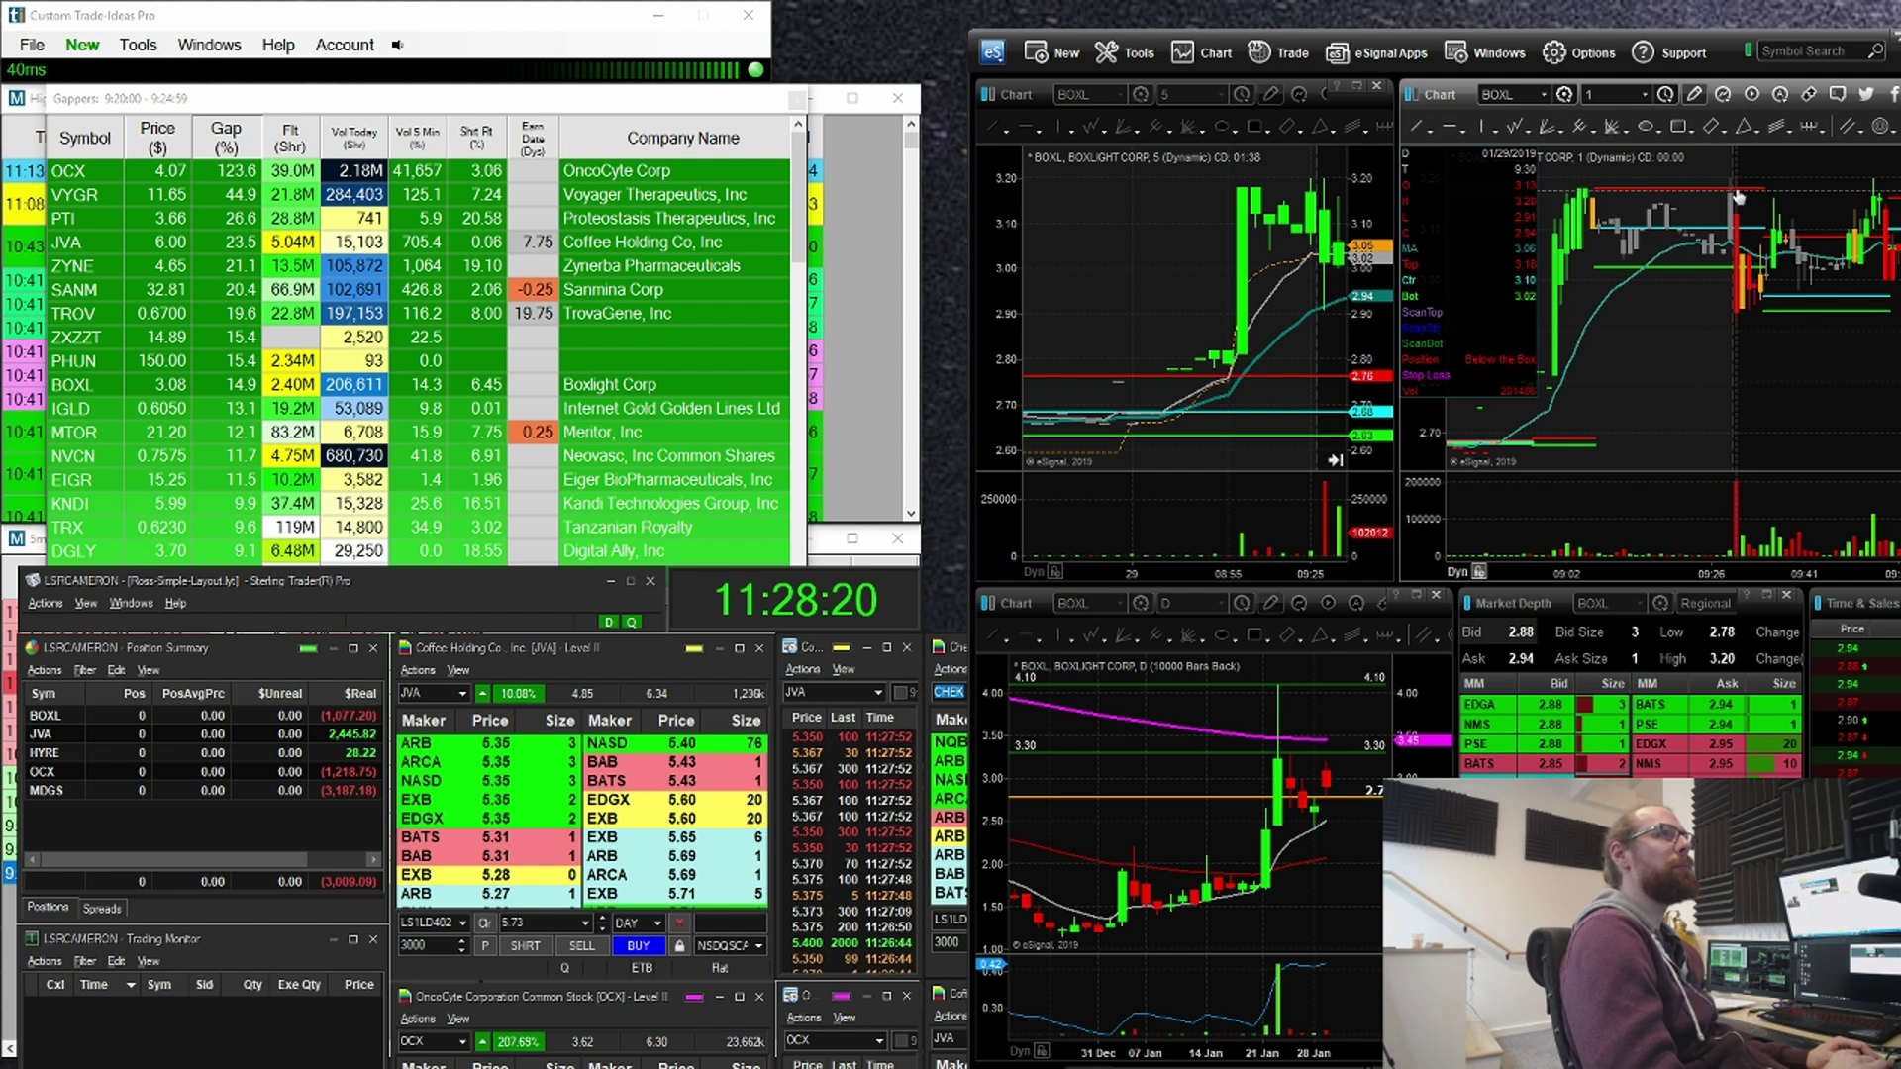
mouse_move(1720, 180)
mouse_down()
mouse_move(1738, 187)
mouse_move(1659, 169)
mouse_move(1810, 172)
mouse_move(1731, 198)
mouse_up()
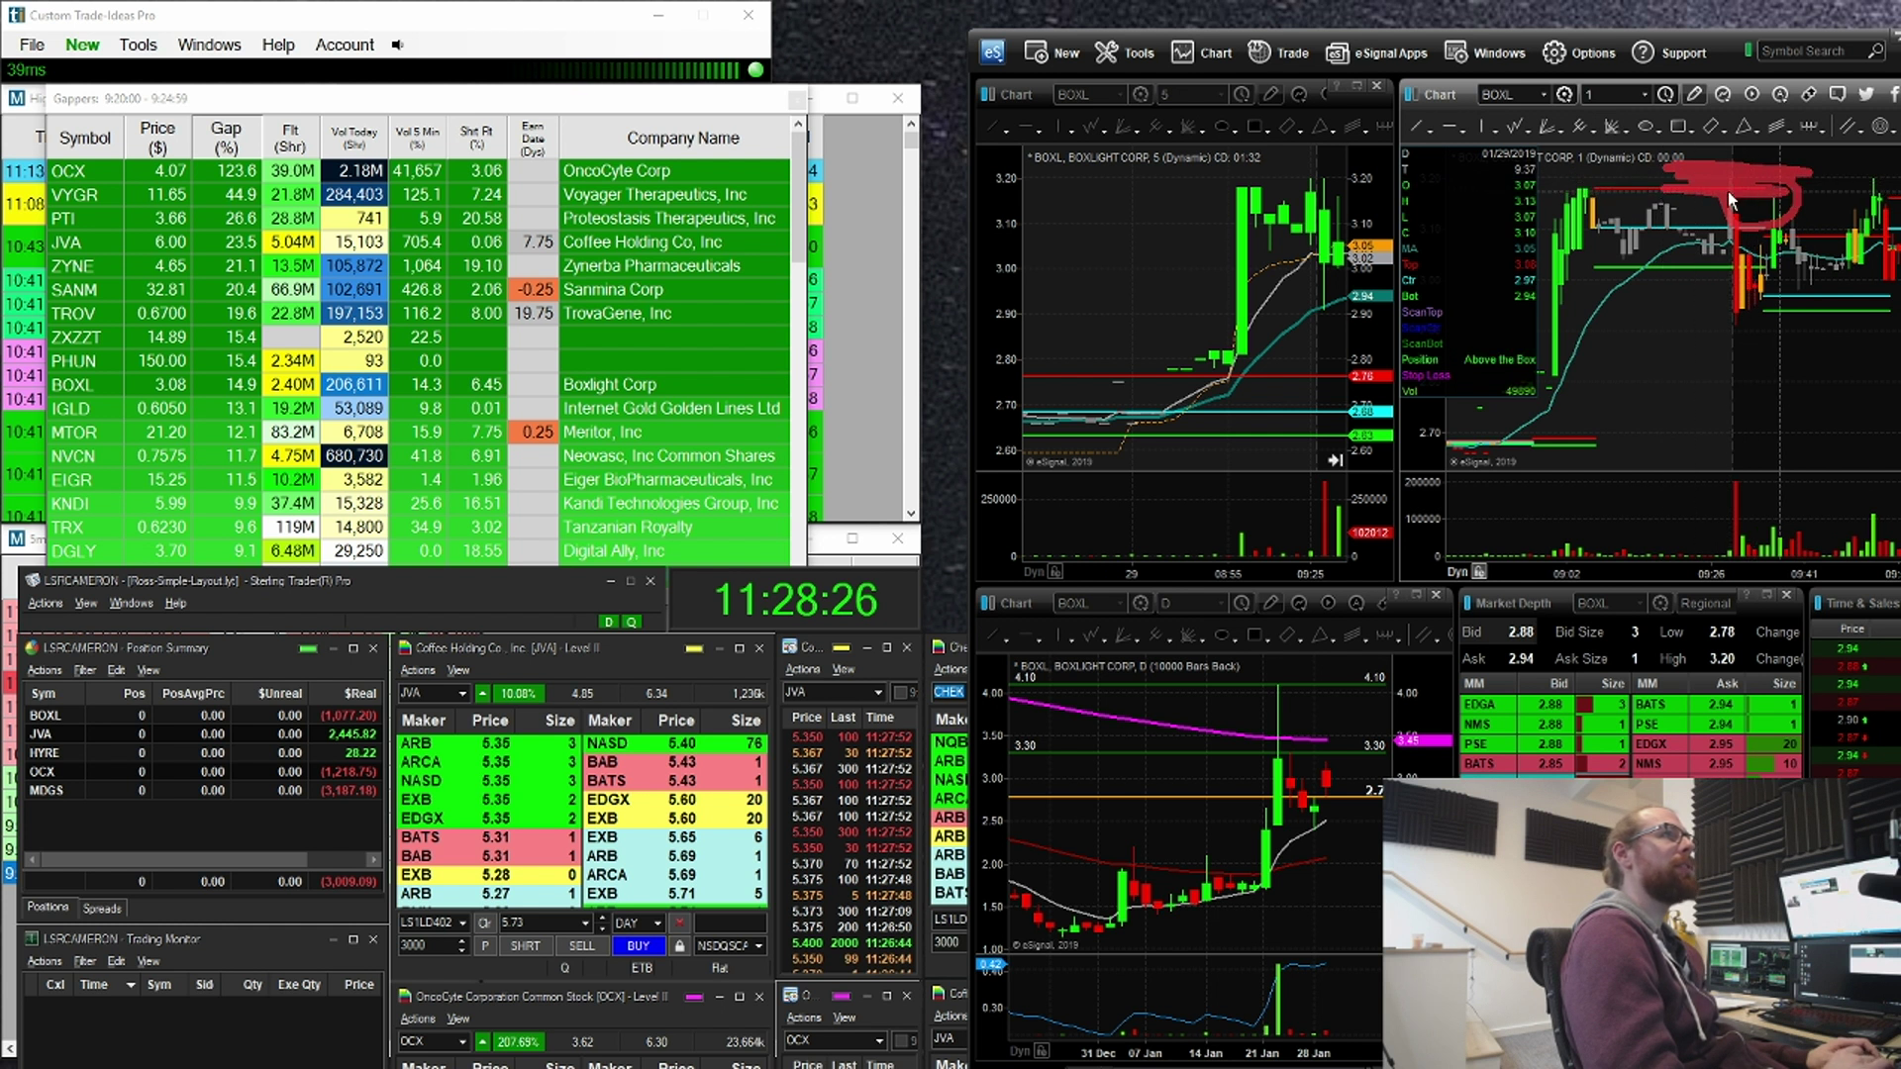
key(Escape)
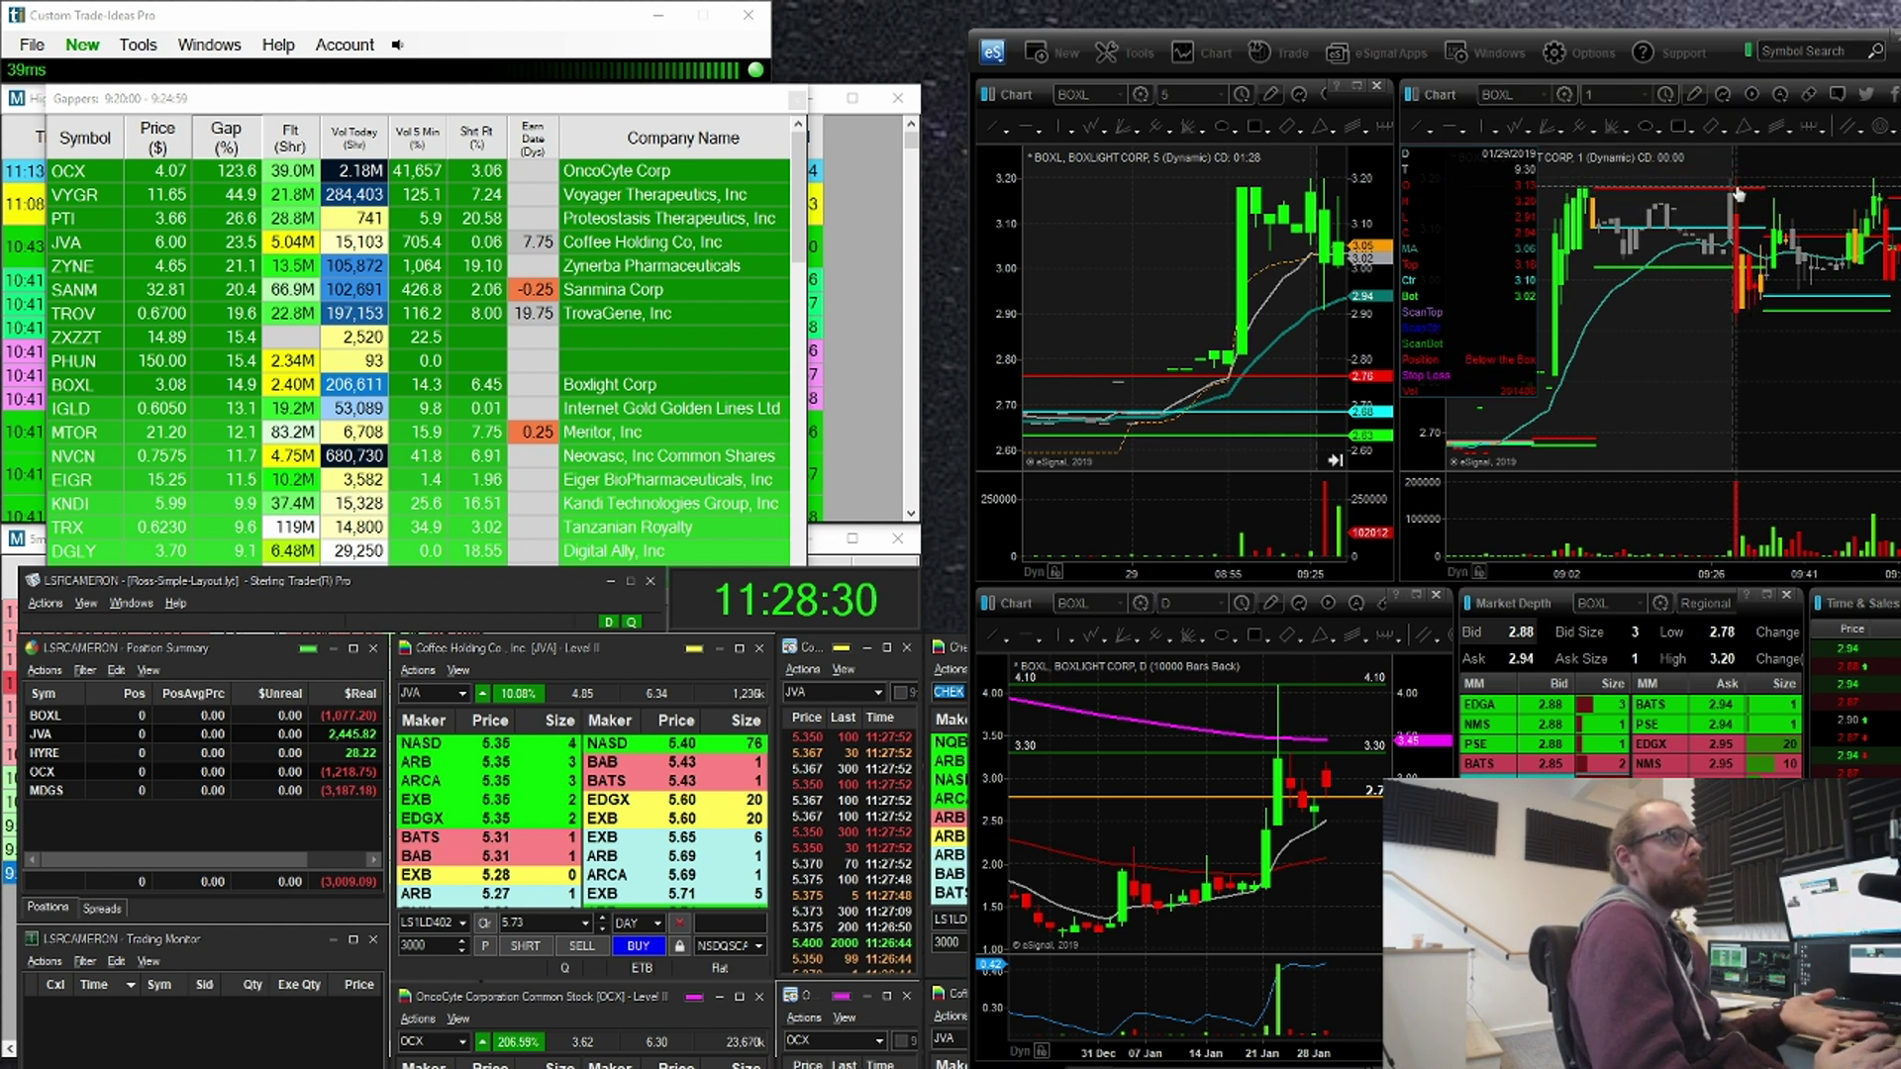
drag(1302, 277, 1237, 297)
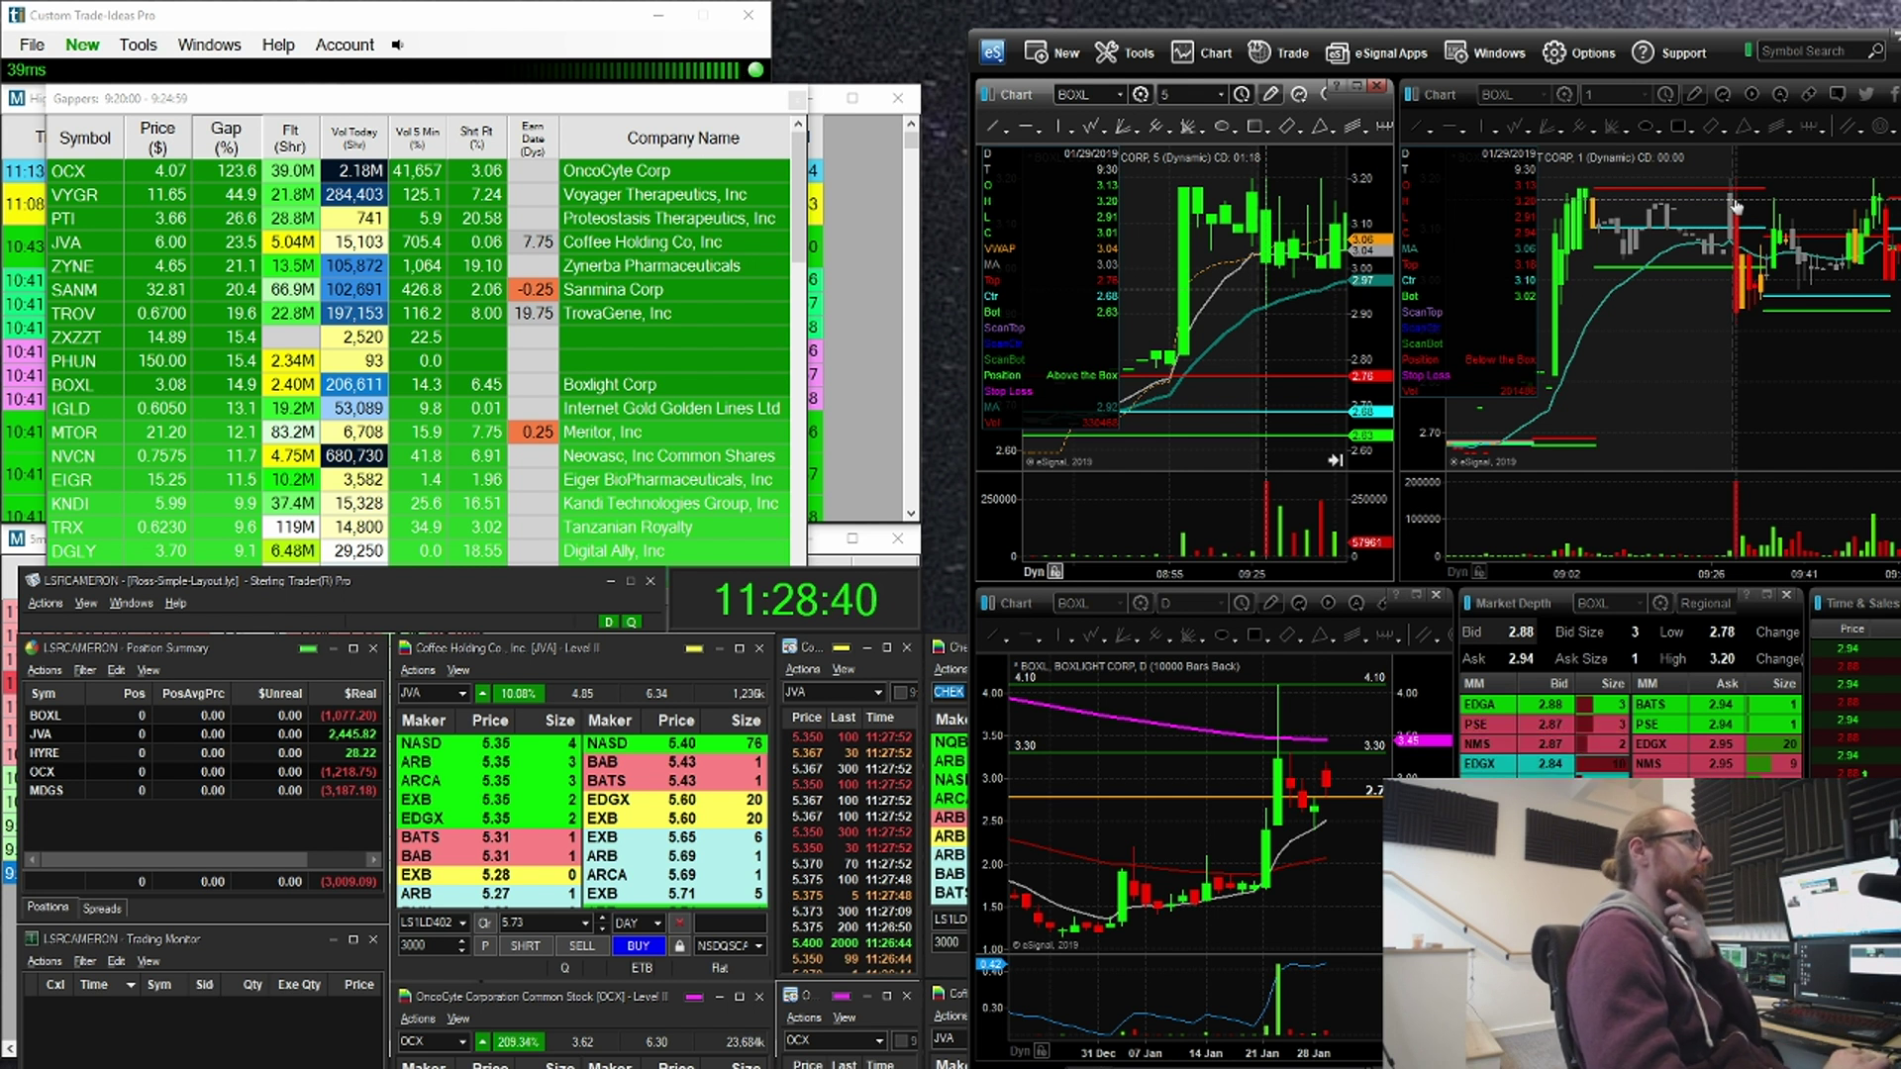
Step: Load JVA in the linked charts and bring its 1-minute chart to the action from about 9:23 to 9:37
click(1714, 293)
text(jva)
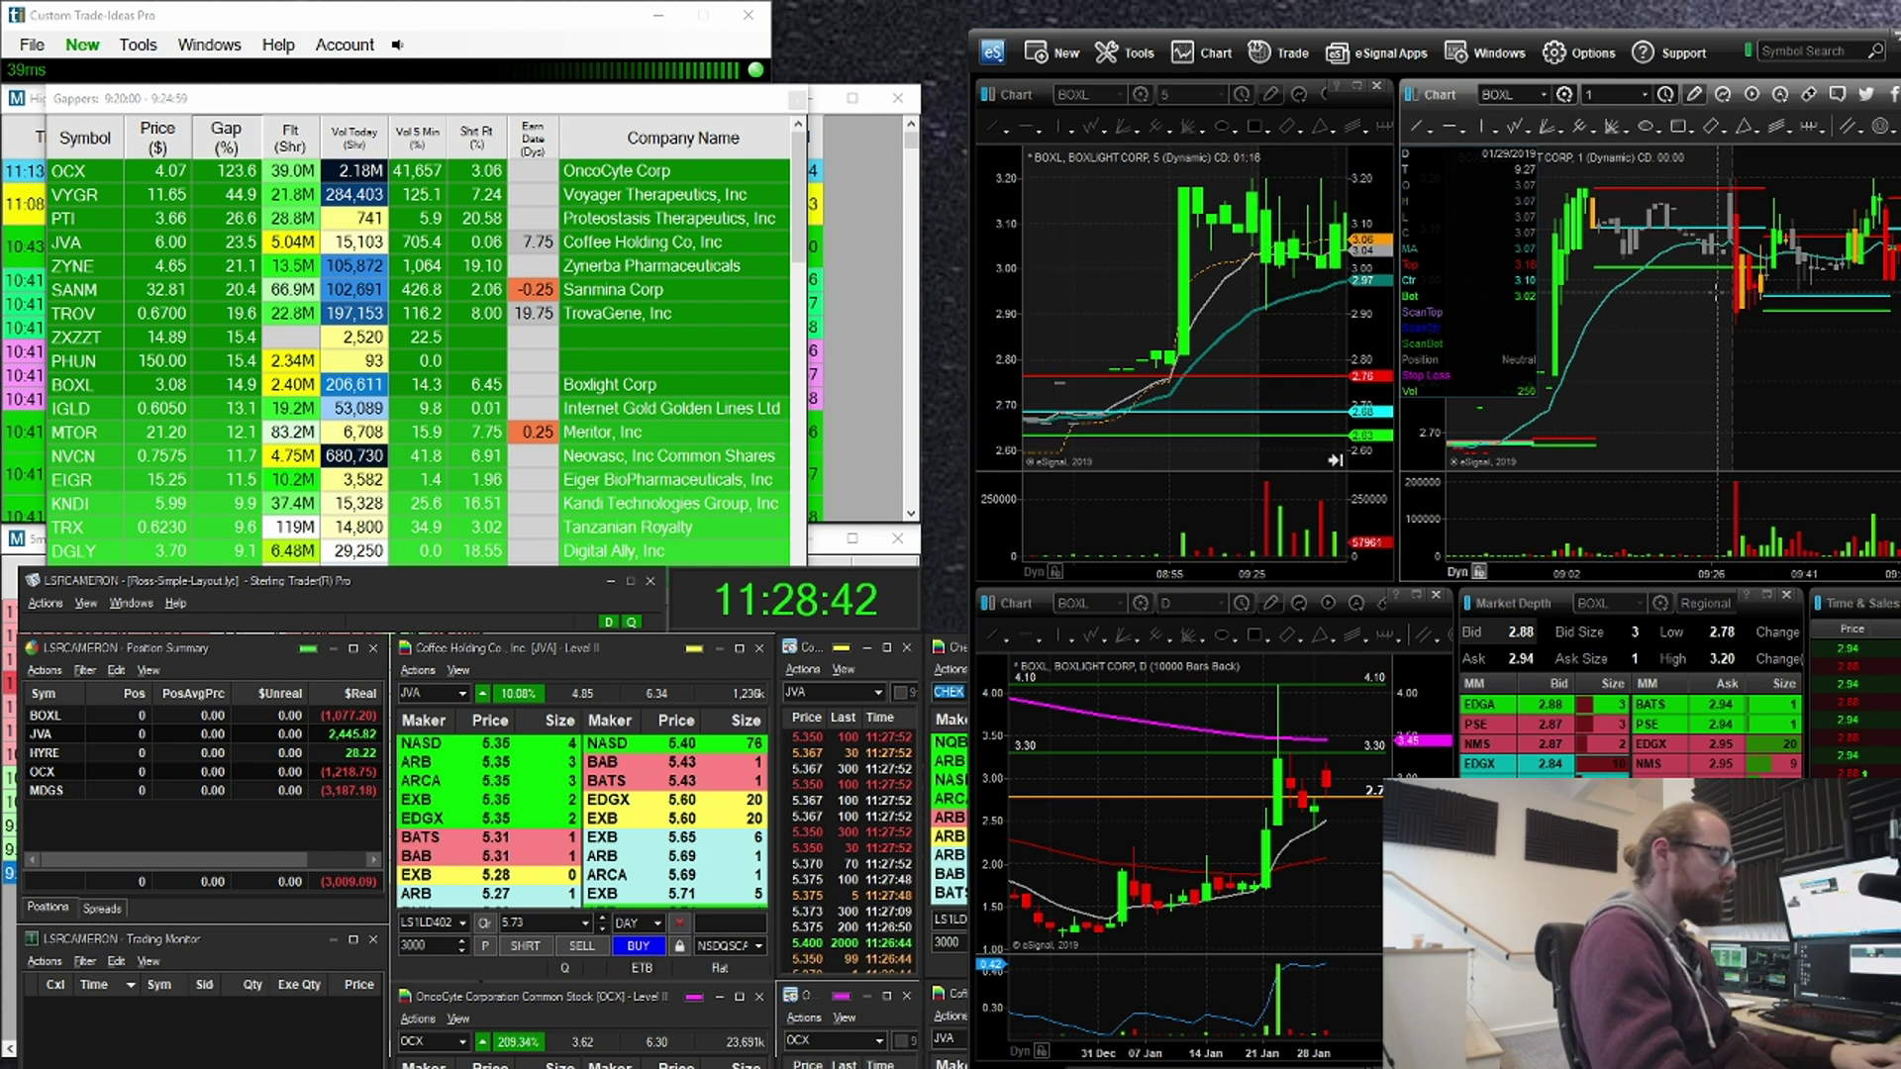
key(Return)
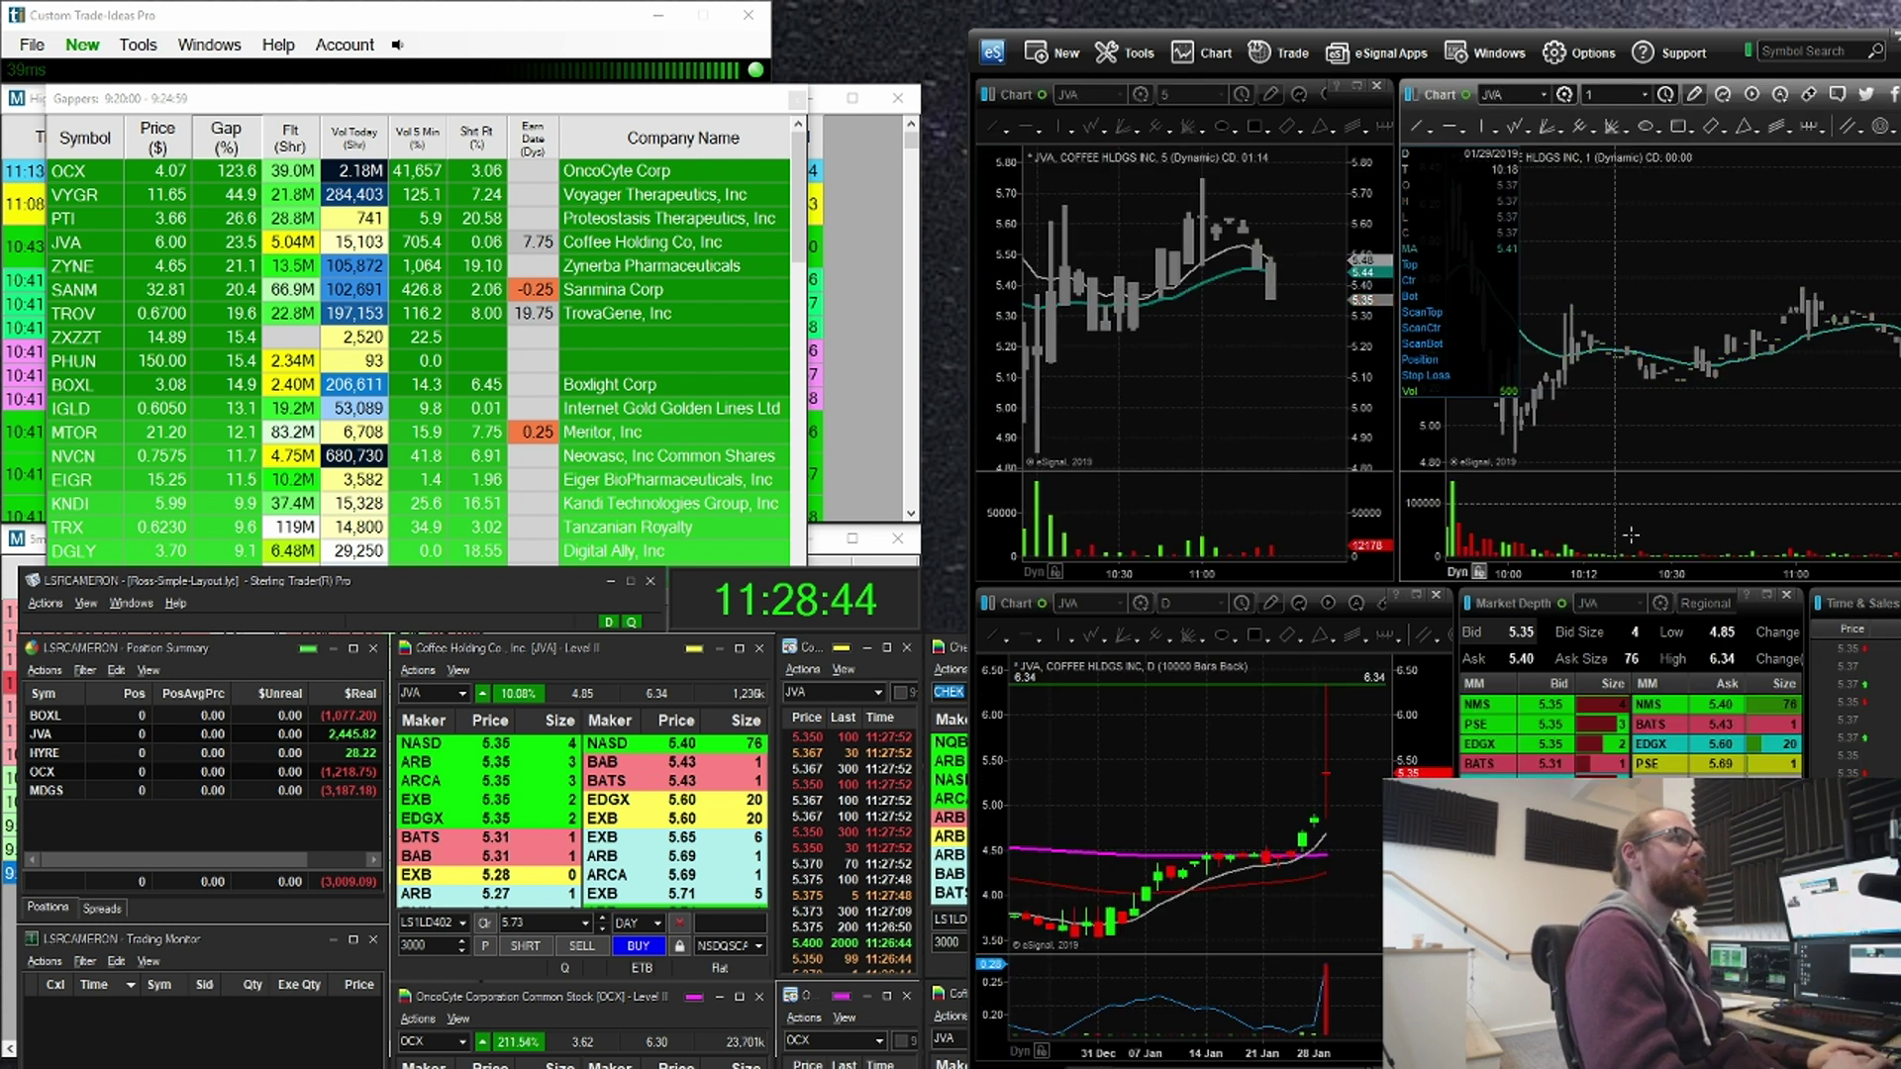
drag(1611, 556, 1879, 476)
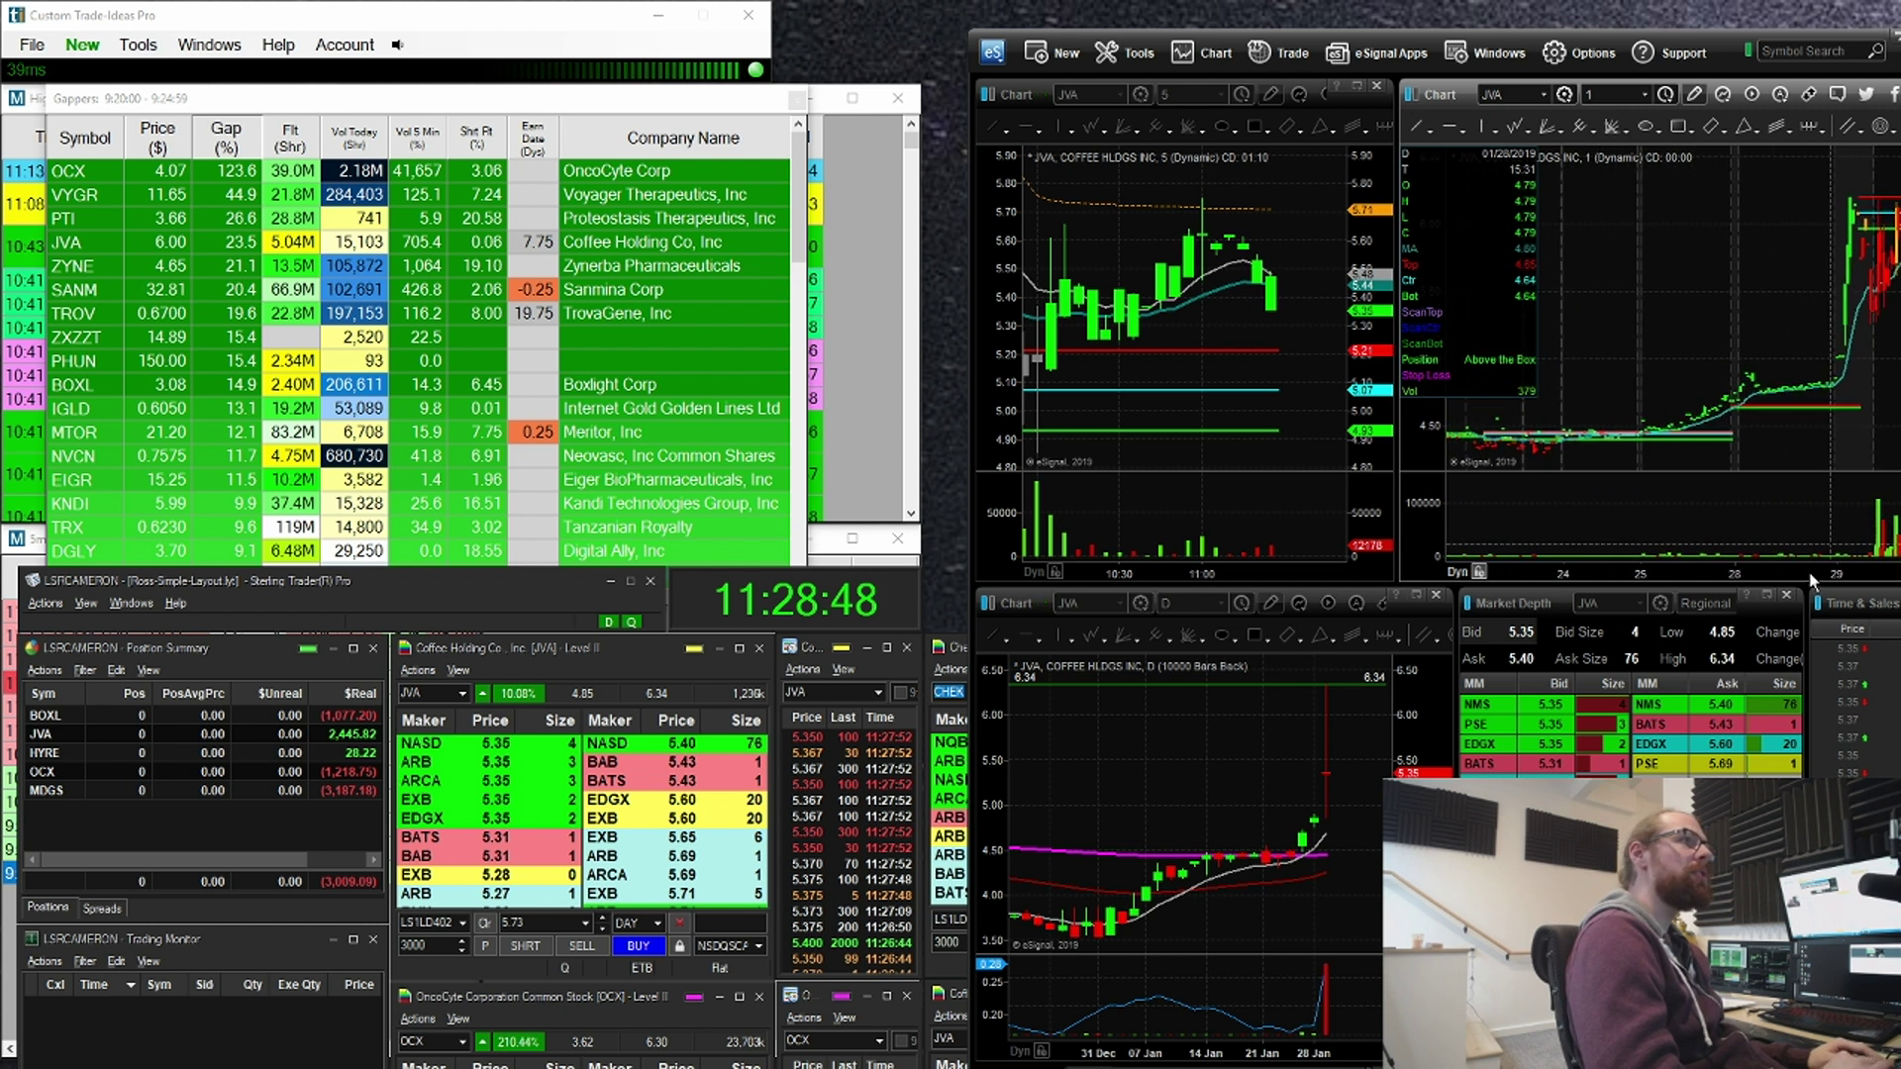
drag(1809, 579, 1476, 534)
drag(1868, 446, 1811, 439)
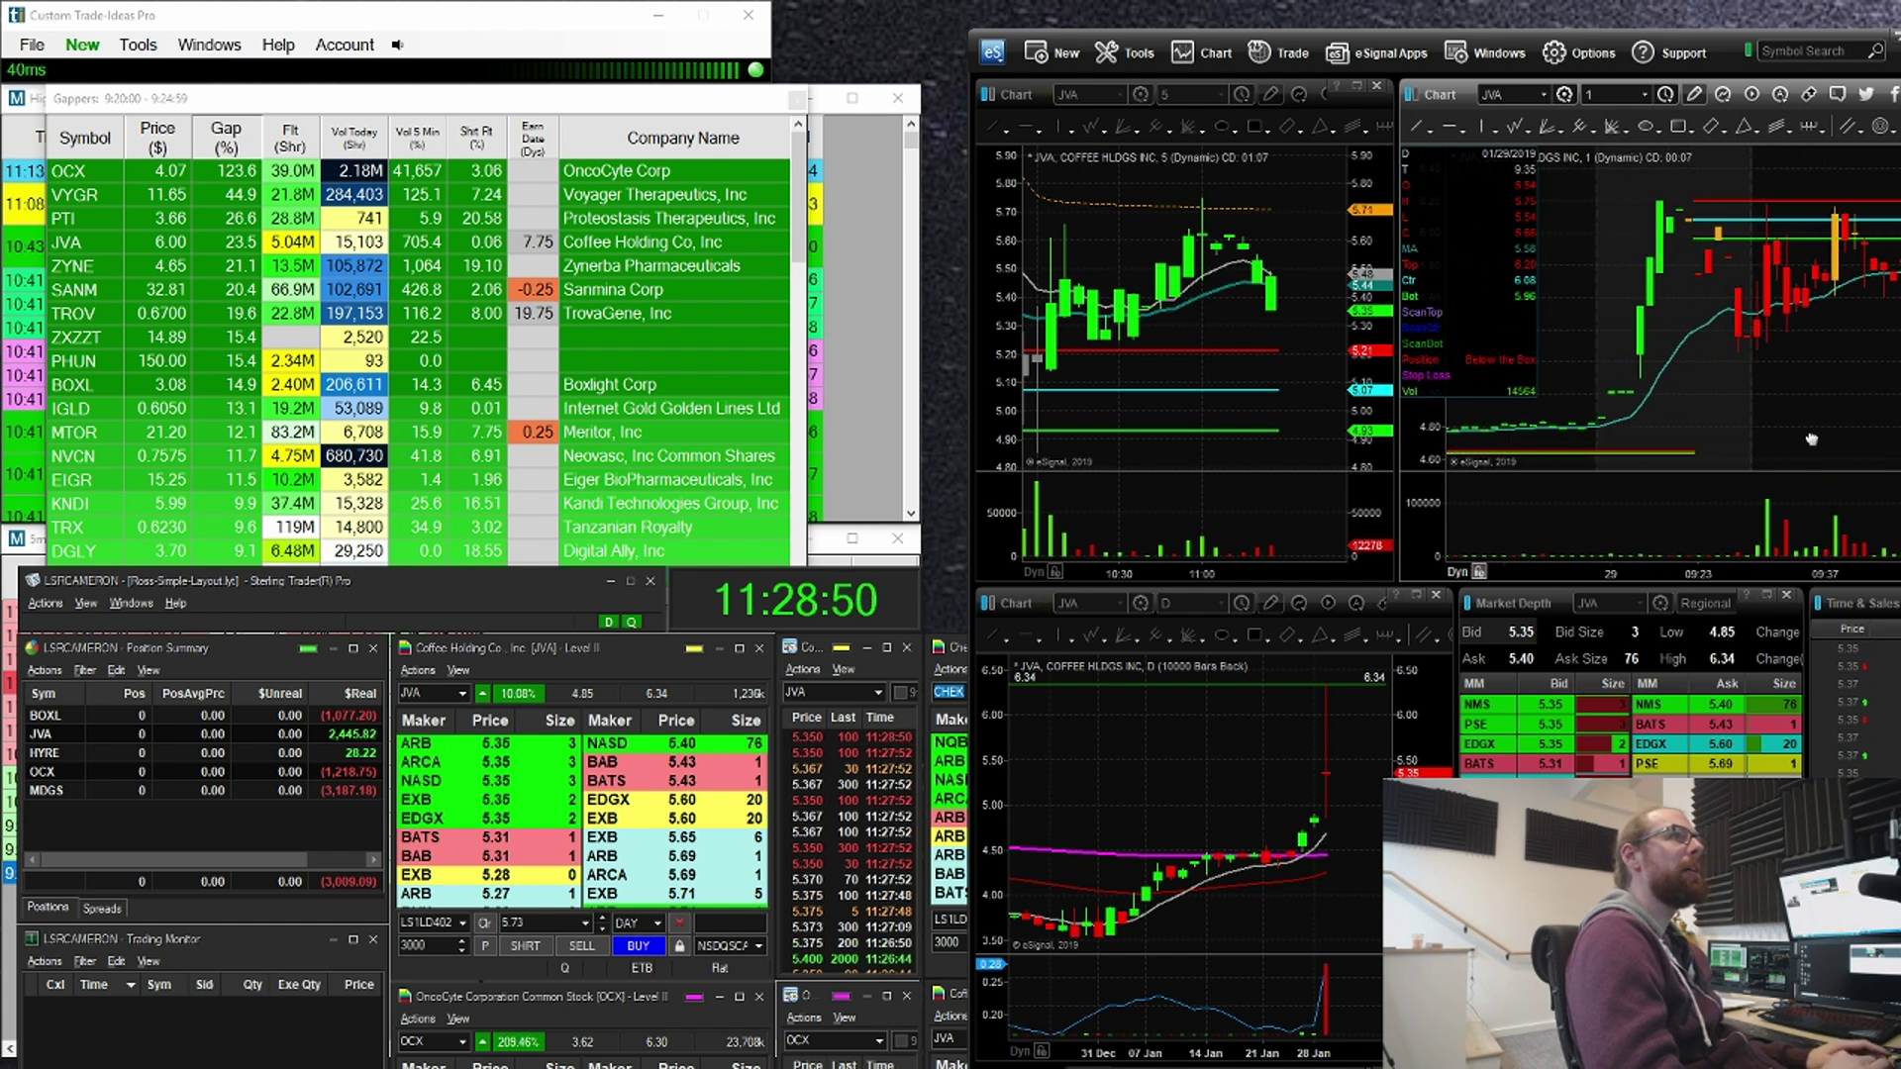
scroll(1812, 438, up, 3)
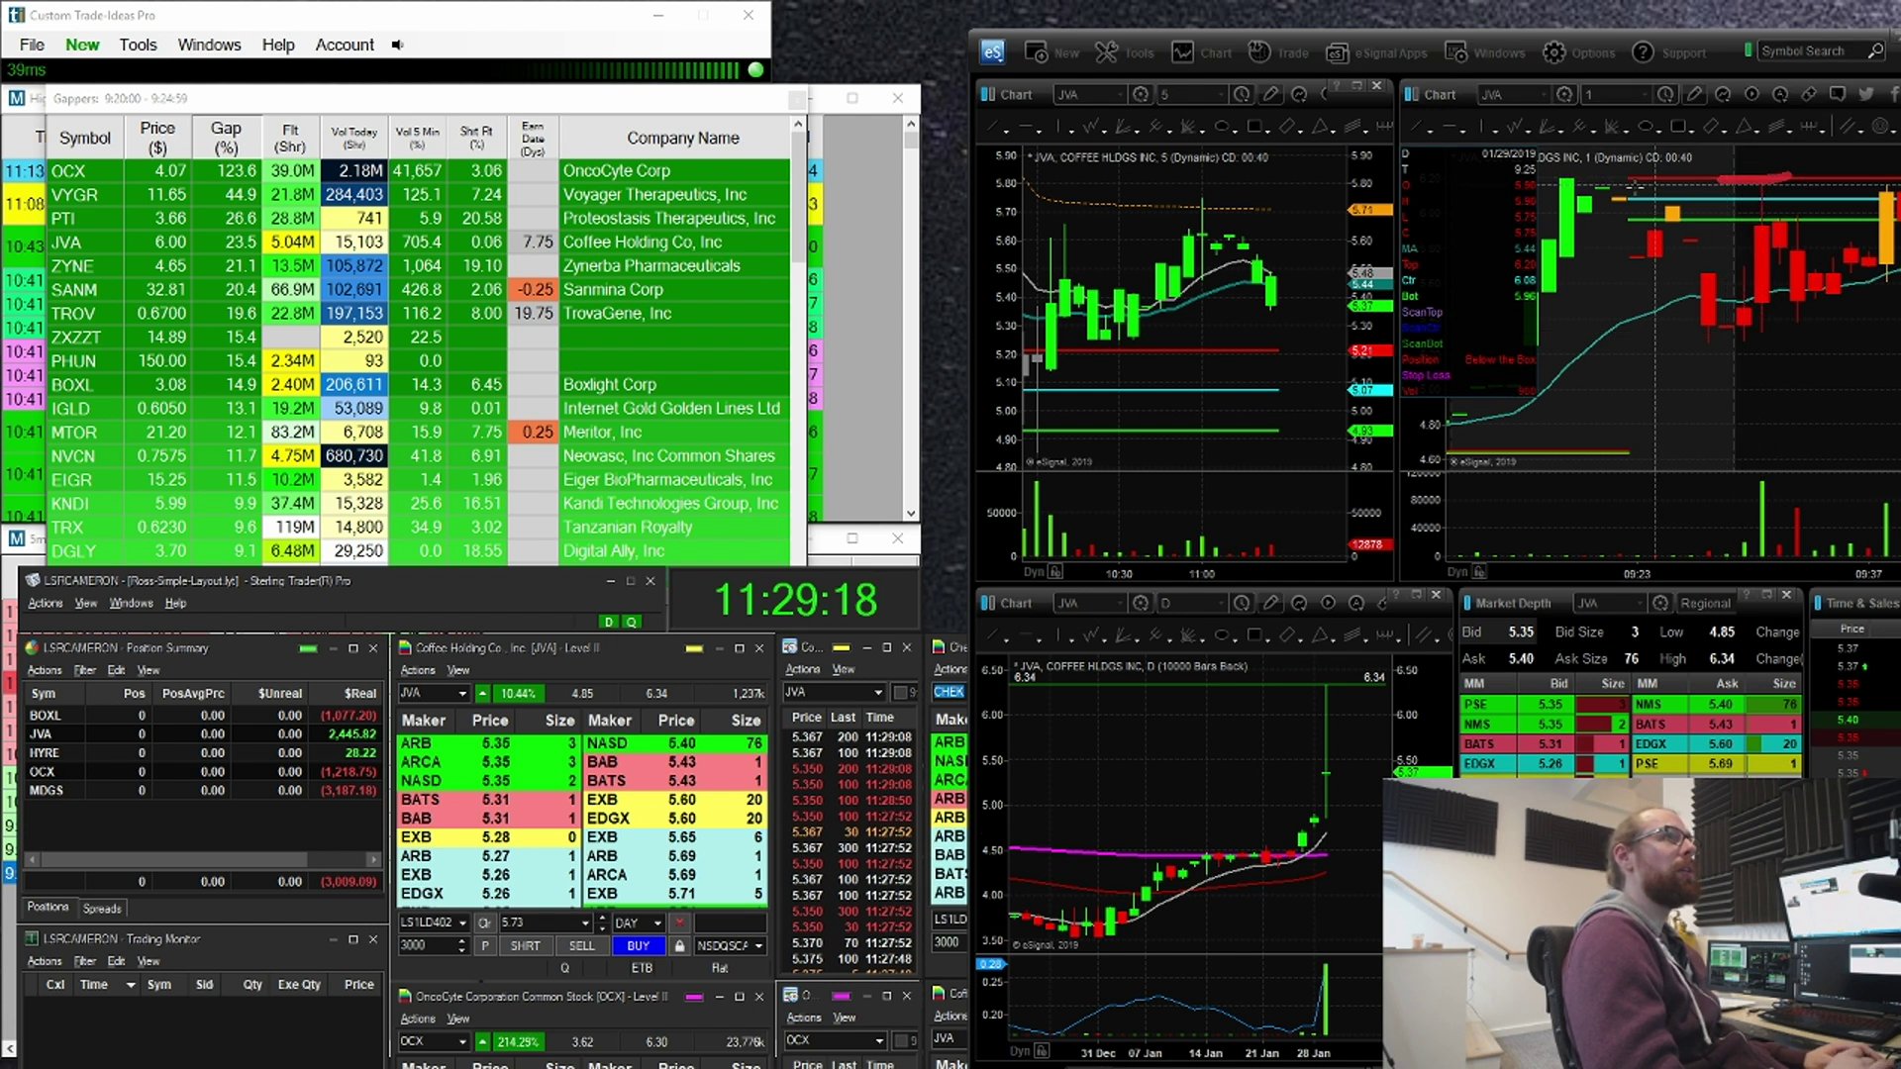
Step: Hide the TAS Vega 2.2C study on JVA's 1-minute chart and clear the mark drawn at the premarket high
click(1732, 219)
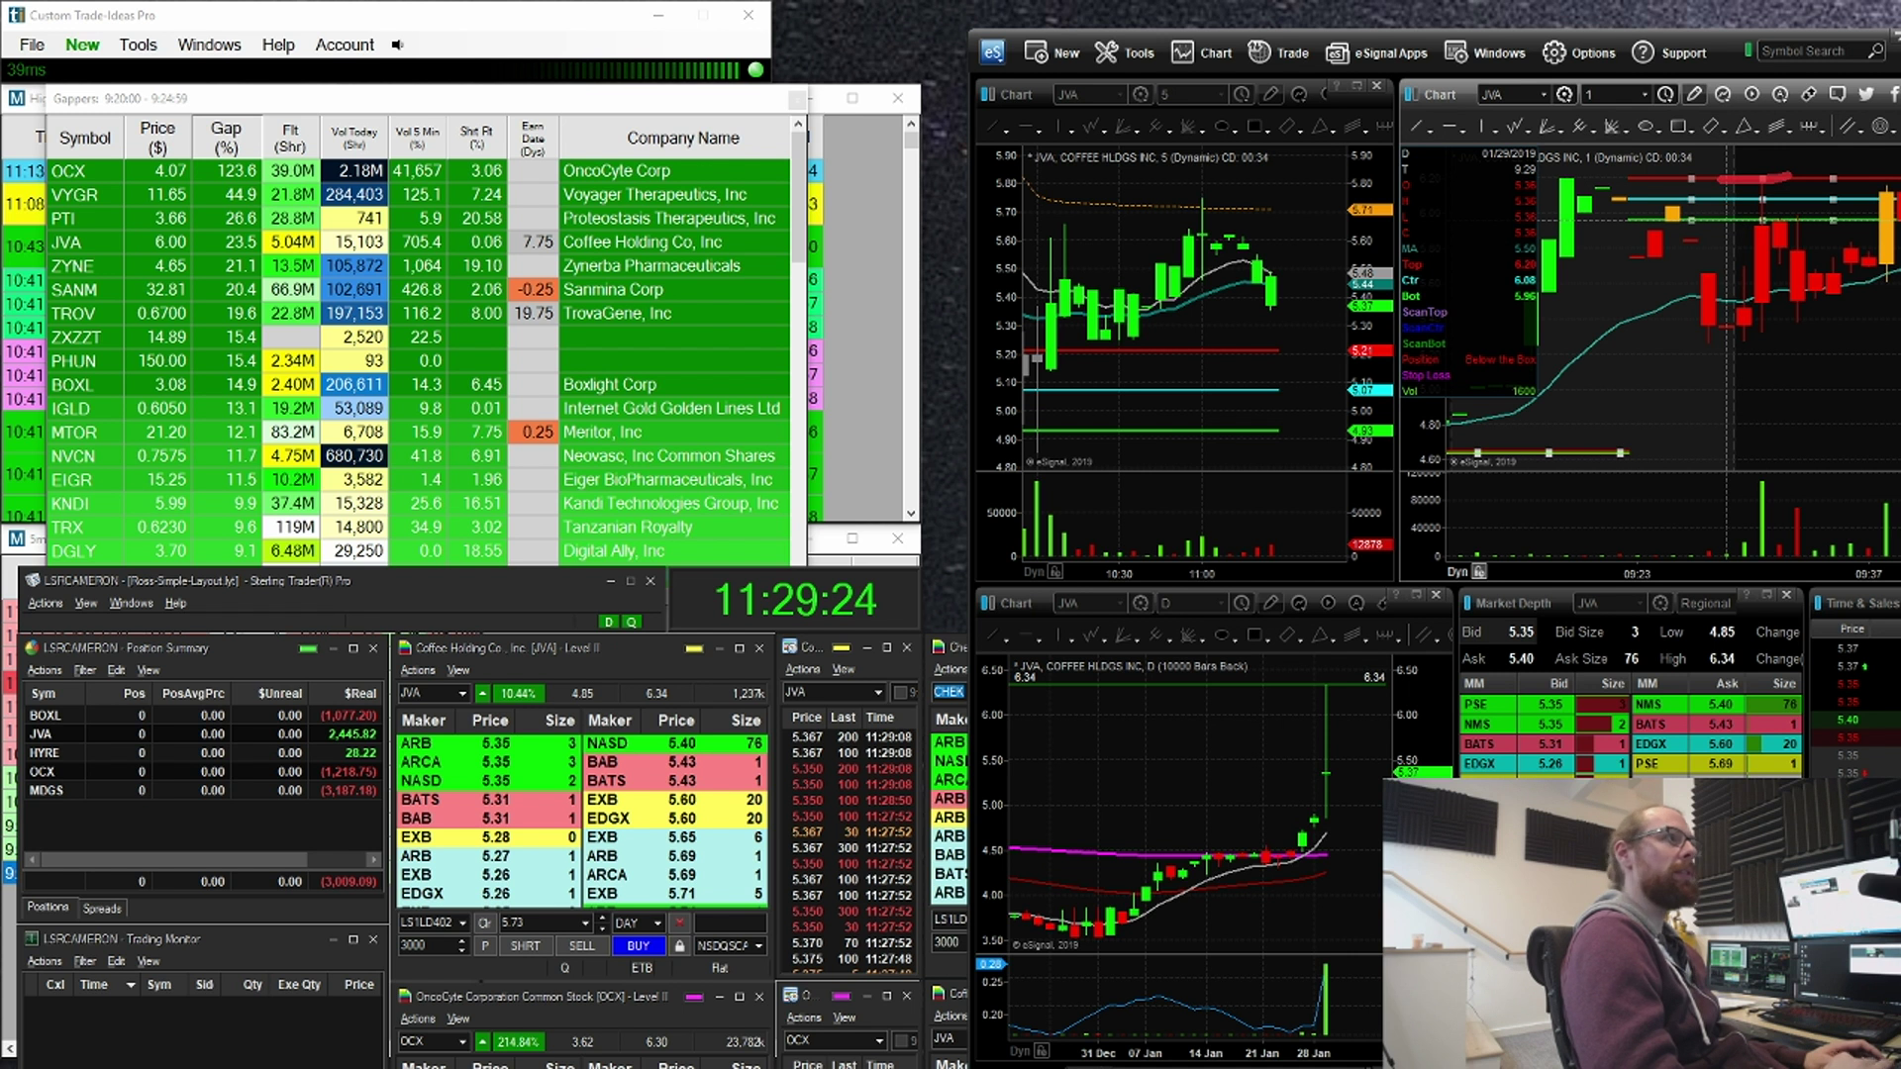
drag(1214, 864, 612, 147)
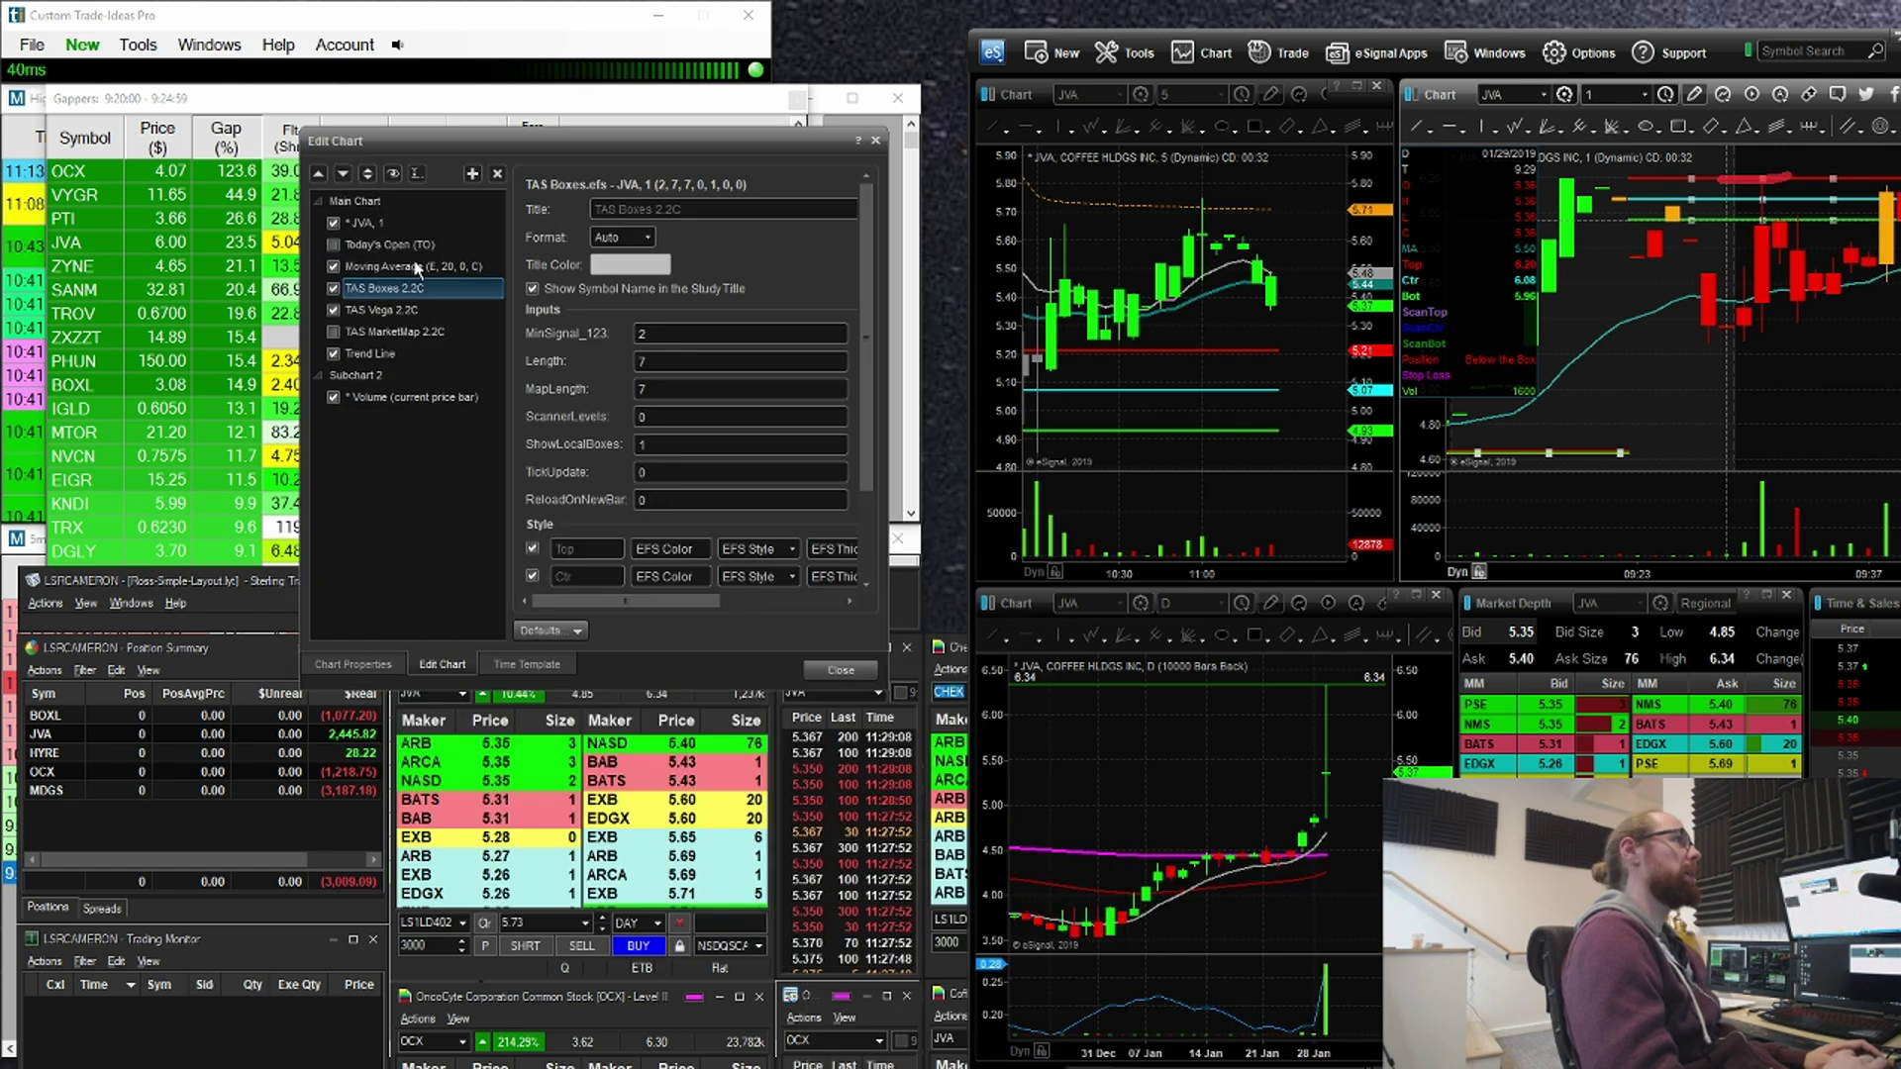
click(332, 312)
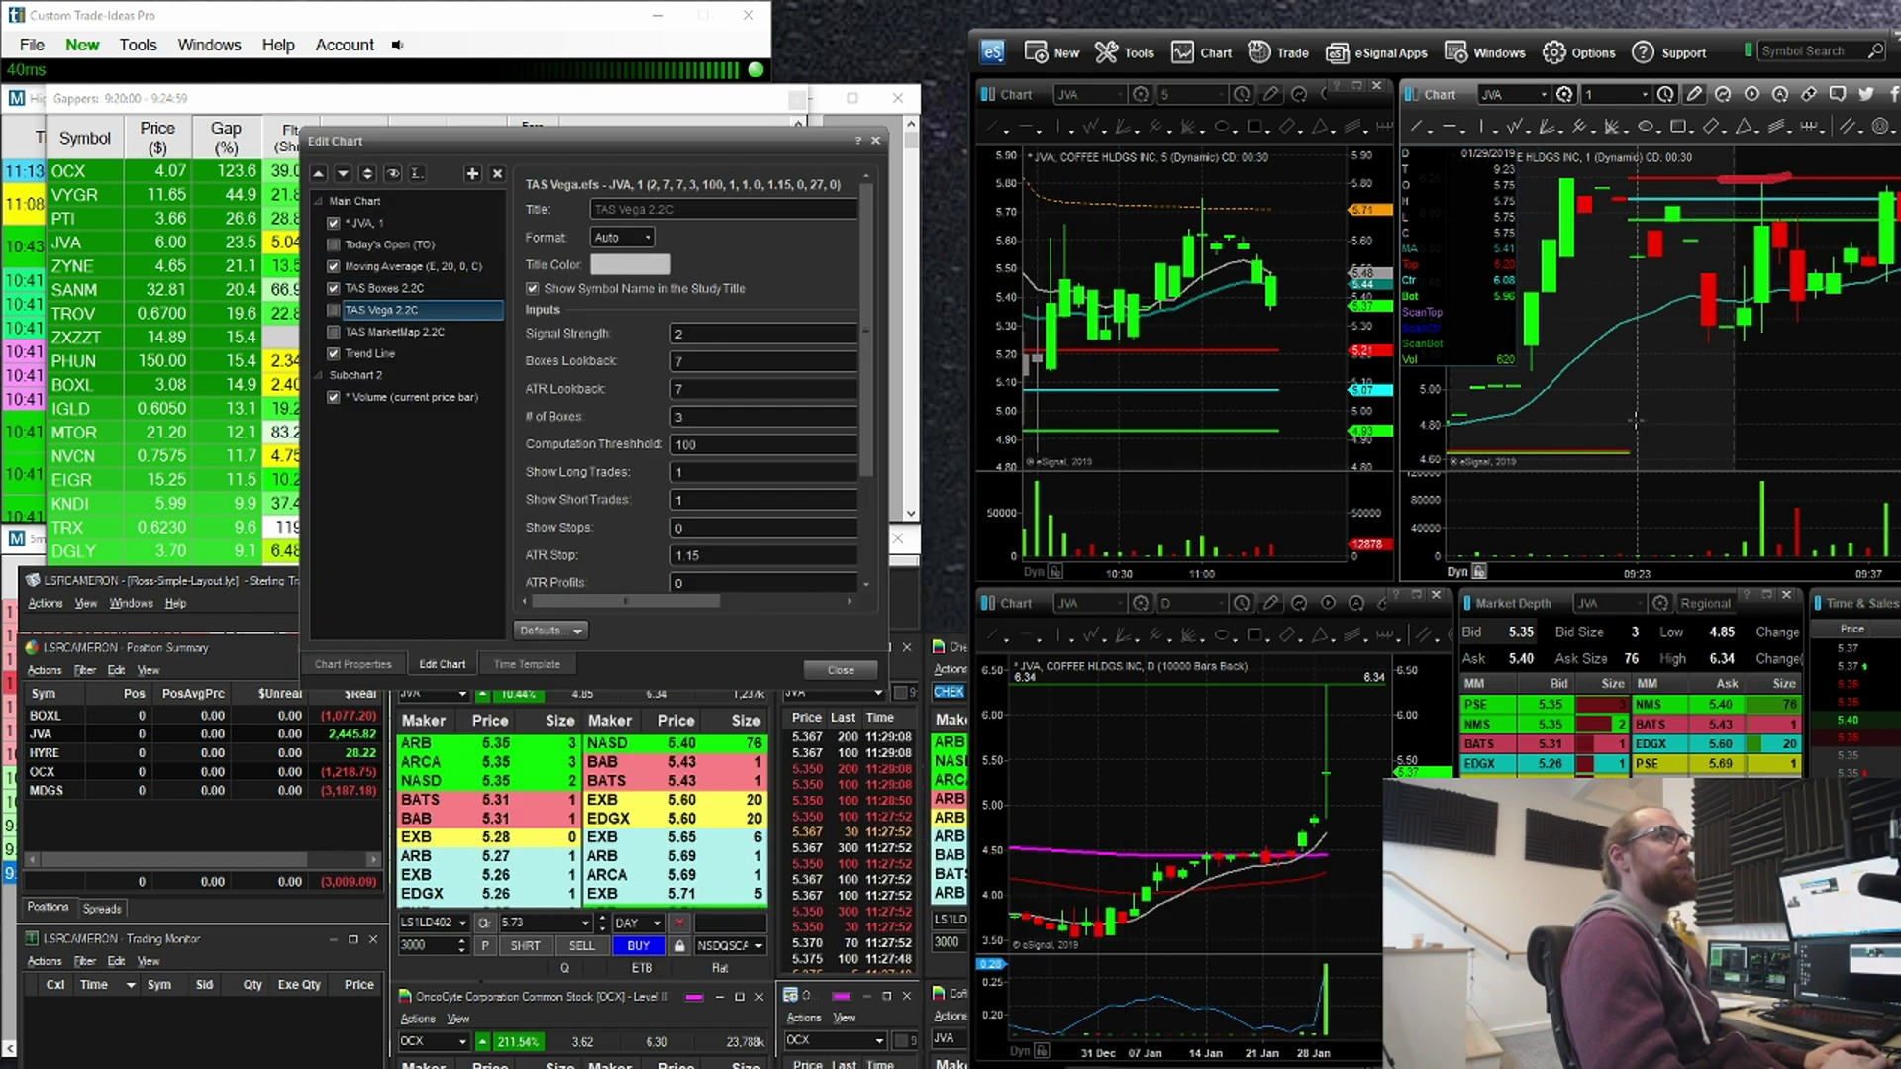
click(1785, 201)
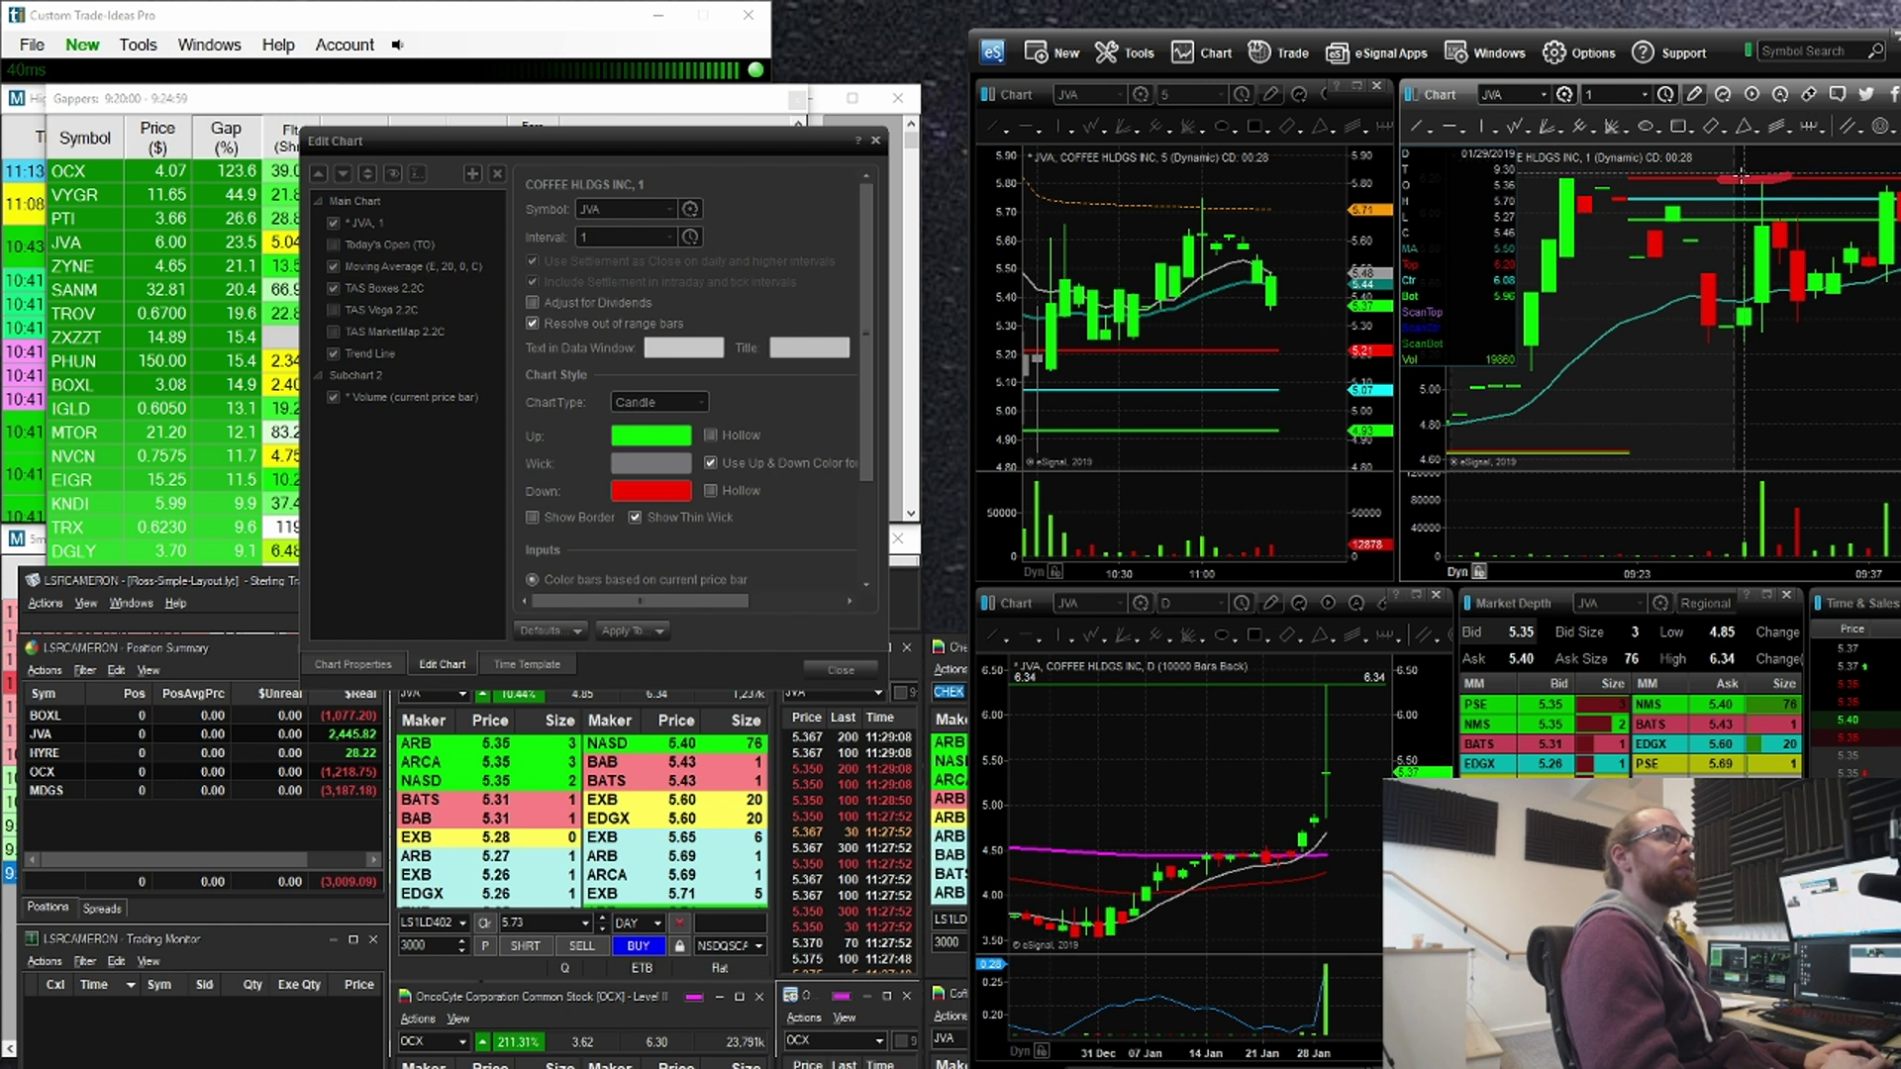
key(Escape)
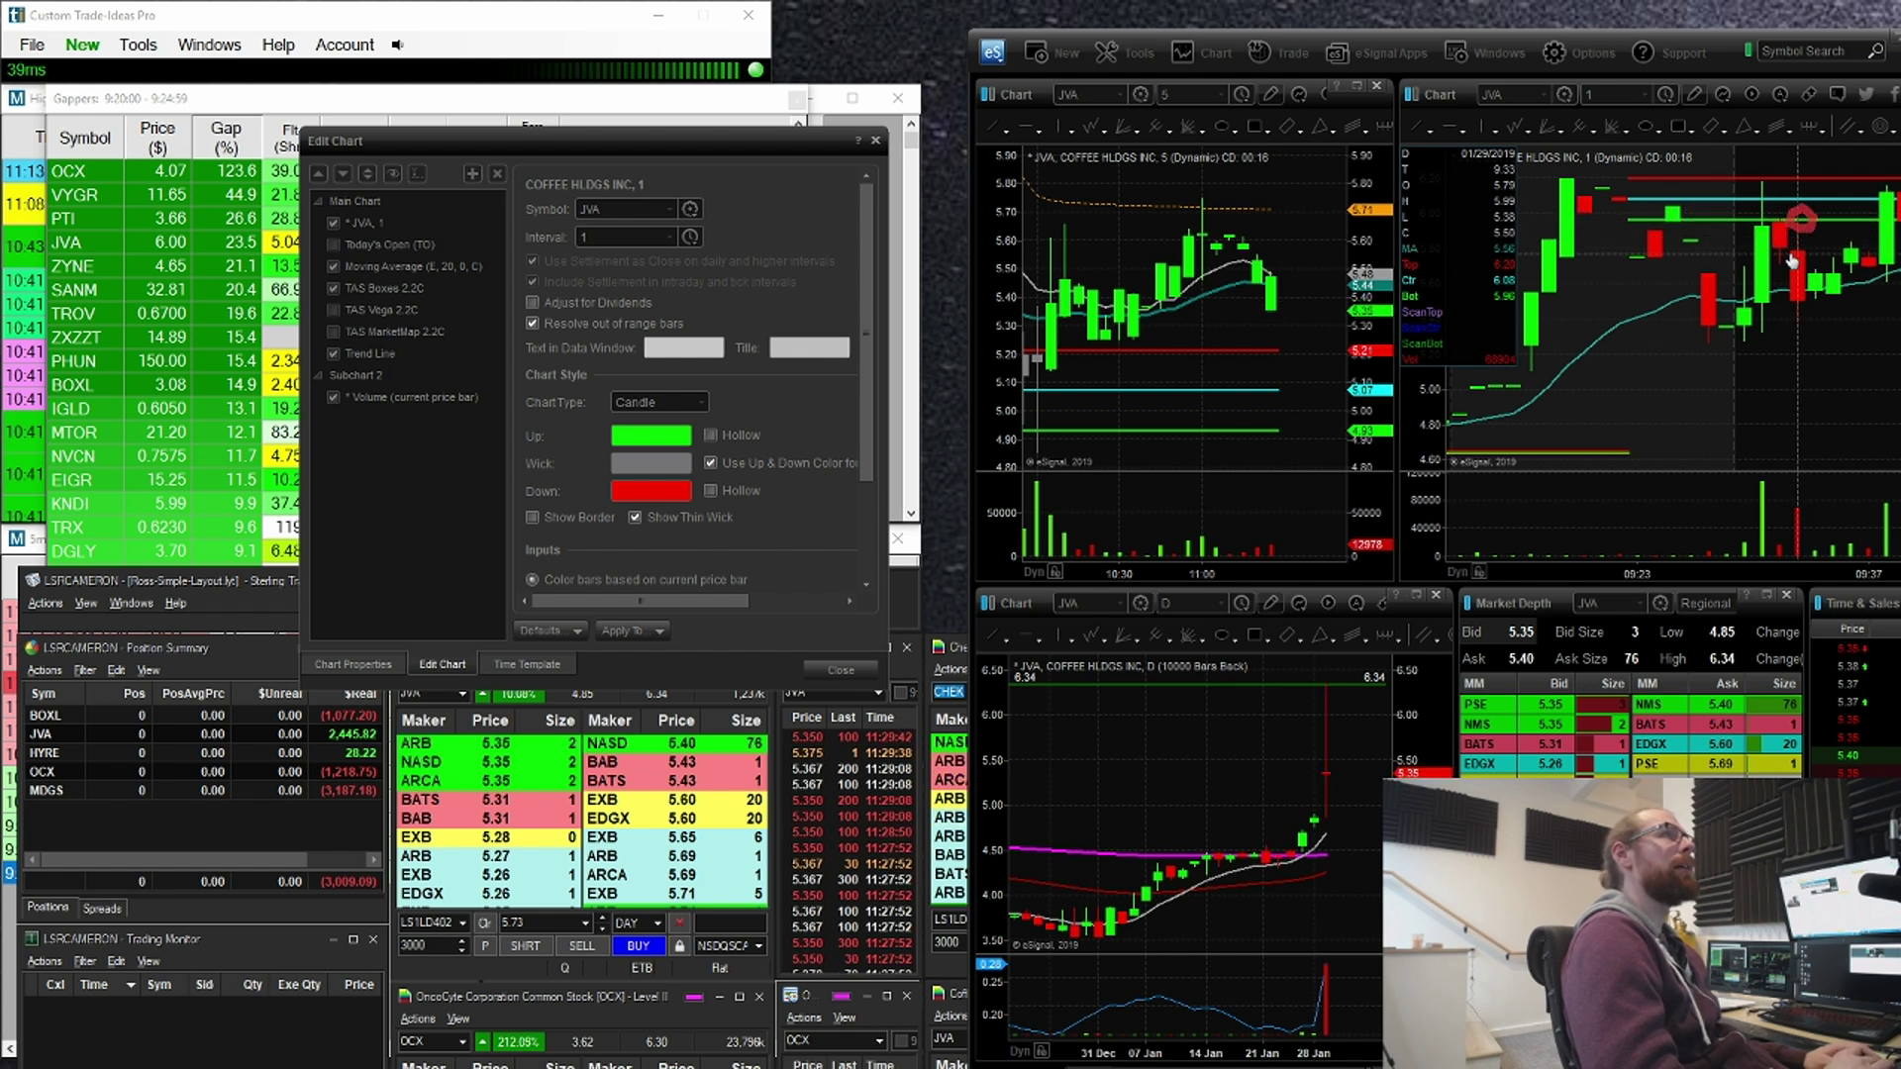
Step: Underline the pullback candles after the open on JVA's 1-minute chart, clear the marks, and bring its 5-minute chart to the 9:30 open
drag(1779, 330, 1849, 316)
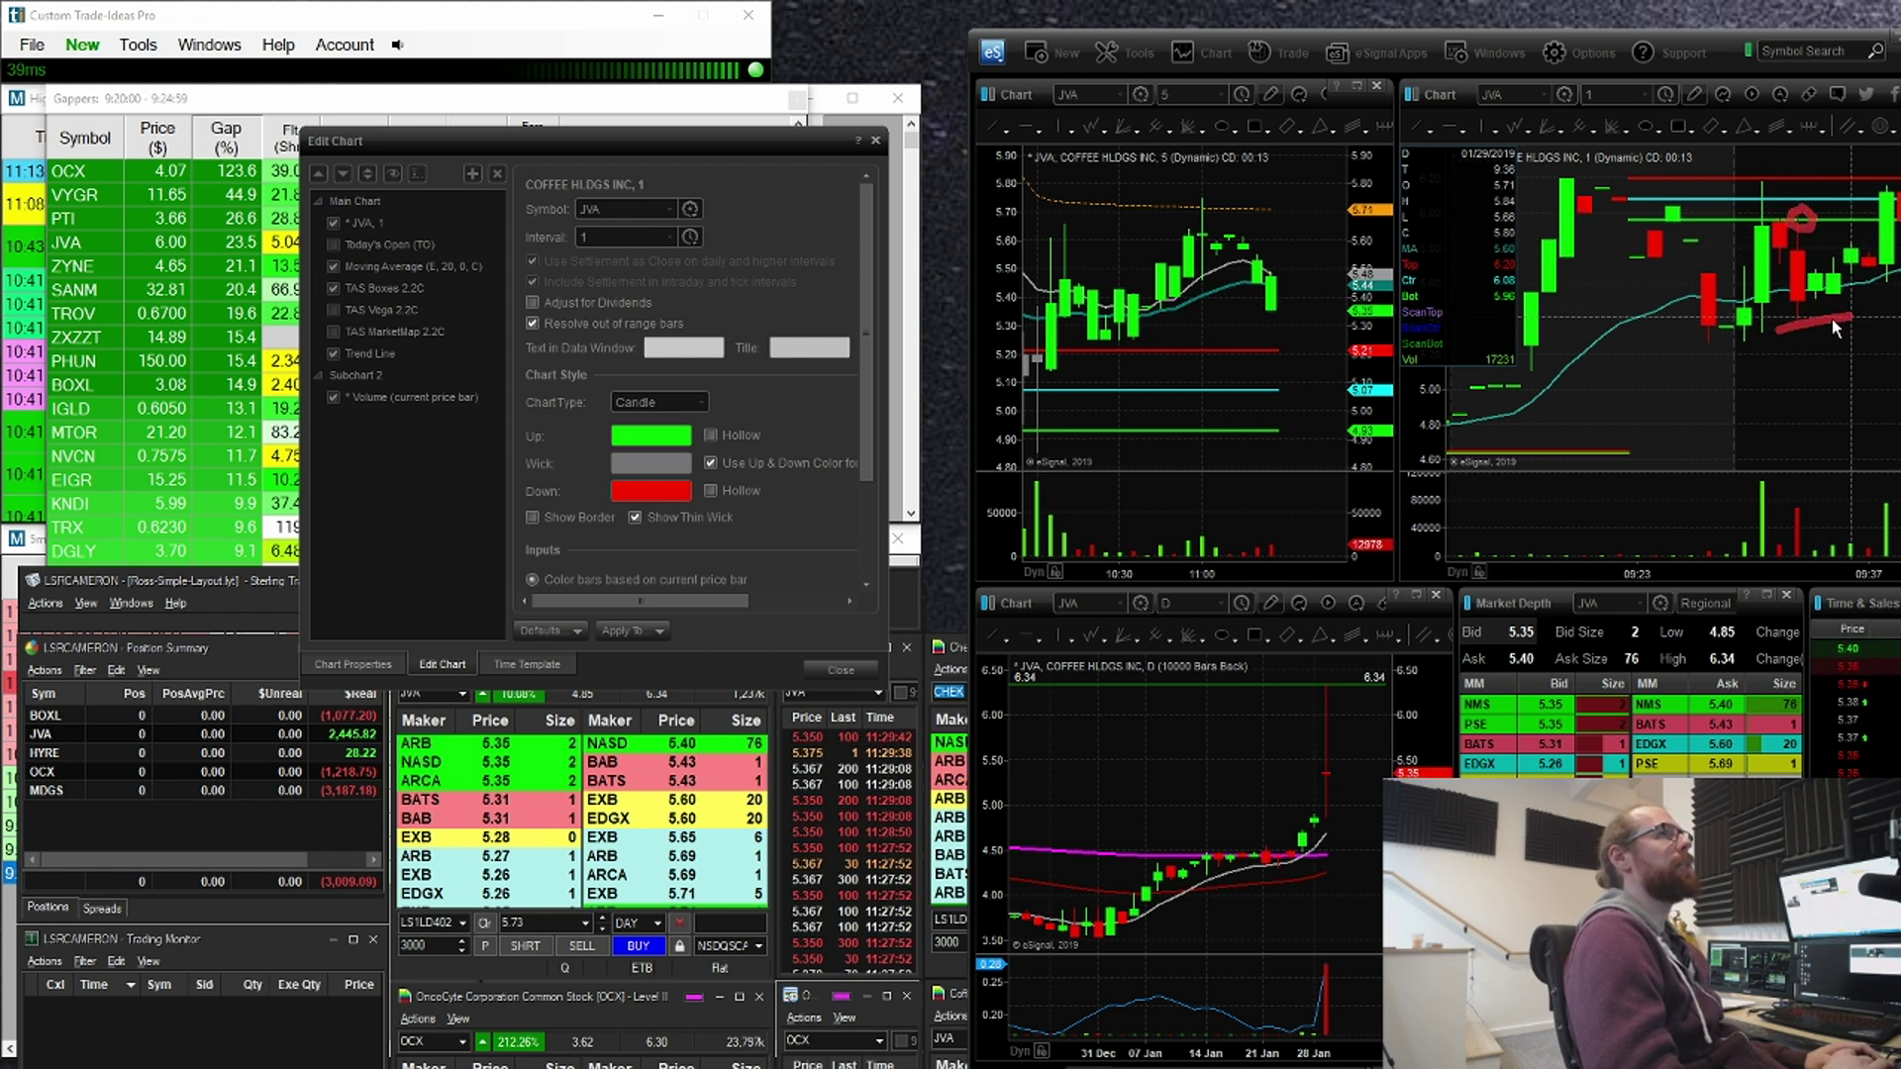
key(Escape)
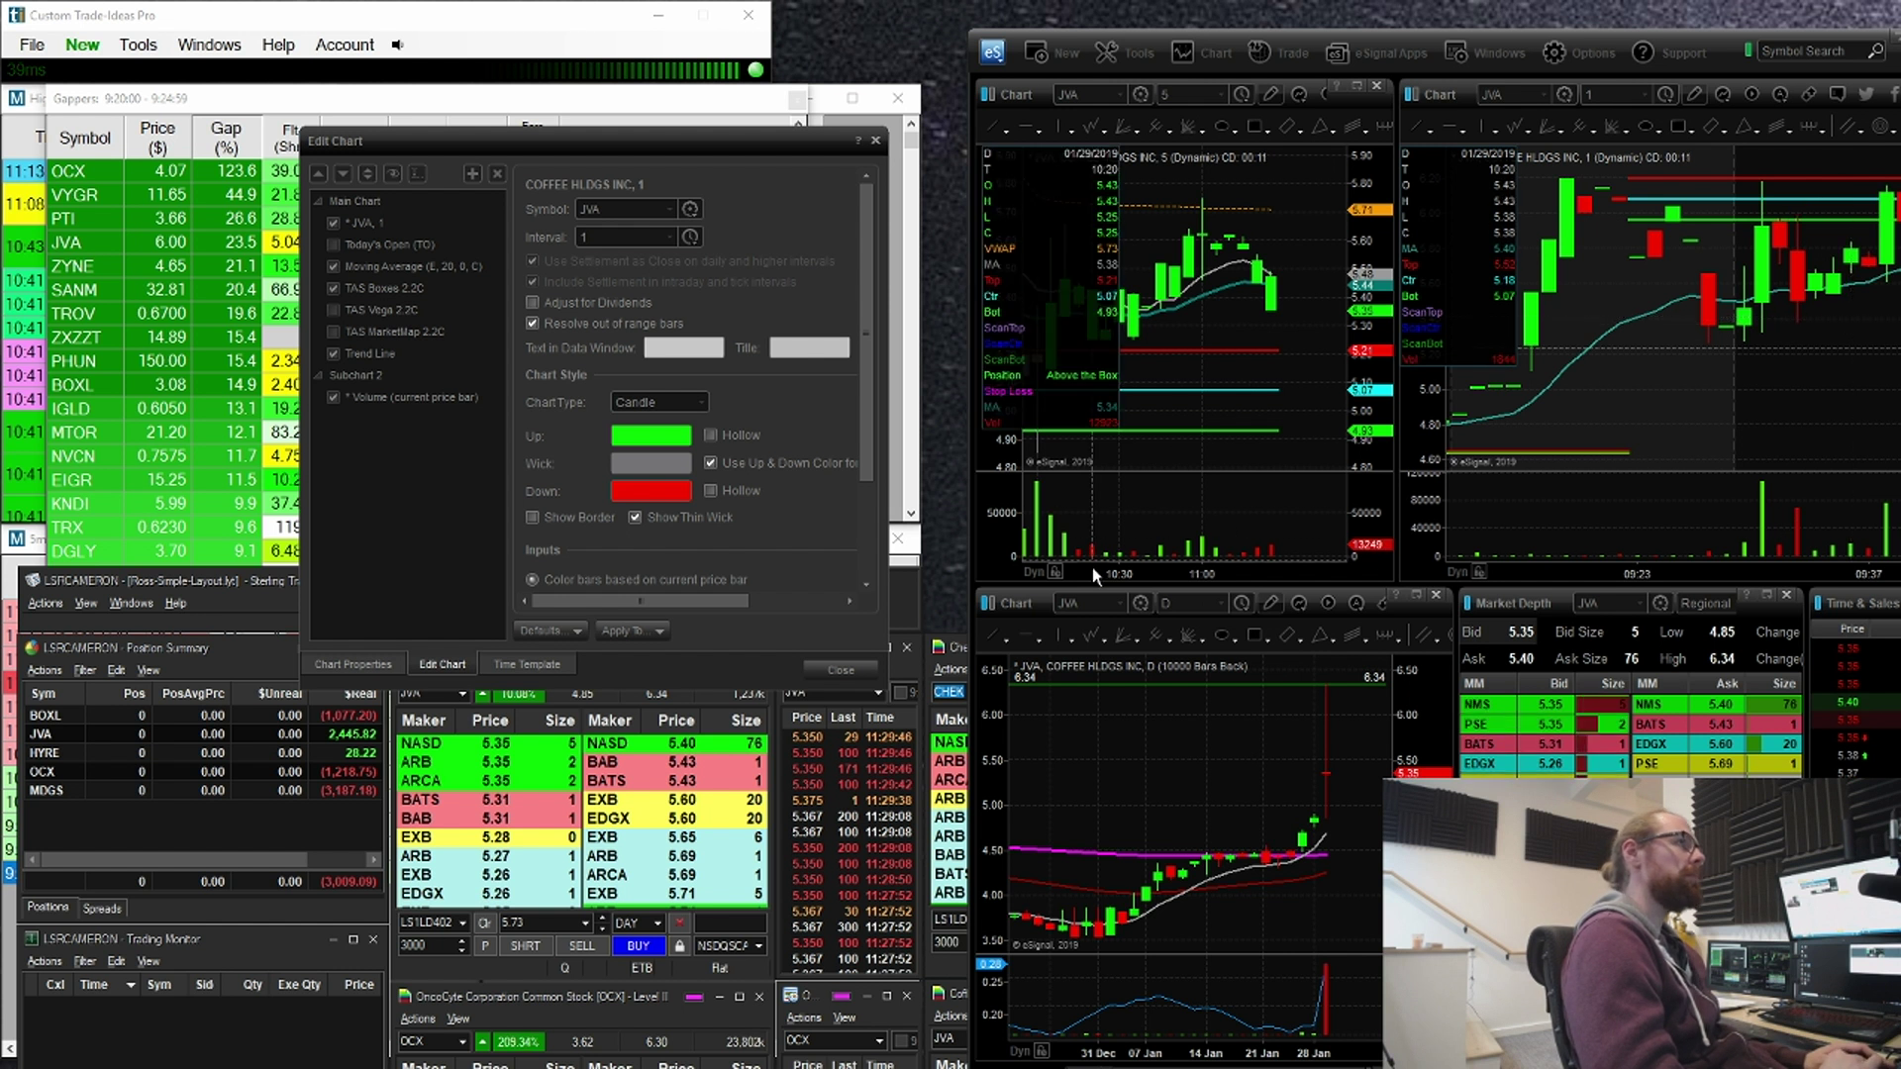
click(1210, 395)
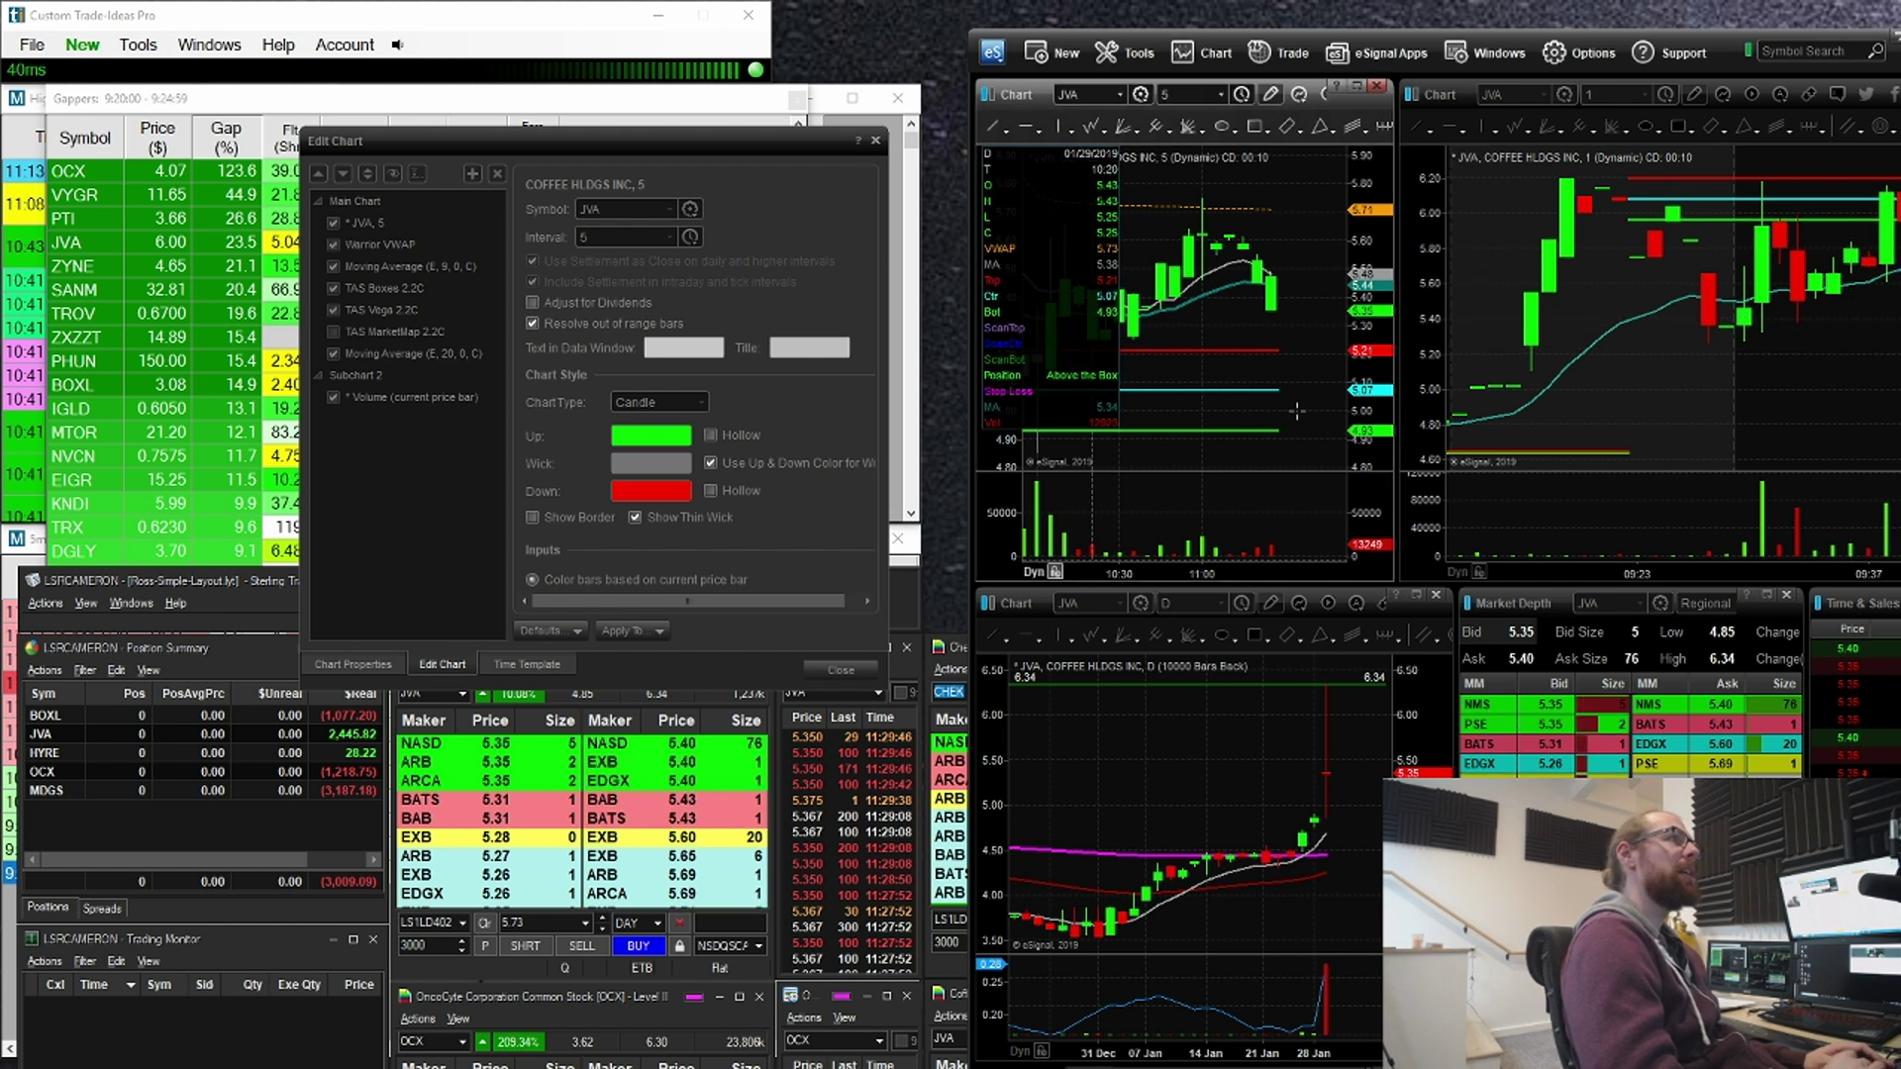
drag(1294, 411, 1309, 326)
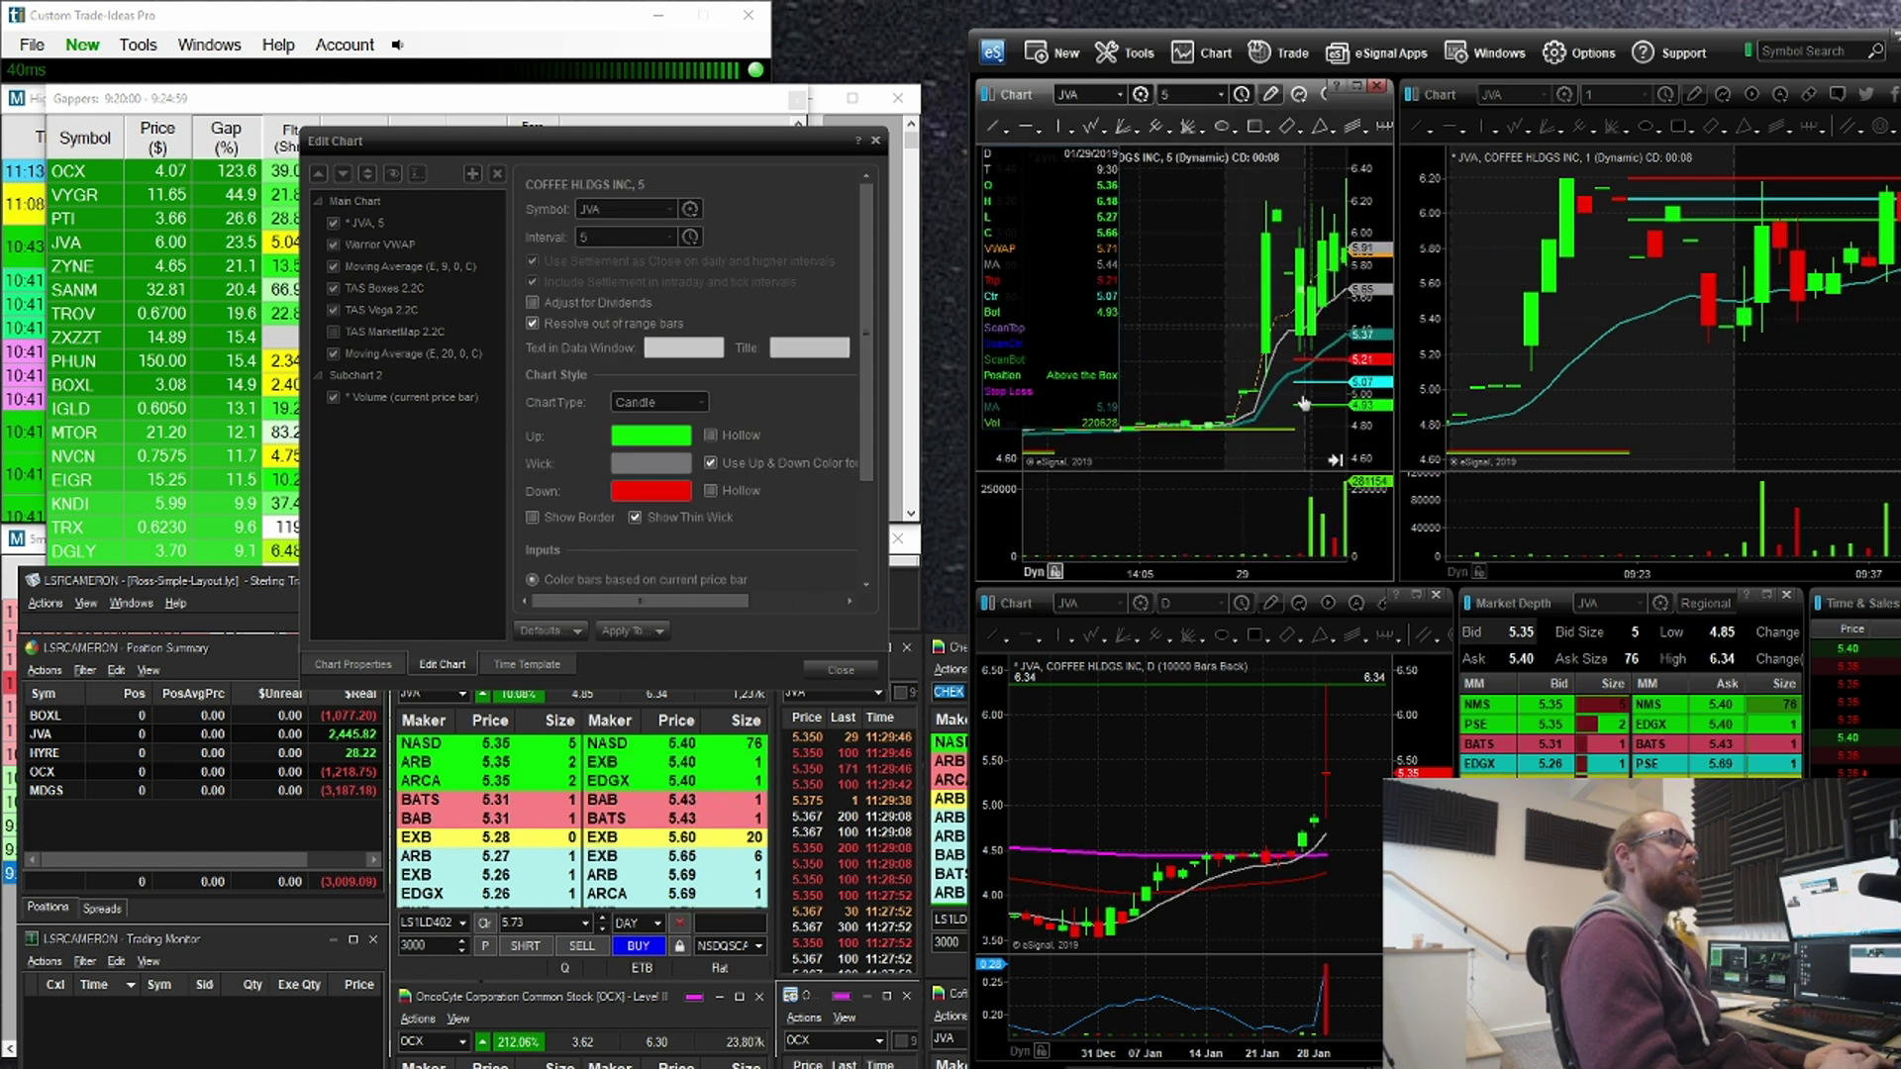
Step: Mark the highs around the open on JVA's 5-minute chart and clear the marks from the charts
click(1758, 399)
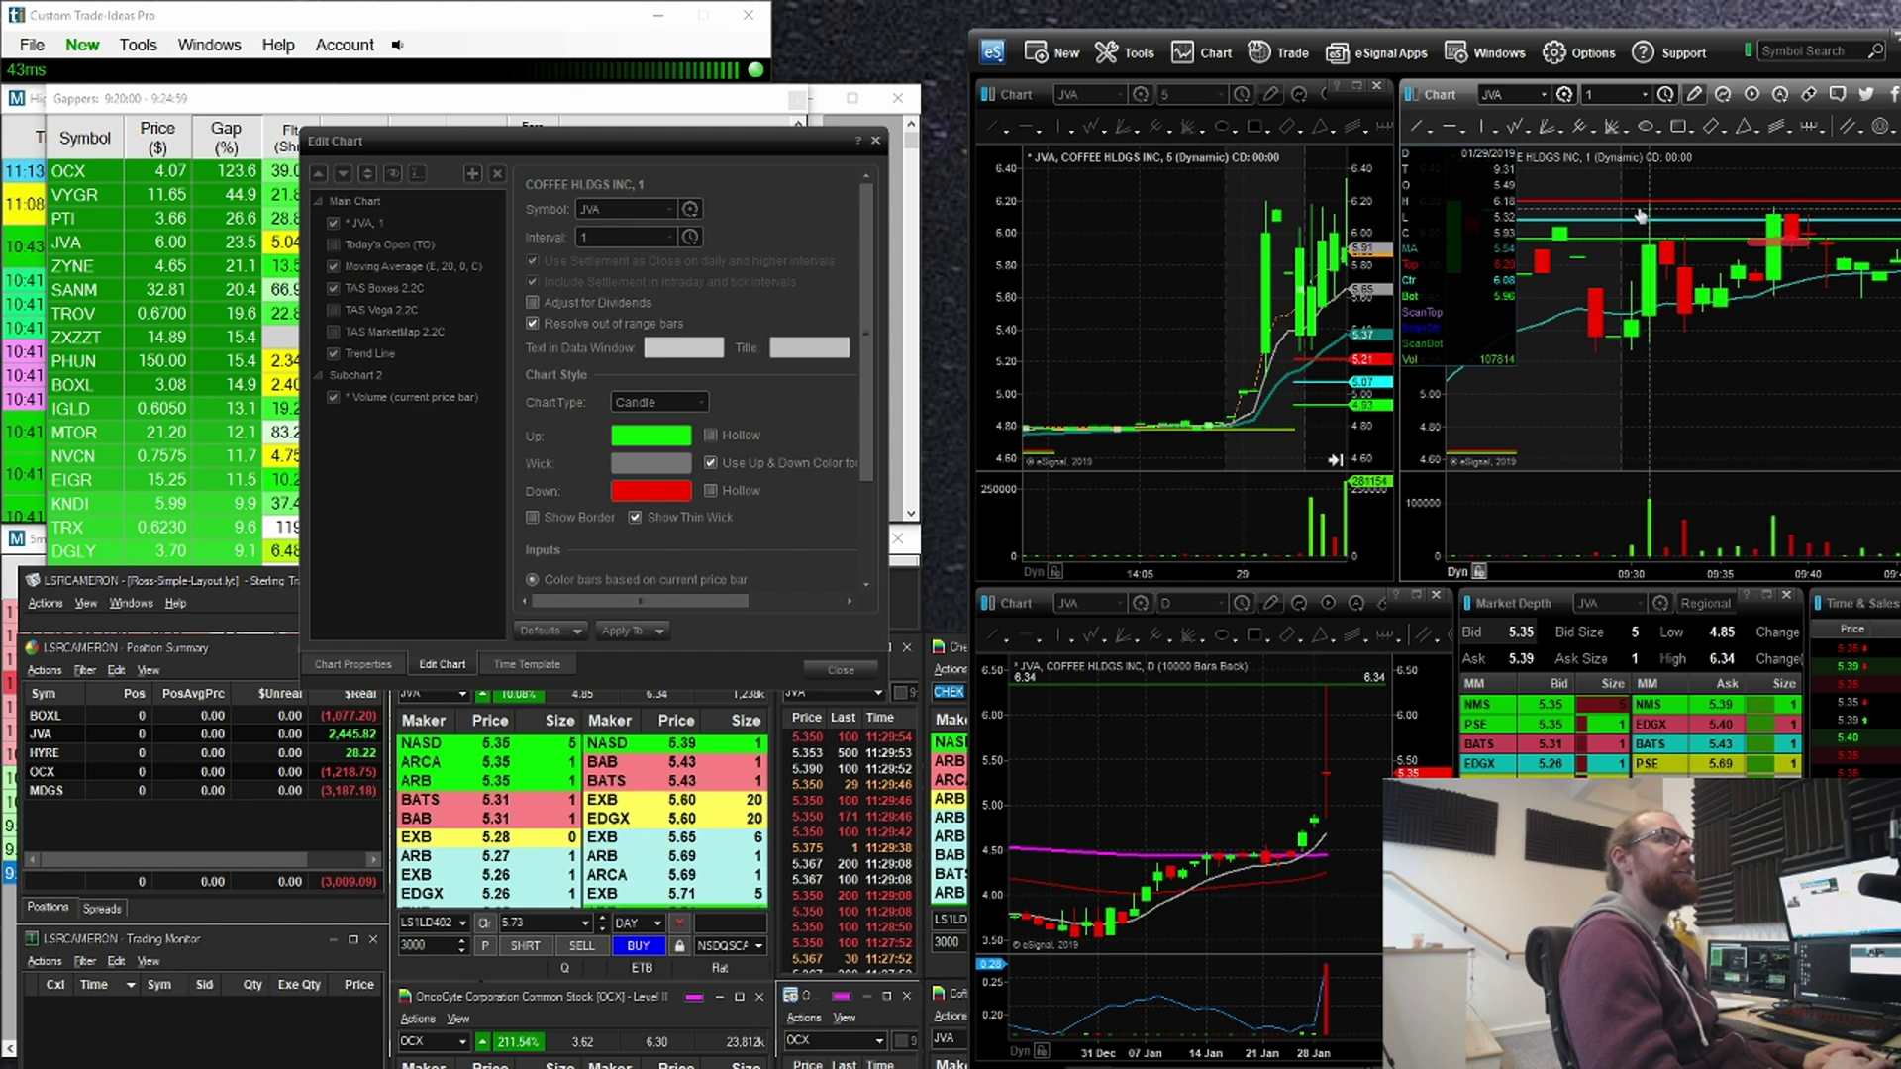
drag(1214, 198, 1317, 204)
key(Escape)
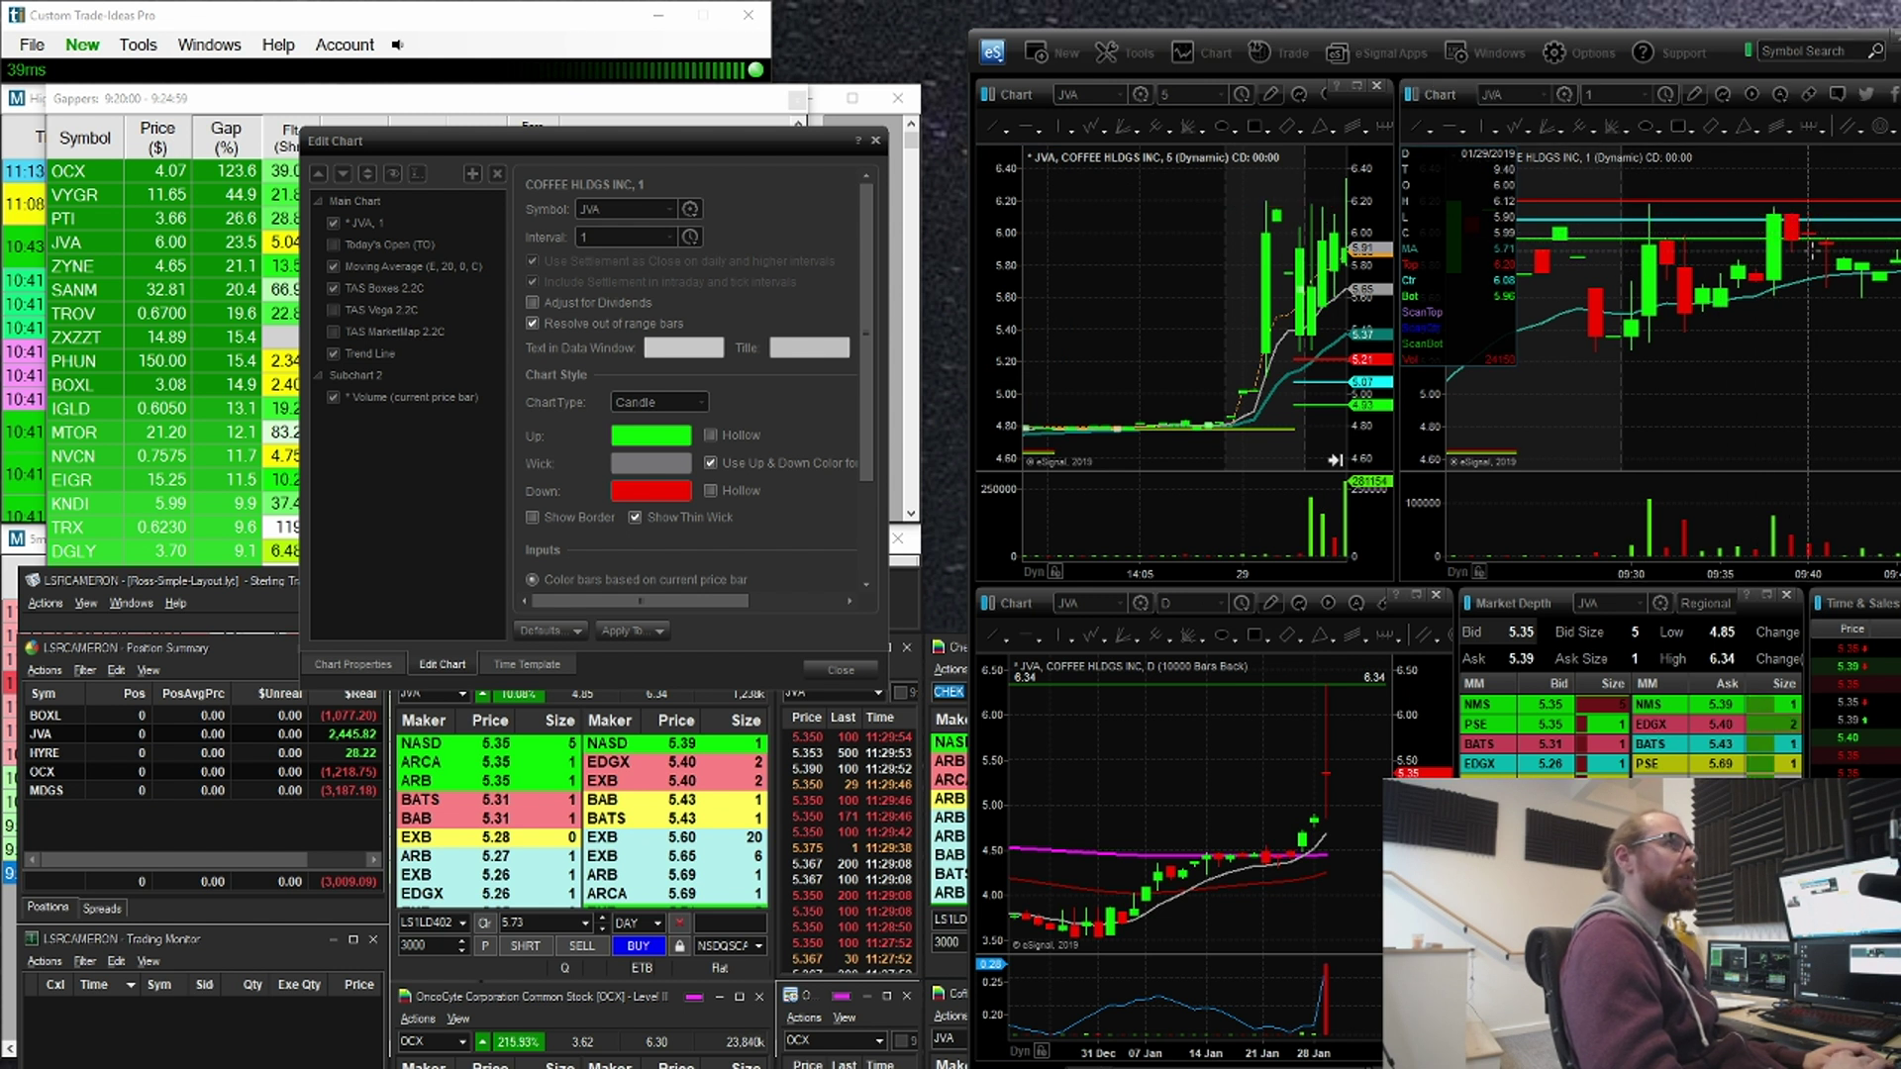
Step: Mark the peak between 9:45 and 9:50 on JVA's 1-minute chart, bring the following drop into view, and clear the mark
drag(1812, 287, 1687, 297)
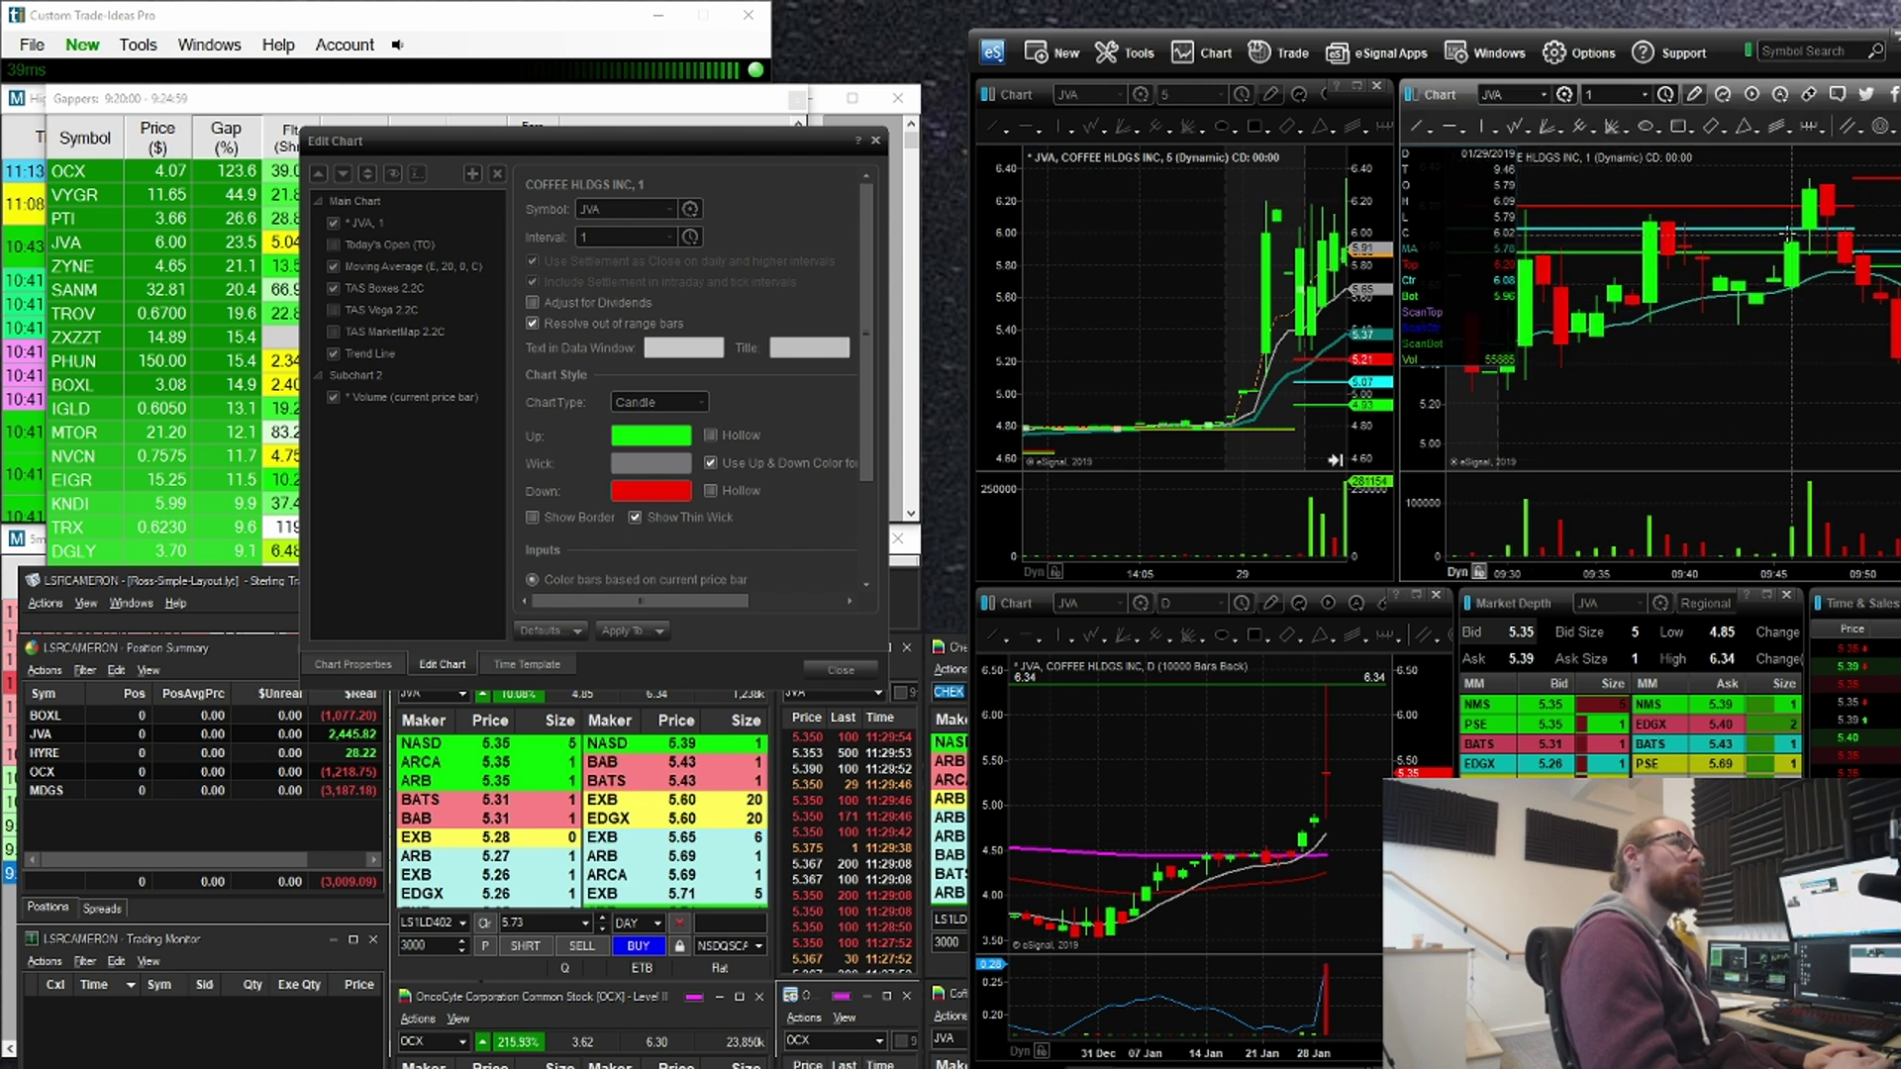
drag(1758, 194, 1843, 234)
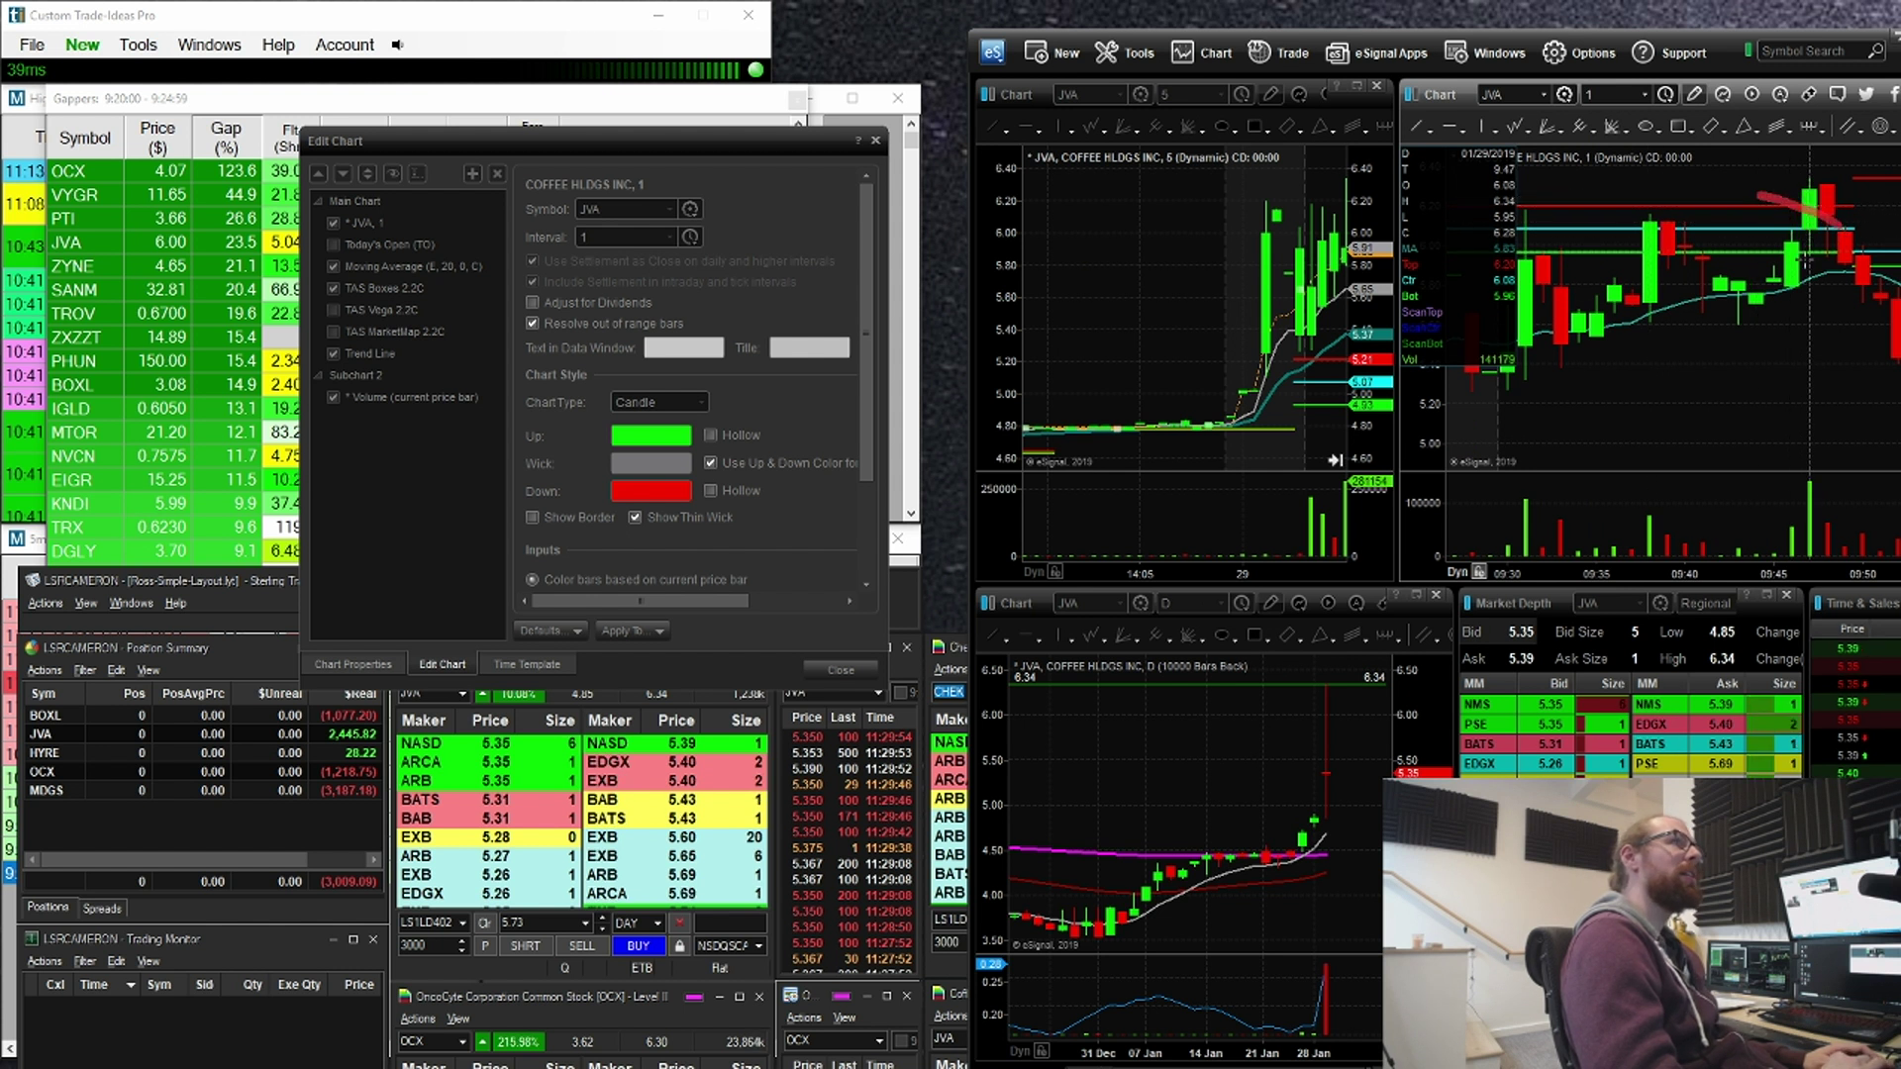
drag(1806, 212, 1717, 267)
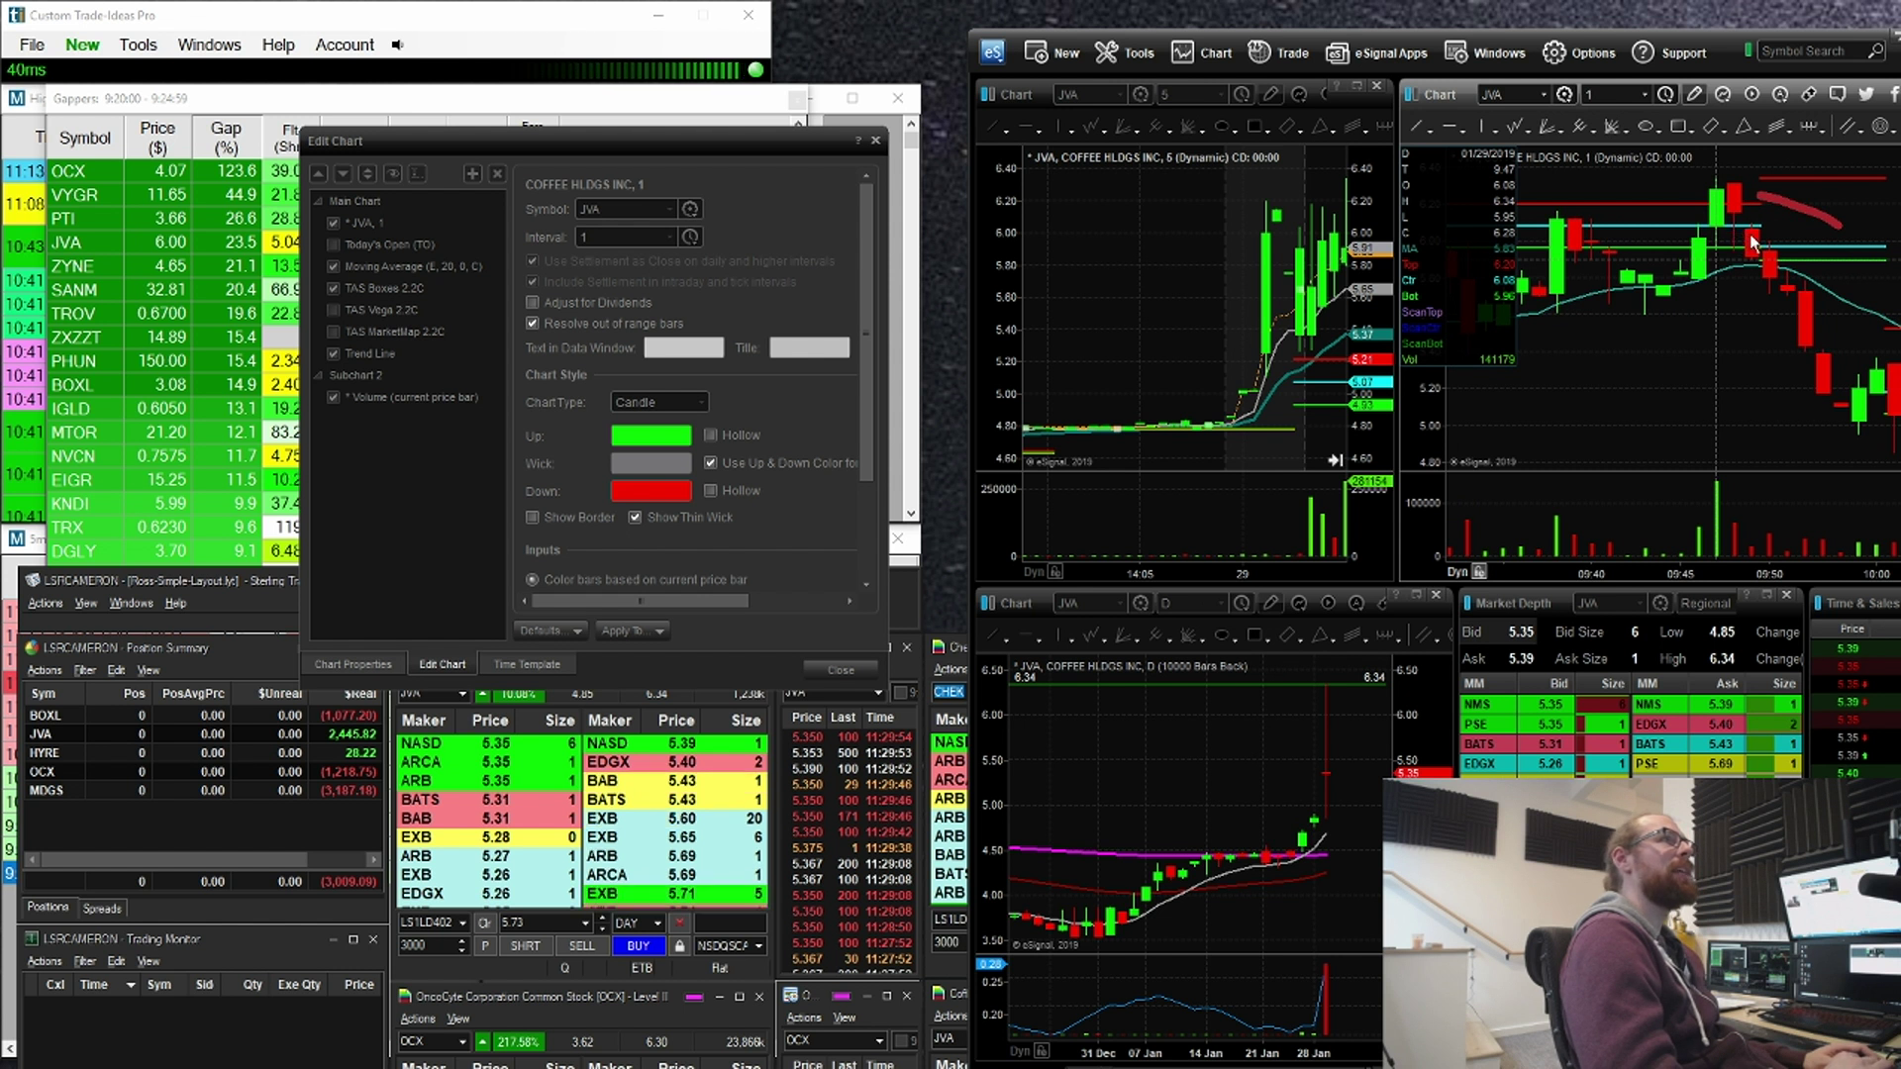
key(Escape)
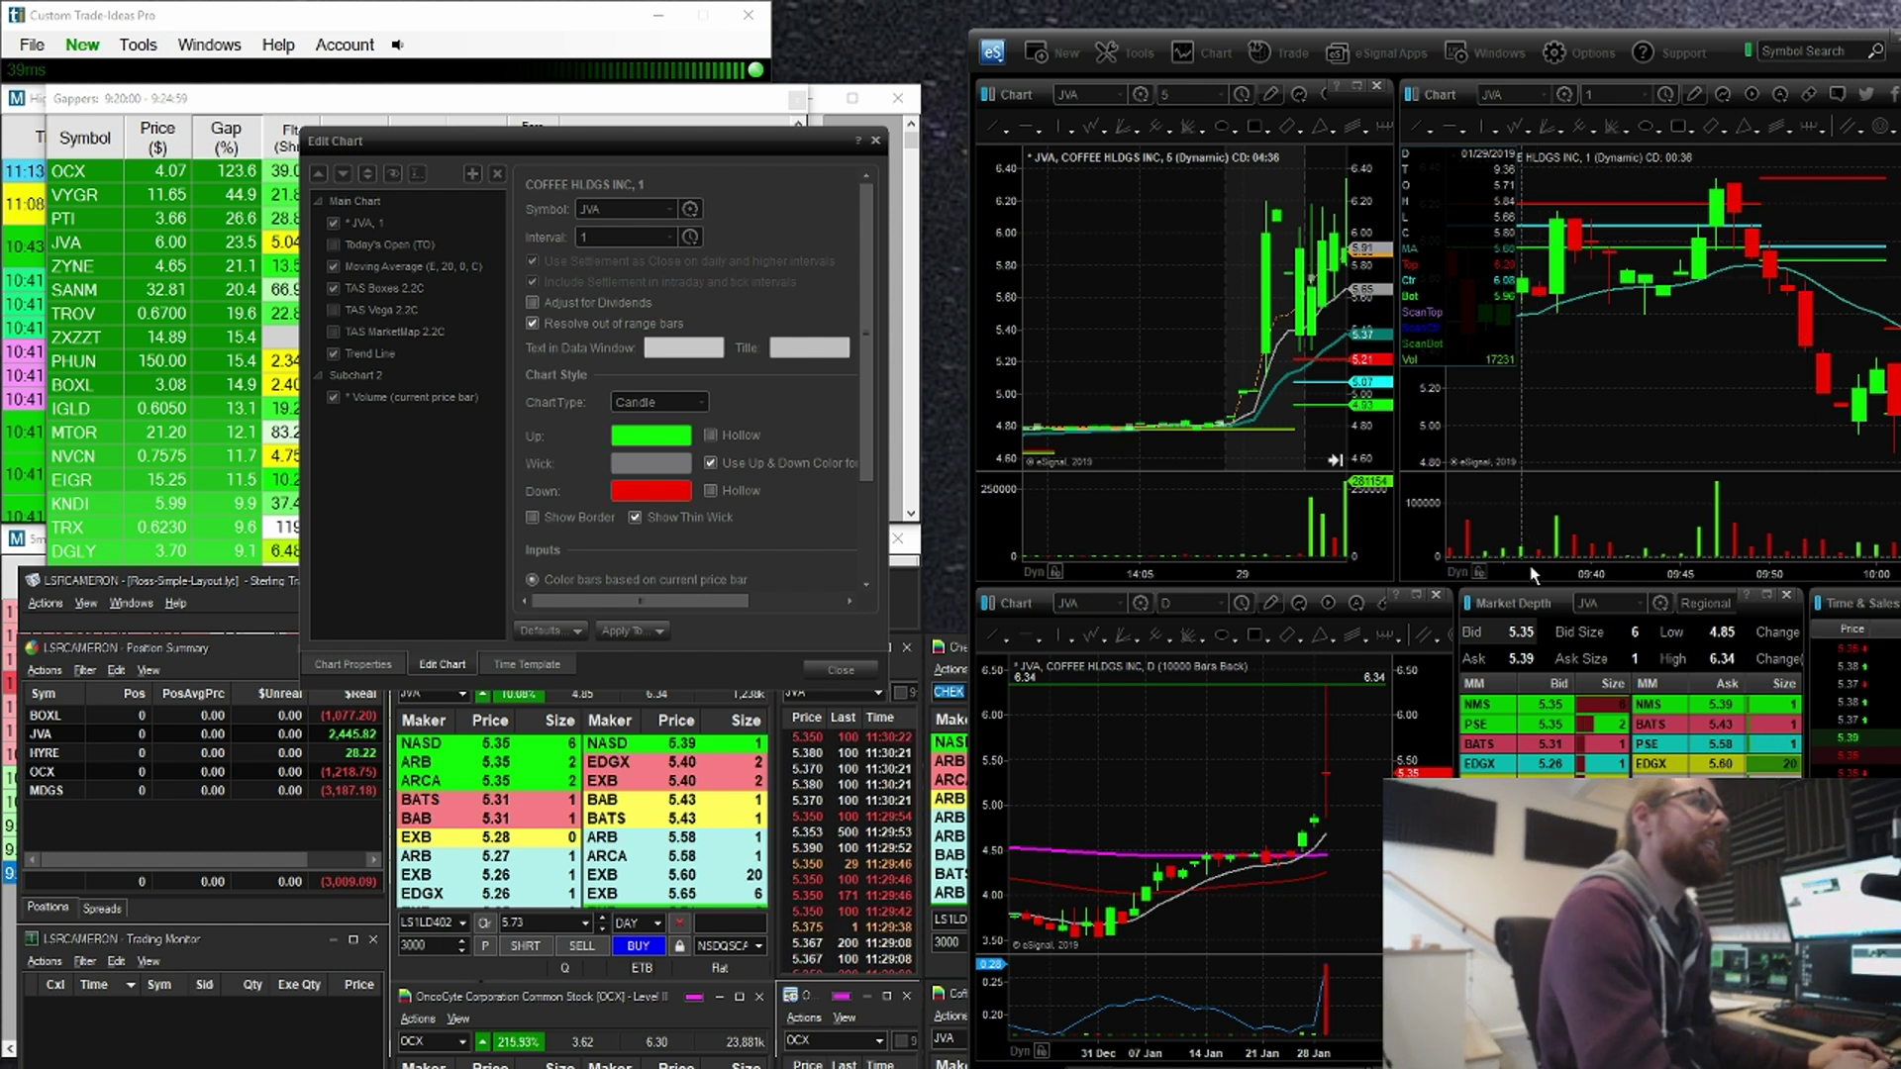
Step: Circle the sell-off that follows the 9:45 to 9:50 peak on JVA's 1-minute and 5-minute charts, and clear the circles
drag(1530, 571, 1707, 570)
drag(1699, 360, 1626, 361)
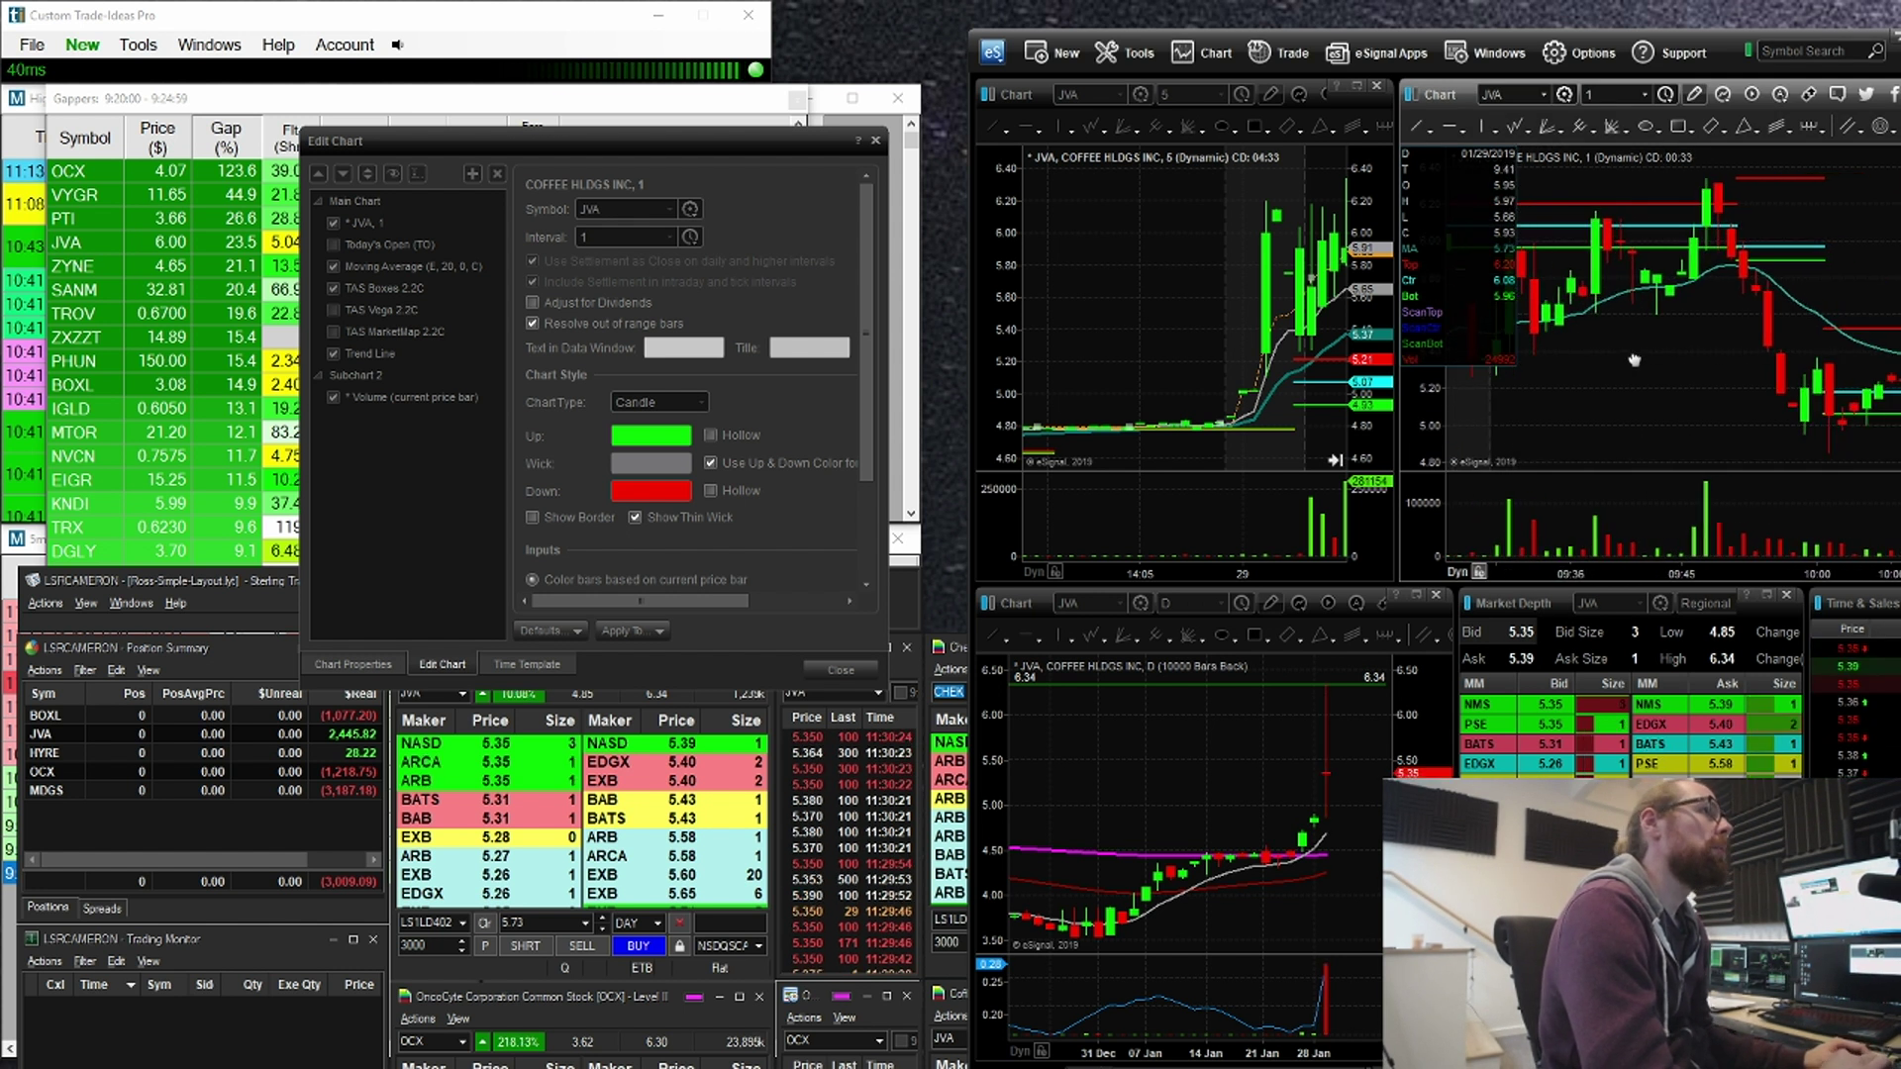
click(1212, 370)
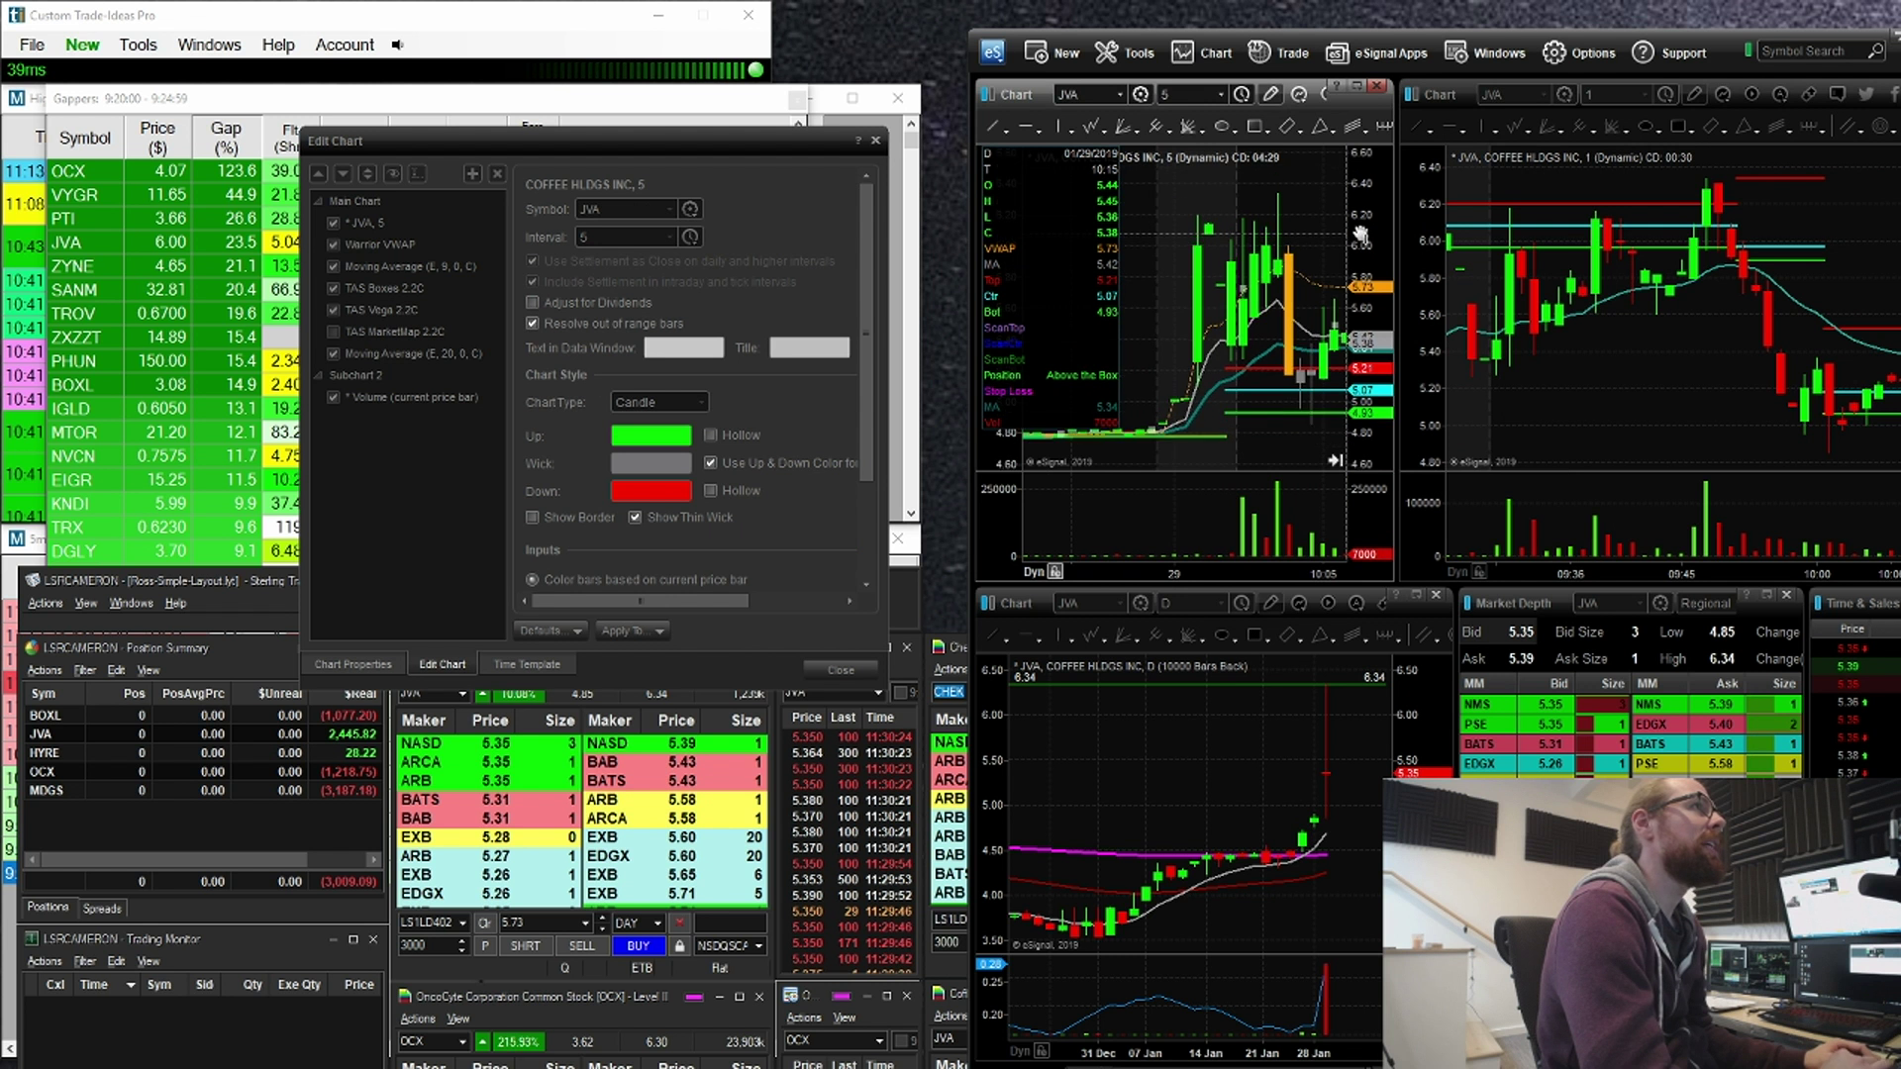
drag(1360, 234, 1362, 289)
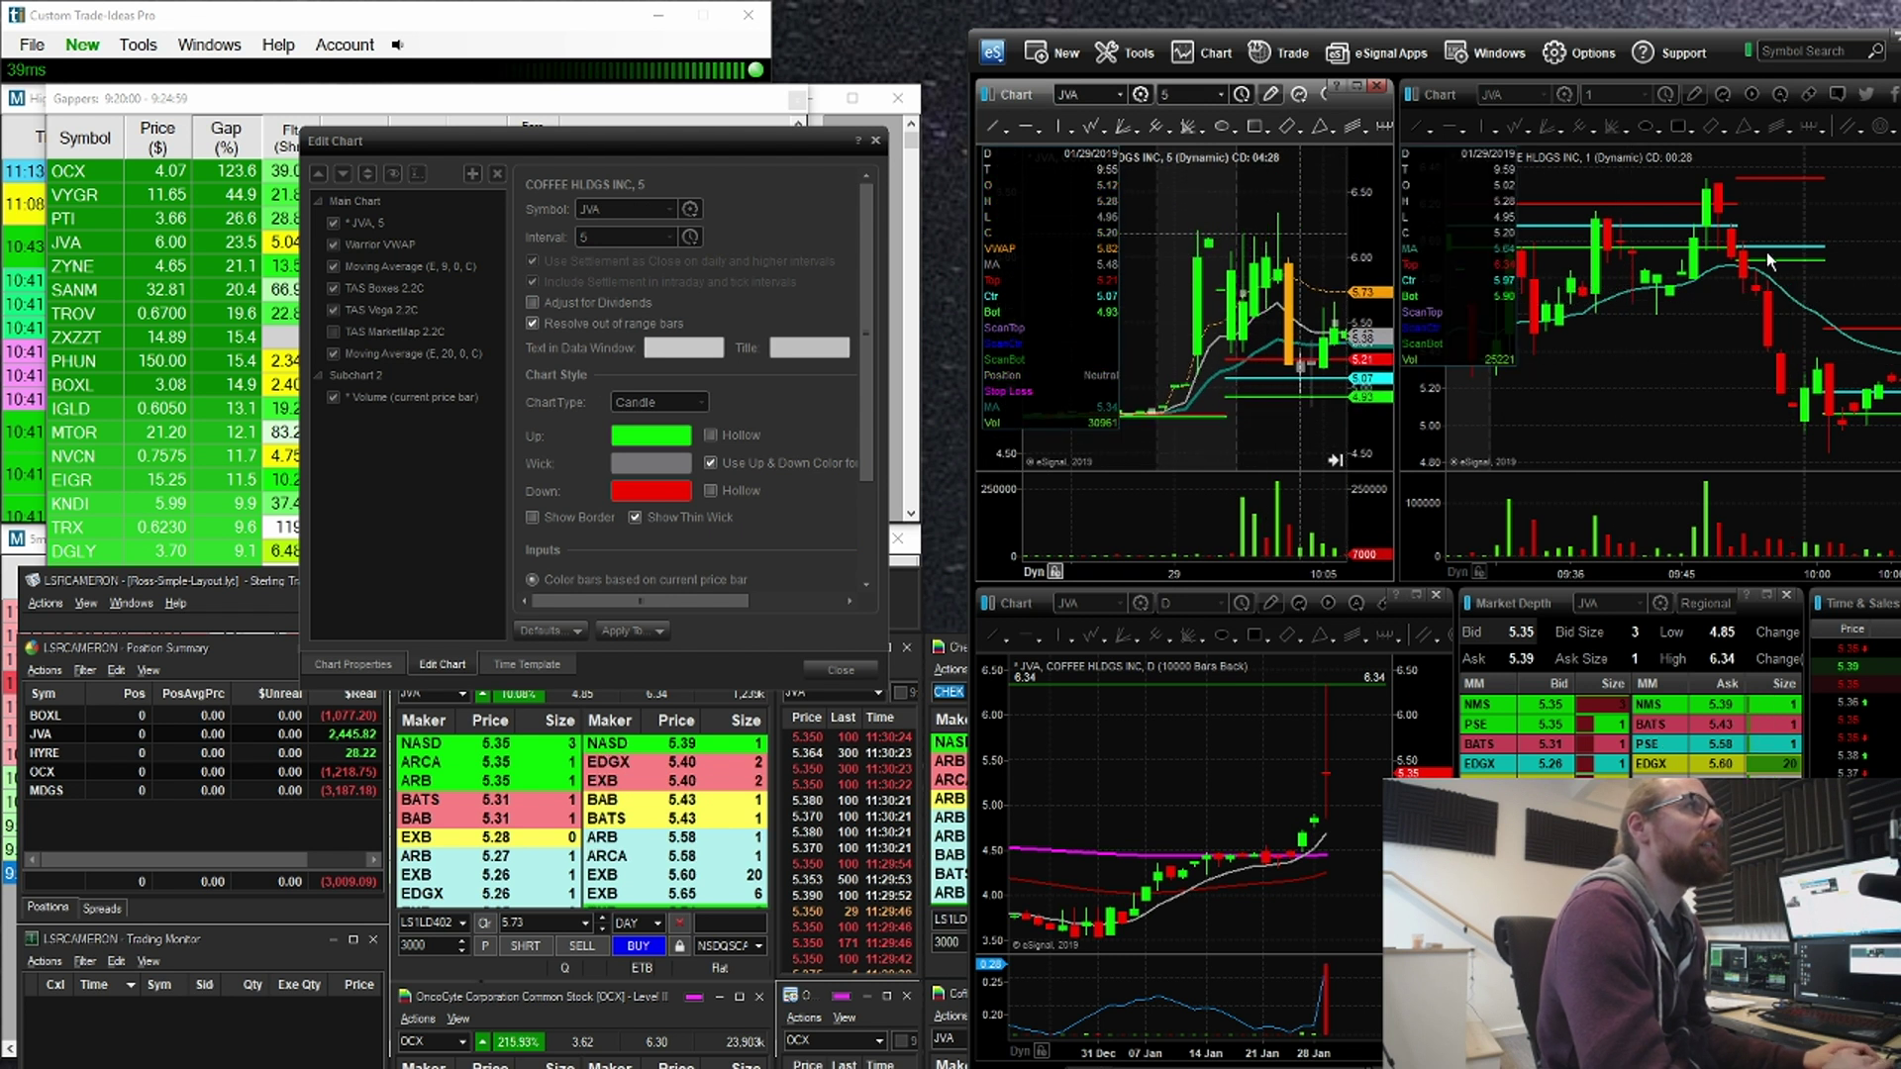
drag(1782, 241, 1794, 248)
drag(1292, 259, 1297, 265)
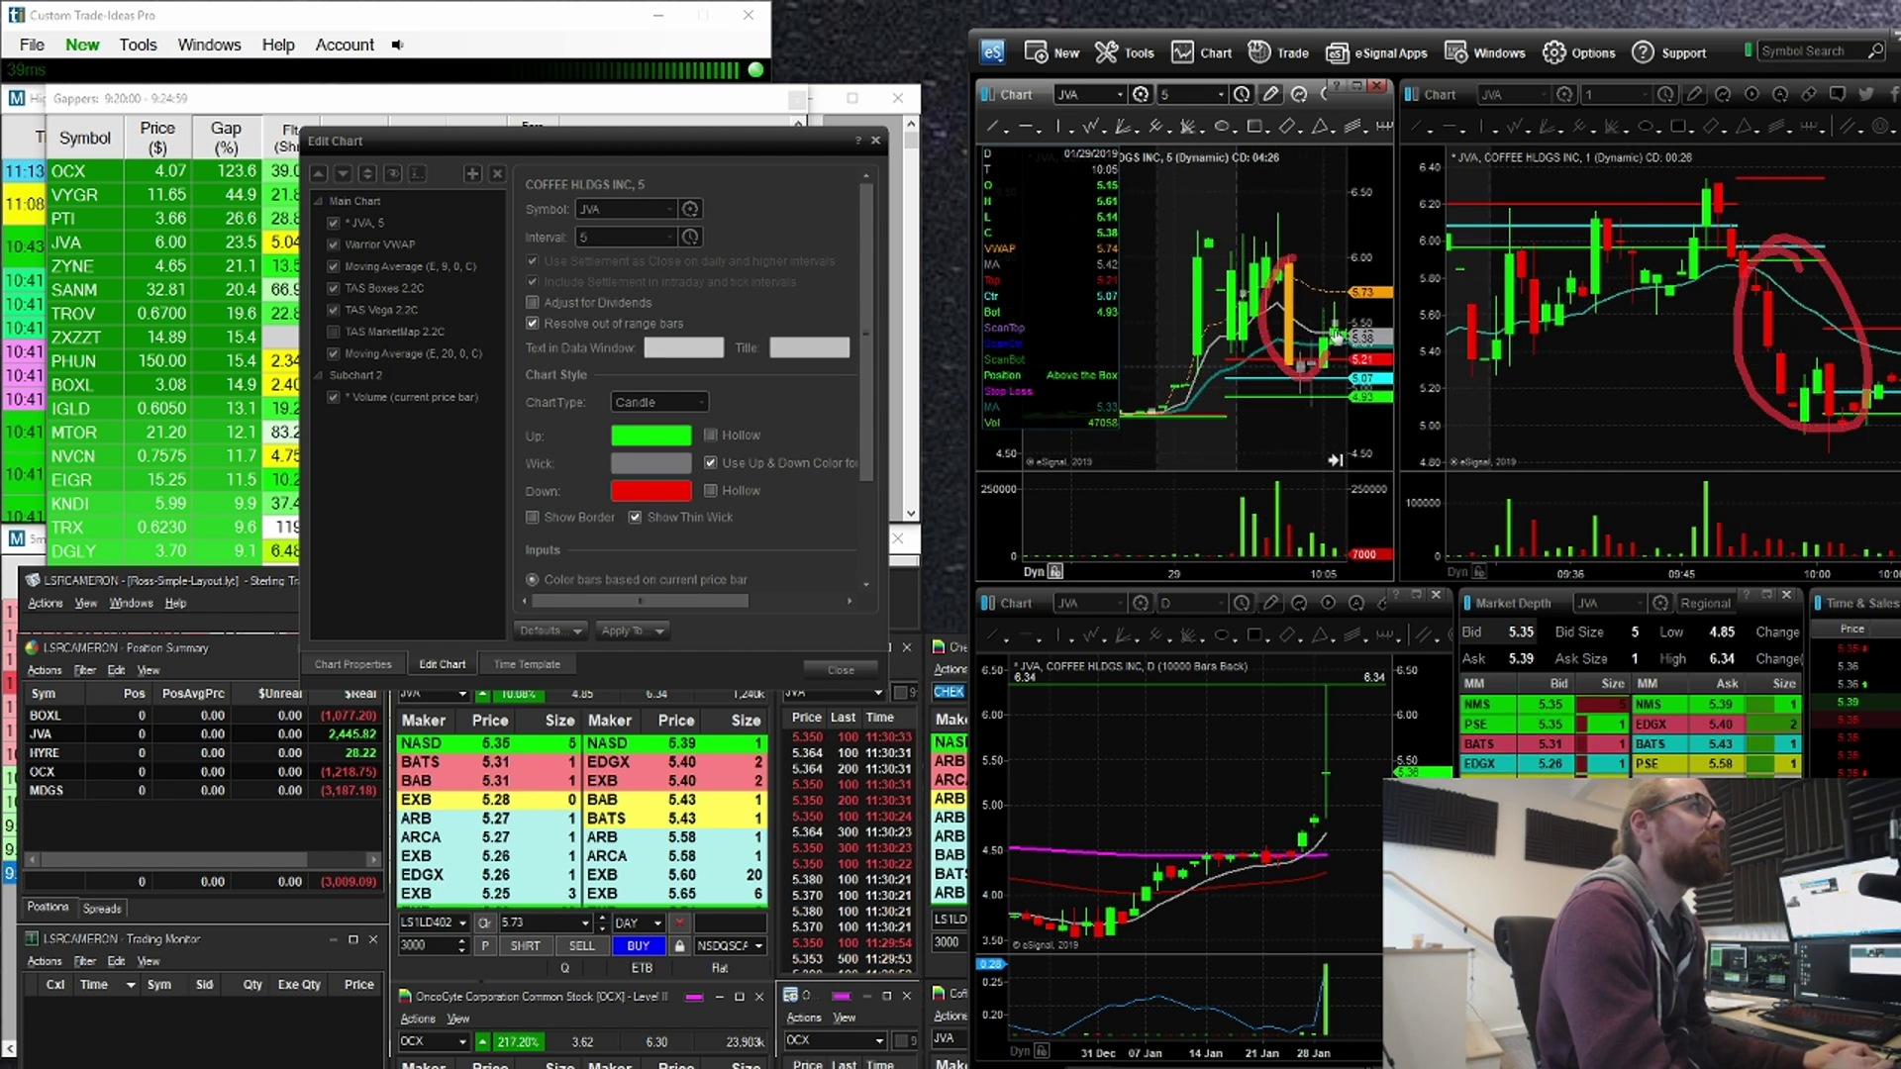
key(Escape)
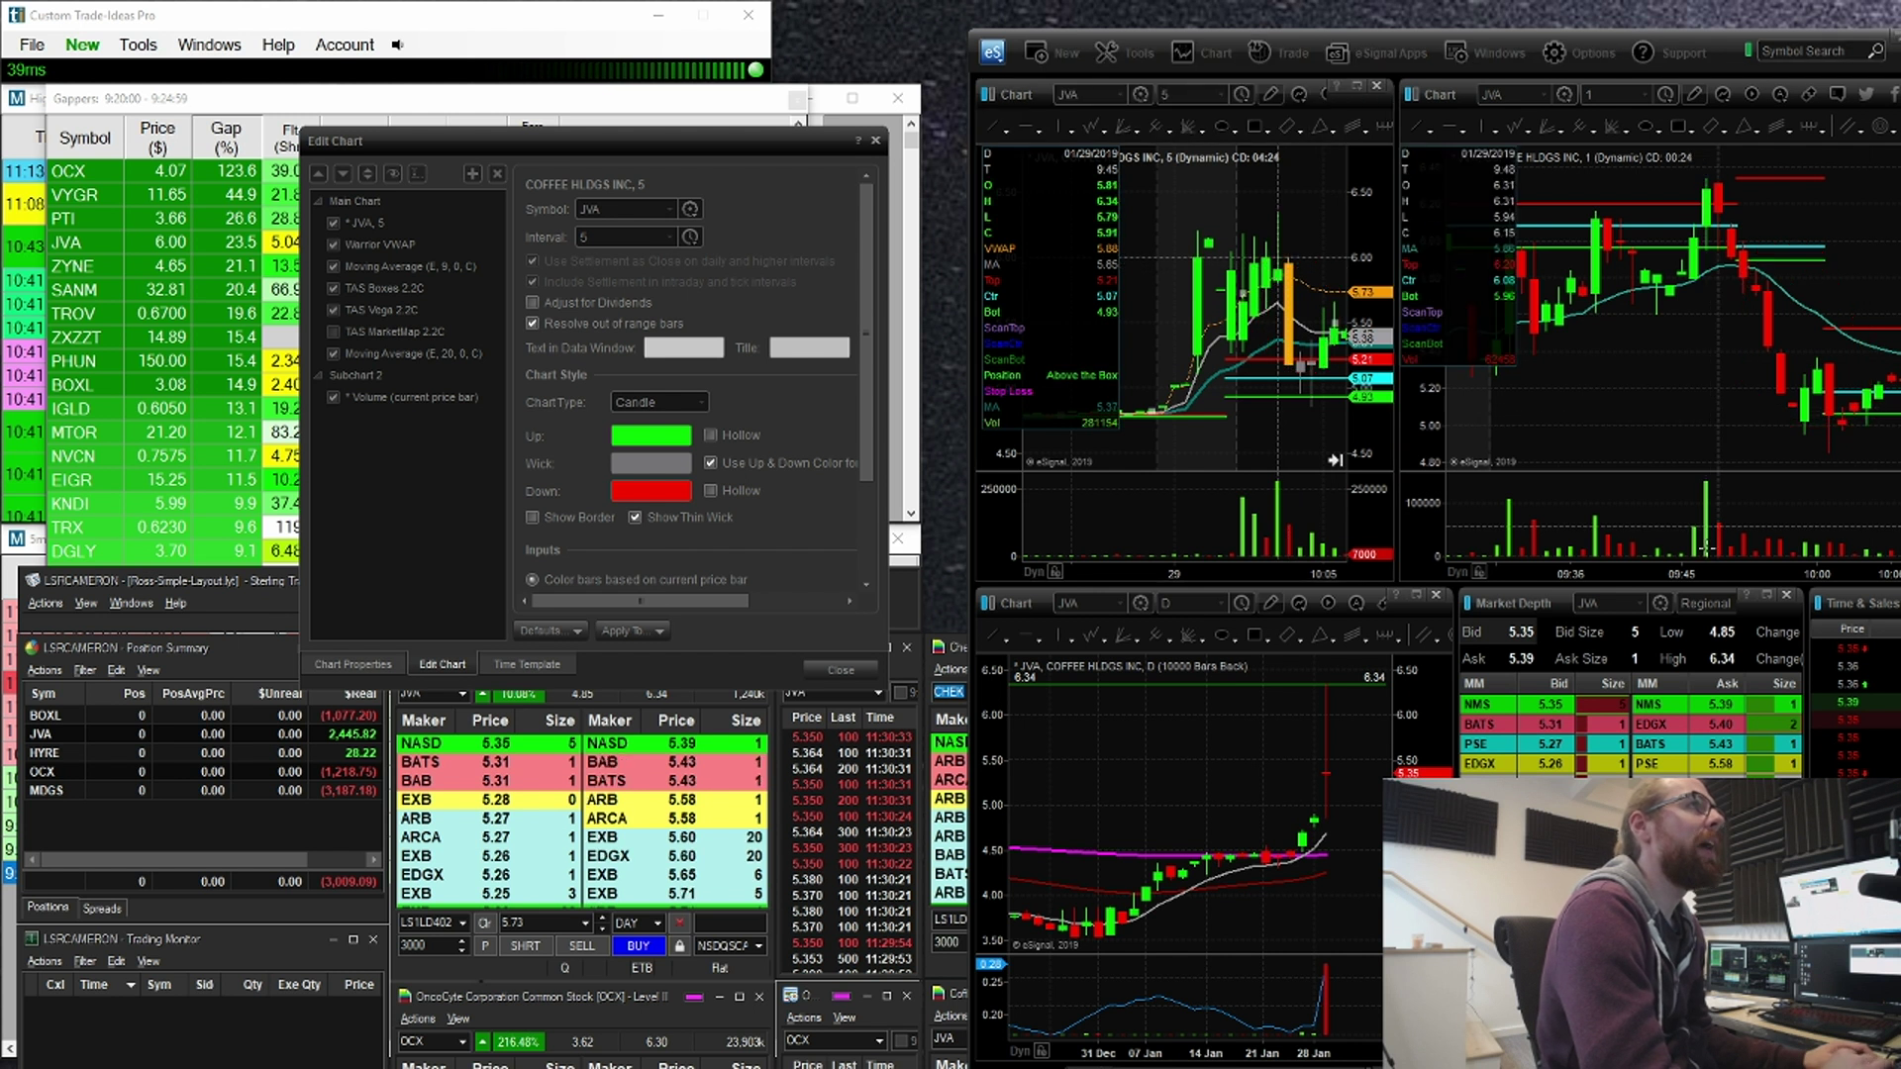
Step: Bring the trading after the 9:30 open into view on JVA's 1-minute chart and close the chart editing dialog
mouse_move(1723, 574)
mouse_down()
mouse_move(1647, 584)
mouse_move(1697, 576)
mouse_up()
drag(1745, 396, 1626, 386)
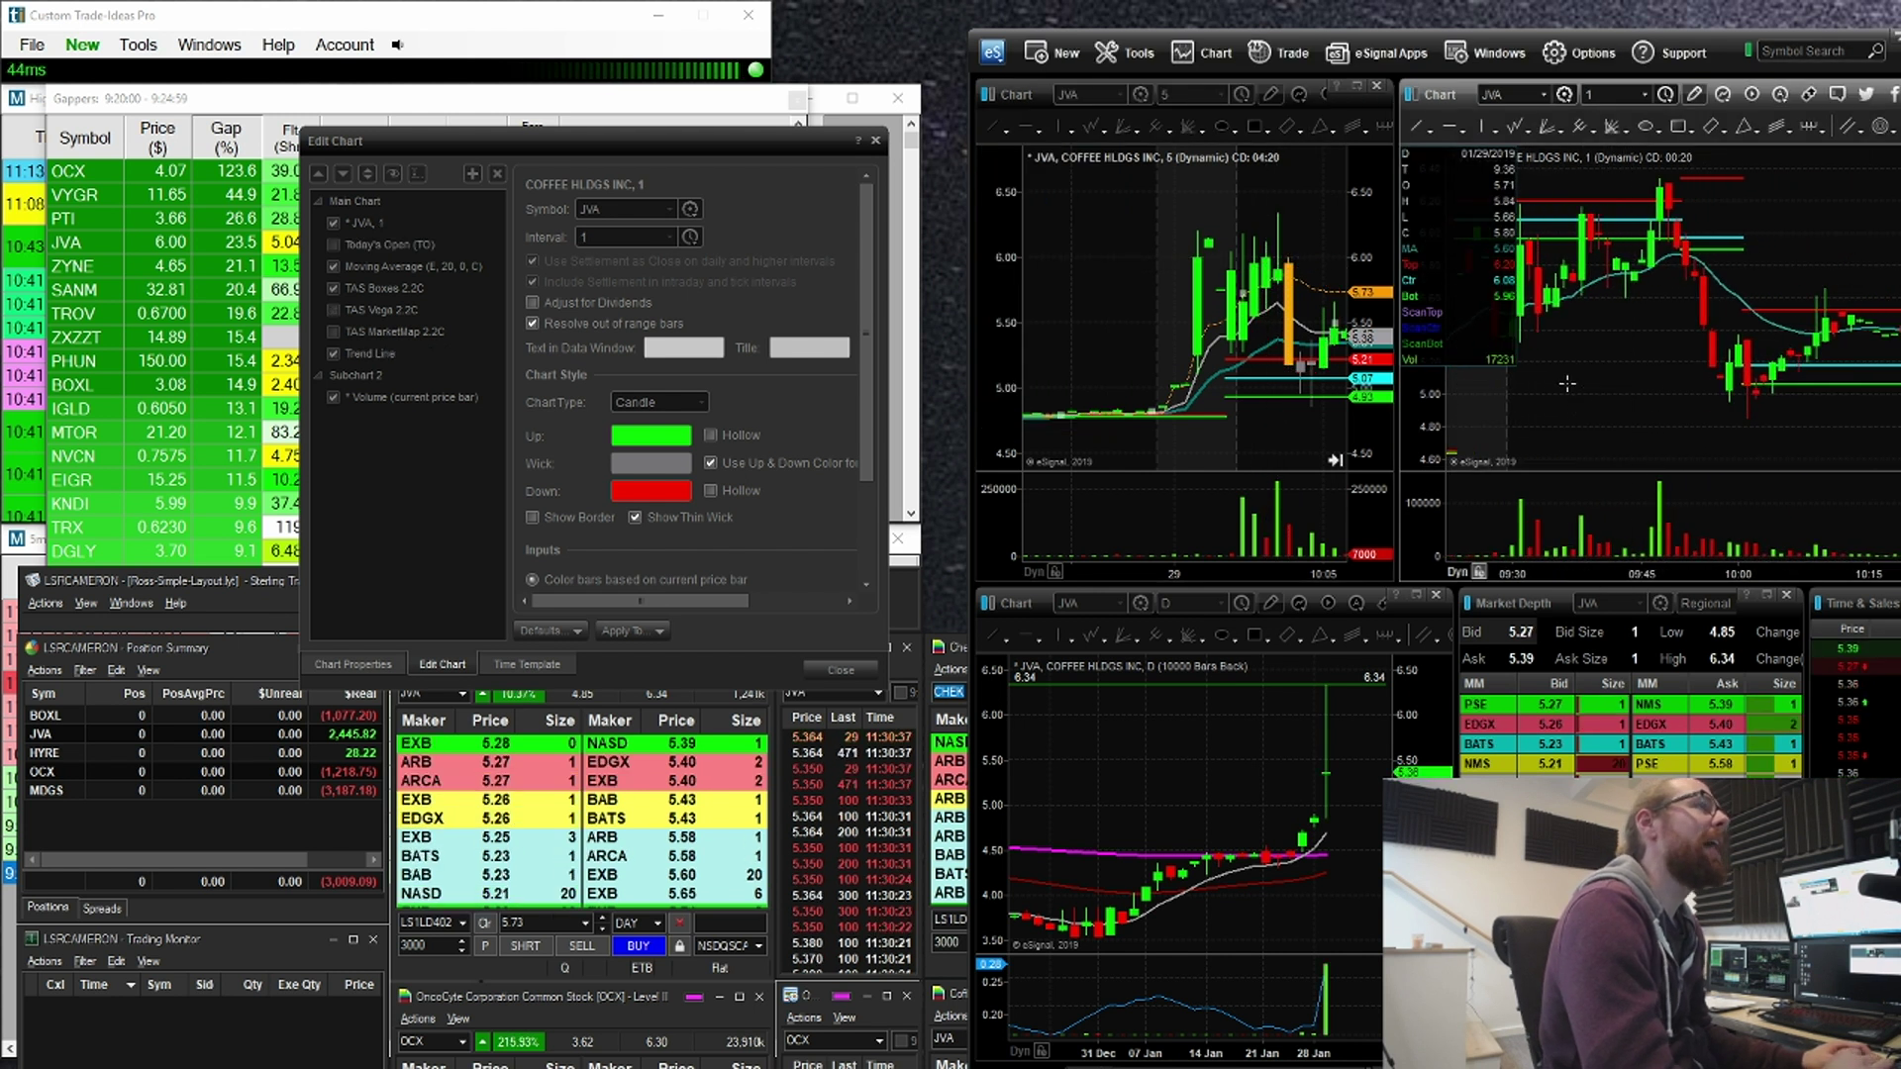
click(877, 146)
Step: Highlight the BOXL, JVA and OCX positions in turn in the position summary to review their realized results
click(332, 722)
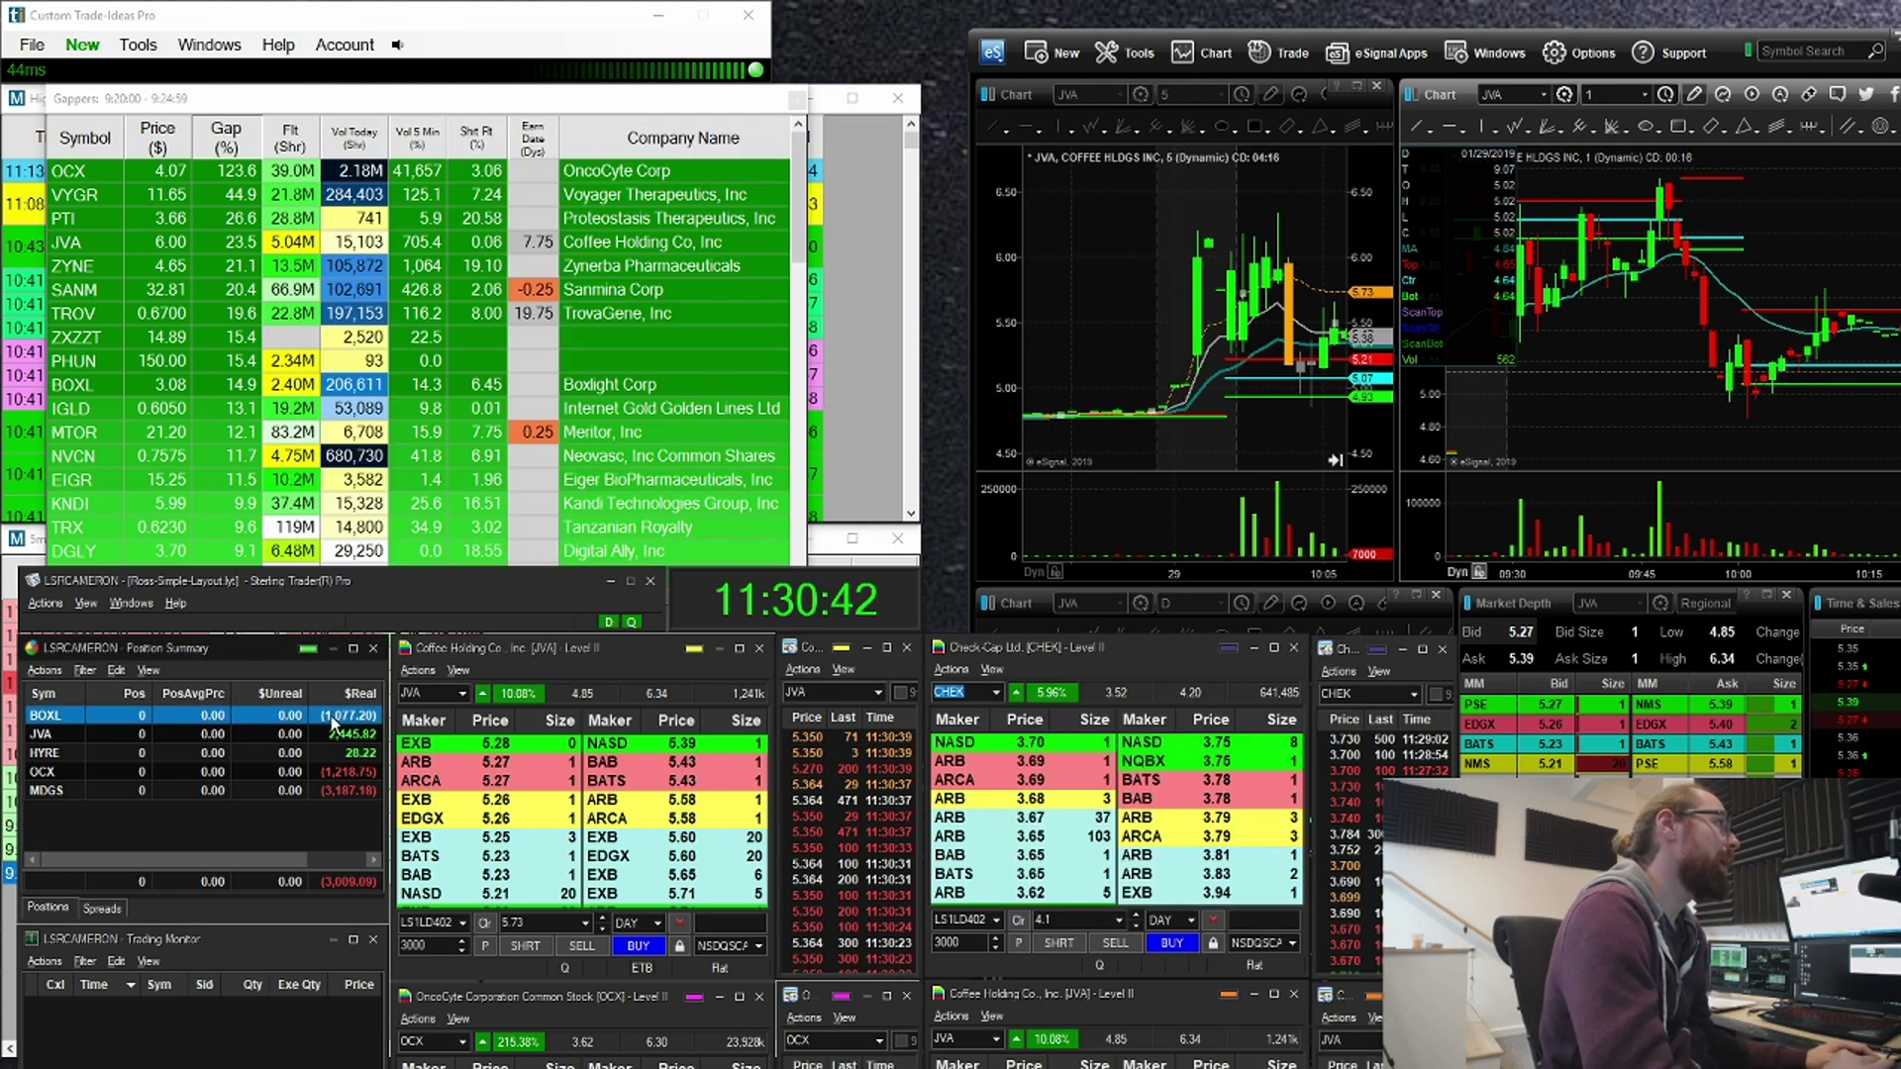
click(337, 734)
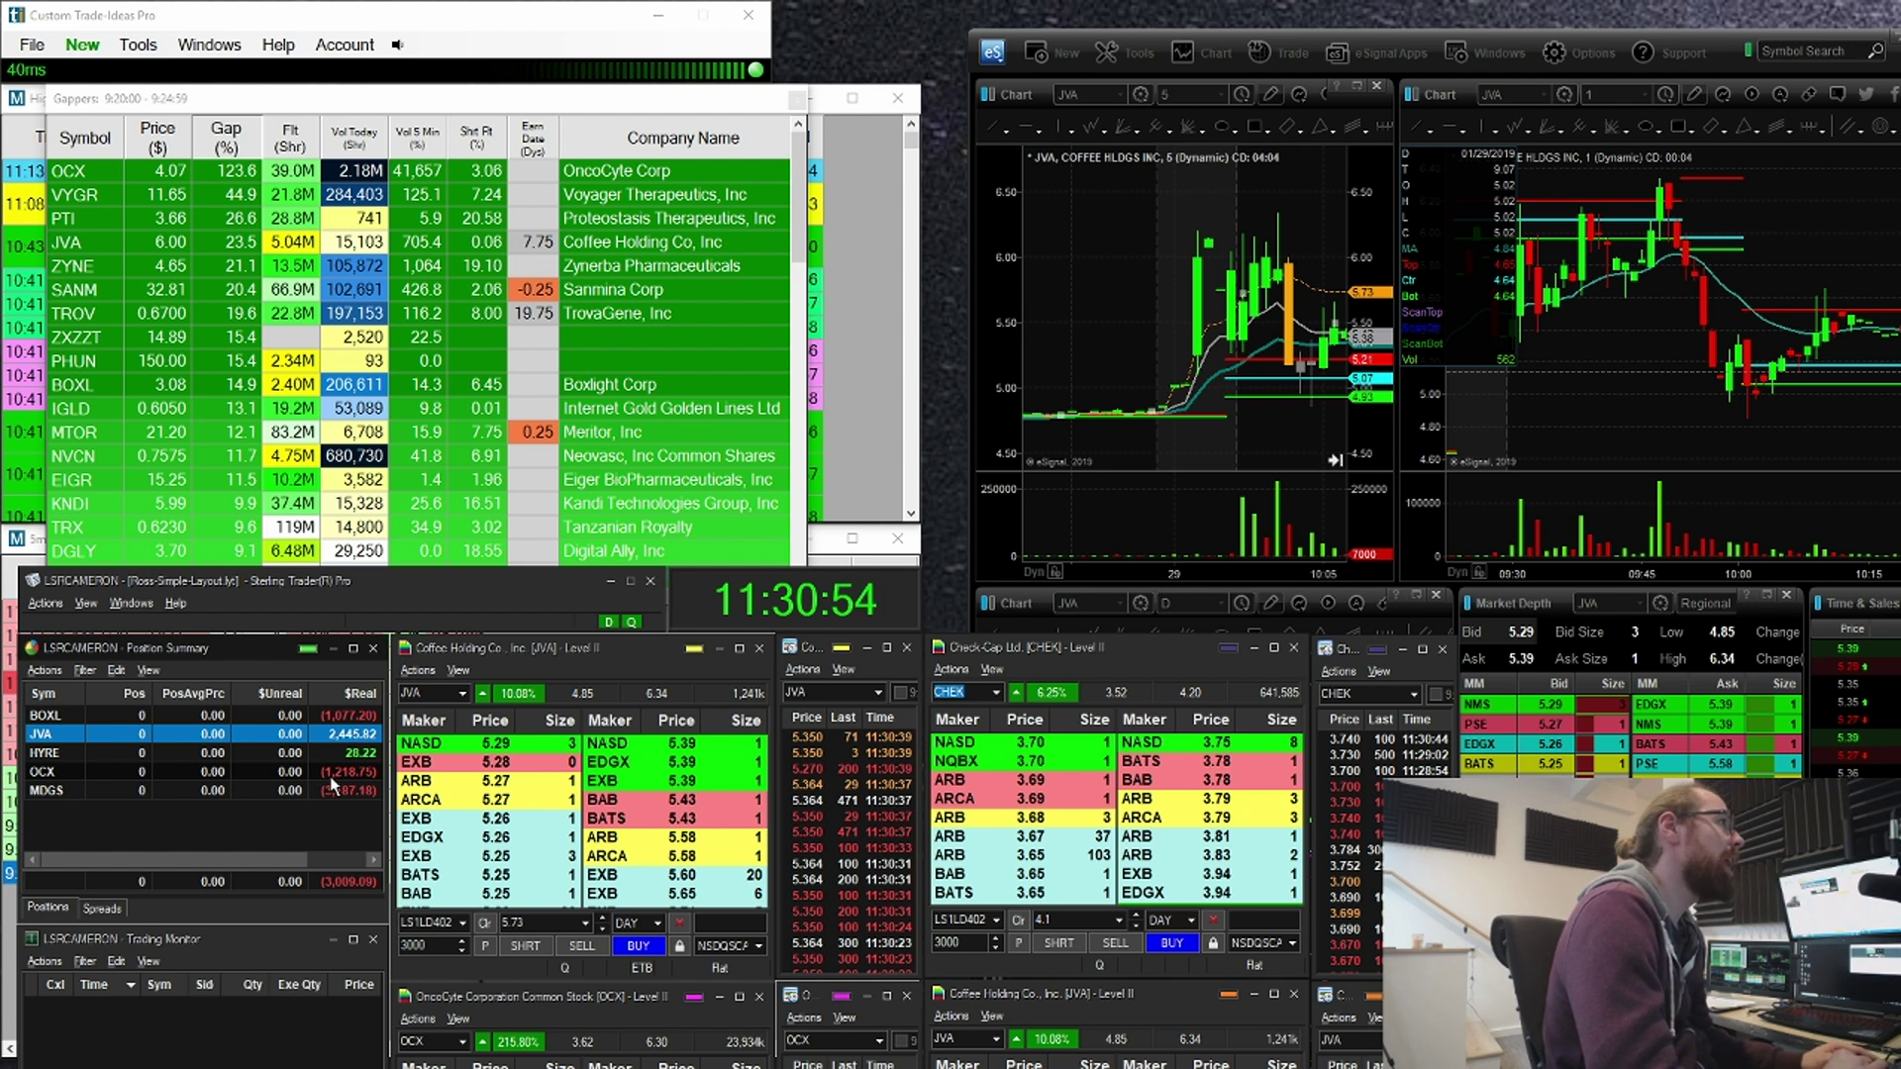
click(333, 774)
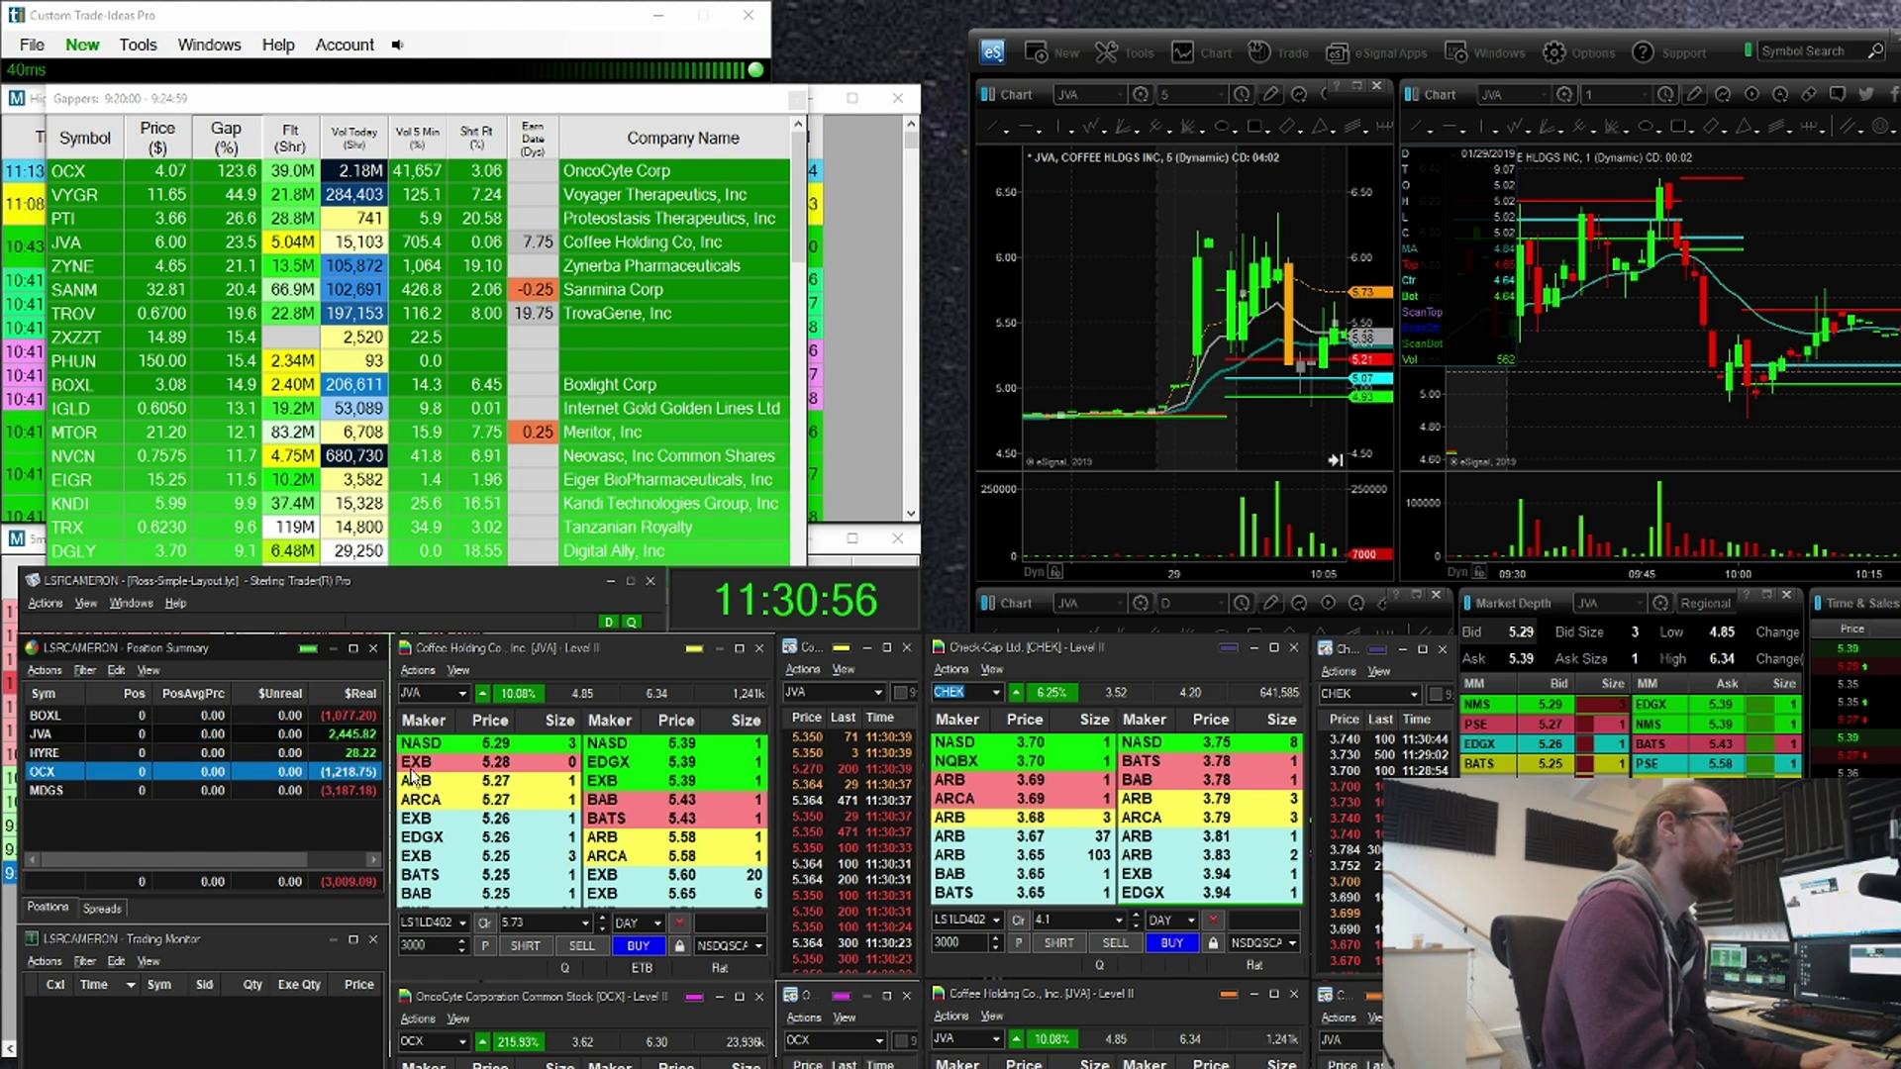
Step: Load HYRE into the linked charts
click(1216, 236)
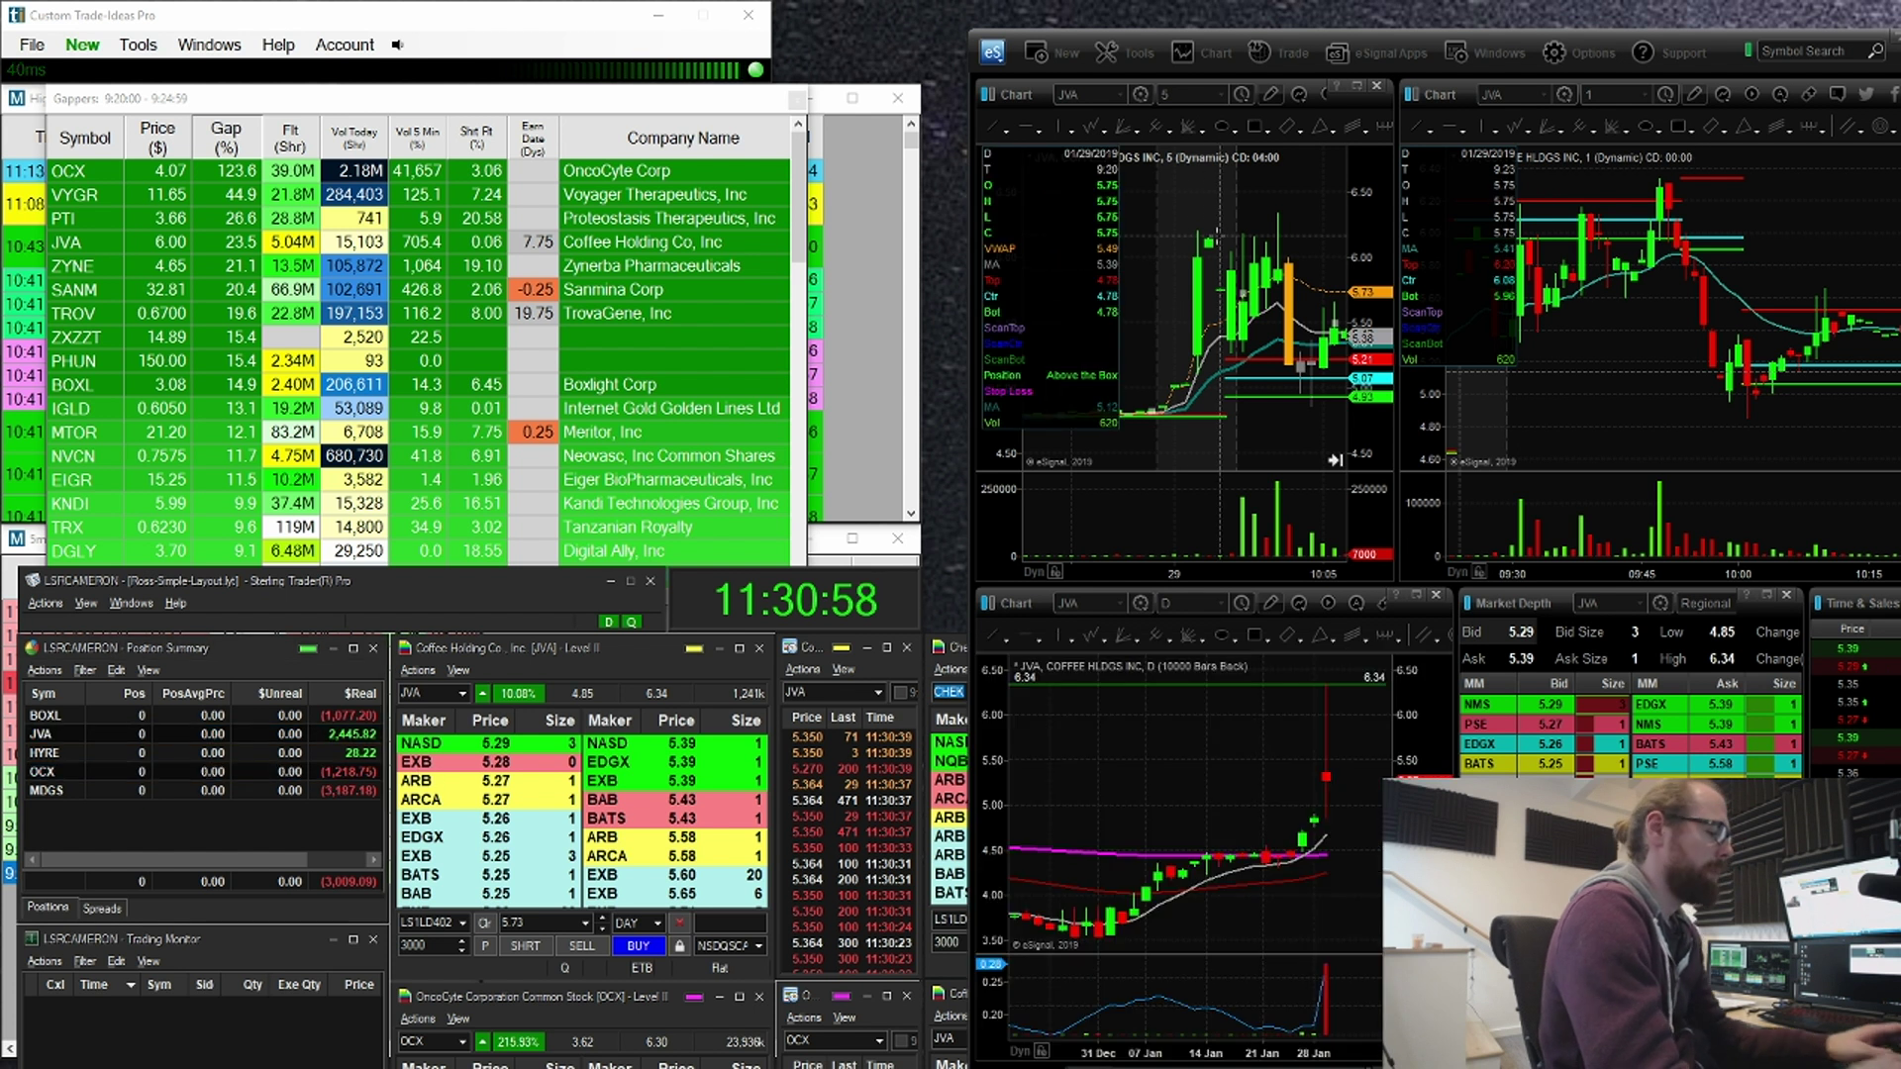
text(HYRE)
key(Return)
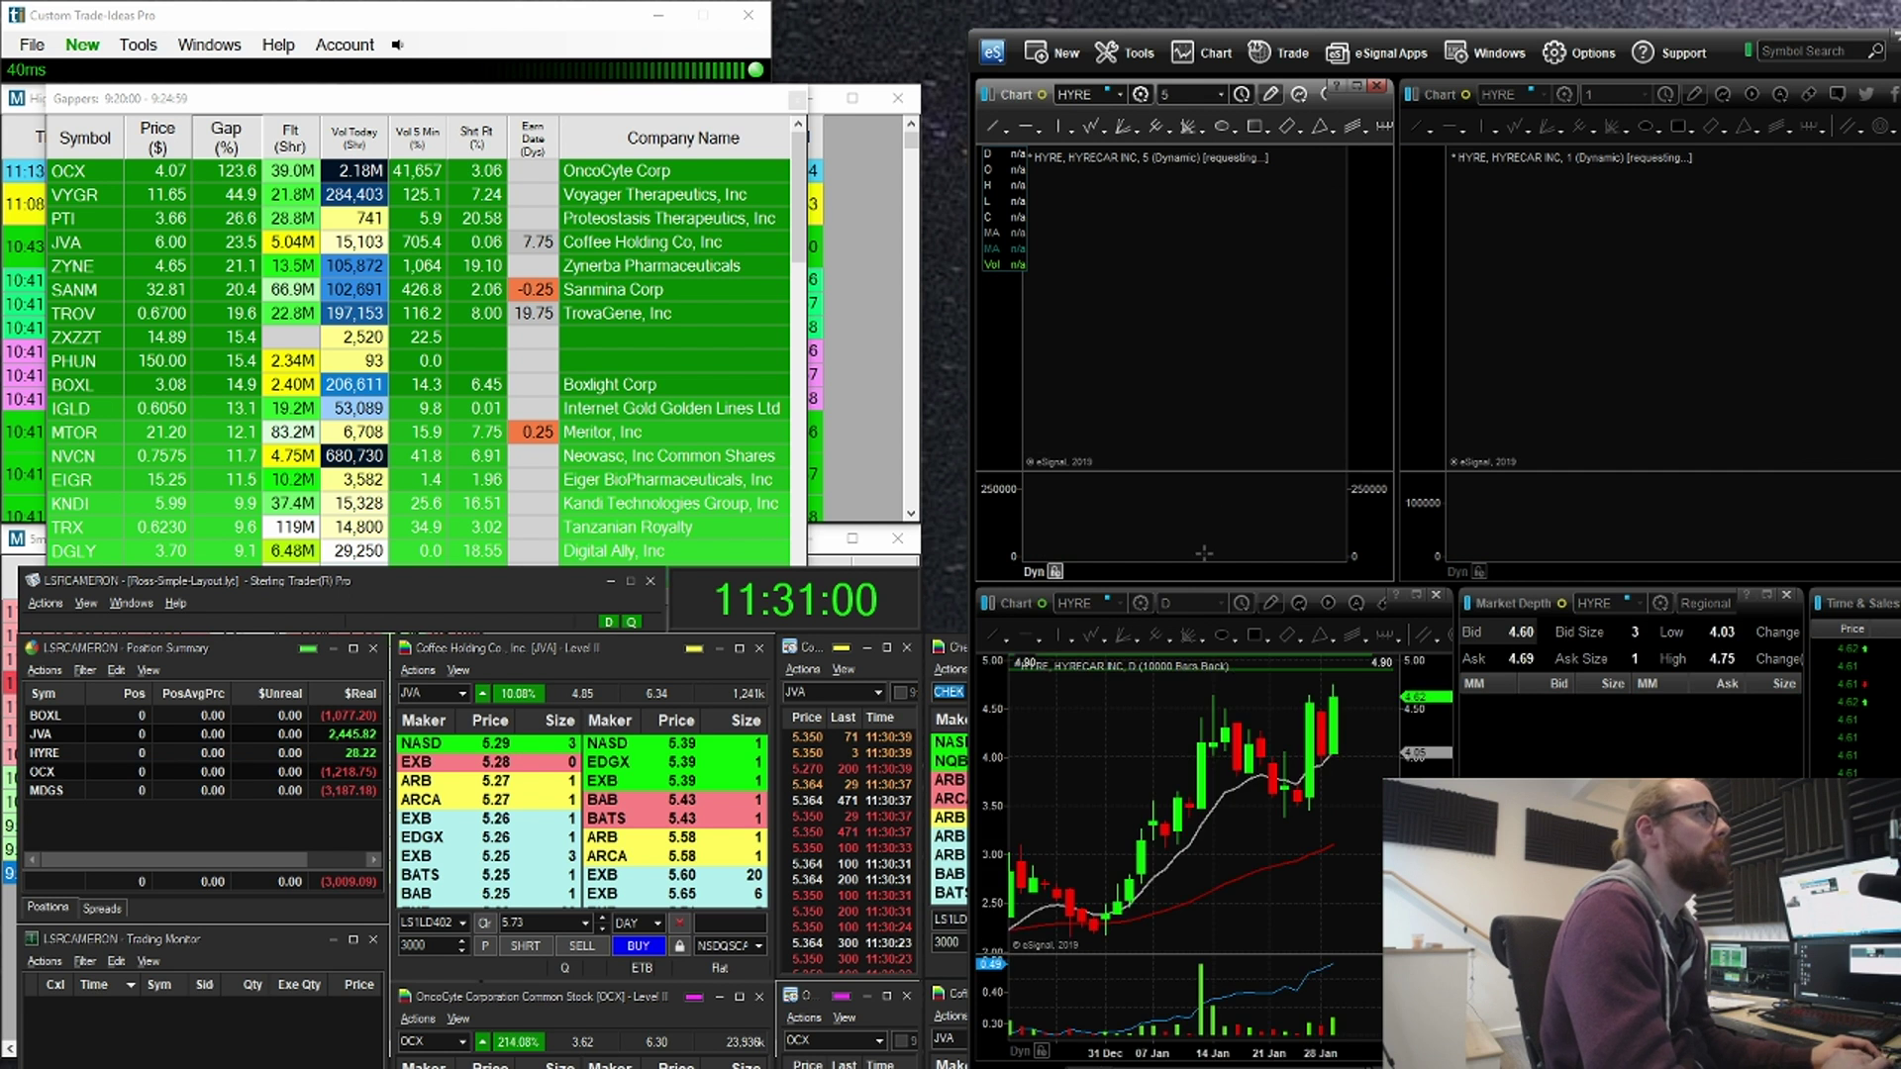
Step: Move the gappers window off the High of Day Momo Scanner and find HYRE's alerts from 9:48 to 9:49 AM
drag(607, 98, 1384, 103)
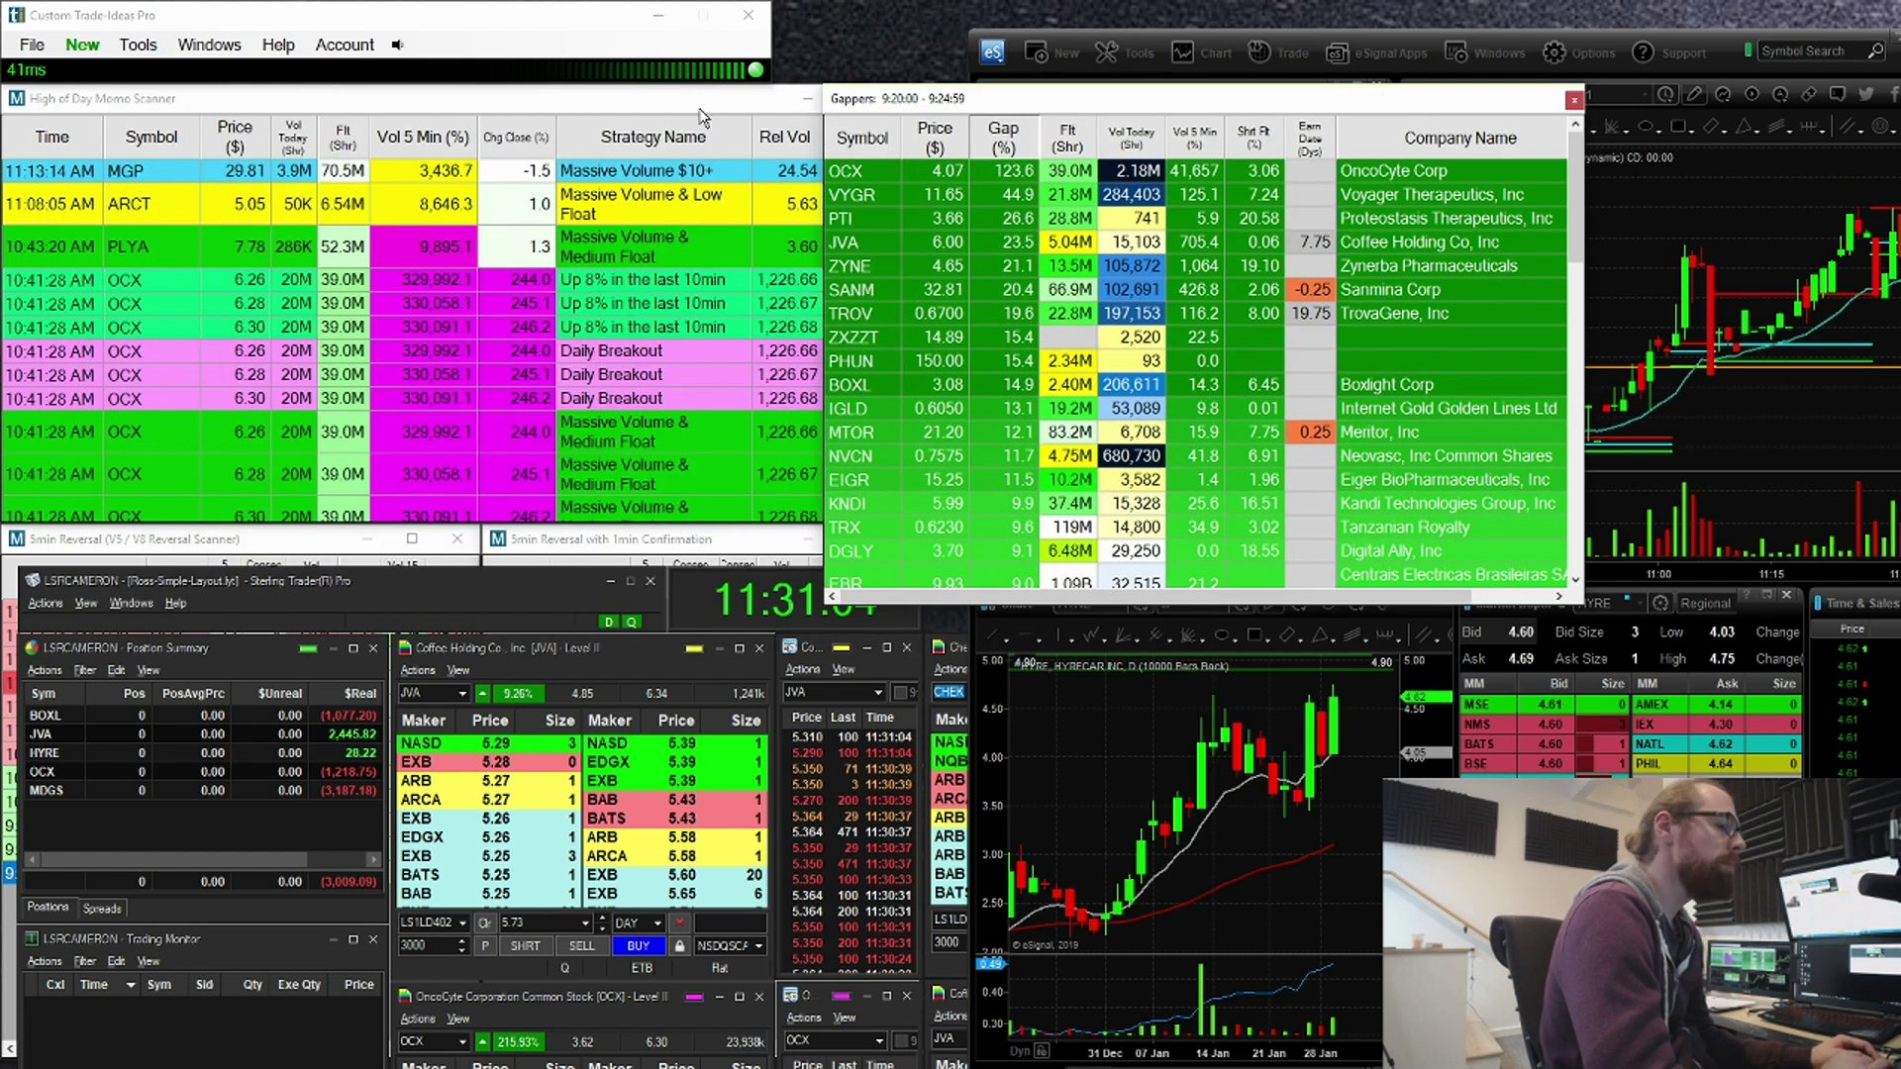
click(366, 341)
click(287, 313)
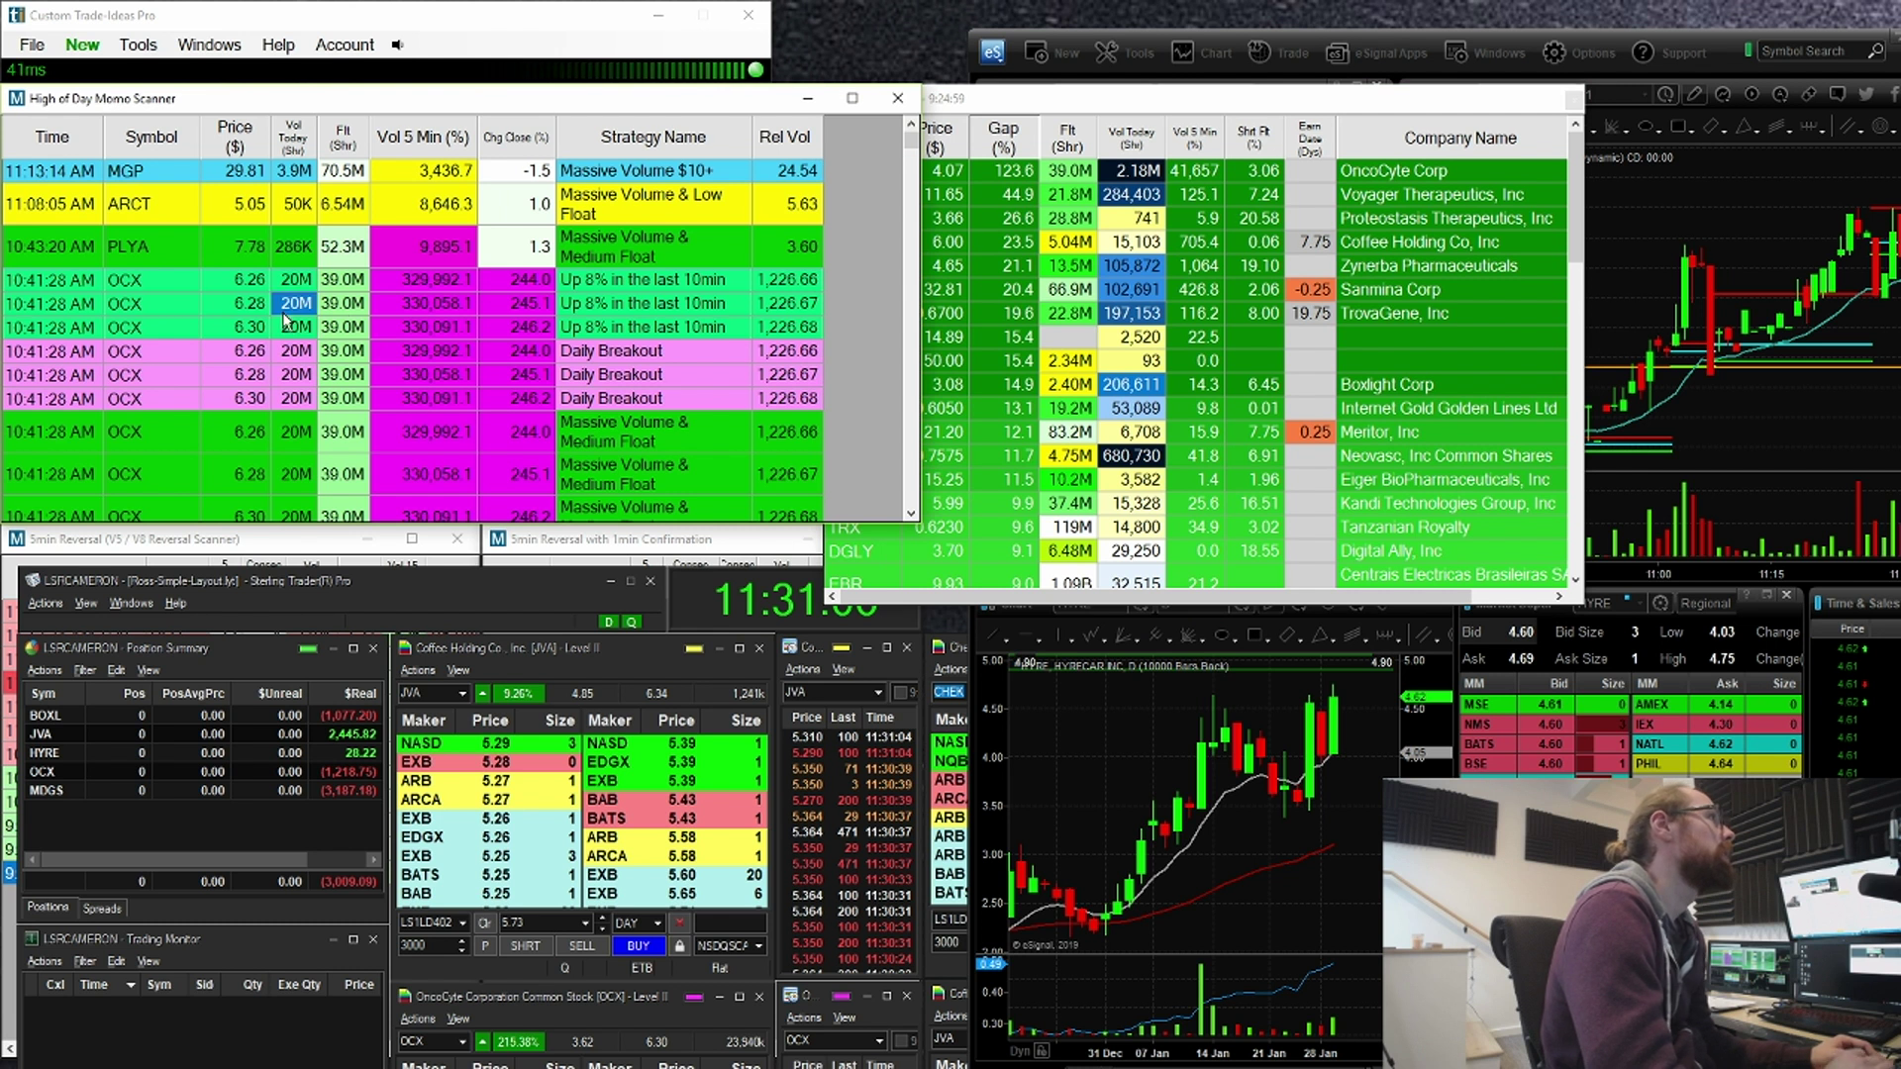
scroll(310, 280, down, 15)
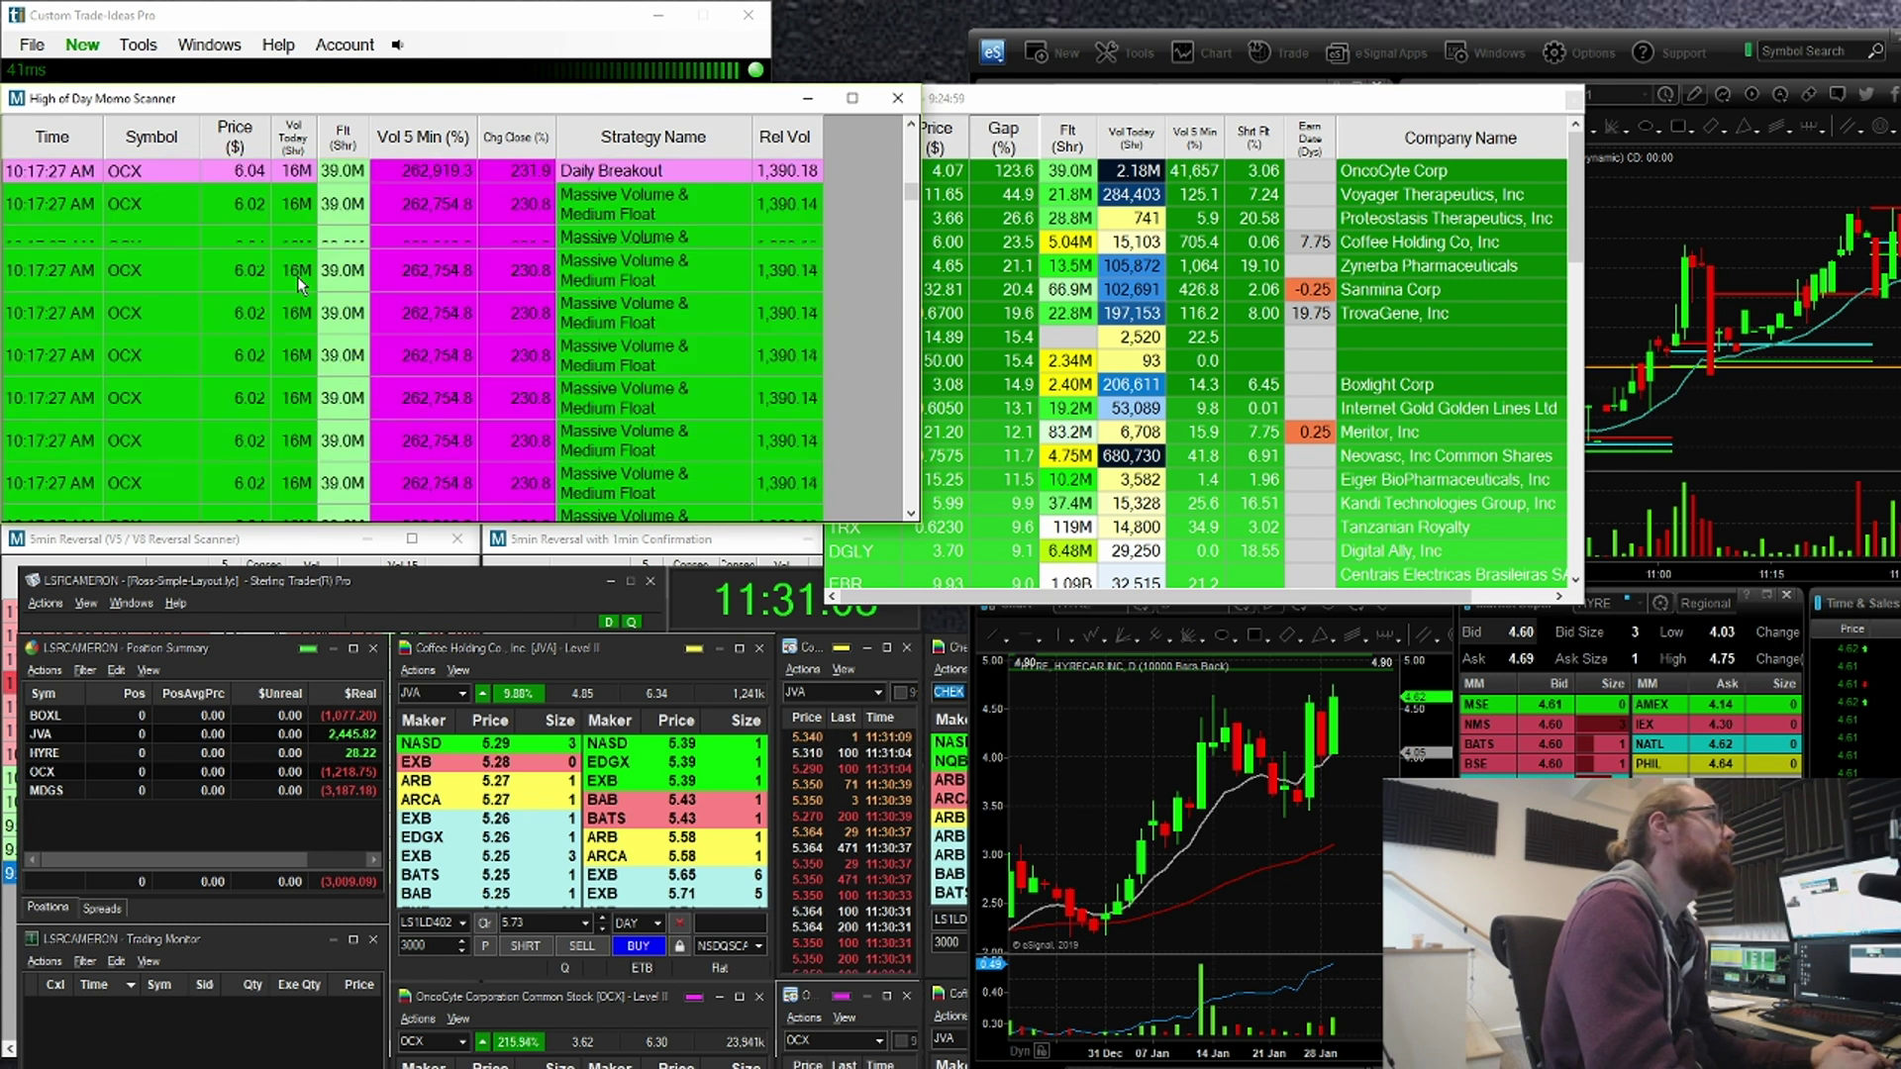
scroll(300, 284, down, 3)
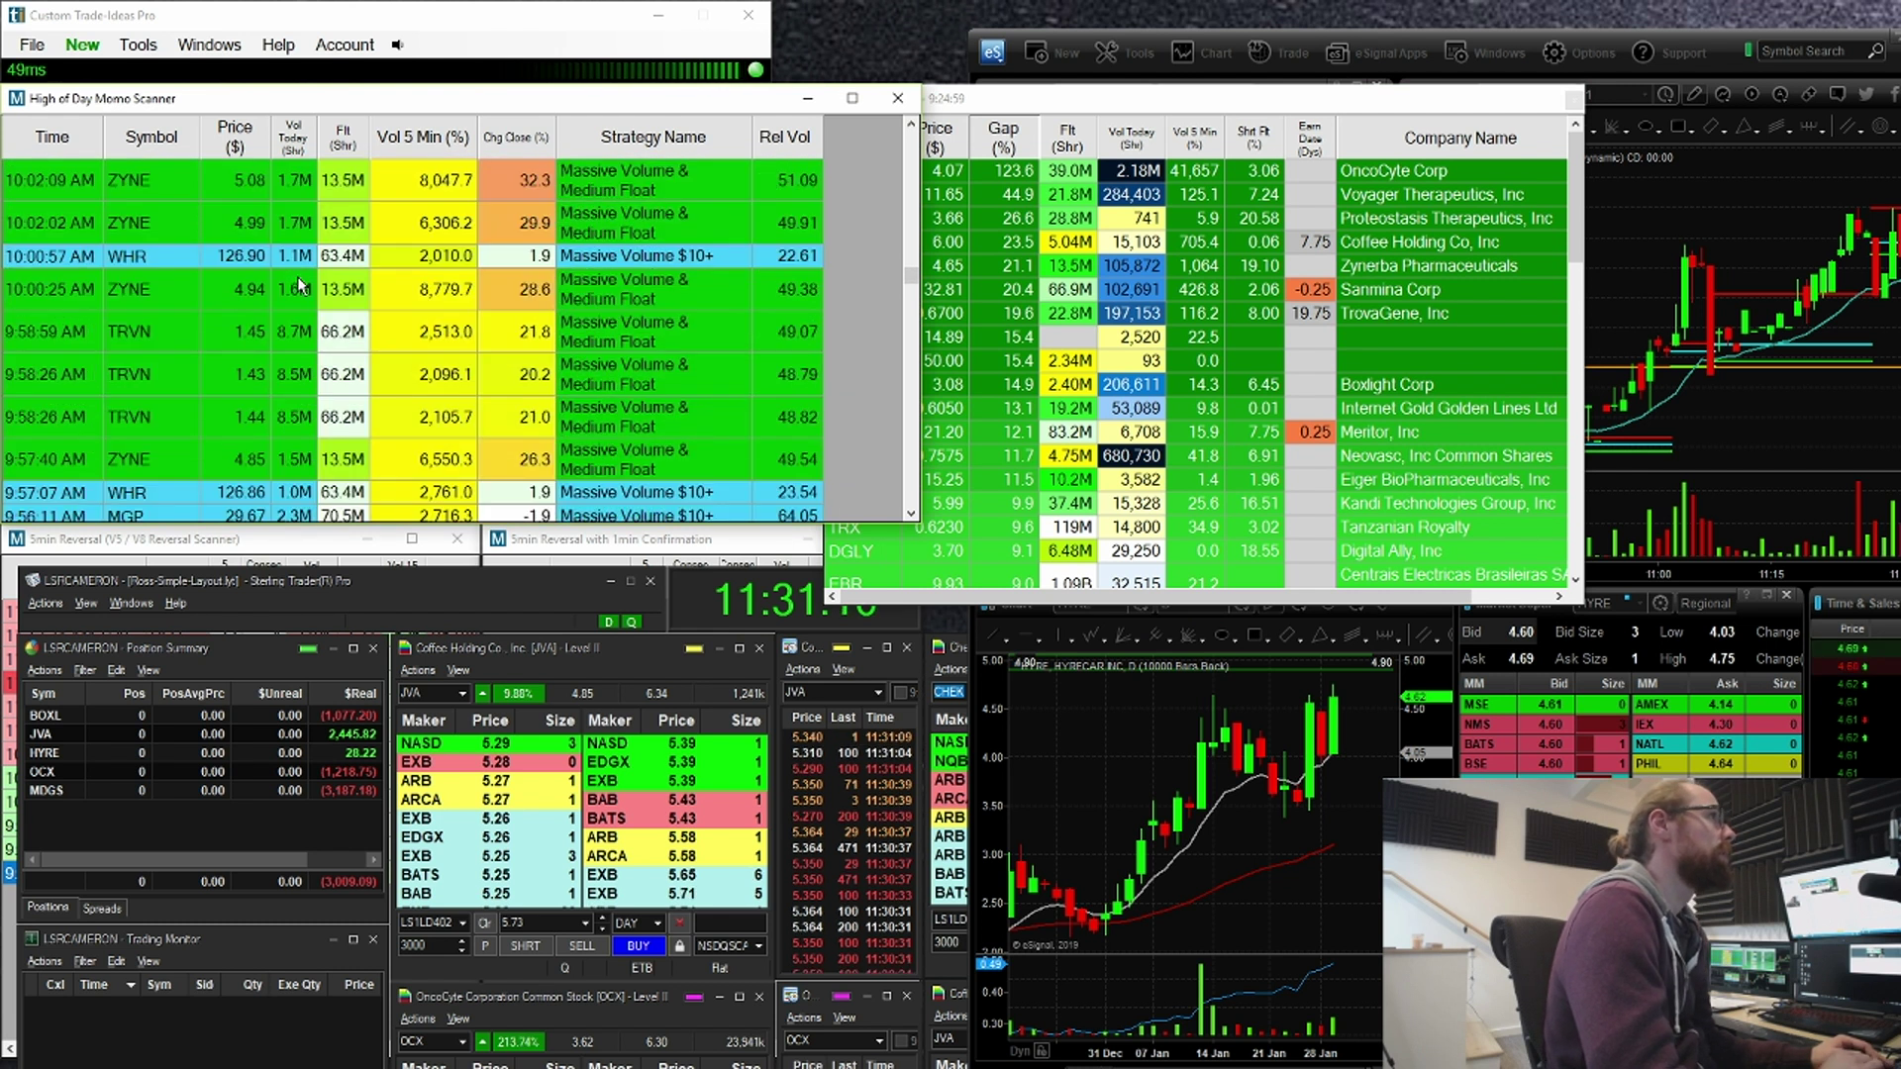
scroll(300, 284, down, 10)
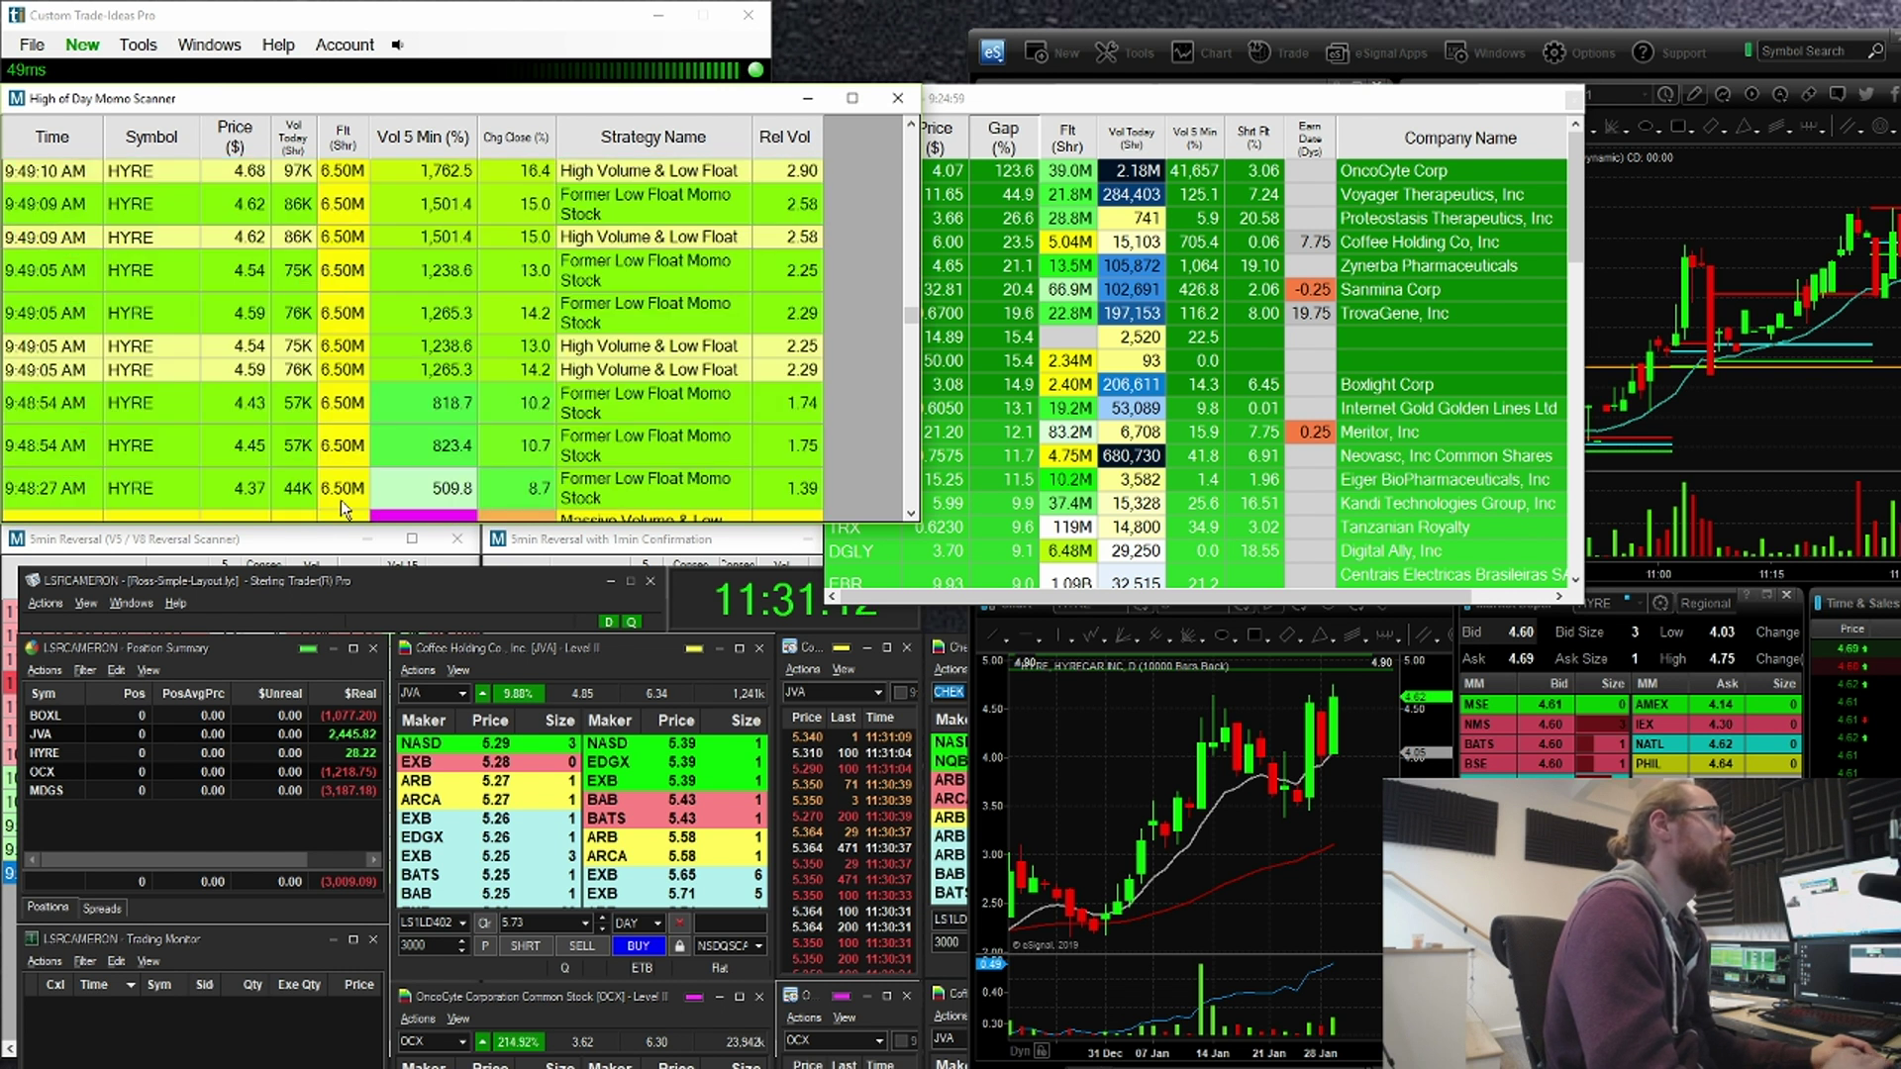
Step: Examine HYRE's spike between 9:45 and 10:00 on the 5-minute and 1-minute charts
click(1664, 396)
drag(1218, 394, 1475, 456)
drag(1518, 562, 1614, 483)
drag(1500, 416, 1799, 435)
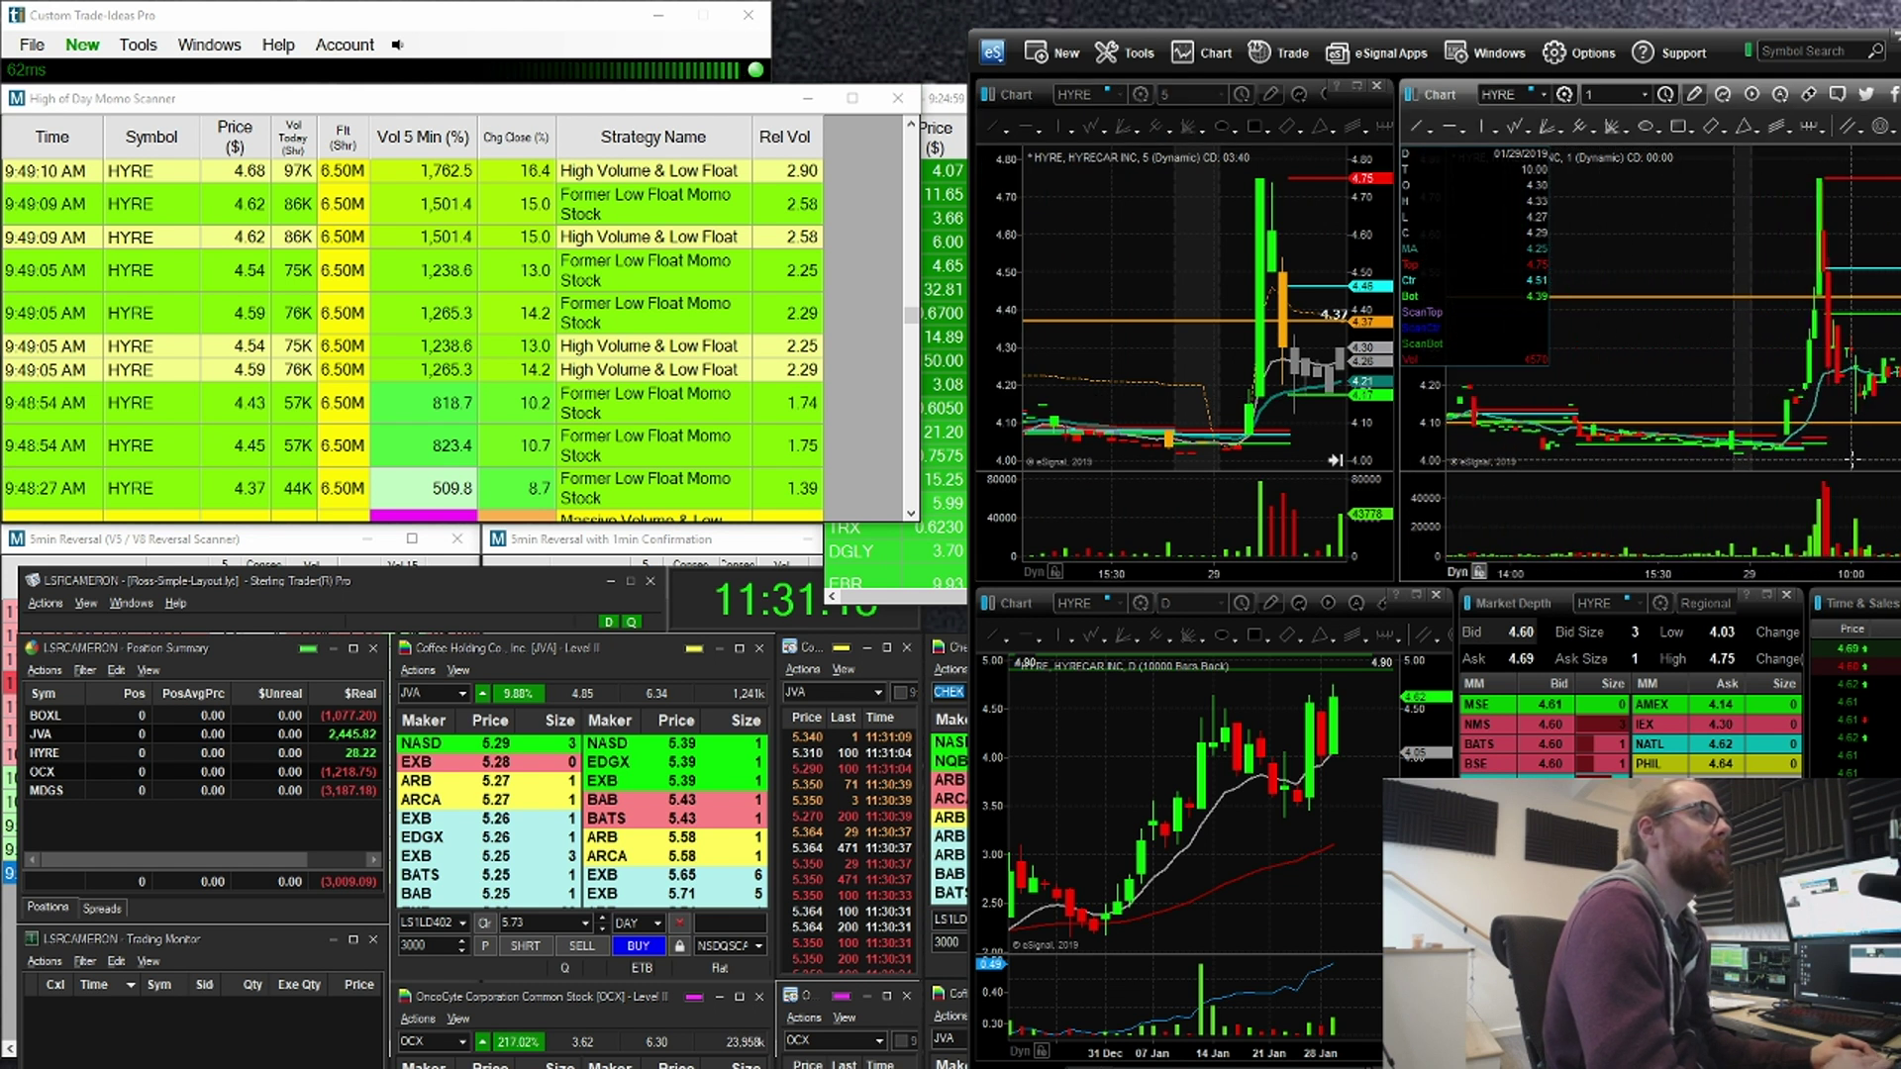
drag(1790, 575, 1653, 401)
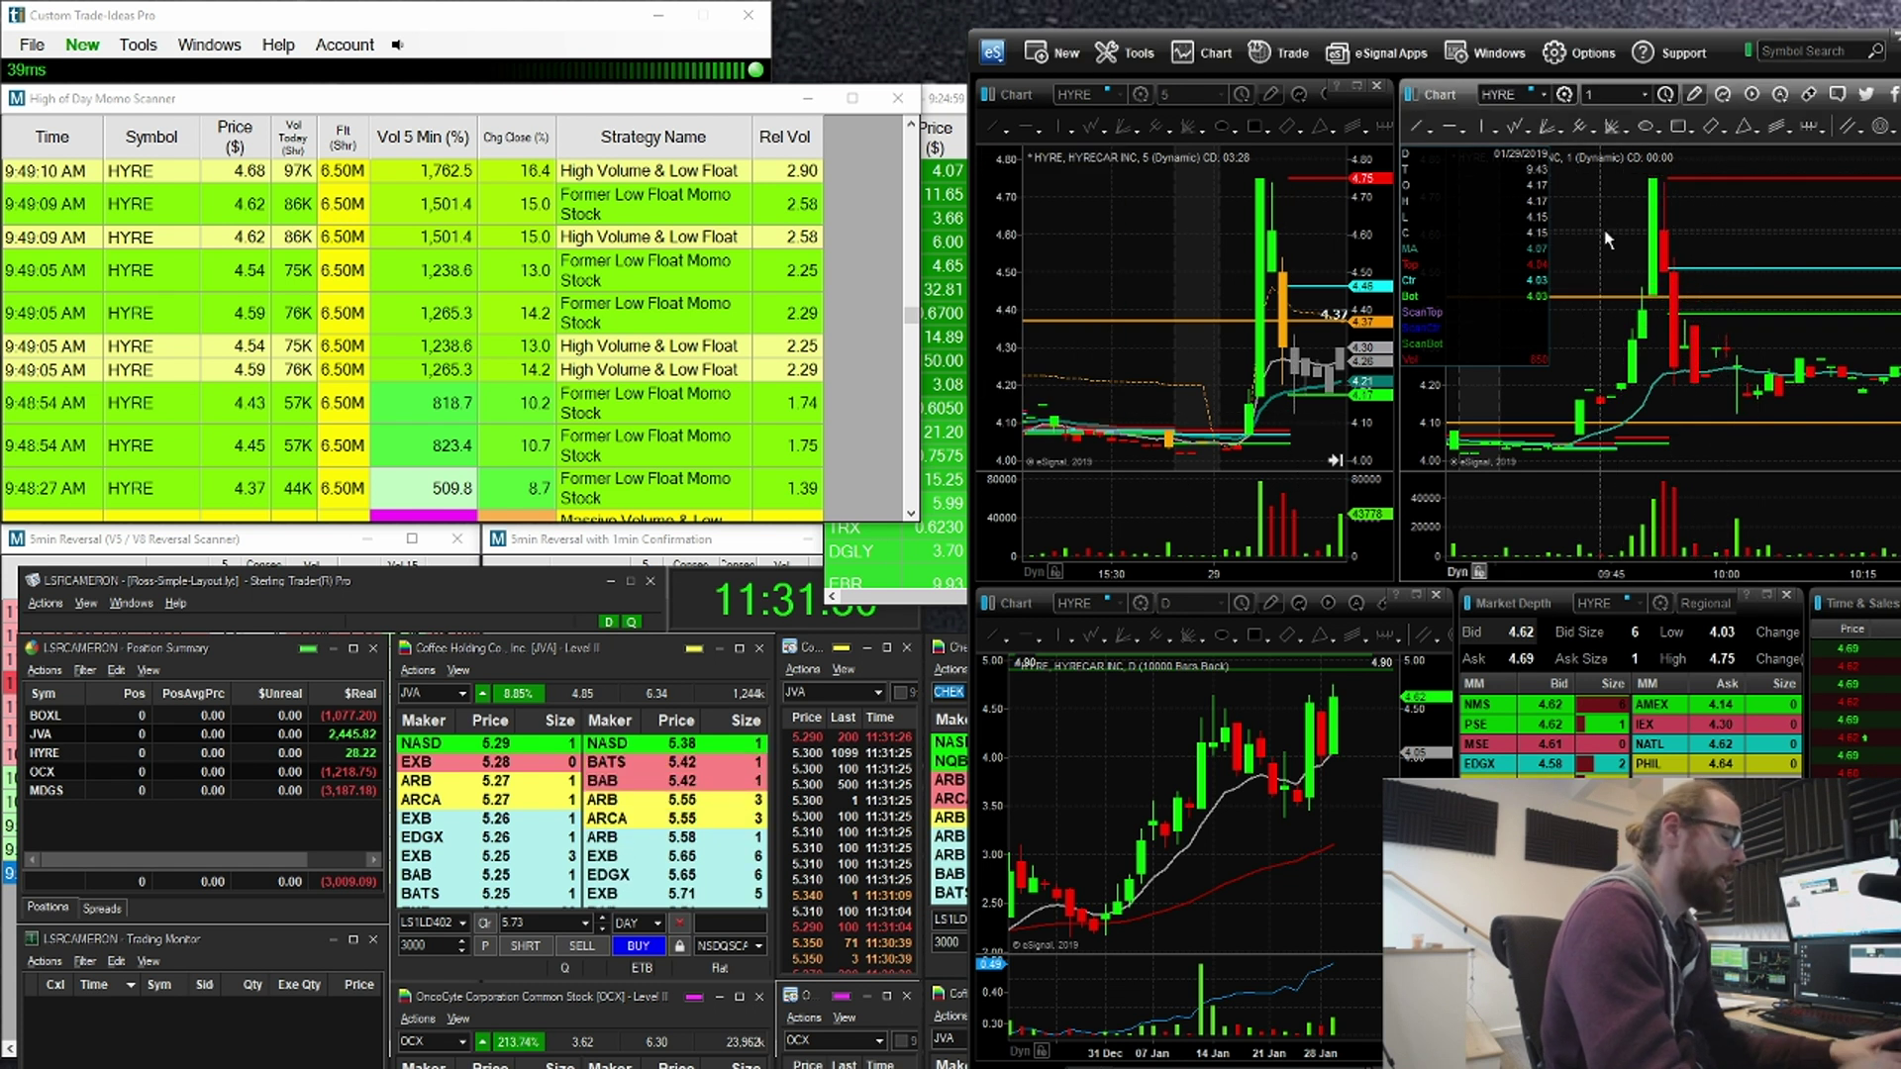
Step: Load MDGS into the charts and mark the highs of its spike shortly before 10:16 on the 1-minute chart
text(MDGS)
key(Return)
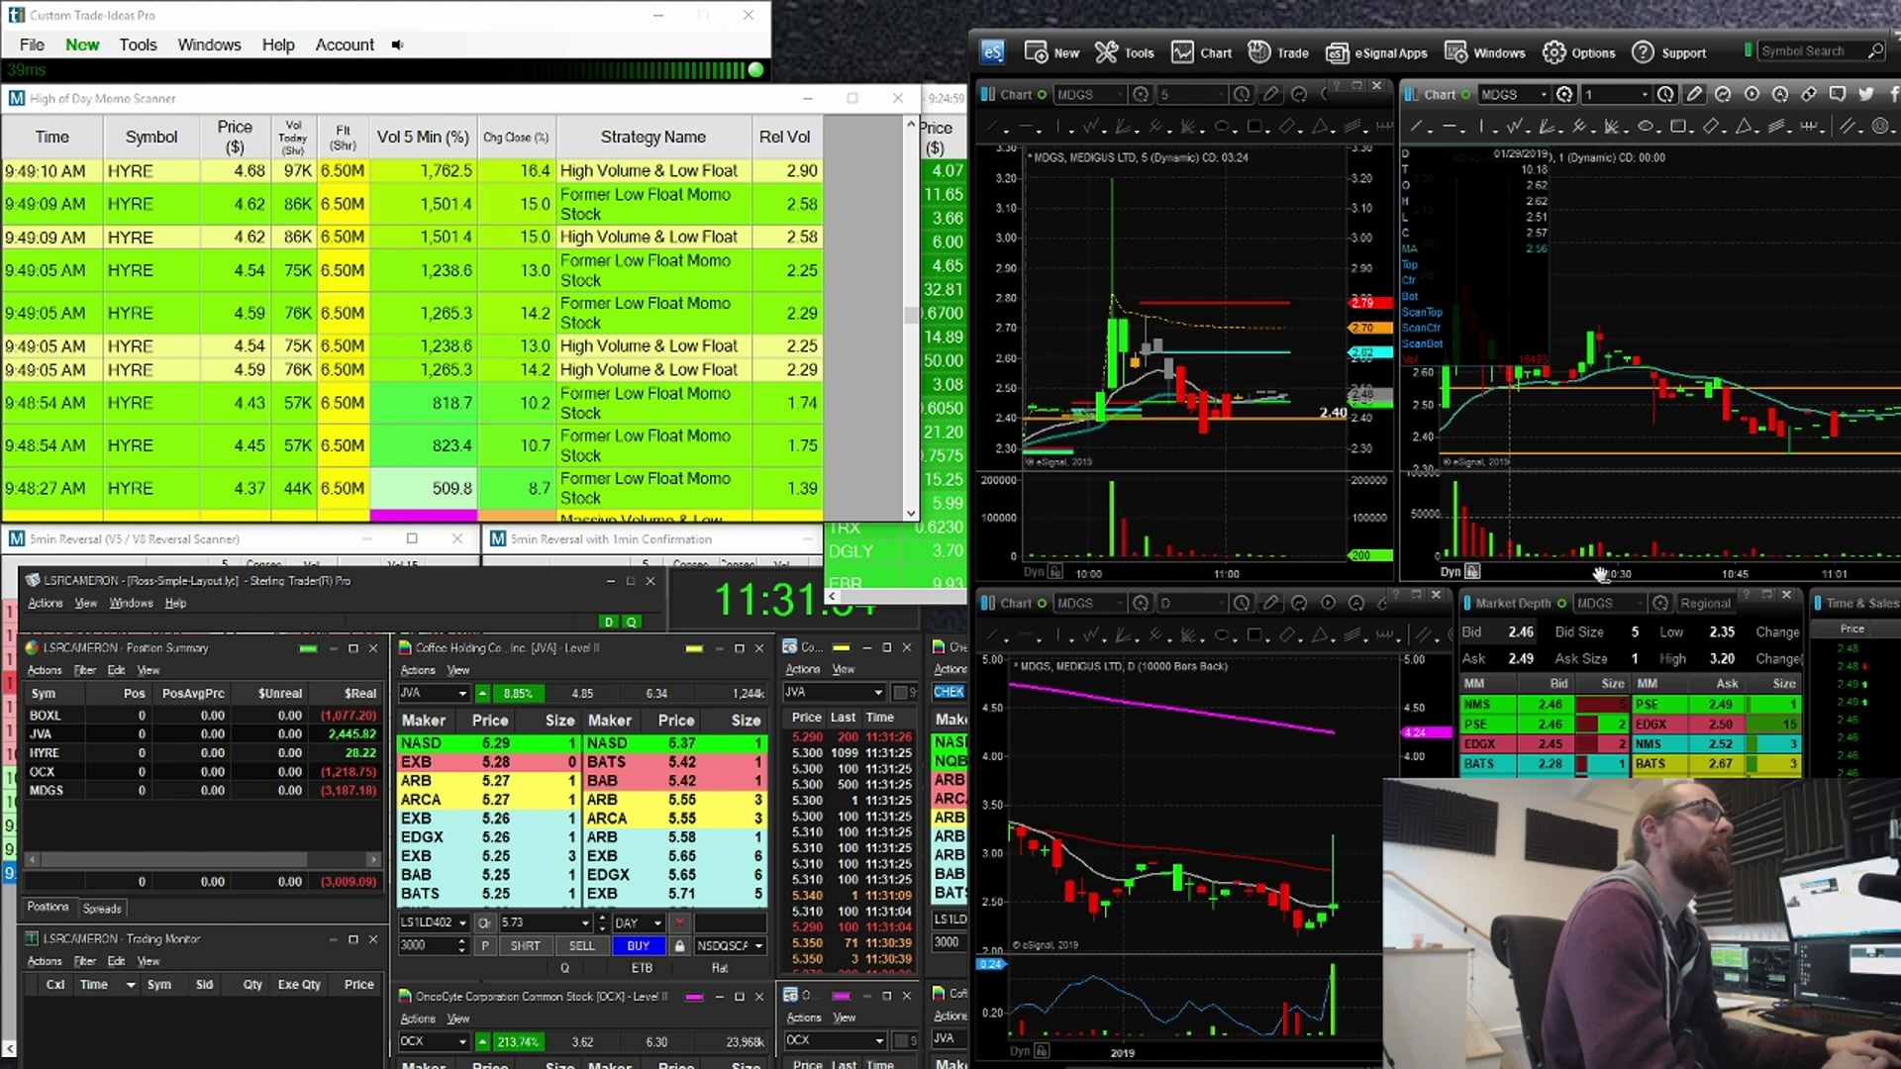
drag(1601, 574, 1734, 574)
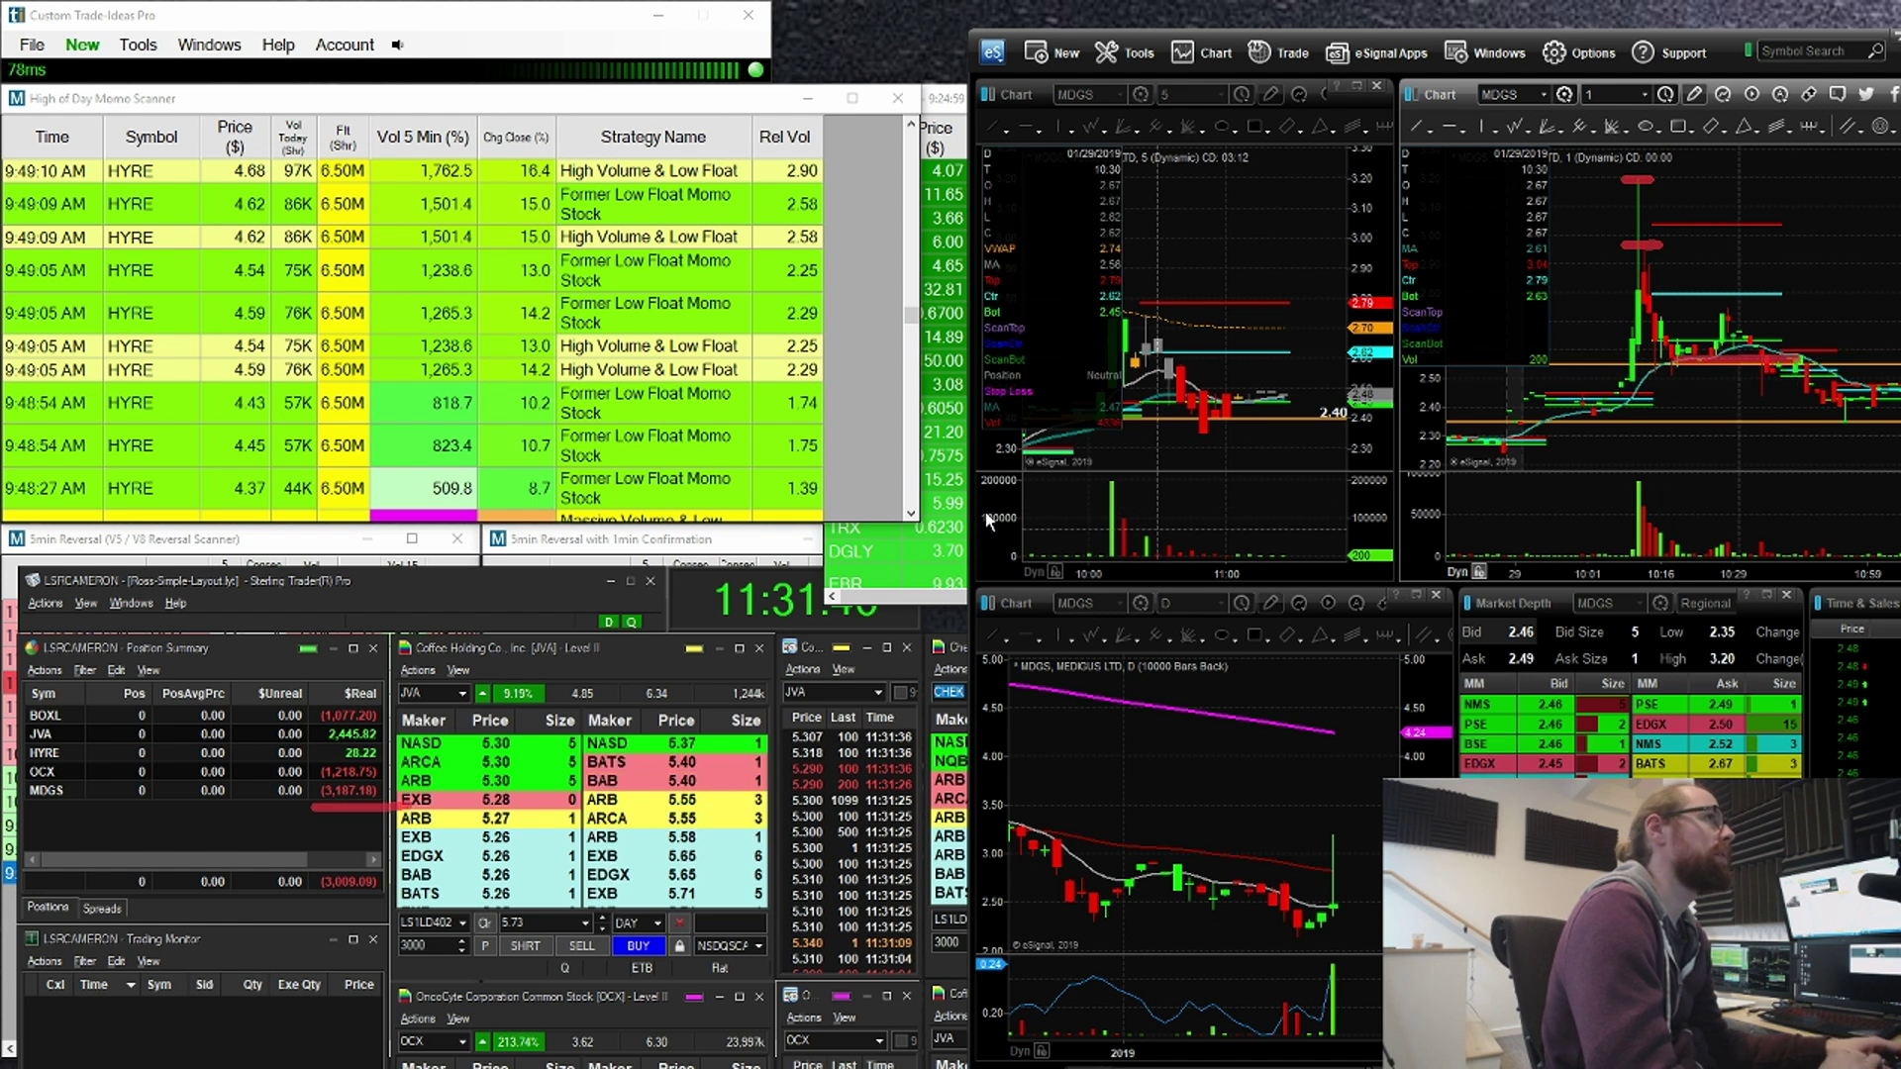
Step: Load CHEK into the charts, mark its climb and box the sharp sell-off on the 1-minute and 5-minute charts, and clear the marks
click(1225, 226)
text(CHEK)
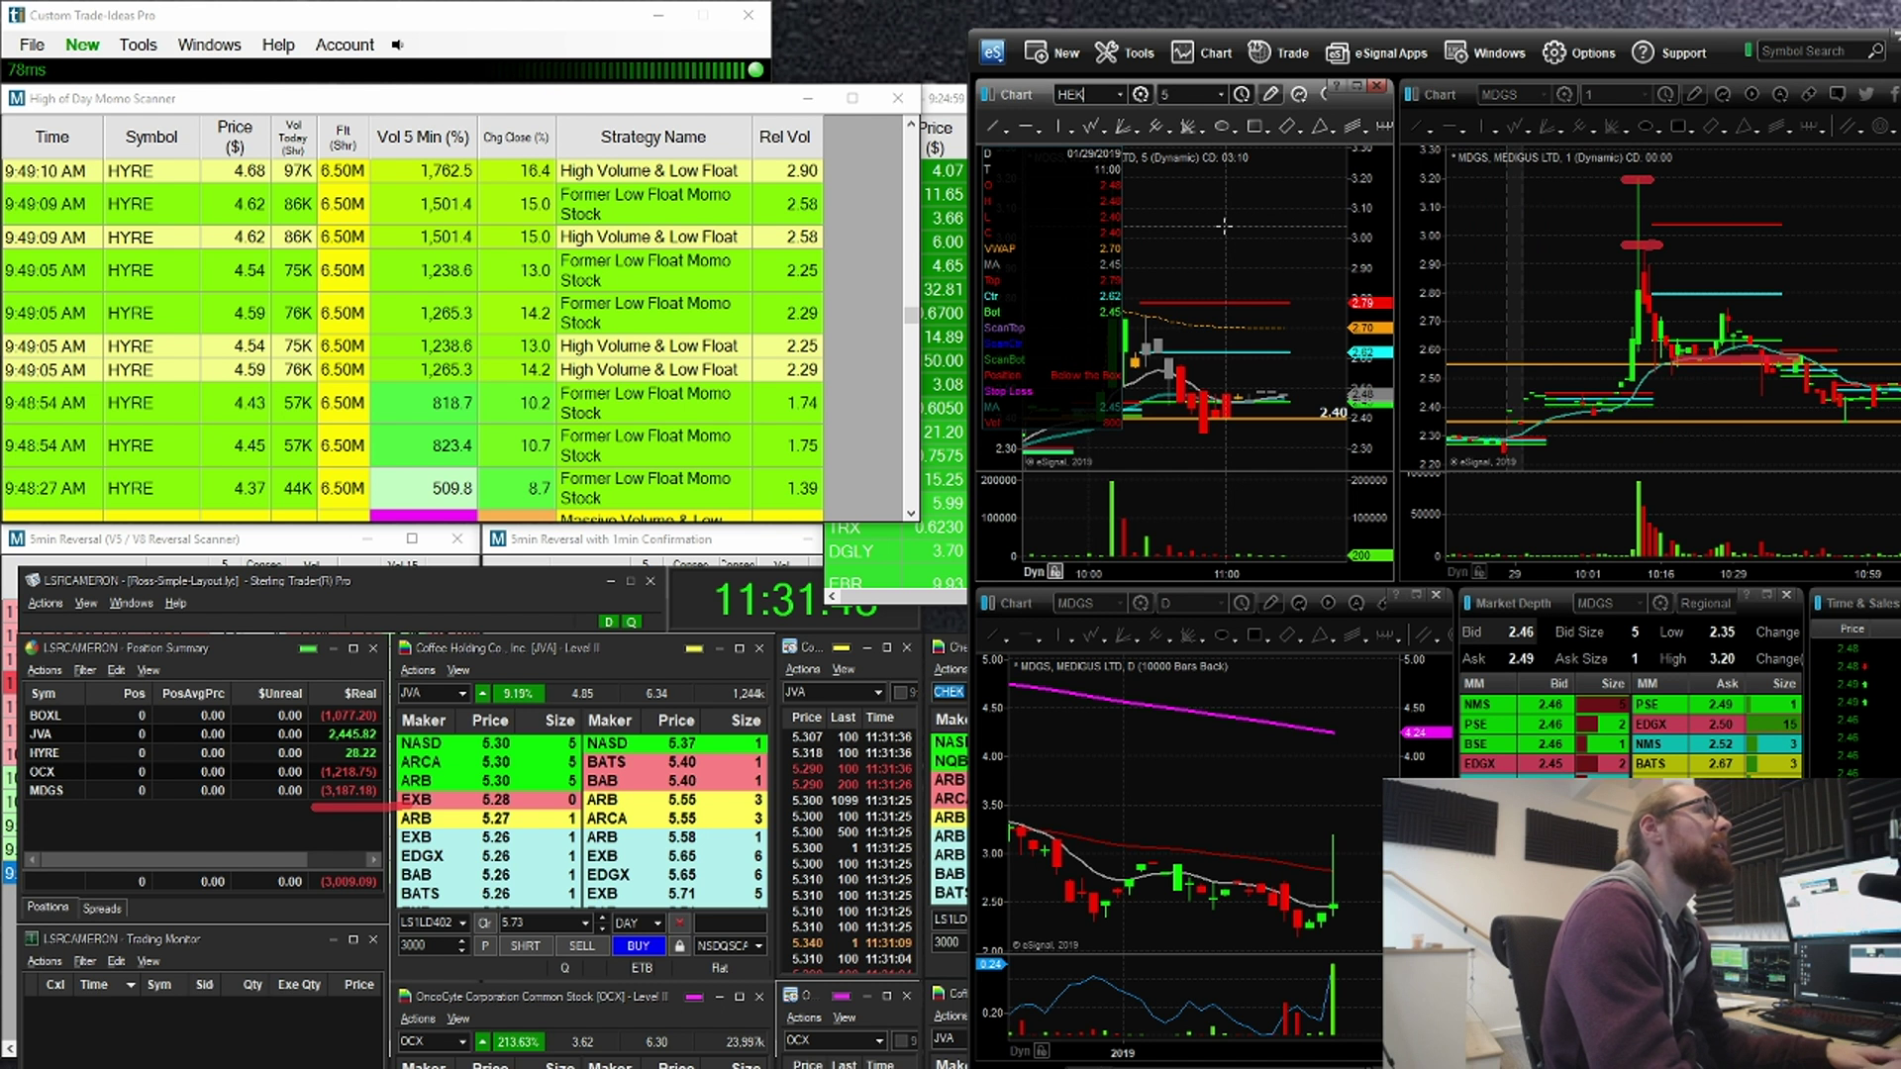
key(Return)
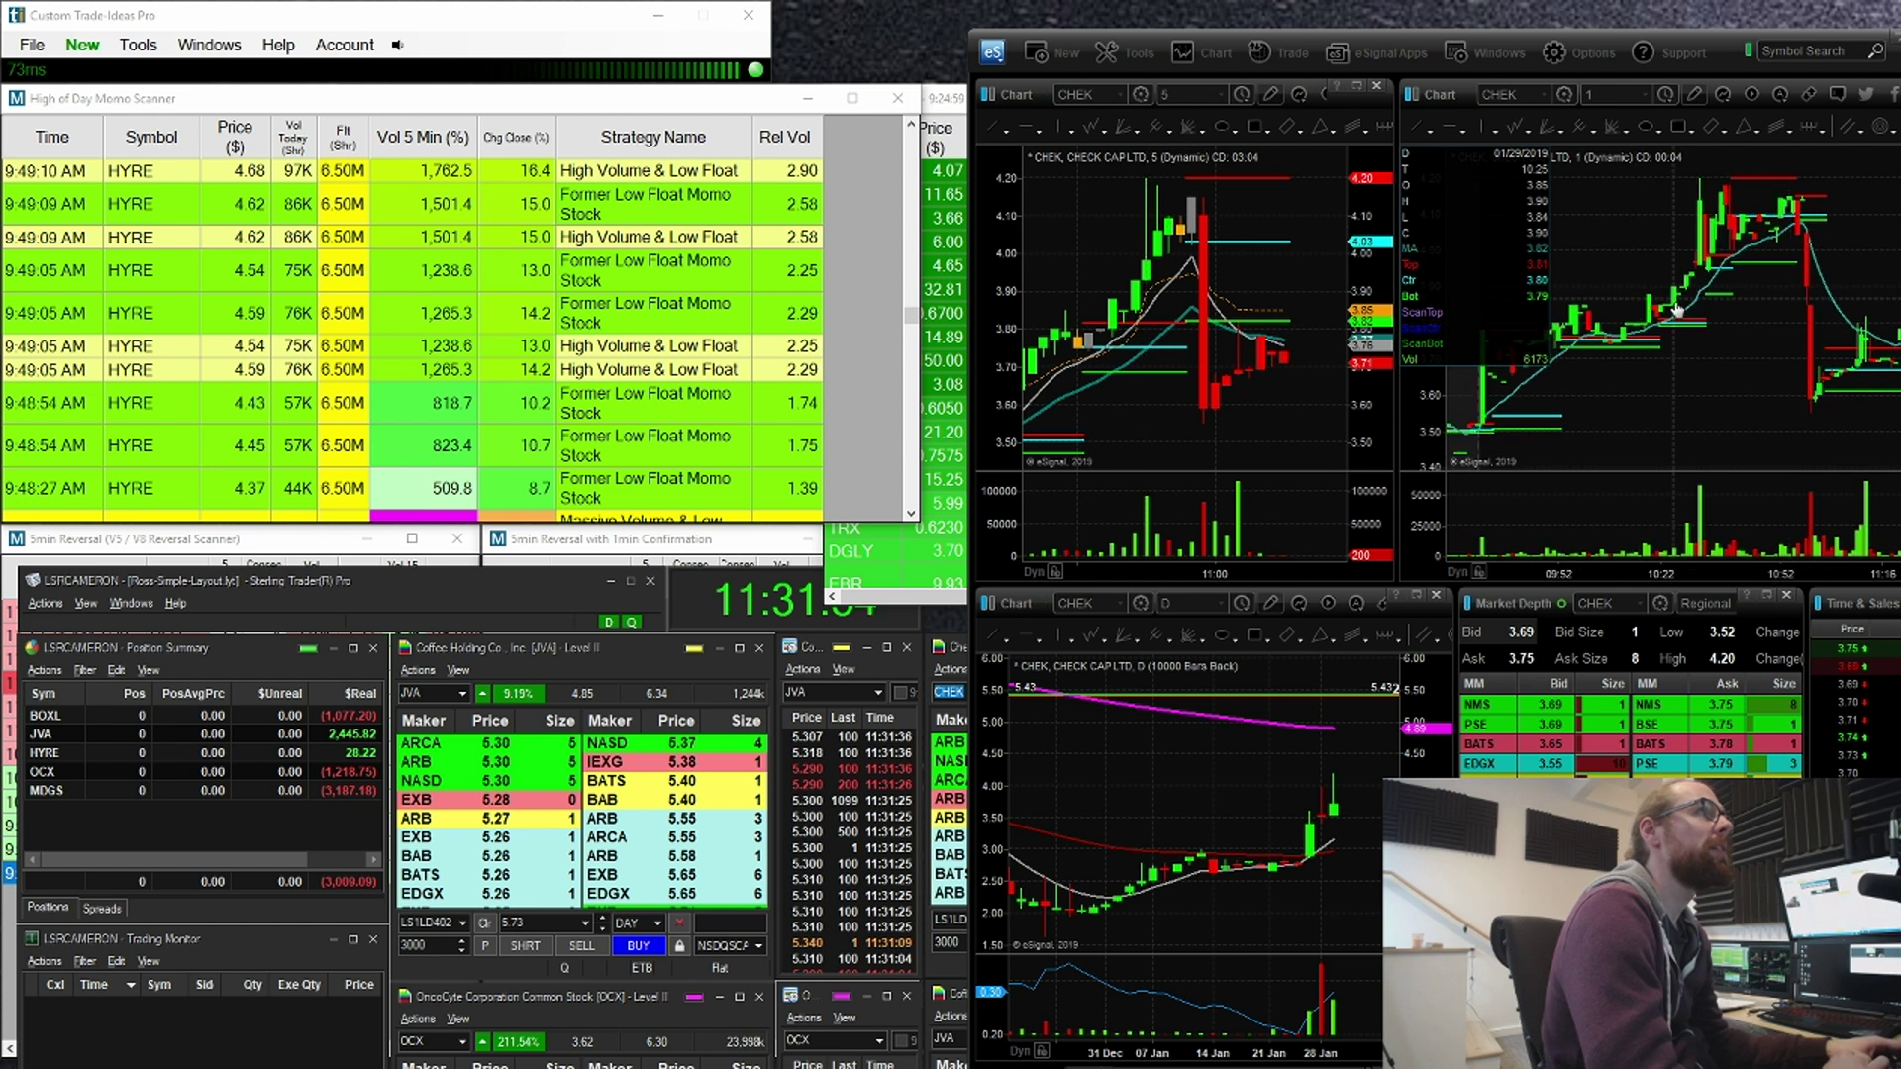
mouse_move(1686, 297)
mouse_down()
mouse_move(1798, 223)
mouse_move(1794, 381)
mouse_move(1830, 376)
mouse_move(1840, 223)
mouse_move(1779, 258)
mouse_up()
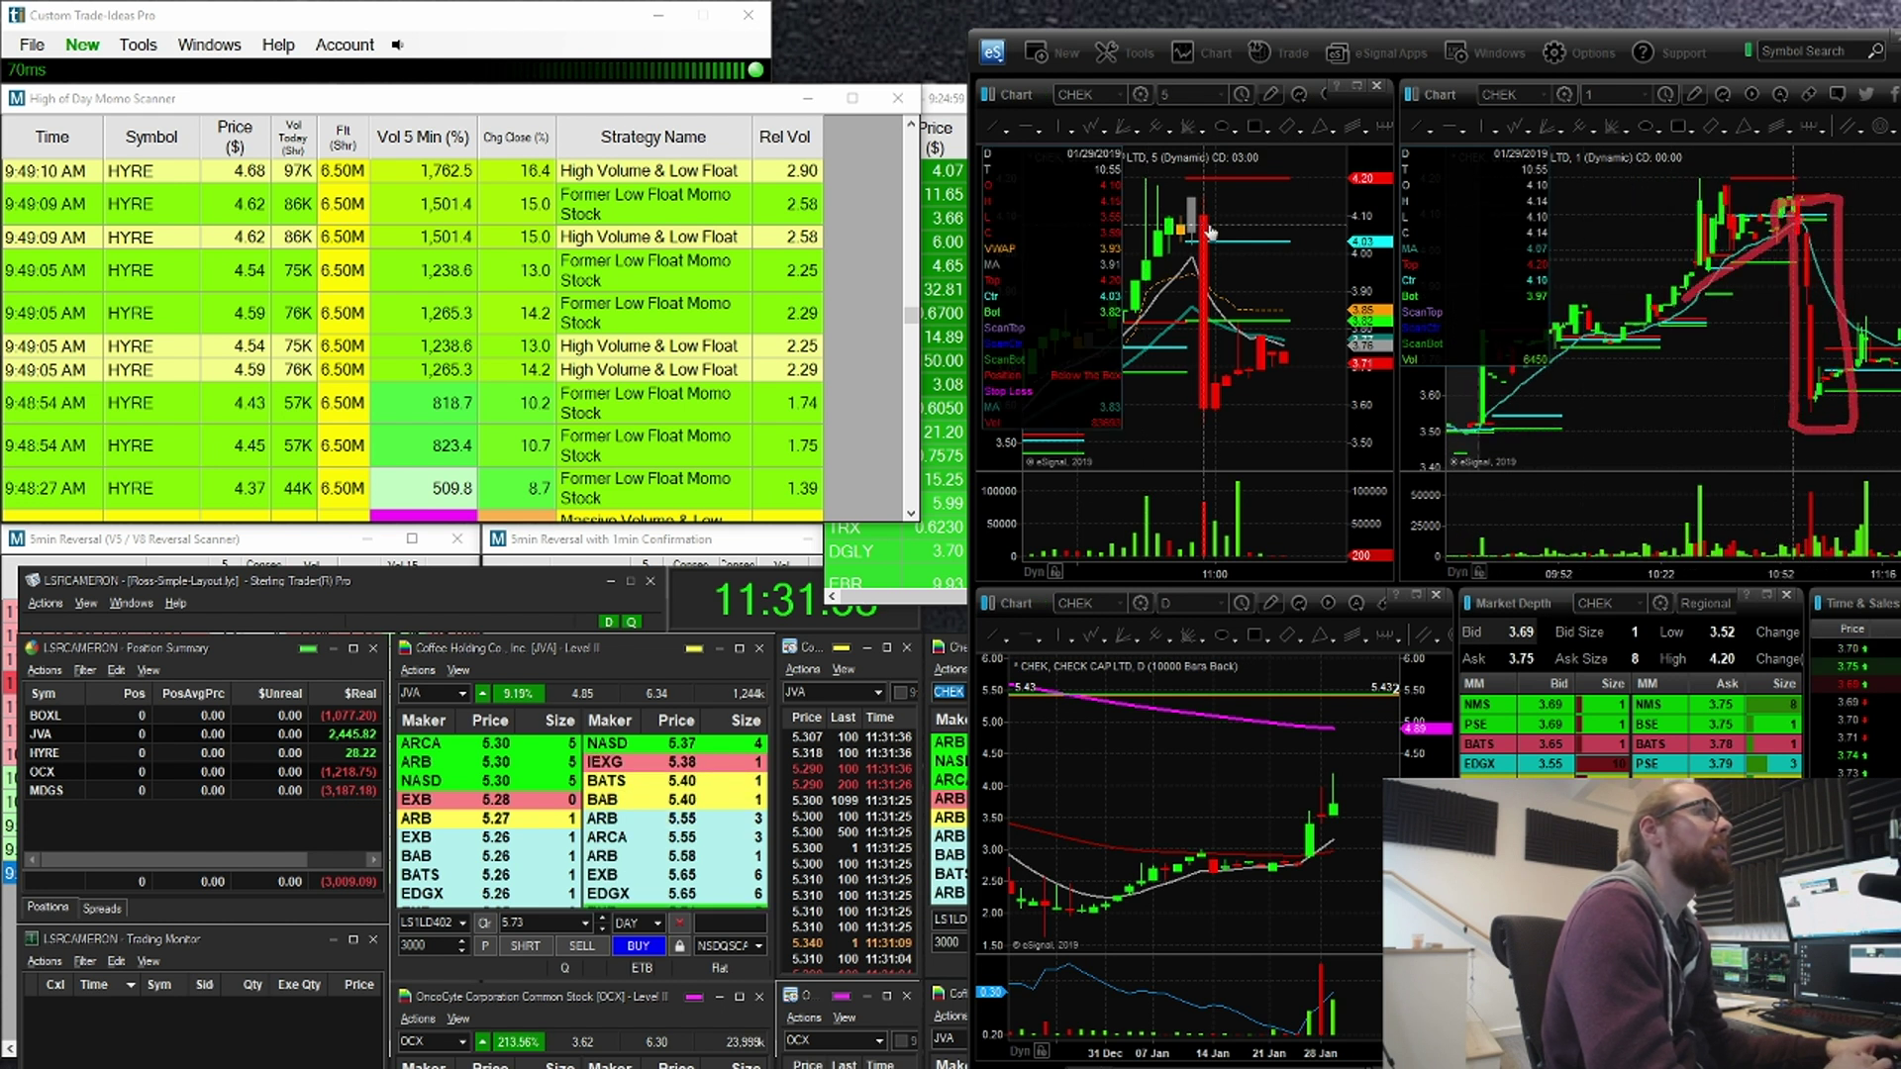
mouse_move(1192, 218)
mouse_down()
mouse_move(1184, 410)
mouse_move(1240, 327)
mouse_move(1227, 183)
mouse_move(1183, 198)
mouse_move(1185, 255)
mouse_up()
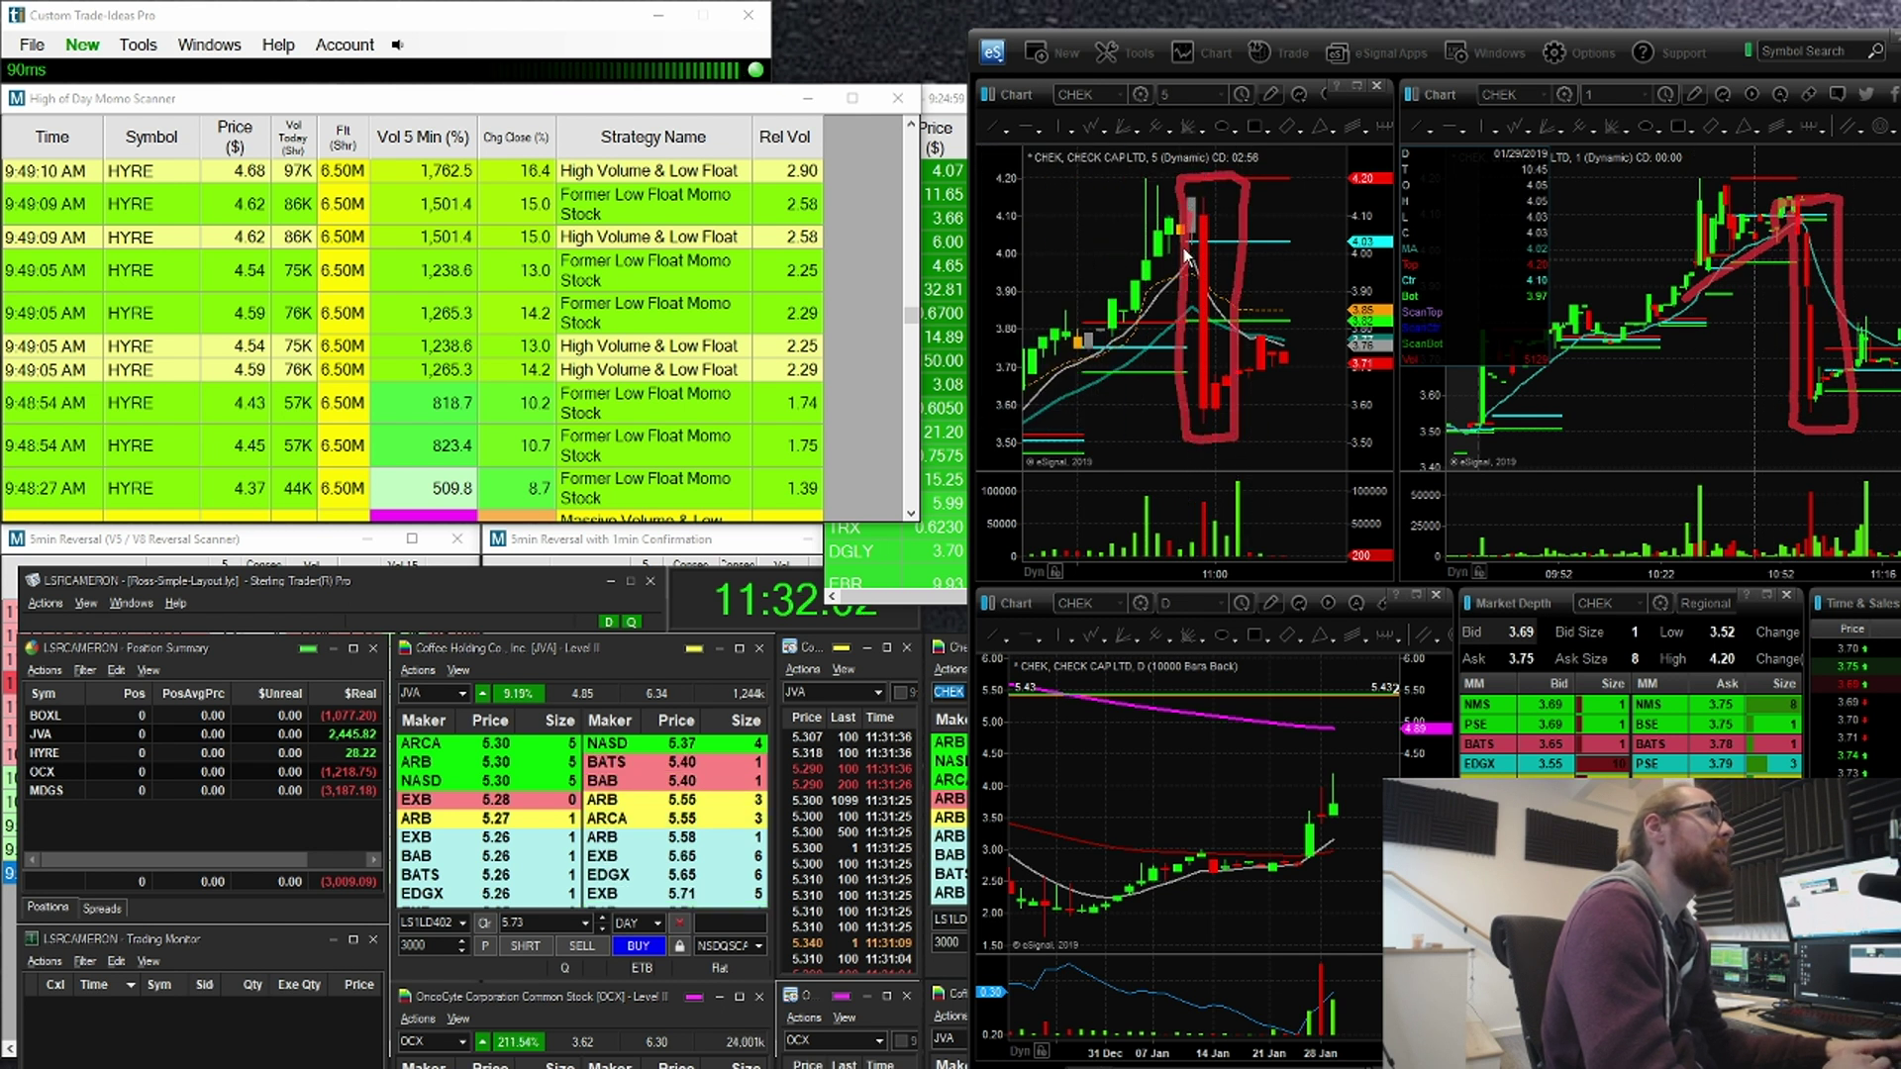
key(Escape)
Step: Switch the charts from CHEK back to MDGS to review its morning spike
click(1164, 271)
text(MDGS)
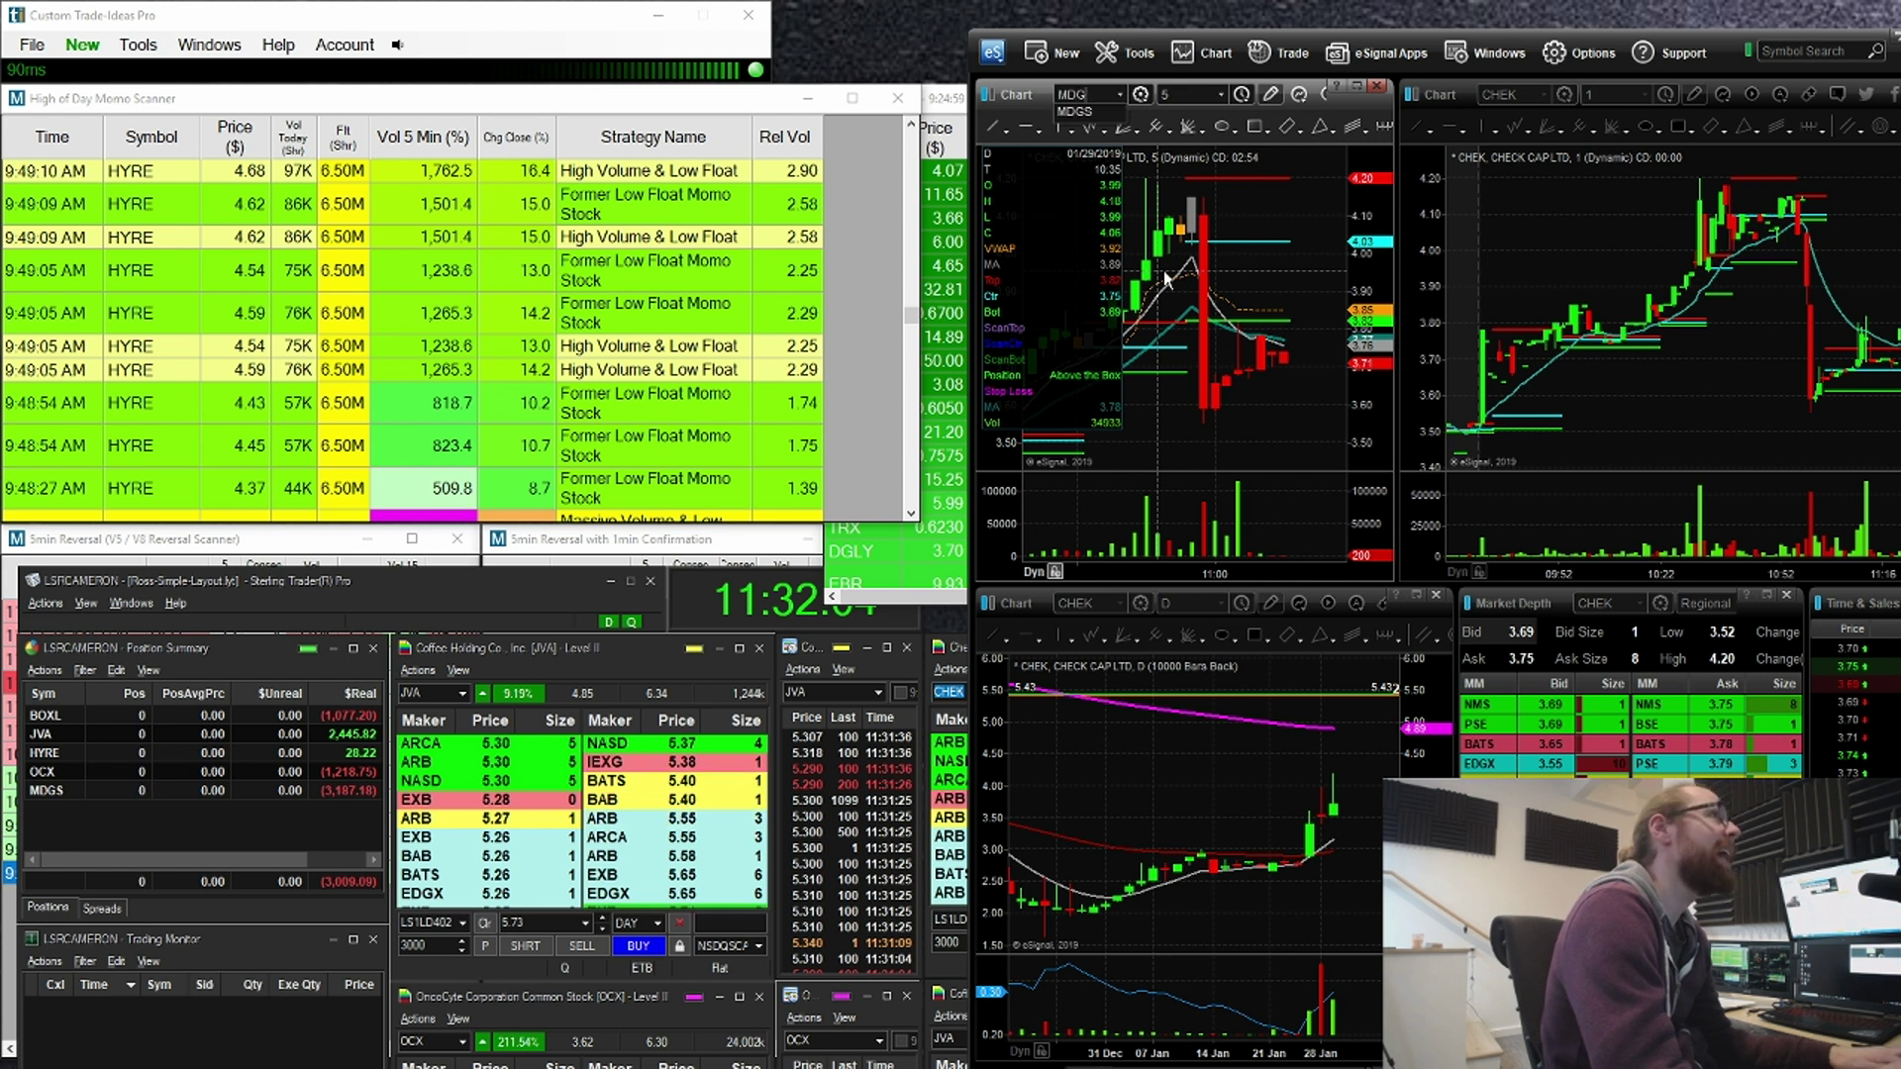
key(Return)
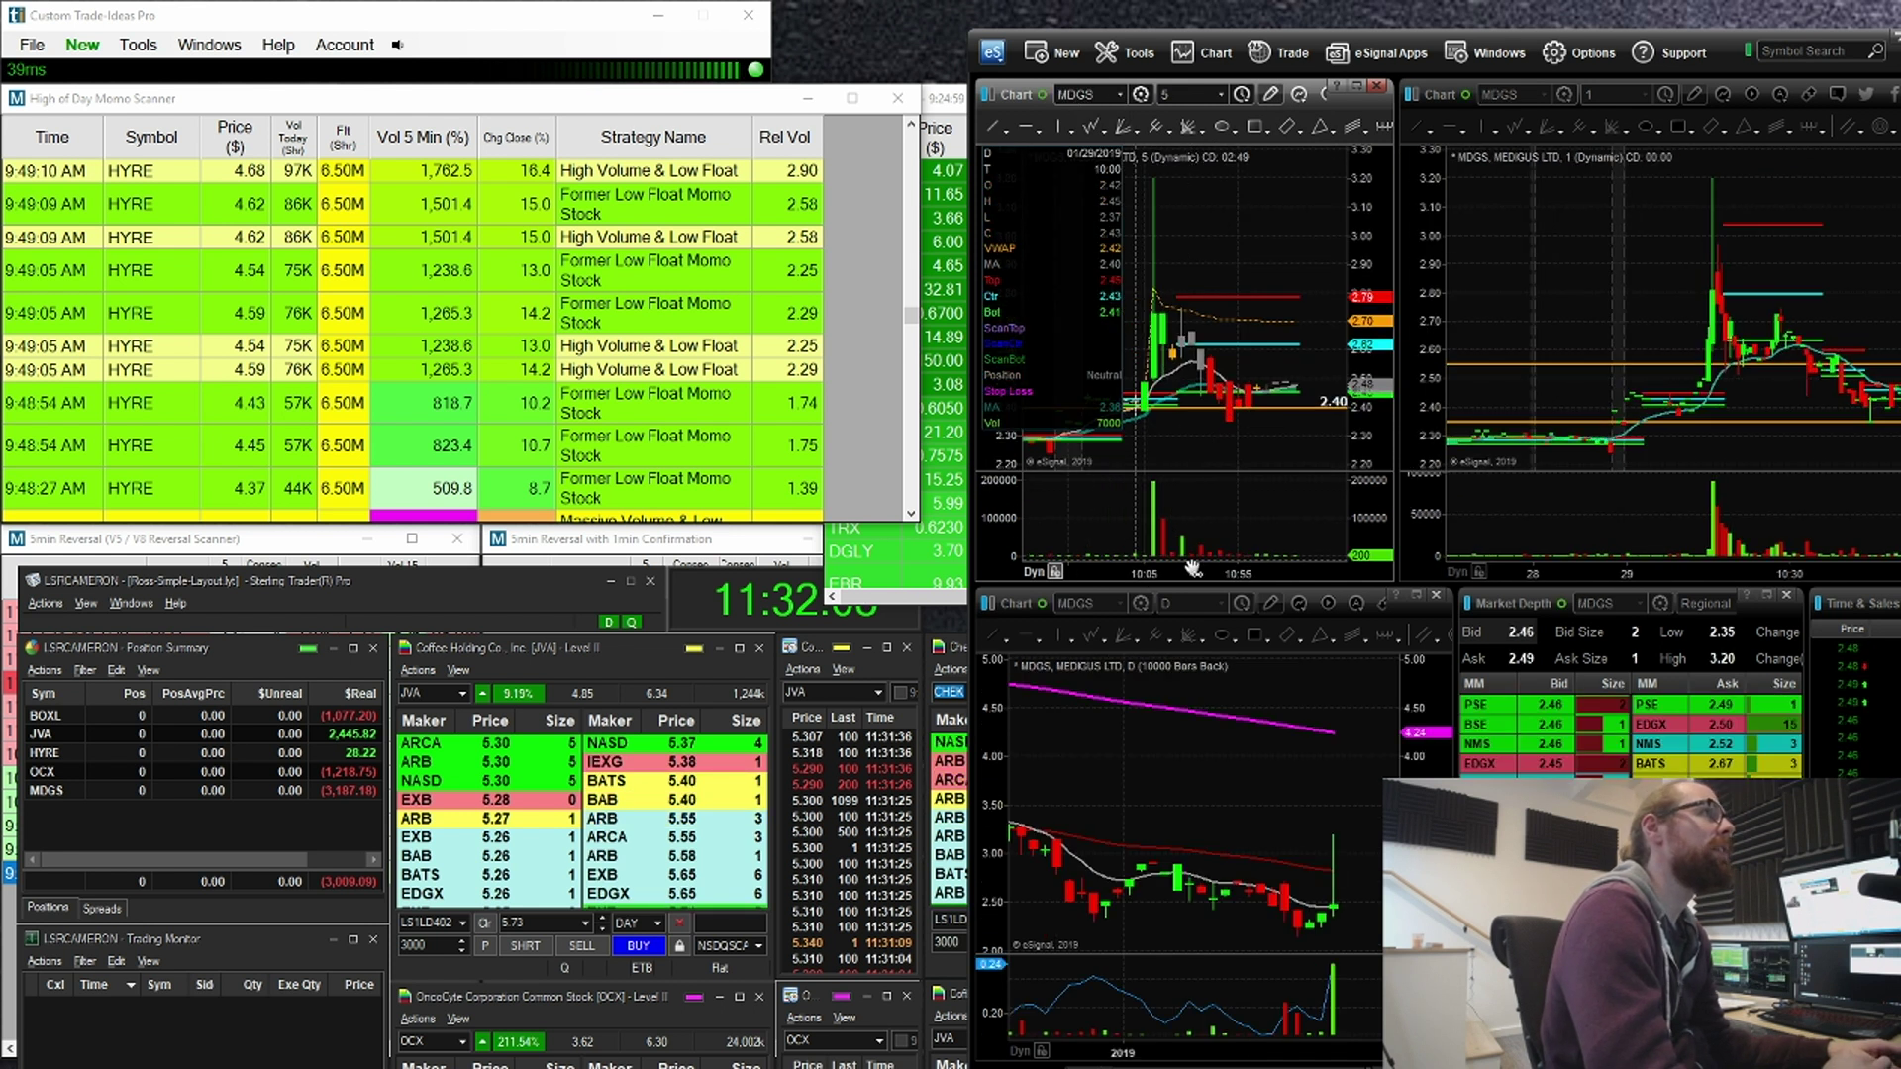
Step: Load JVA into the charts and bring the candles after the 9:30 open into view on the 5-minute chart
text(JVA)
key(Return)
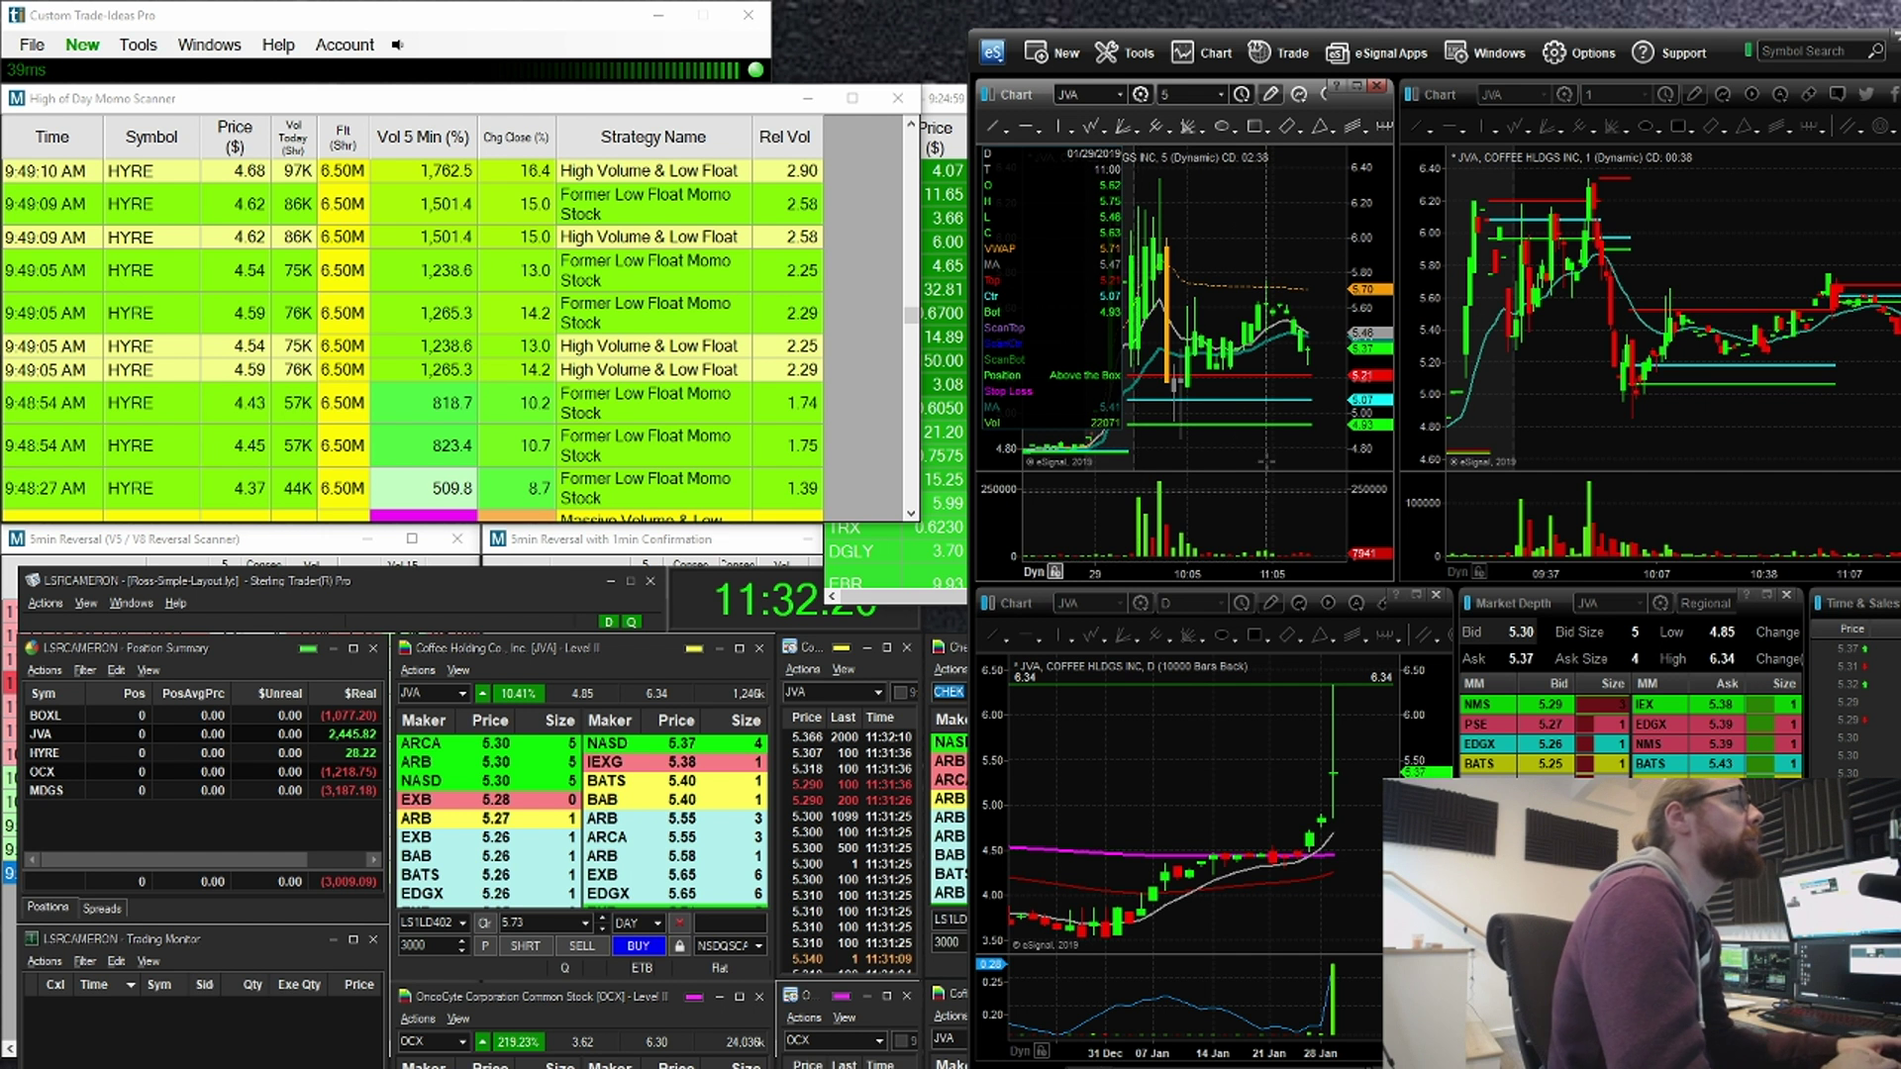
drag(1221, 217, 1387, 264)
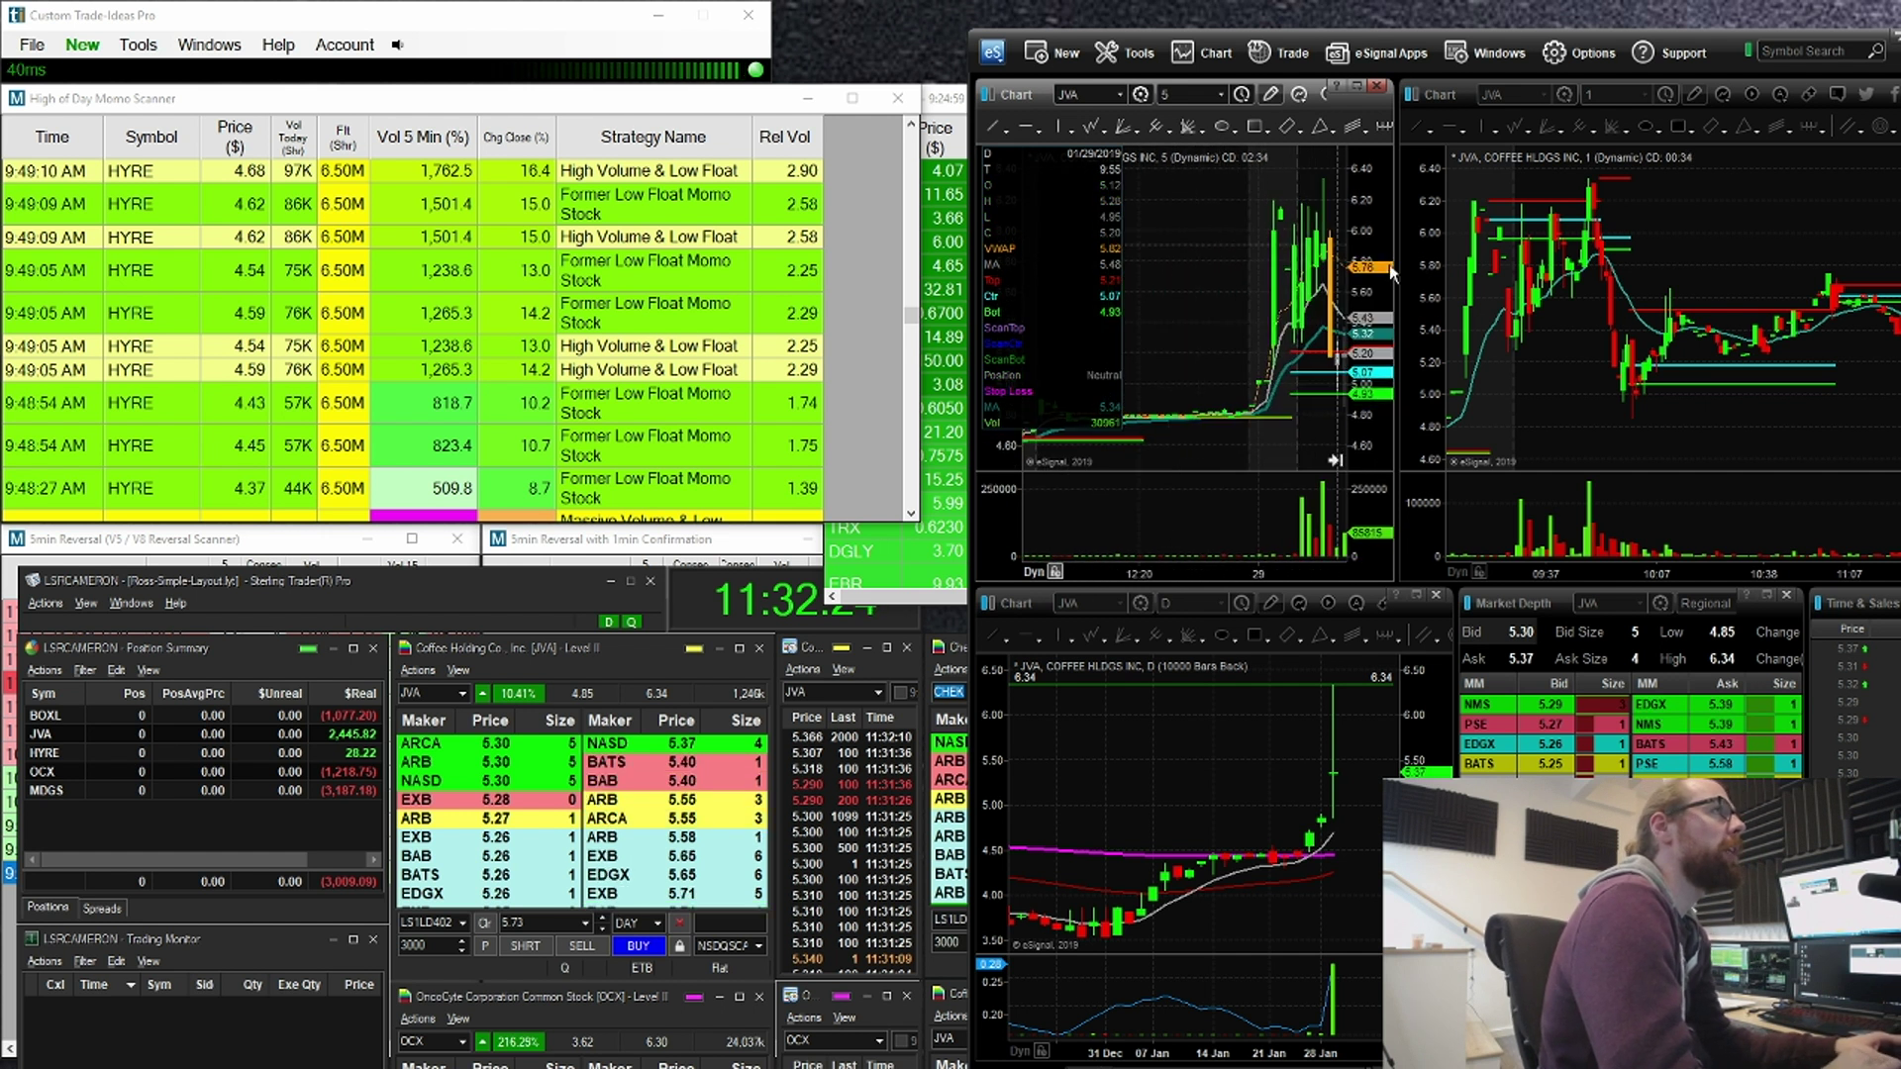
drag(1284, 566, 1234, 564)
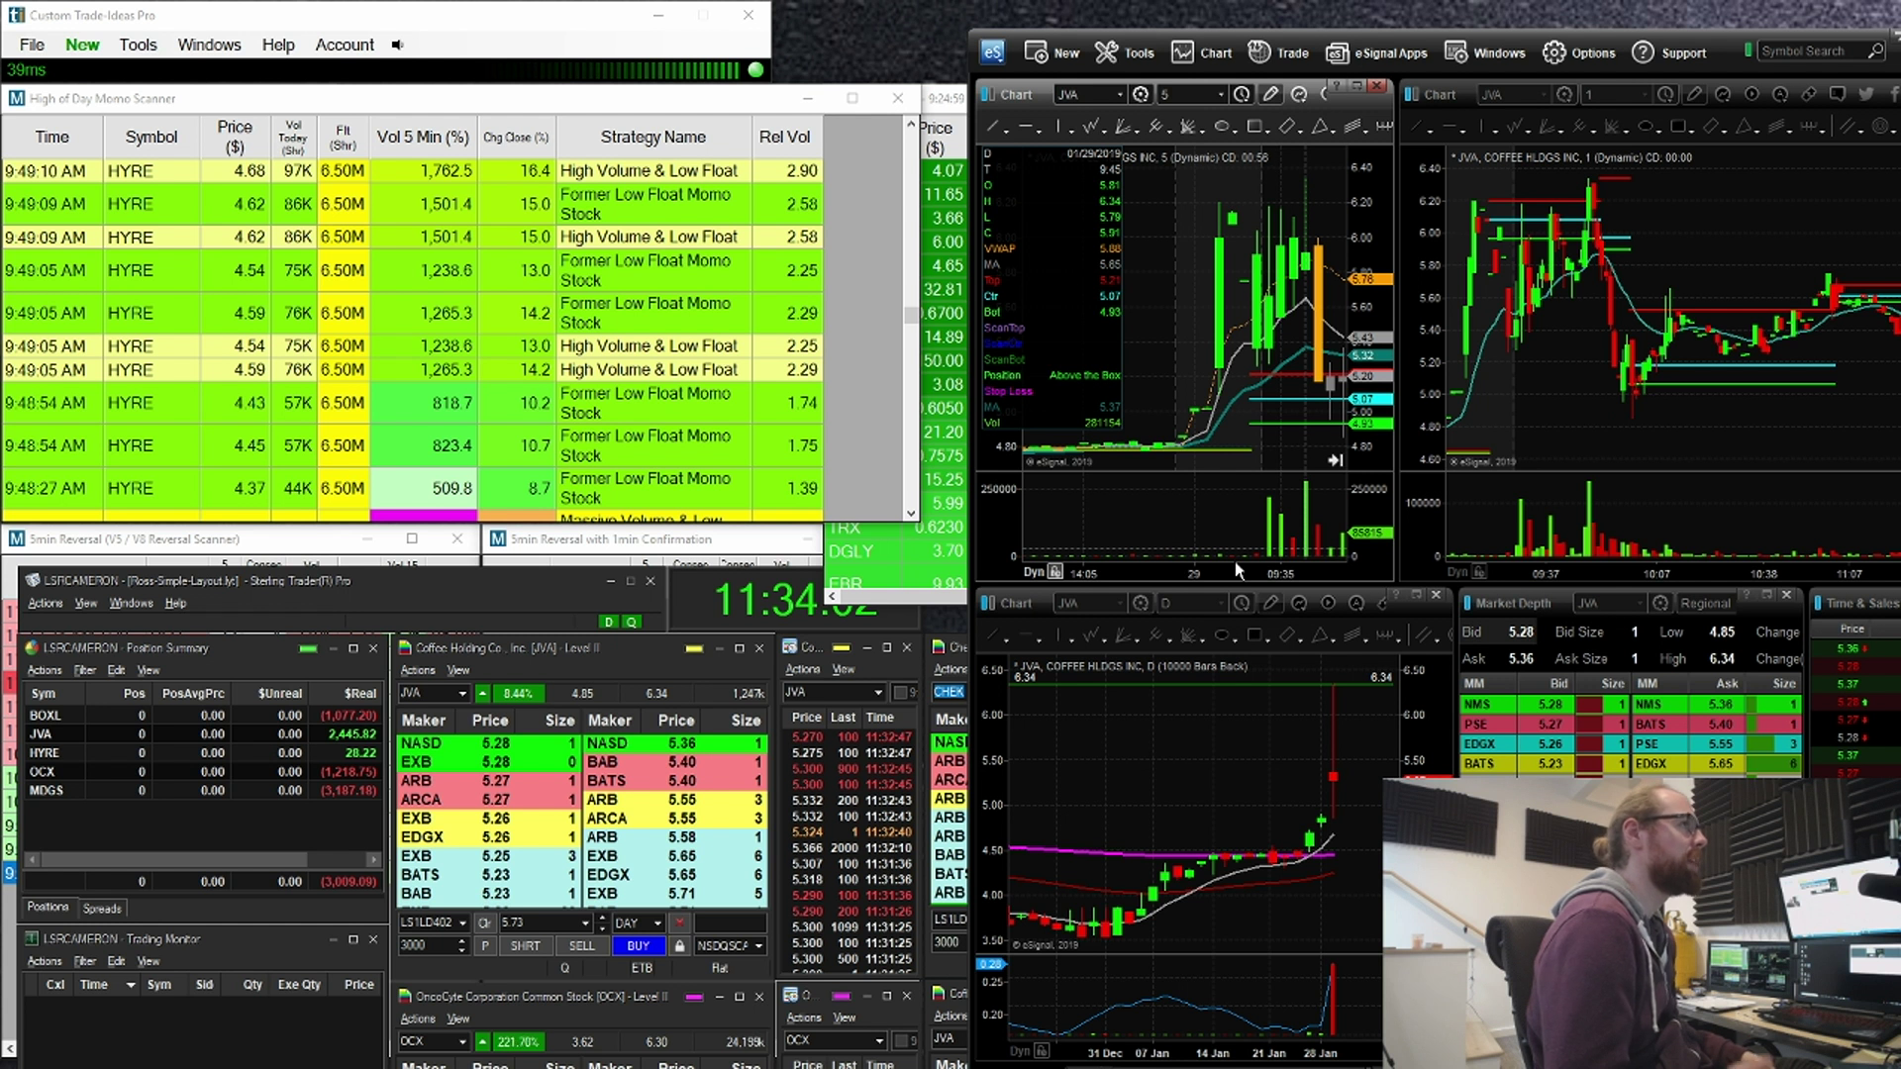
Step: Load MDGS into the charts and enlarge the spike between 10:00 and 10:14 on the 1-minute chart
click(1619, 433)
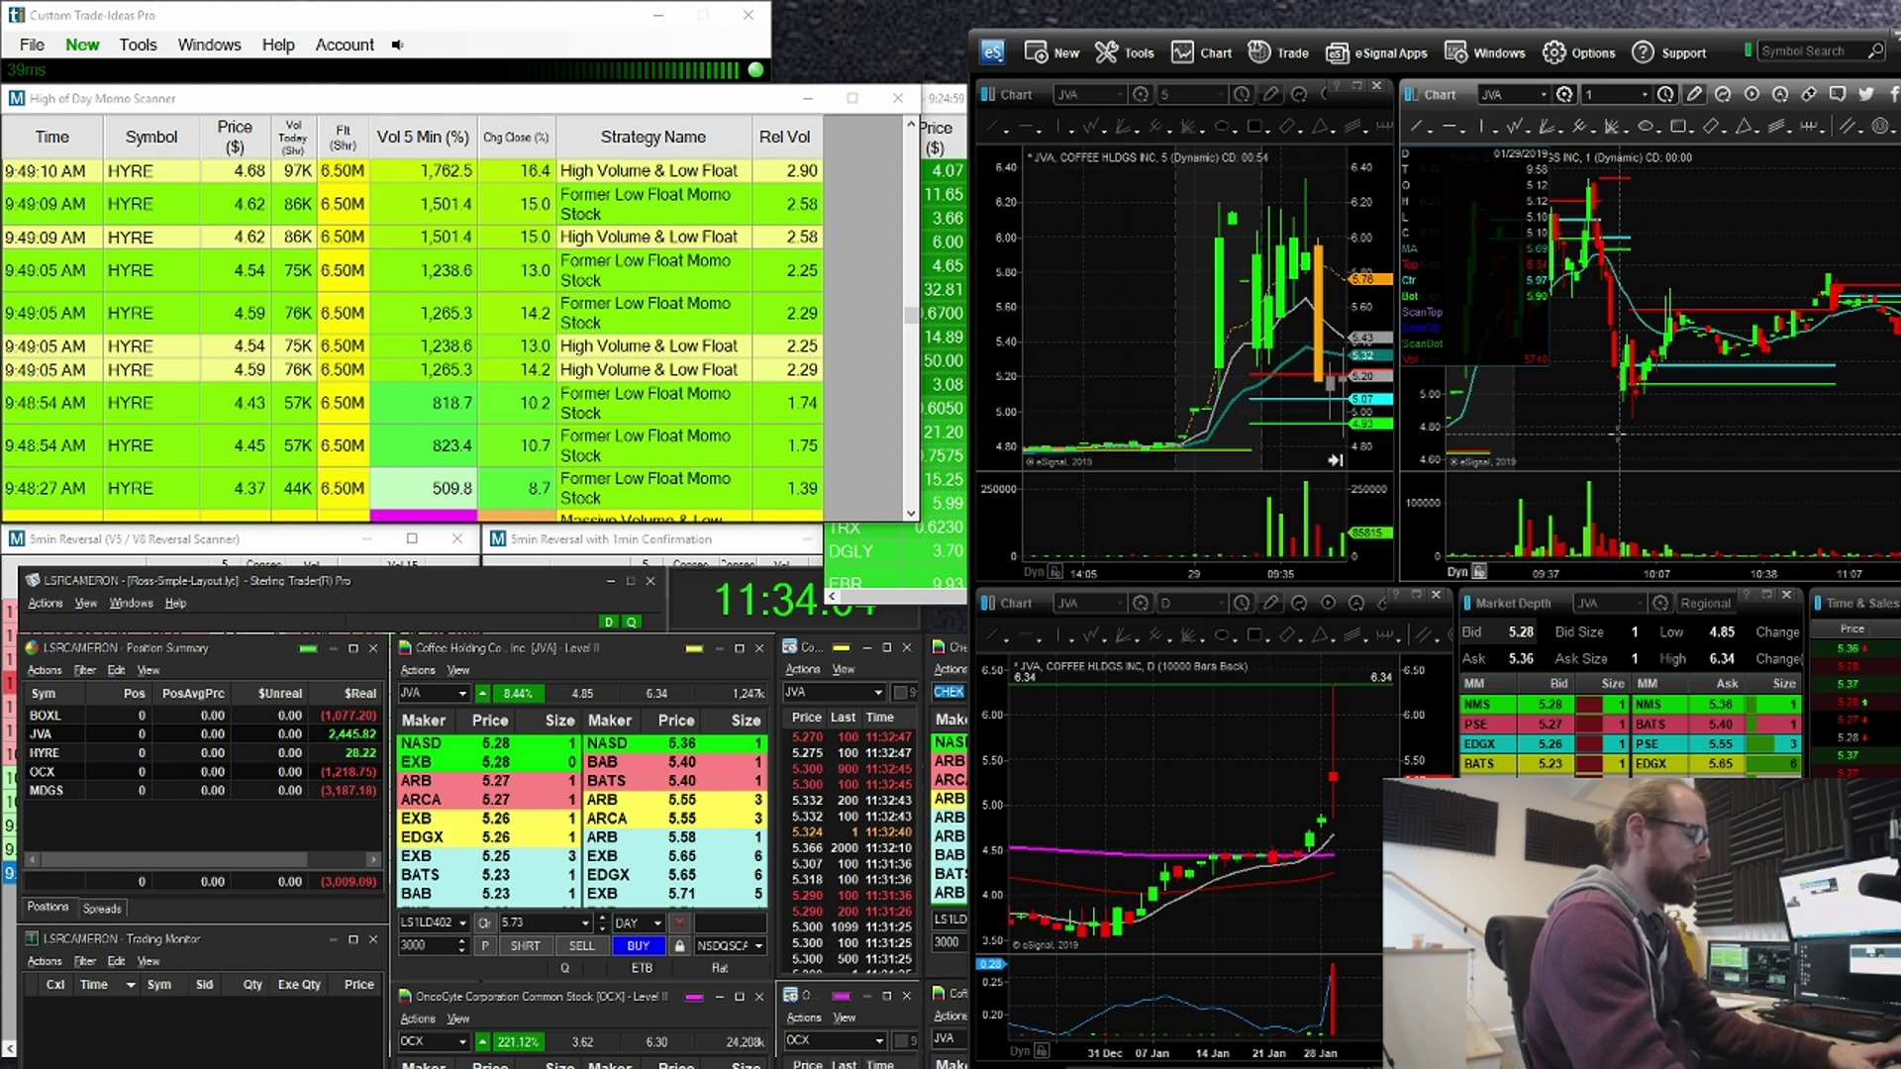
text(MDGS)
key(Return)
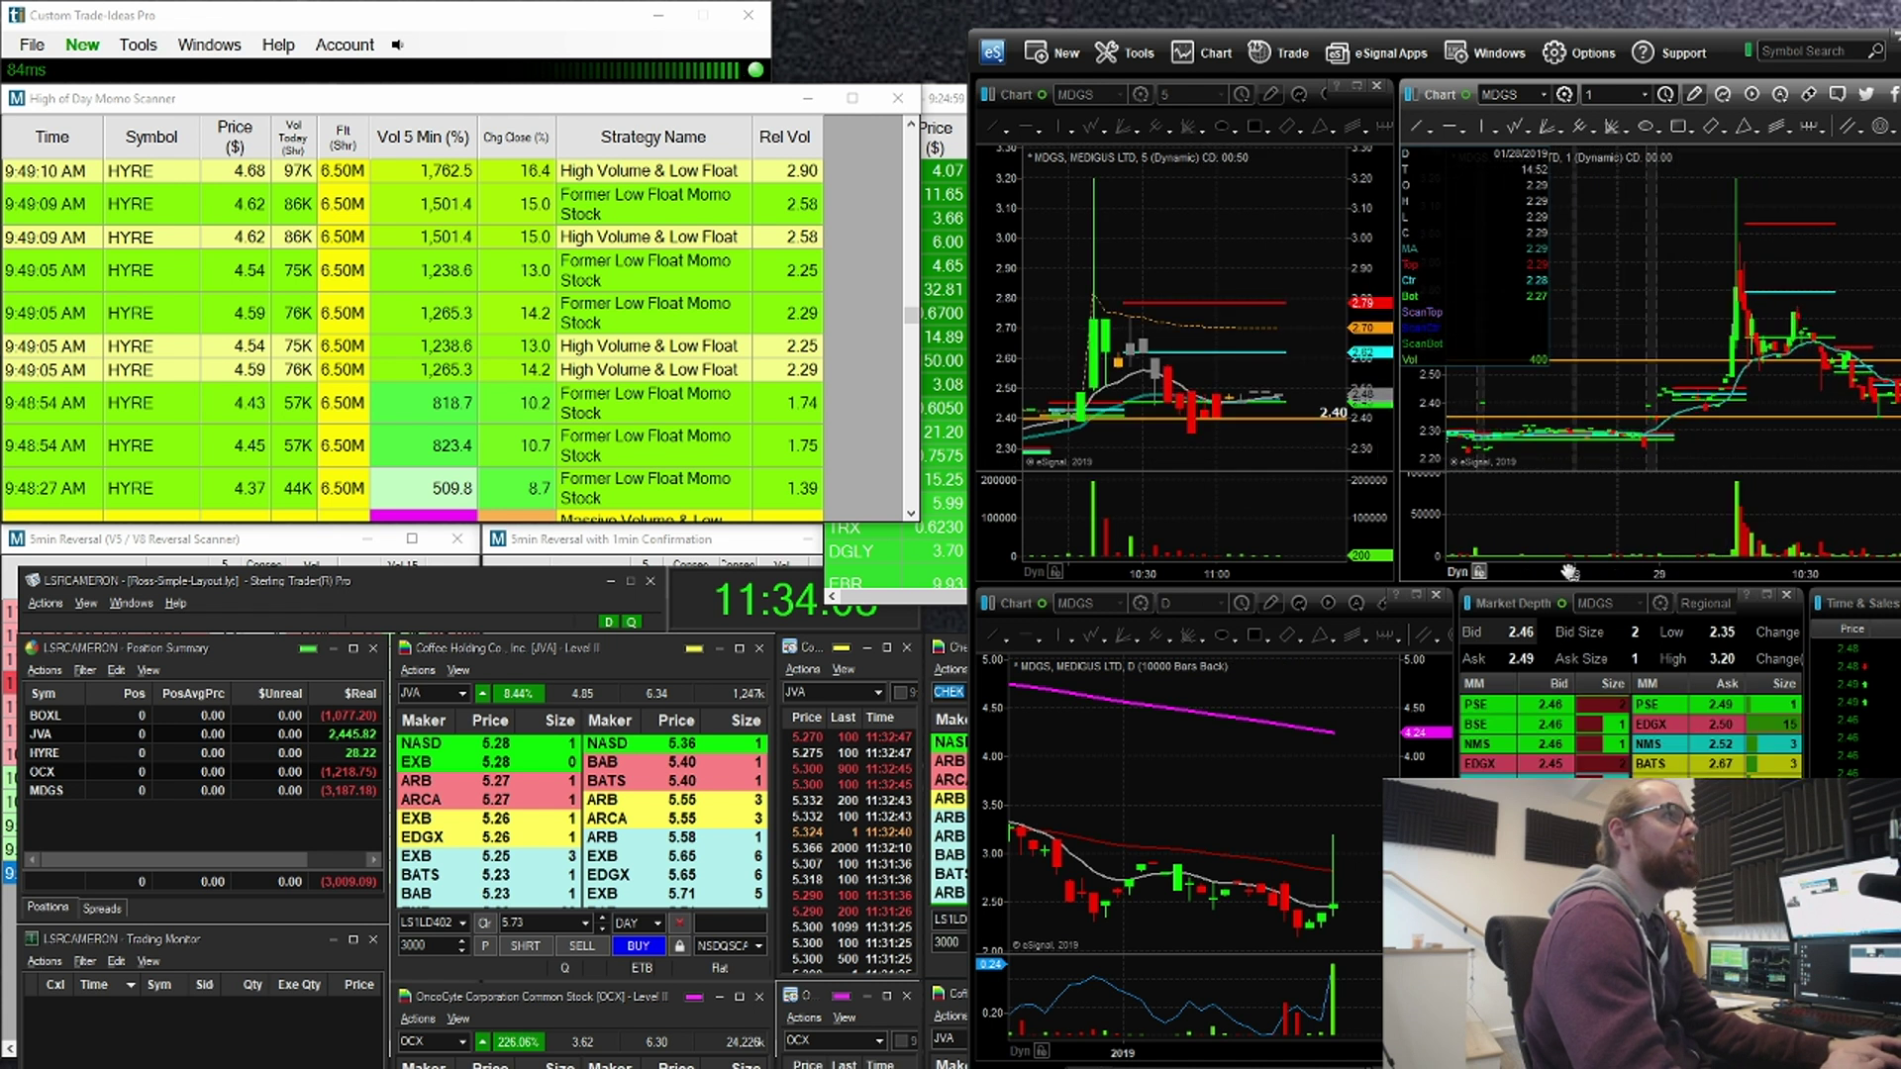
drag(1569, 572, 1663, 572)
drag(1695, 390, 1814, 384)
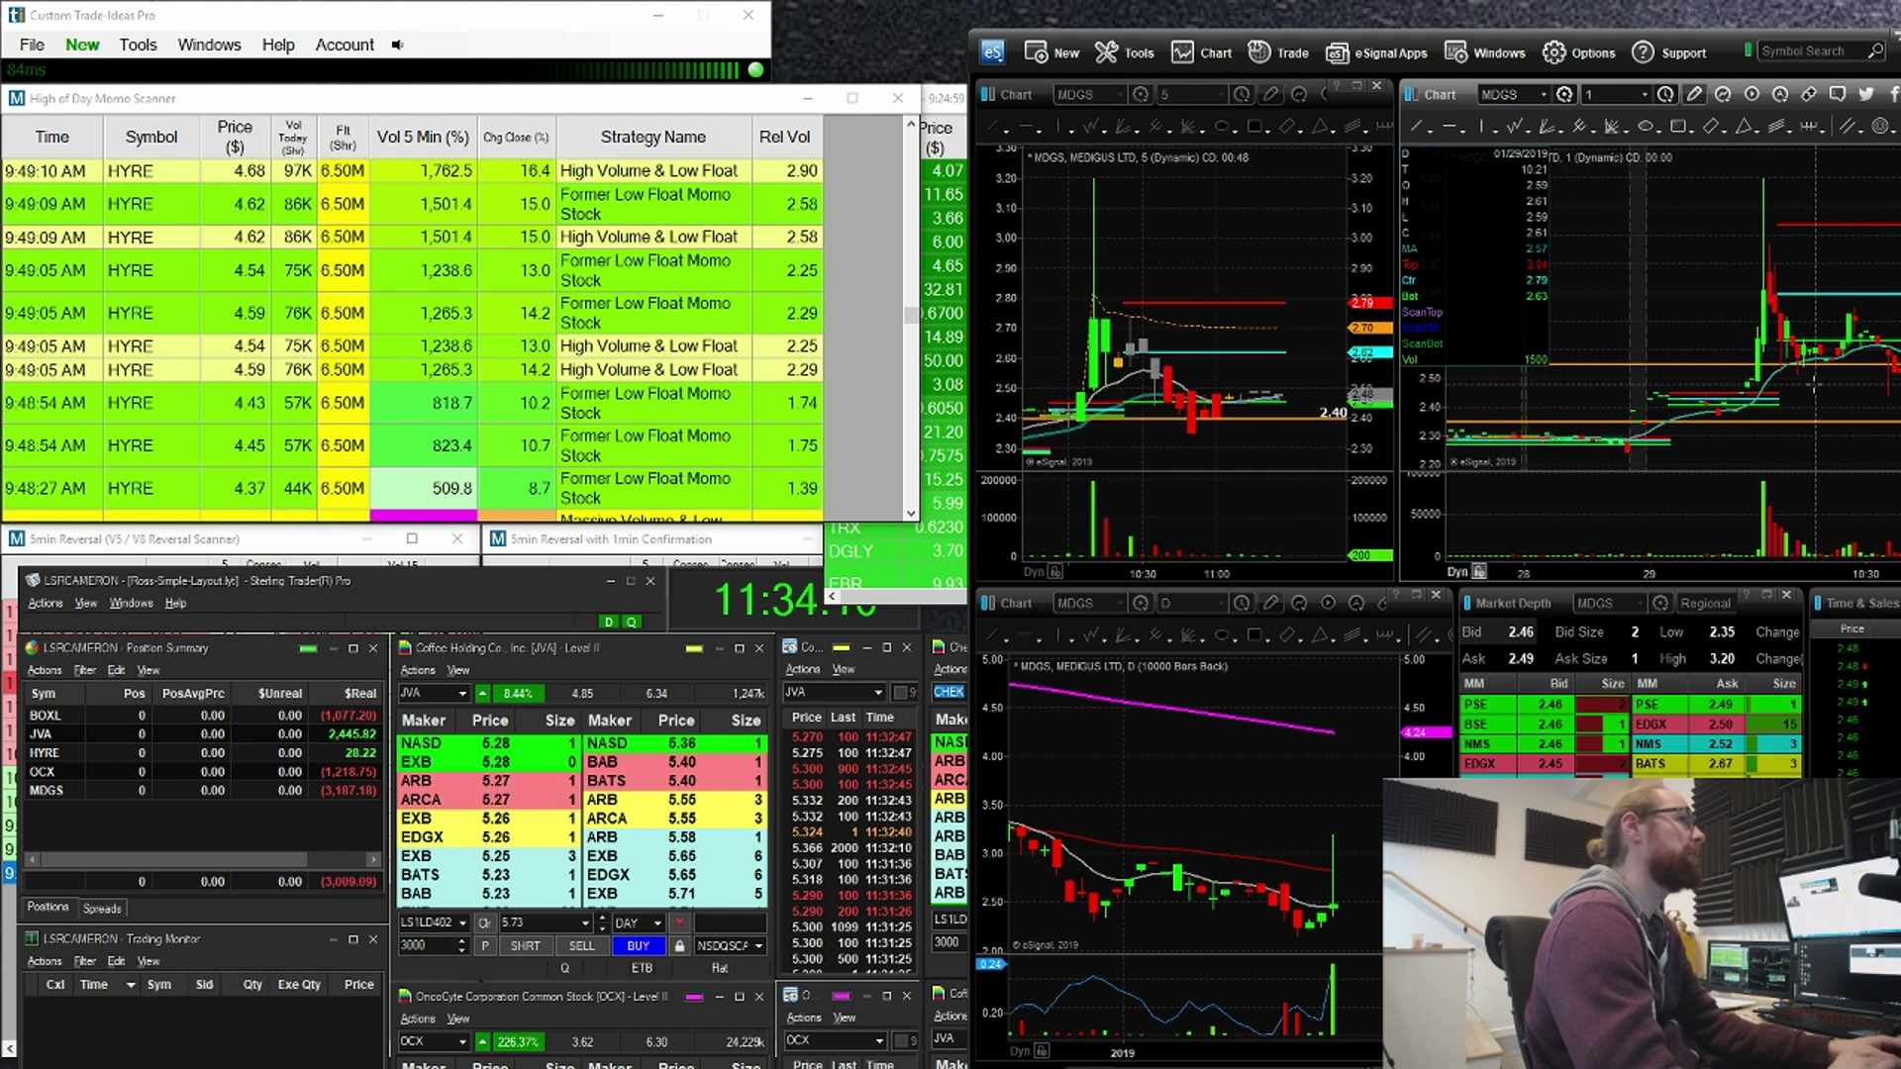
drag(1677, 573, 1455, 552)
drag(1640, 337, 1742, 341)
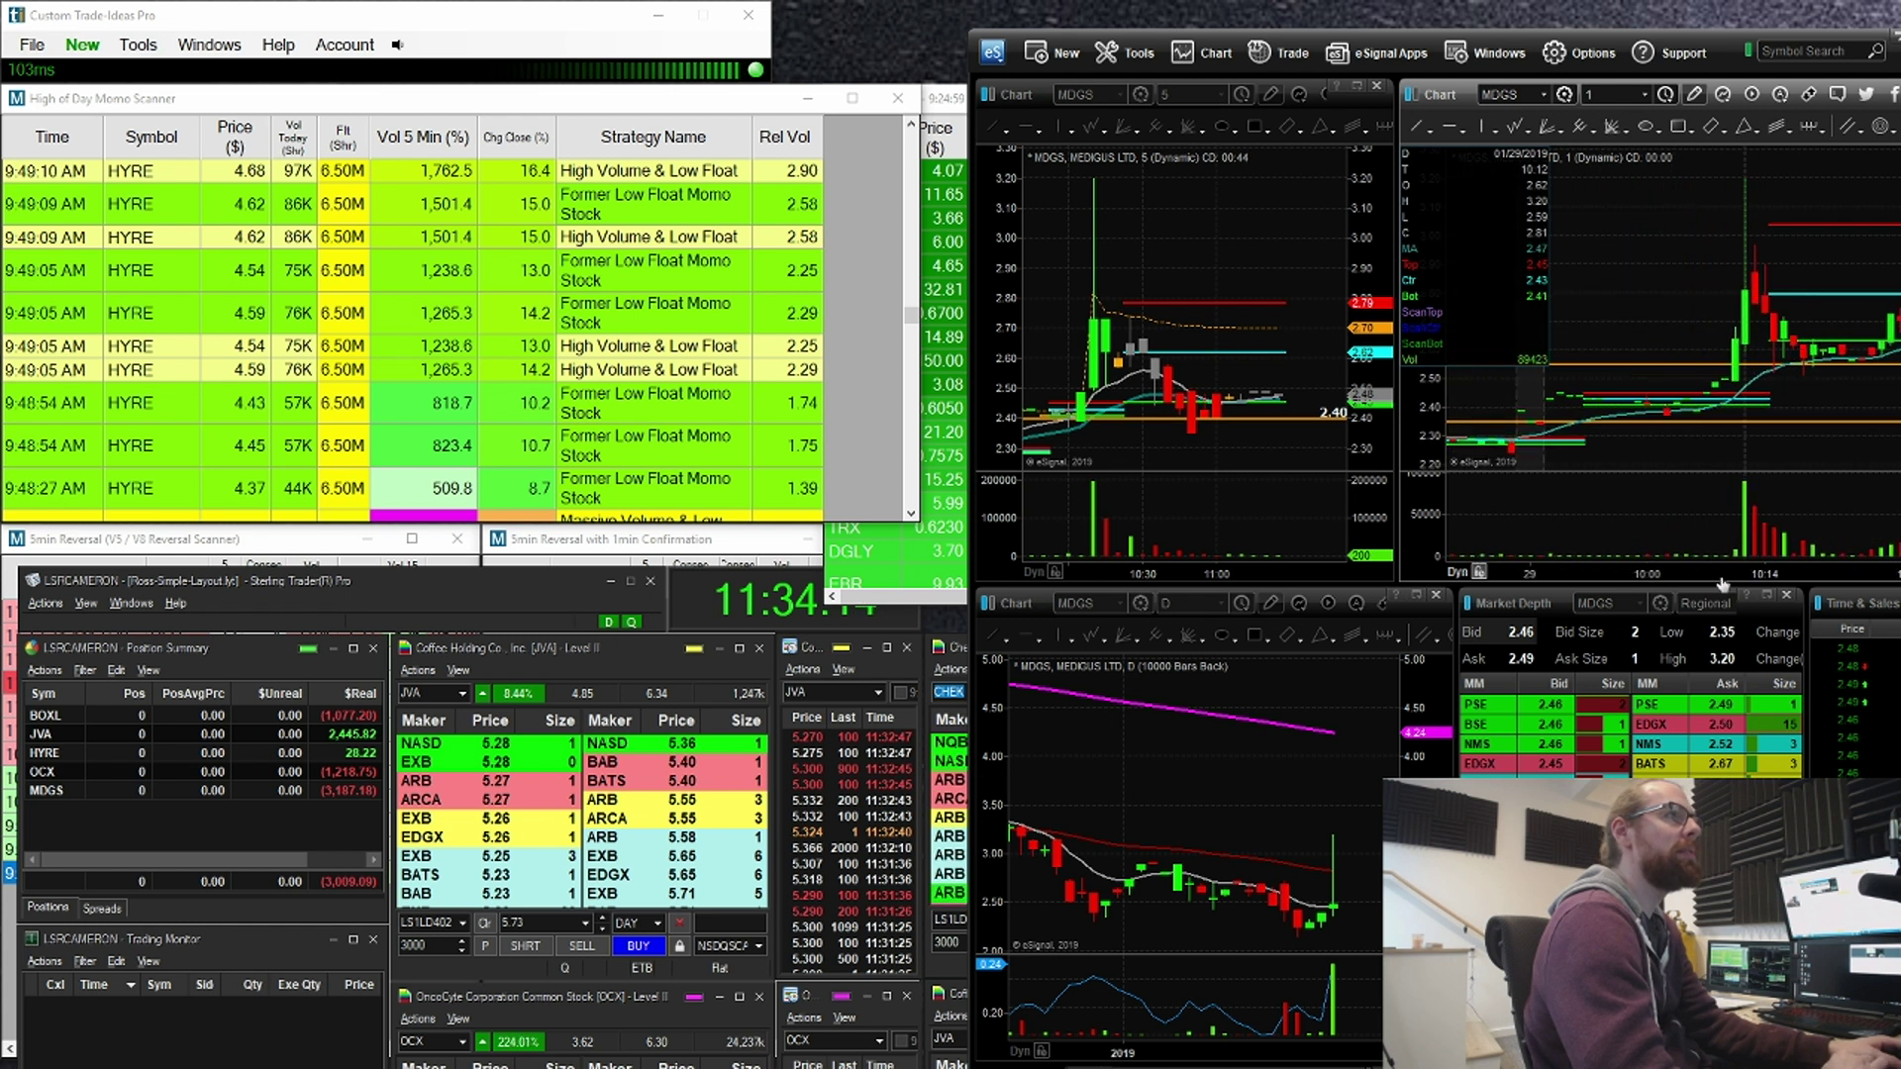
drag(1720, 576, 1678, 576)
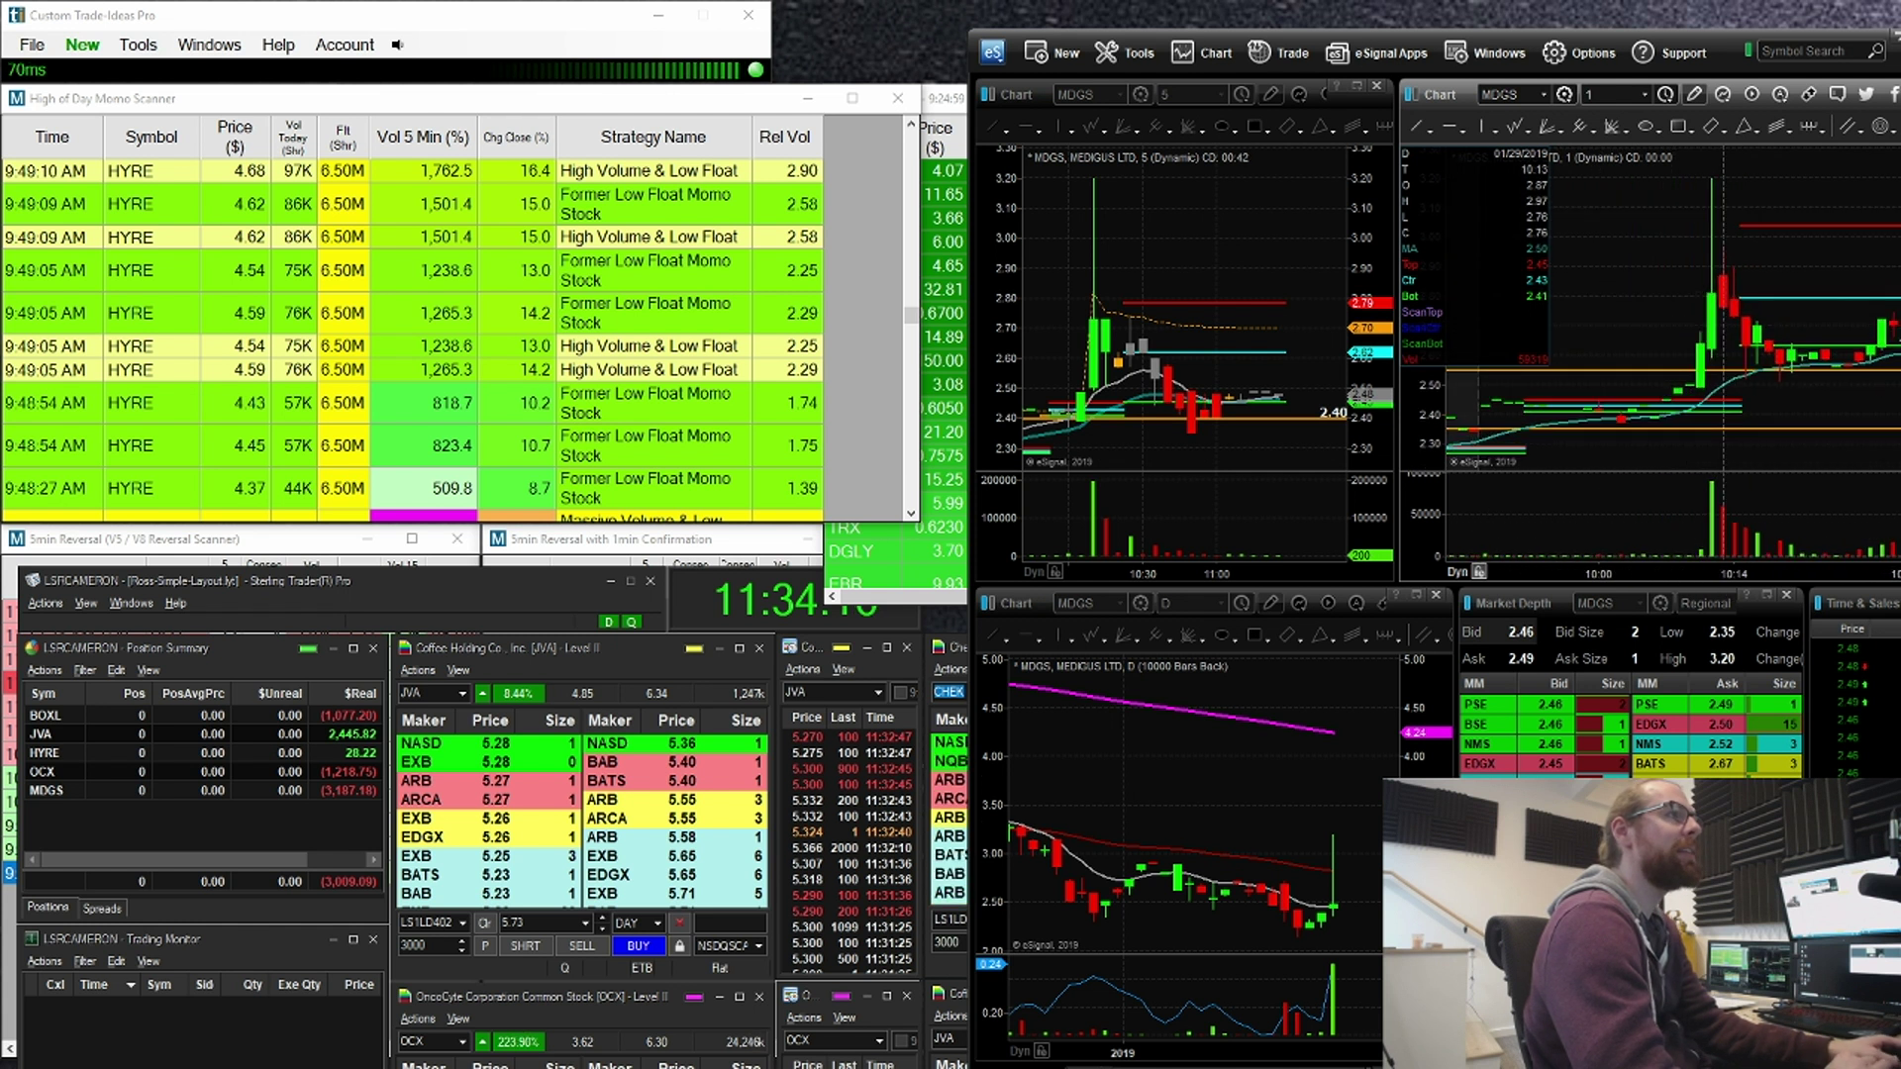
Step: Examine MDGS's long-term price history on the daily chart, going back to 2016 and forward again into 2017
drag(1180, 1050, 1366, 1038)
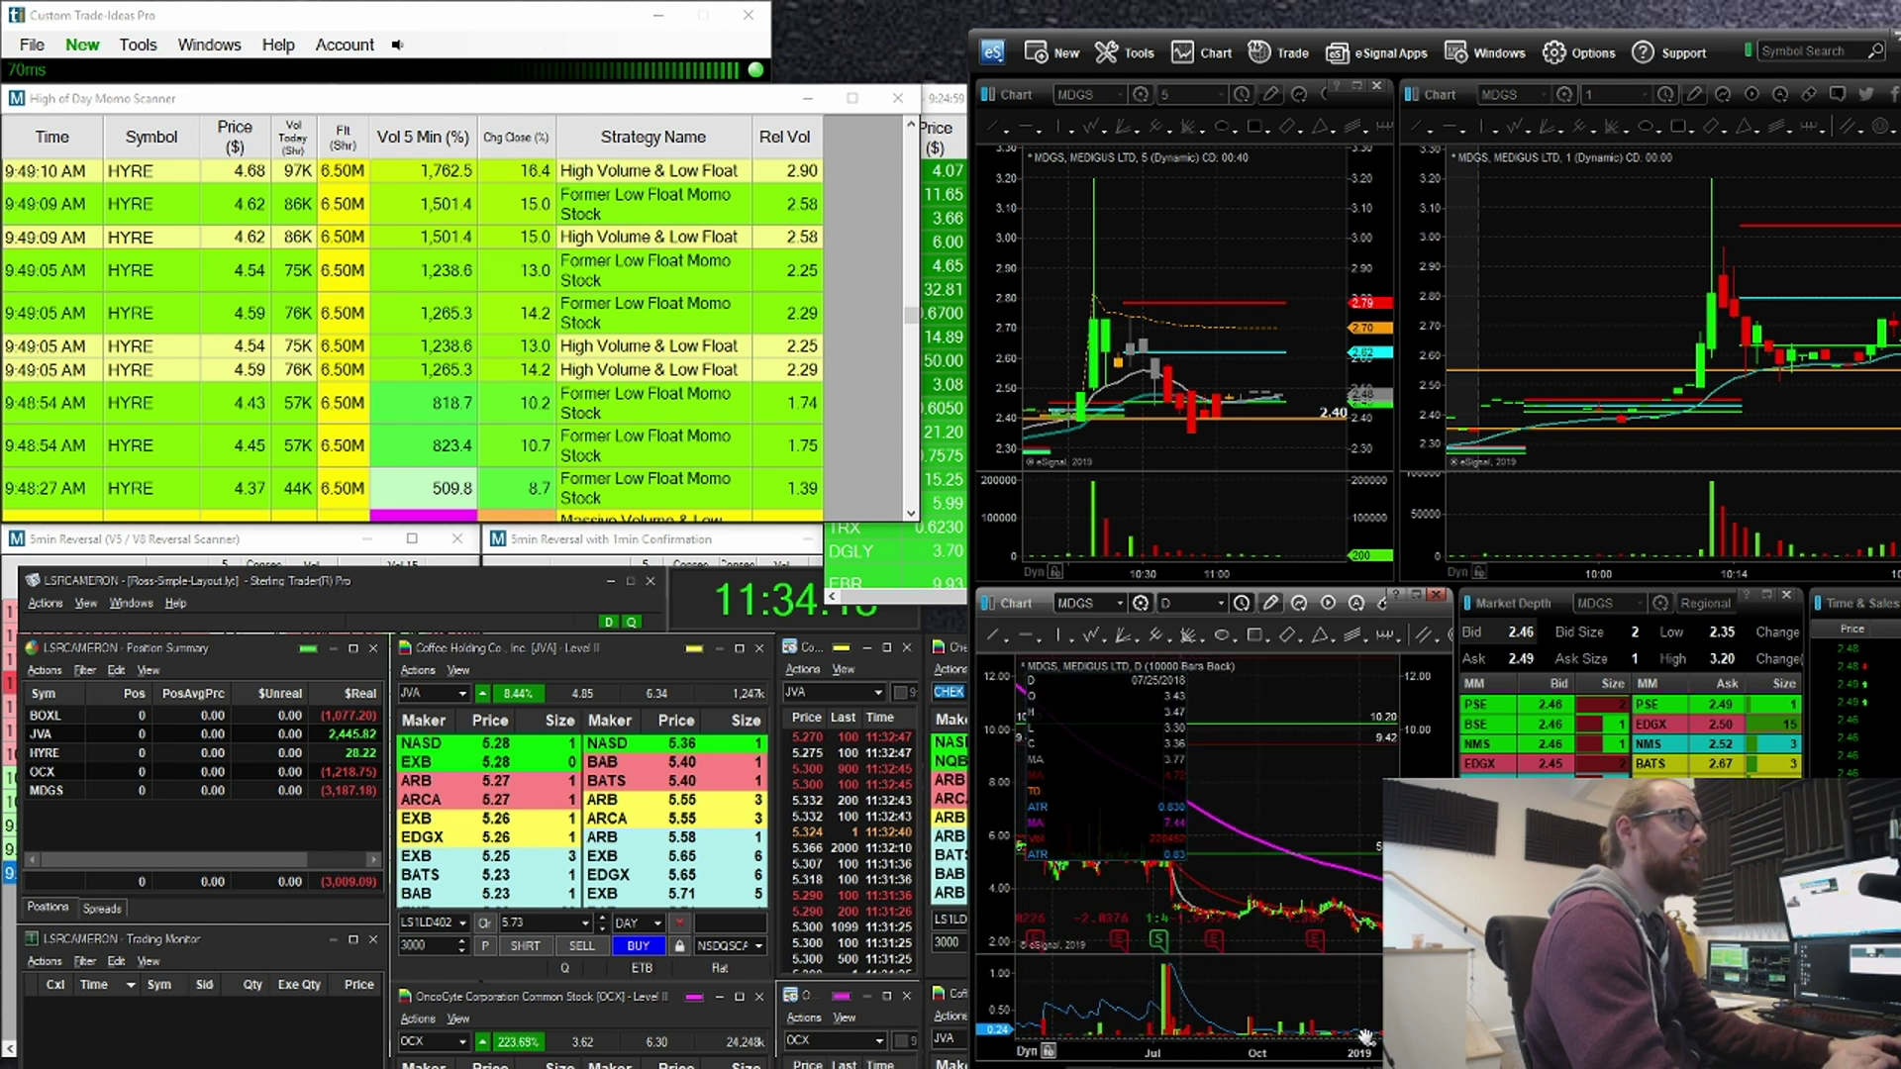
scroll(1364, 1036, down, 5)
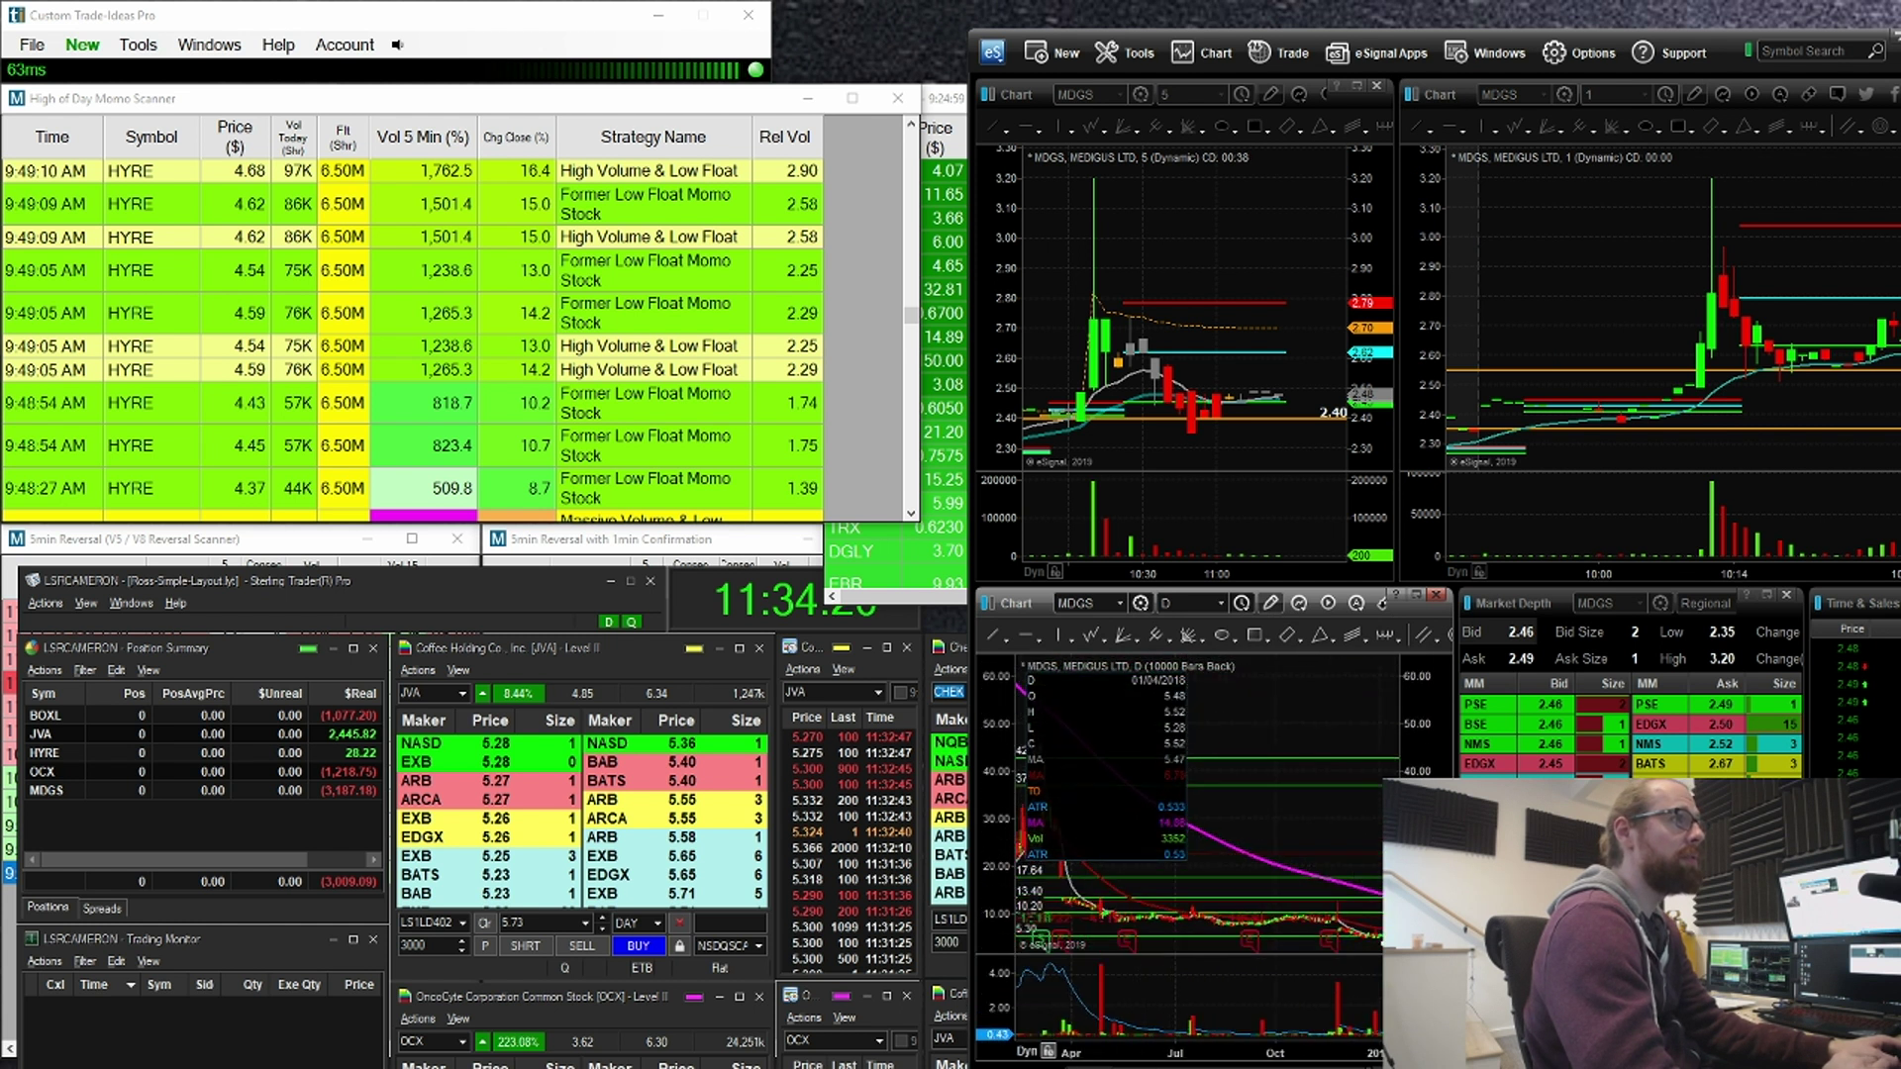
scroll(1364, 1036, down, 5)
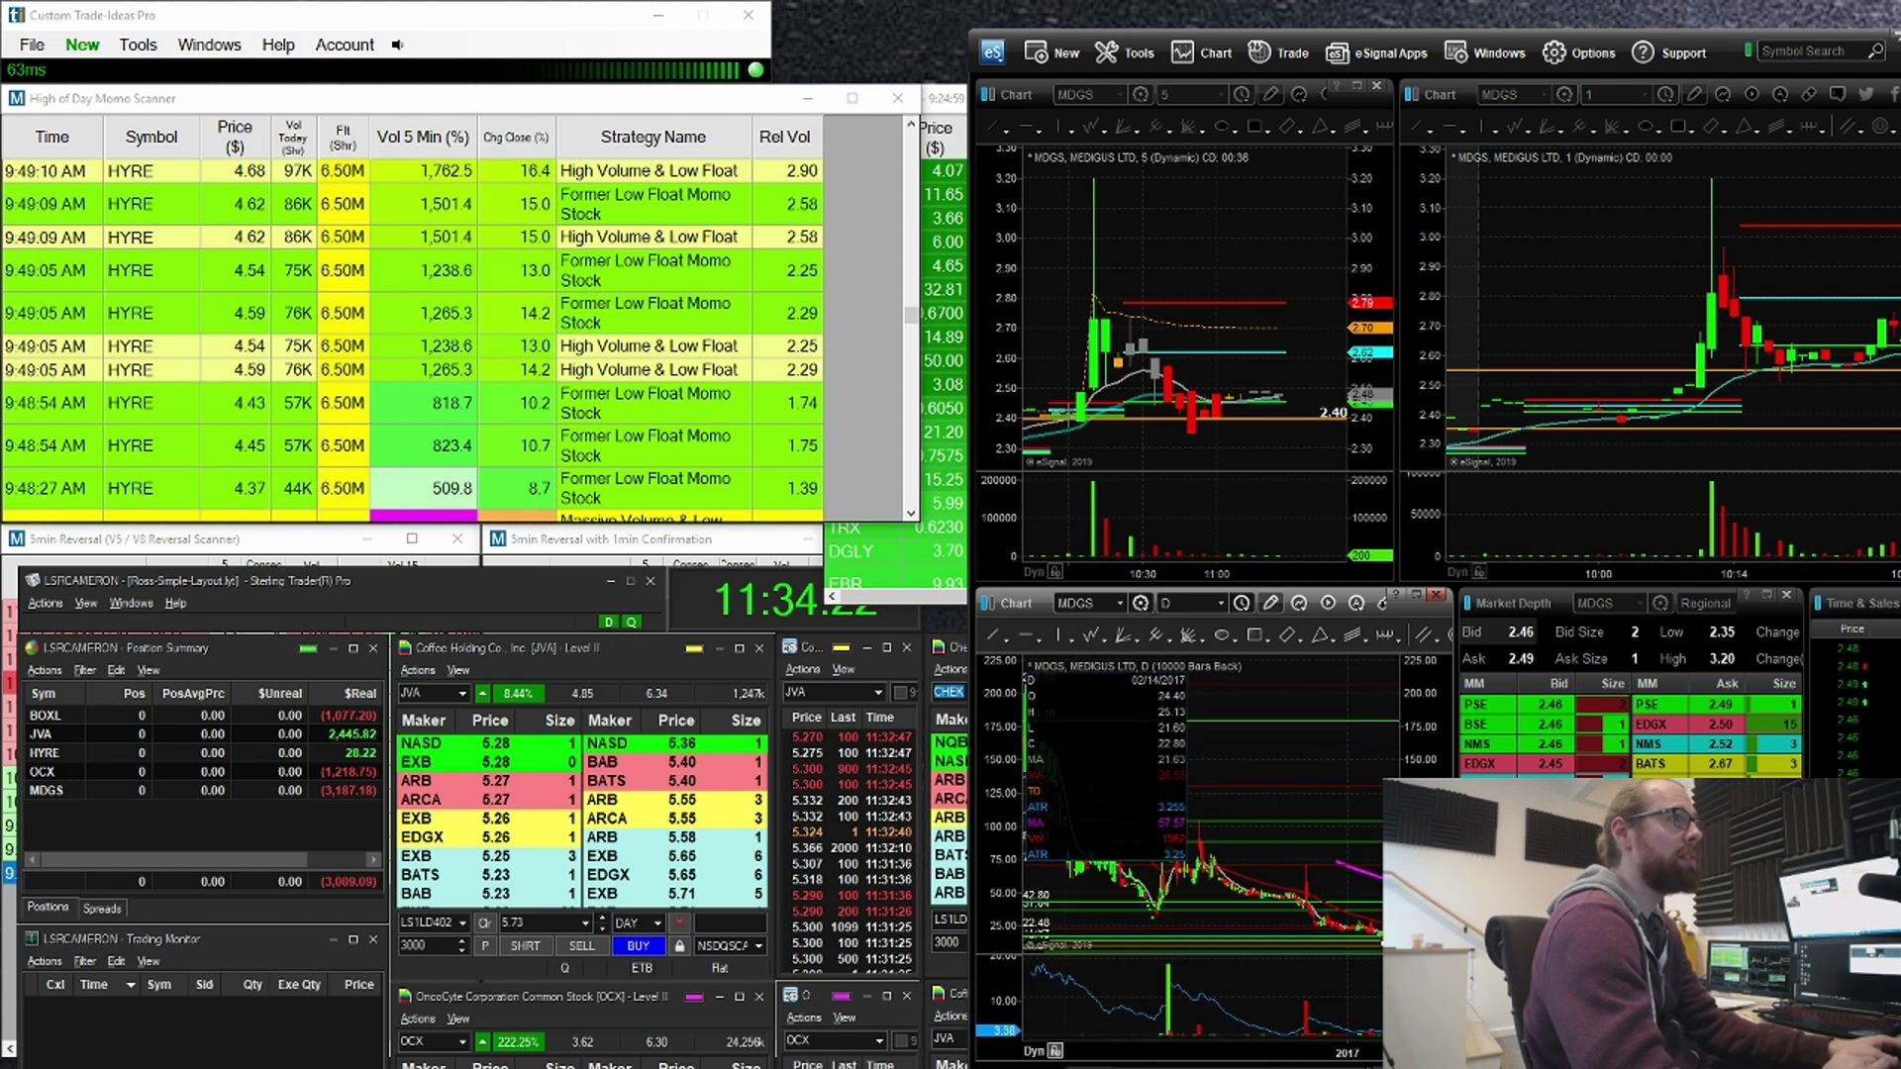
scroll(1364, 1036, down, 3)
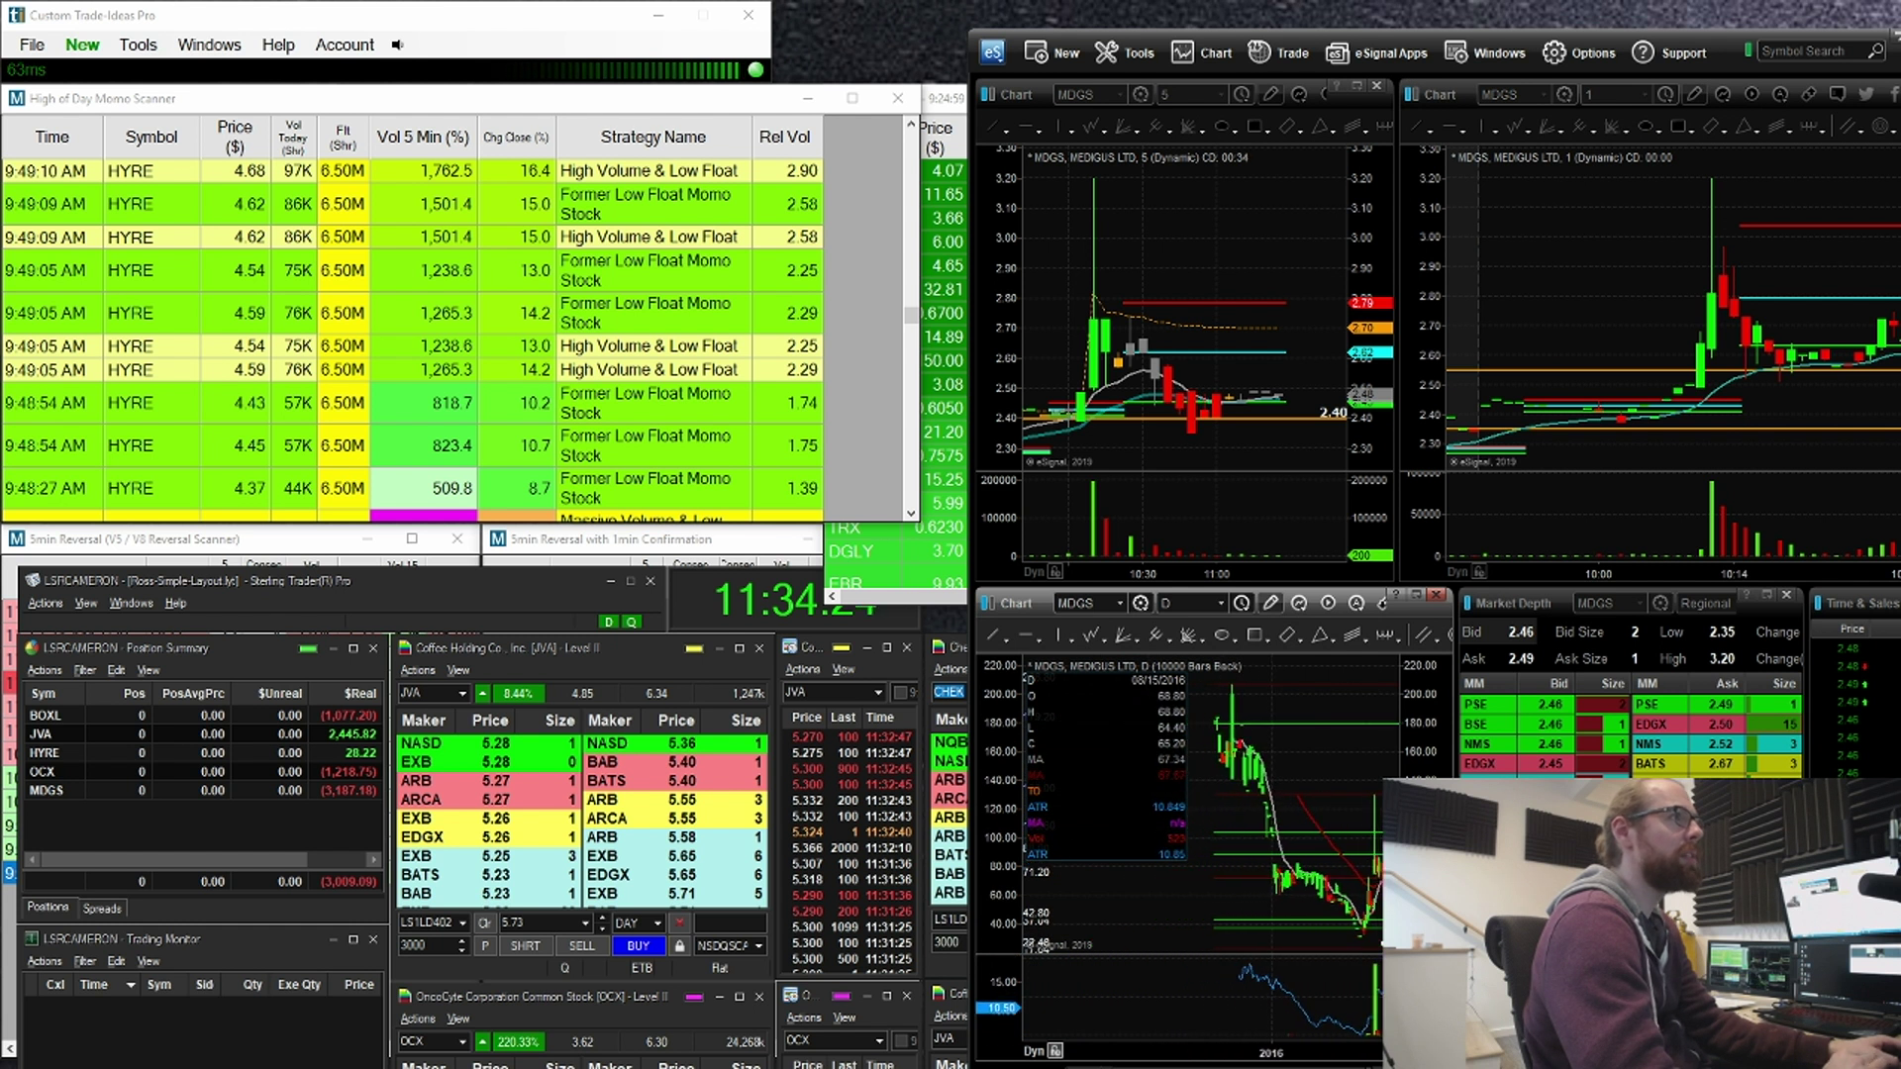
scroll(1376, 1053, up, 3)
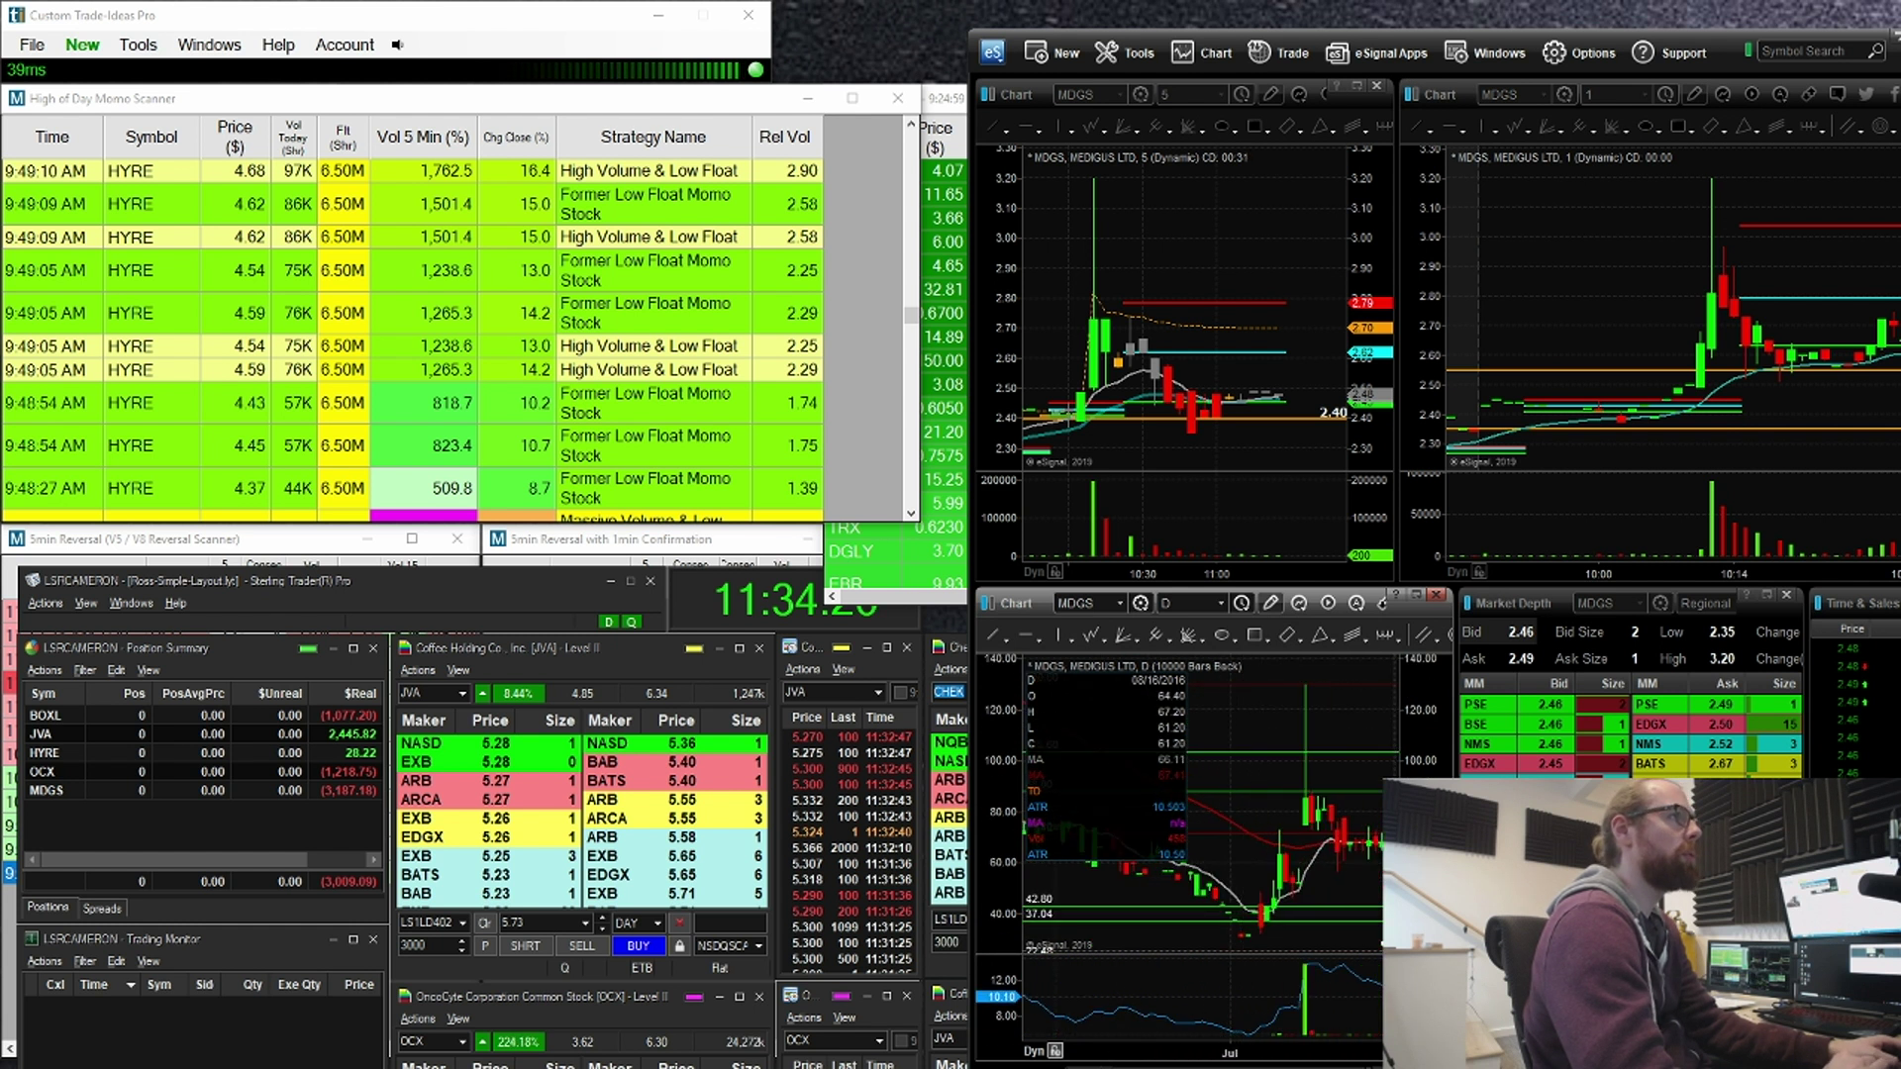
drag(1166, 889, 1040, 886)
drag(1371, 881, 1084, 906)
drag(1350, 869, 1012, 845)
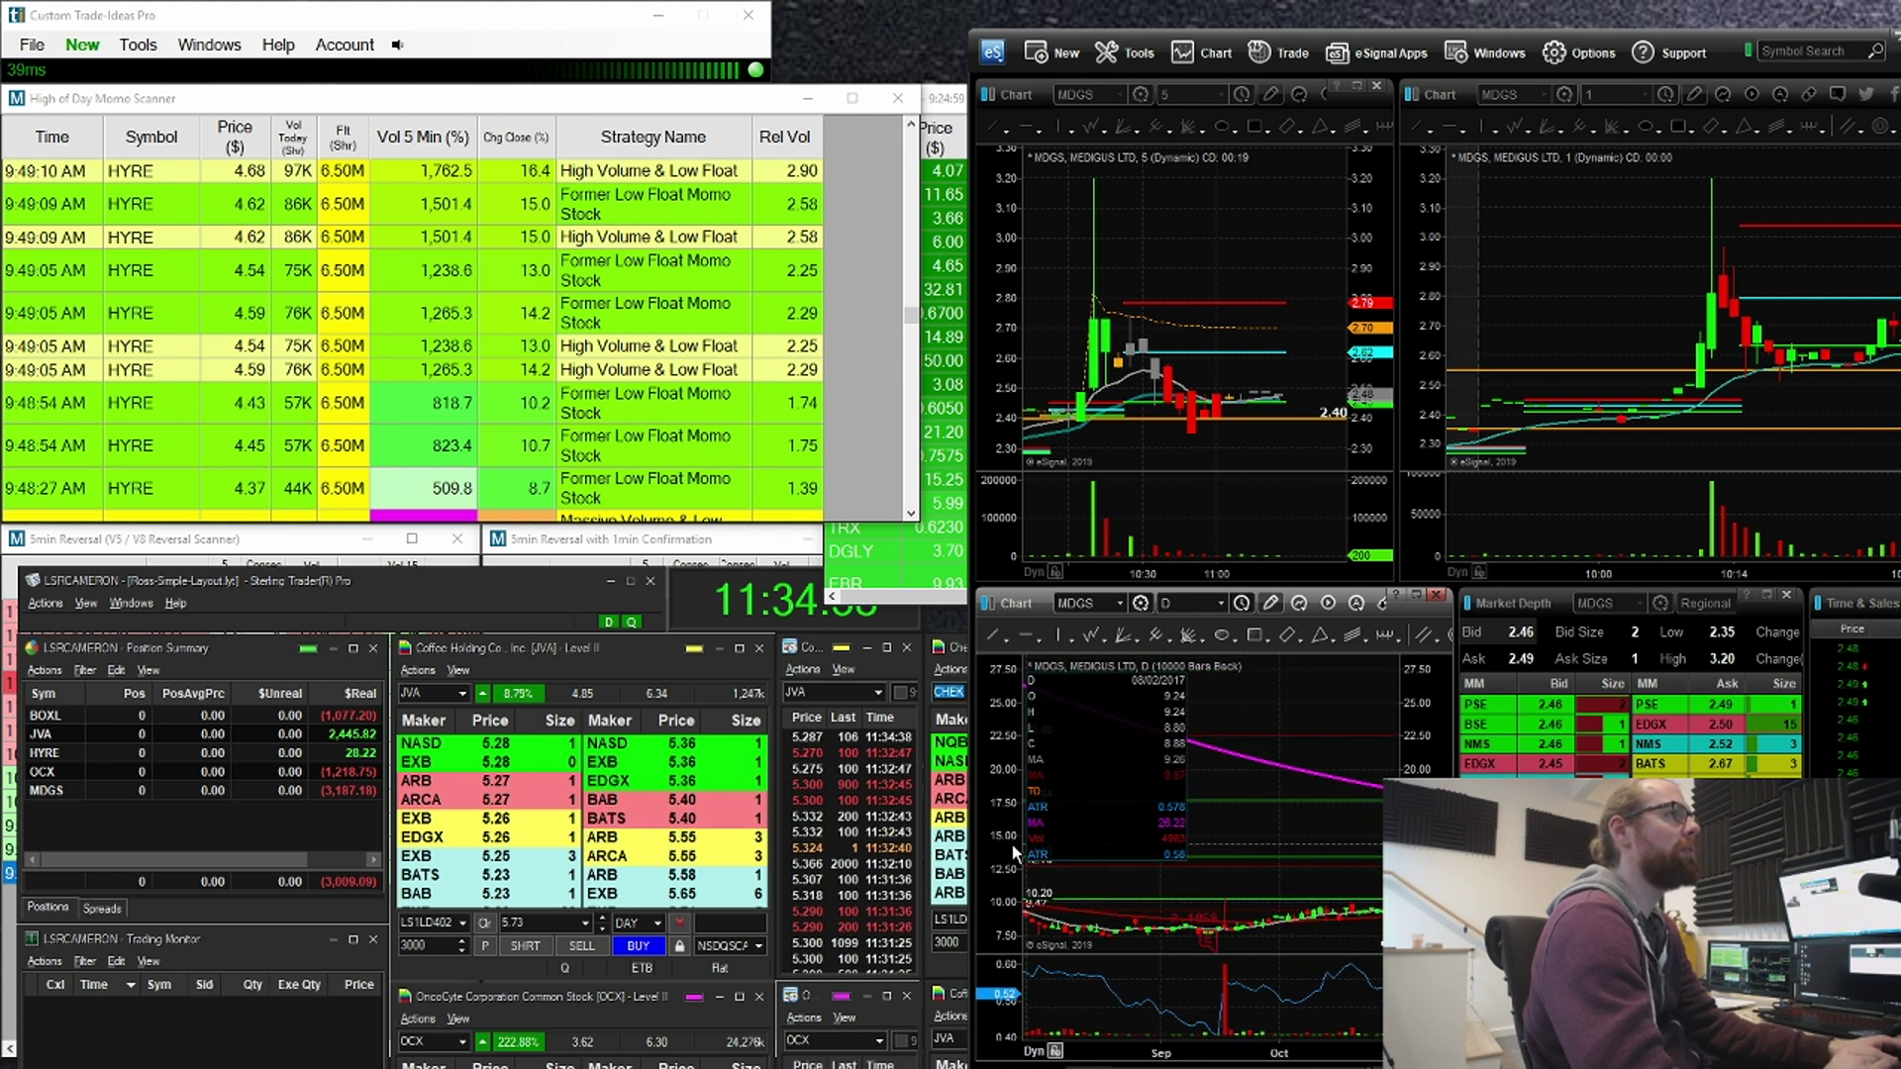
Step: Examine MDGS's daily price history forward from August 2017 through the 2018 spikes to January 2019
drag(1344, 848, 1042, 831)
drag(1304, 824, 1074, 851)
drag(1351, 857, 1220, 848)
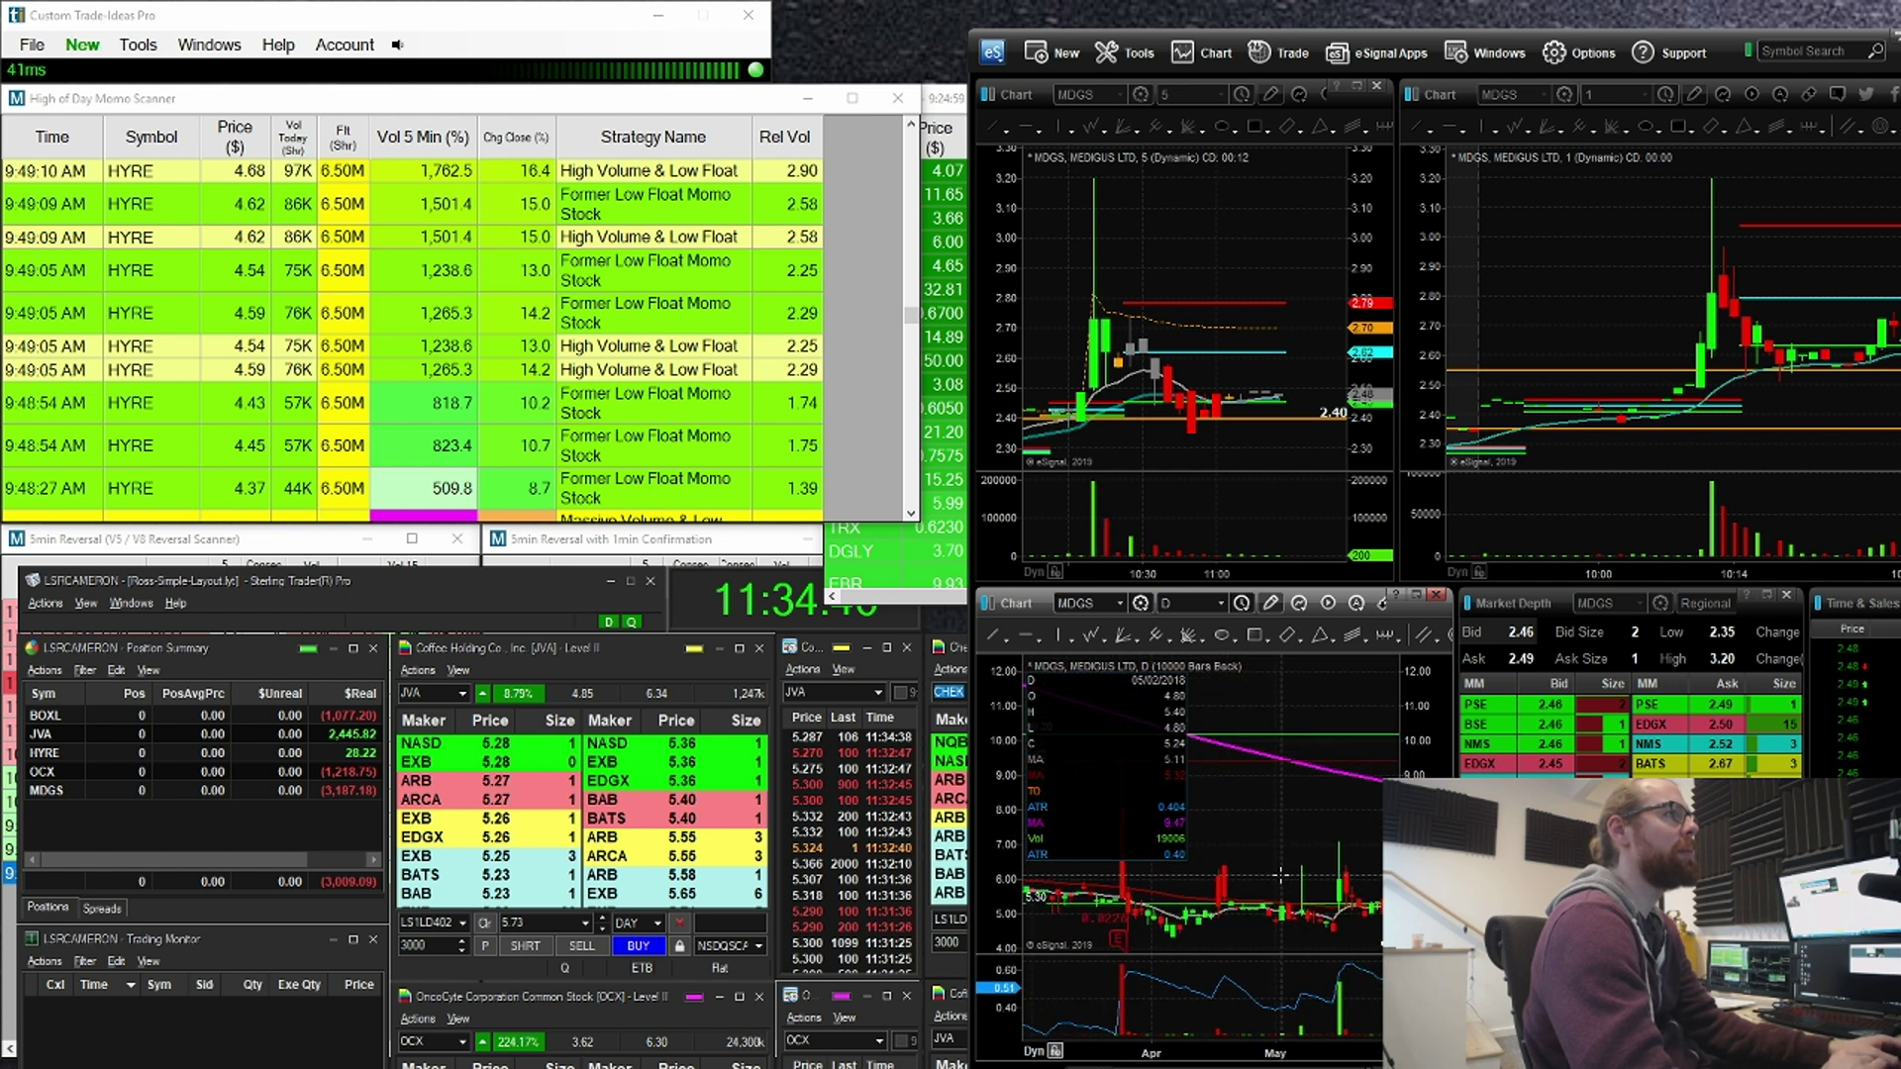
mouse_move(1337, 911)
mouse_down()
mouse_move(1335, 871)
mouse_move(1352, 887)
mouse_move(1332, 884)
mouse_up()
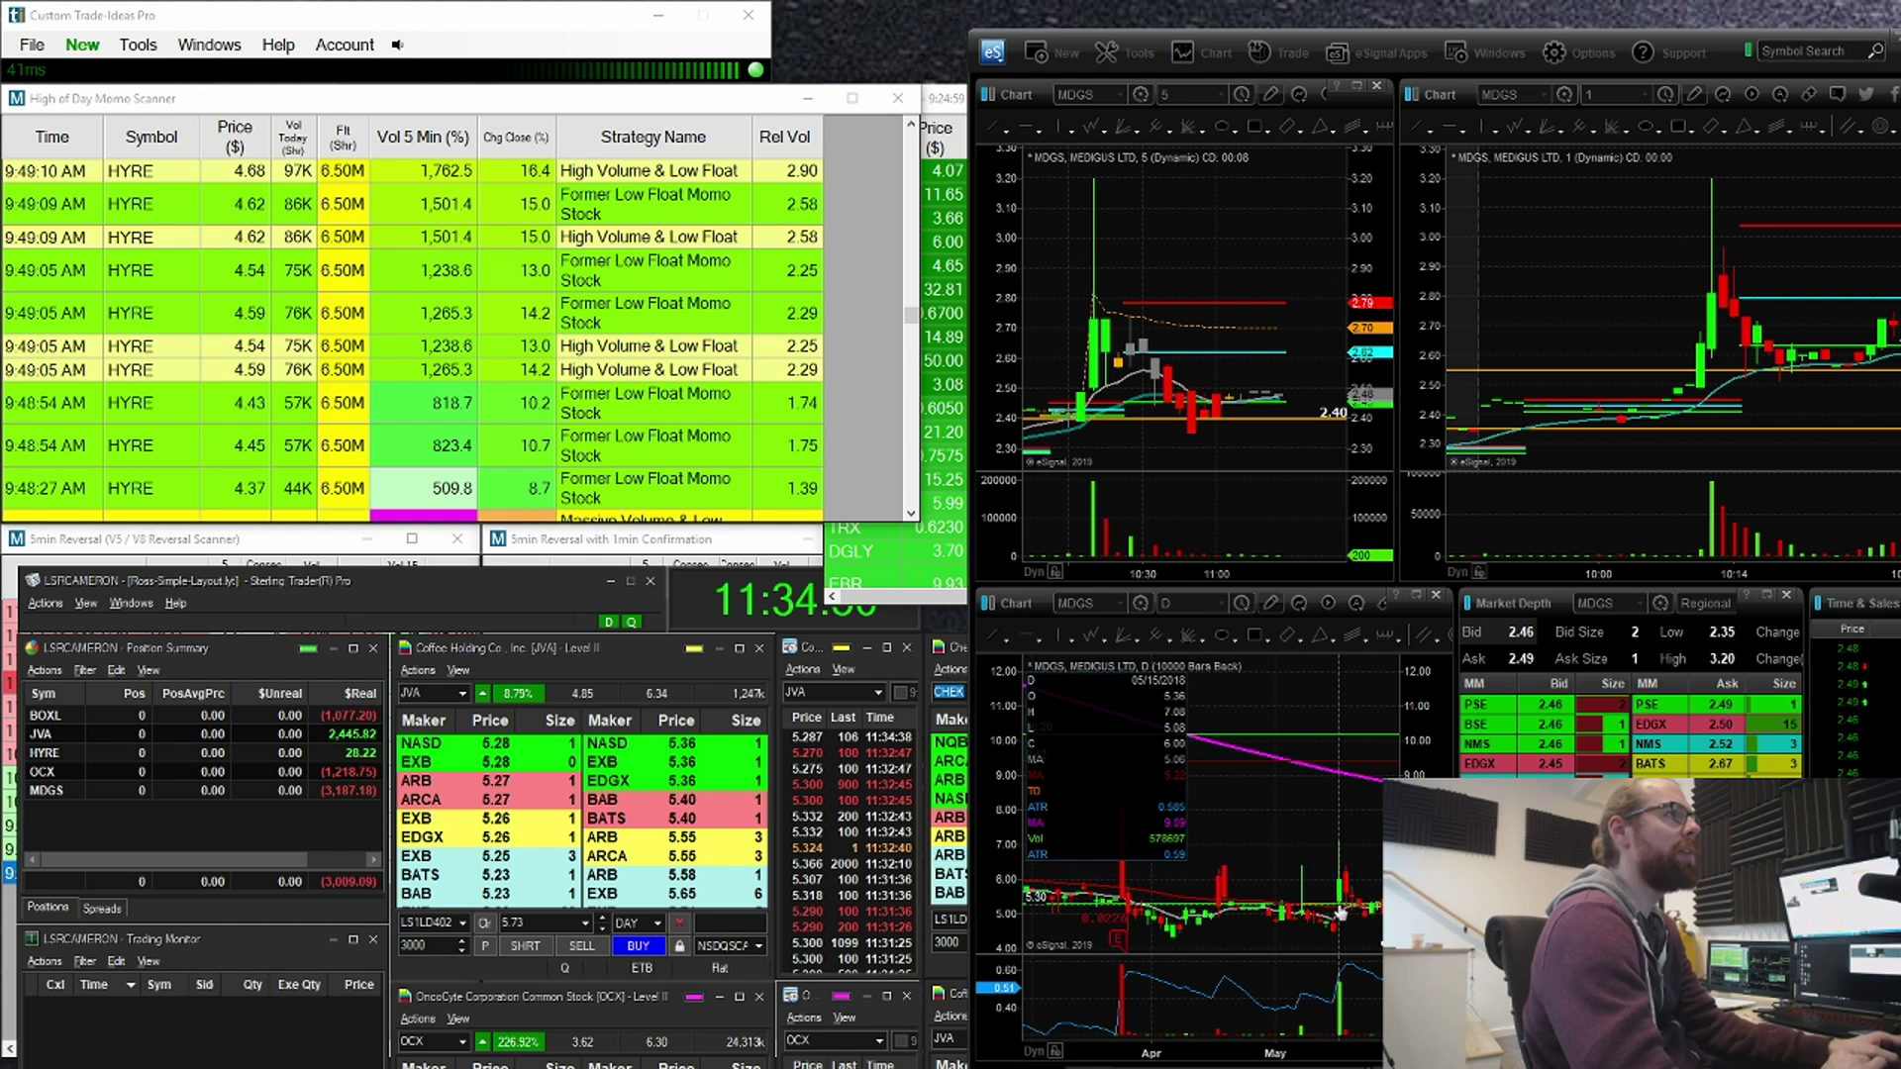
drag(1383, 840, 1144, 826)
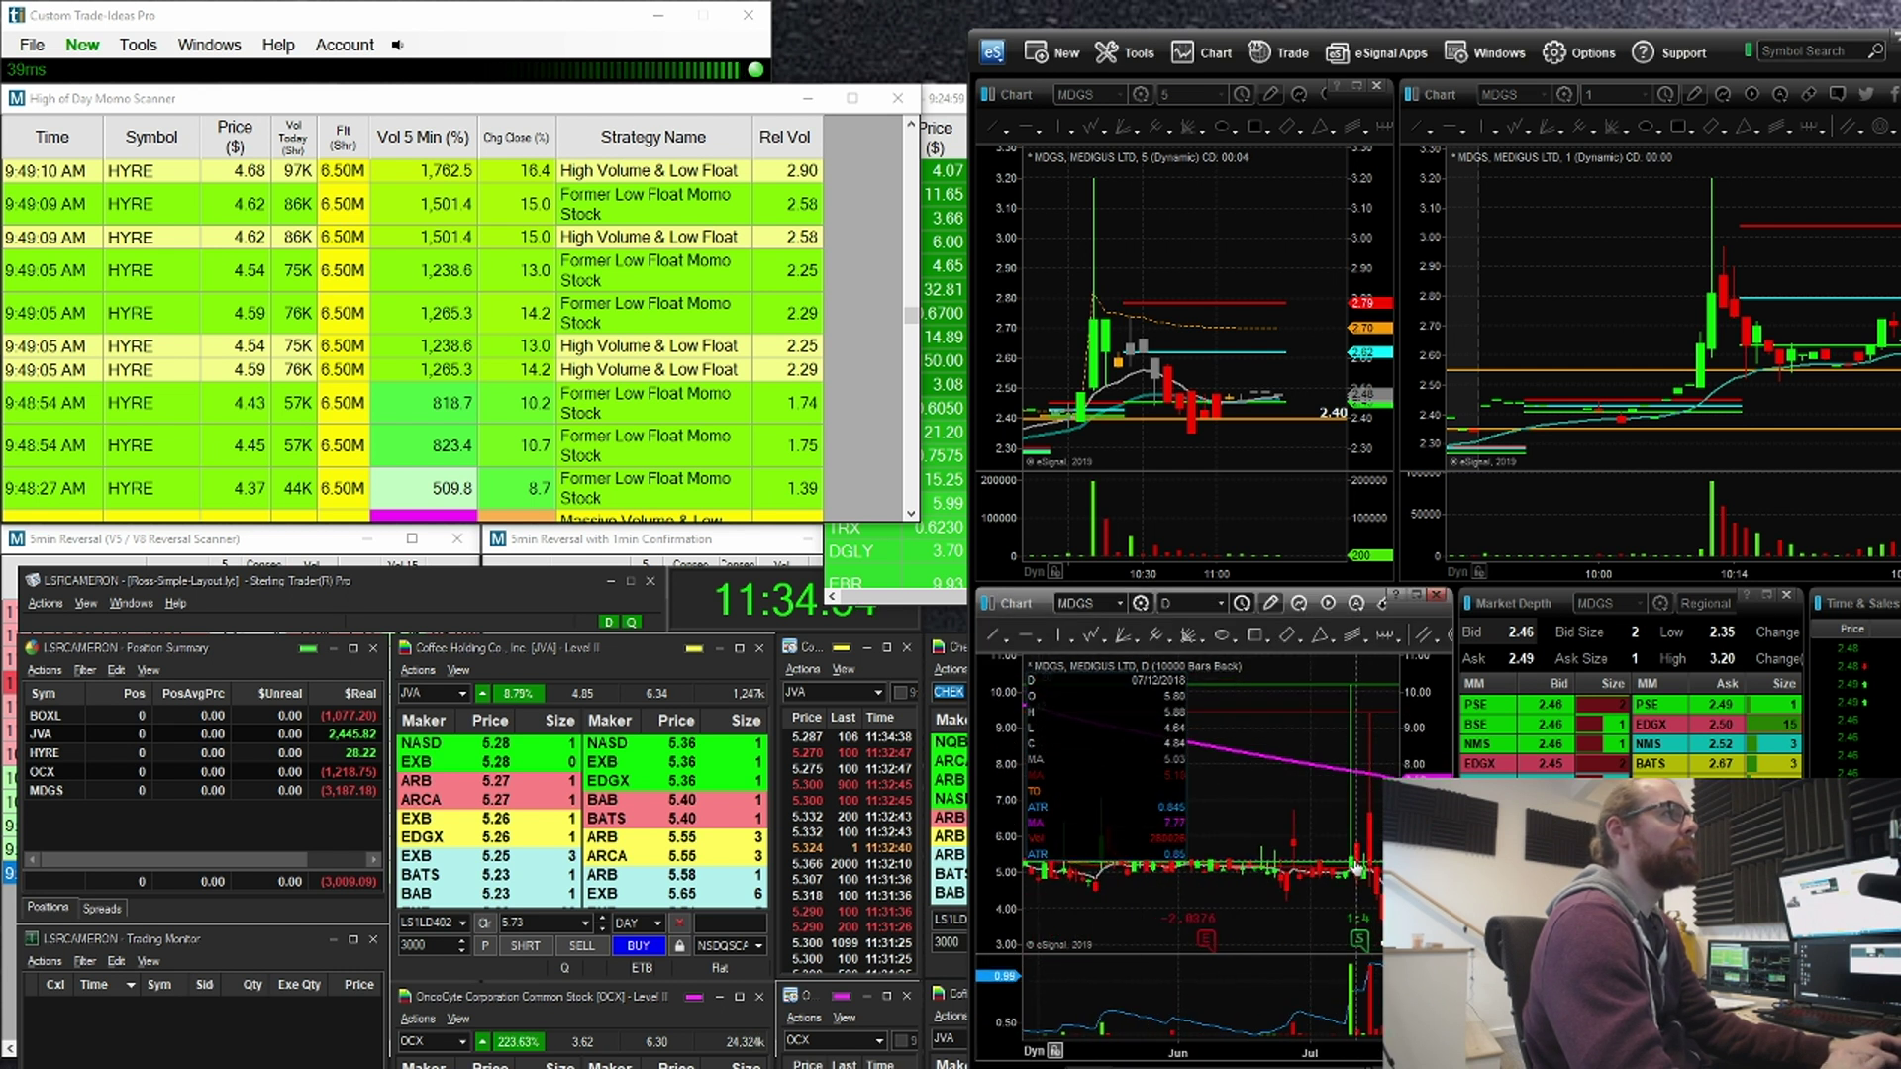
drag(1355, 869, 1055, 789)
drag(1303, 897, 1061, 853)
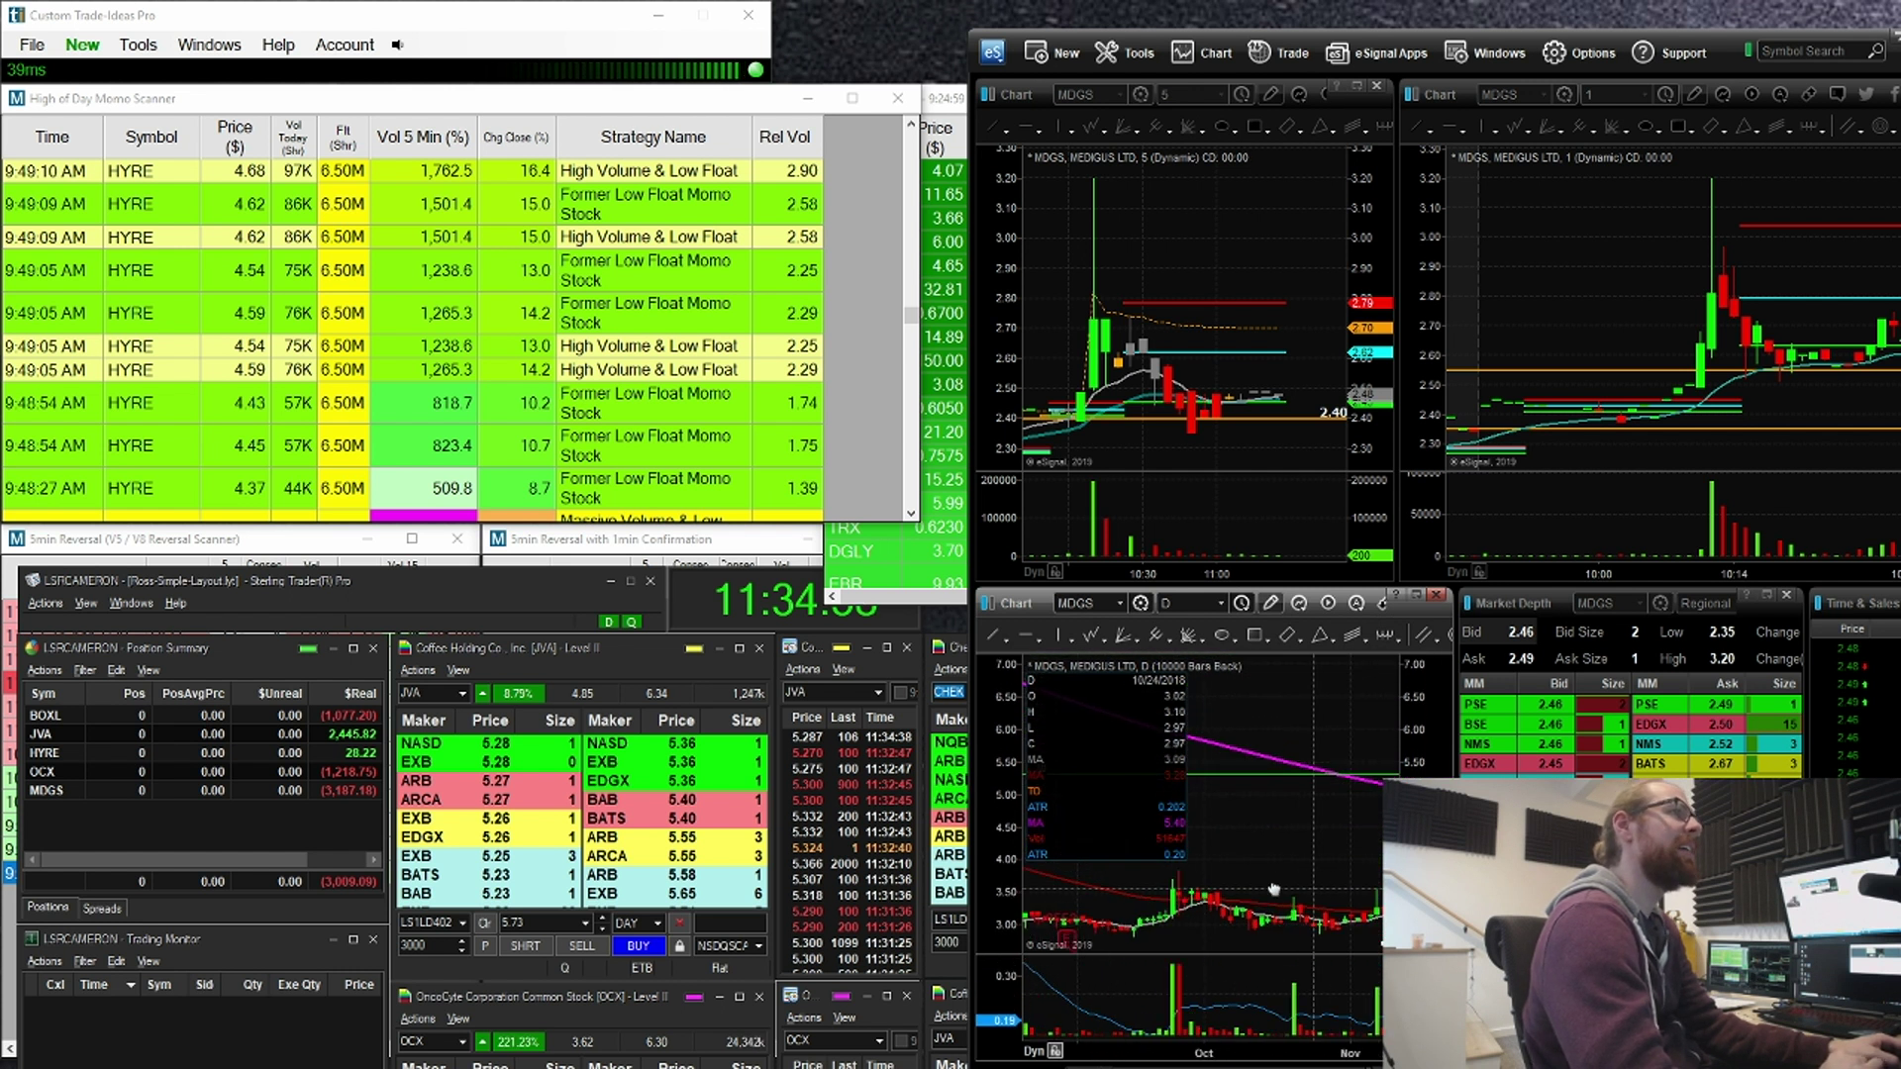
drag(1274, 889, 1062, 860)
drag(1354, 883, 1323, 782)
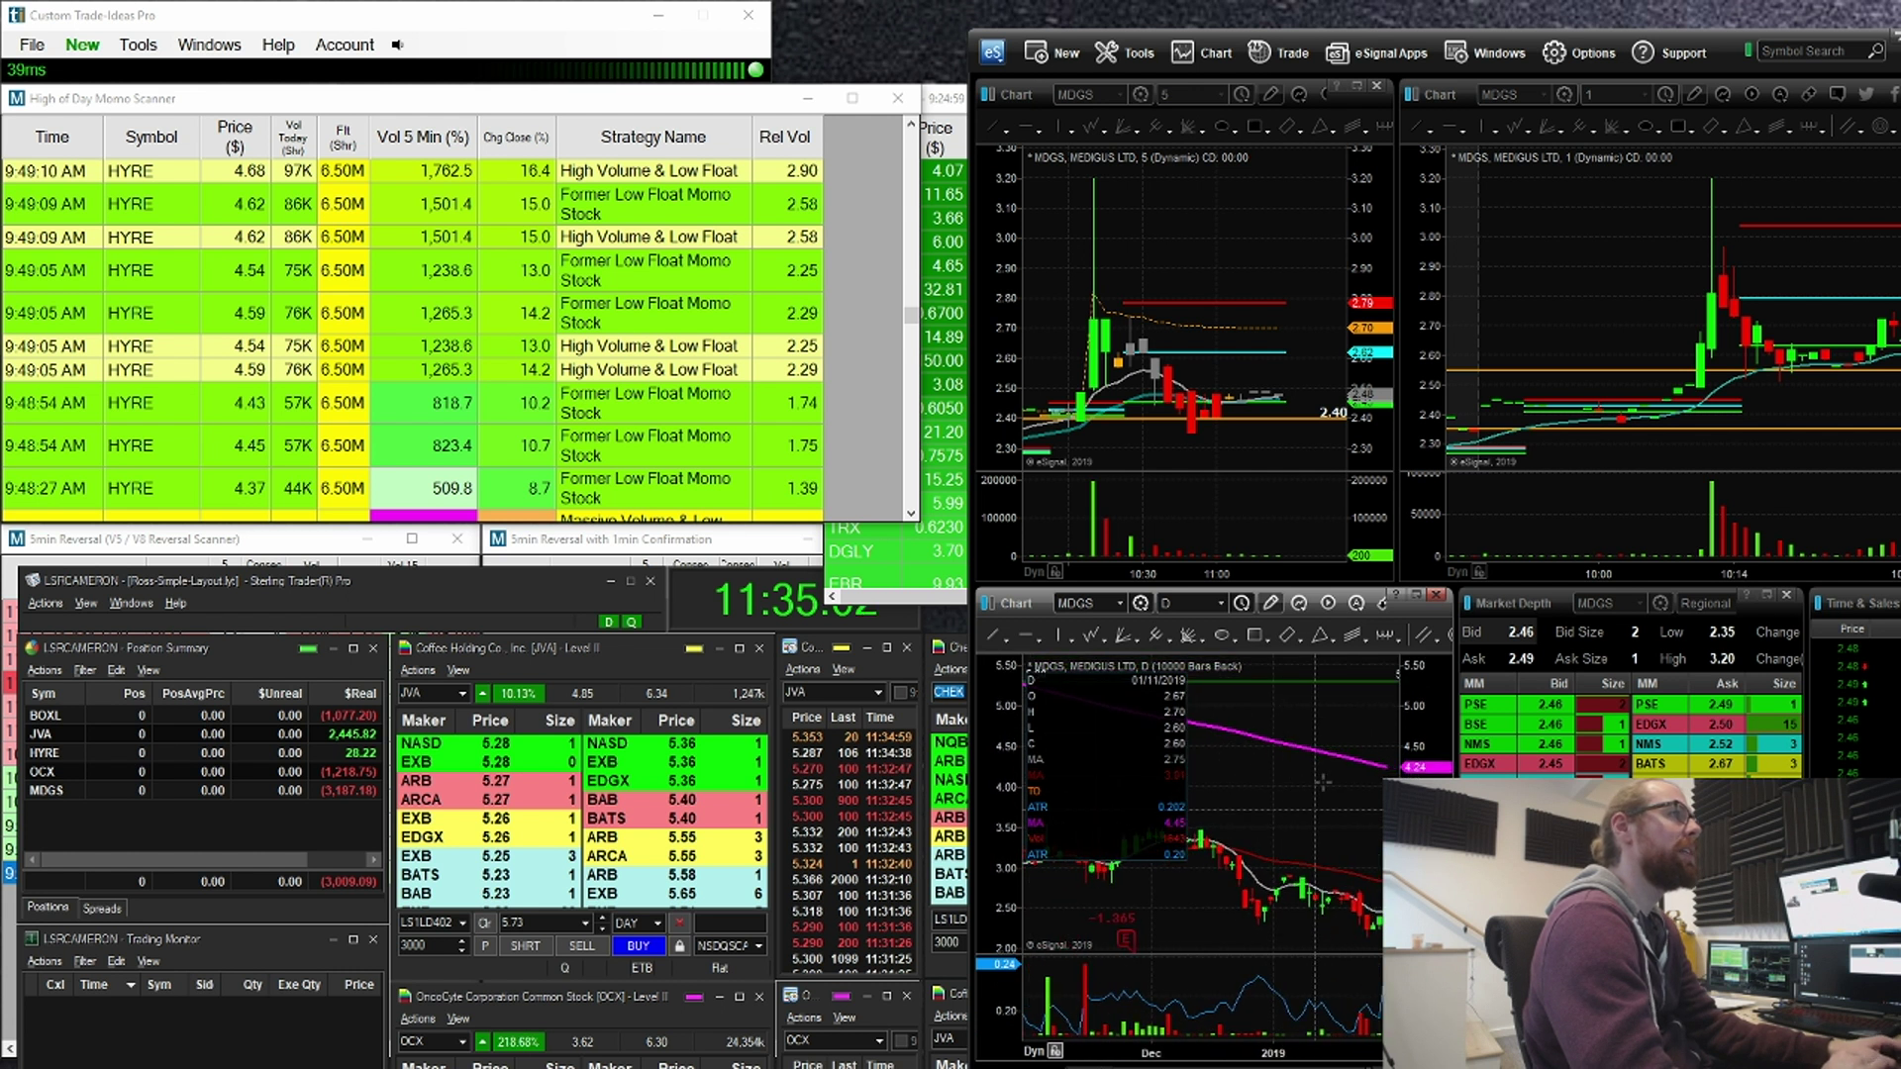
Step: Load LEDS into the charts and widen the daily chart to review its 2018 price history
text(LEDS)
key(Return)
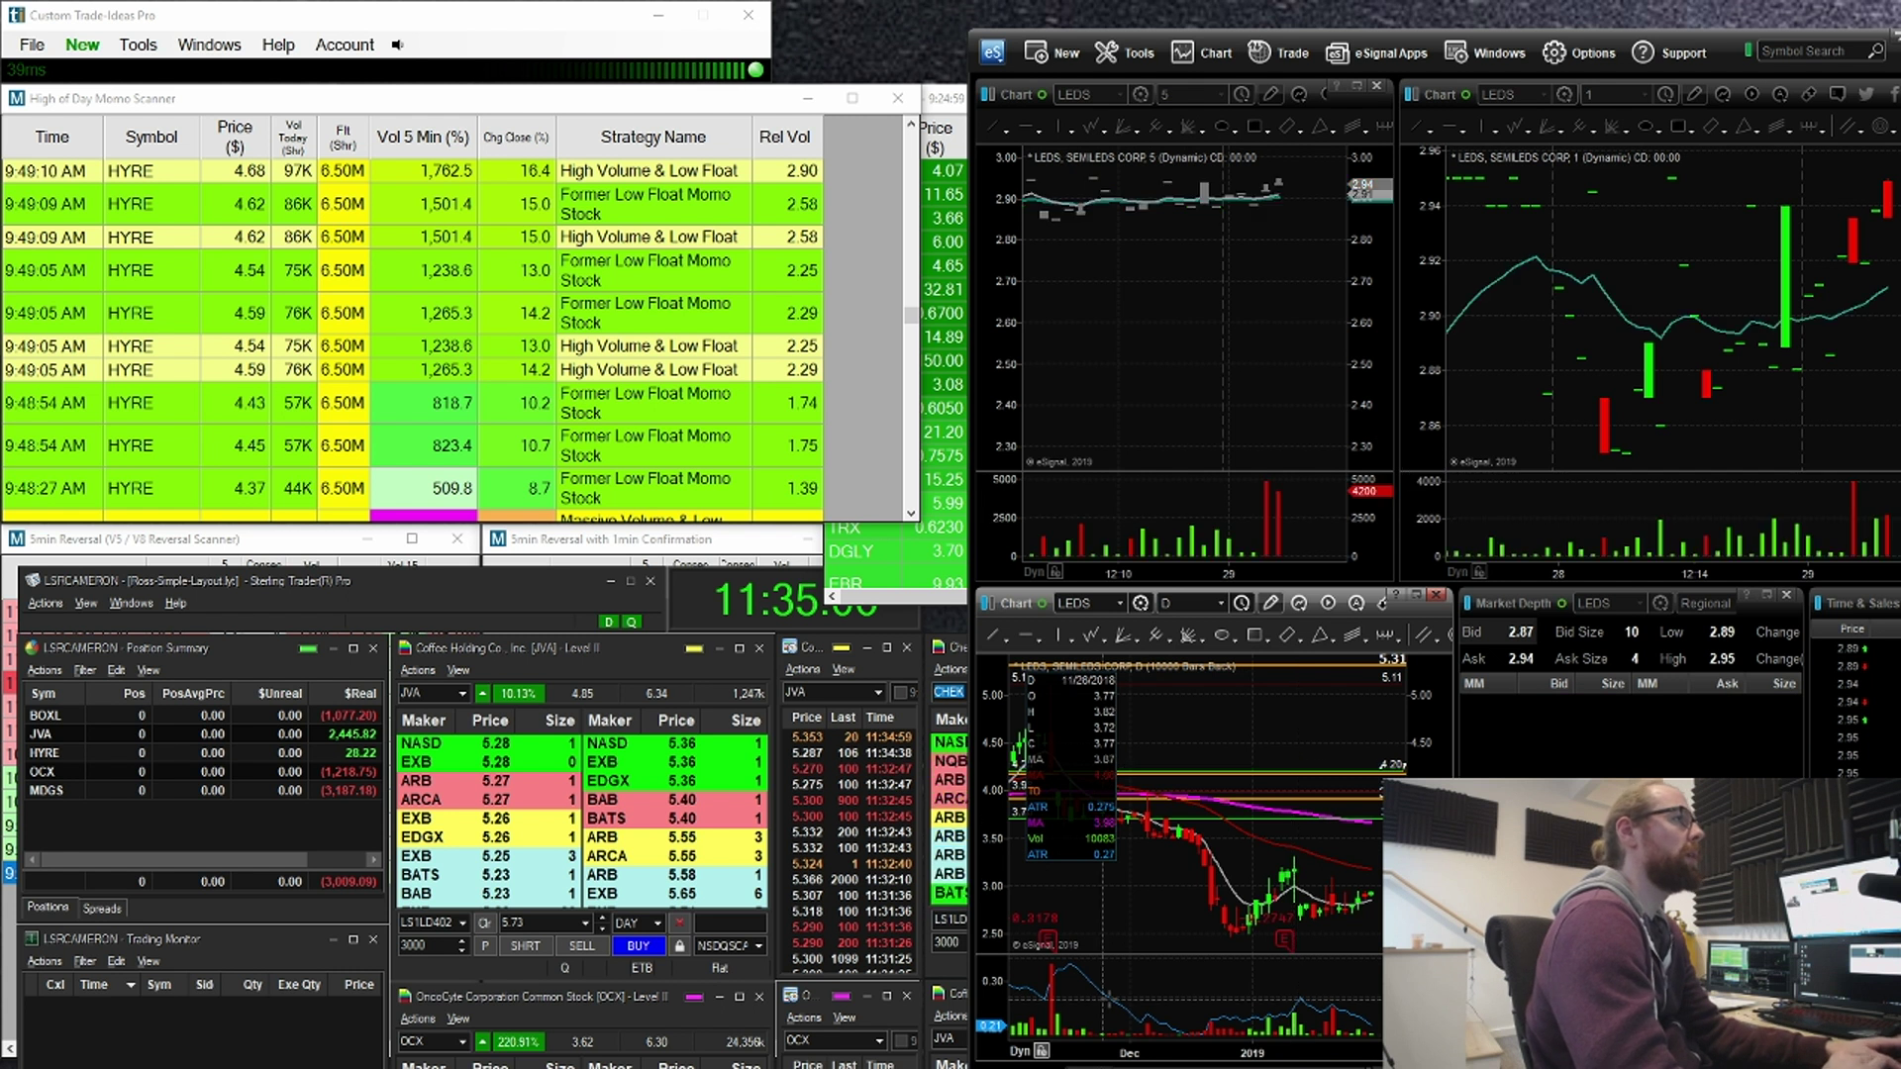
drag(1272, 1031, 1598, 917)
scroll(1271, 1030, down, 10)
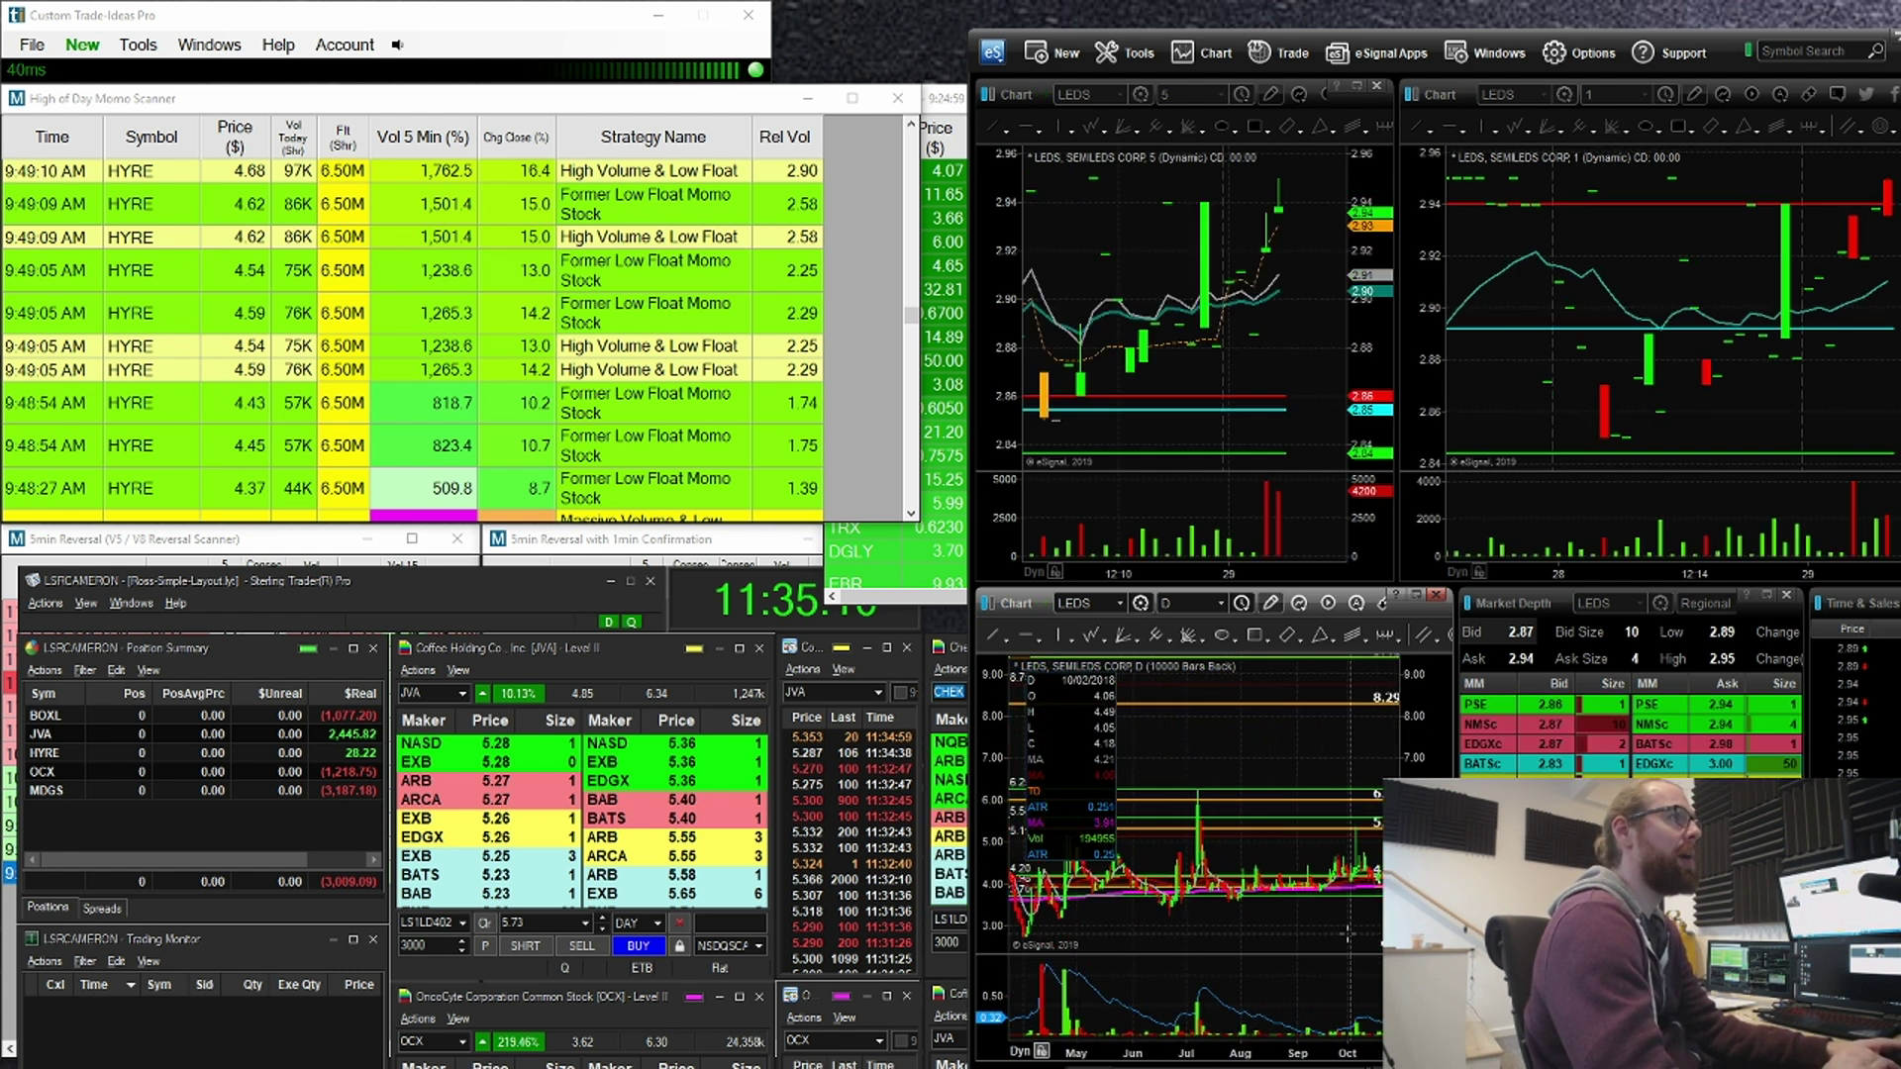
Step: Reload MDGS into the charts, bring the 10:12 spike into view on the 1-minute chart and temporarily mark its peak
text(MDGS)
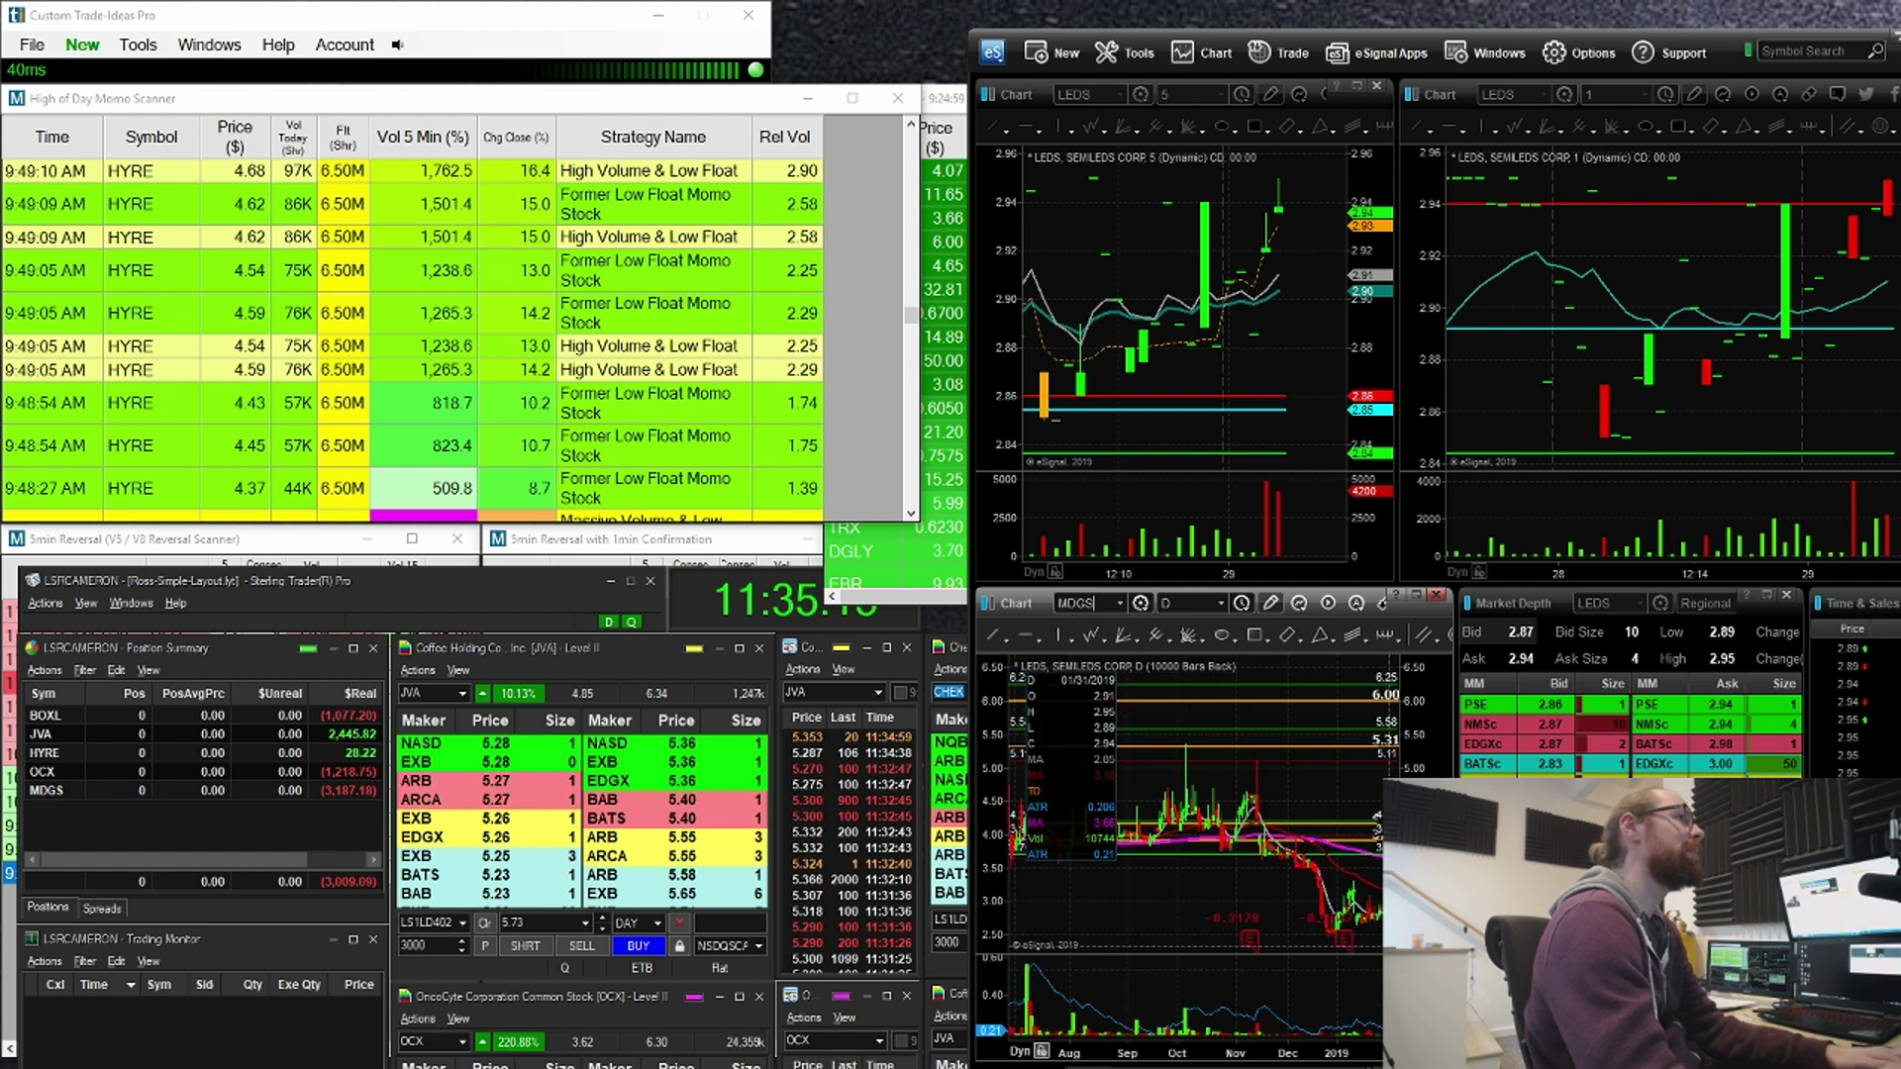
key(Return)
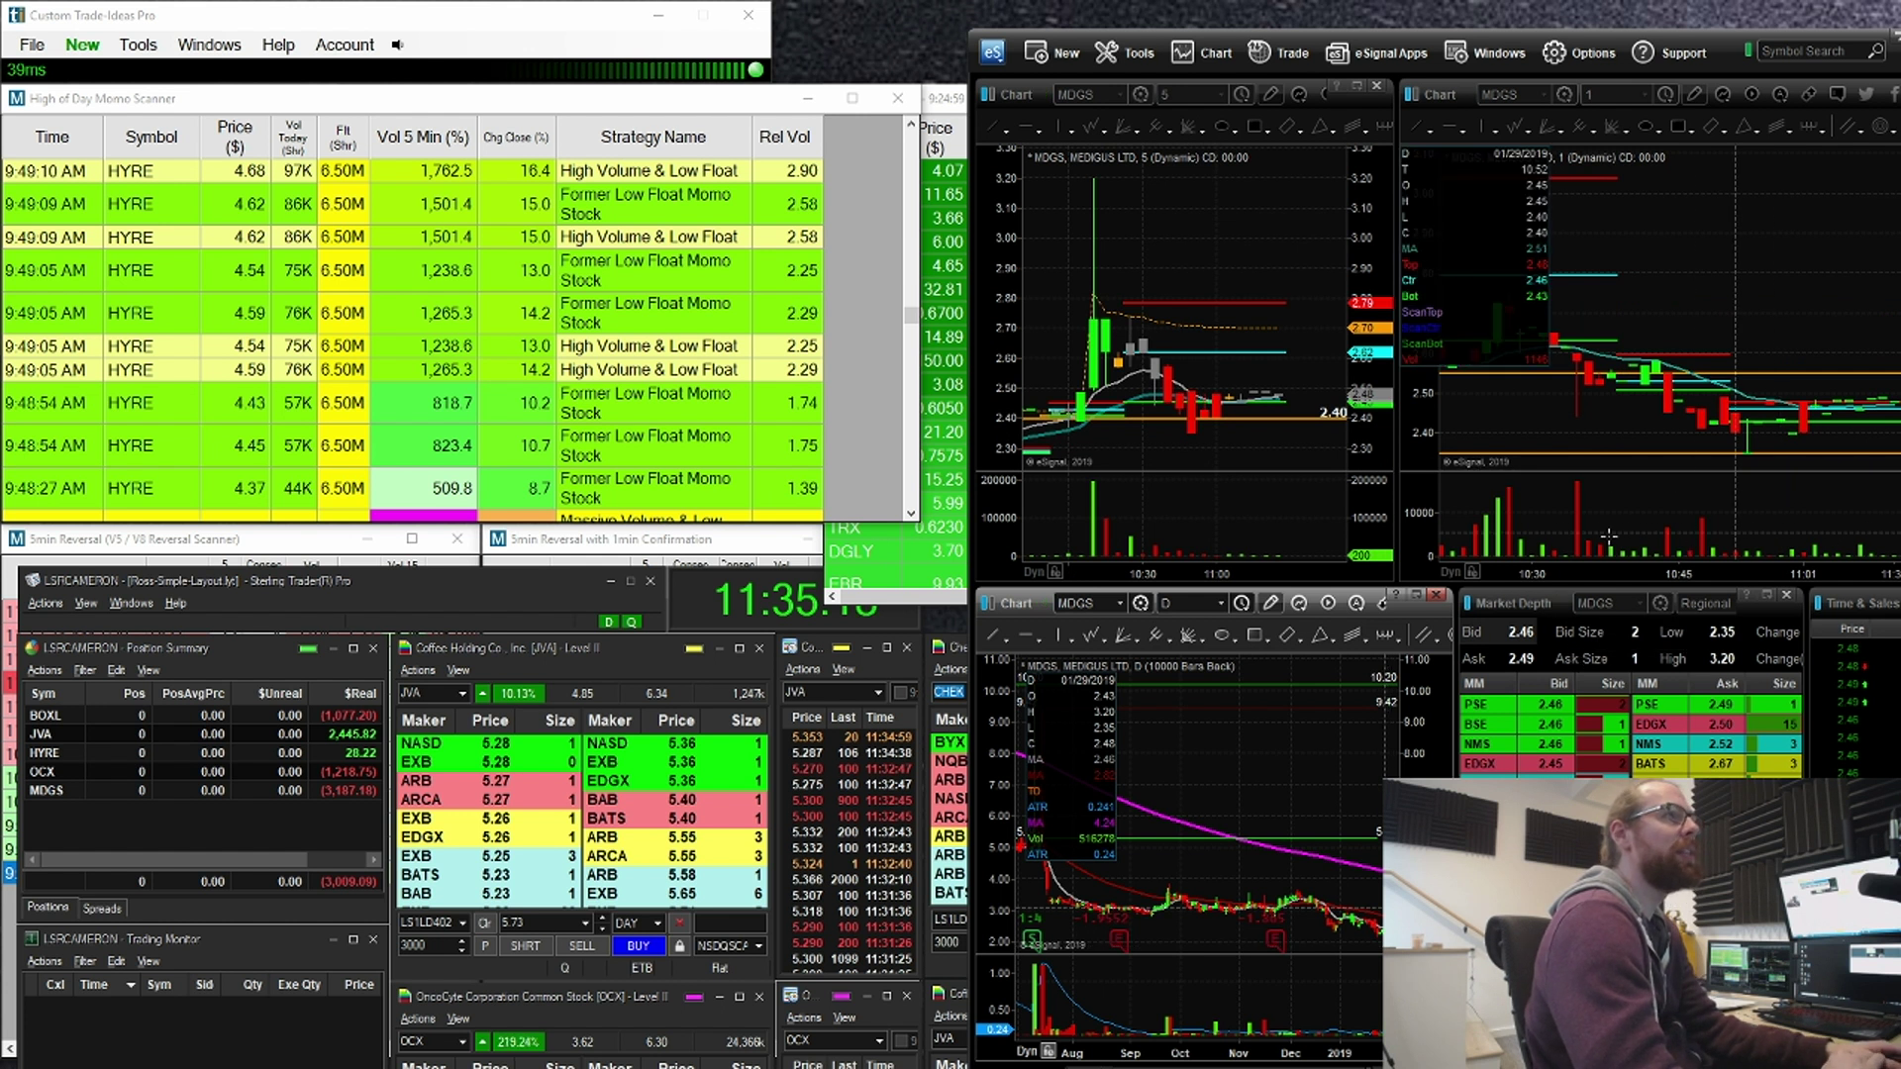
drag(1487, 572, 1764, 572)
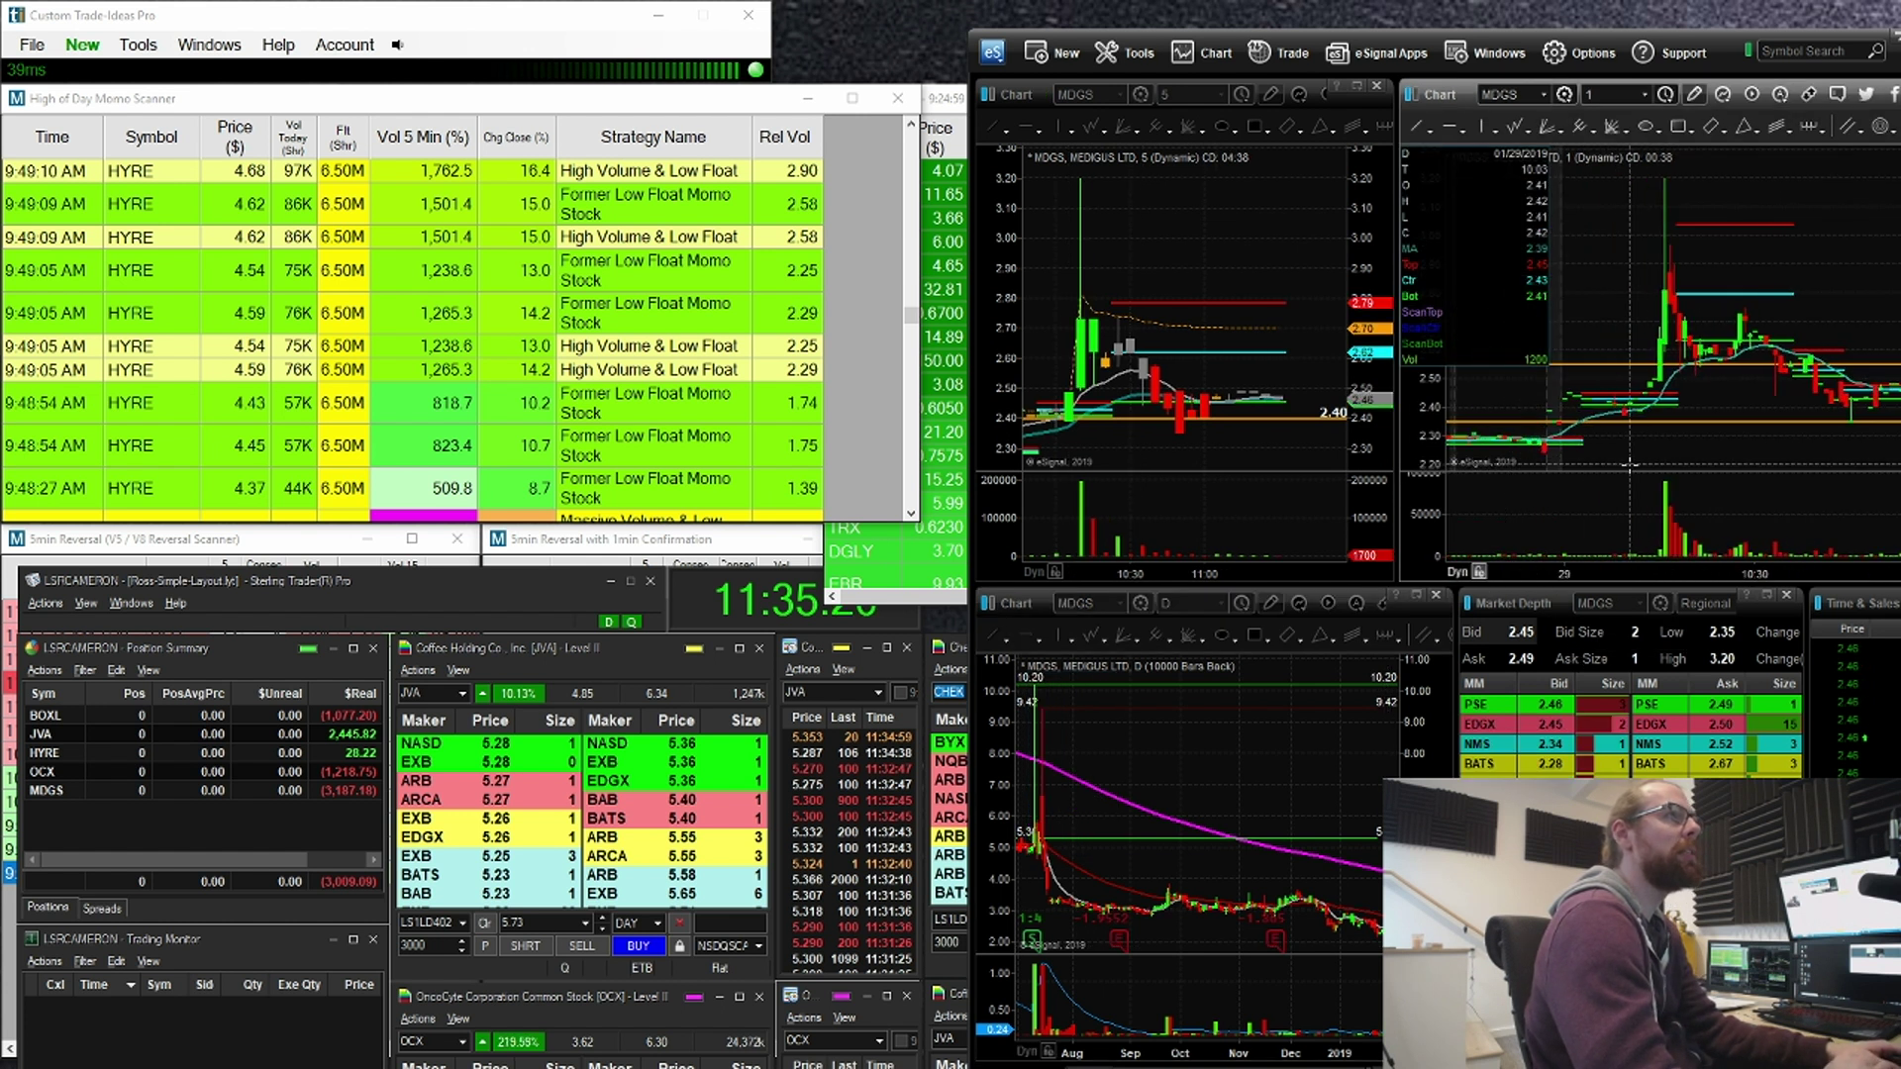
mouse_move(1628, 572)
mouse_down()
mouse_move(1764, 573)
mouse_move(1634, 573)
mouse_up()
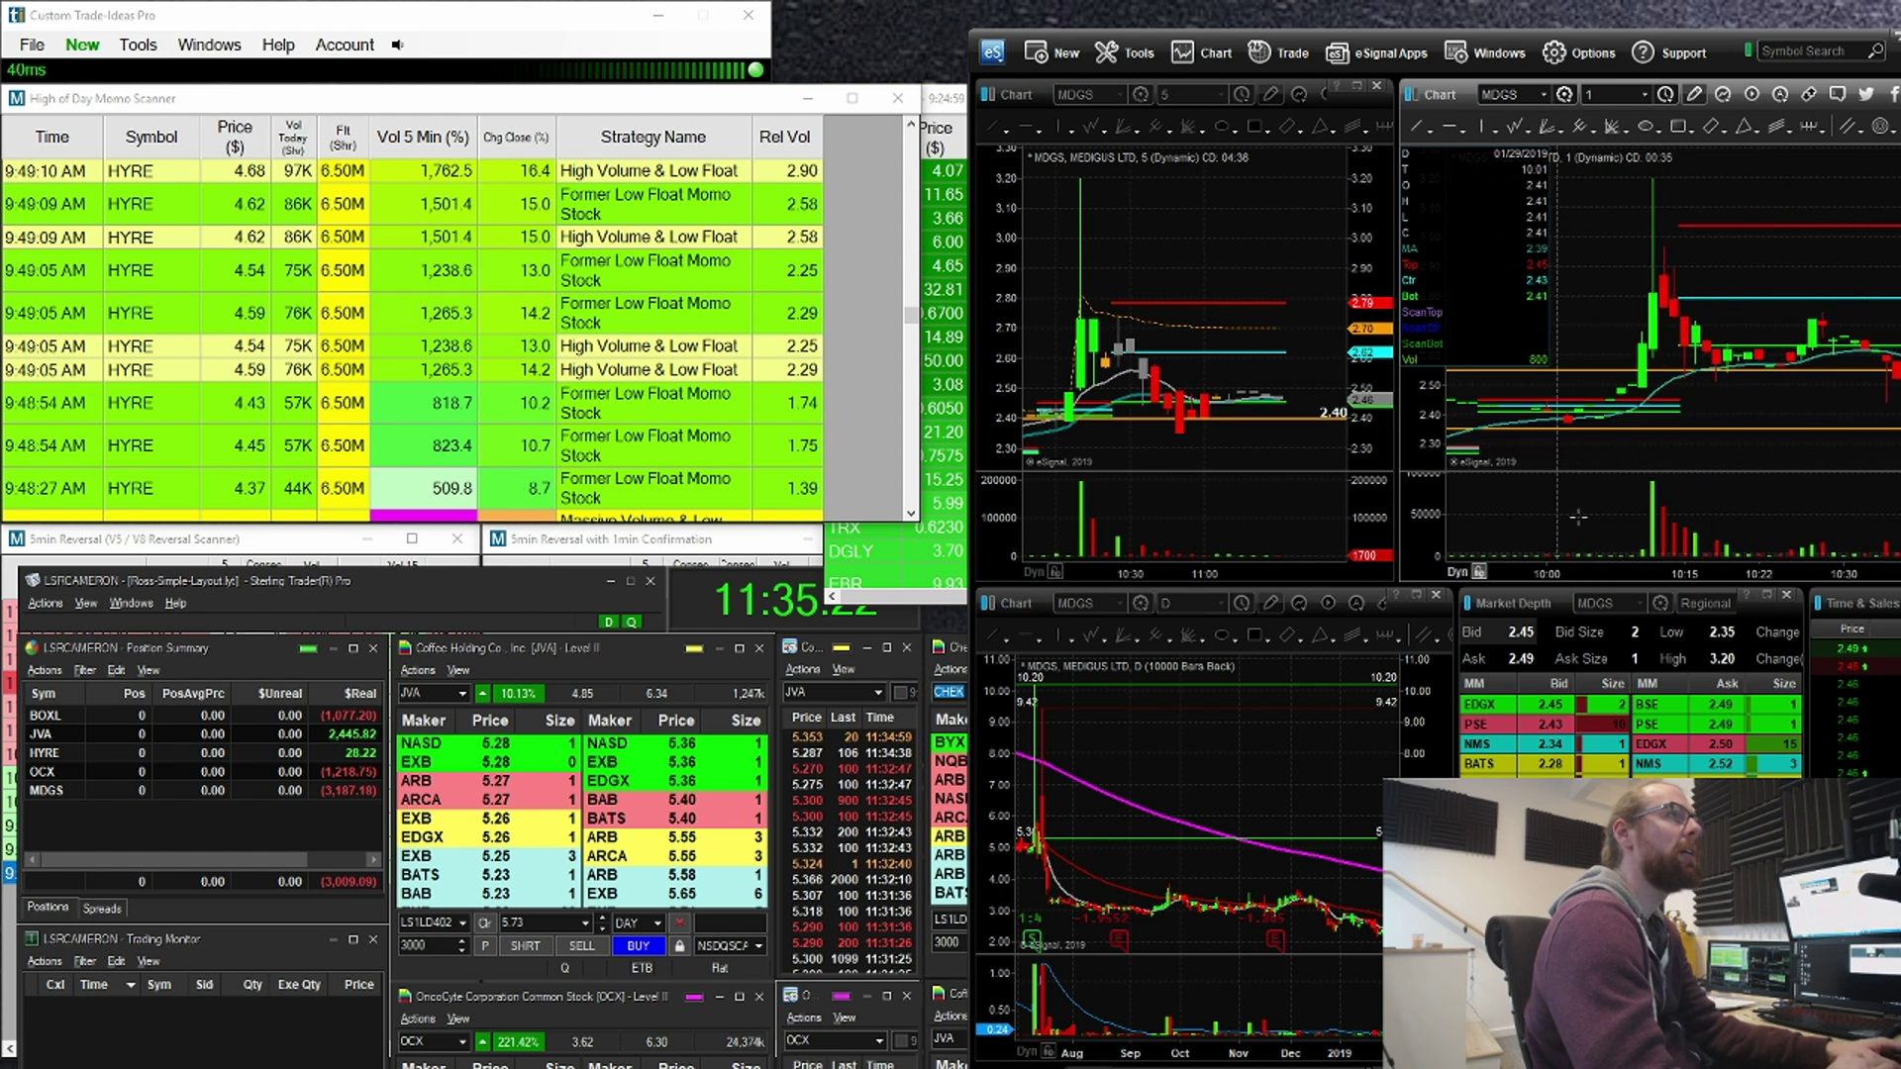
drag(1629, 200, 1664, 188)
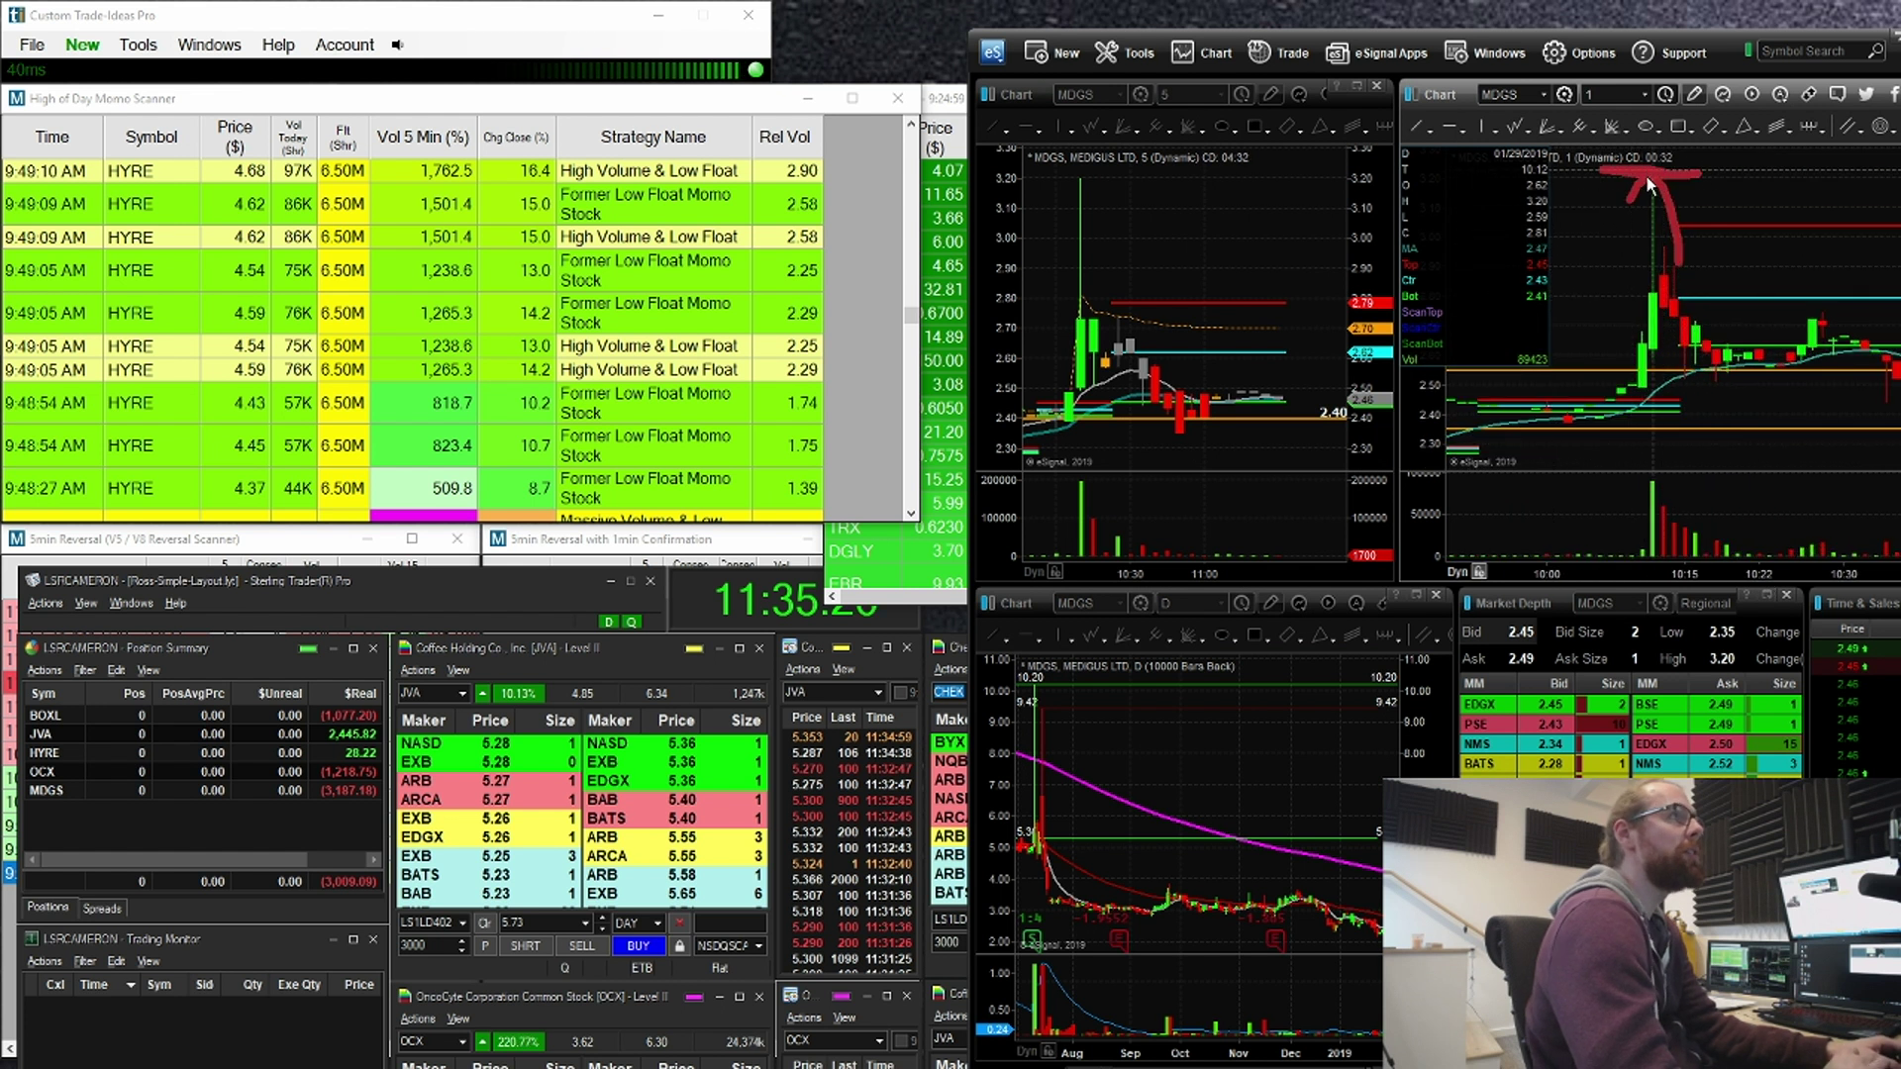
key(Escape)
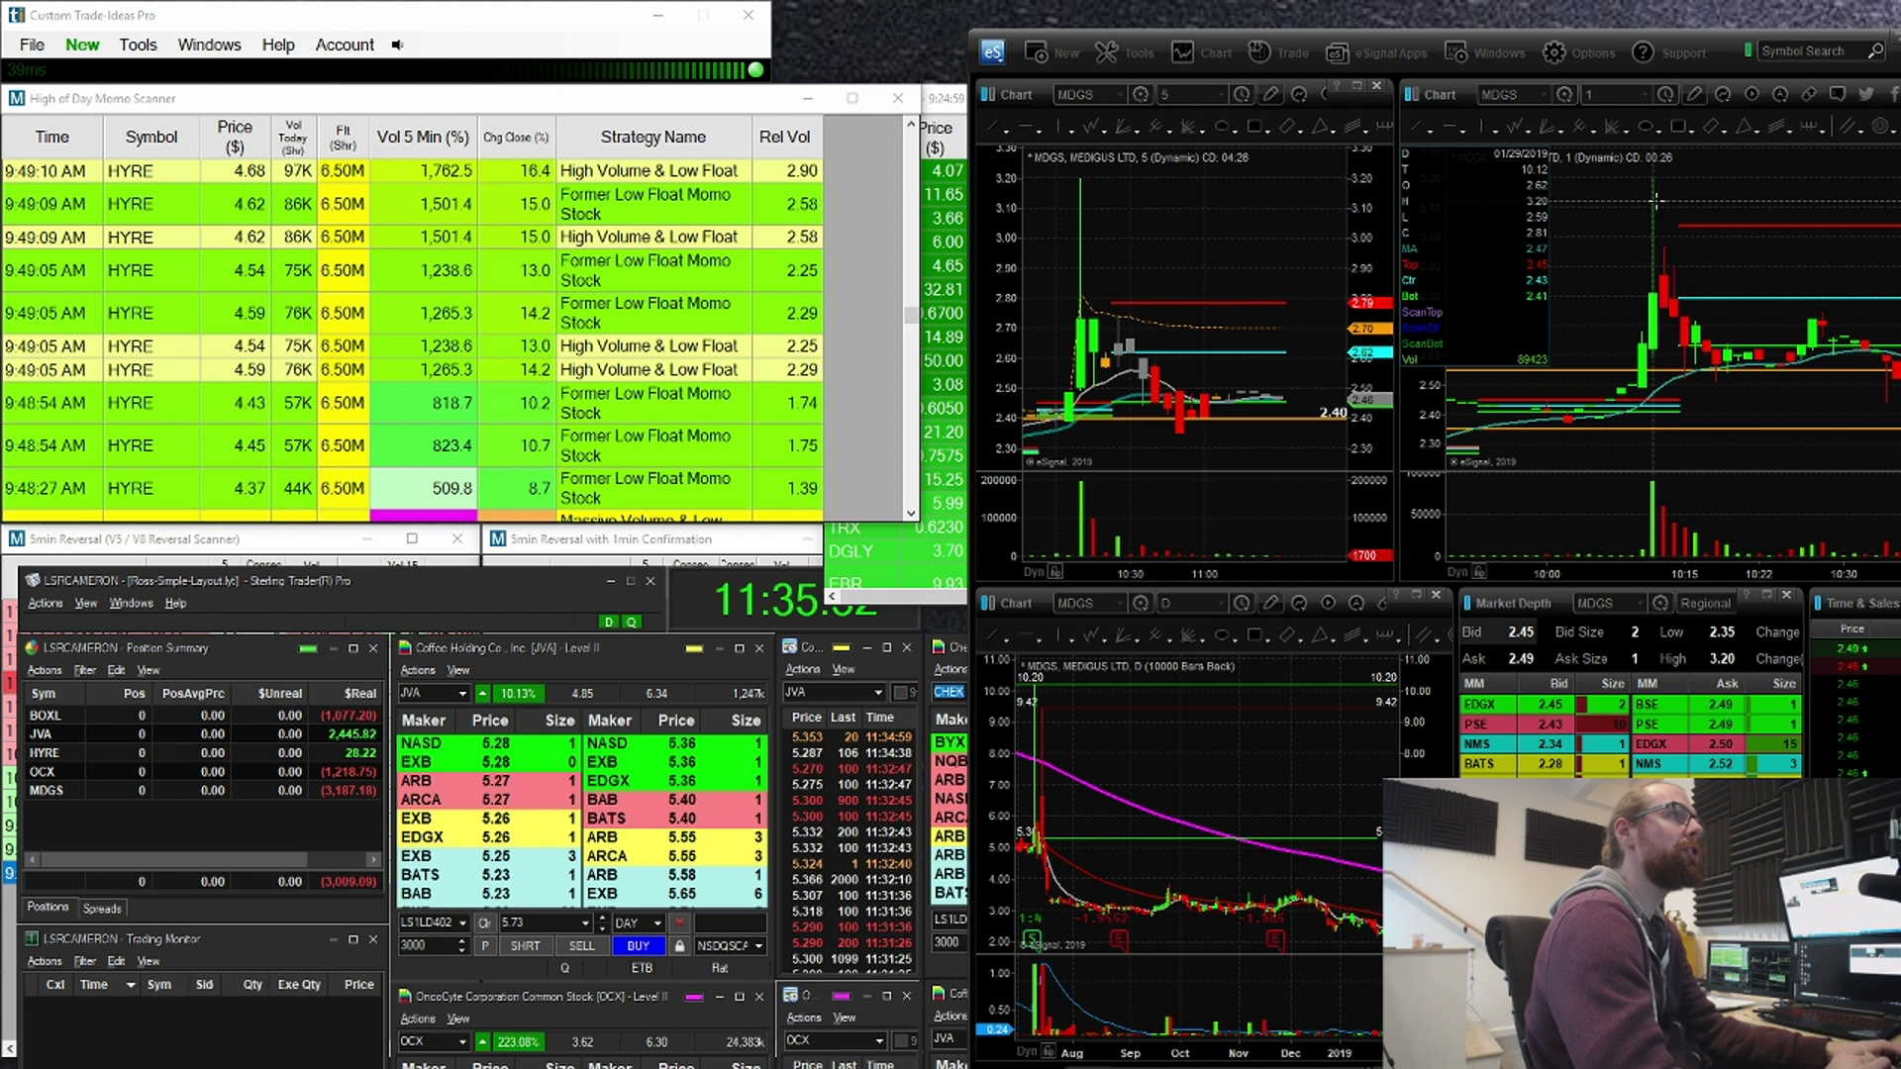
drag(1633, 371, 1660, 198)
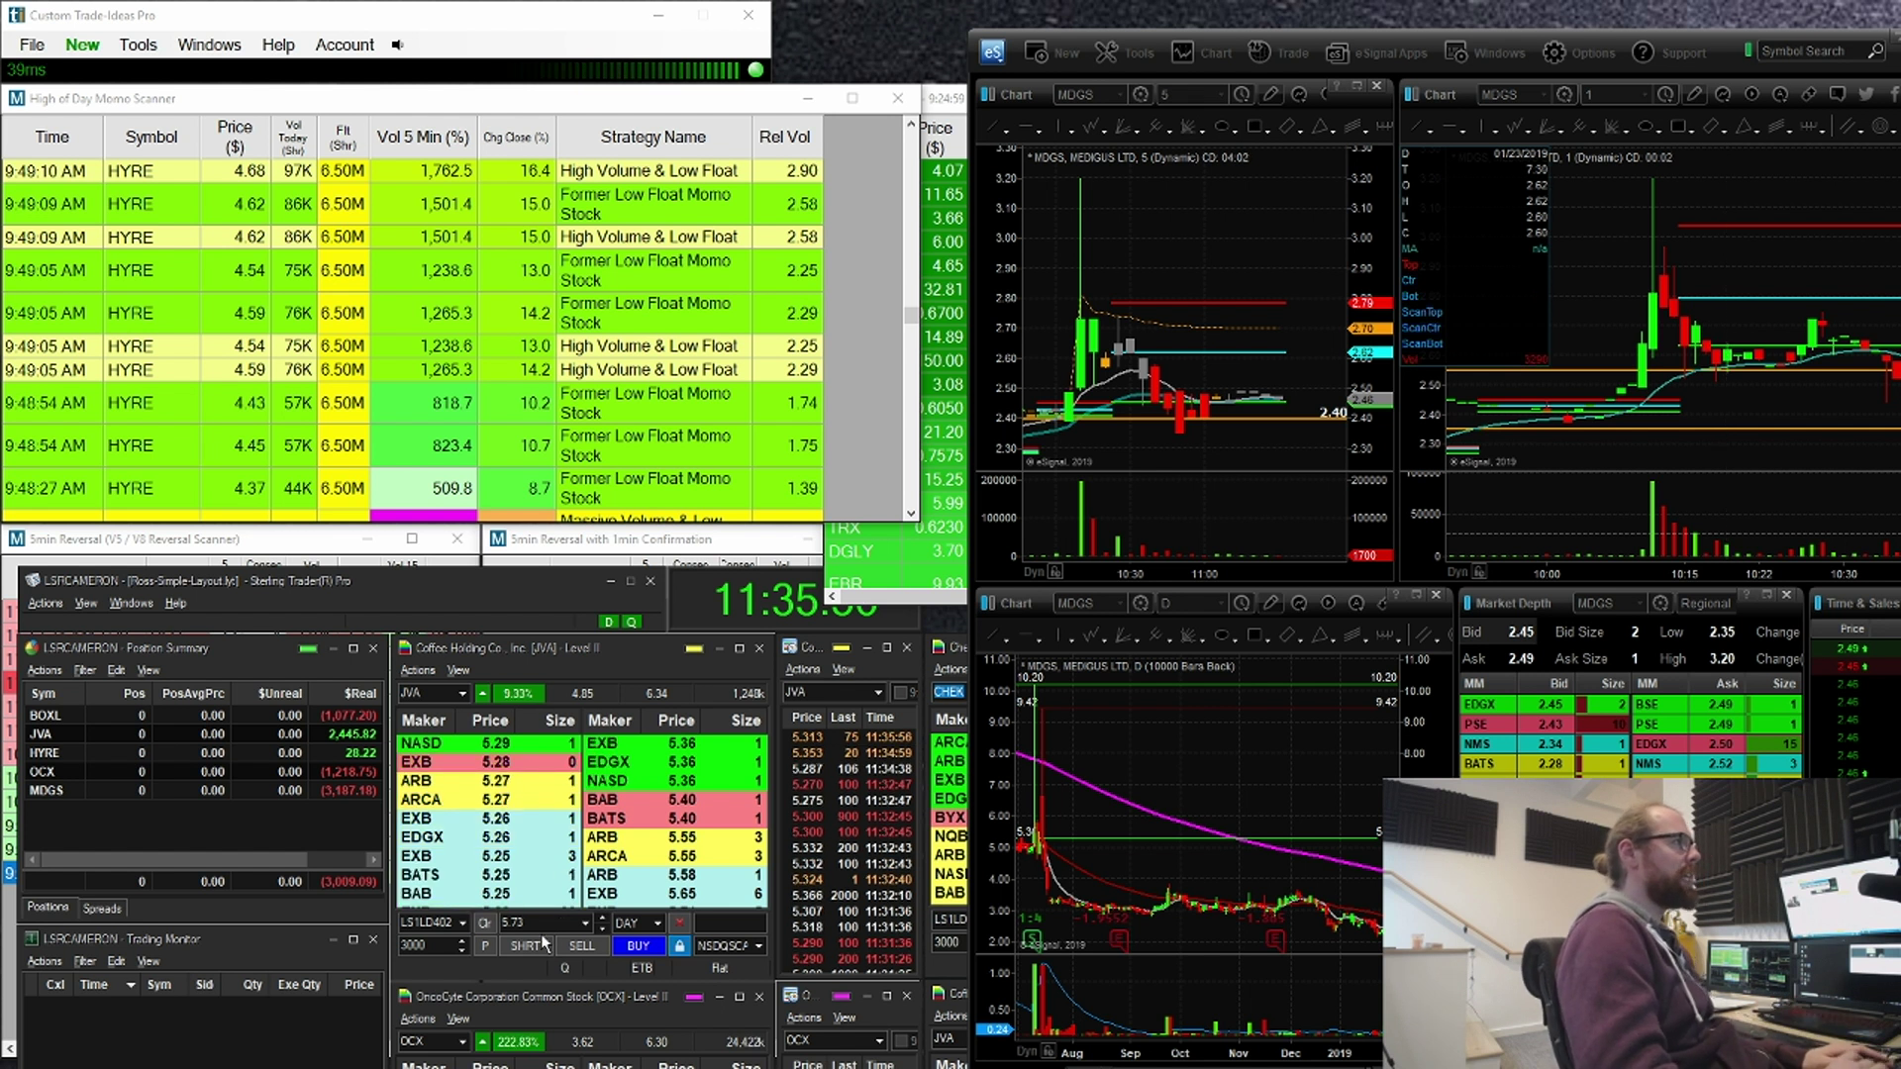
Step: Mark BOXL's realized result in the position summary, then load BOXL and temporarily mark the morning highs on the 5-minute chart
drag(303, 716, 401, 710)
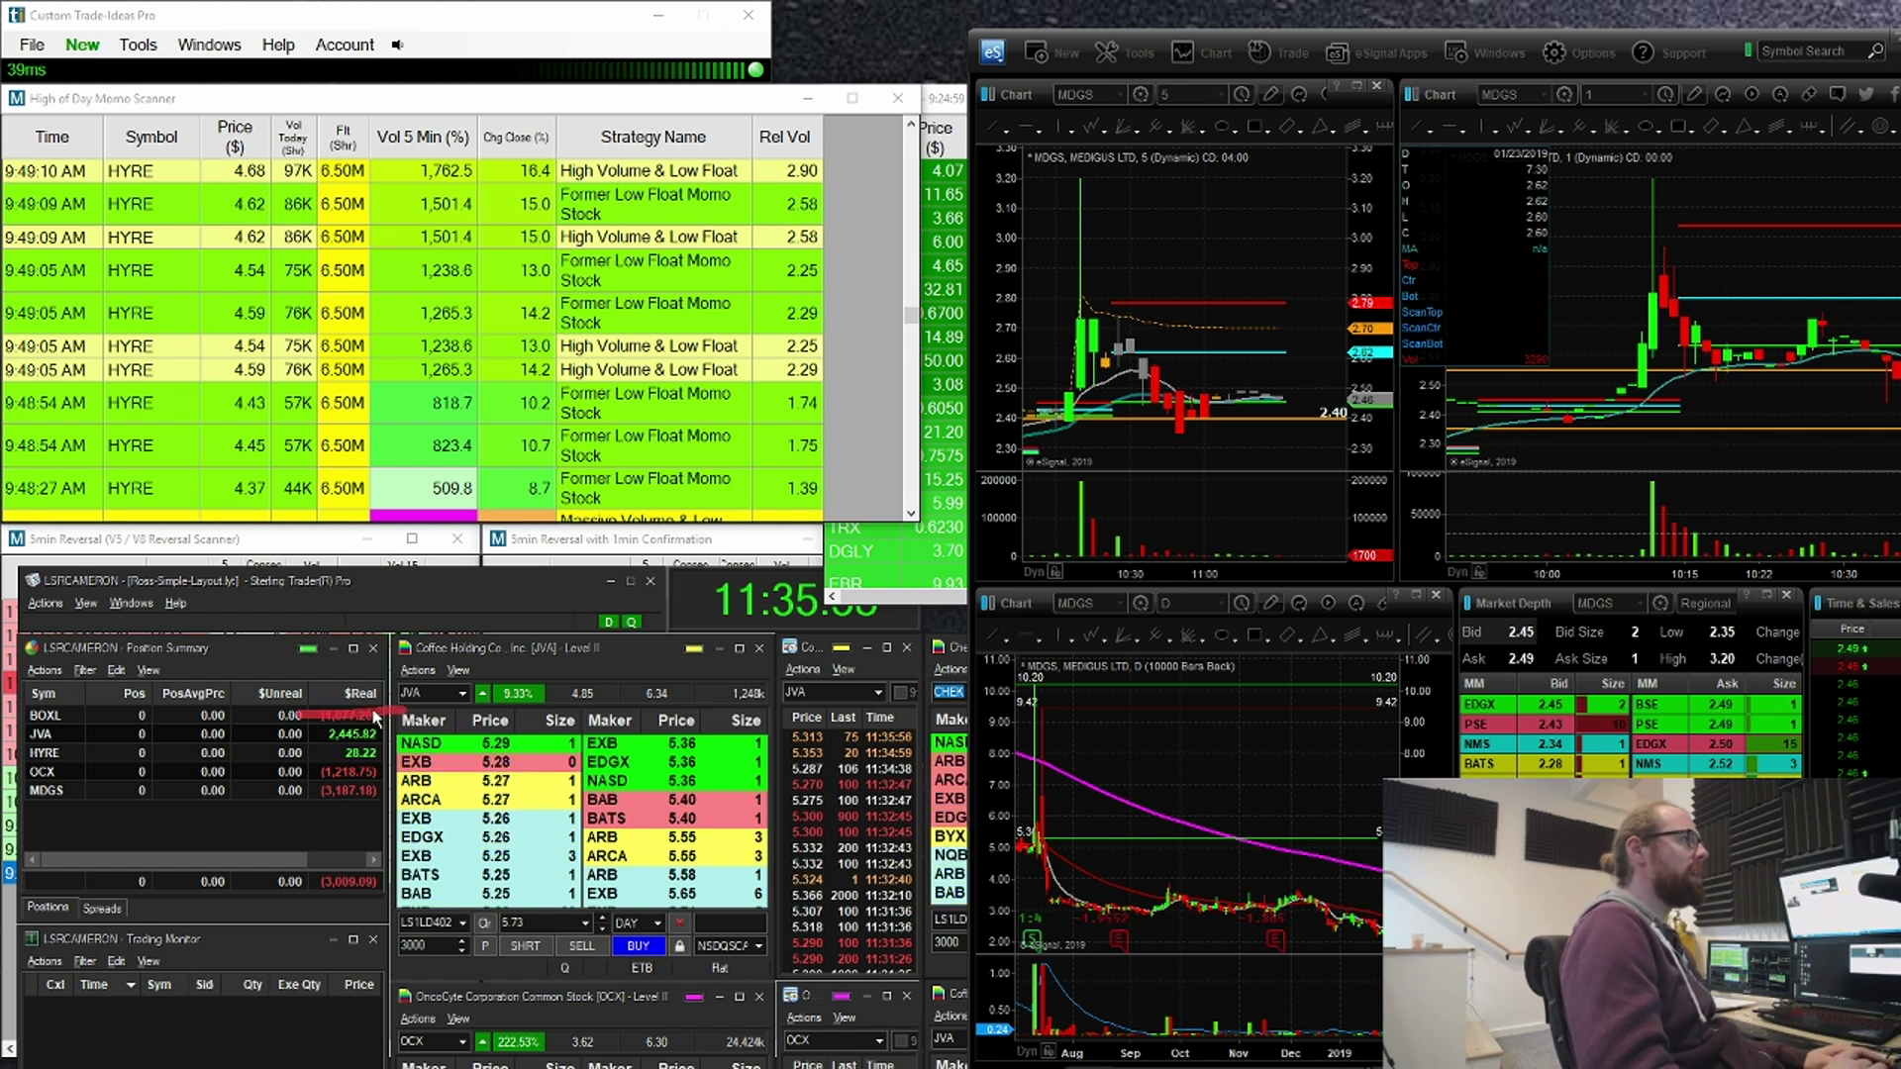
click(1230, 330)
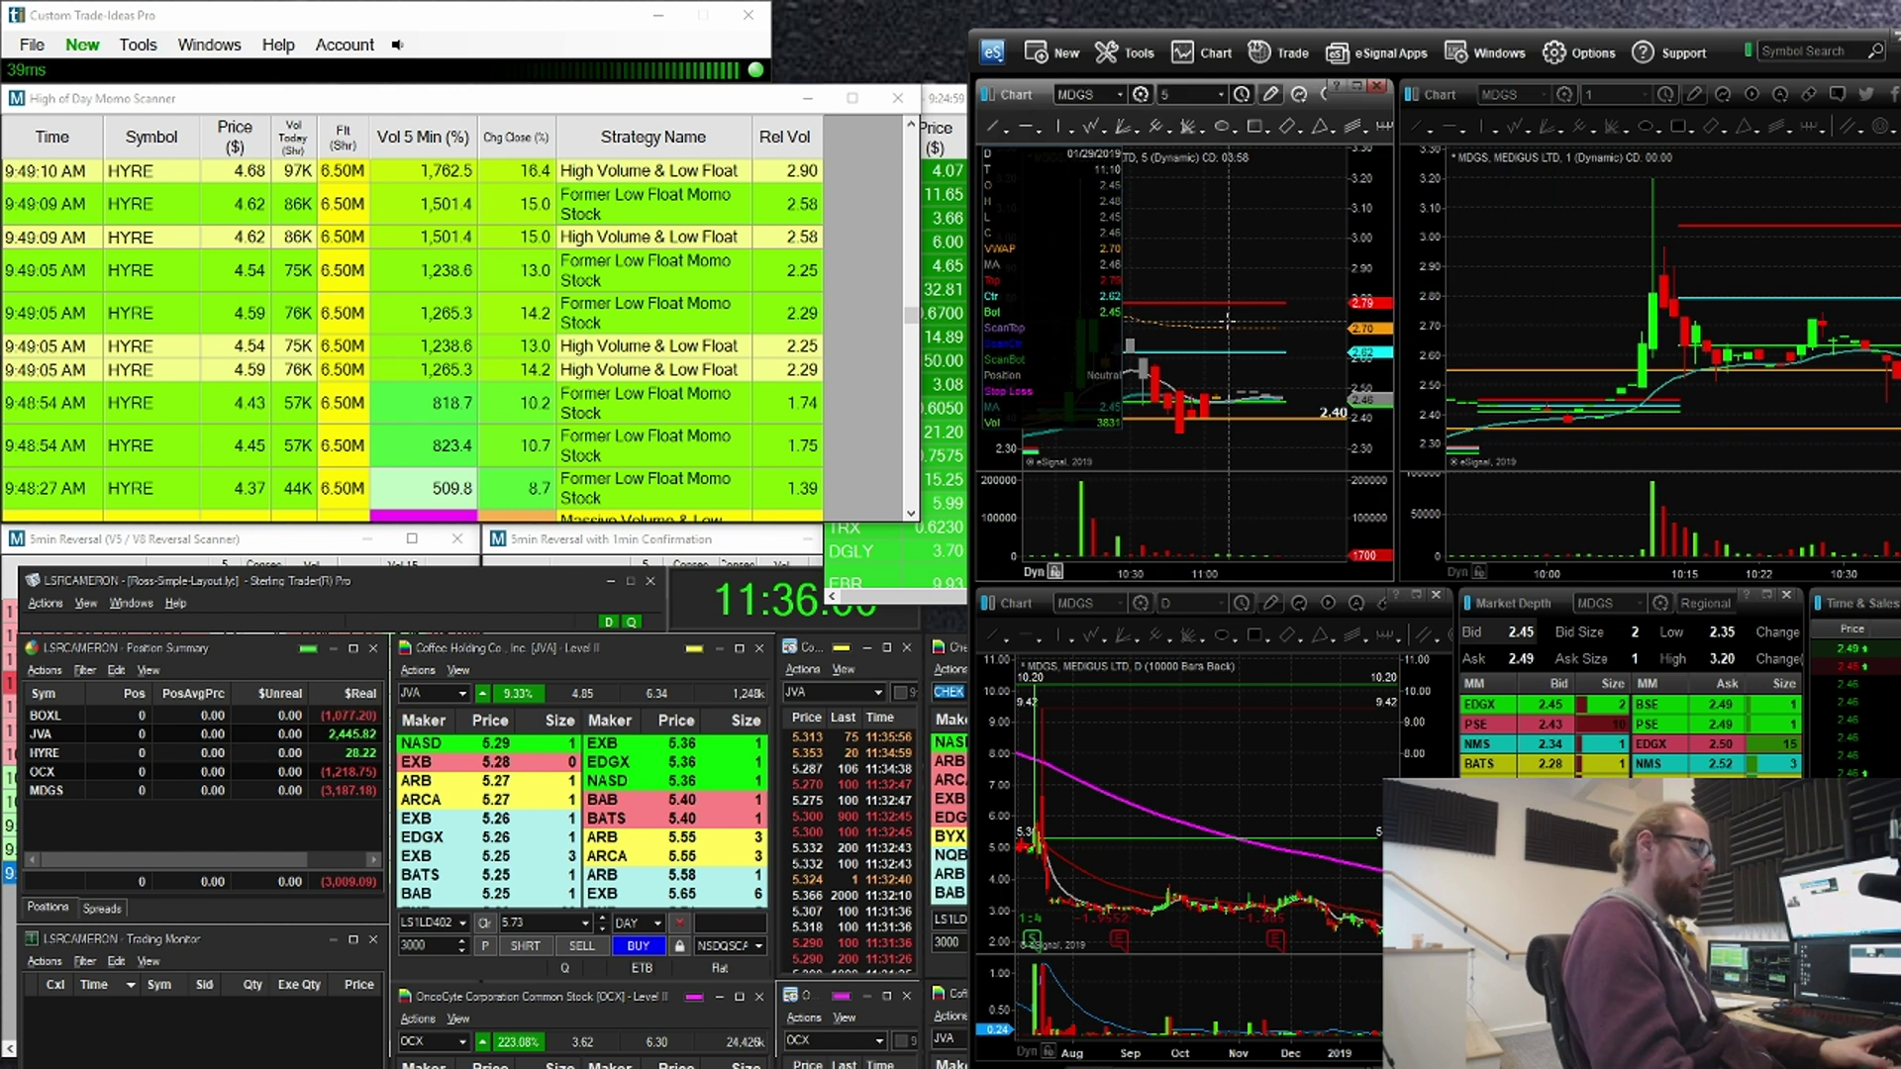
text(BOXL)
key(Return)
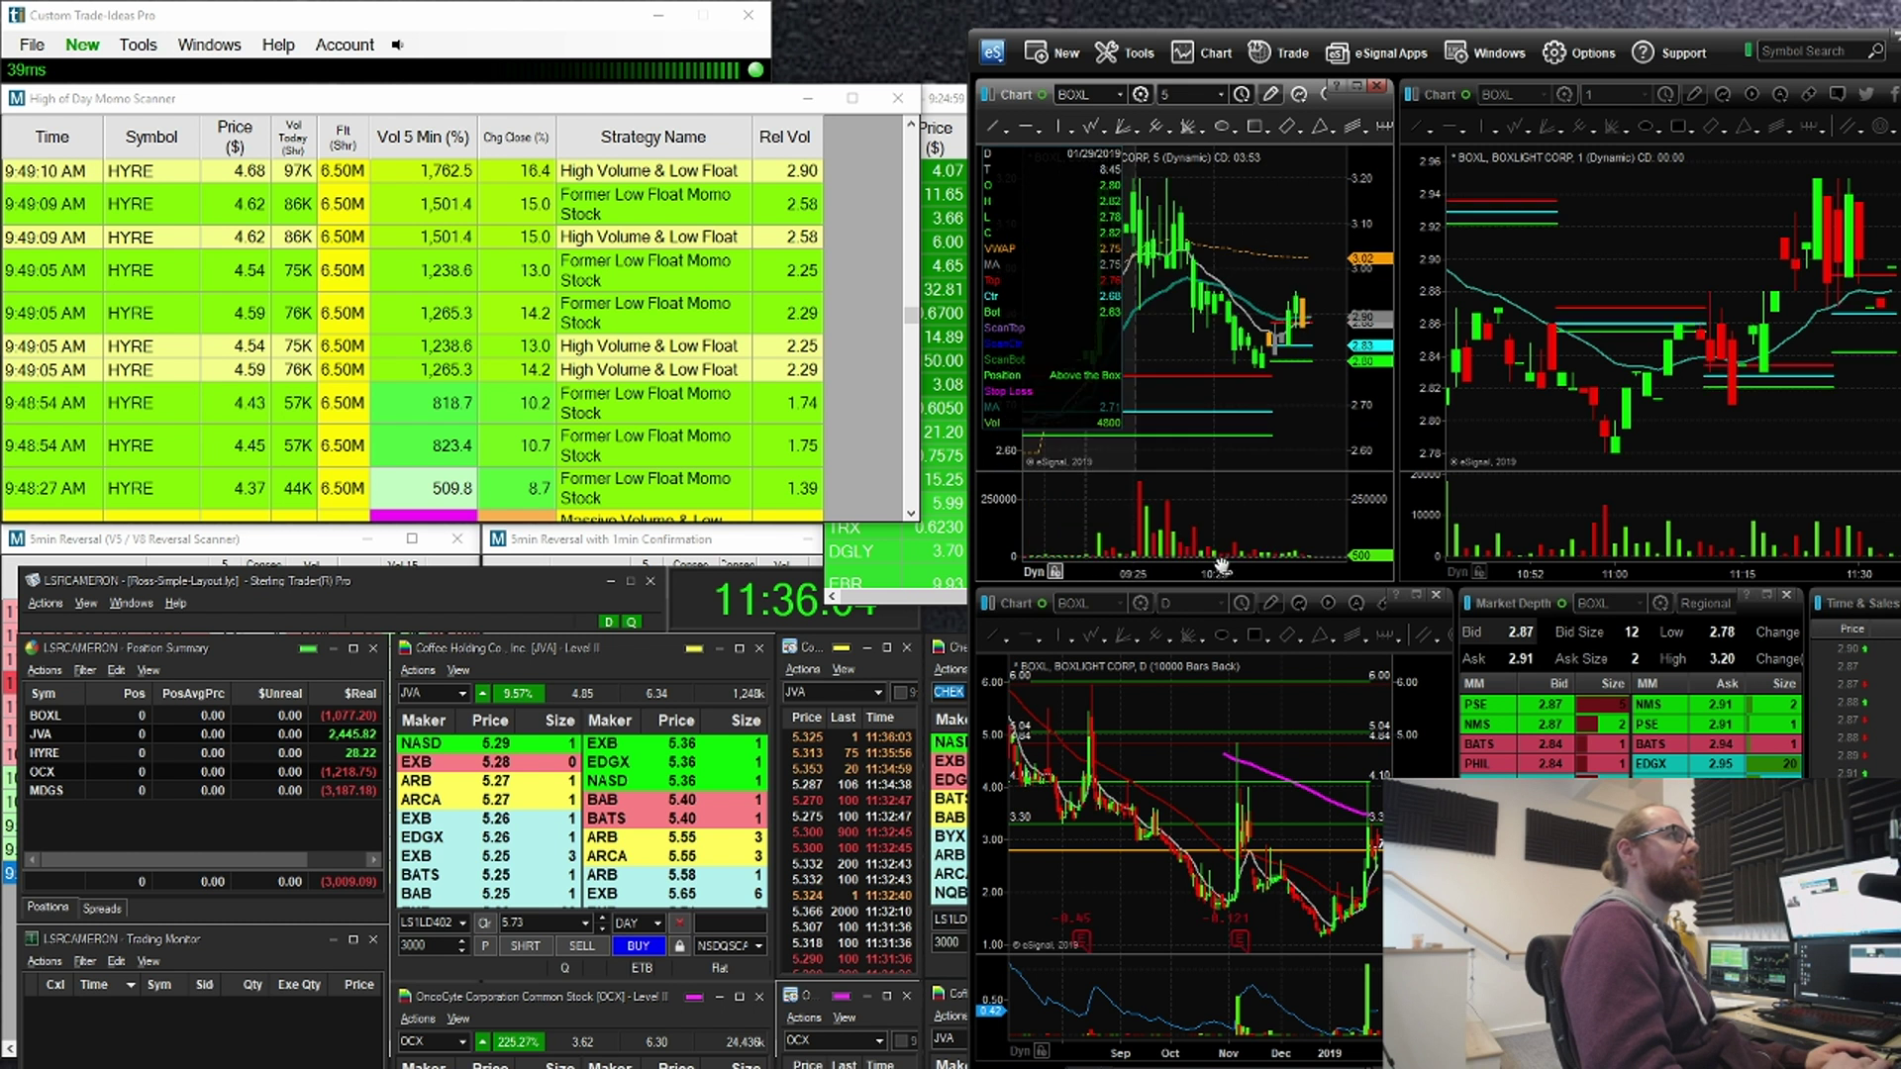
drag(1156, 176, 1265, 202)
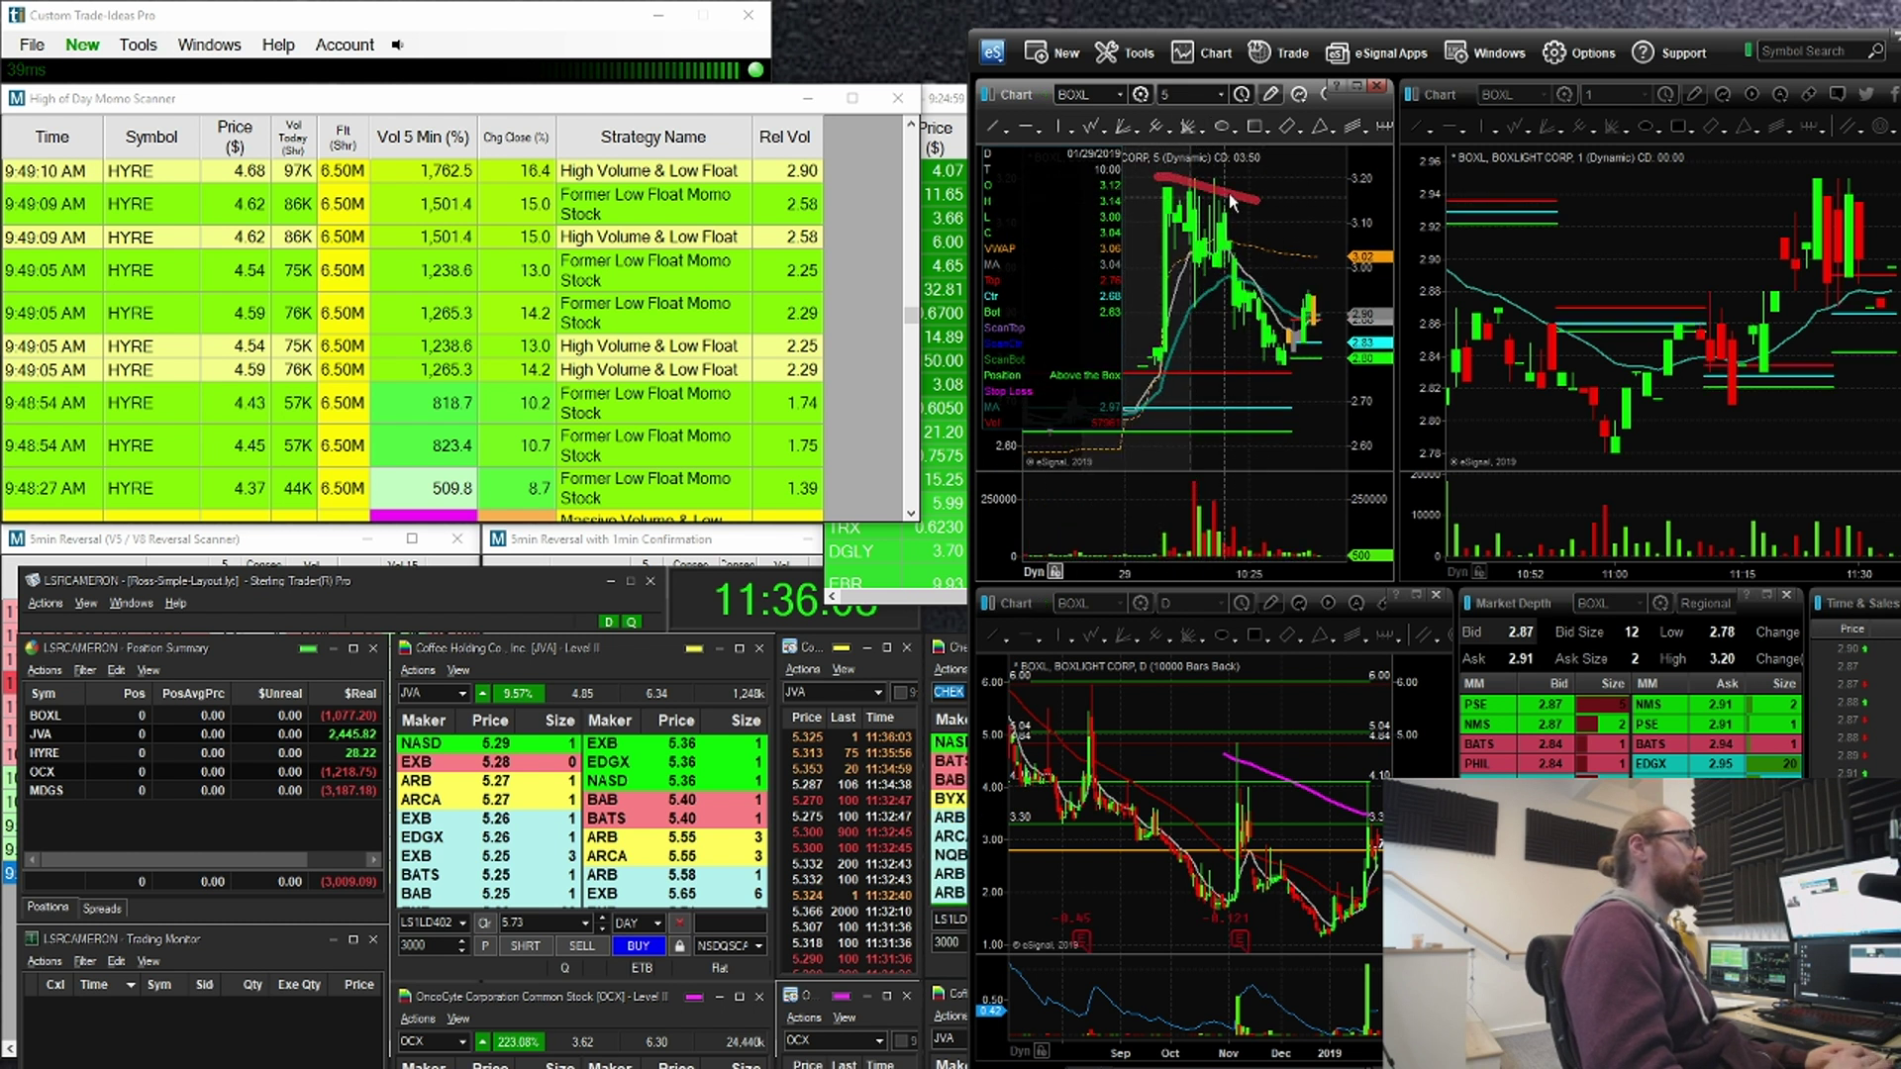
key(Delete)
Step: Load JVA into the charts and review its daily history, temporarily marking the stretch before the December 2018 decline
text(JVA)
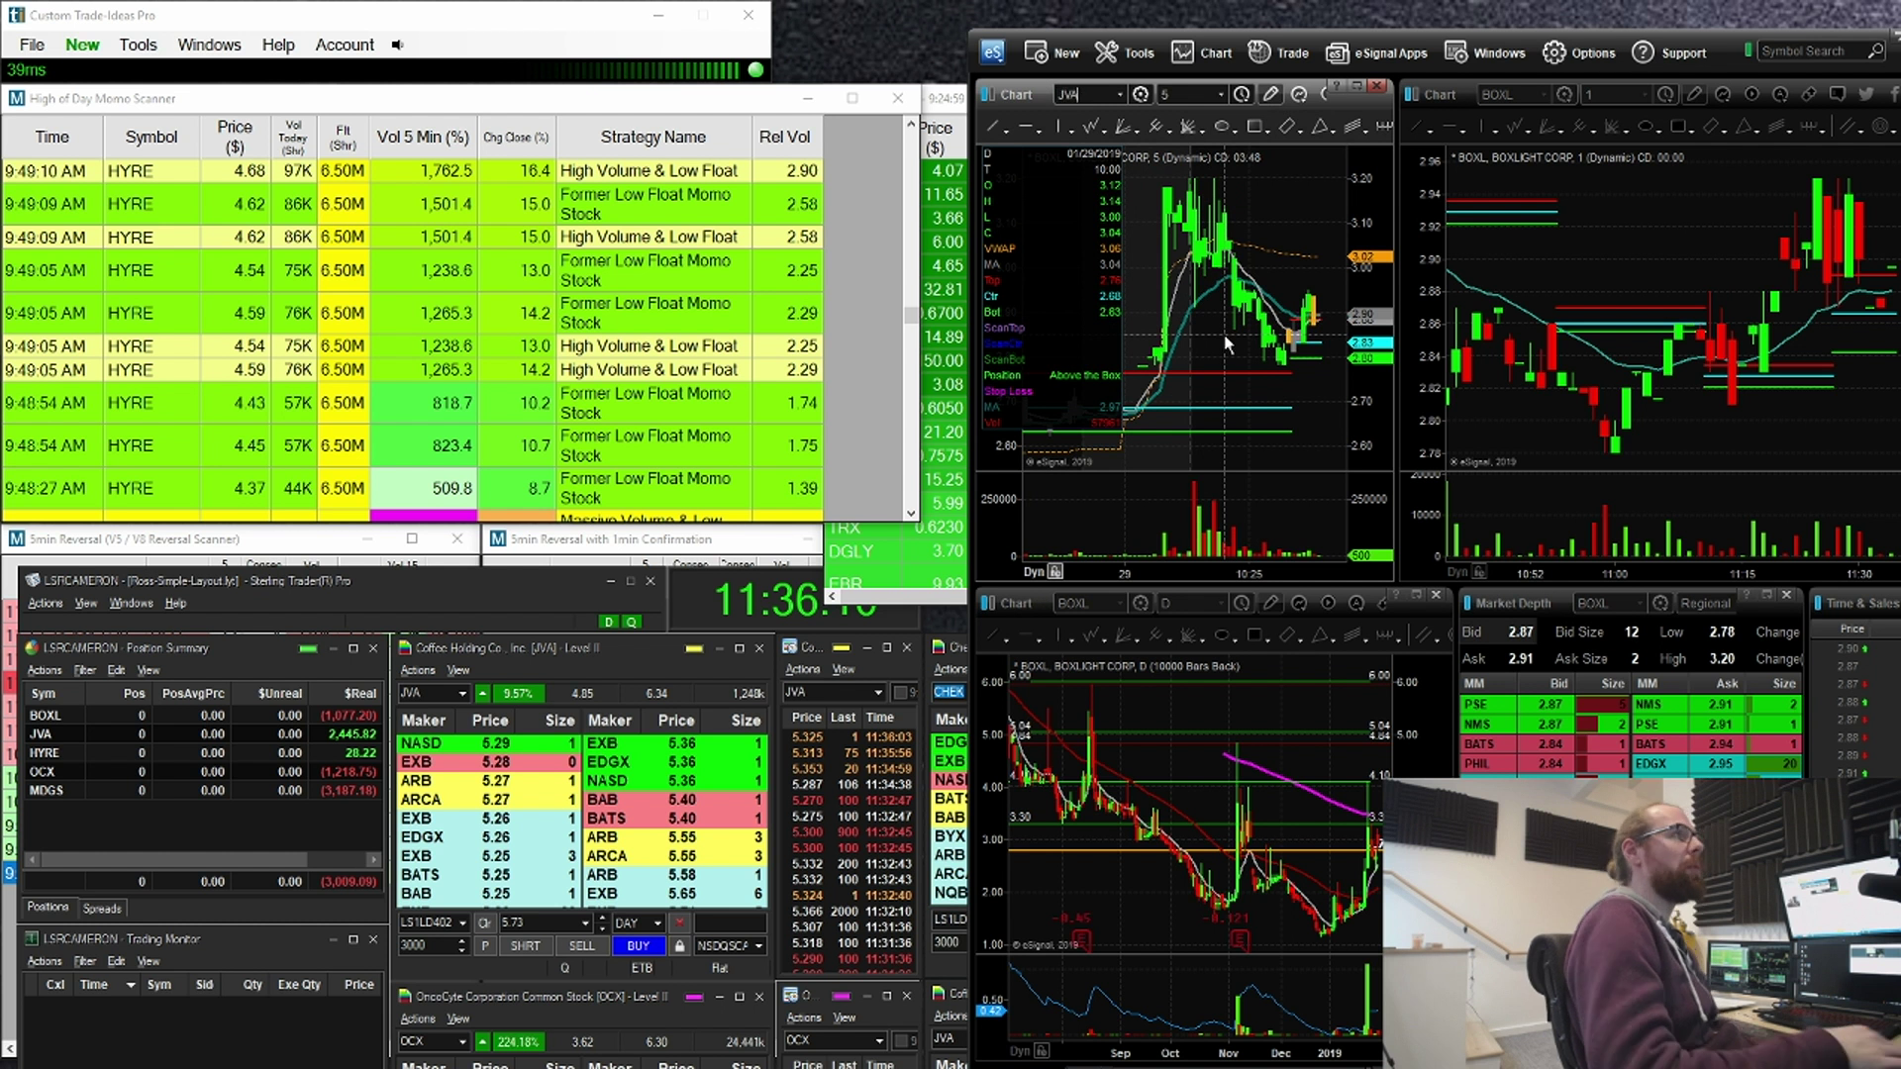
key(Return)
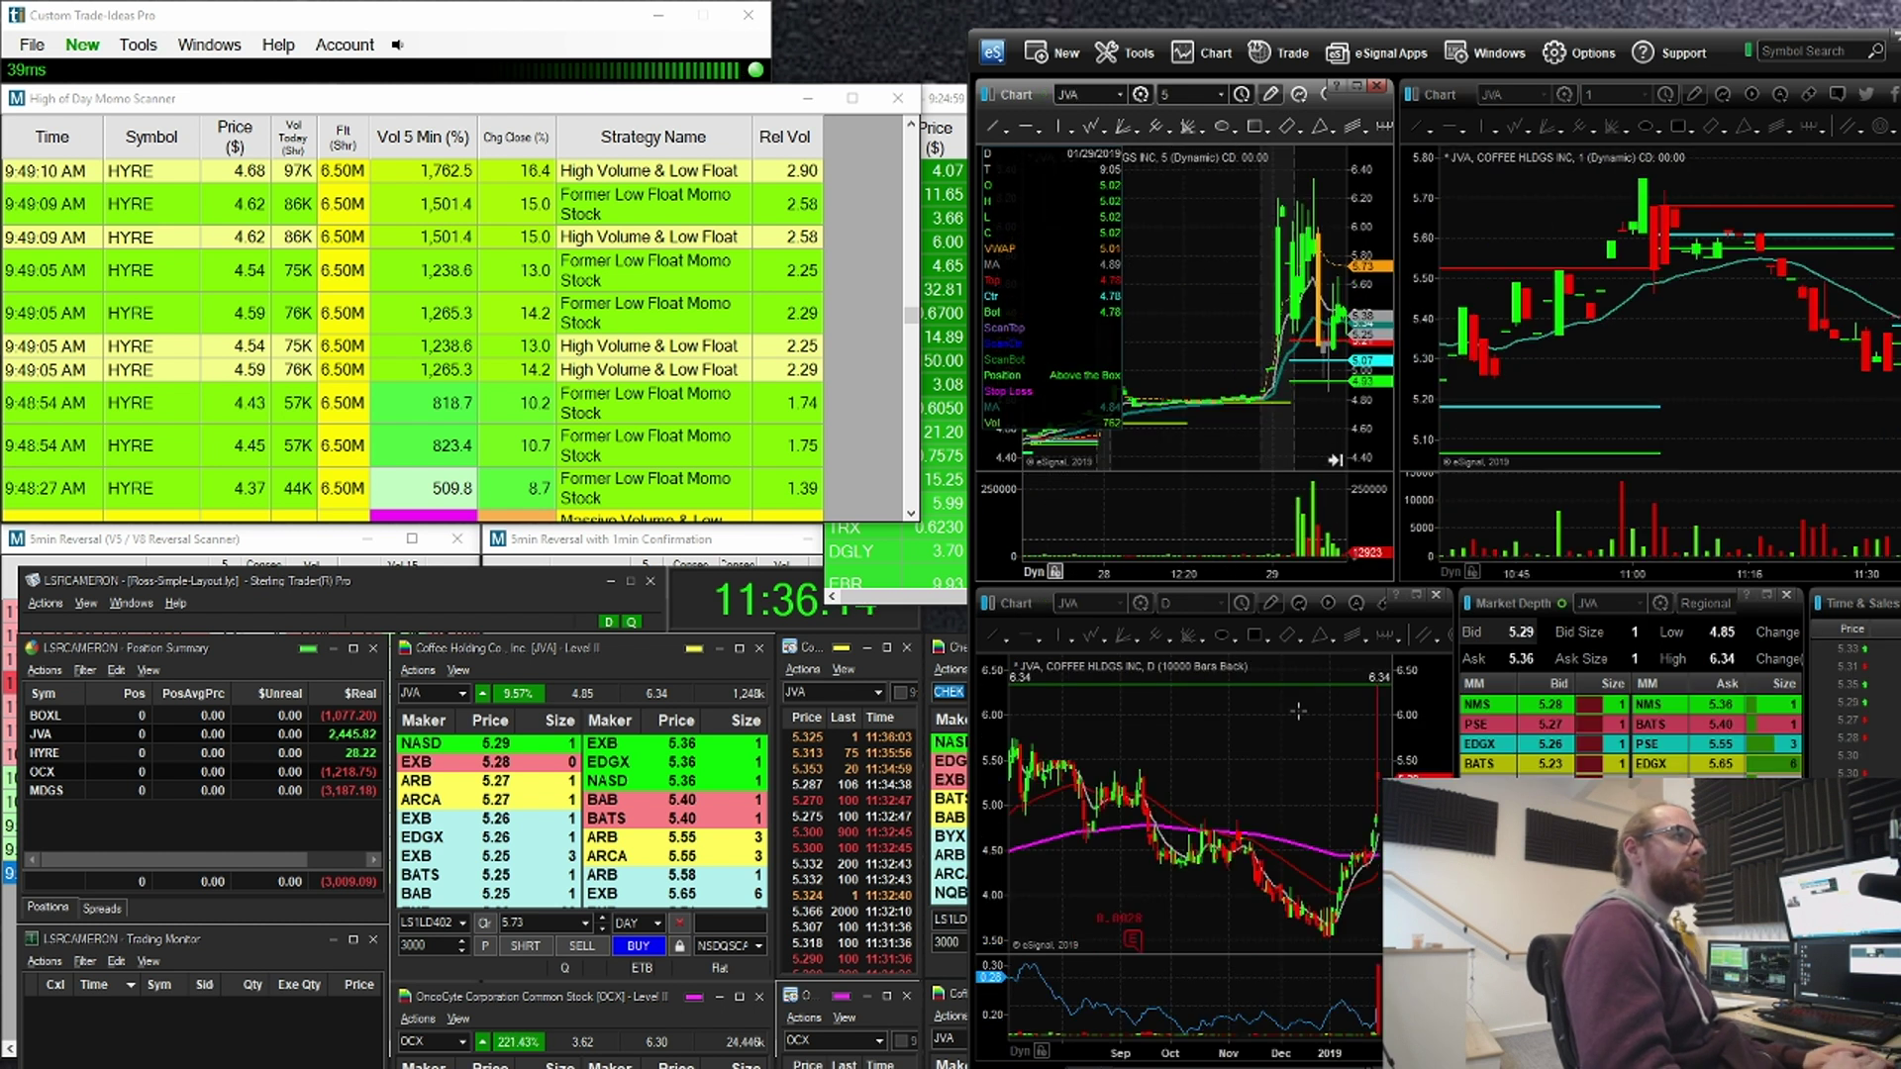
drag(1106, 1050, 1232, 1032)
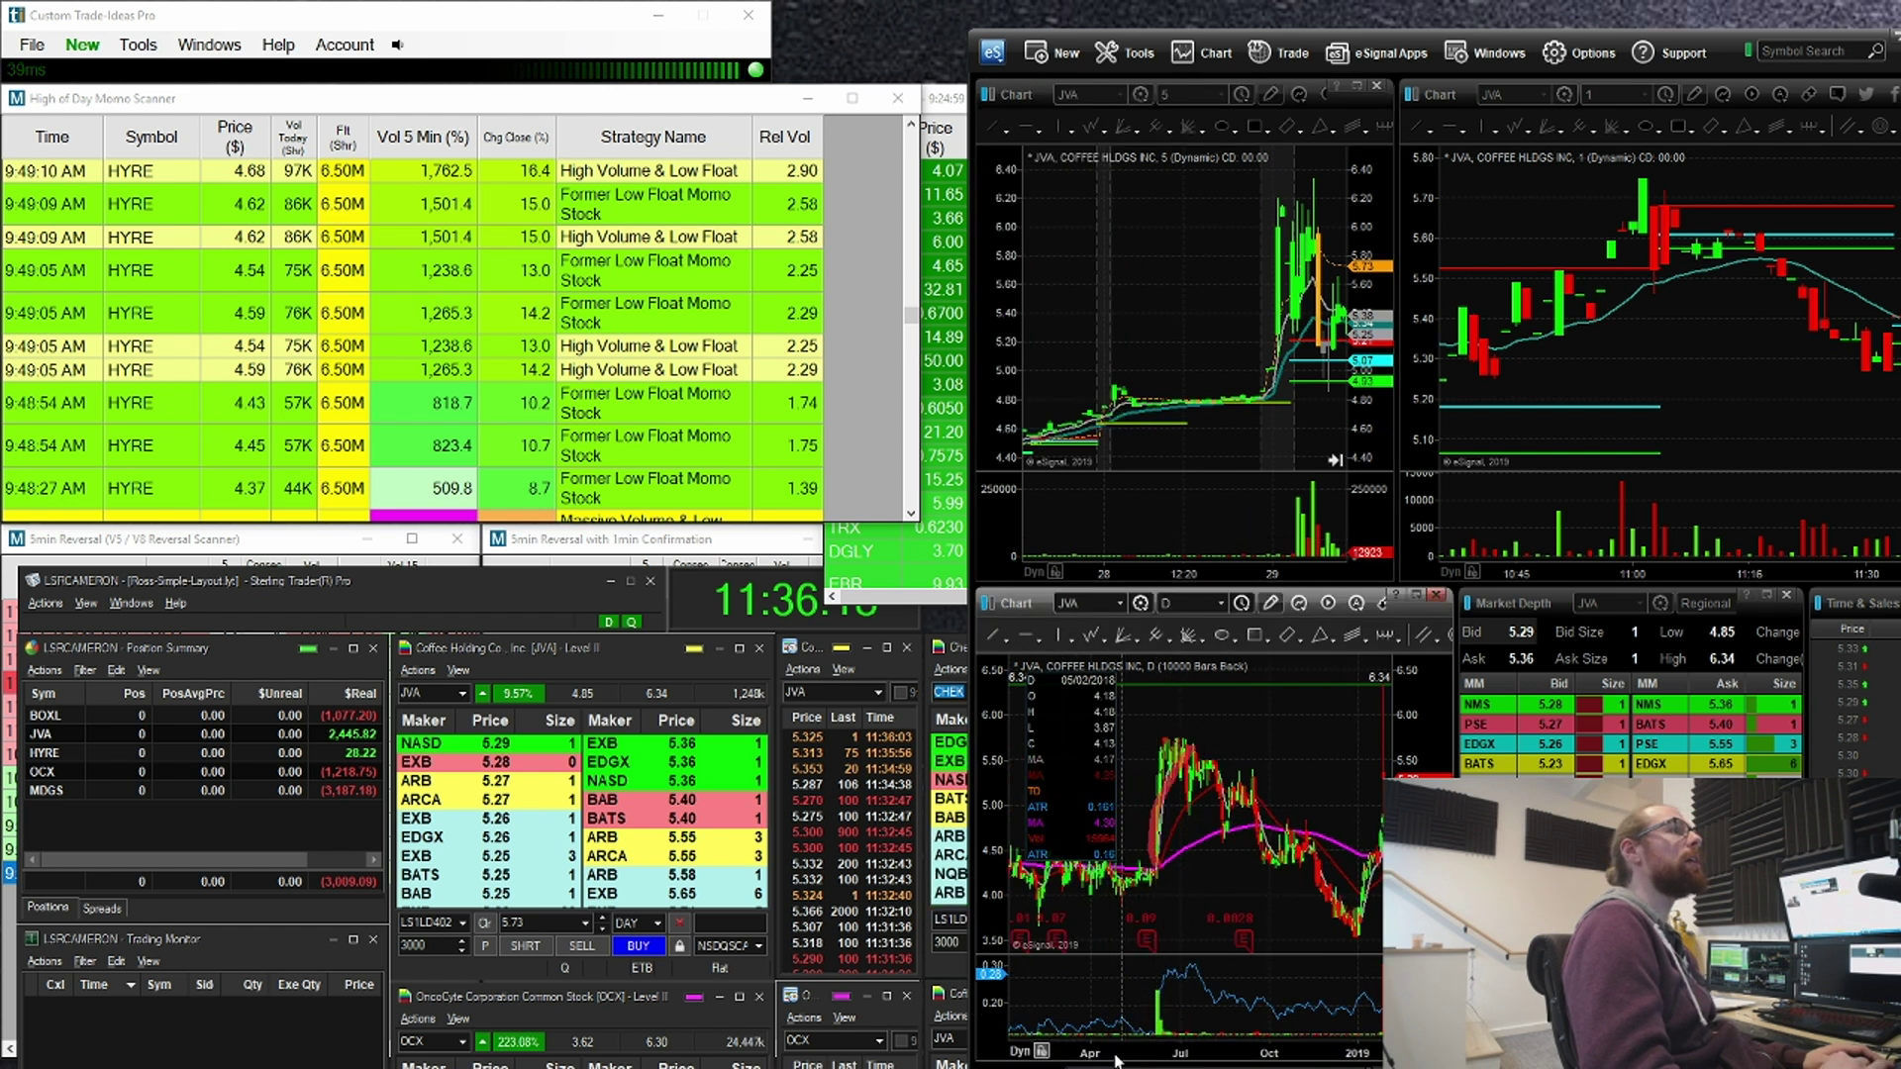
drag(1116, 1060, 1030, 1033)
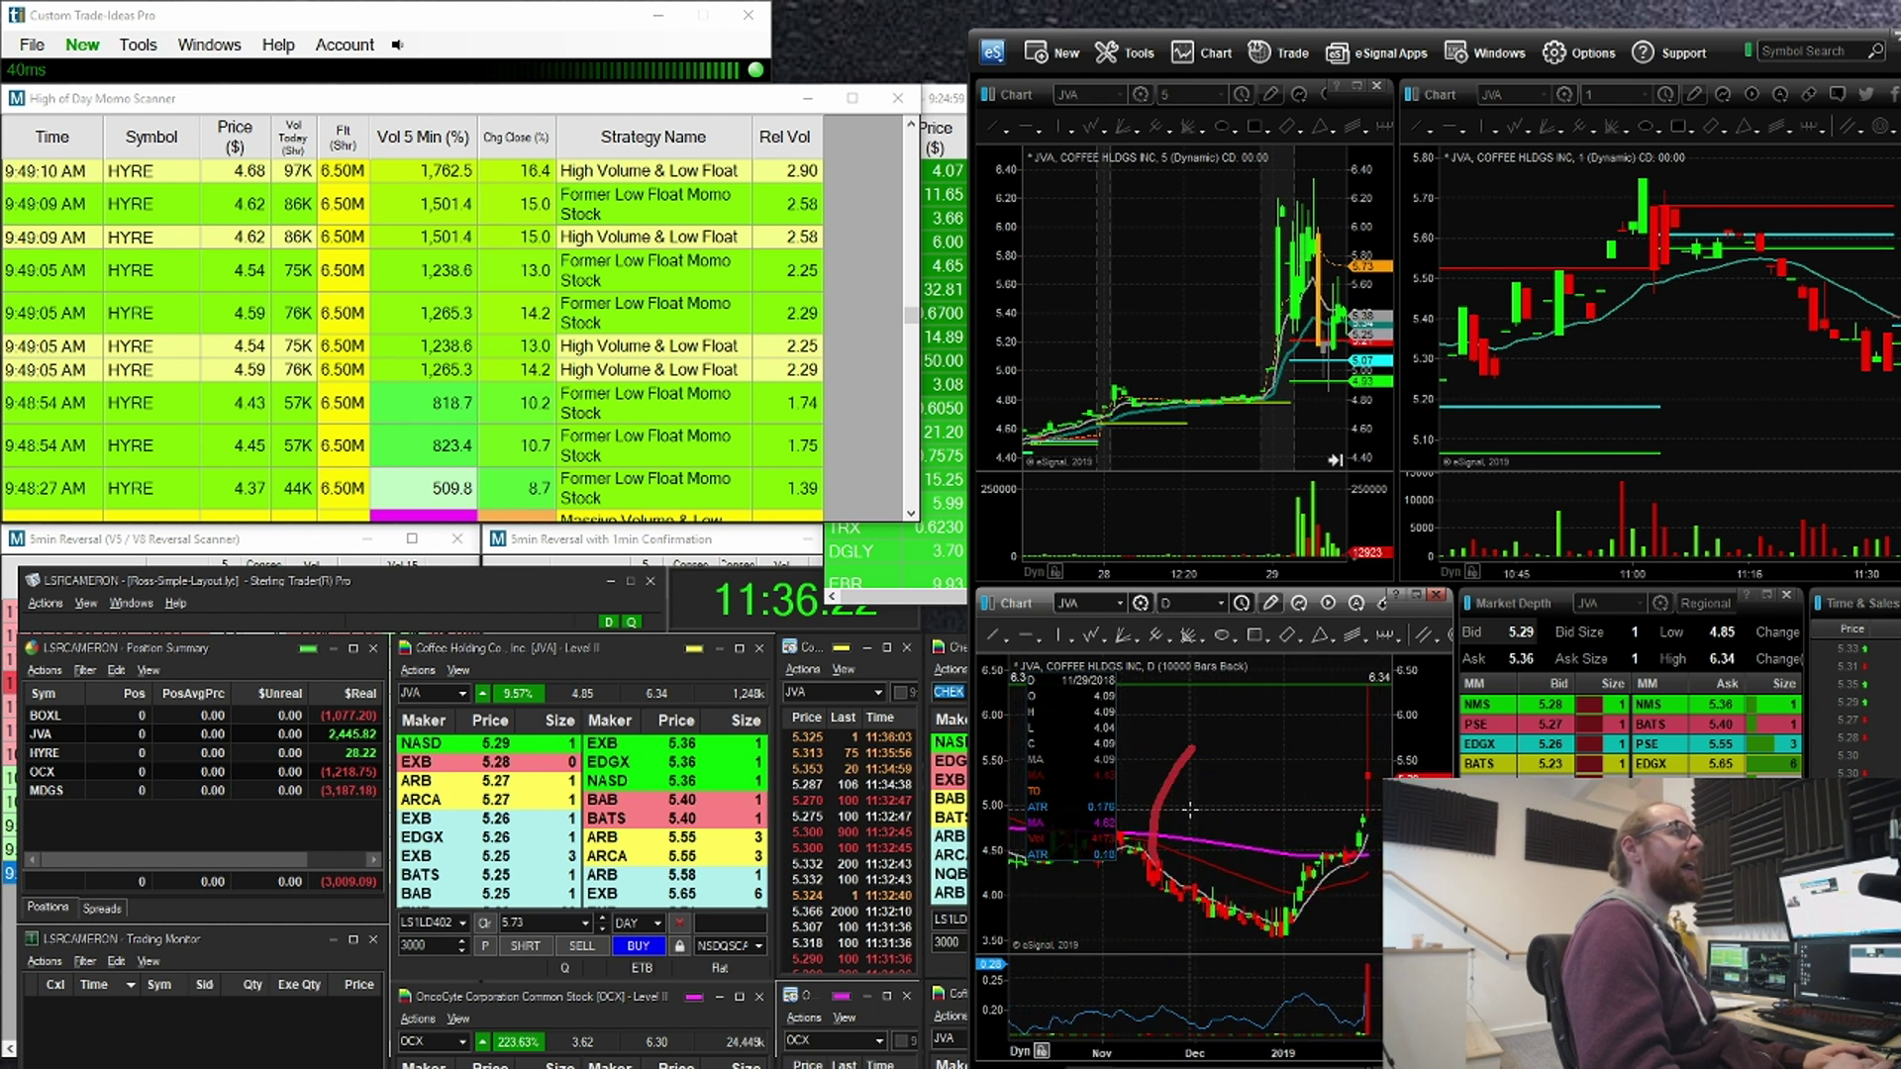
key(Escape)
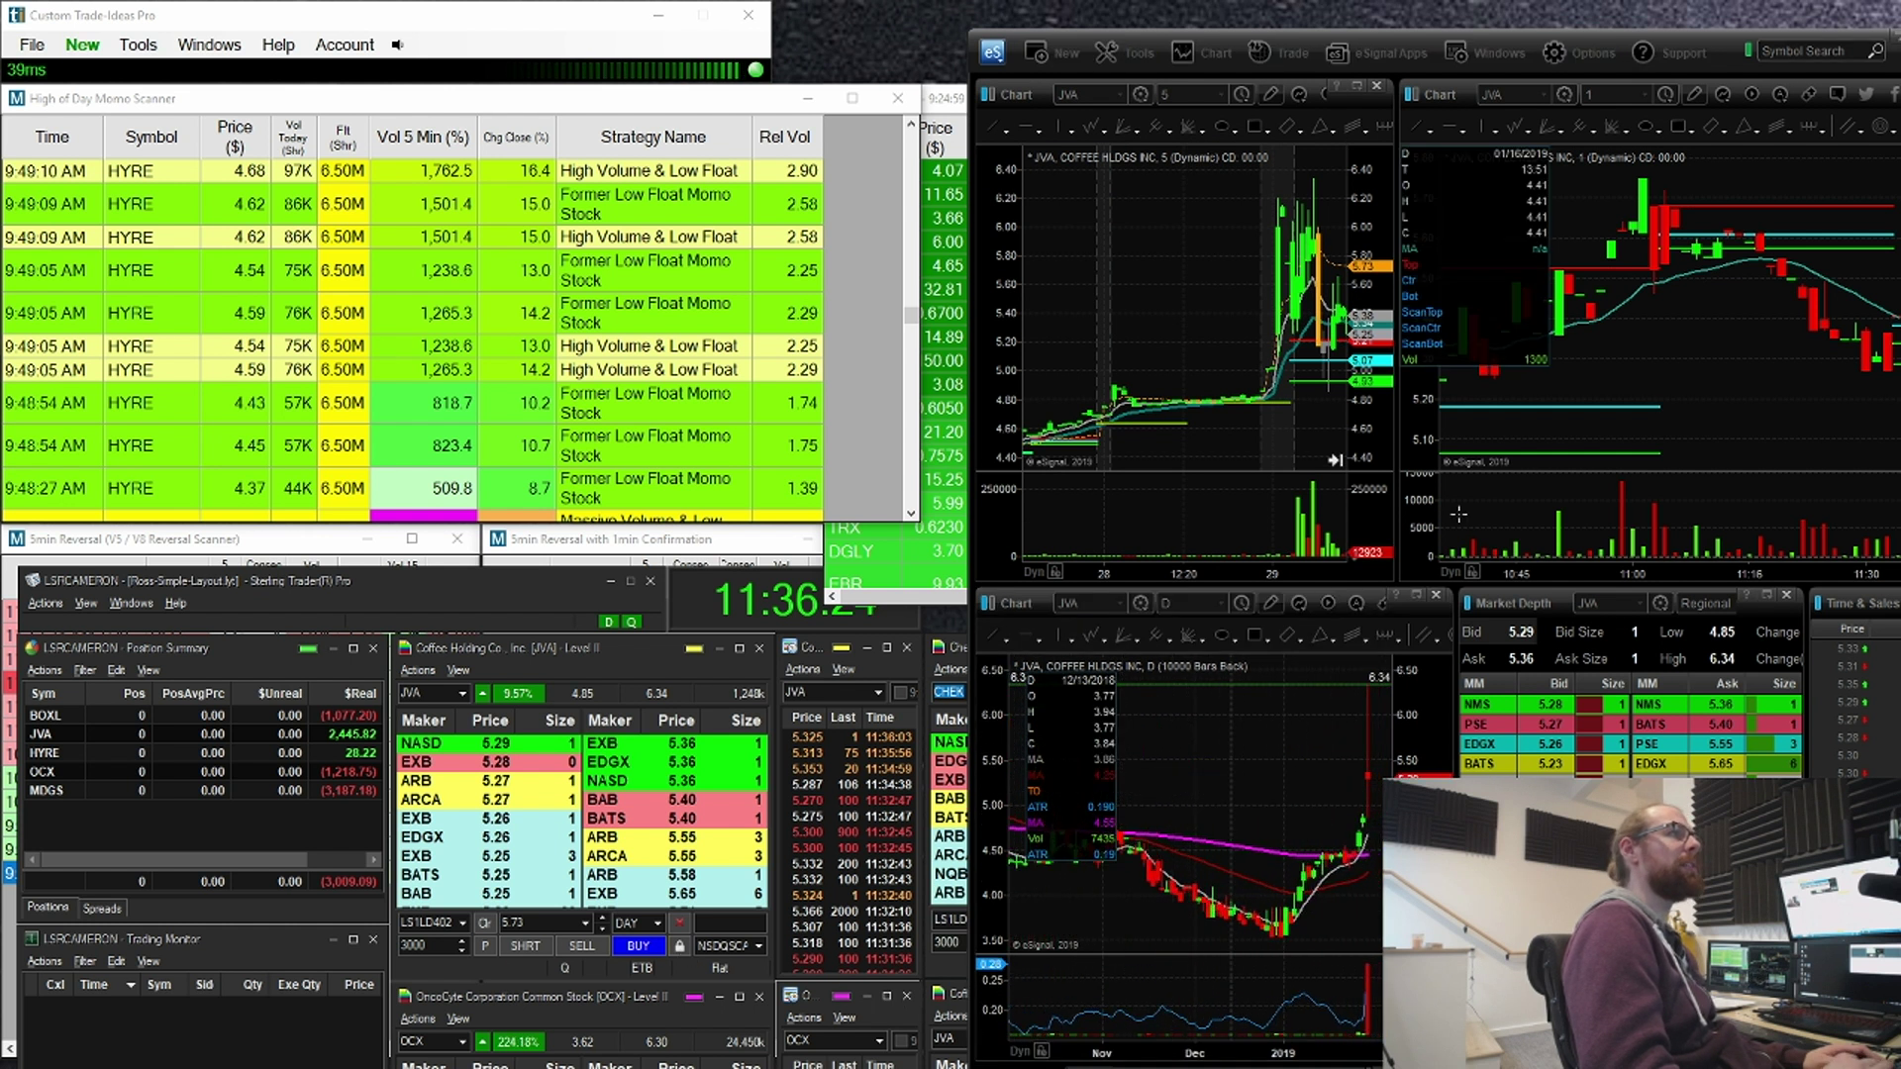
Step: Enlarge JVA's morning action on the 5-minute chart, temporarily mark its tops, and compress the 1-minute chart to show the whole morning
drag(1285, 585, 1210, 574)
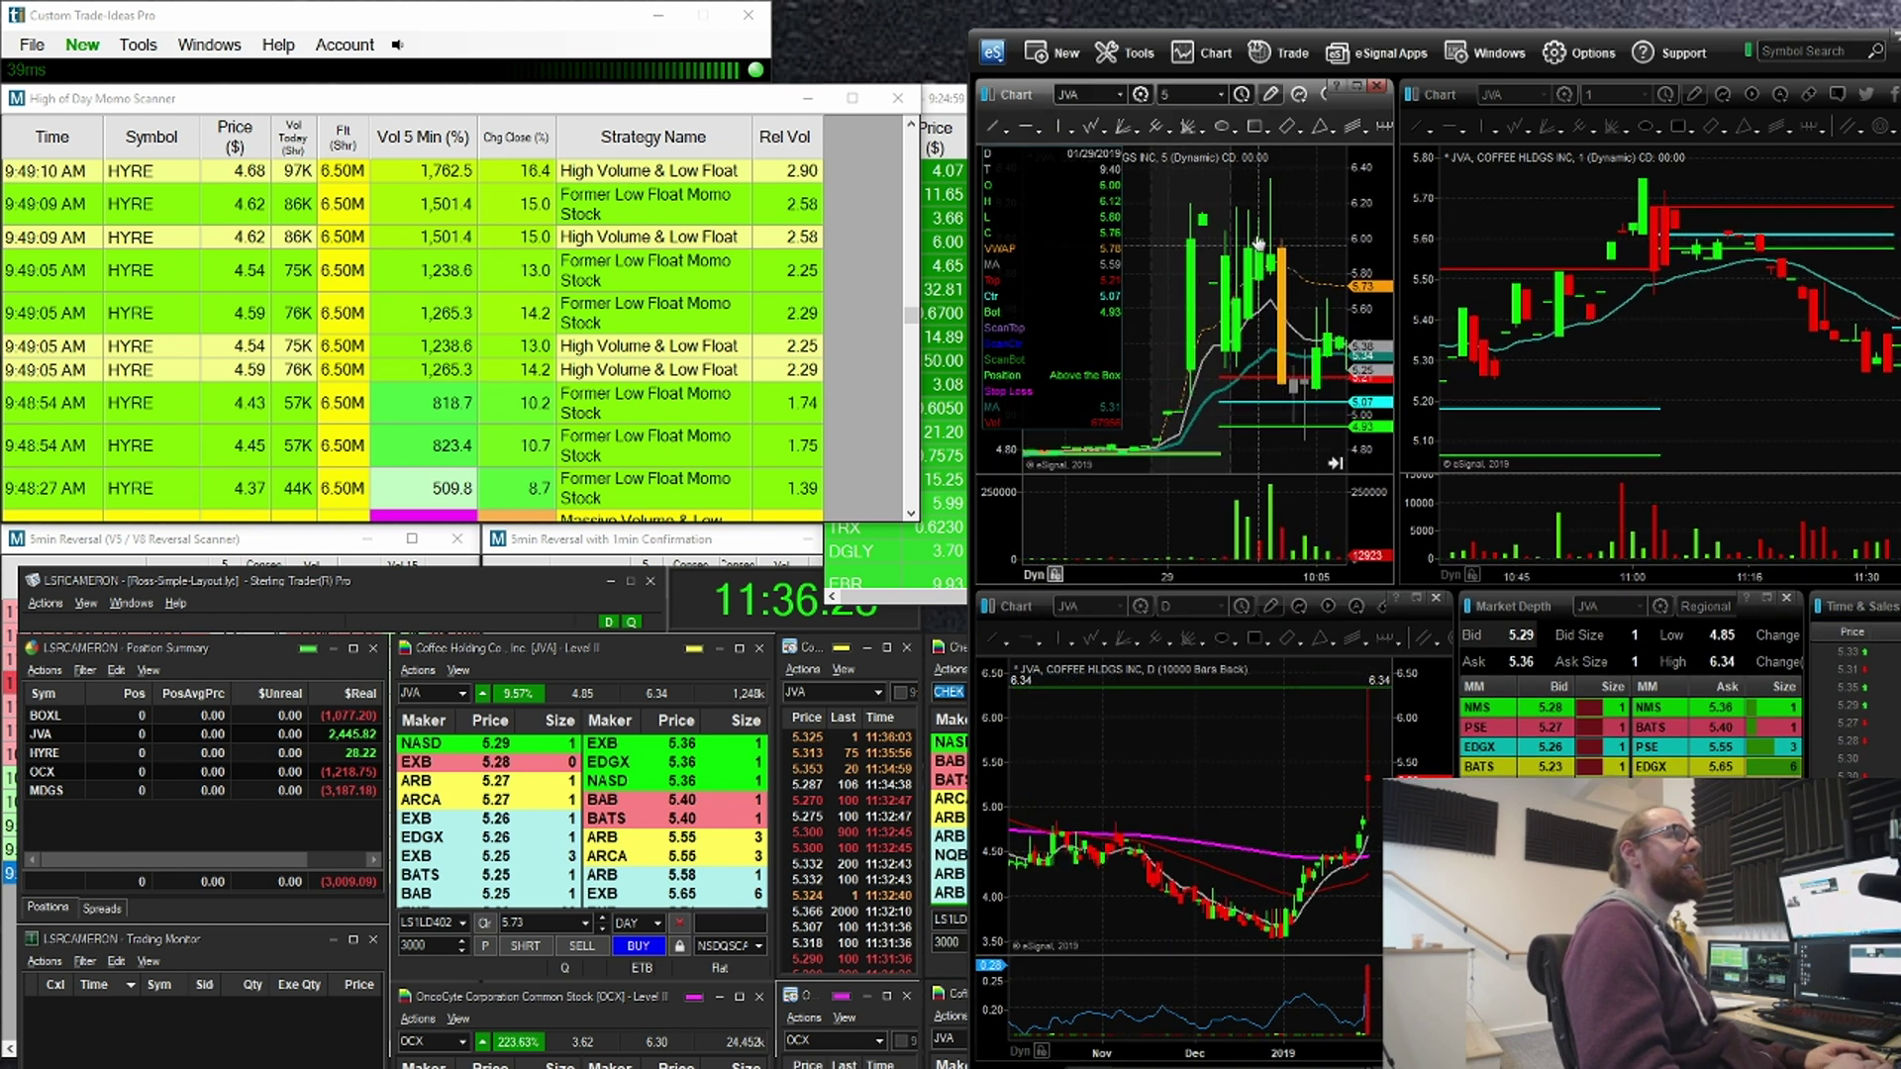
drag(1219, 180, 1331, 179)
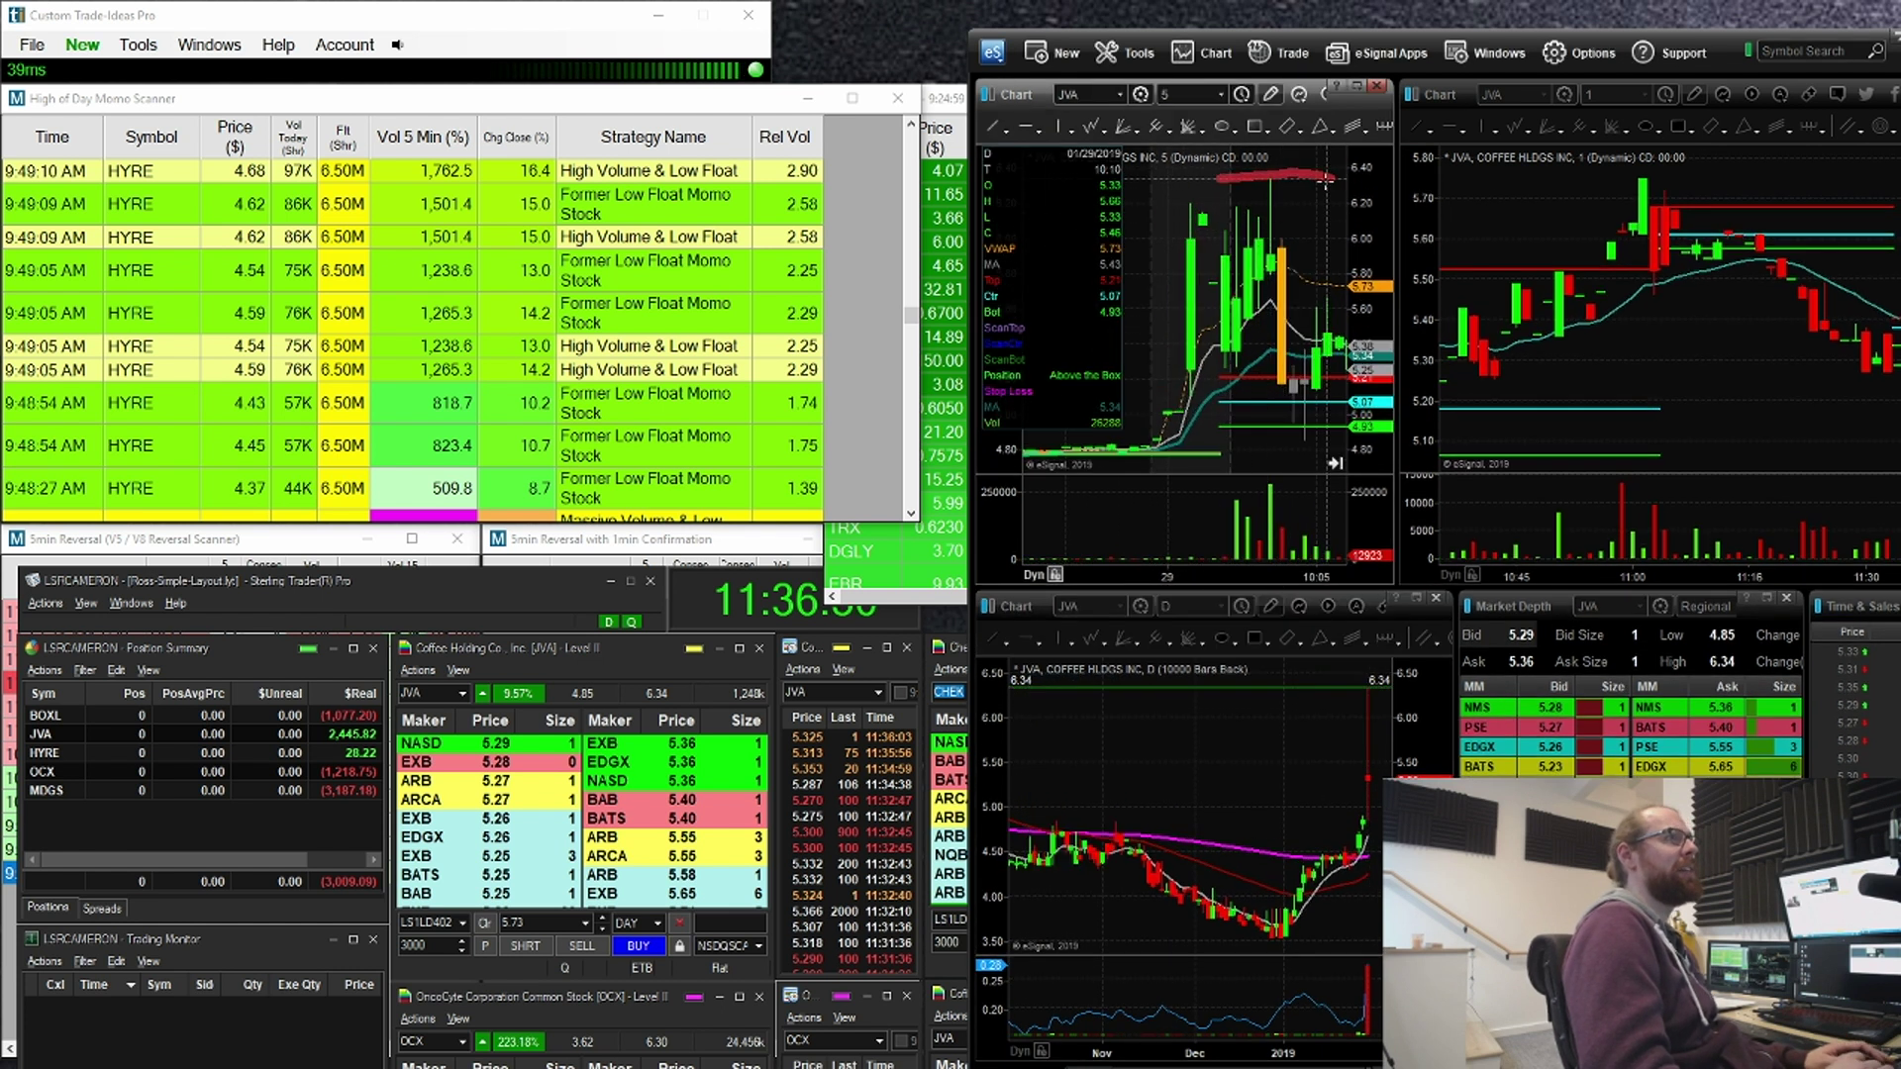
drag(1213, 193, 1286, 231)
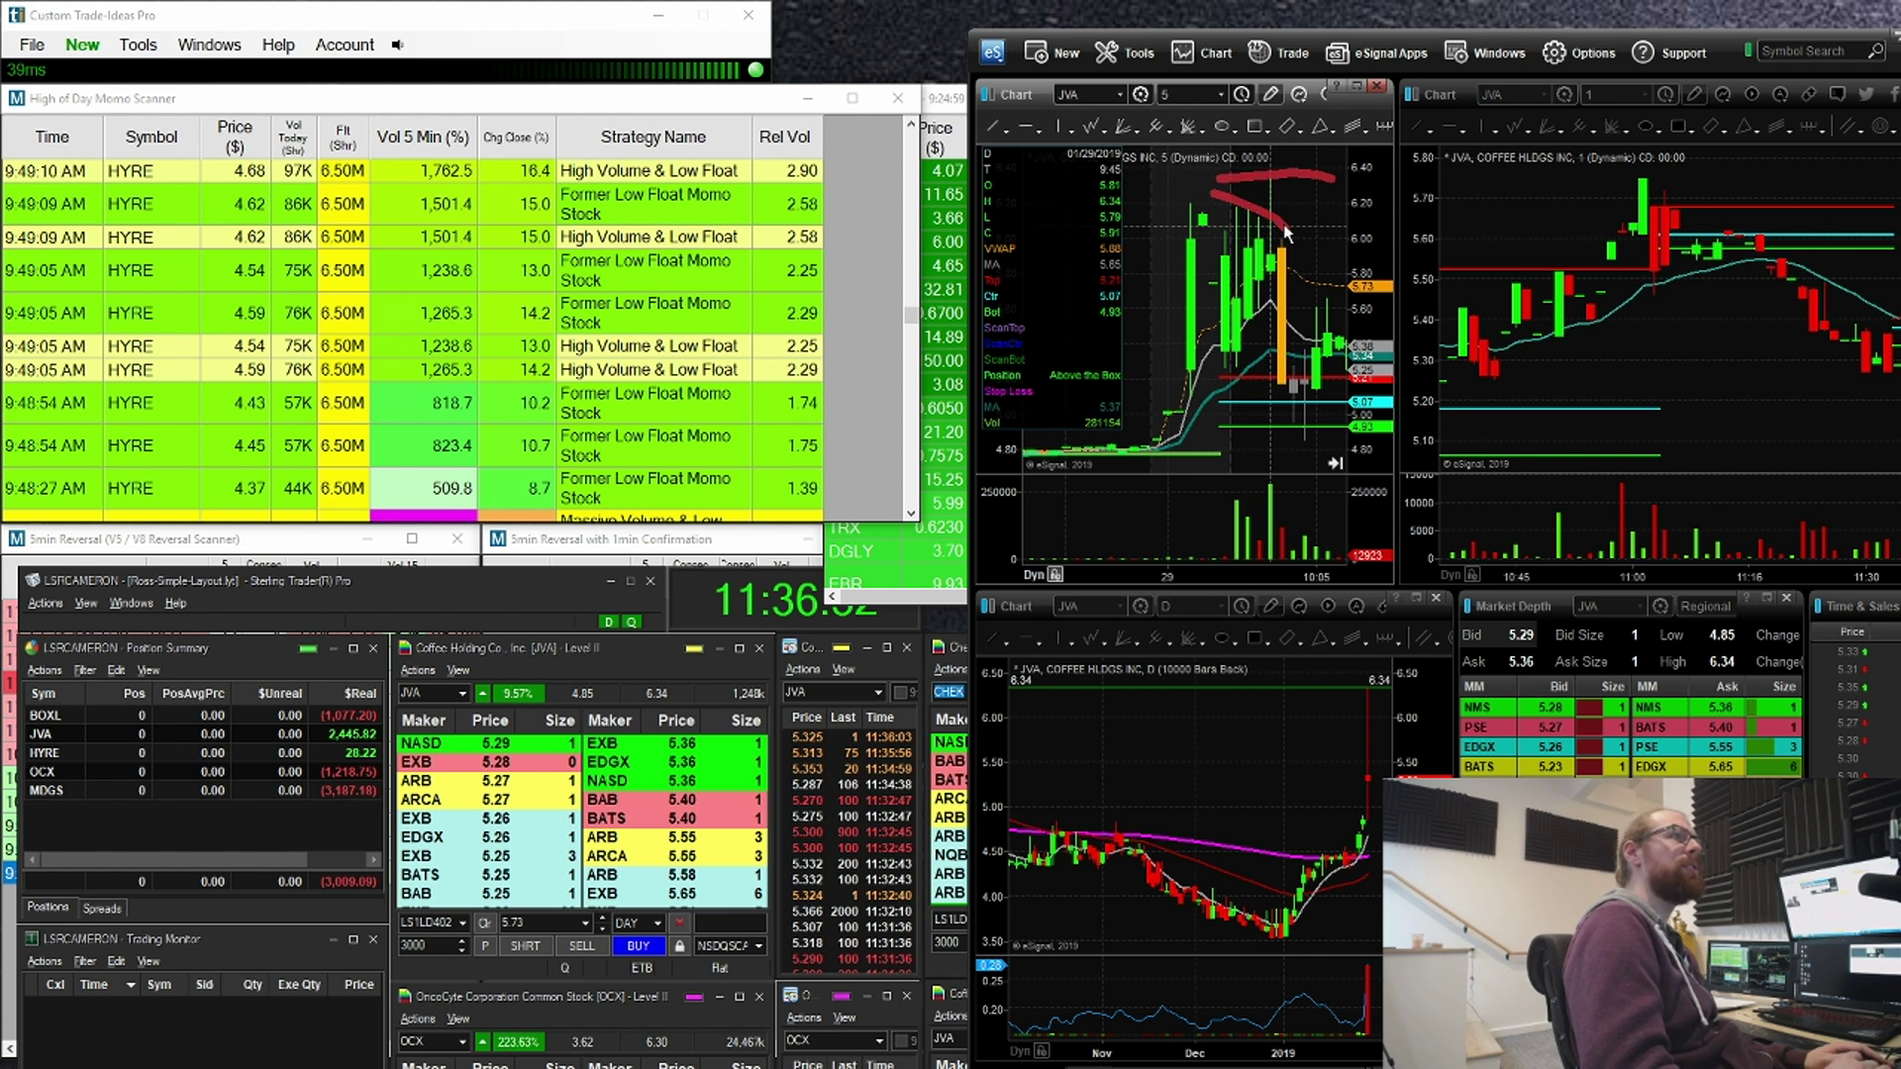
key(Escape)
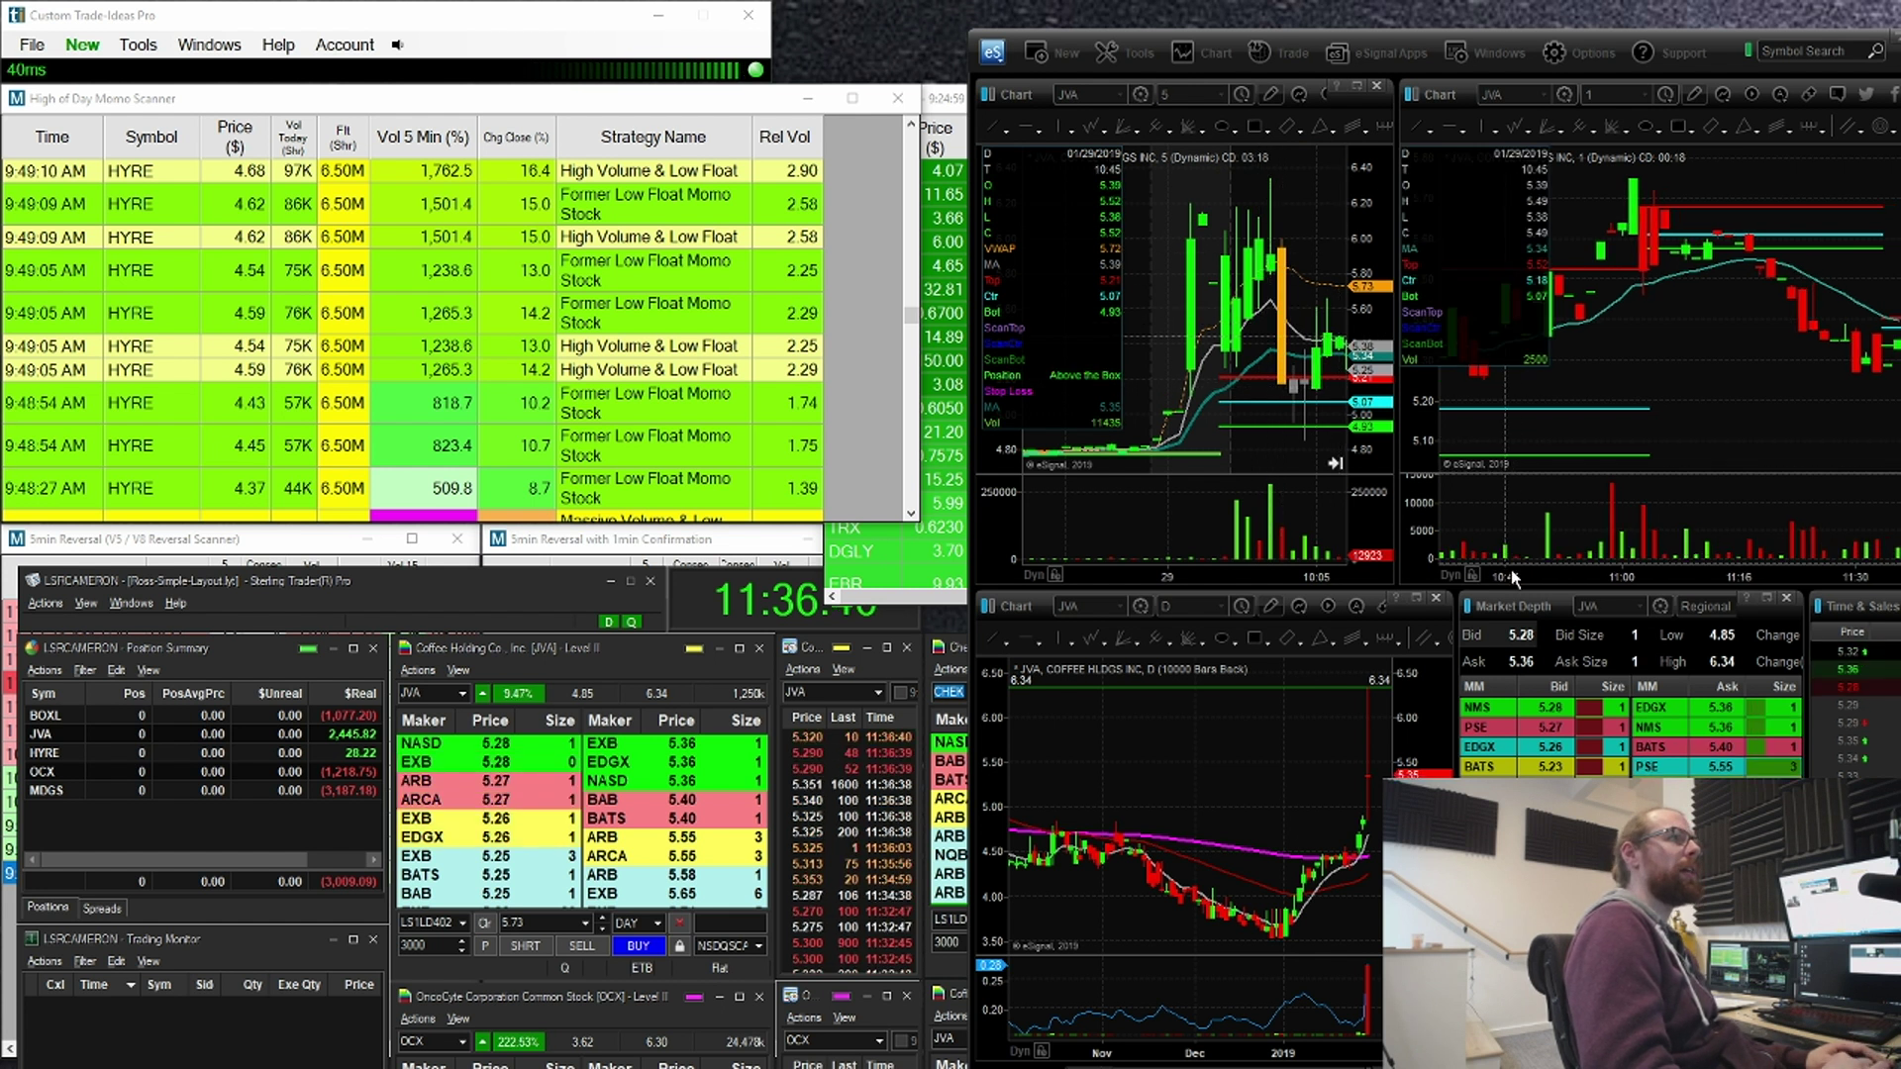
drag(1511, 570, 1673, 569)
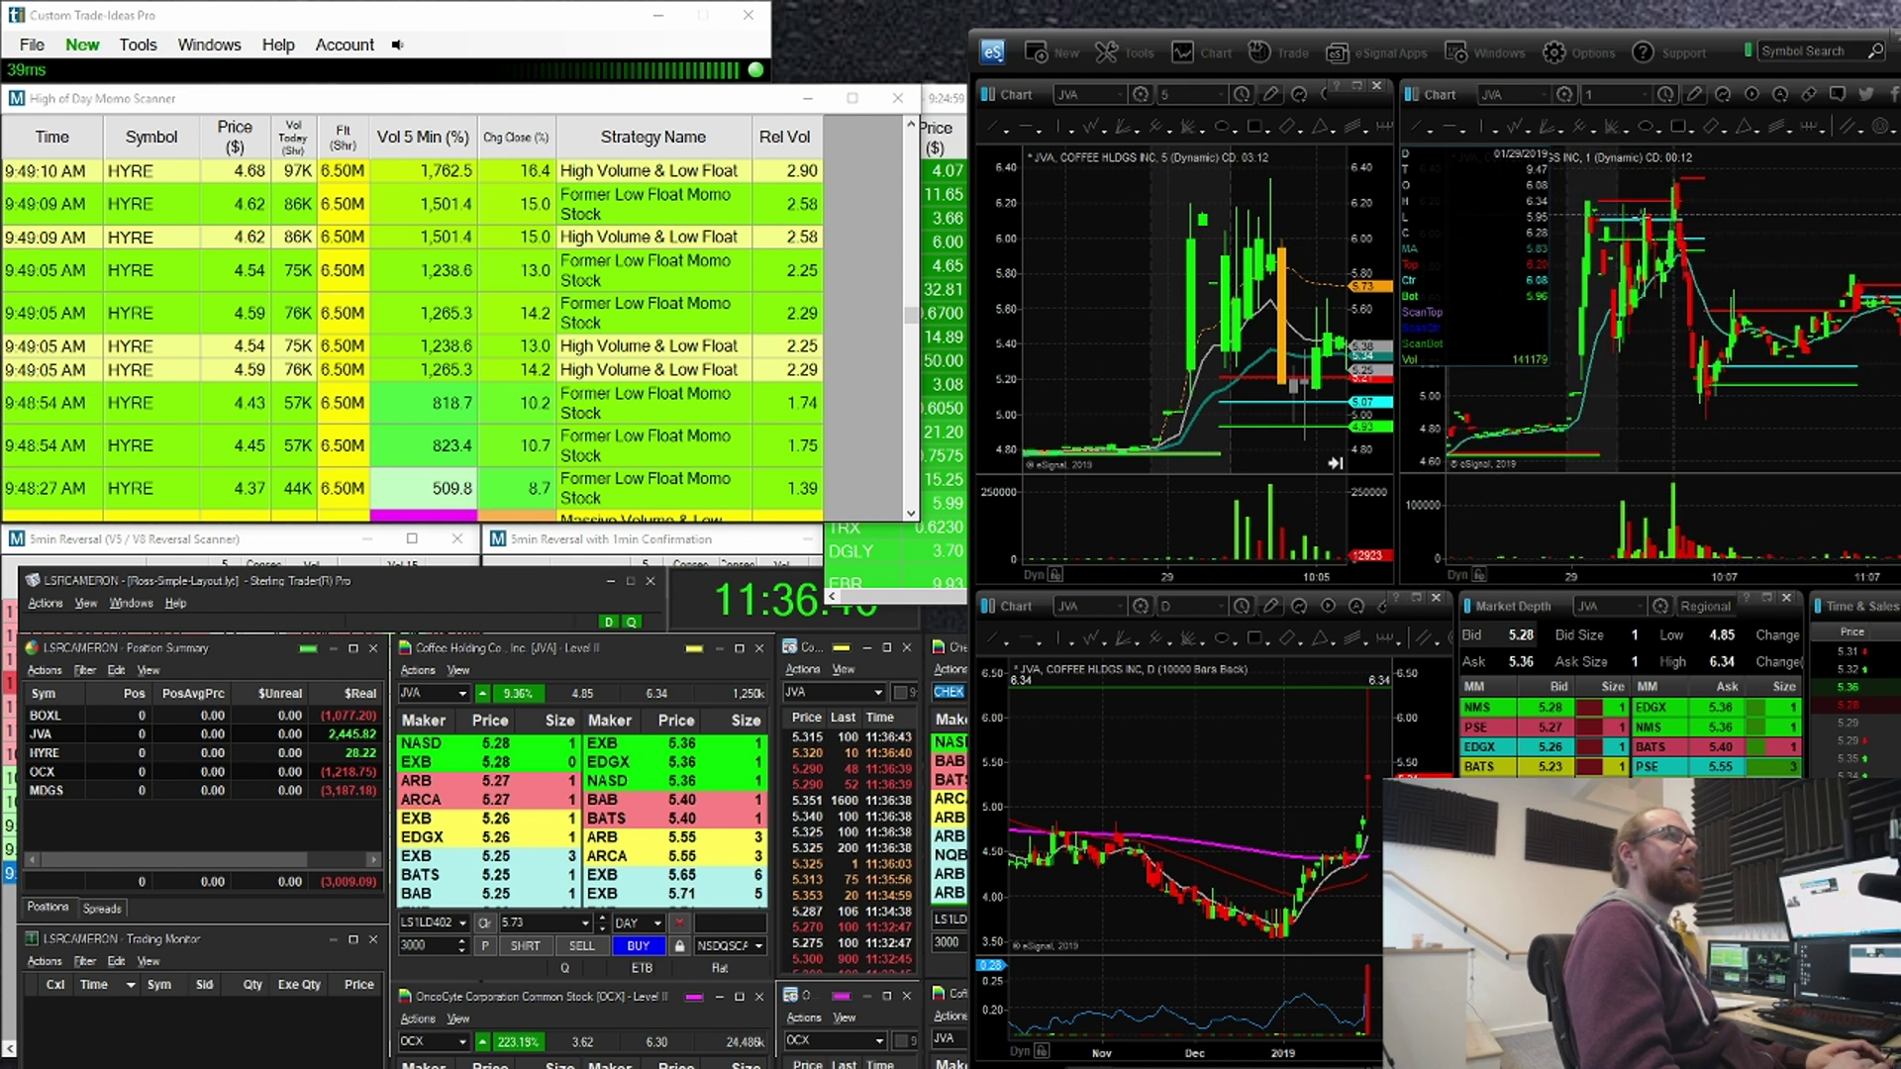
Step: Load HYRE into the charts, enlarge the January candles on the daily chart and mark the resistance area near 4.90
click(1225, 249)
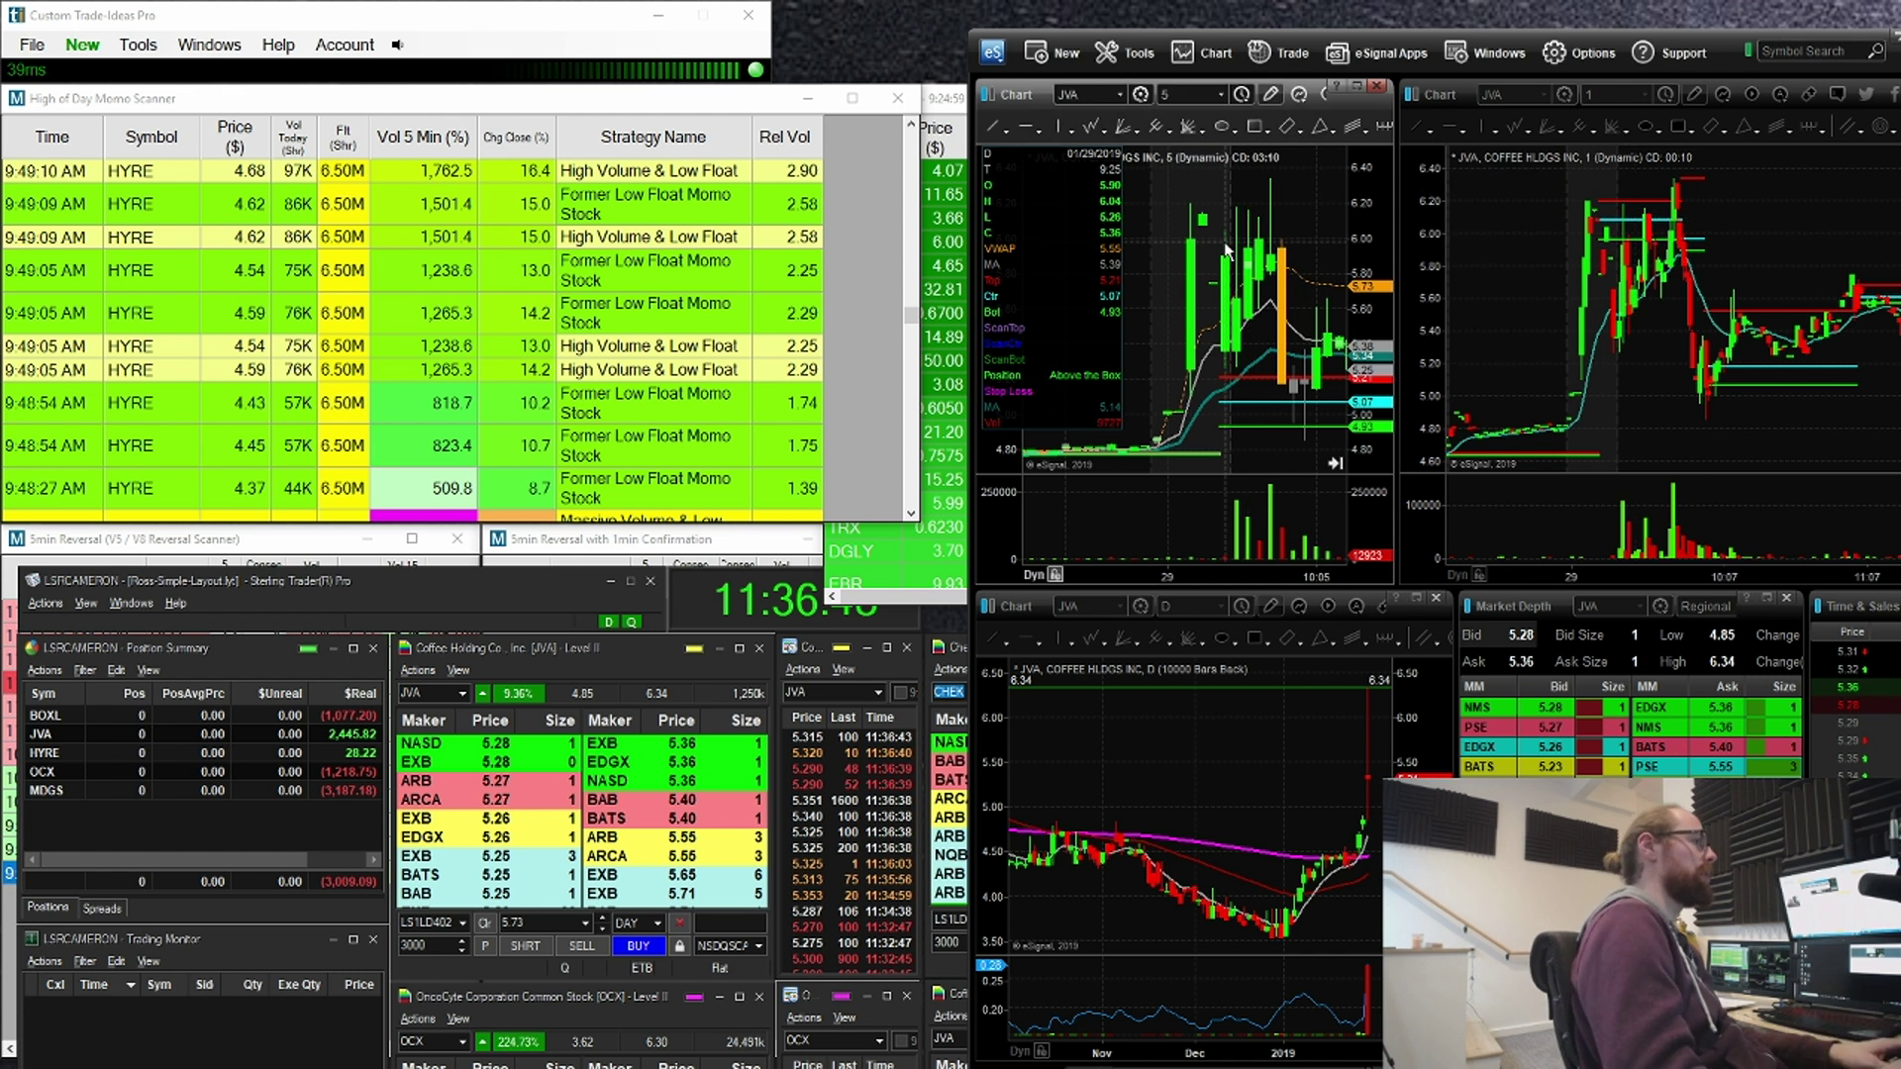
text(HYRE)
key(Return)
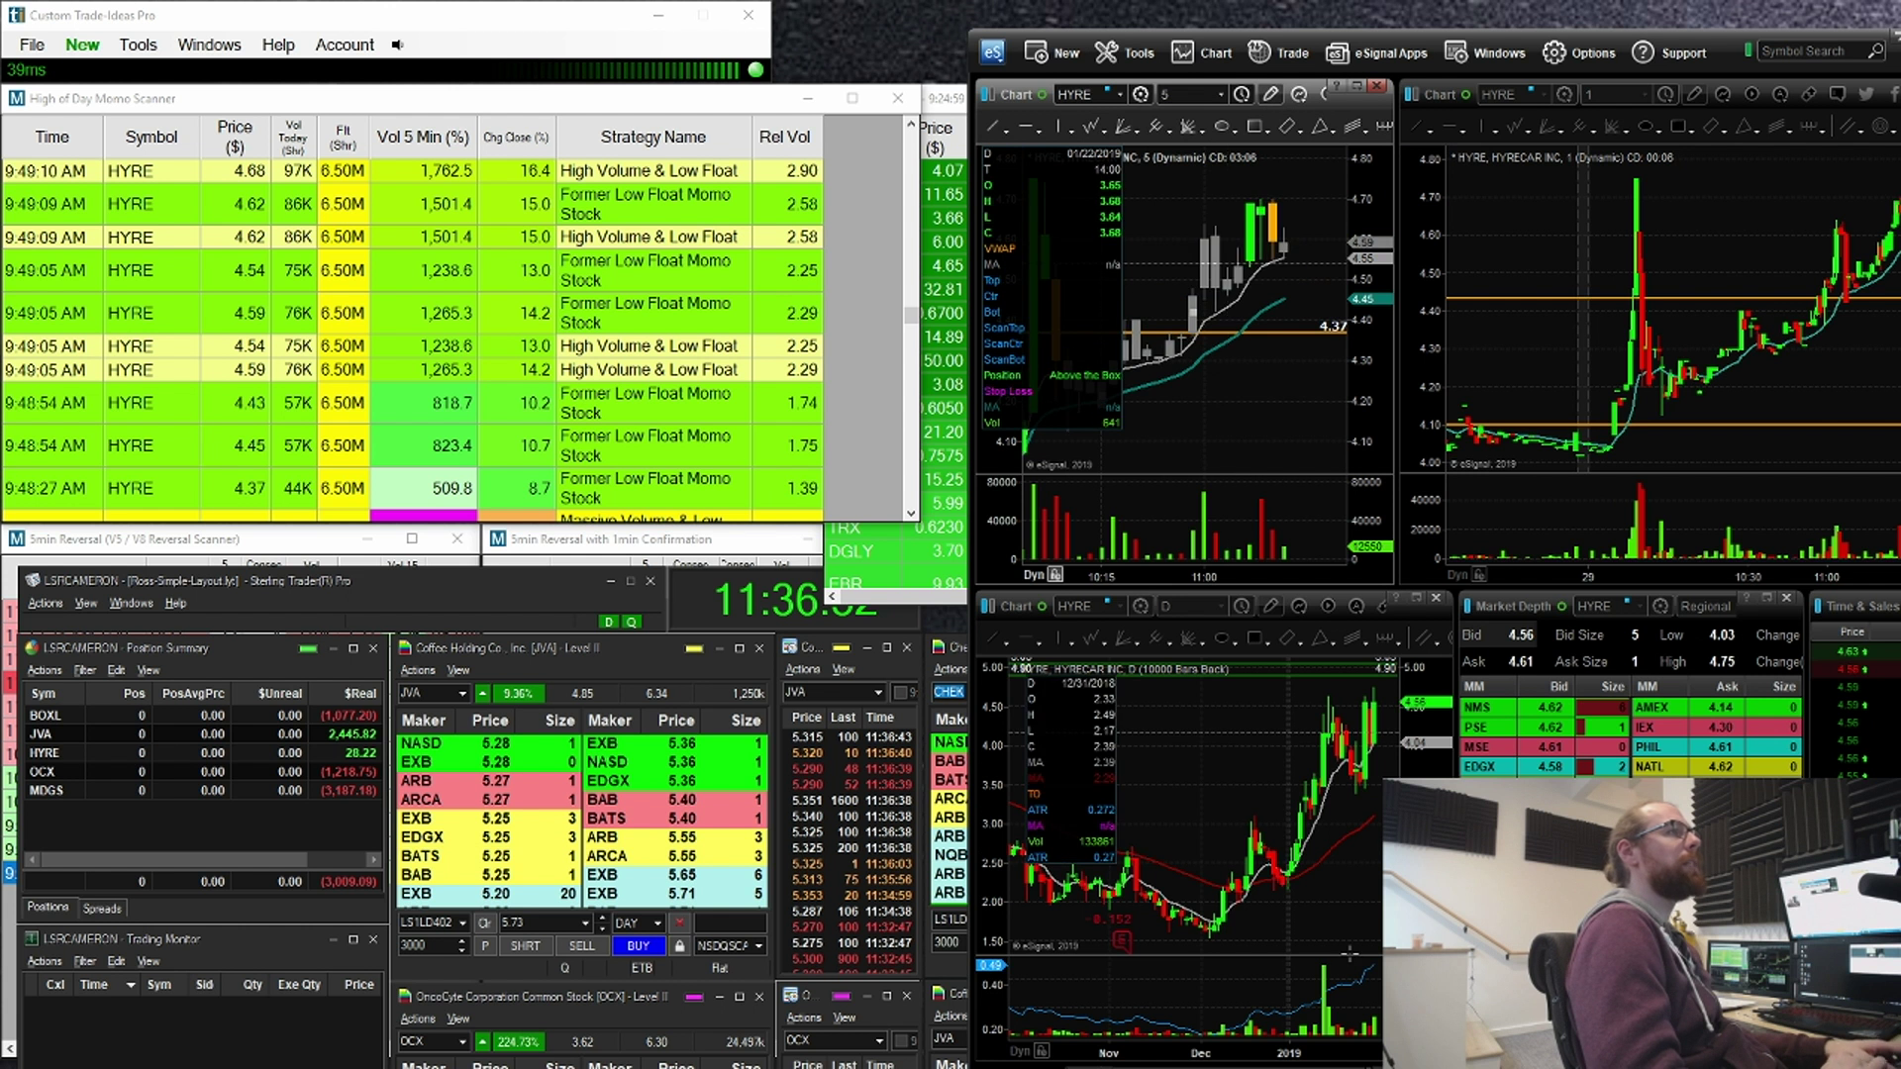
drag(1287, 1049, 1340, 1049)
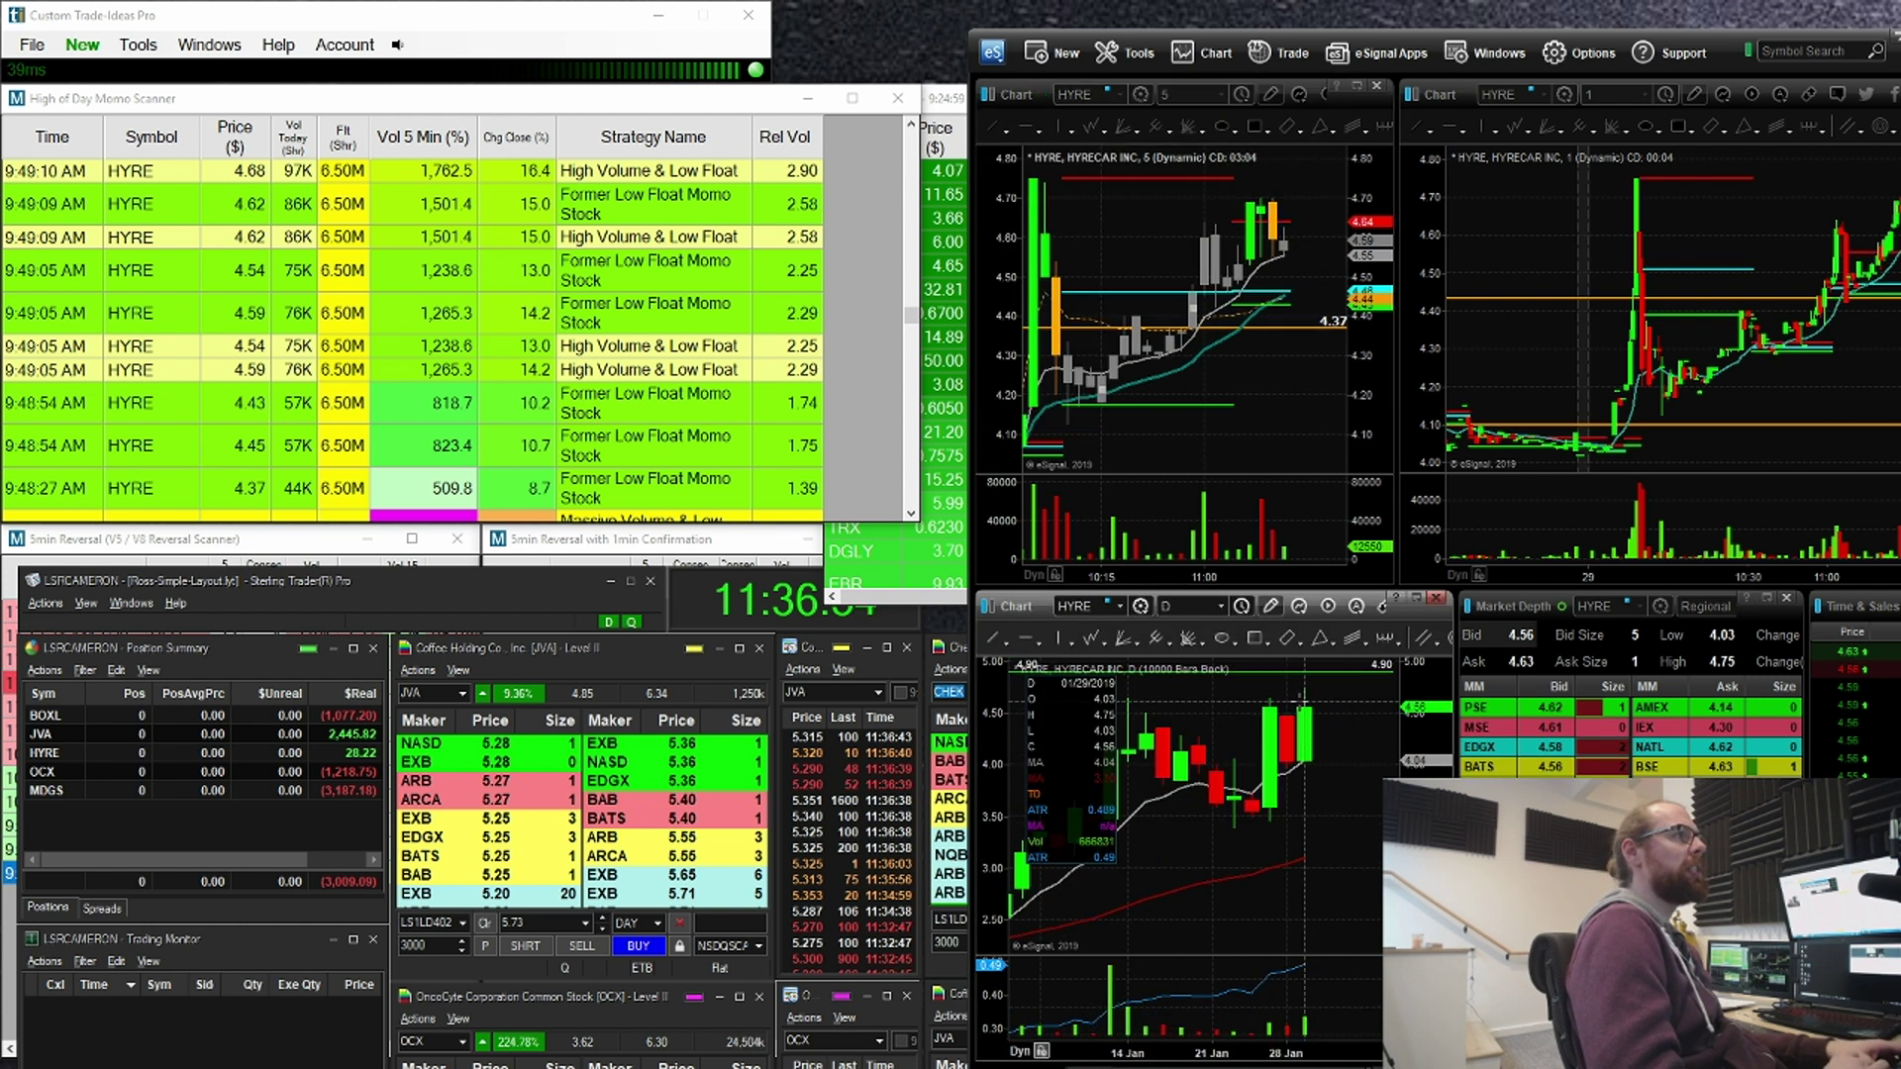
drag(1149, 682, 1267, 693)
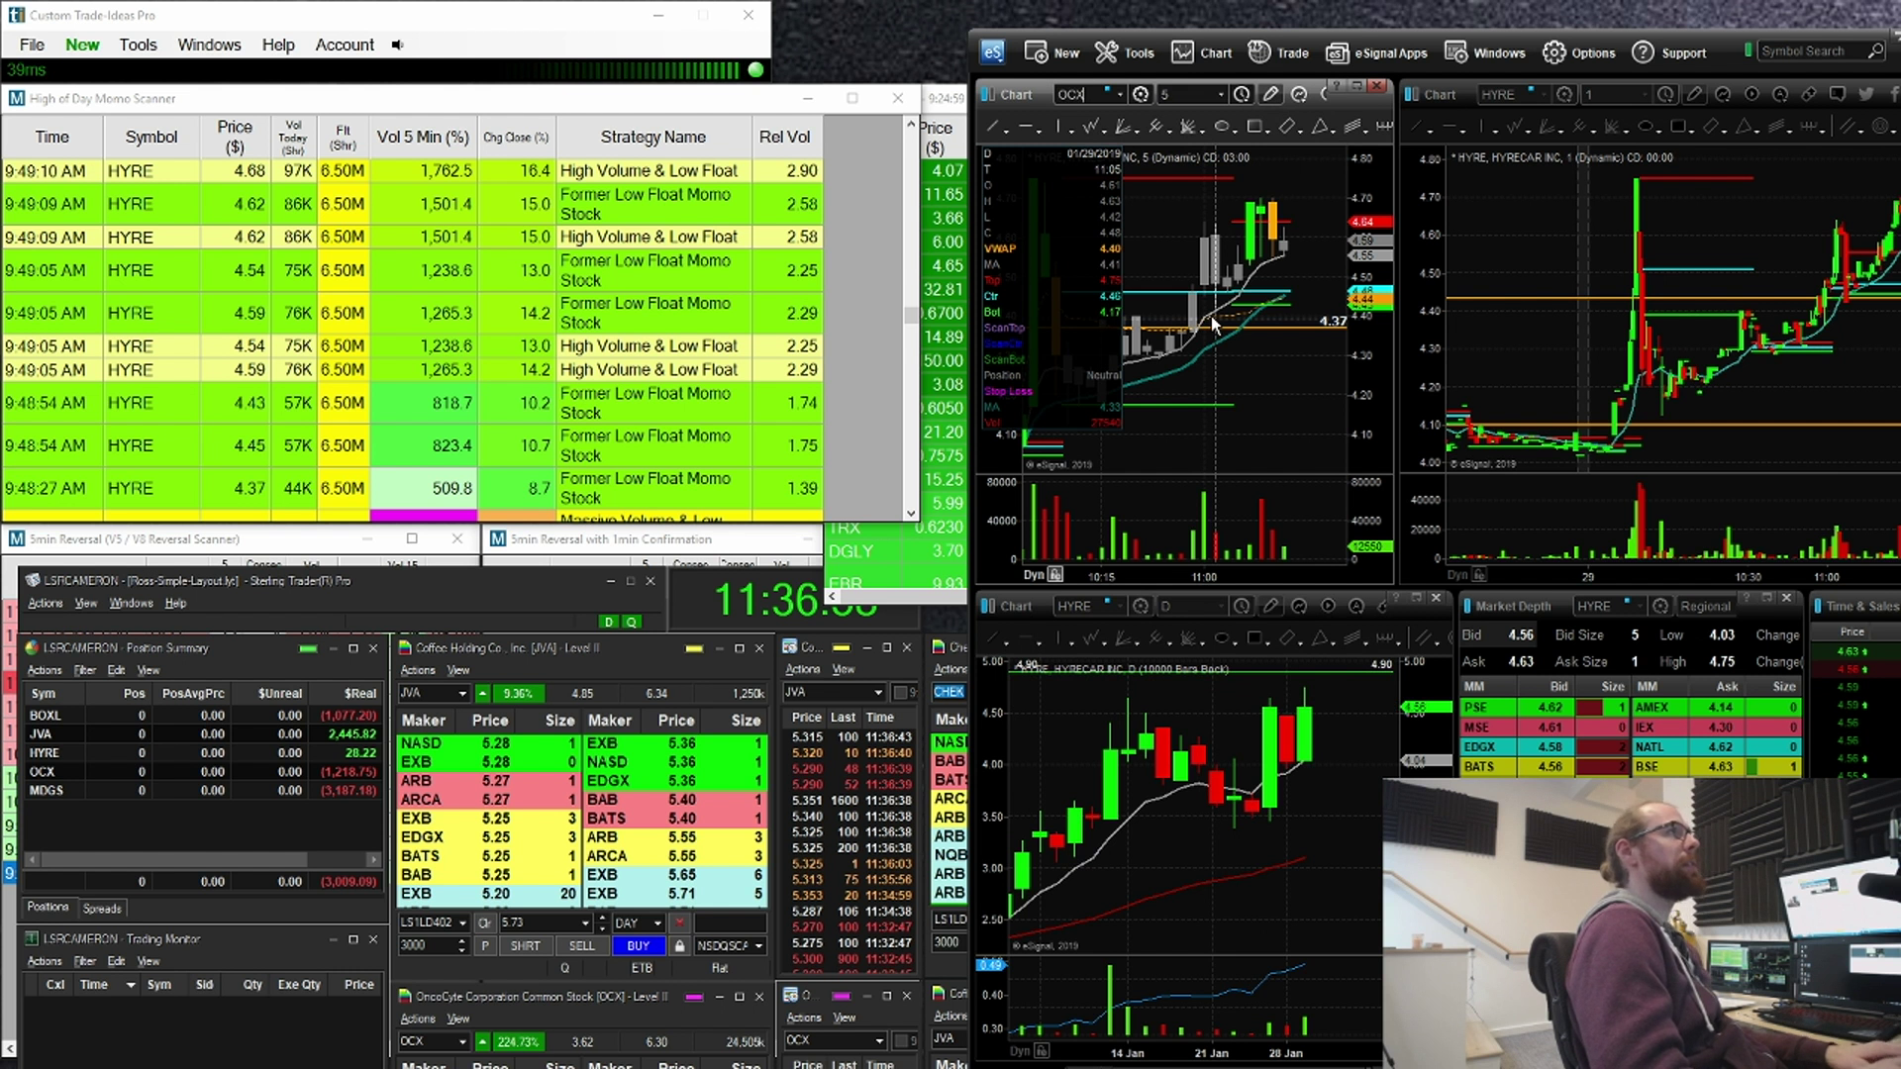
Step: Load OCX into the charts and temporarily mark the morning surge and the highs after 10:00 on the 1-minute chart
key(Return)
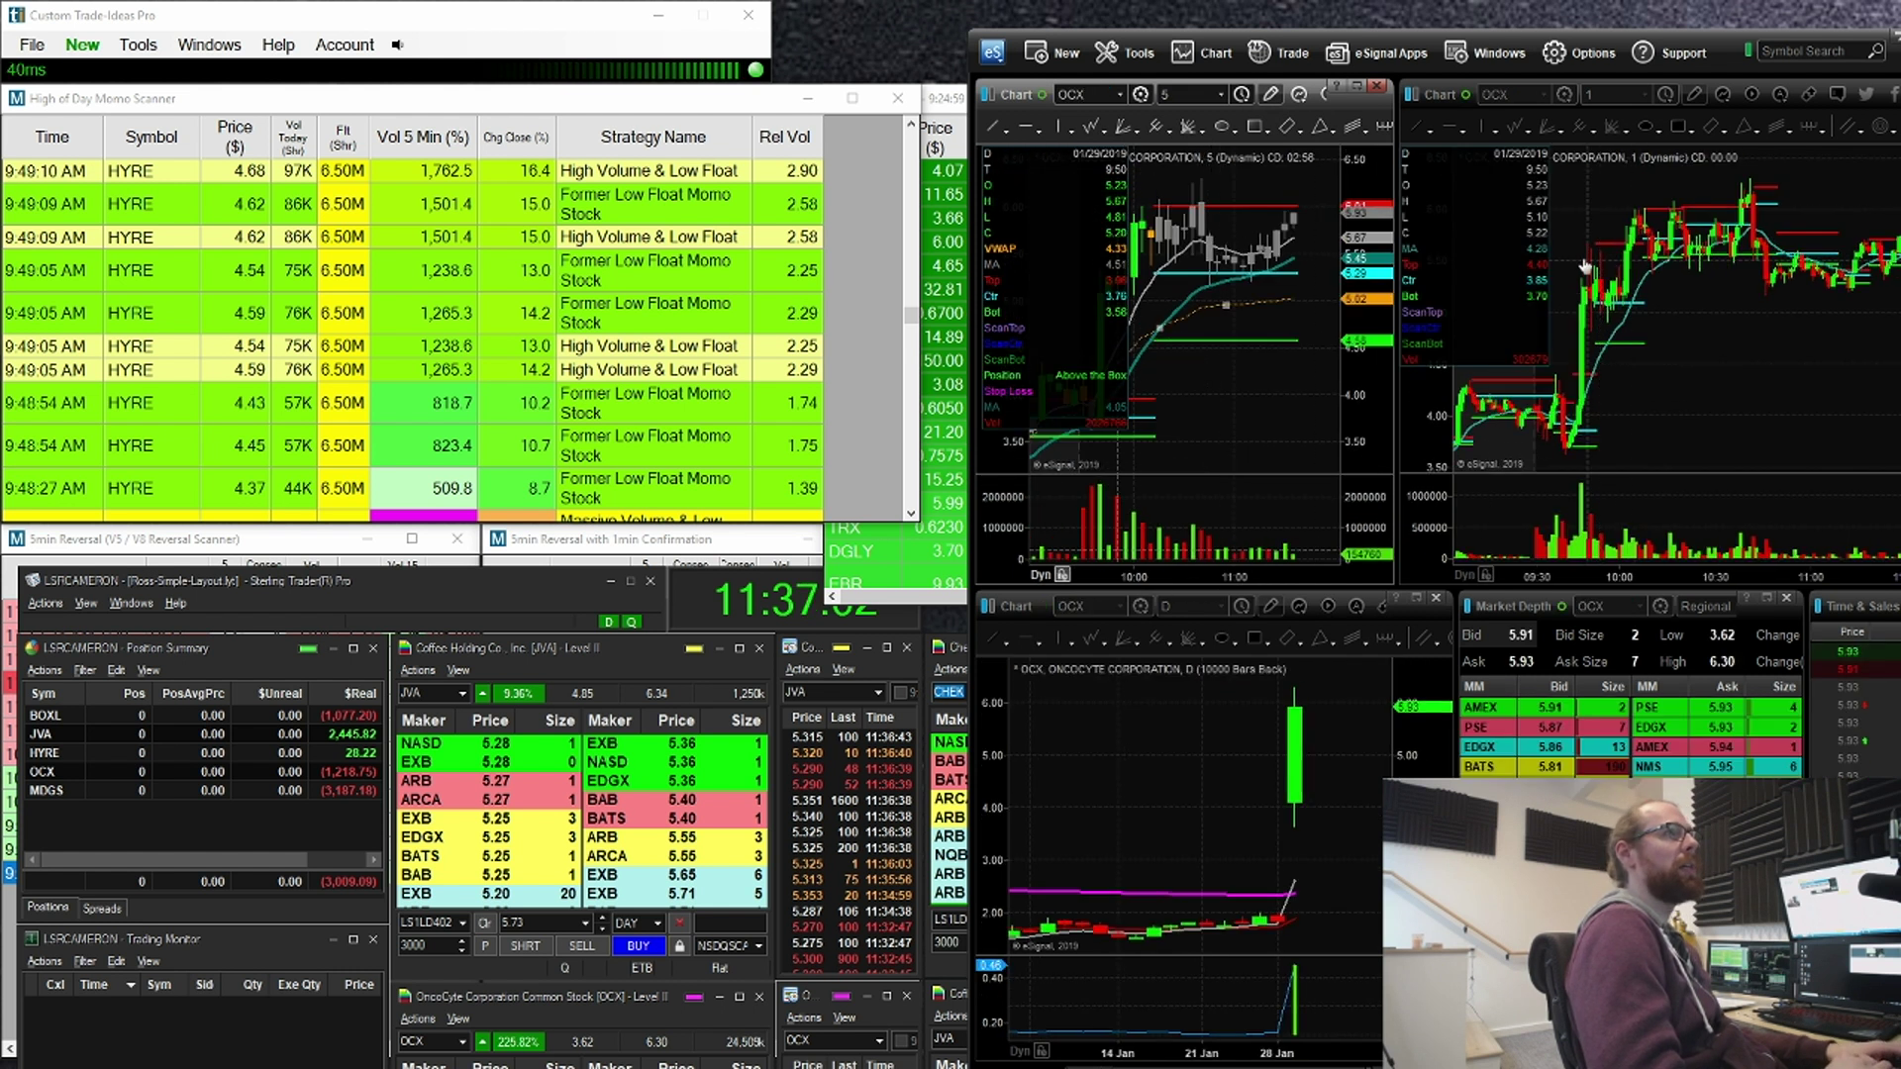
mouse_move(1575, 253)
mouse_down()
mouse_move(1576, 286)
mouse_move(1623, 315)
mouse_move(1642, 290)
mouse_up()
key(Escape)
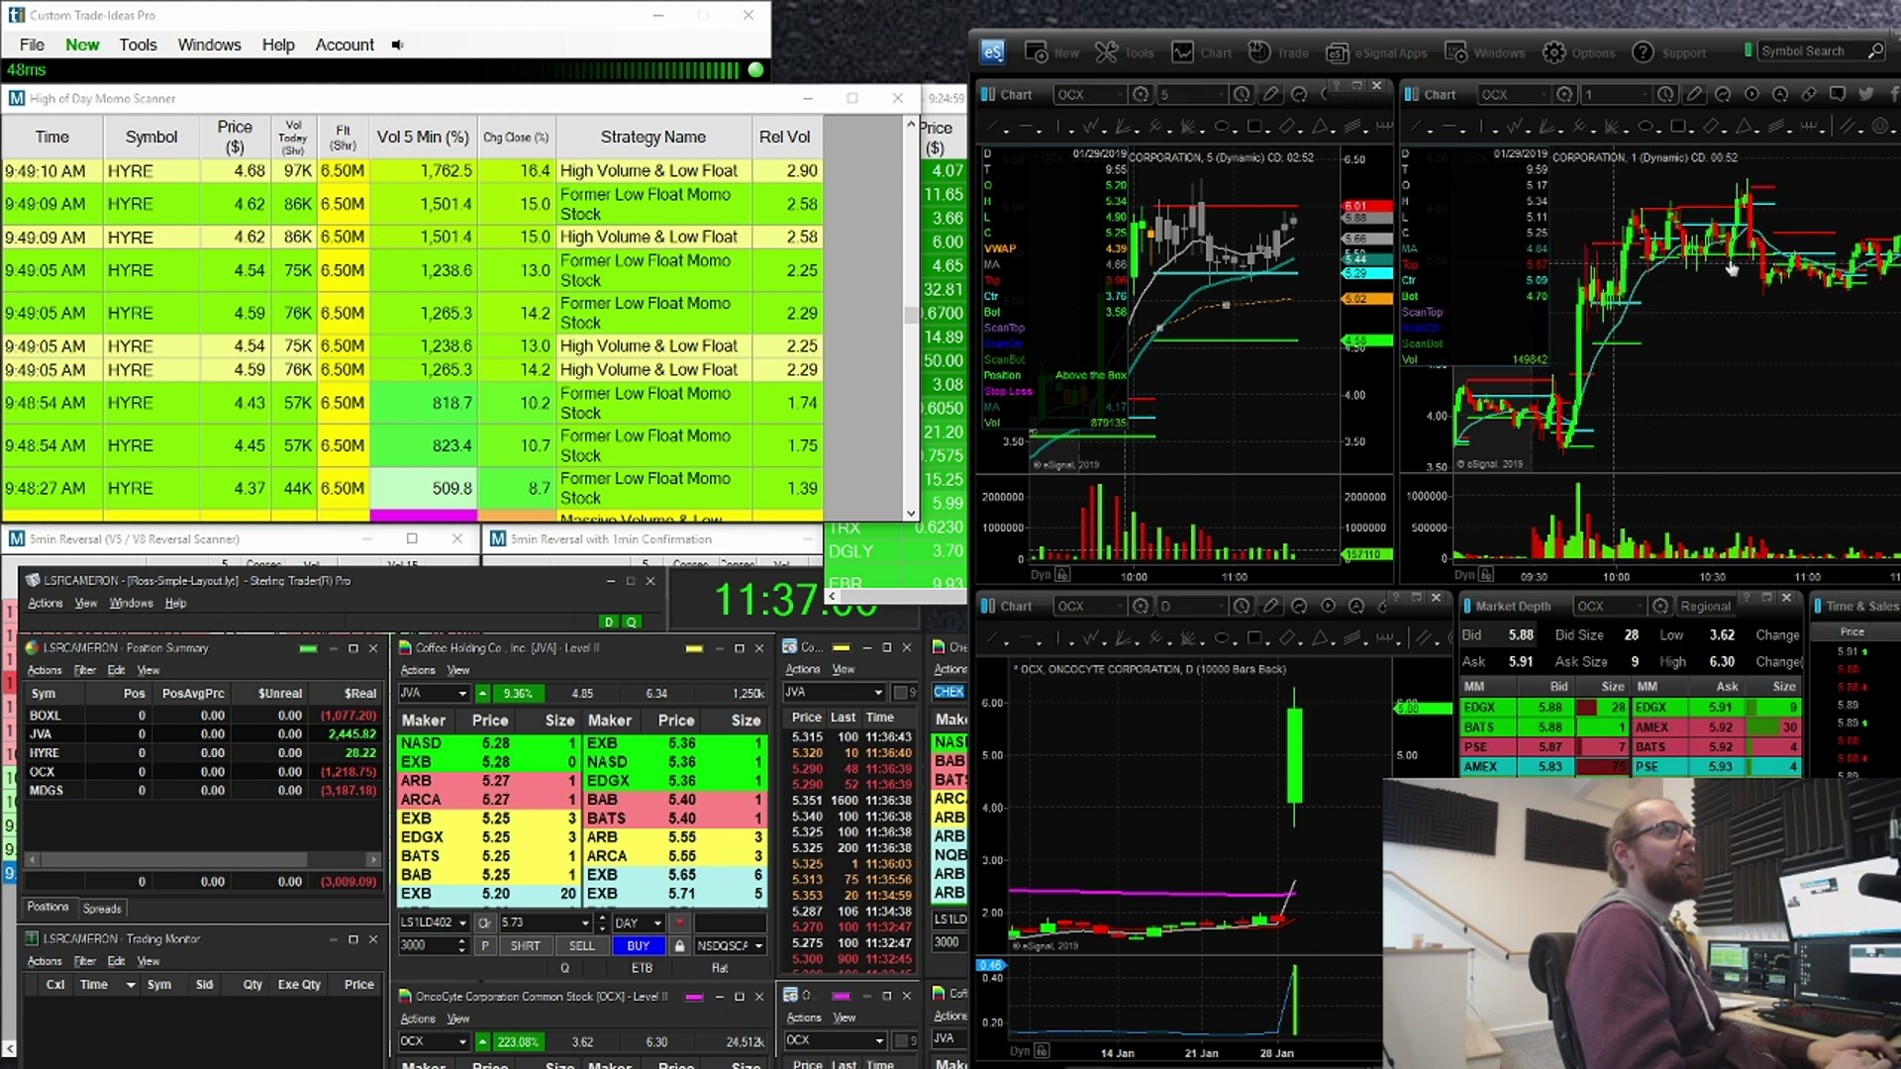
drag(1638, 223, 1767, 257)
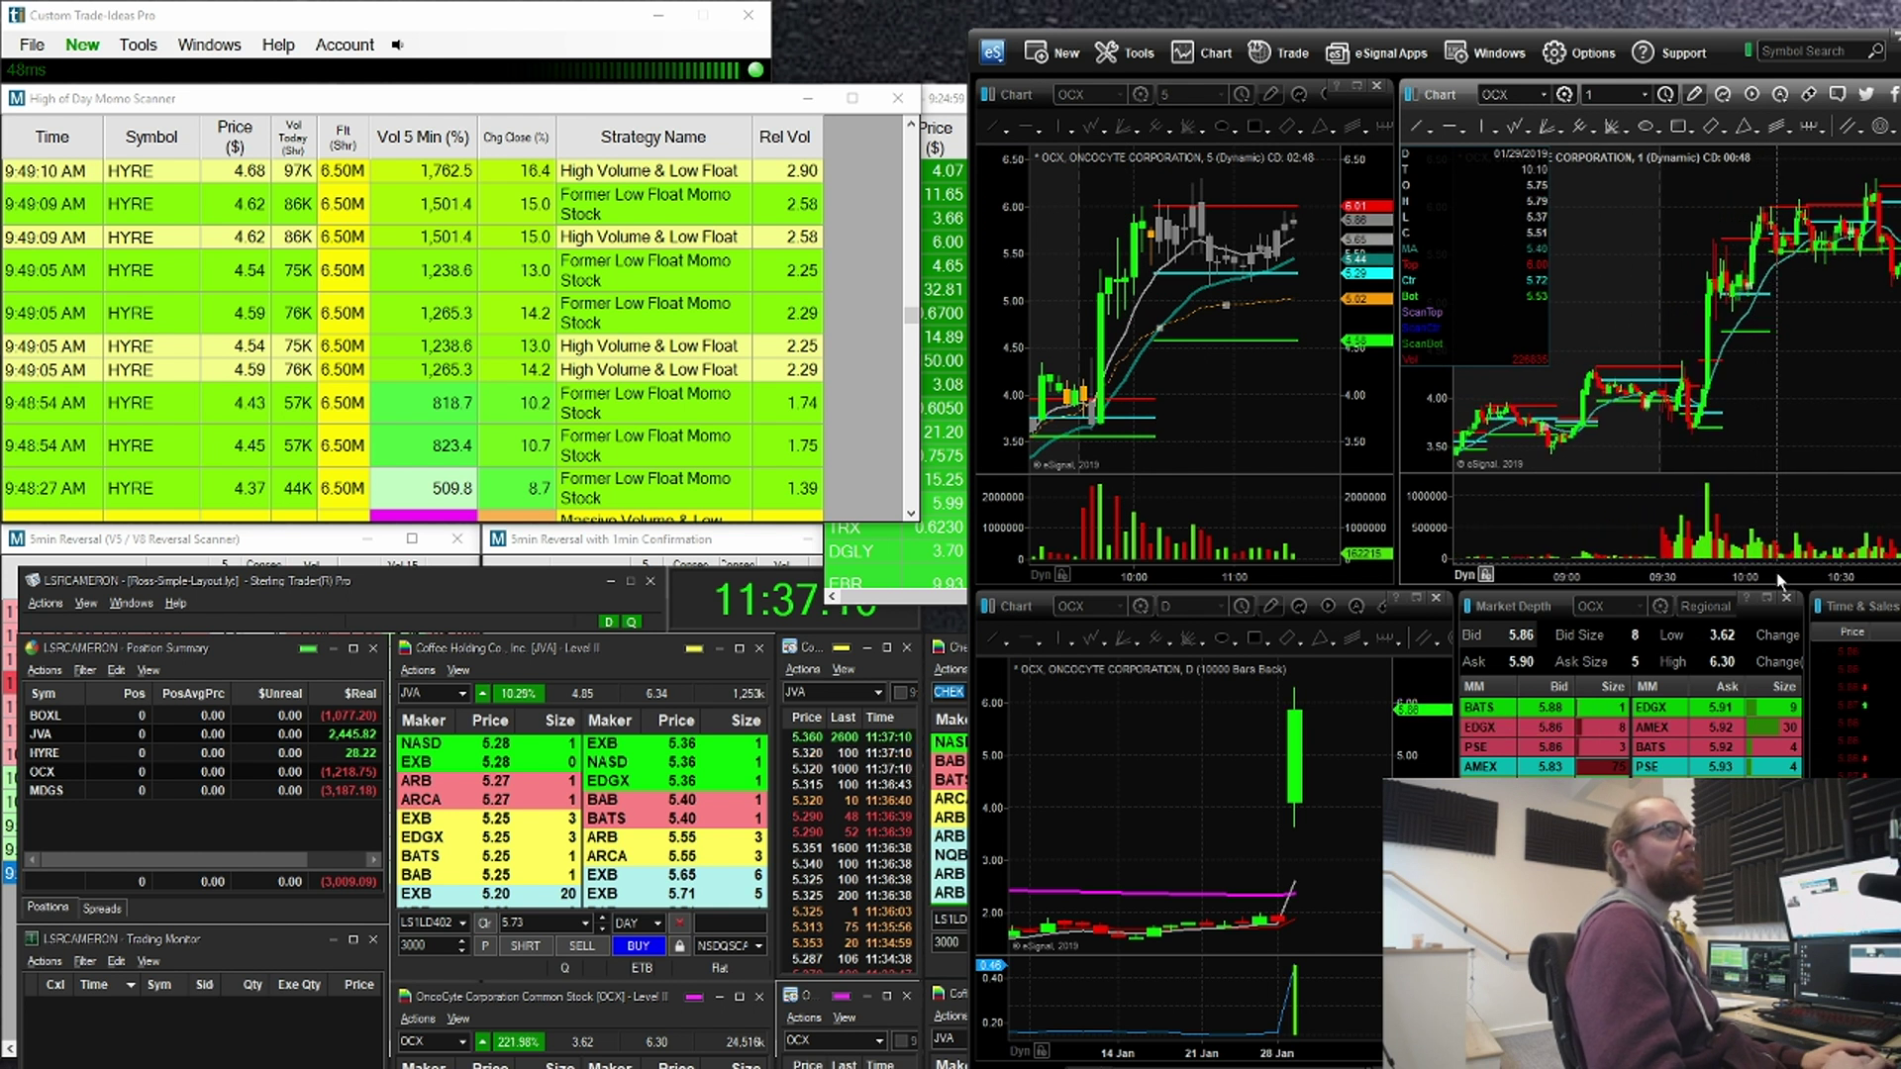
Step: Enlarge OCX's morning candles on the 1-minute chart and temporarily mark the consolidation top and the pullback after 10:07
drag(1778, 579, 1887, 441)
drag(1816, 583, 1734, 564)
drag(1742, 465, 1757, 450)
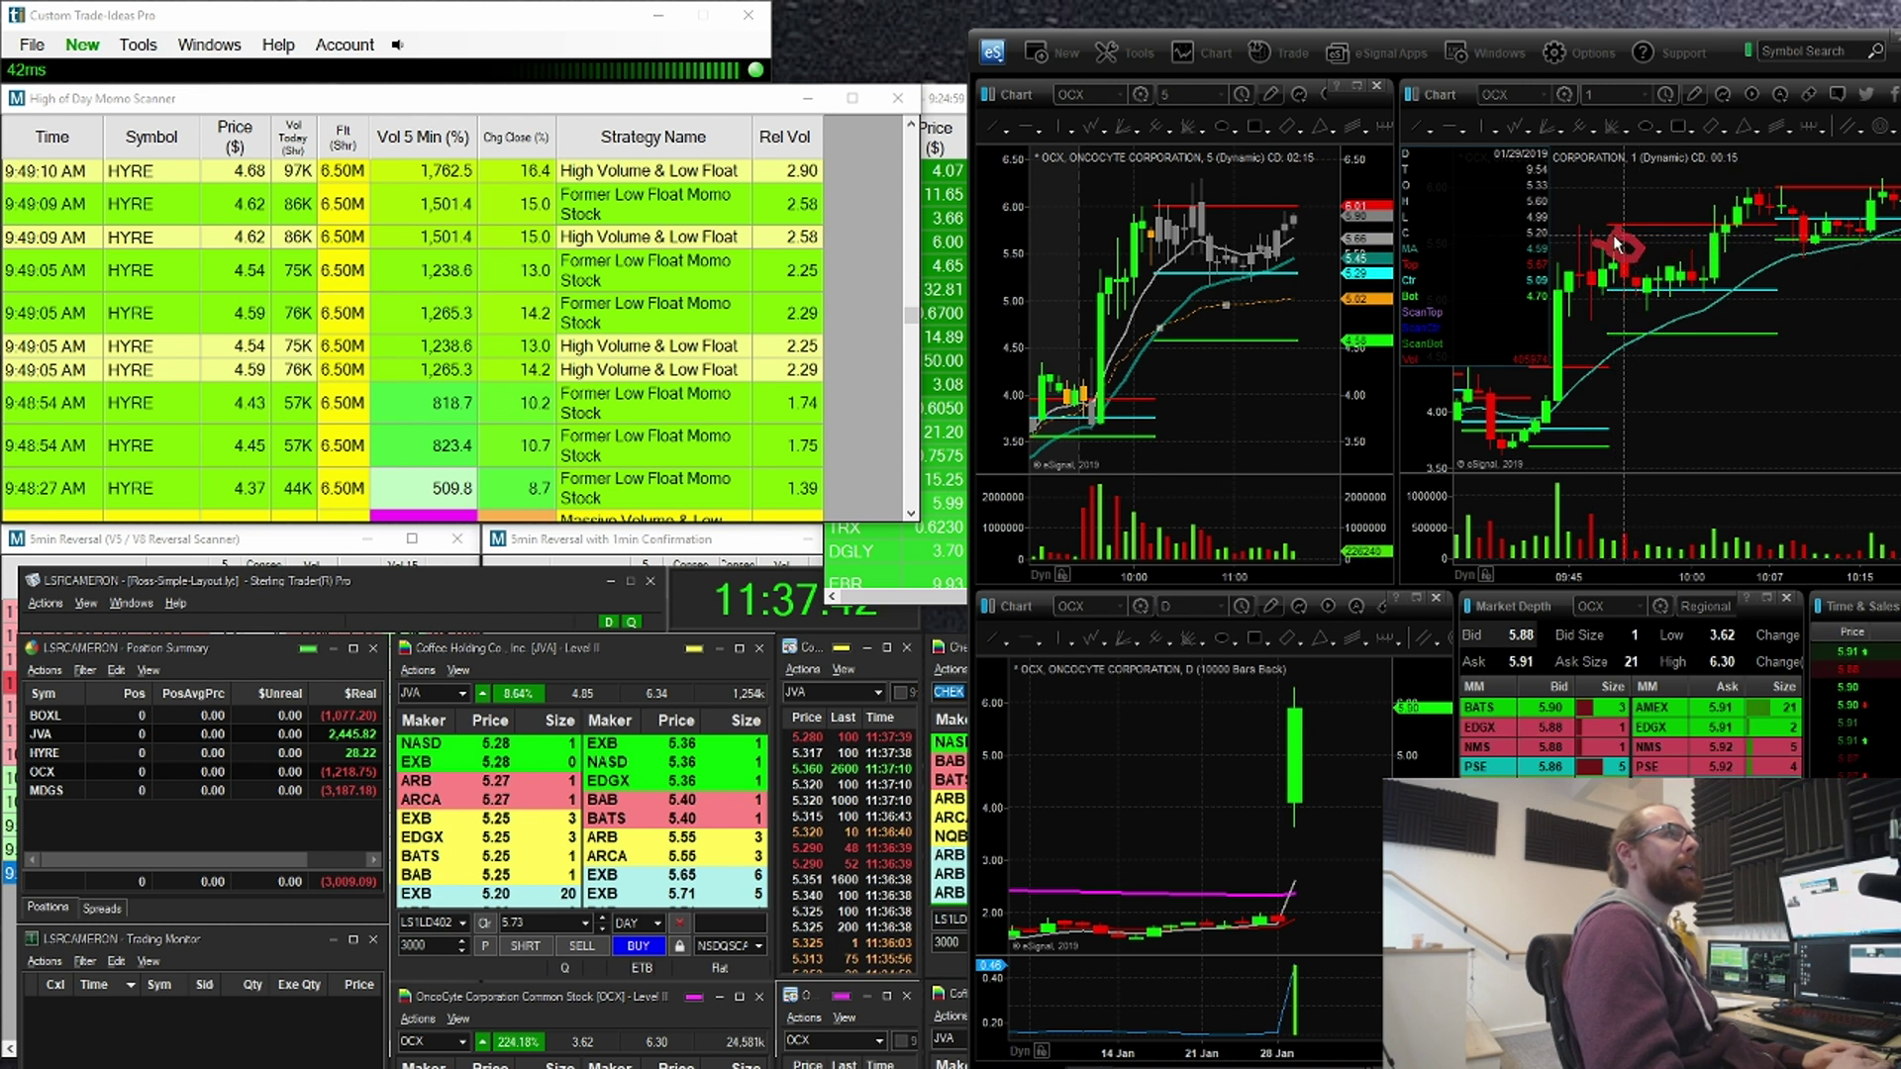
mouse_move(1576, 222)
mouse_down()
mouse_move(1732, 257)
mouse_move(1742, 208)
mouse_up()
key(Escape)
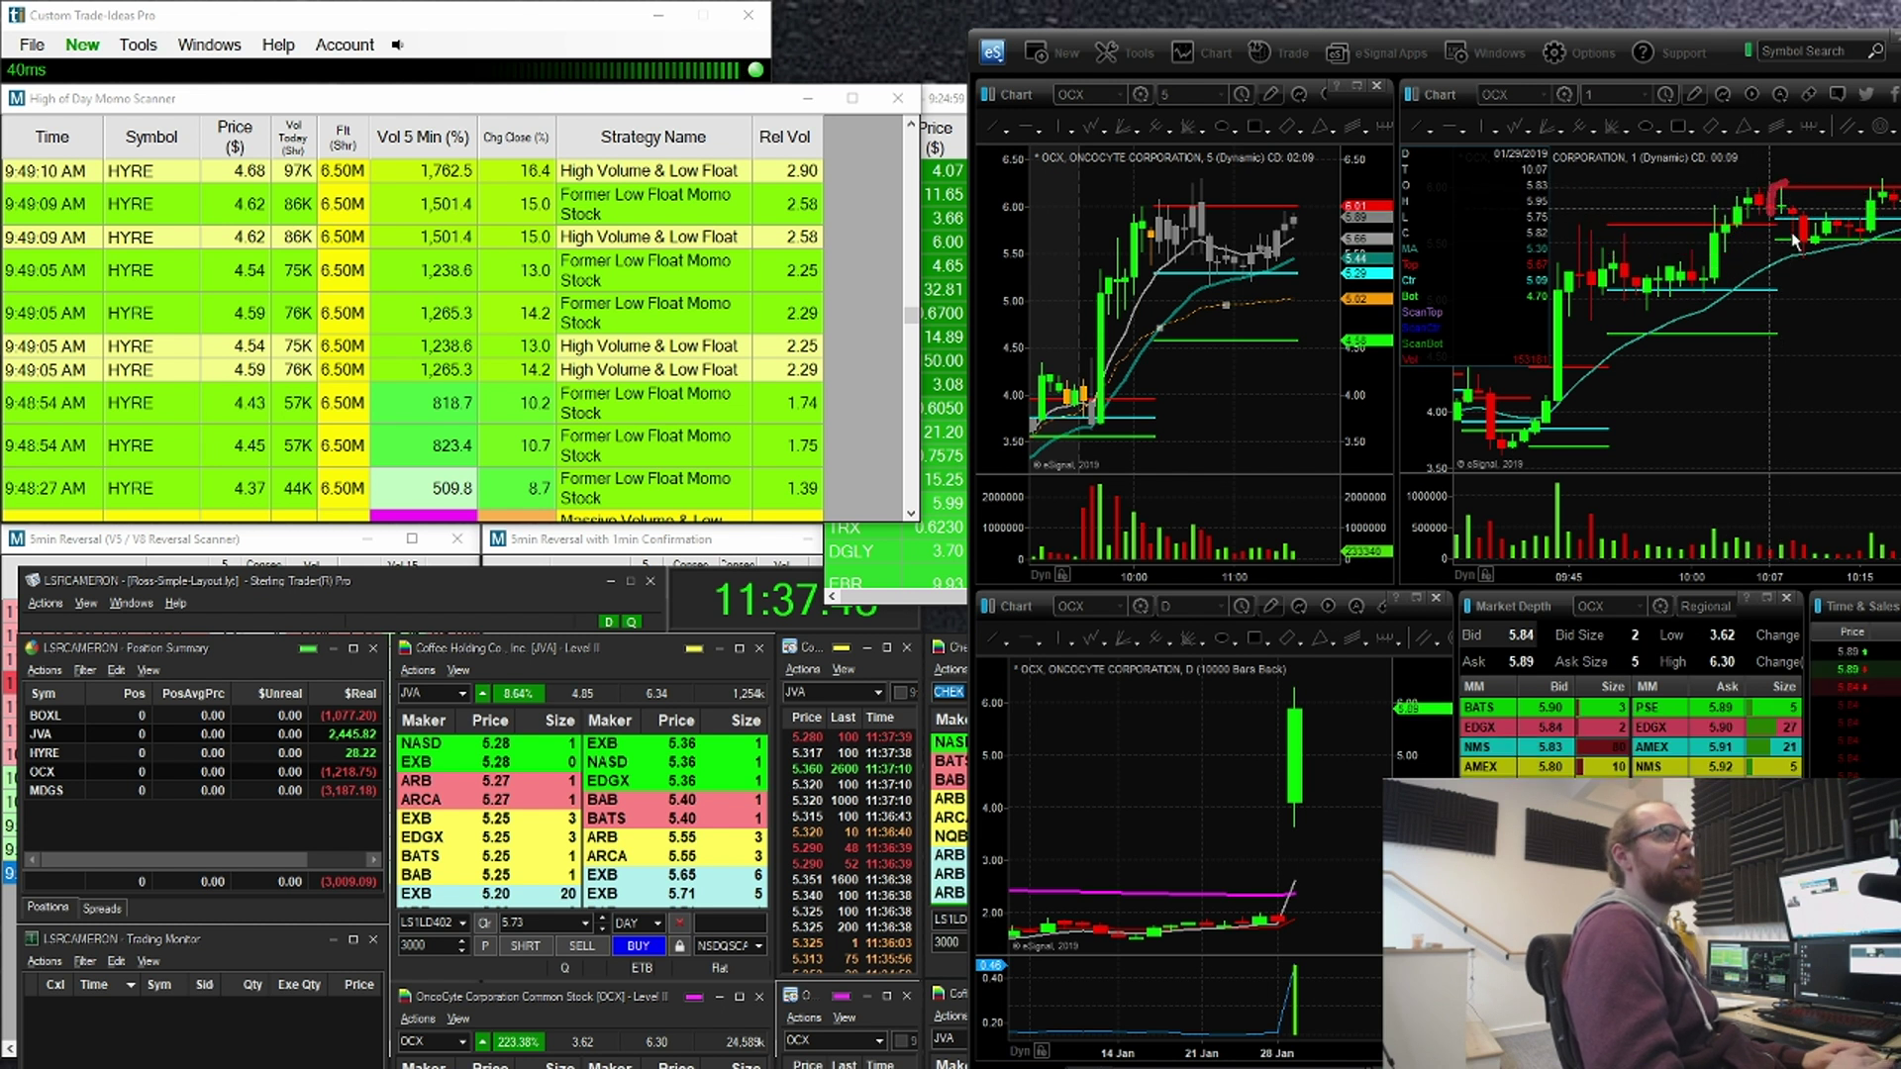
mouse_move(1779, 195)
mouse_down()
mouse_move(1827, 252)
mouse_move(1777, 198)
mouse_up()
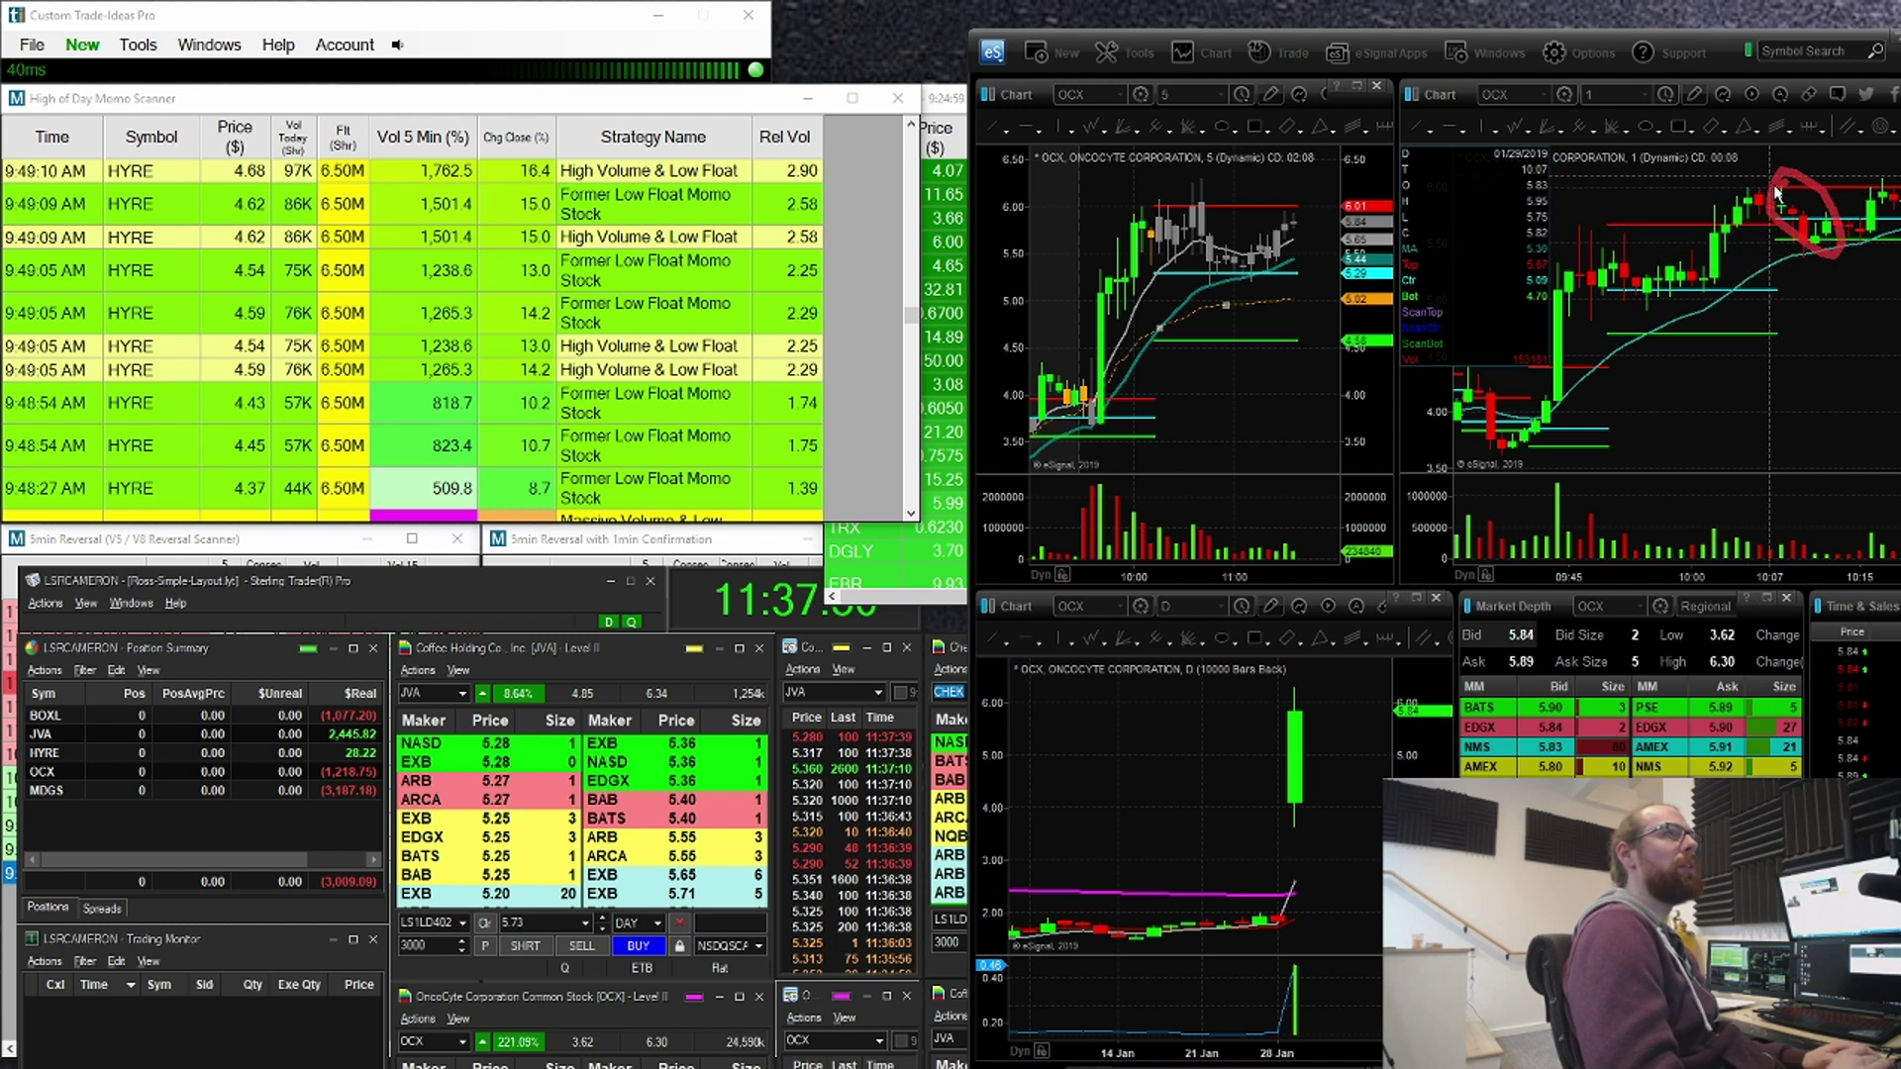
Step: Load MDGS into the charts and bring its morning spike into view on the 5-minute and 1-minute charts
text(MDGS)
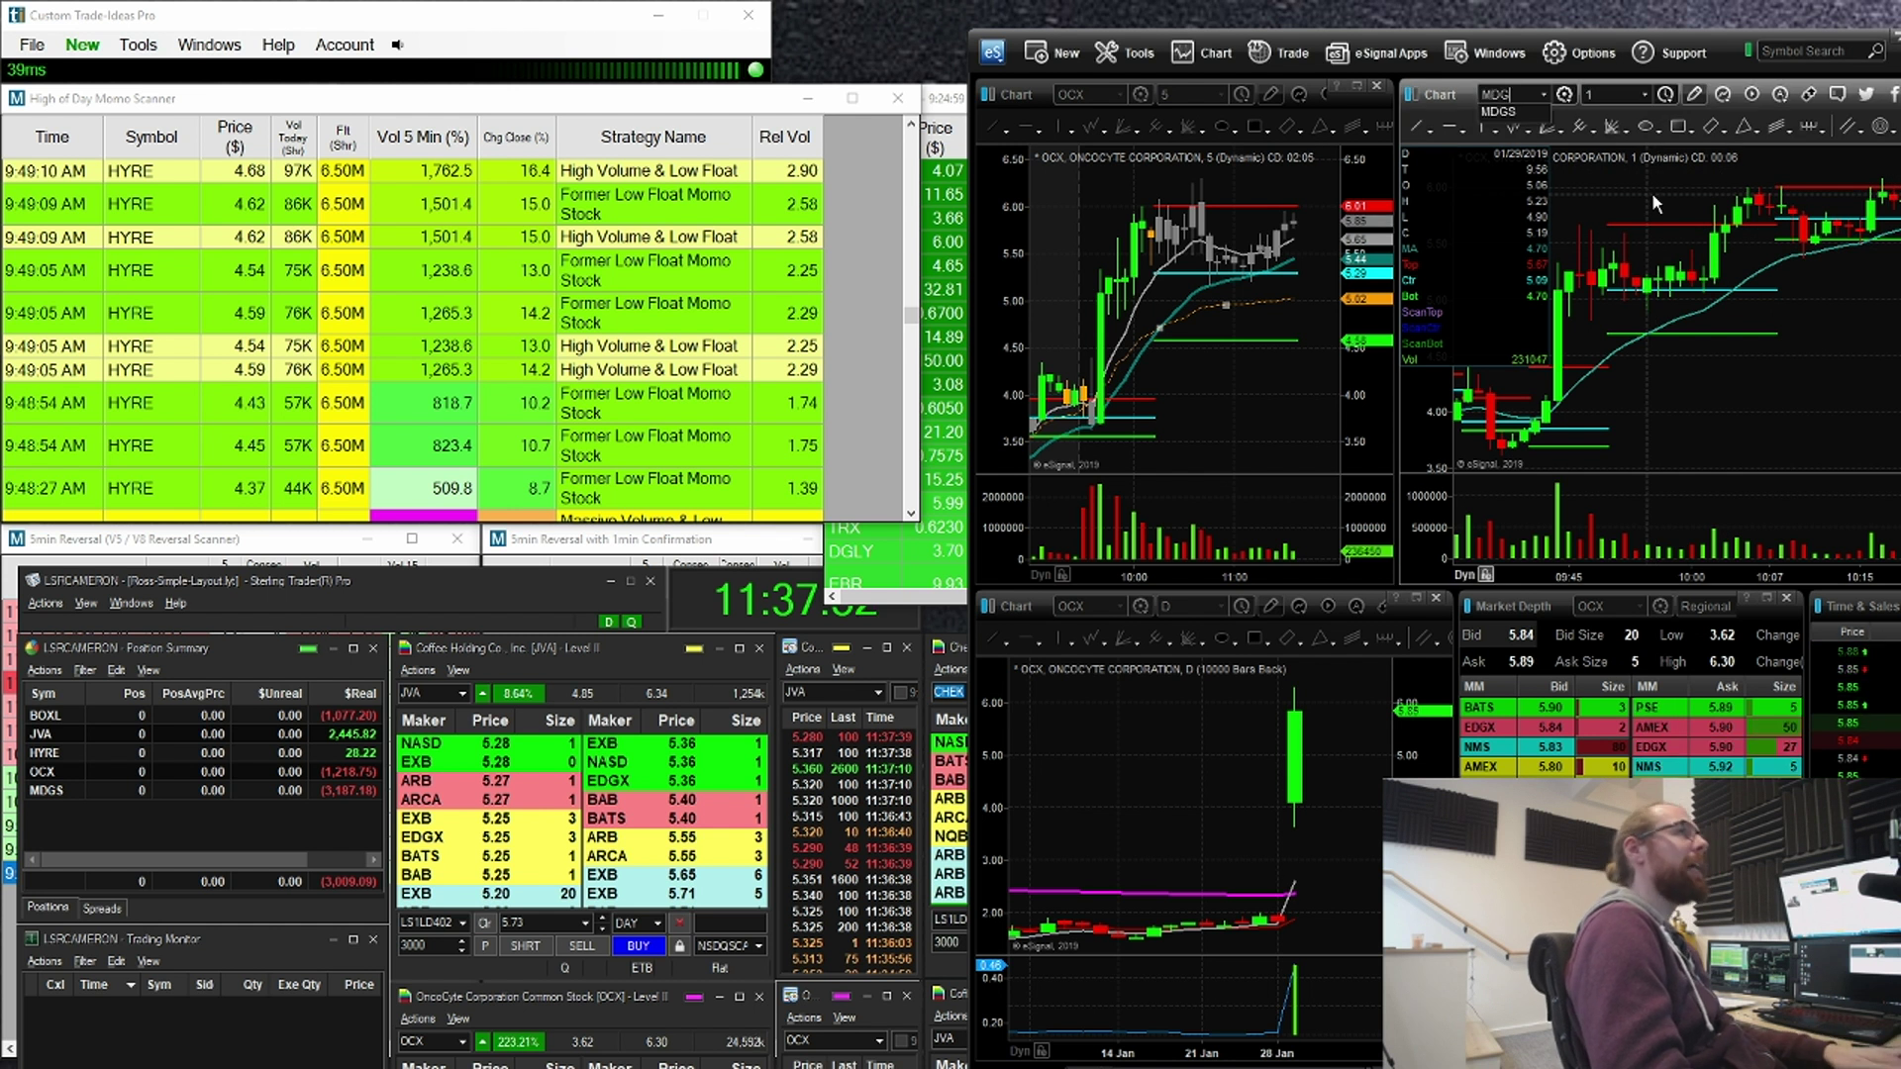
key(Return)
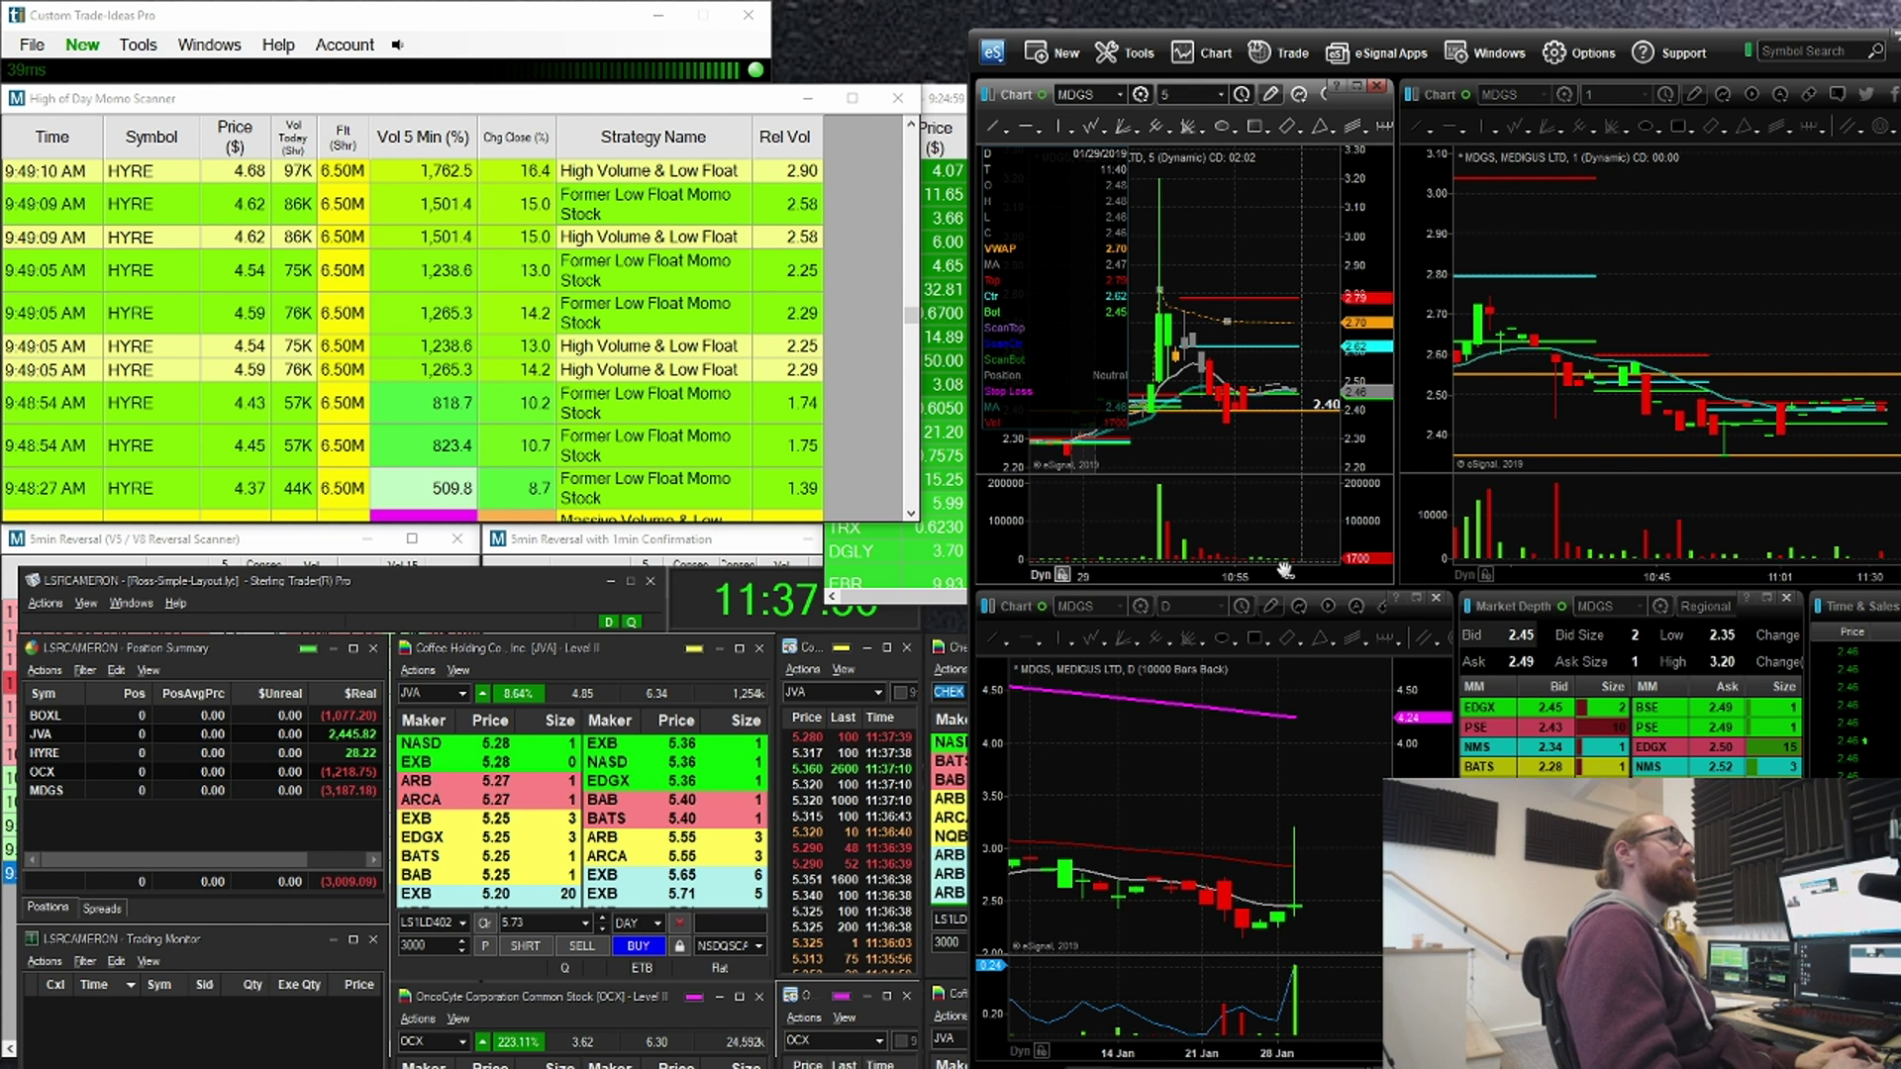
drag(1230, 407, 1376, 409)
scroll(1376, 410, up, 4)
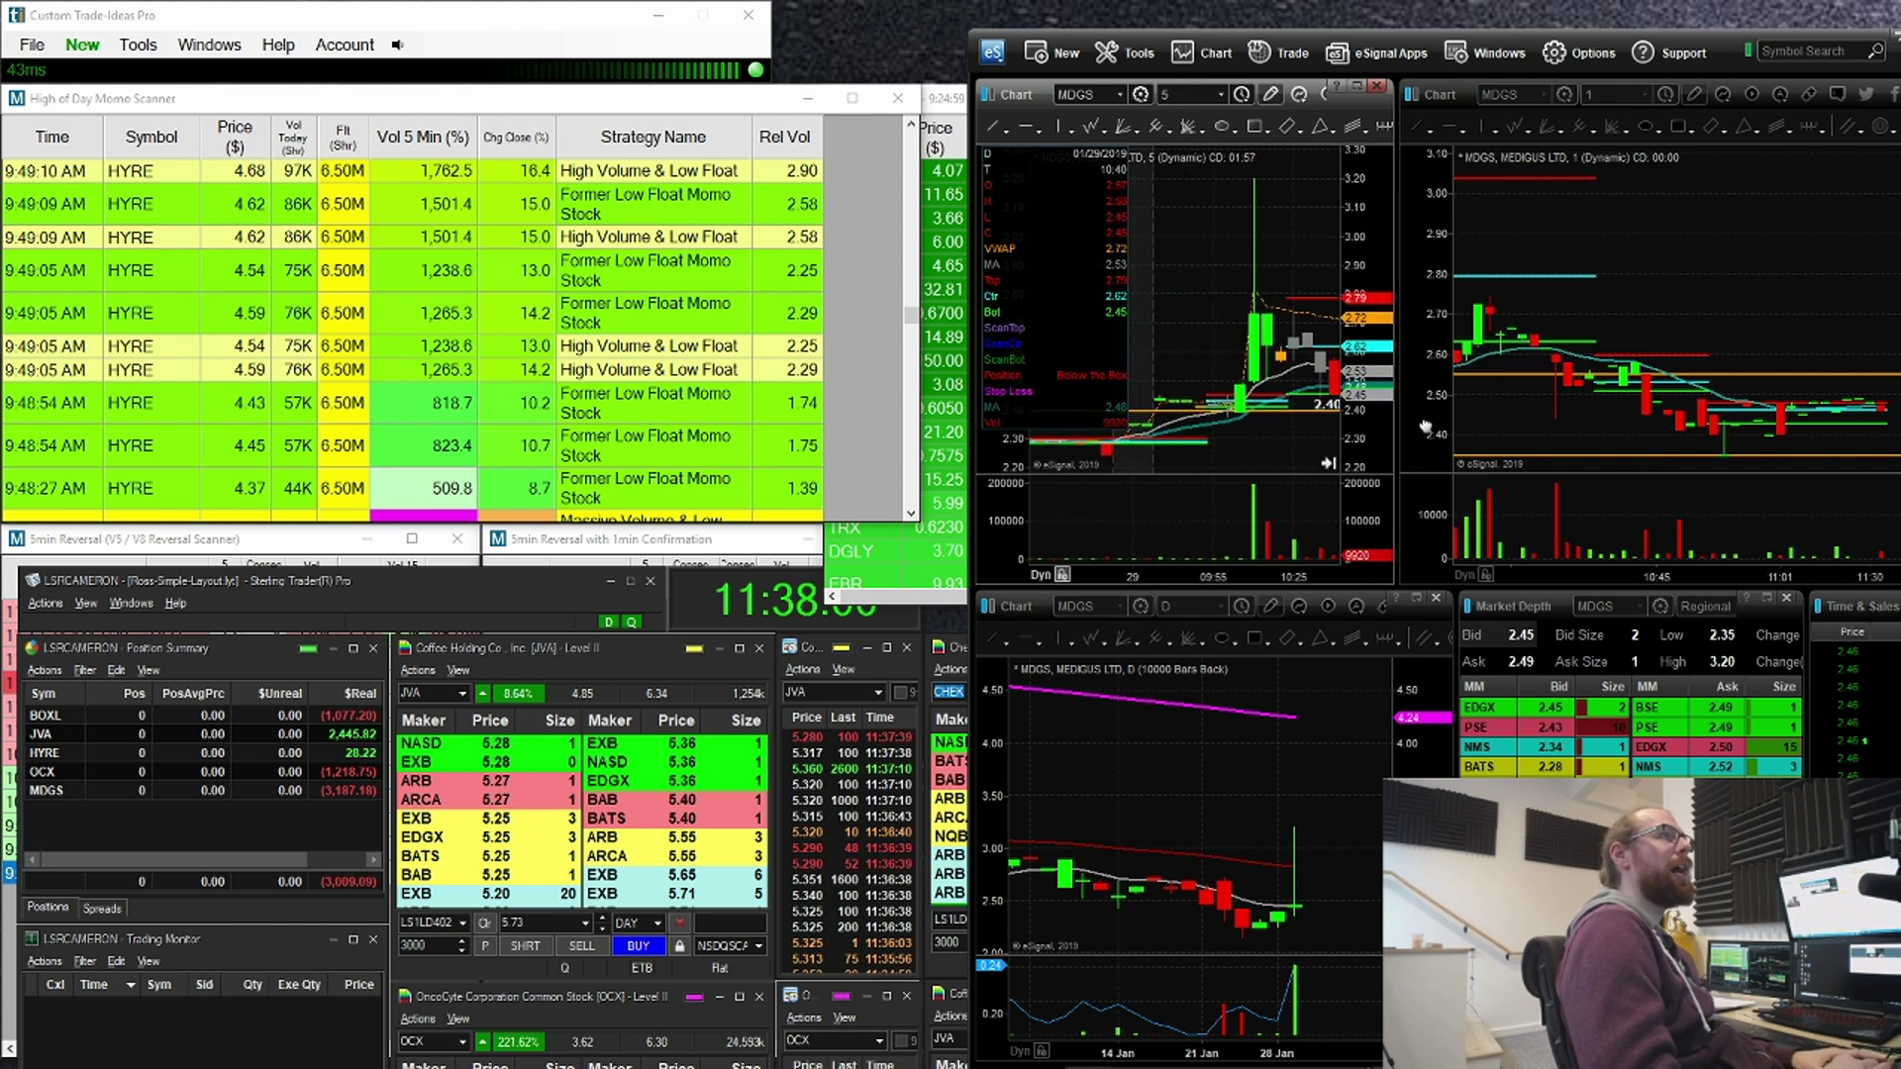
scroll(1641, 429, up, 5)
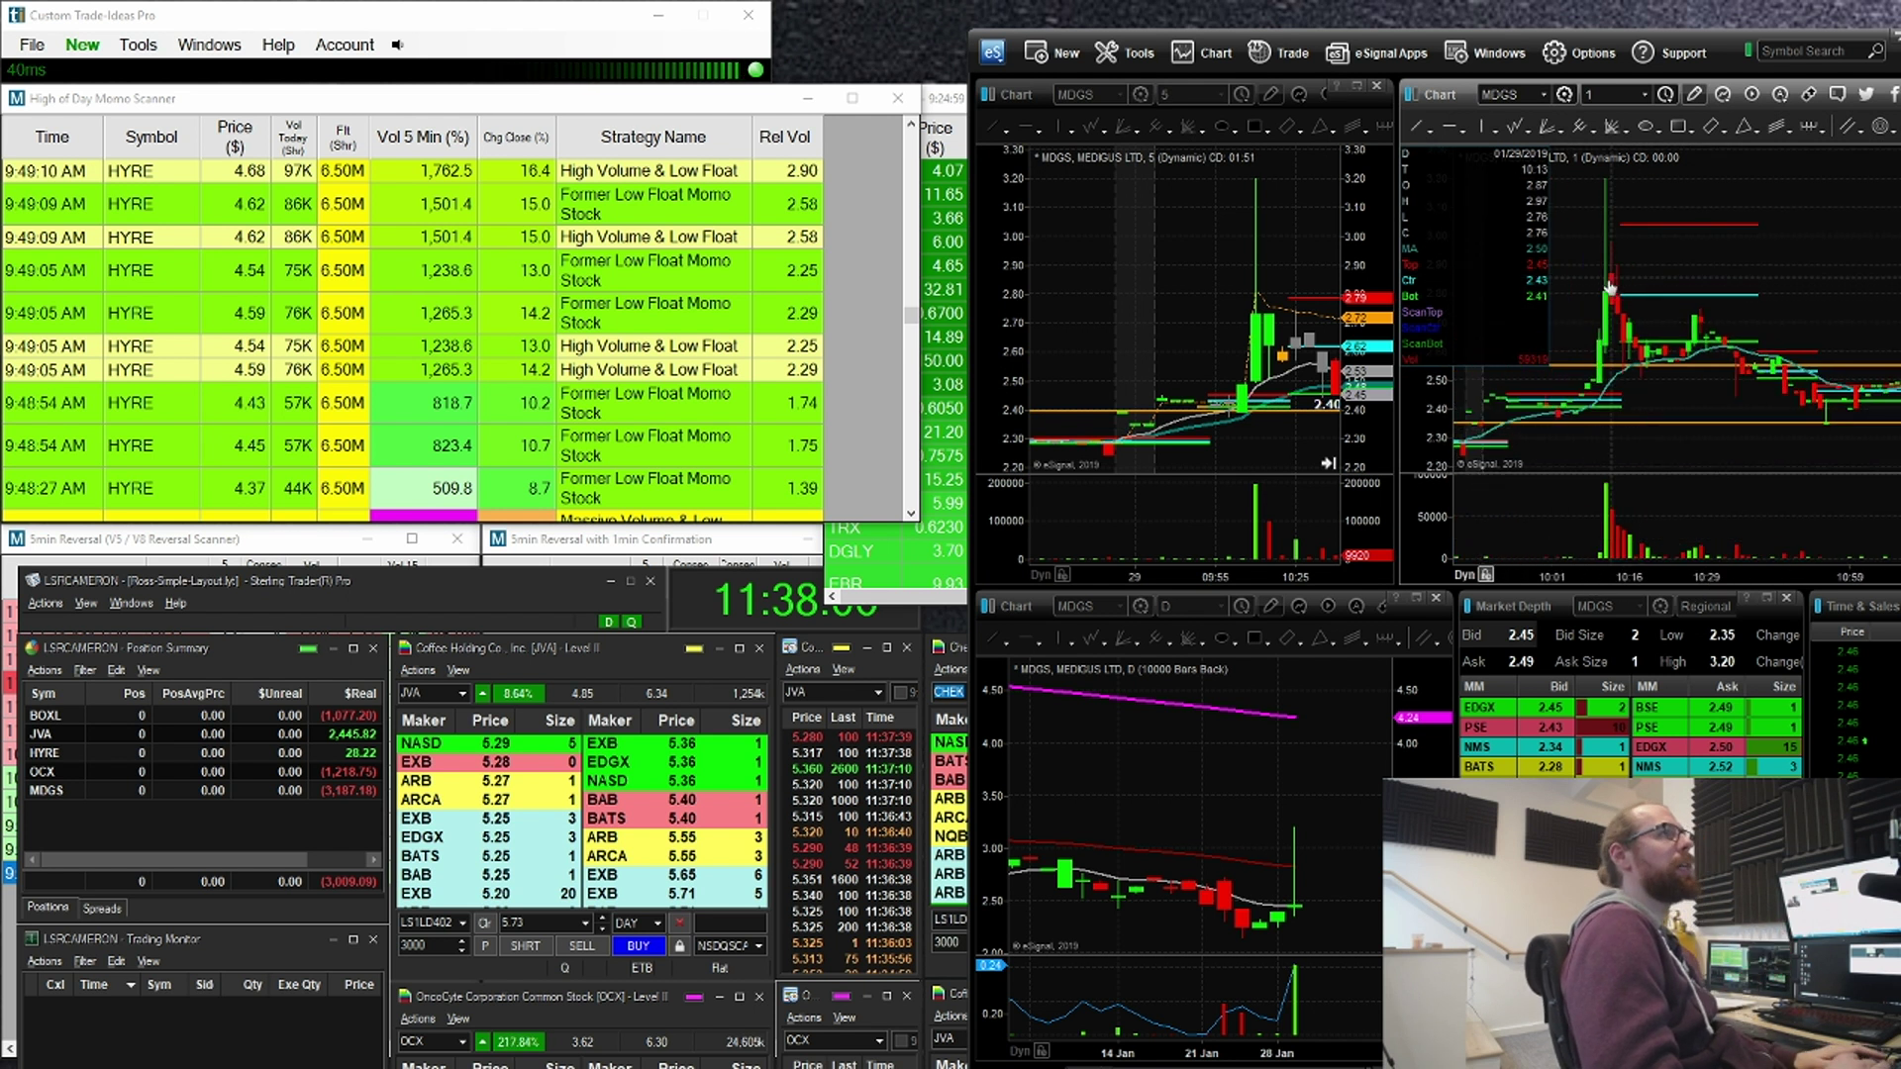
Step: Enlarge the MDGS spike on the 1-minute chart and temporarily mark its highs and the dip after 10:30
drag(1596, 289, 1818, 384)
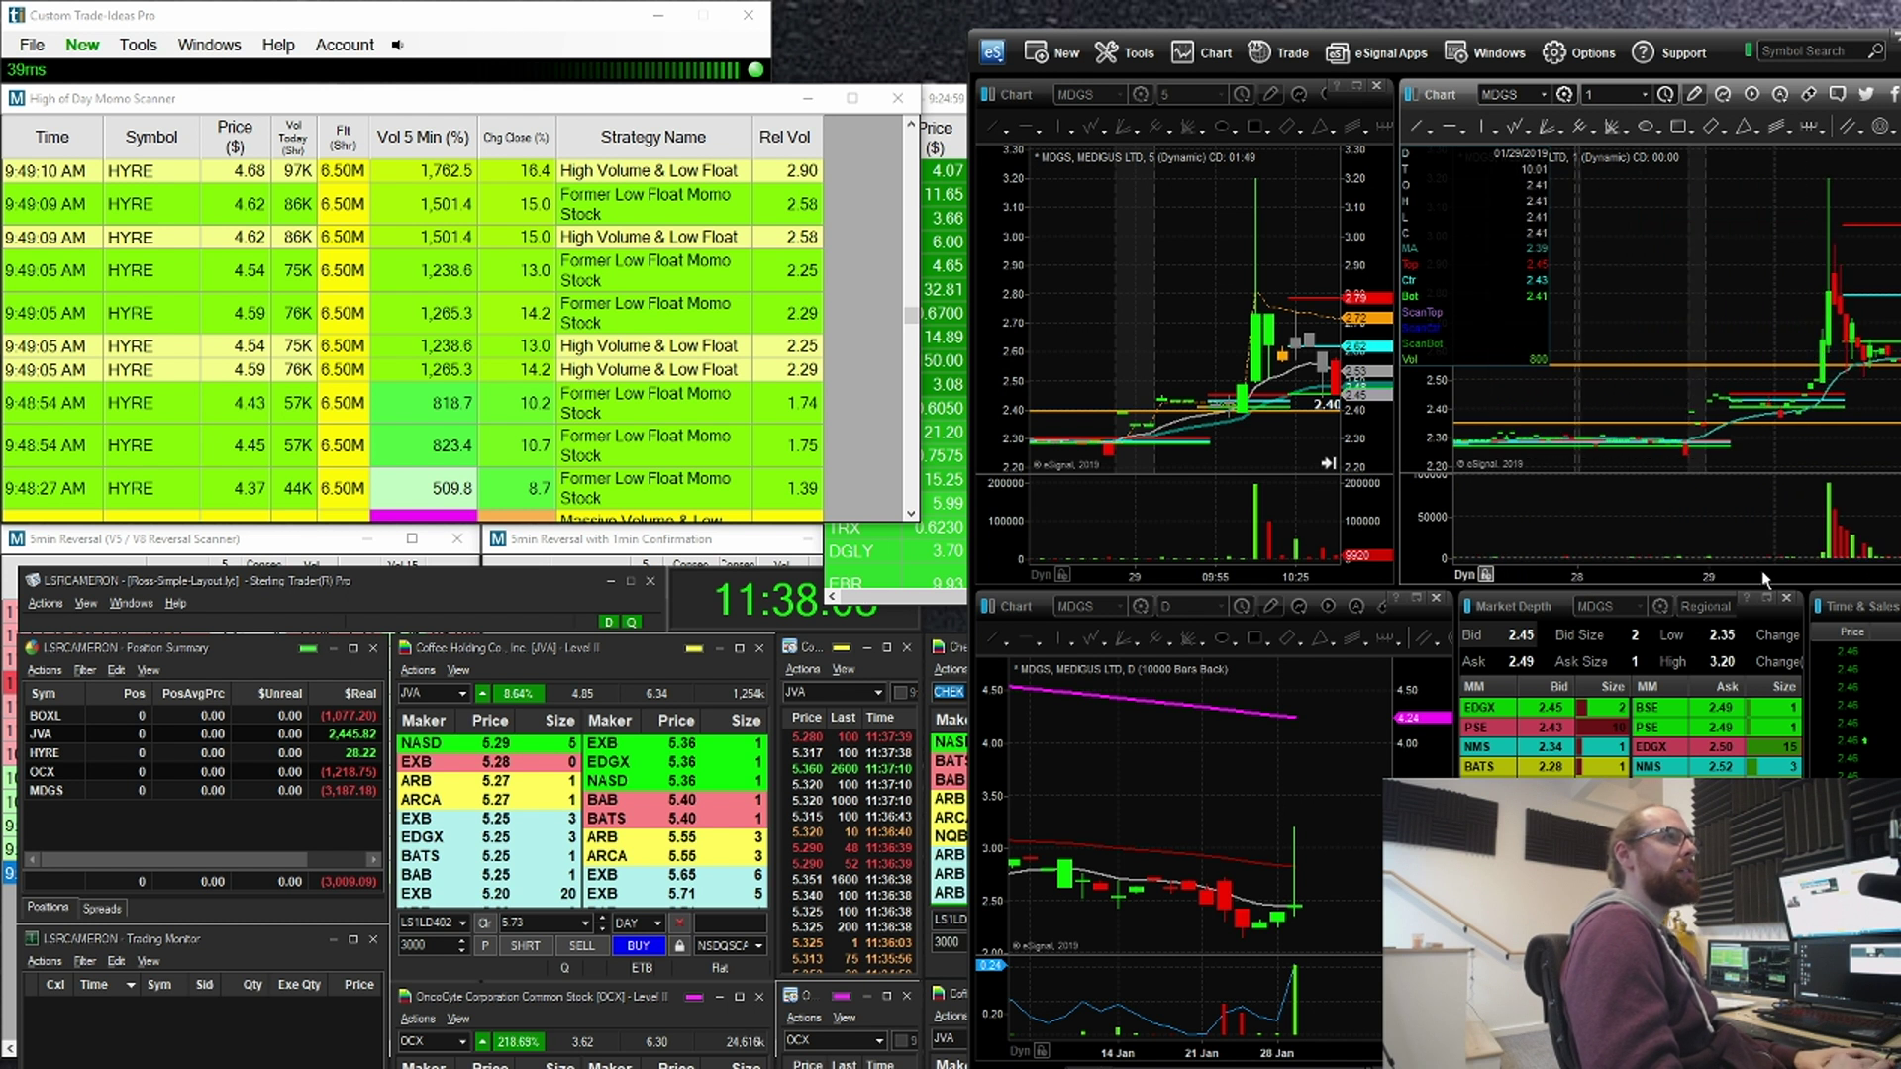
drag(1762, 577, 1509, 536)
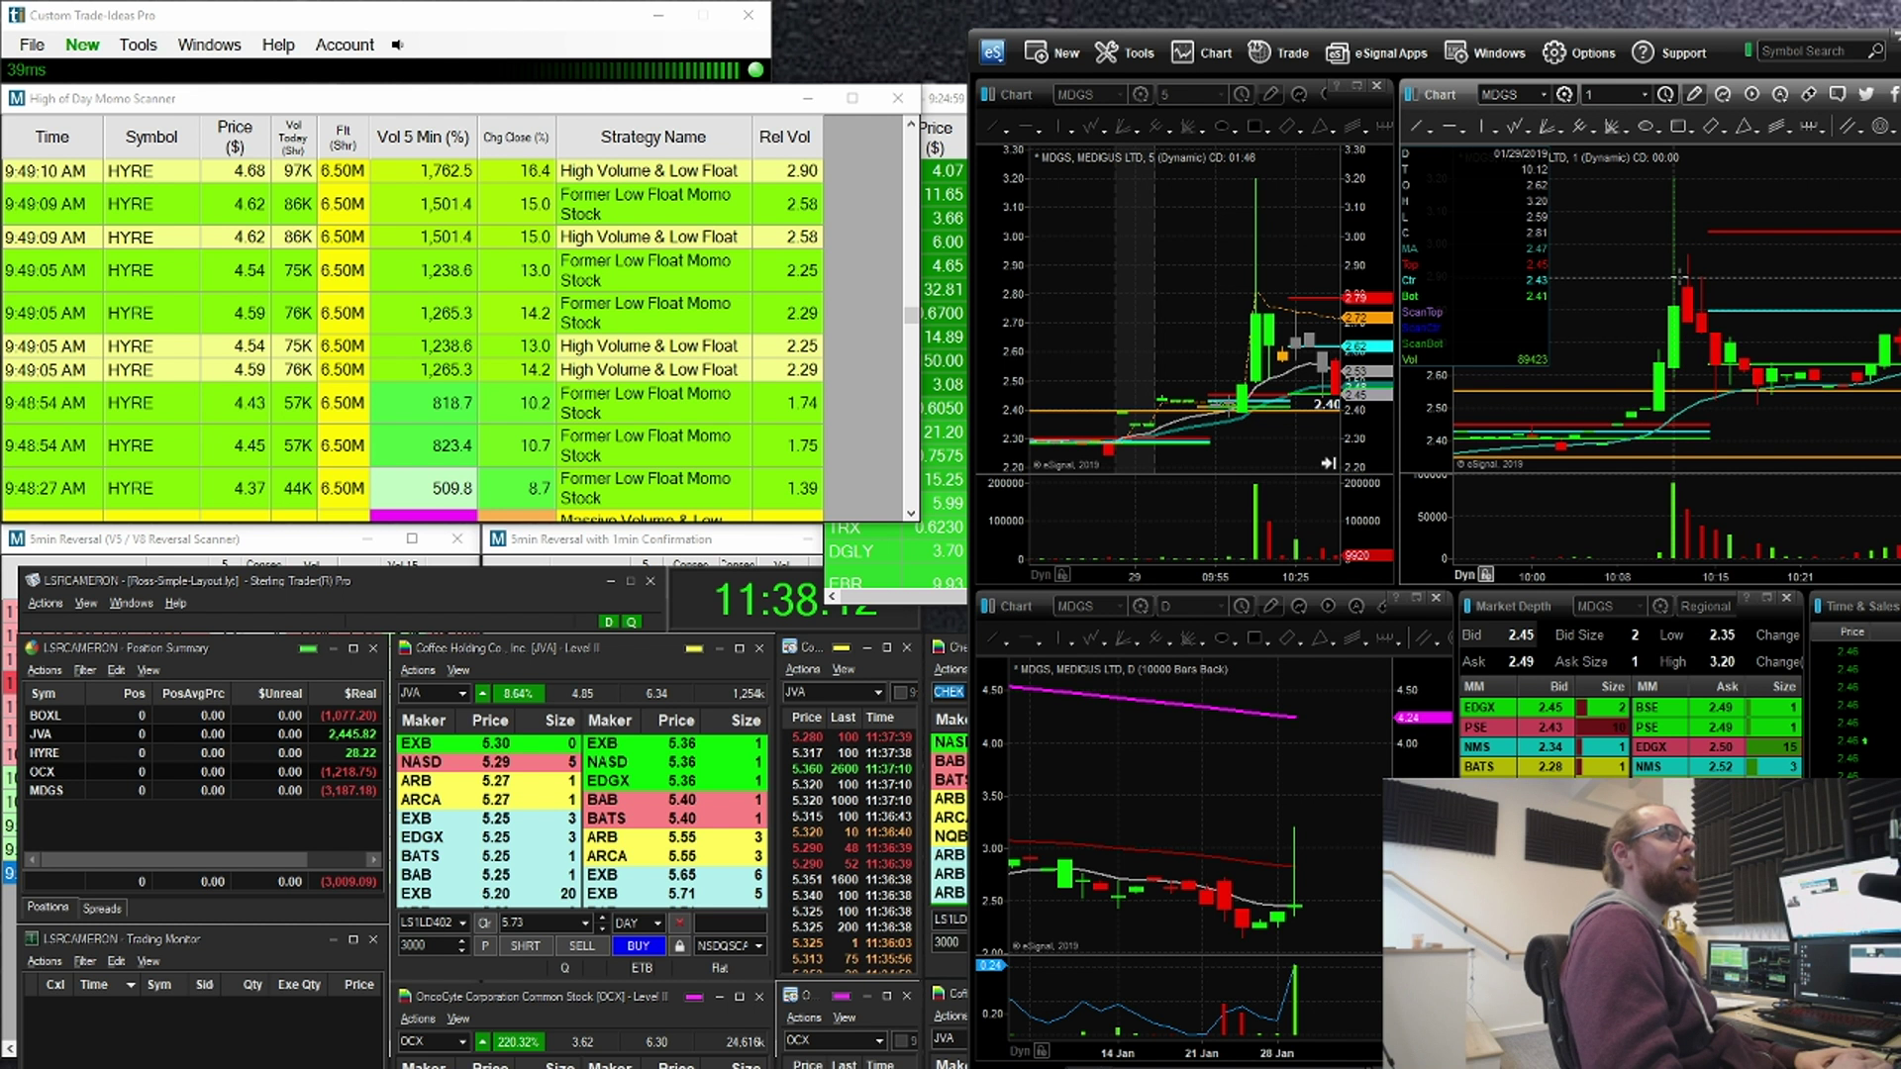
mouse_move(1644, 173)
mouse_down()
mouse_move(1696, 170)
mouse_move(1699, 266)
mouse_up()
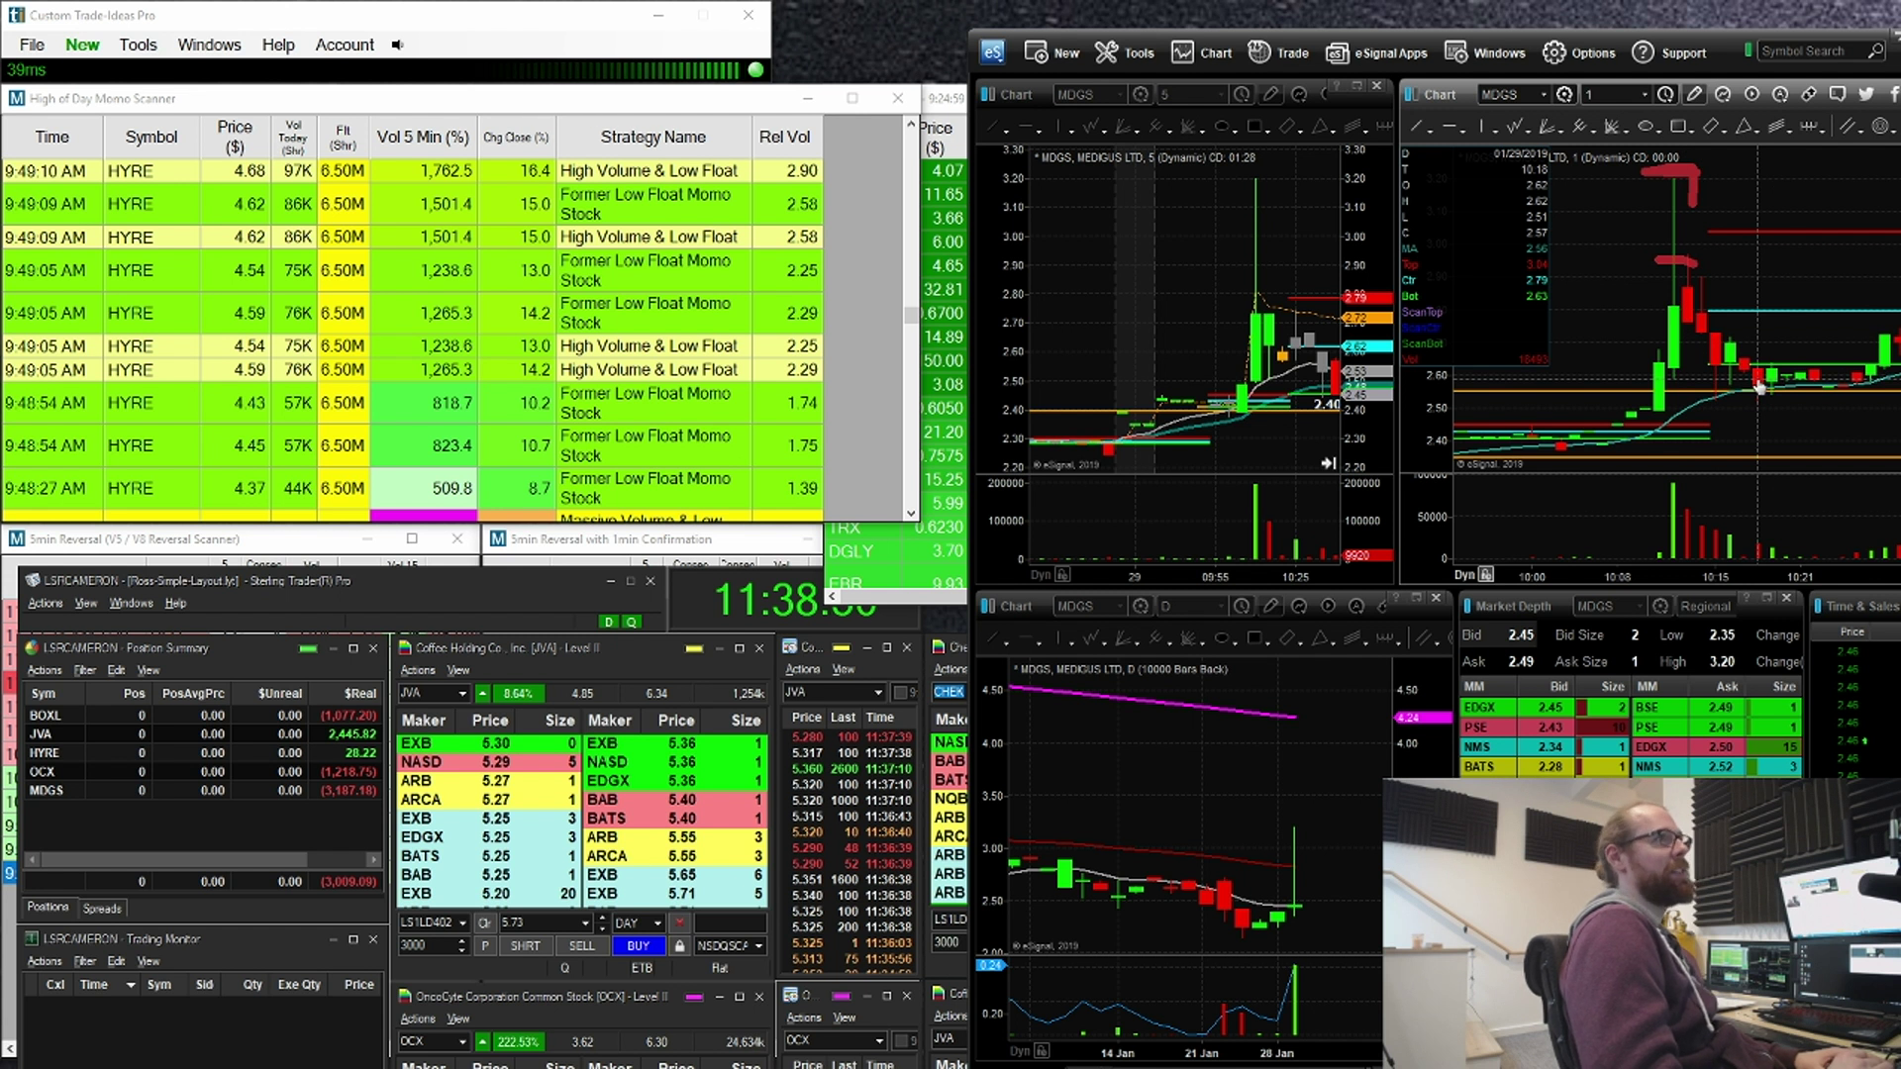
drag(1782, 401, 1672, 408)
drag(1609, 579, 1688, 577)
mouse_move(1813, 399)
mouse_down()
mouse_move(1781, 399)
mouse_move(1869, 381)
mouse_move(1857, 420)
mouse_up()
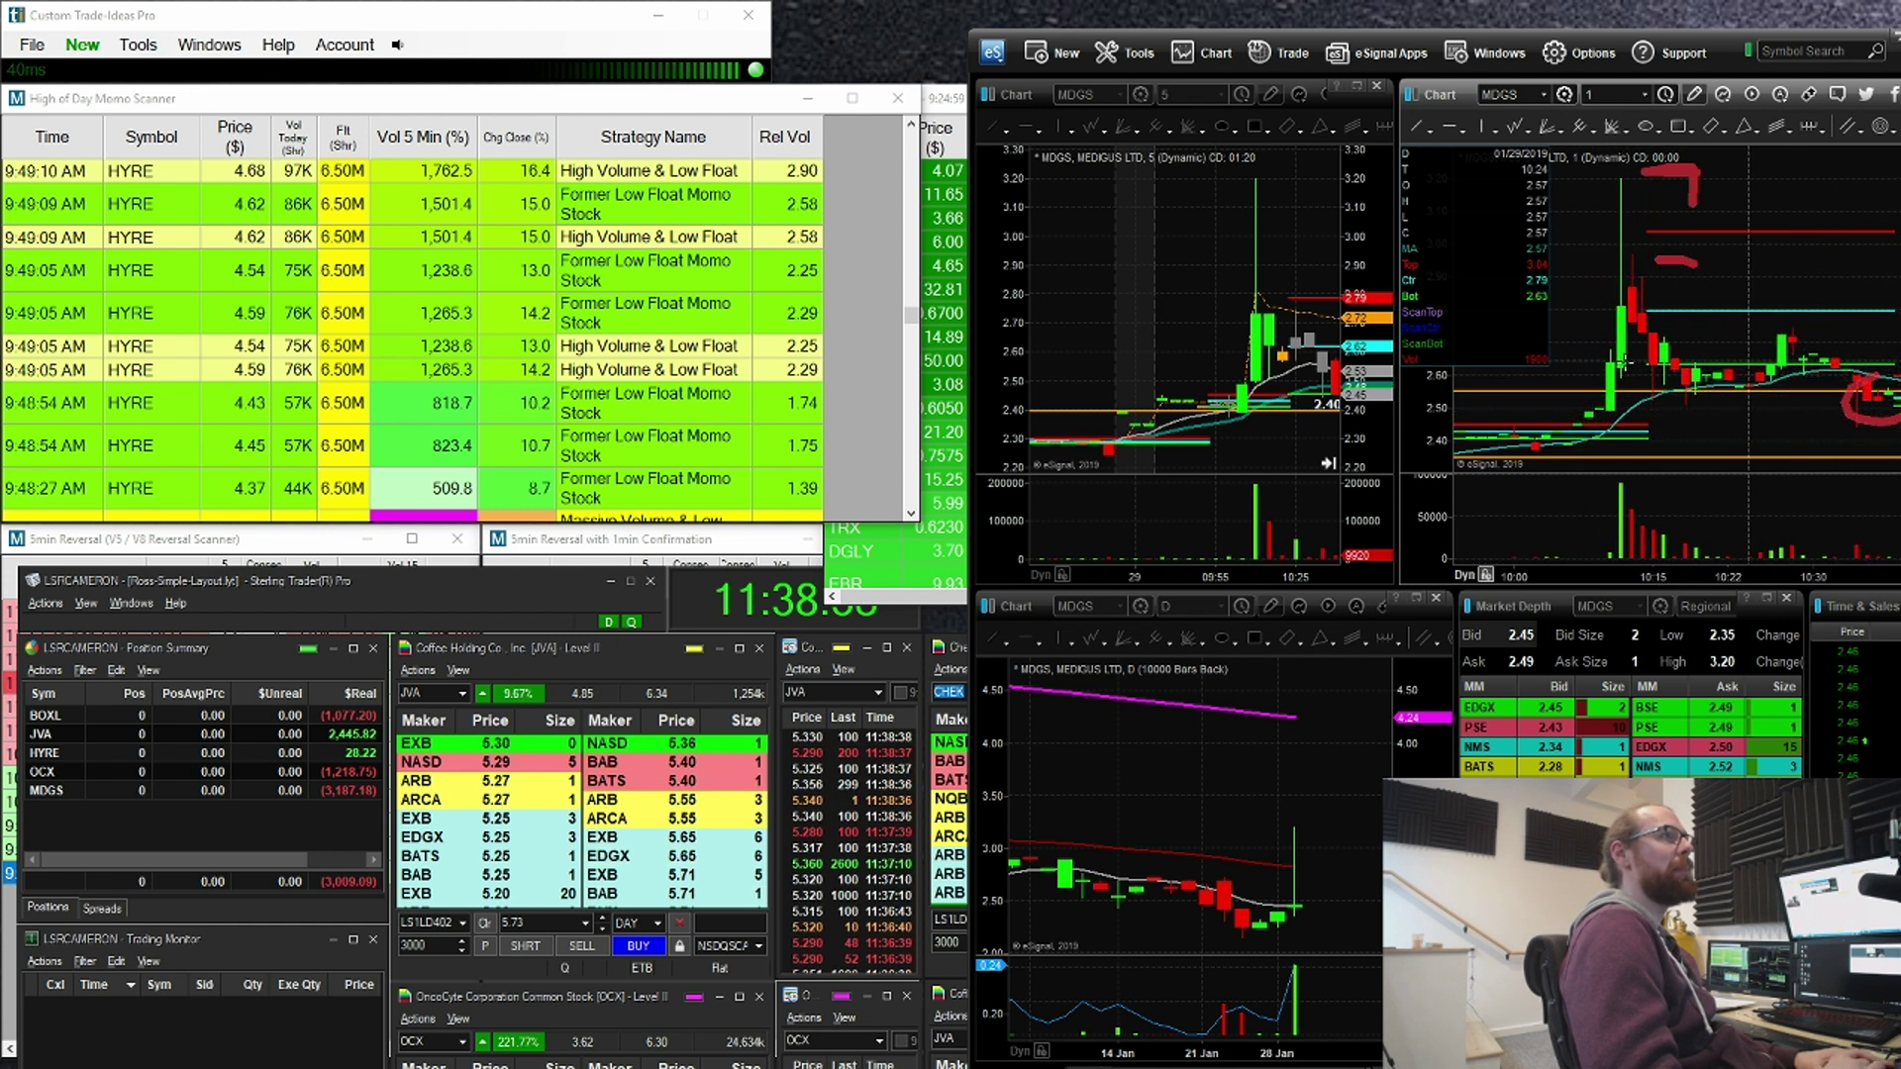
Step: Enlarge the MDGS spike on the 5-minute chart and temporarily sketch a pullback-and-recovery path and the support level beneath the candles
drag(1262, 581, 1171, 572)
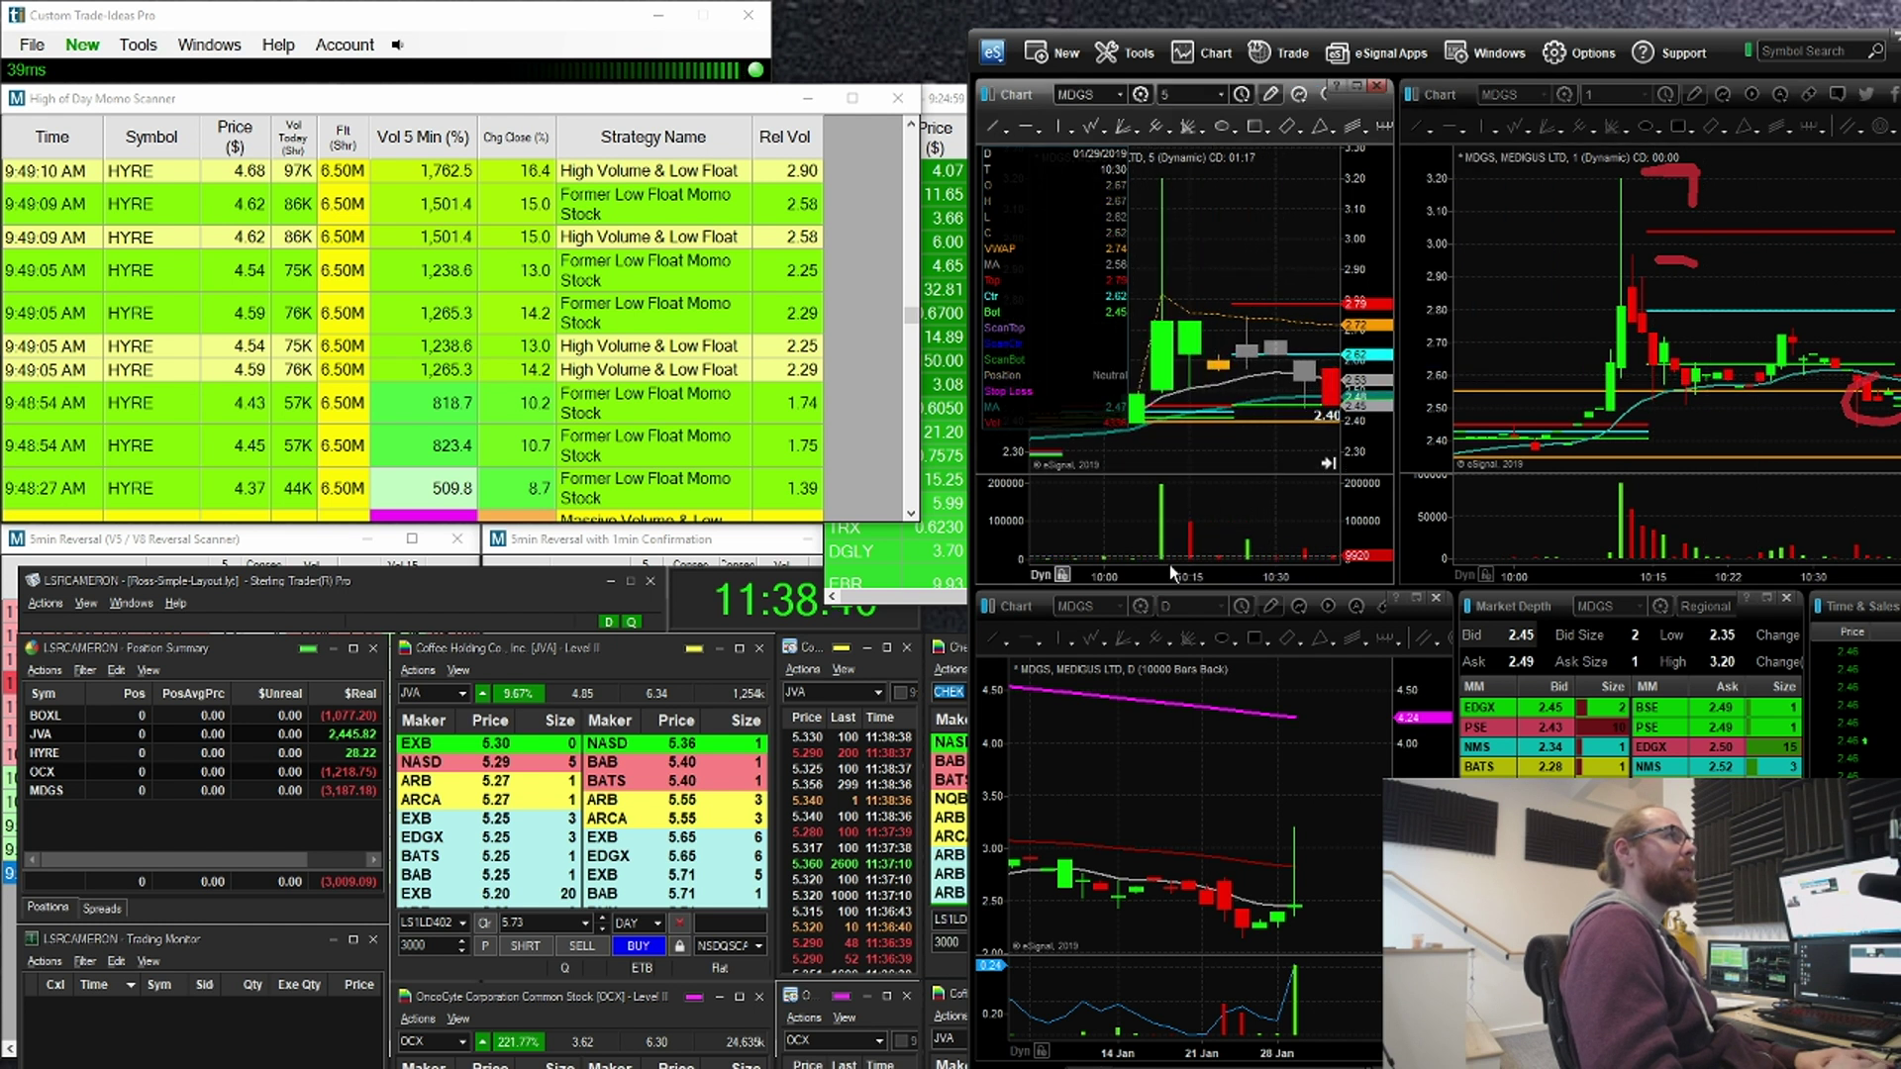
drag(1217, 346, 1298, 351)
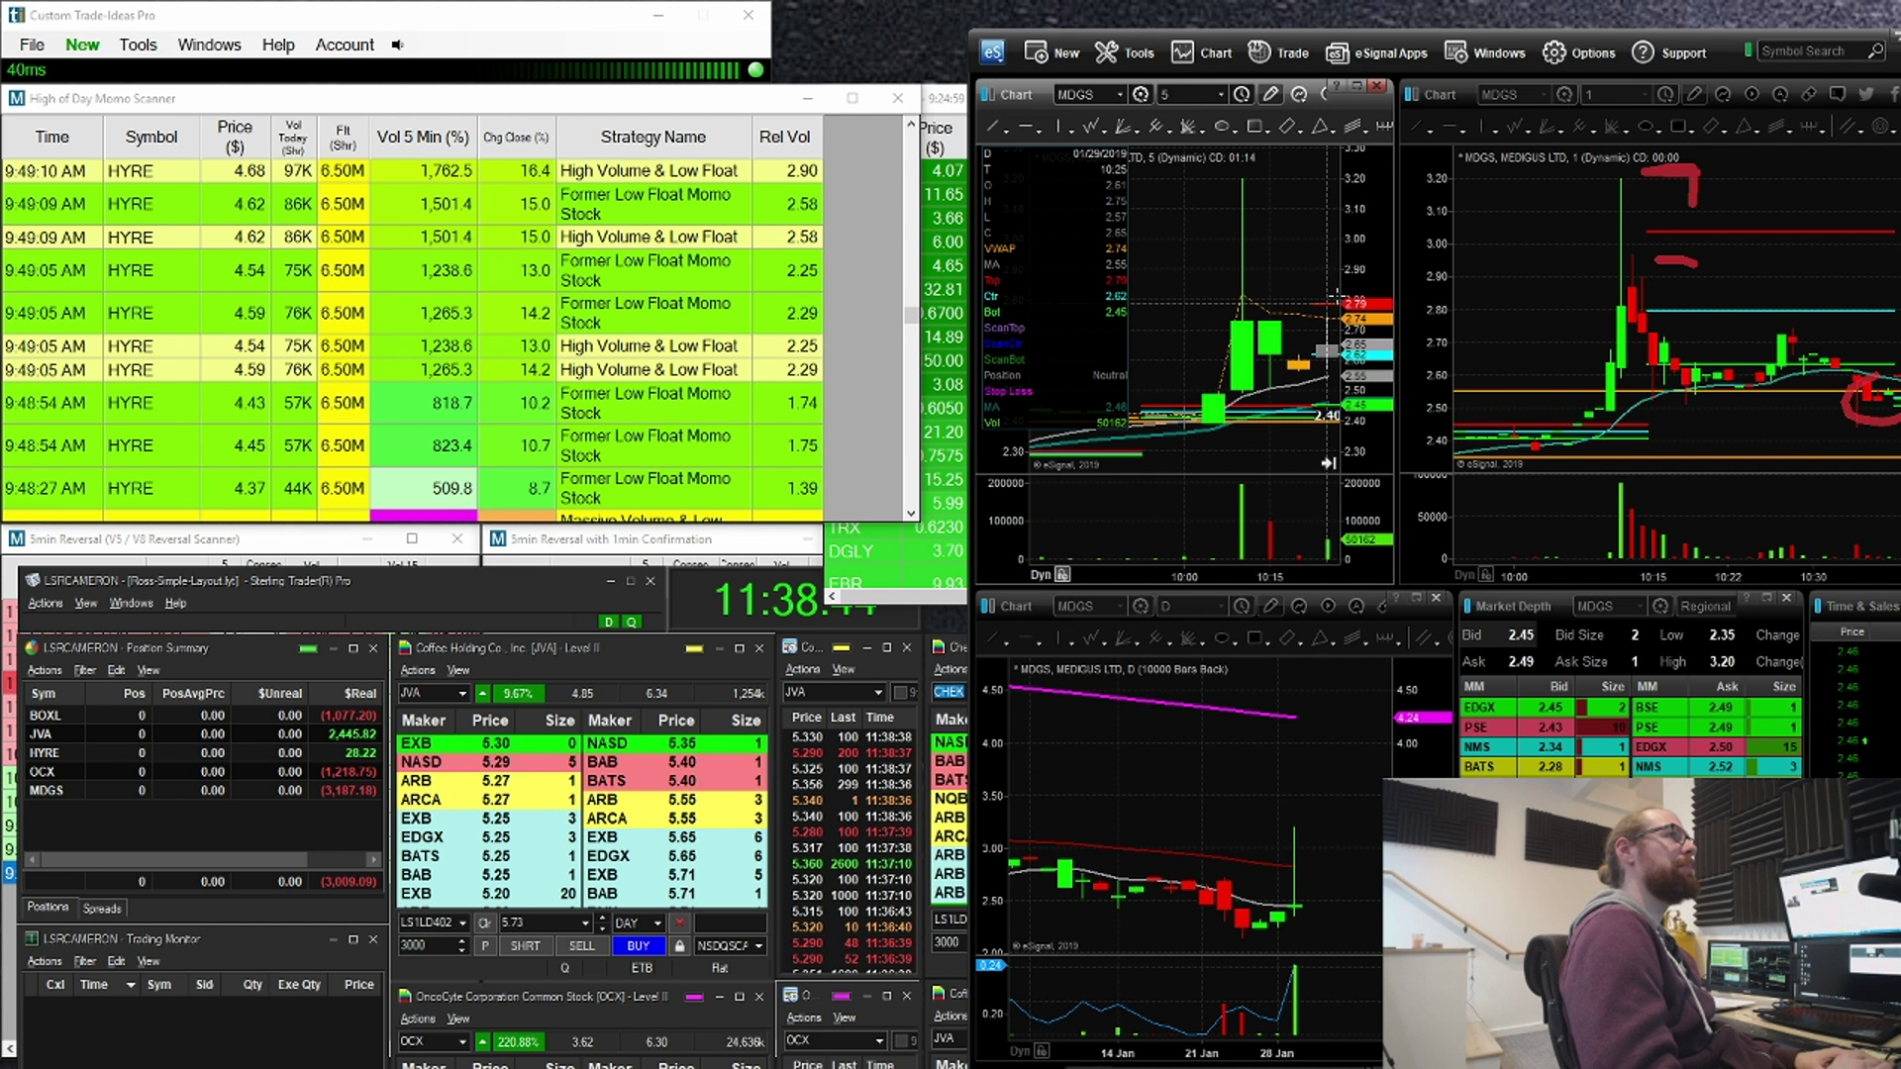
mouse_move(1328, 327)
mouse_down()
mouse_move(1213, 335)
mouse_move(1277, 335)
mouse_up()
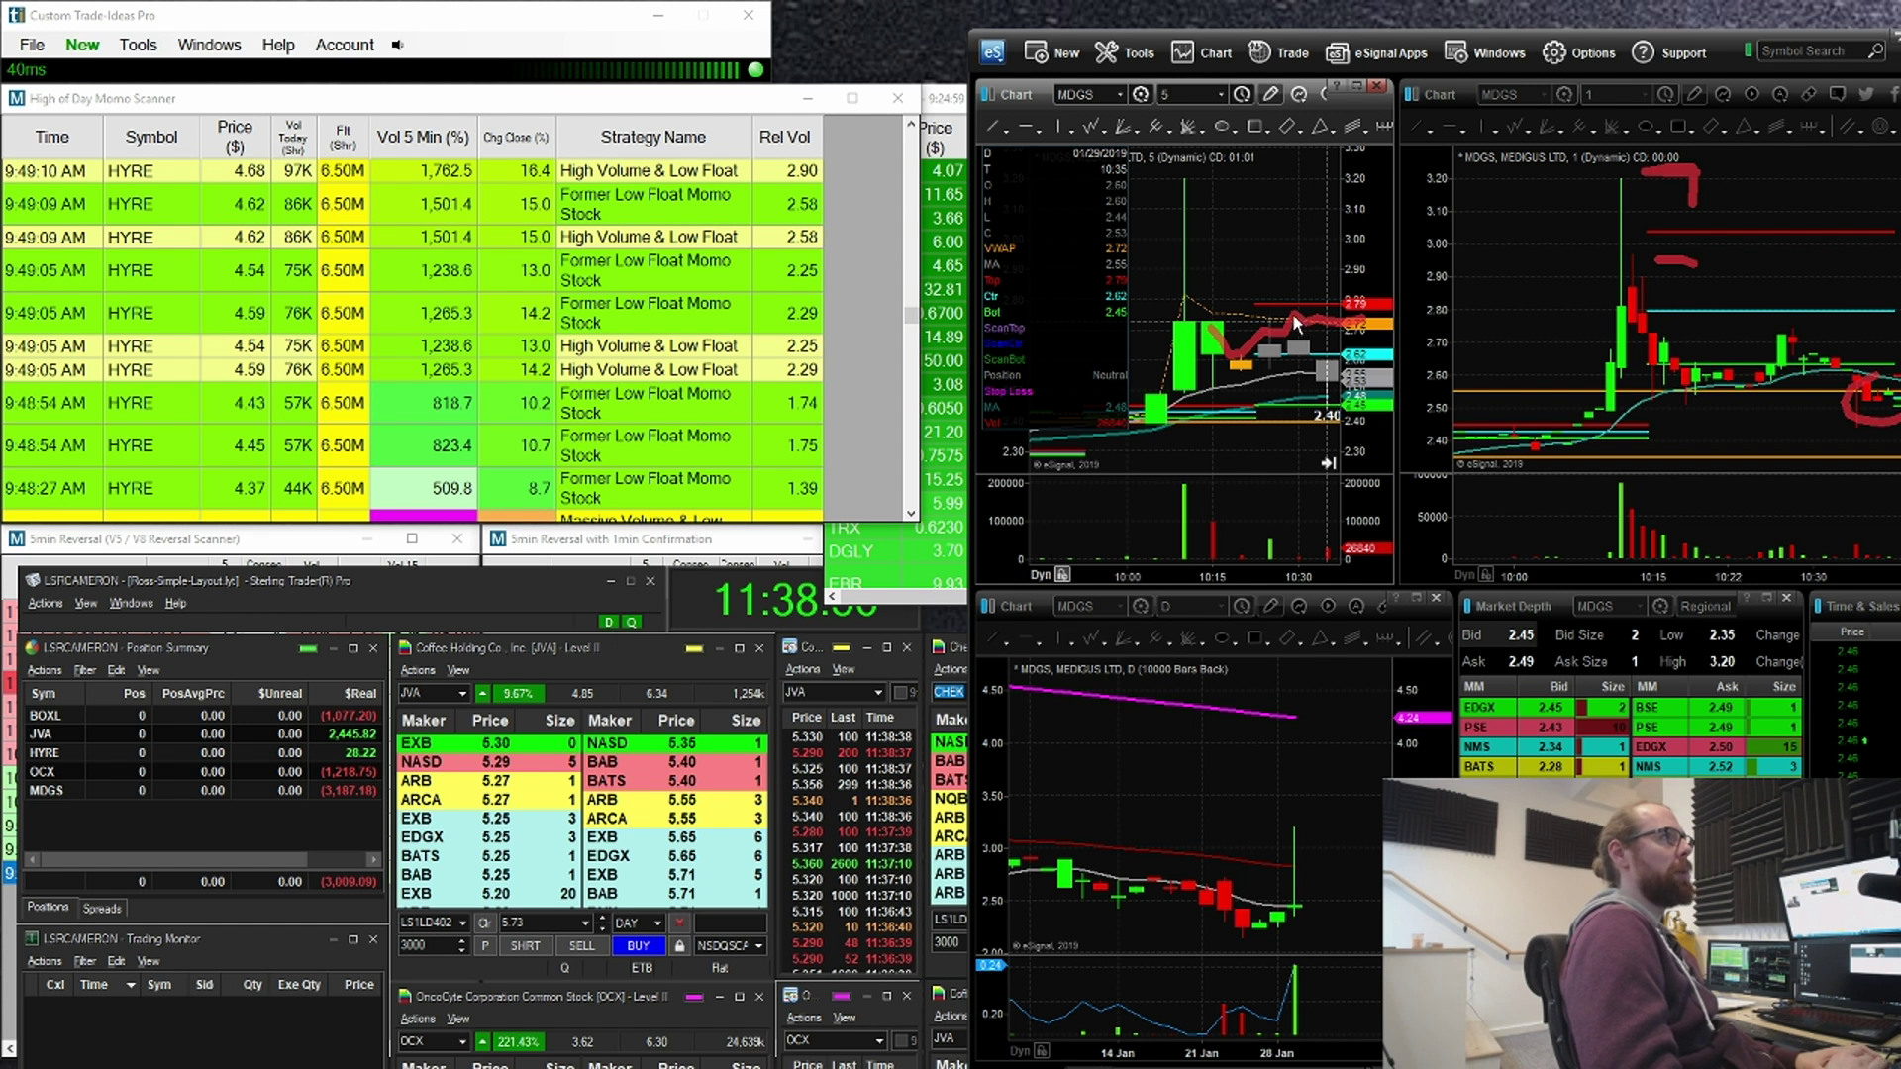
key(e)
drag(1185, 386, 1260, 386)
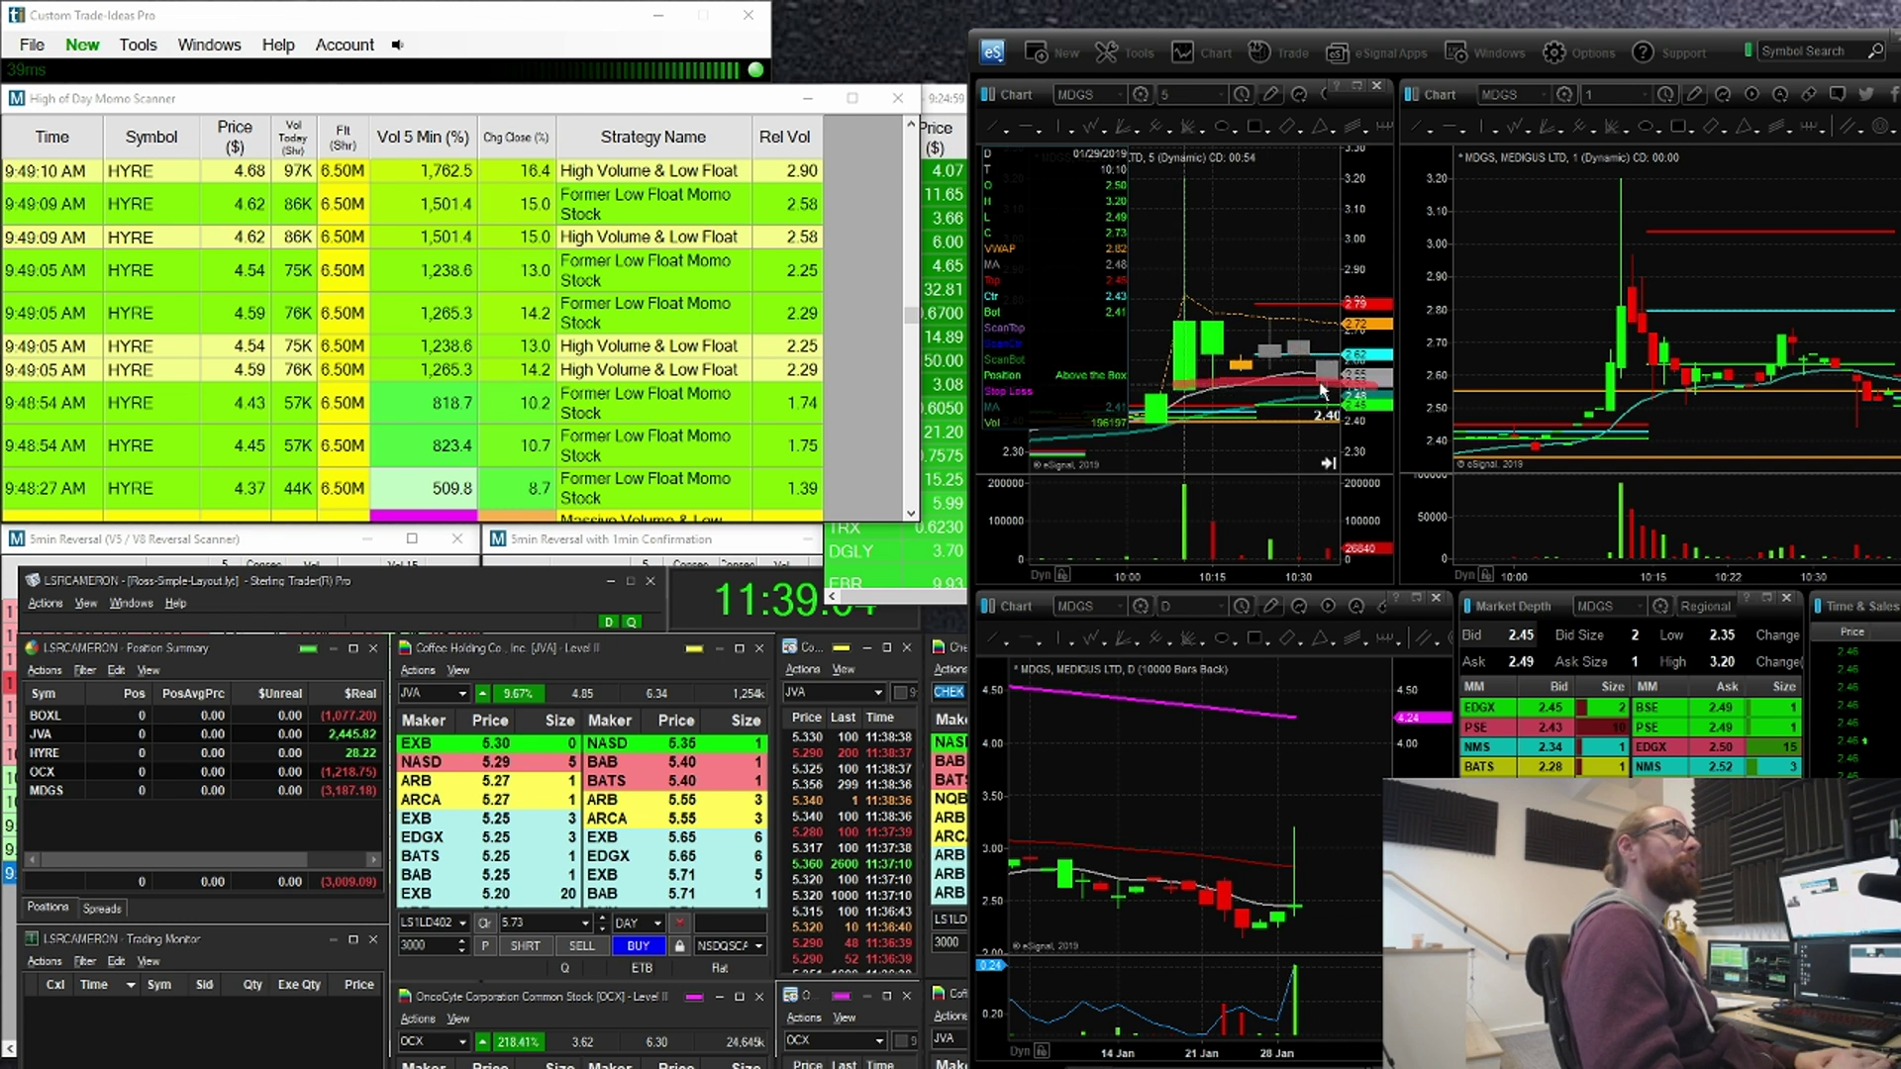
drag(1287, 403, 1268, 406)
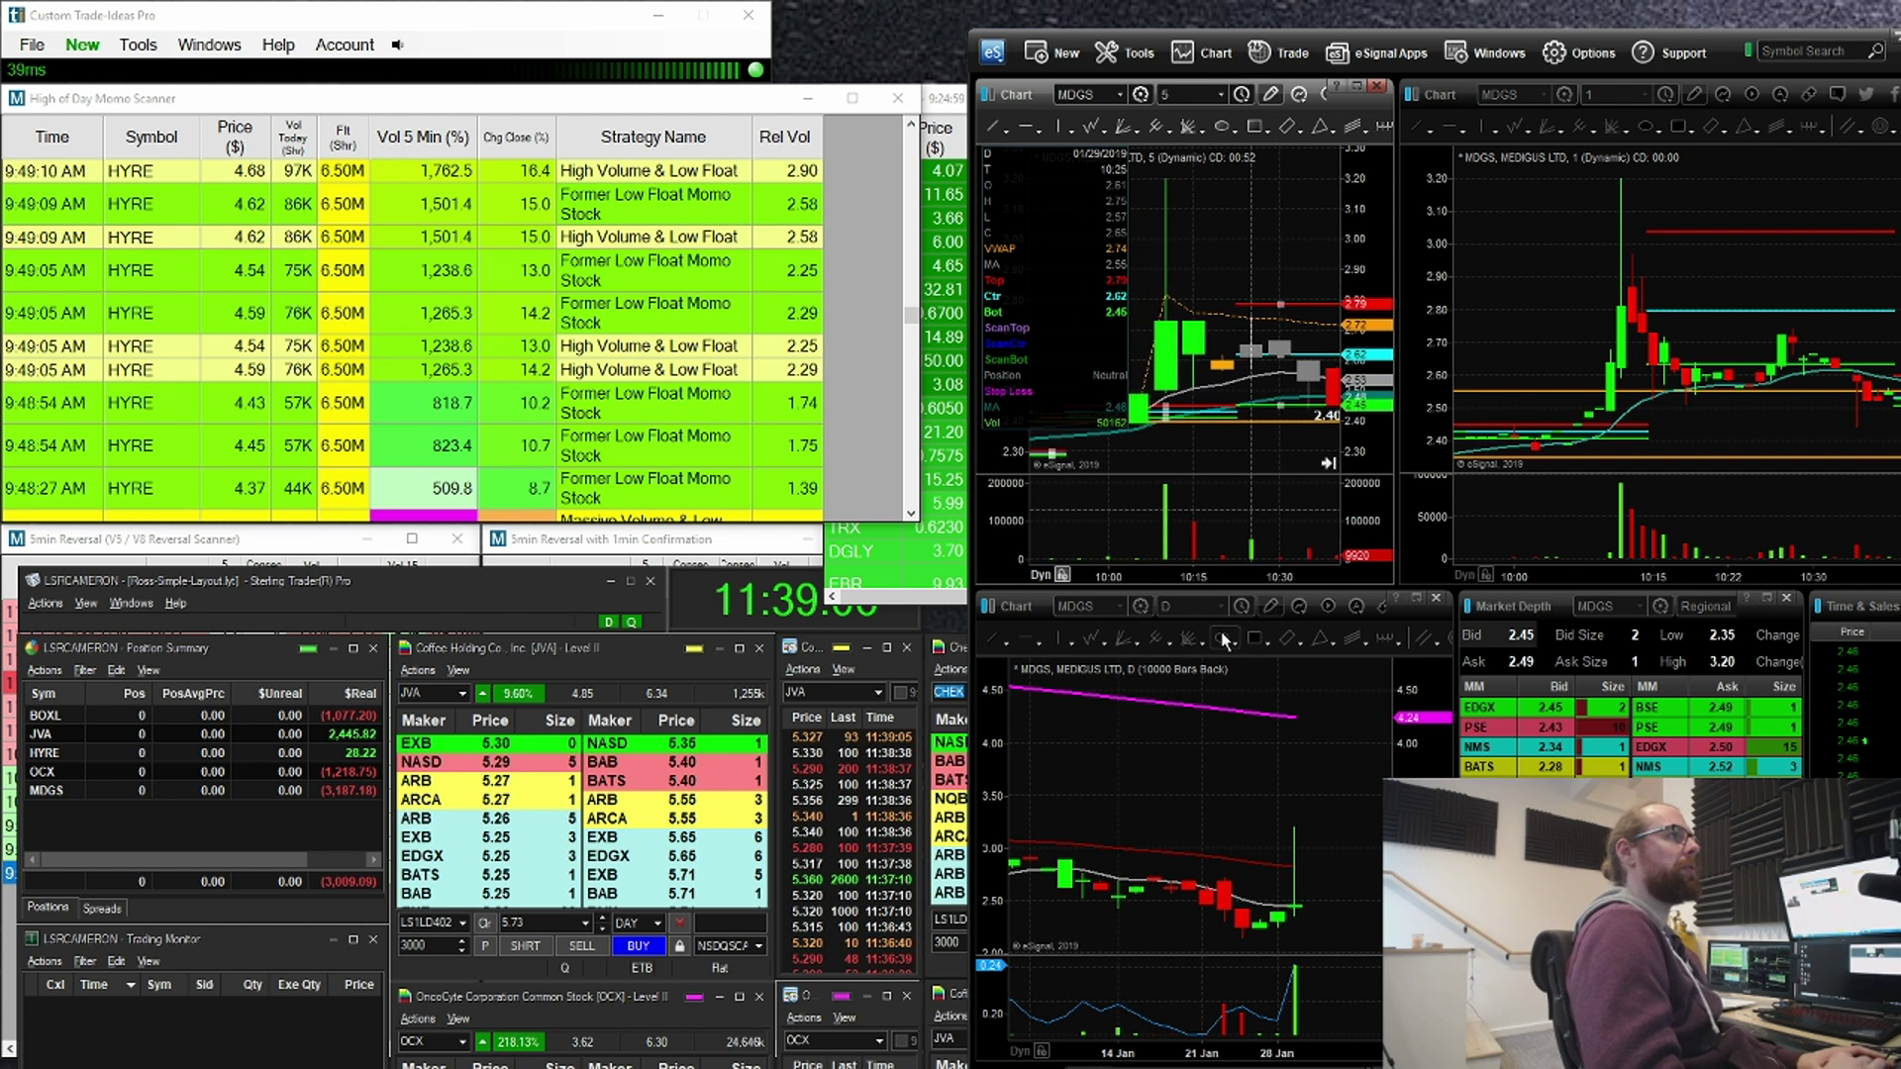
Step: Temporarily underline OCX and MDGS in the position summary and mark MDGS's surge toward 3.00 on the 1-minute chart
drag(1153, 576, 1266, 565)
drag(1351, 282, 1350, 294)
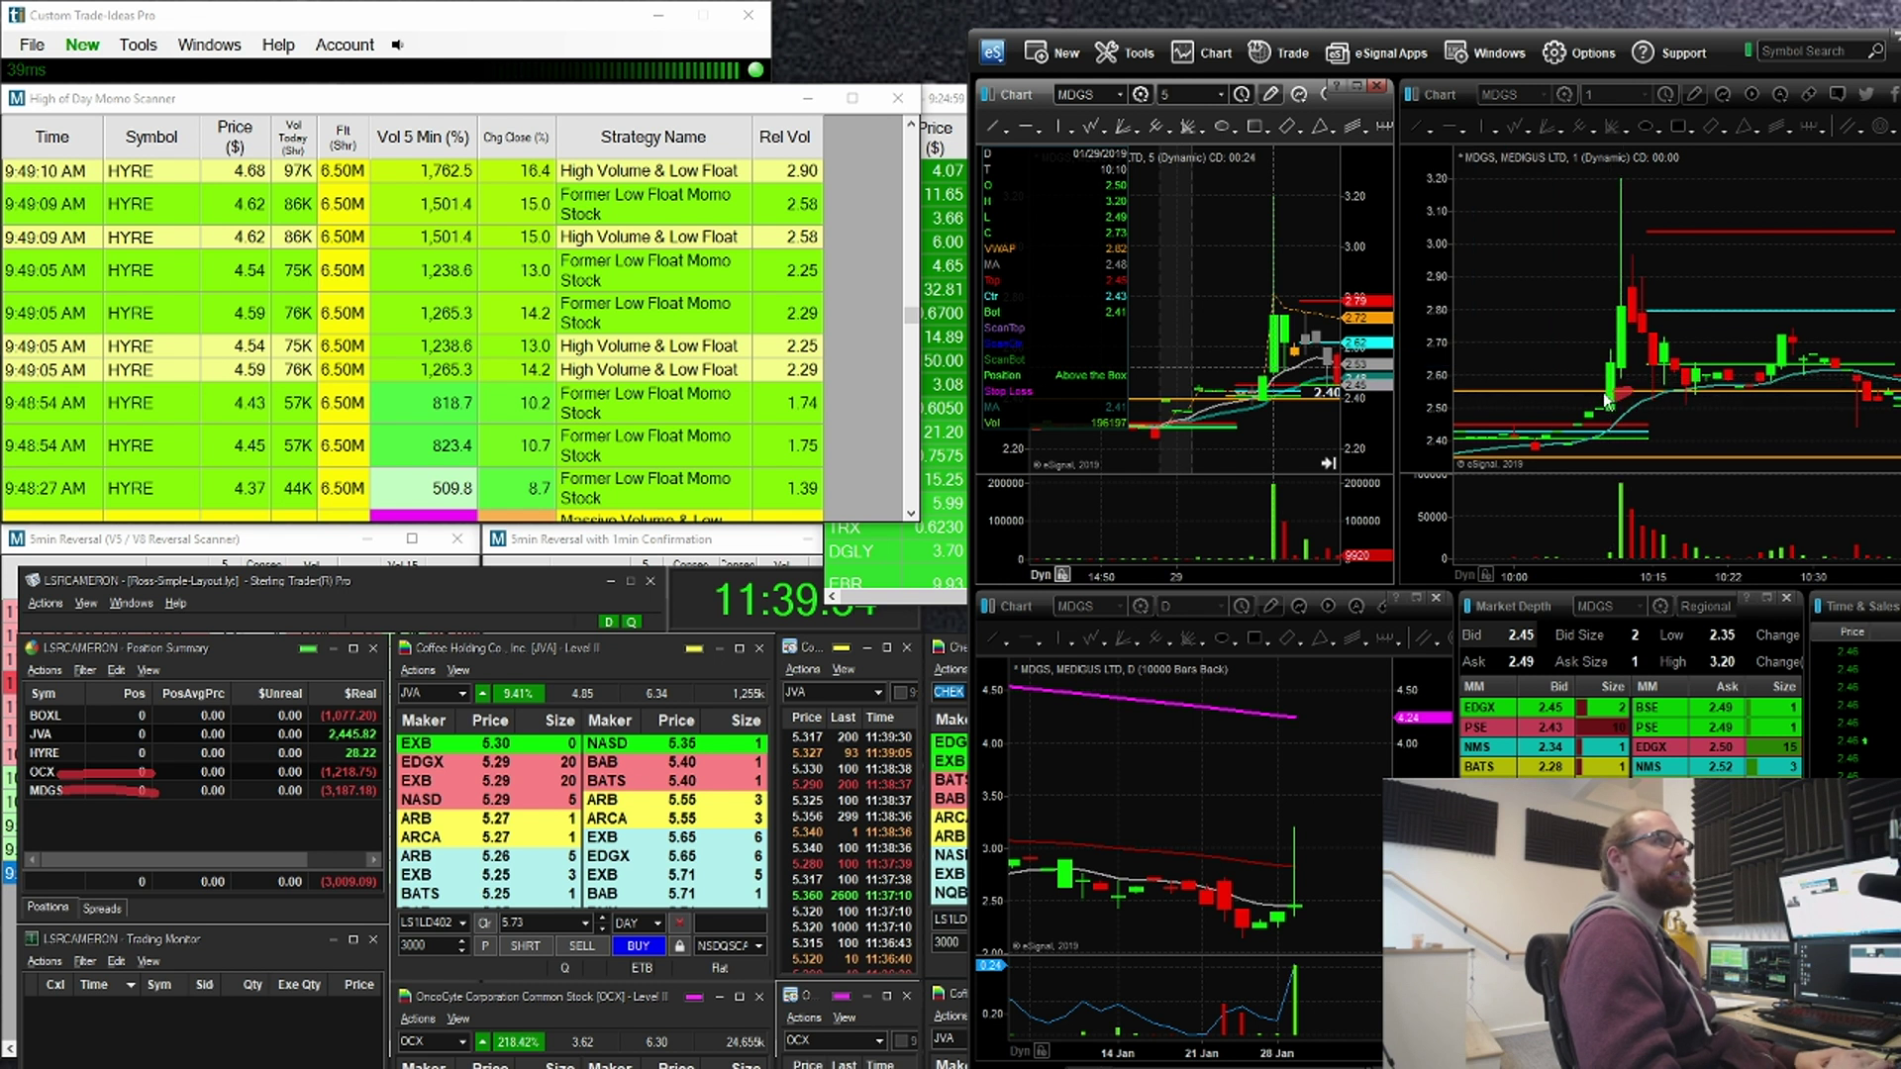
drag(1584, 390, 1617, 388)
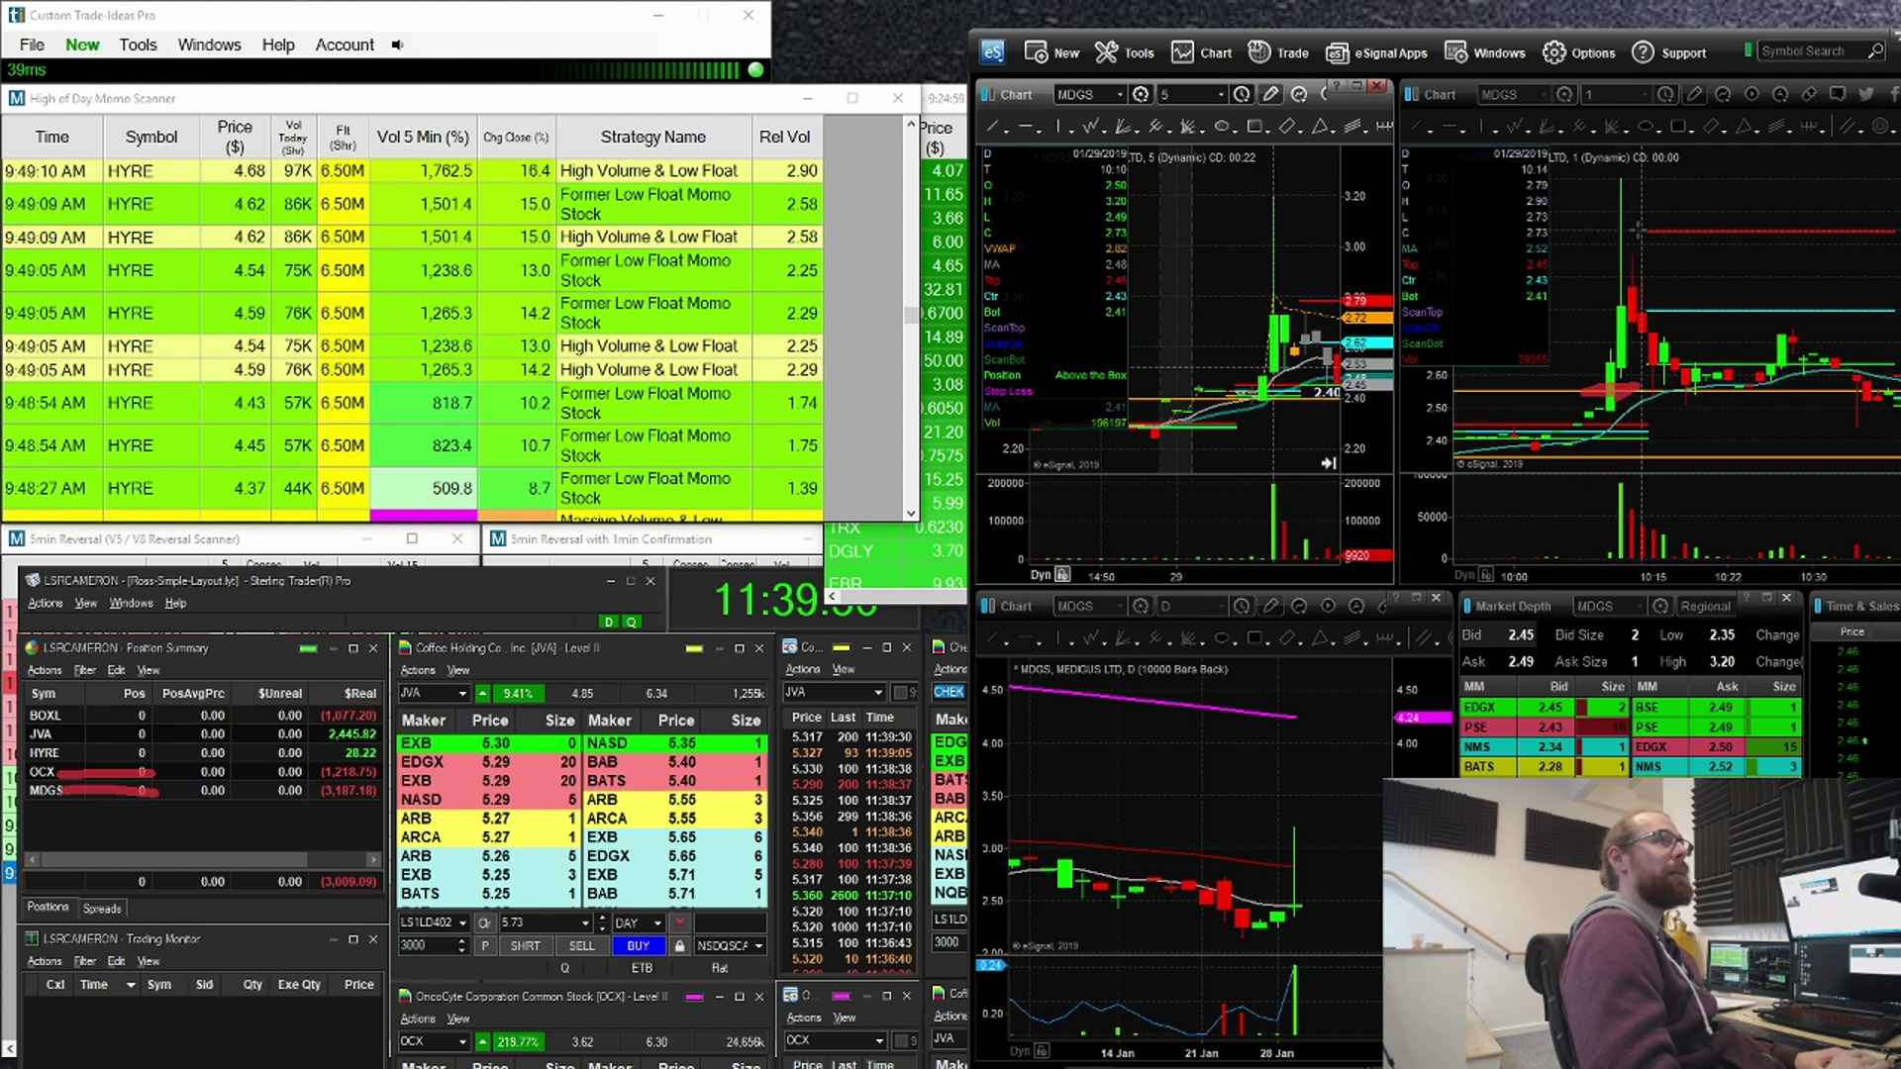
mouse_move(1661, 222)
mouse_down()
mouse_move(1602, 246)
mouse_move(1660, 215)
mouse_up()
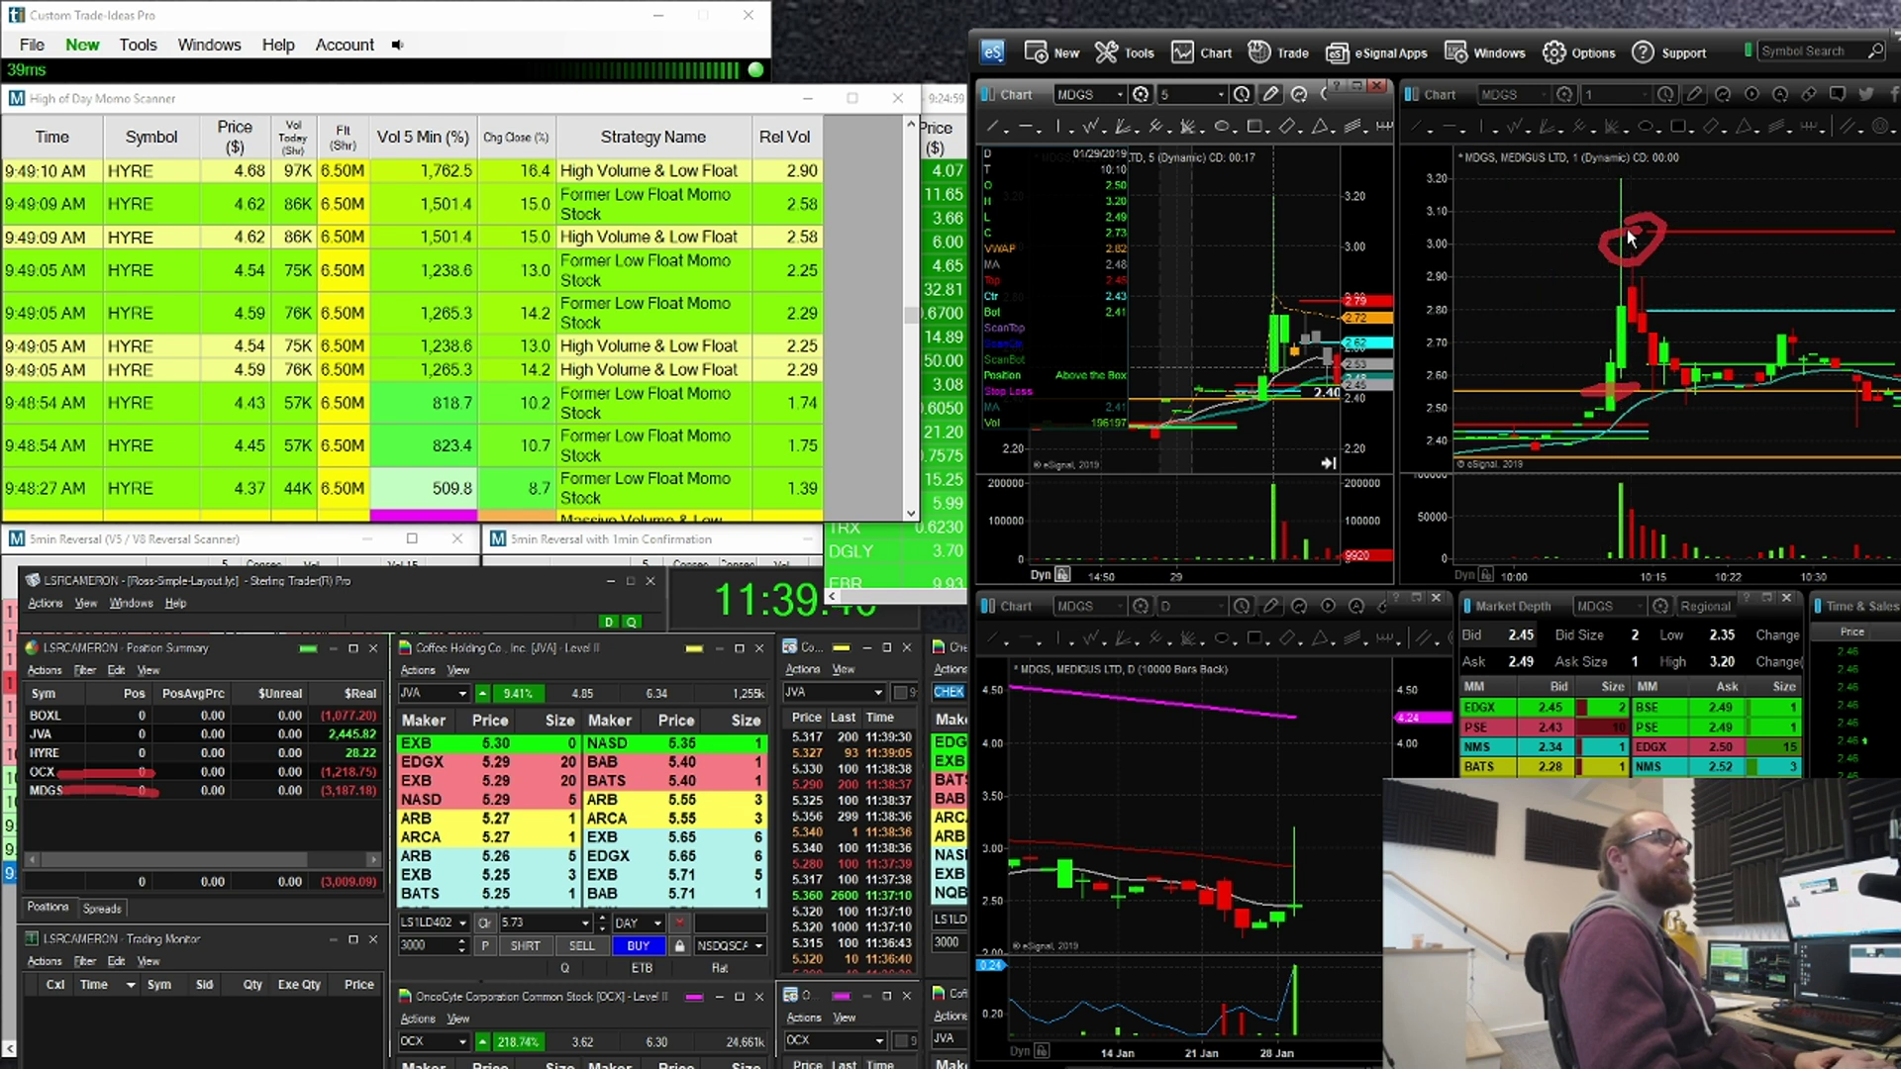
mouse_move(1621, 389)
mouse_down()
mouse_move(1590, 346)
mouse_move(1597, 261)
mouse_move(1653, 263)
mouse_up()
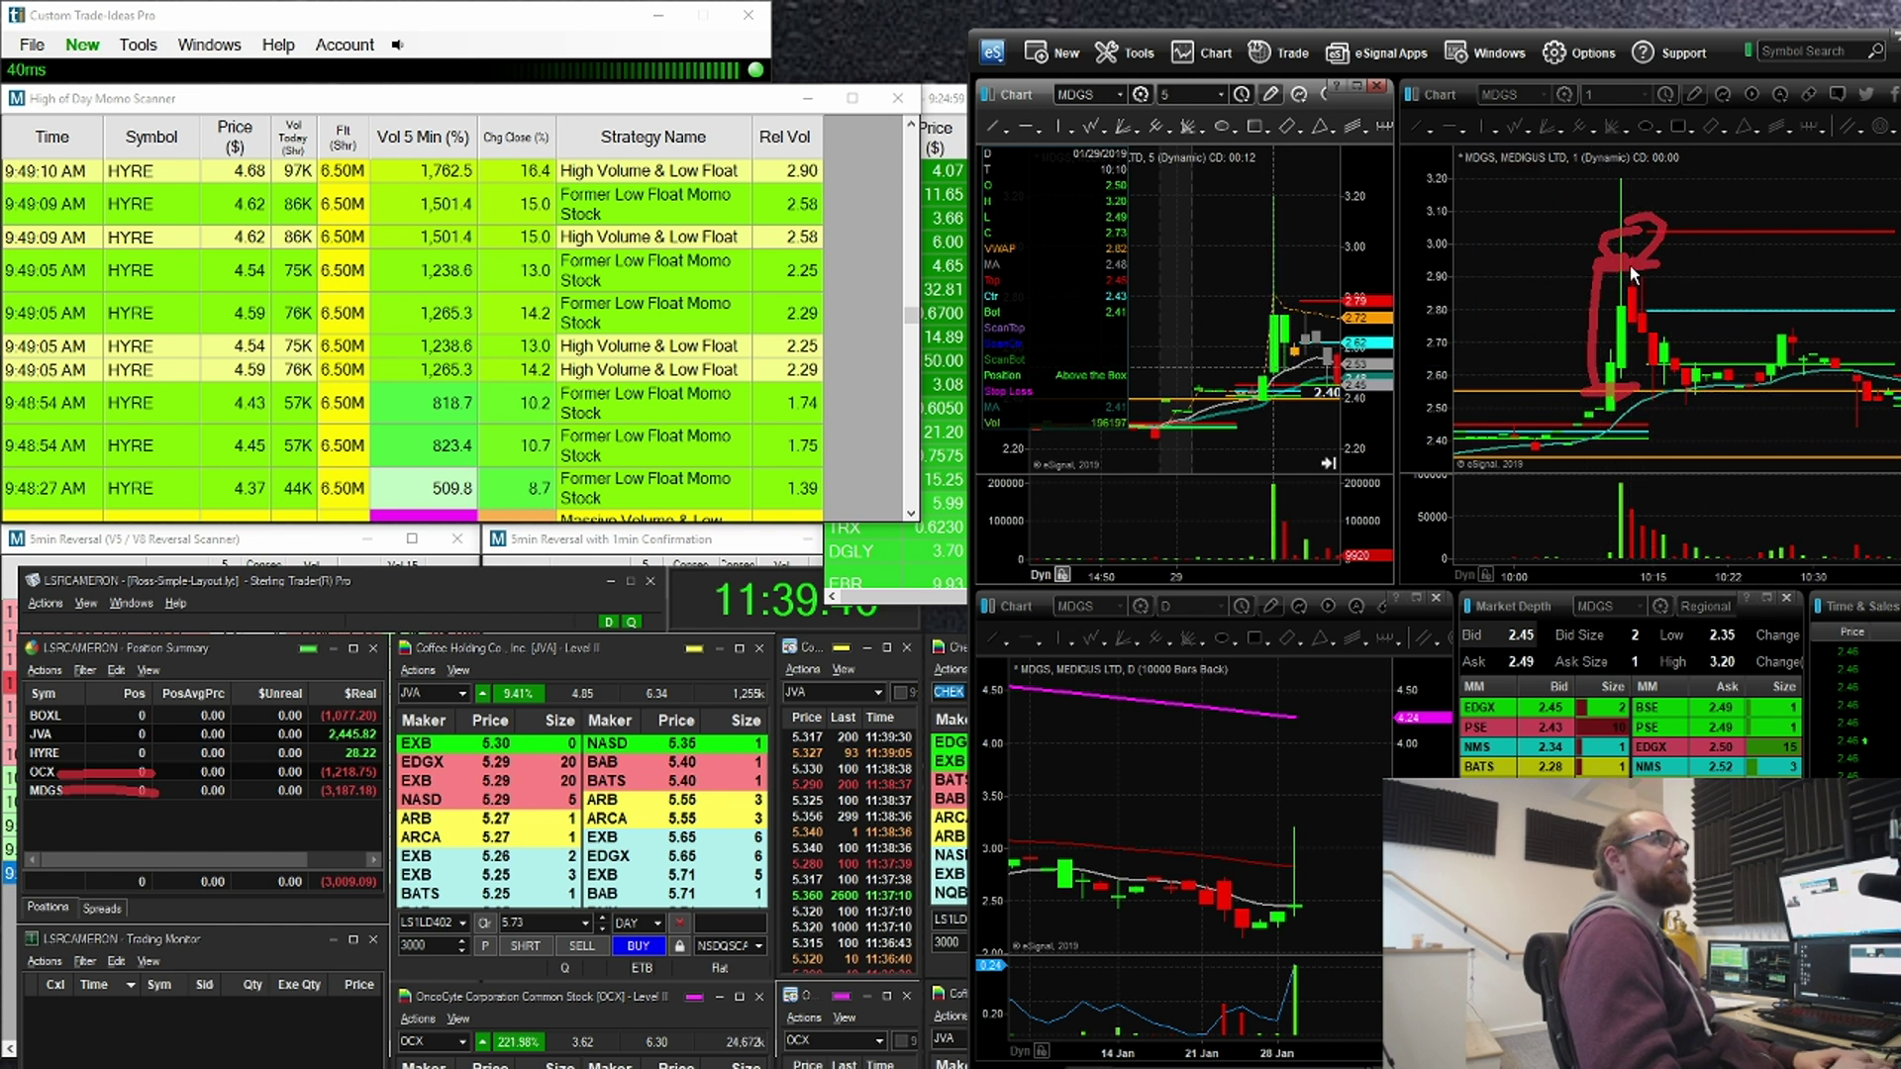
key(e)
drag(1659, 171, 1577, 168)
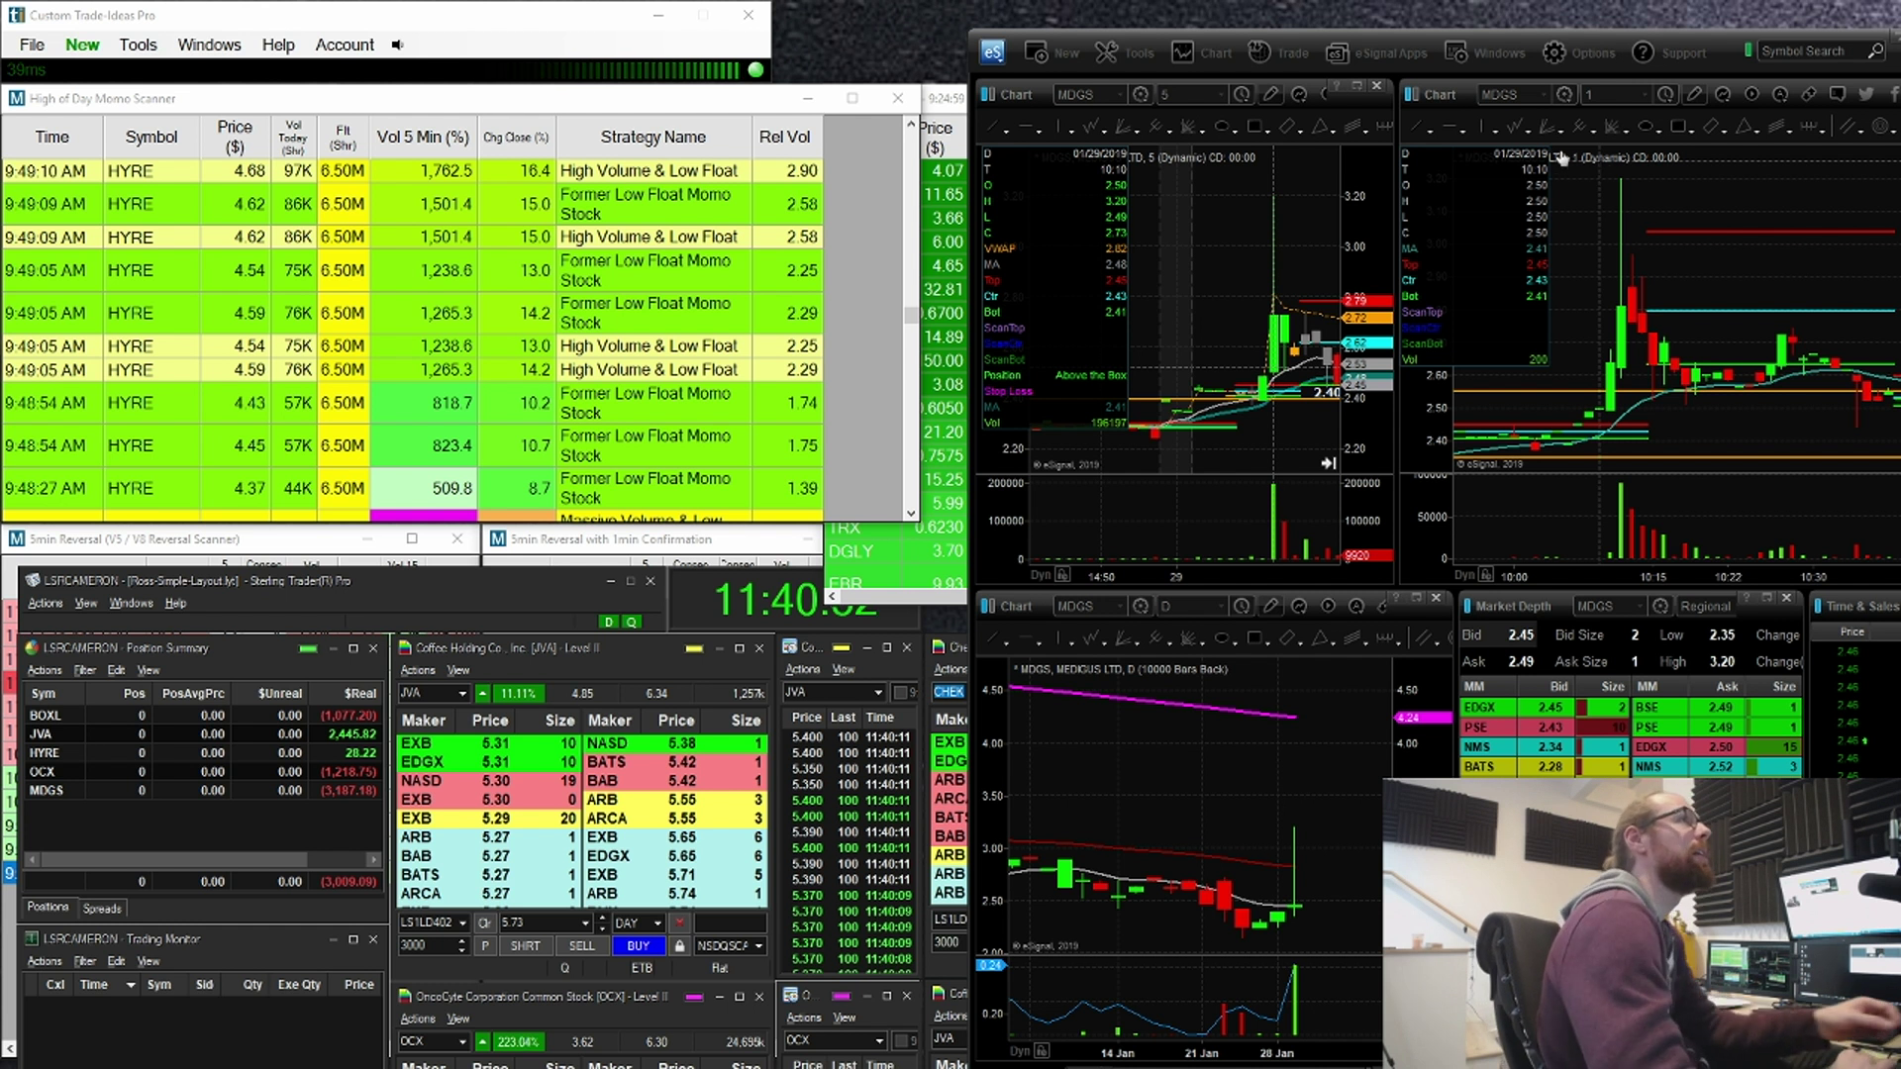
Step: Load MBOT into the charts and temporarily circle its mid-January surge on the daily chart
click(1201, 245)
text(MBOT)
key(Return)
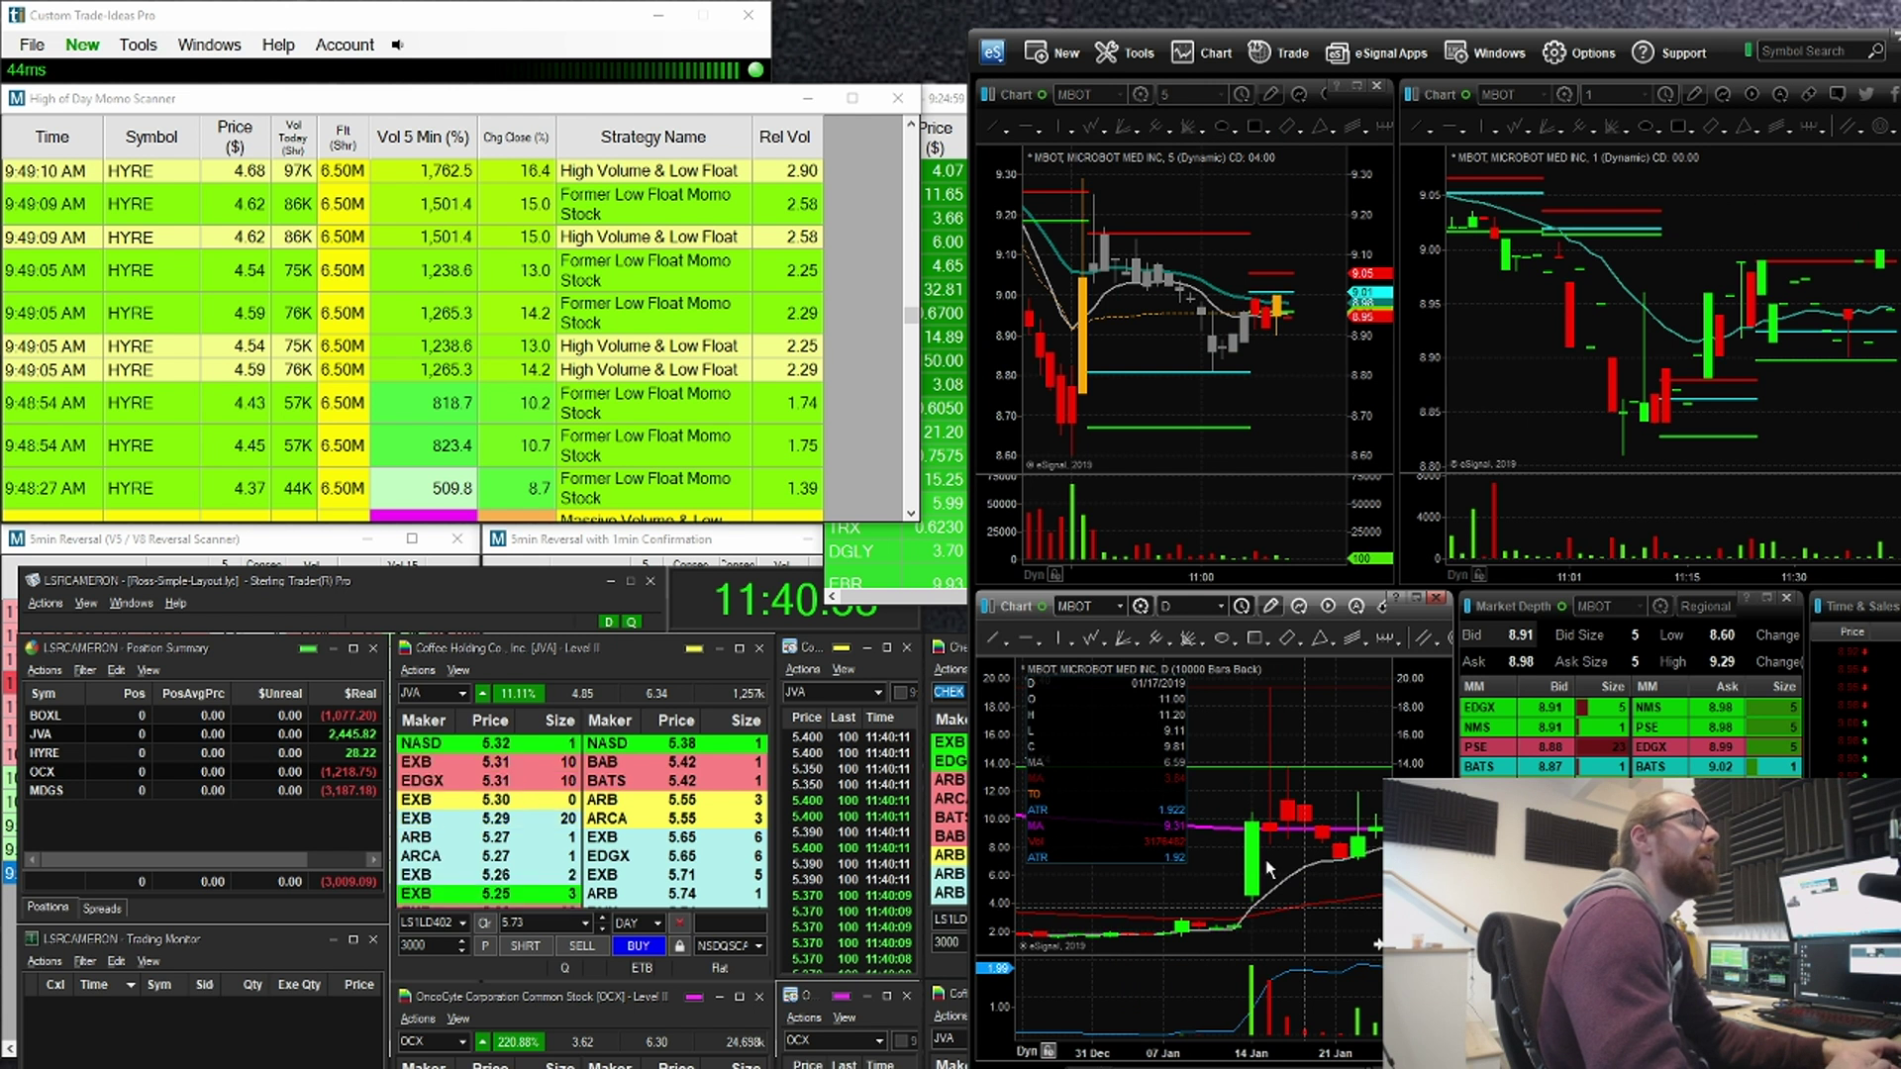
drag(1266, 860, 1300, 860)
mouse_move(1321, 658)
mouse_down()
mouse_move(1315, 931)
mouse_move(1295, 697)
mouse_move(1285, 716)
mouse_up()
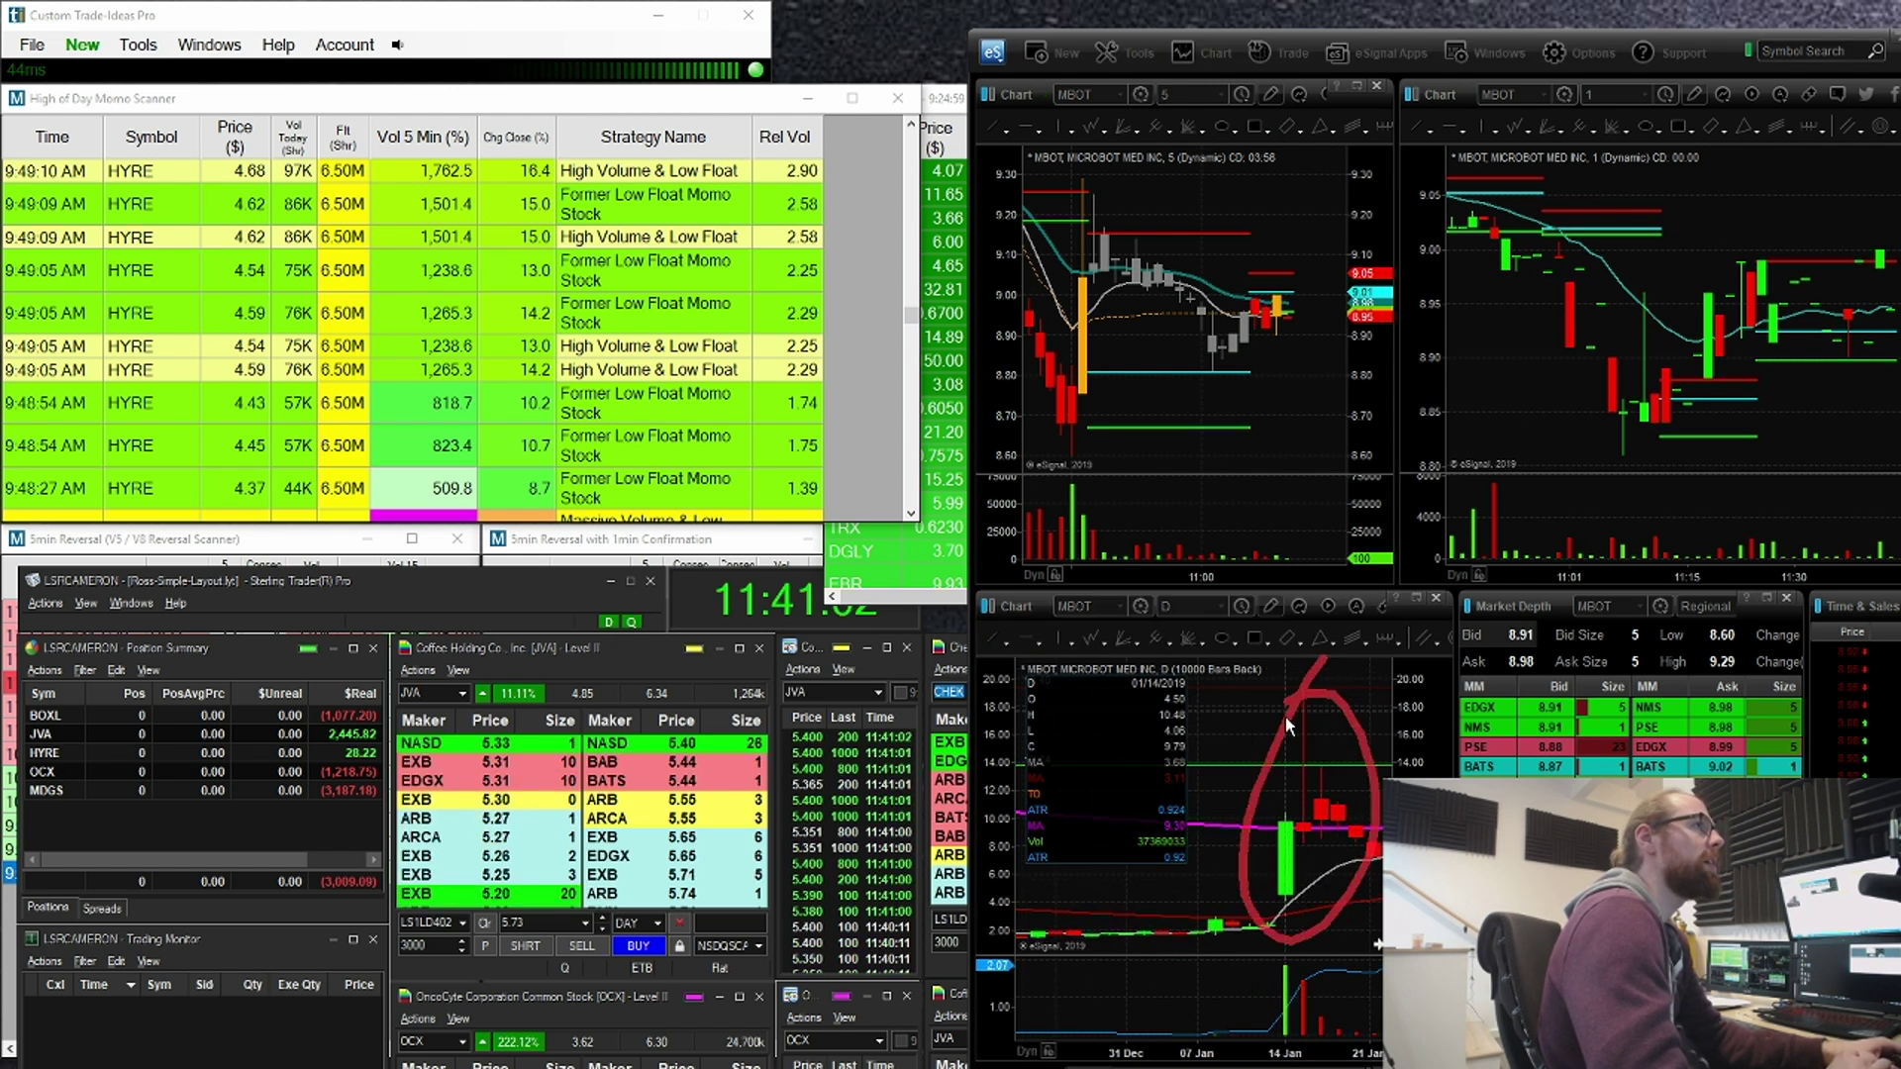
key(Escape)
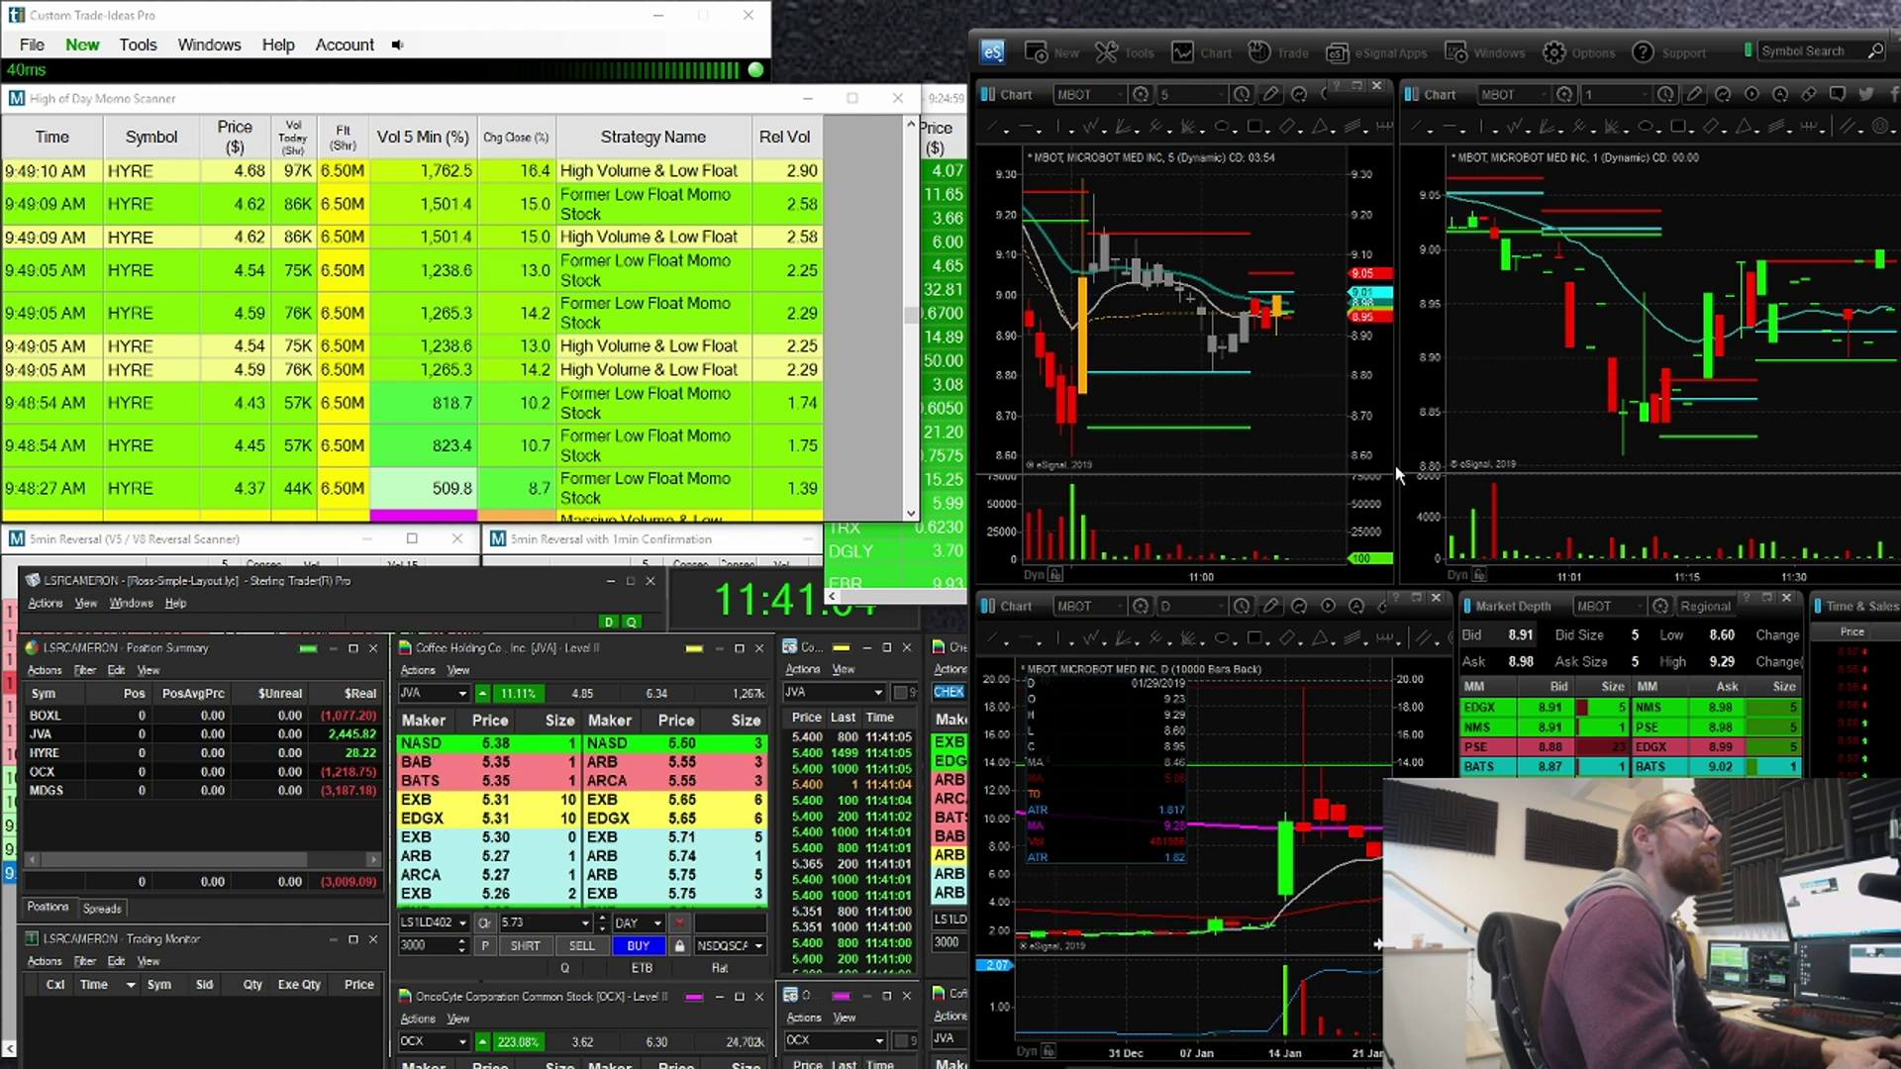
Step: Widen the 5-minute chart, reposition the charts and Sterling Trader windows, and show MBOT's earlier morning candles
drag(1394, 465, 1456, 467)
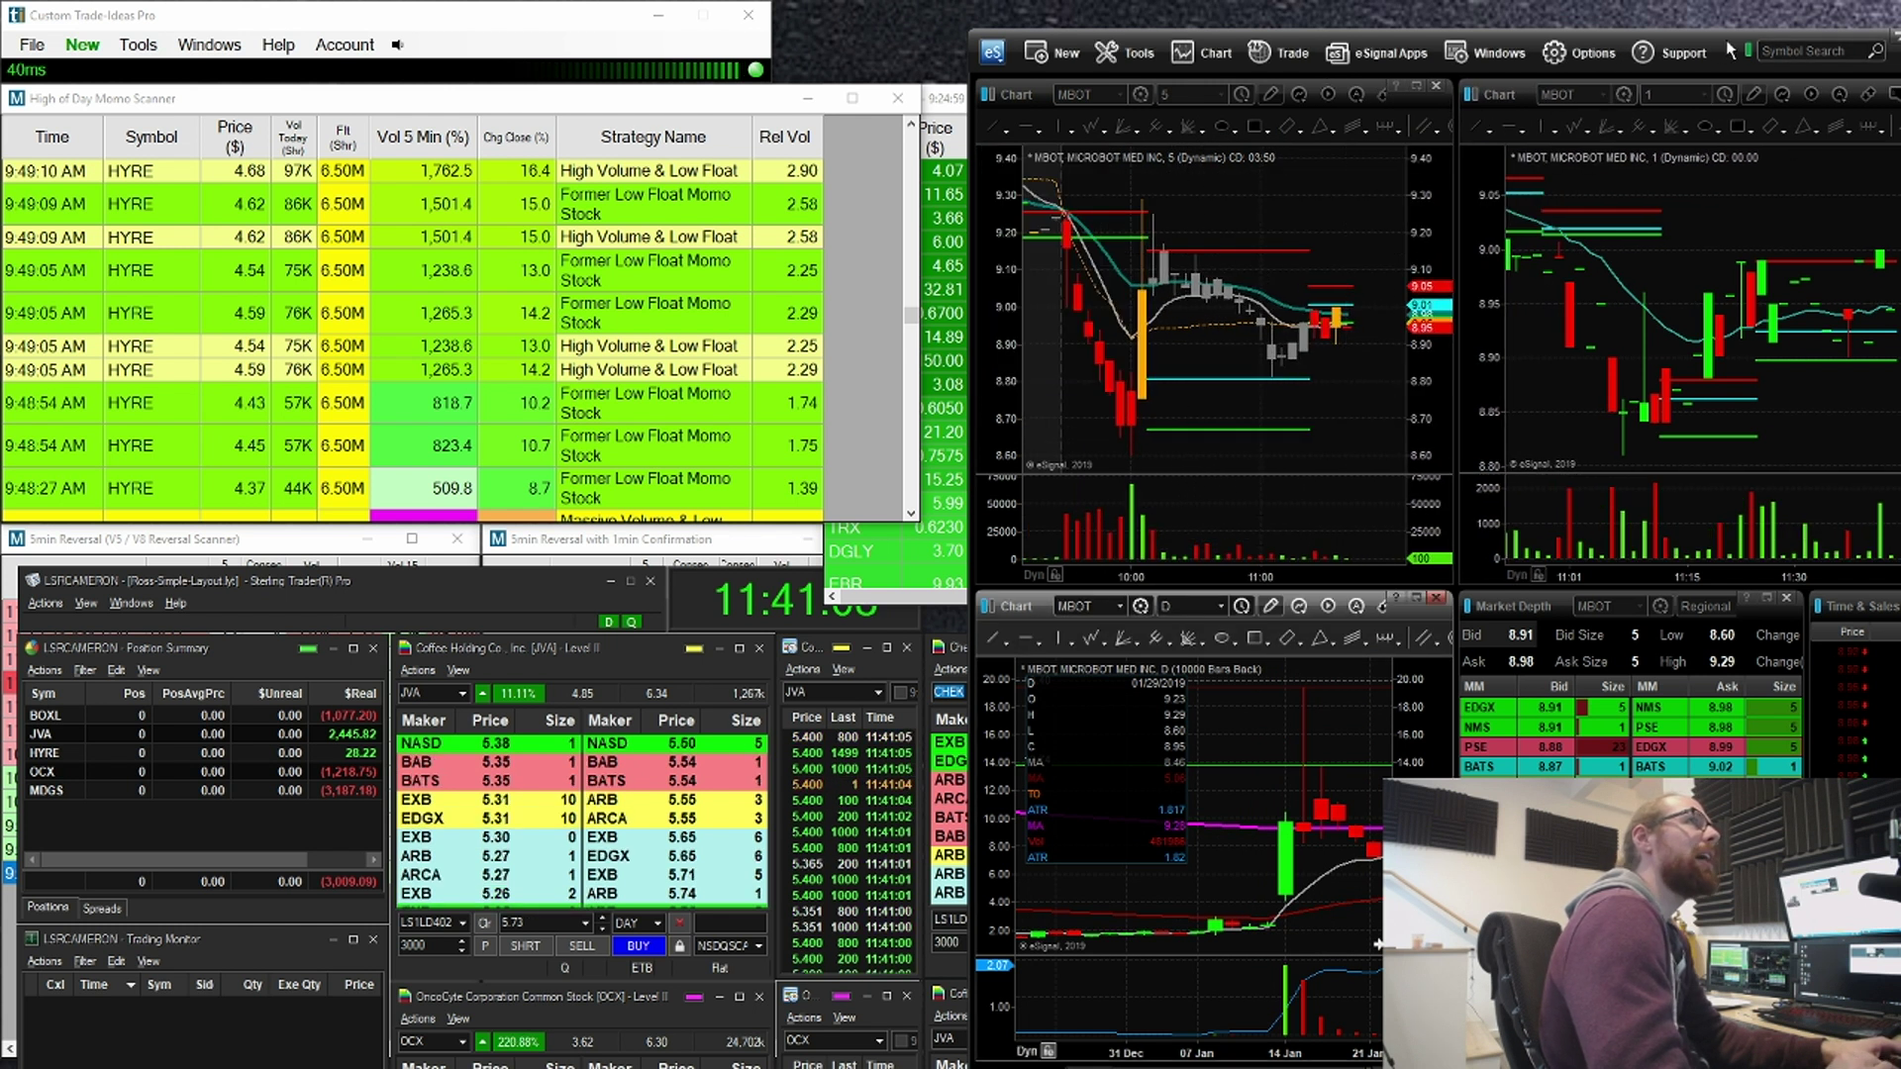
drag(1730, 50, 1613, 20)
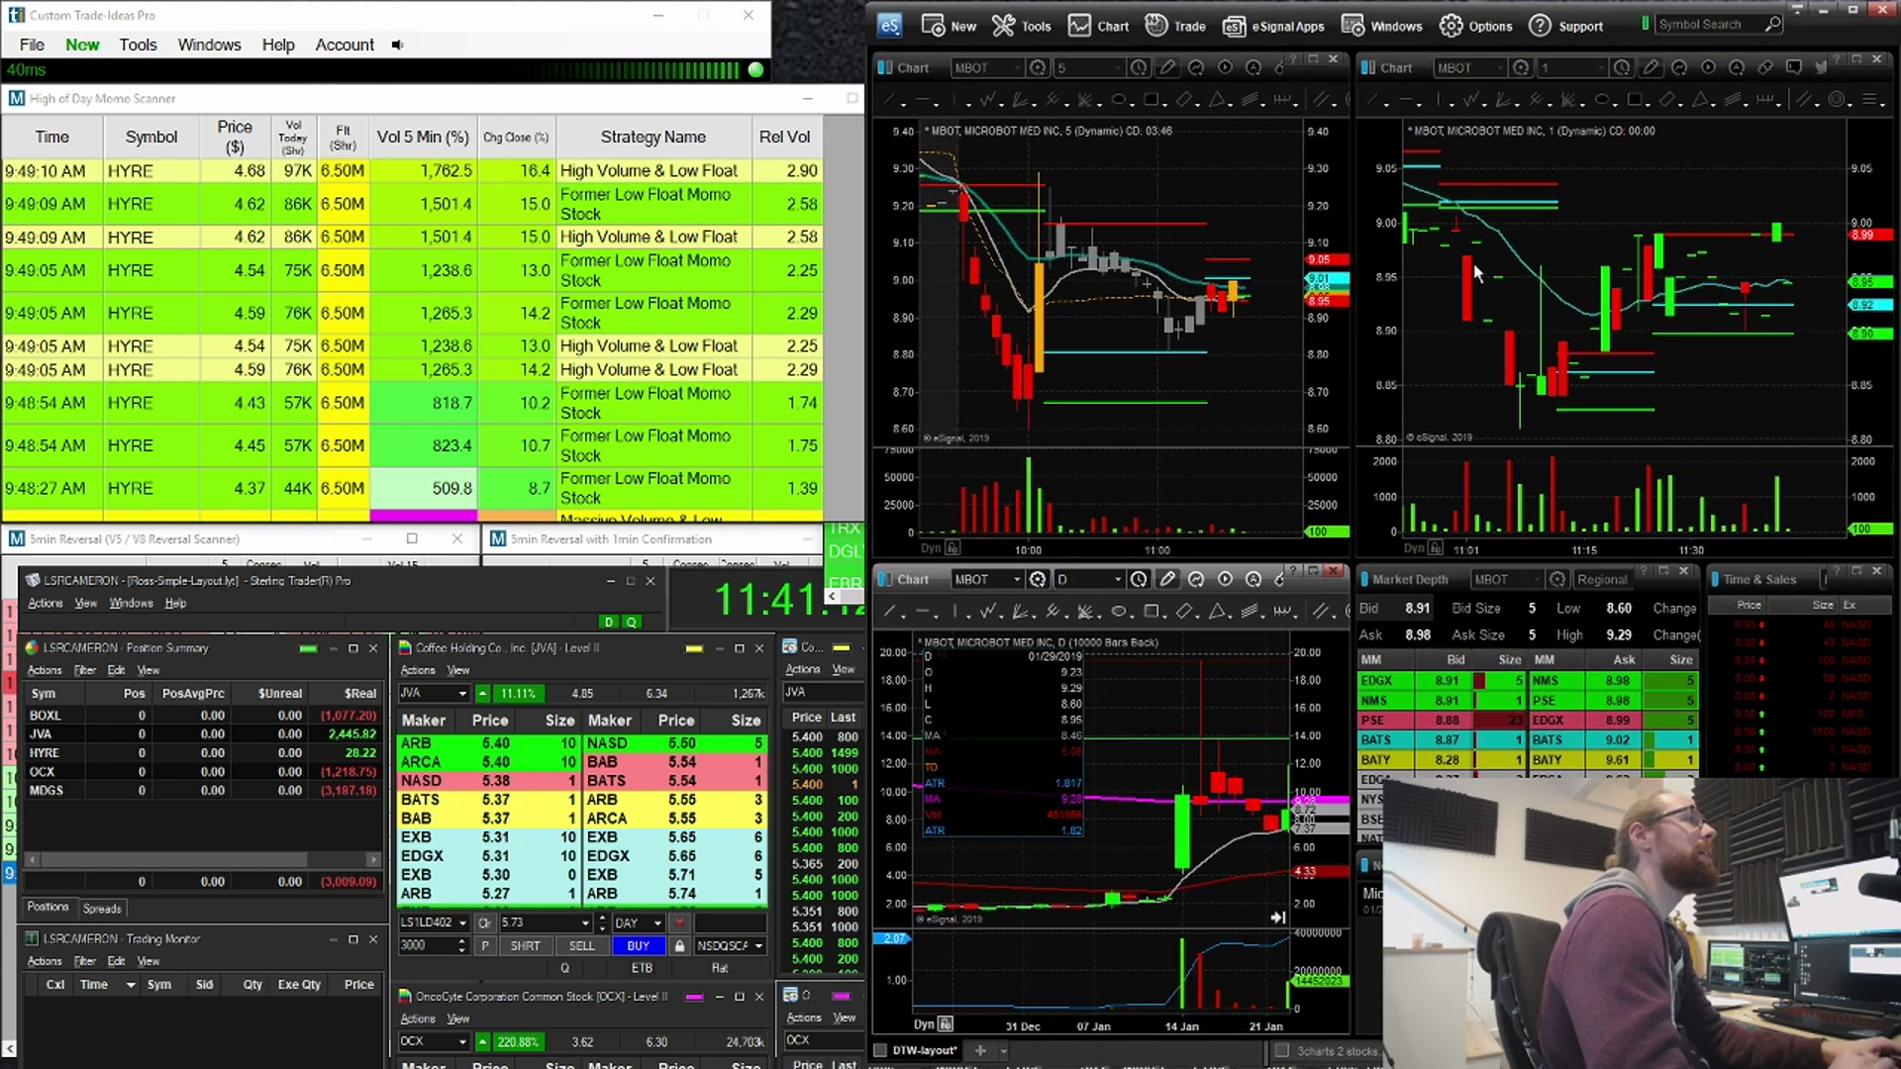
drag(392, 588, 374, 556)
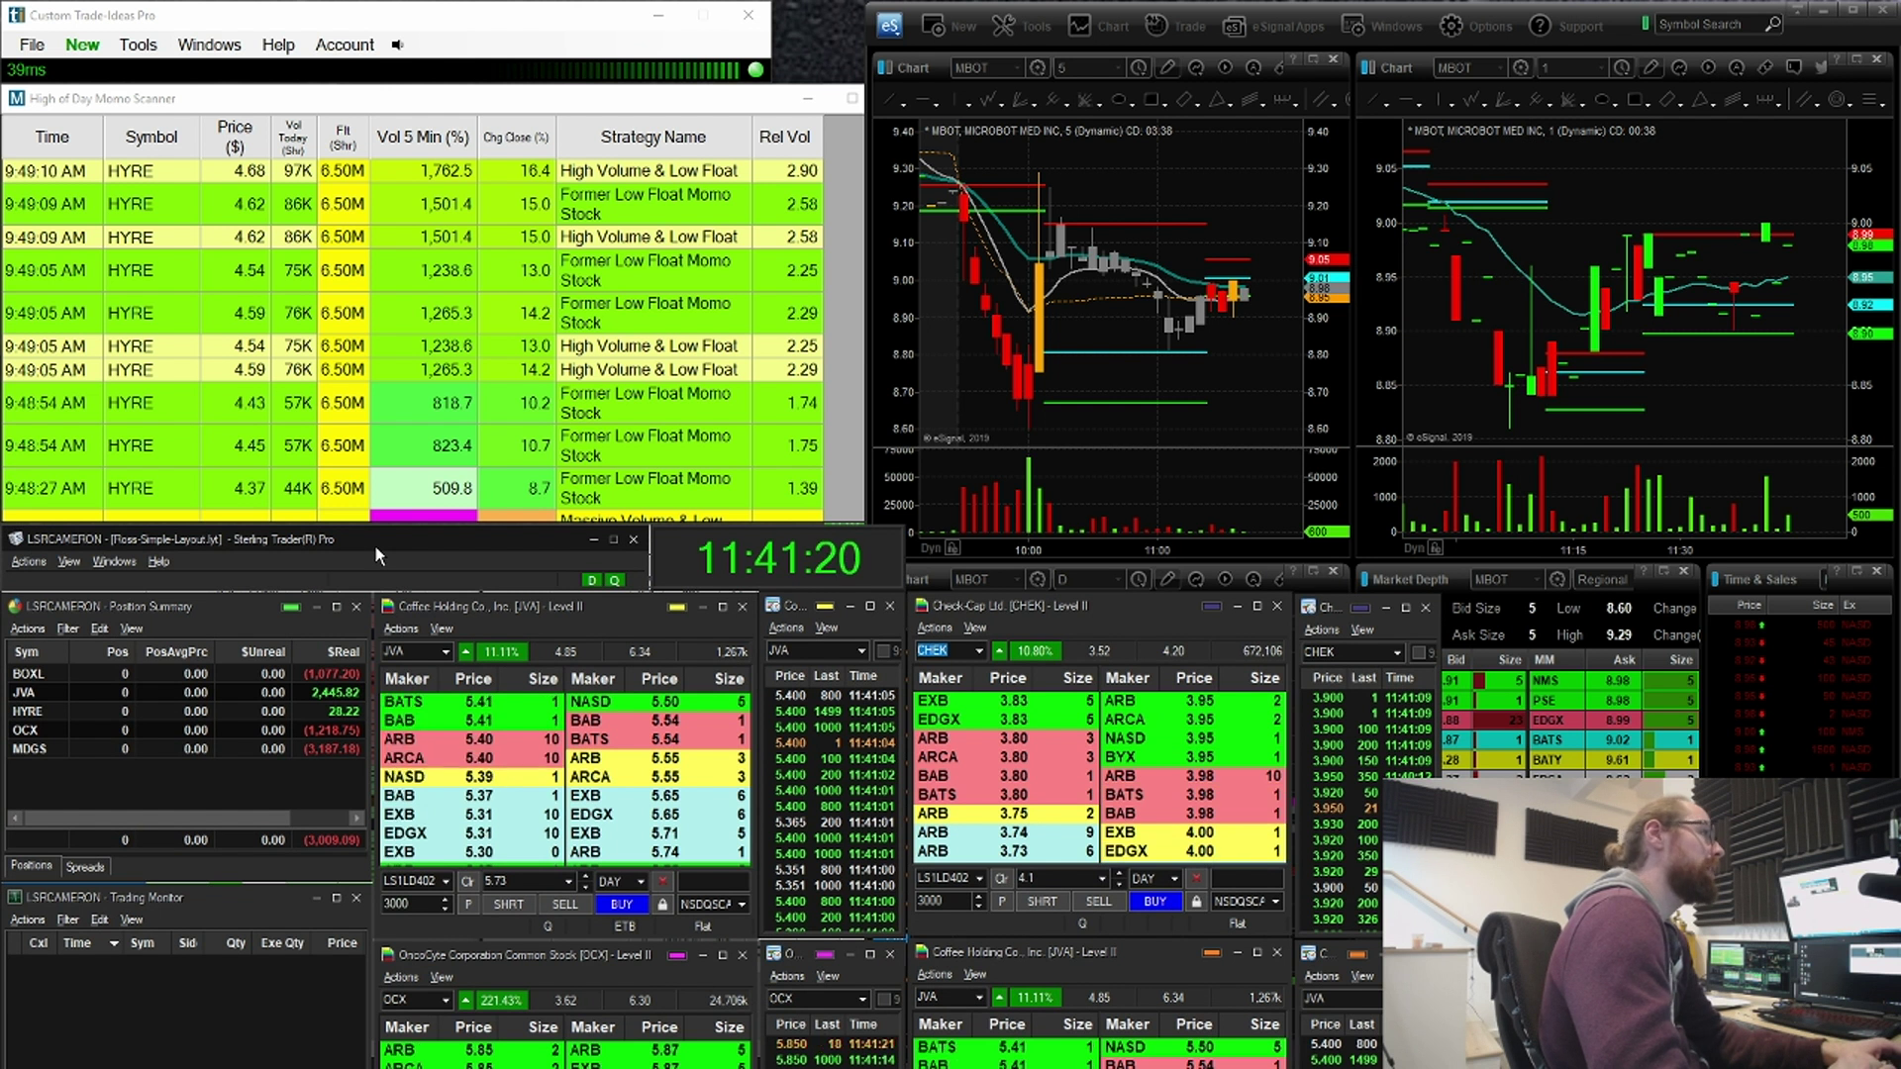
click(1180, 427)
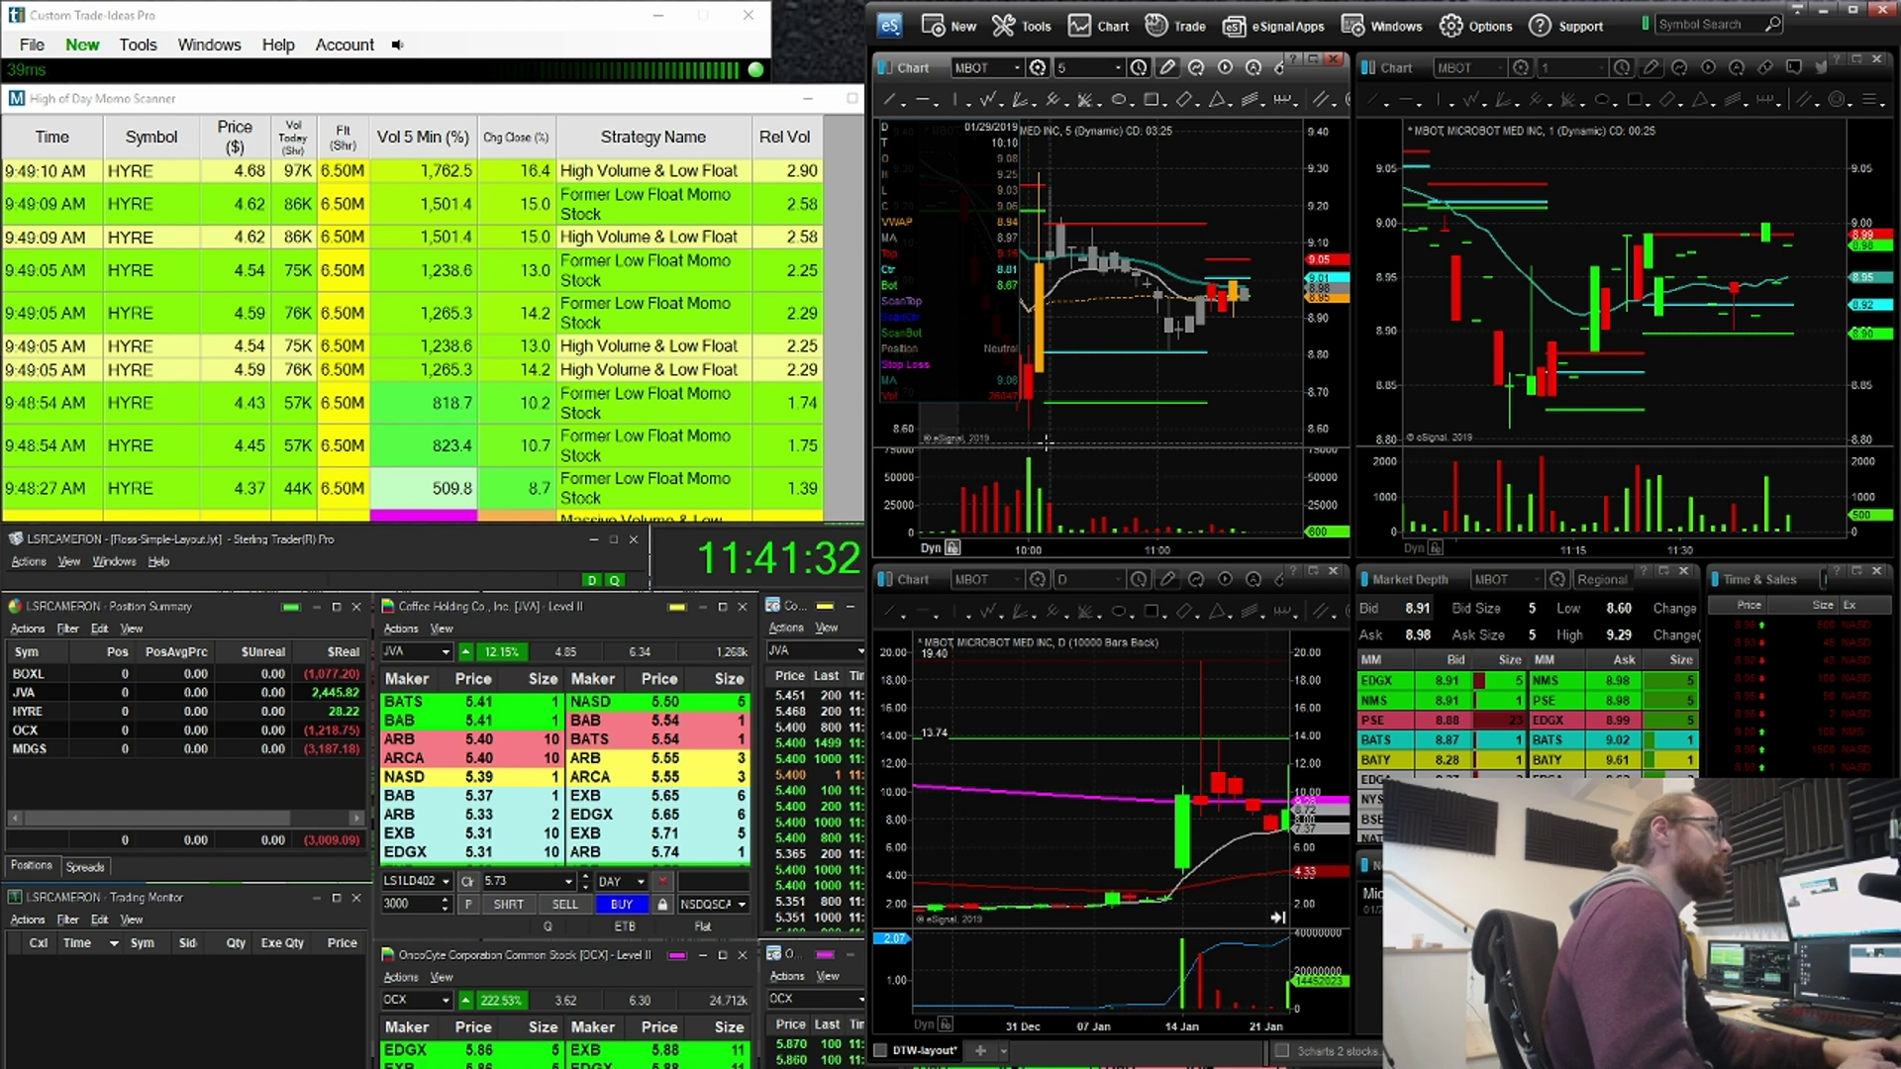
drag(1046, 442, 1127, 437)
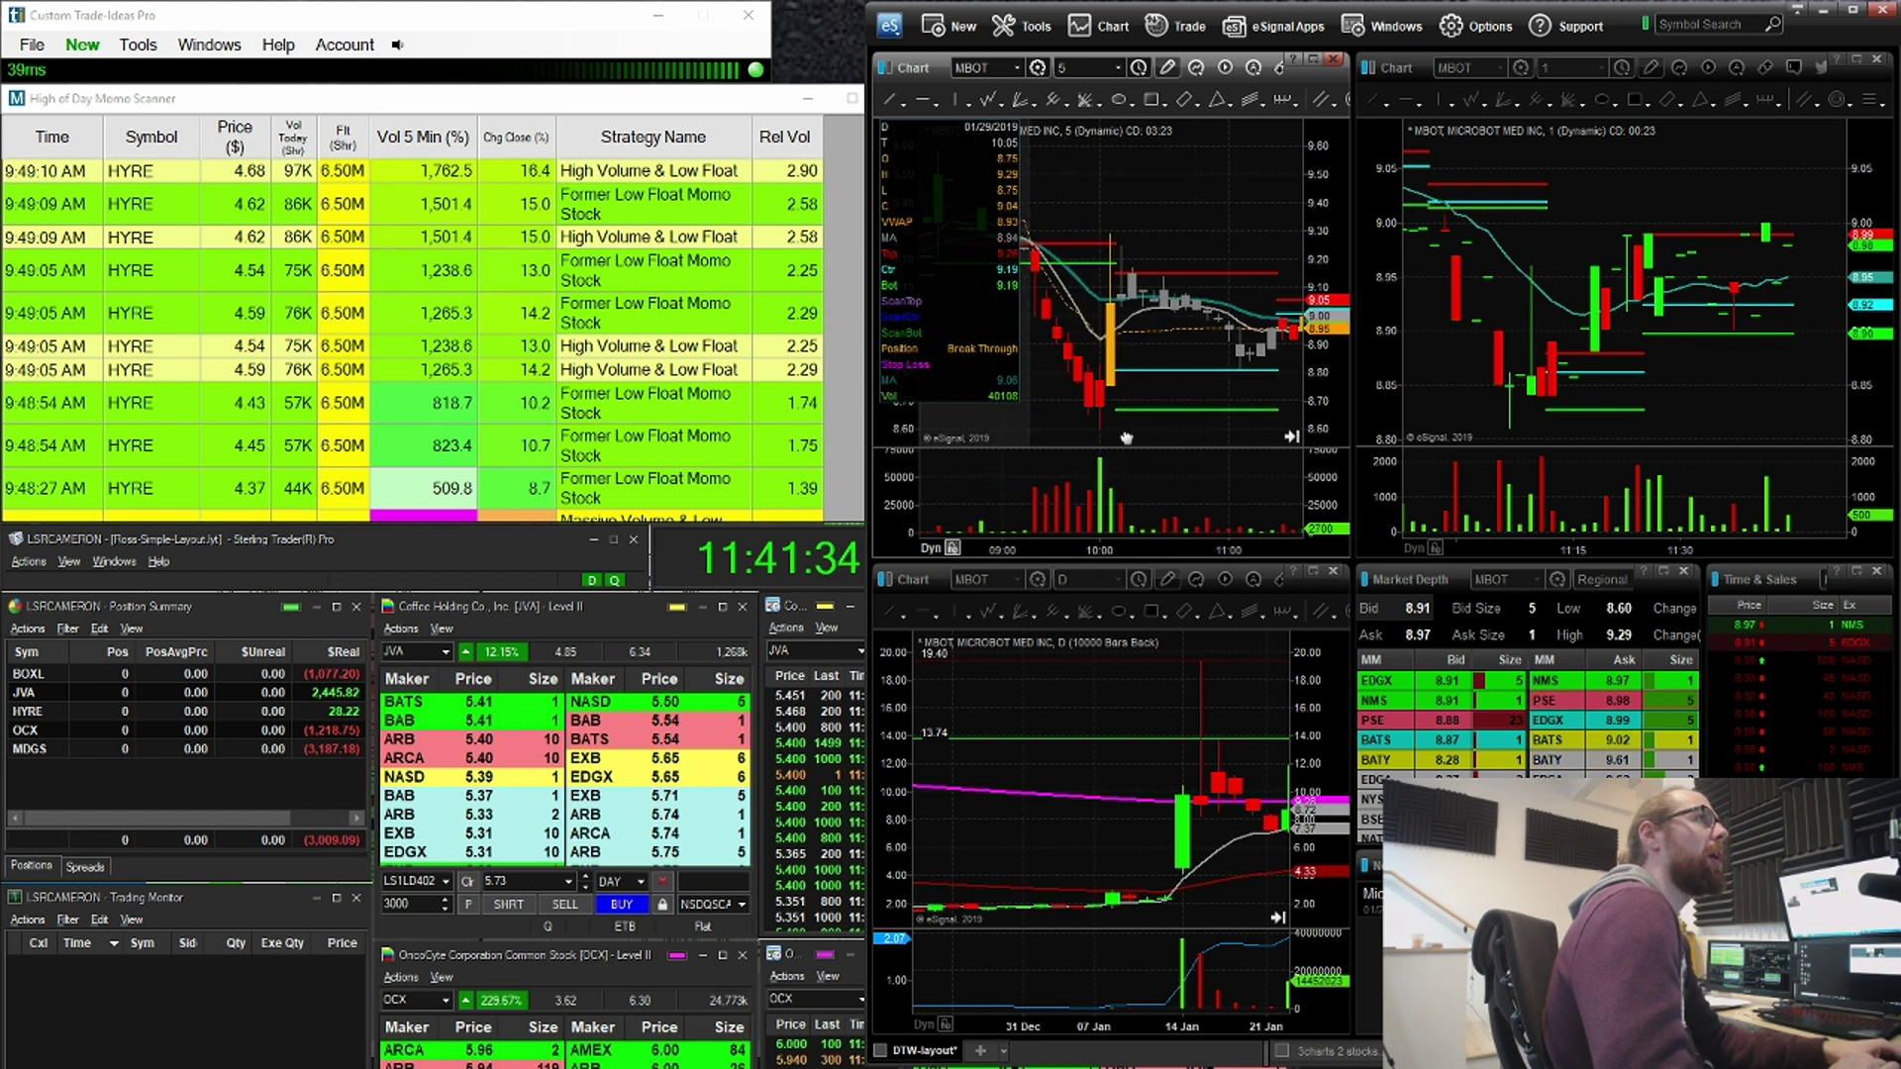
Step: Return the High of Day Momo Scanner to its newest alerts and reactivate the charts window
click(846, 208)
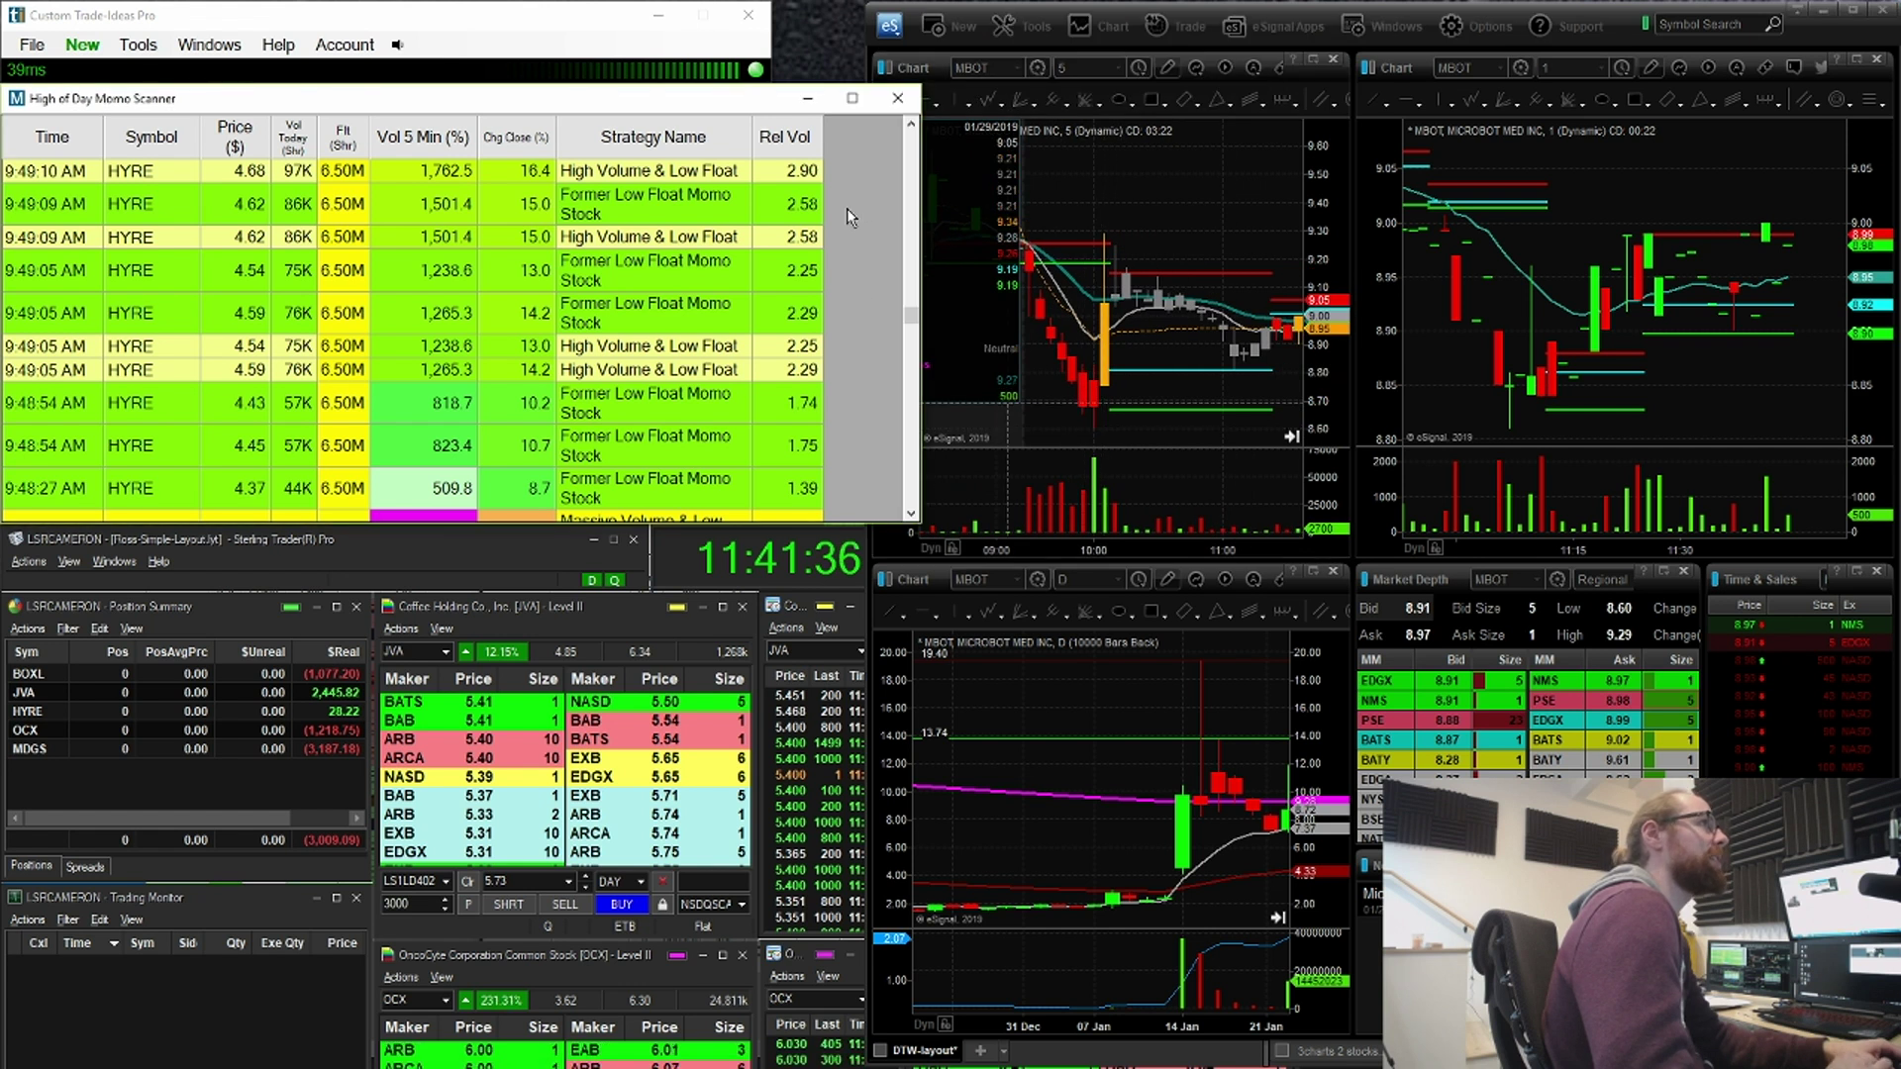
scroll(859, 289, up, 10)
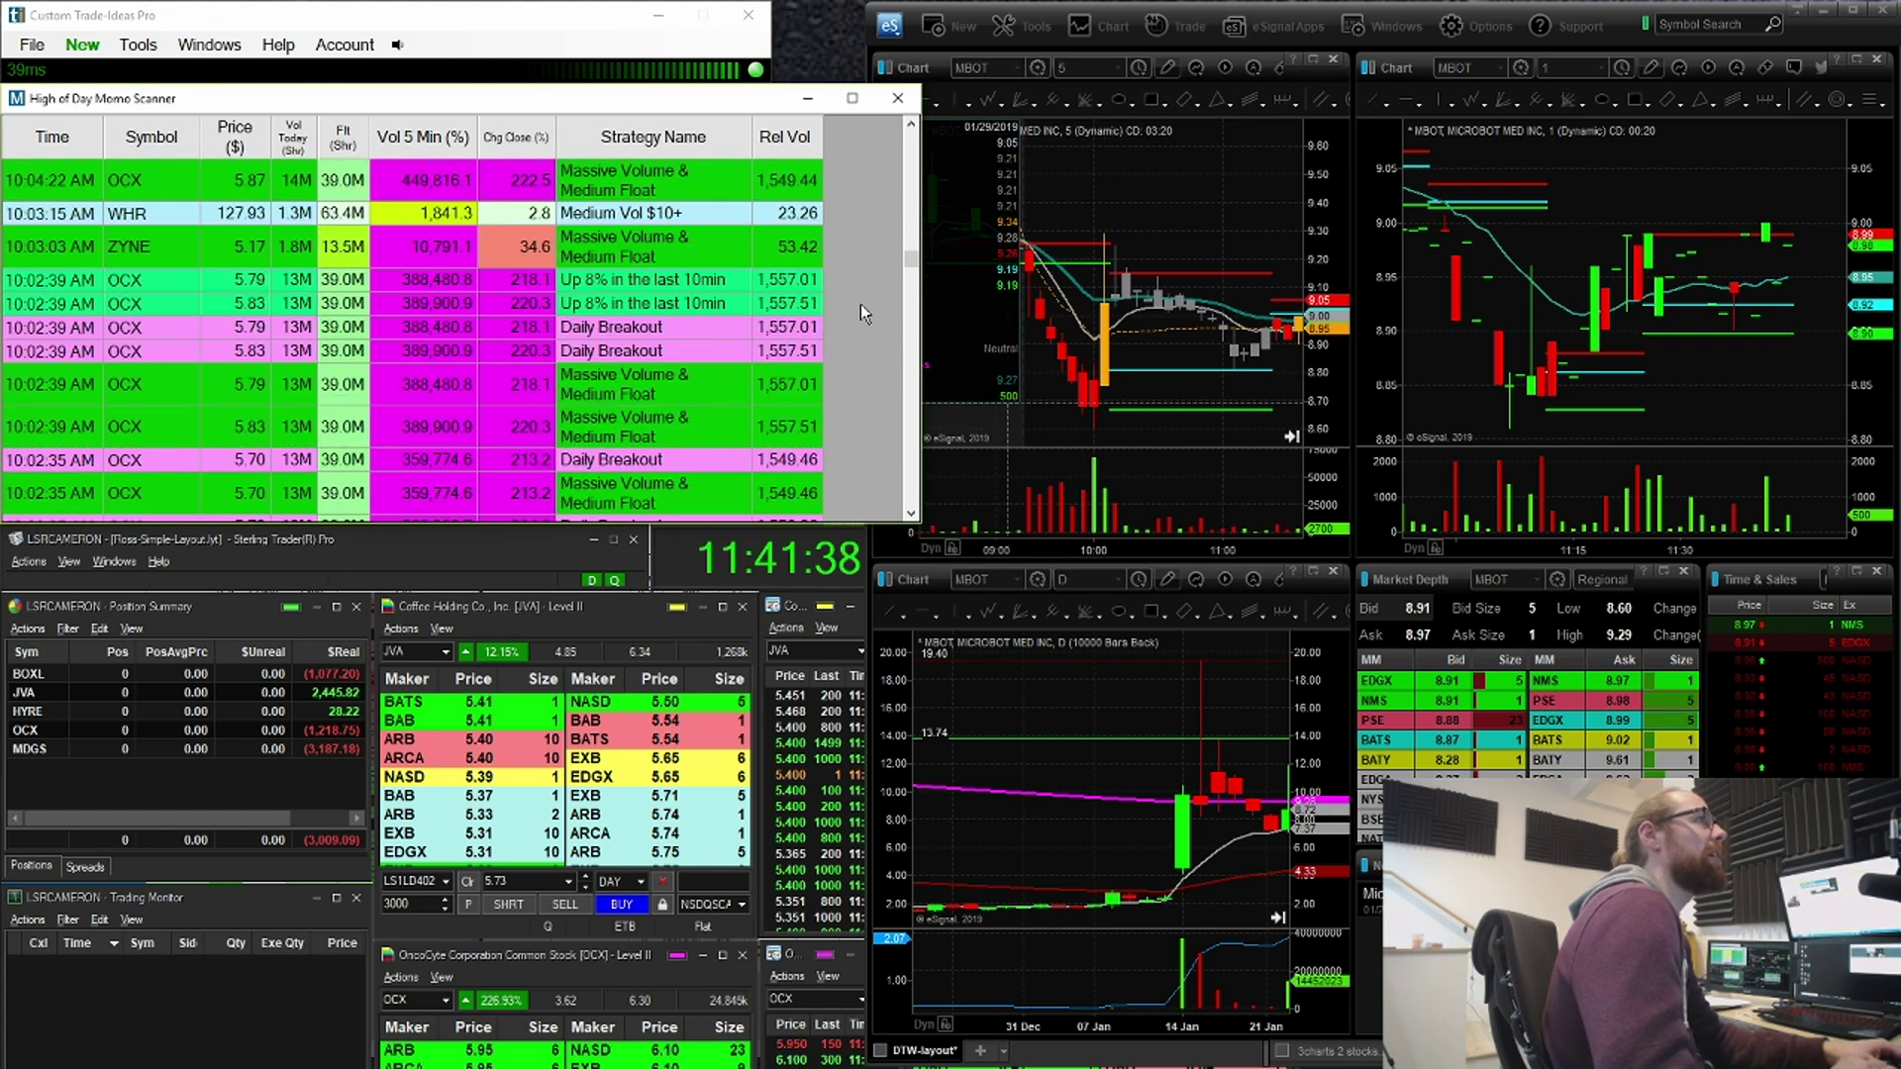
scroll(859, 307, up, 15)
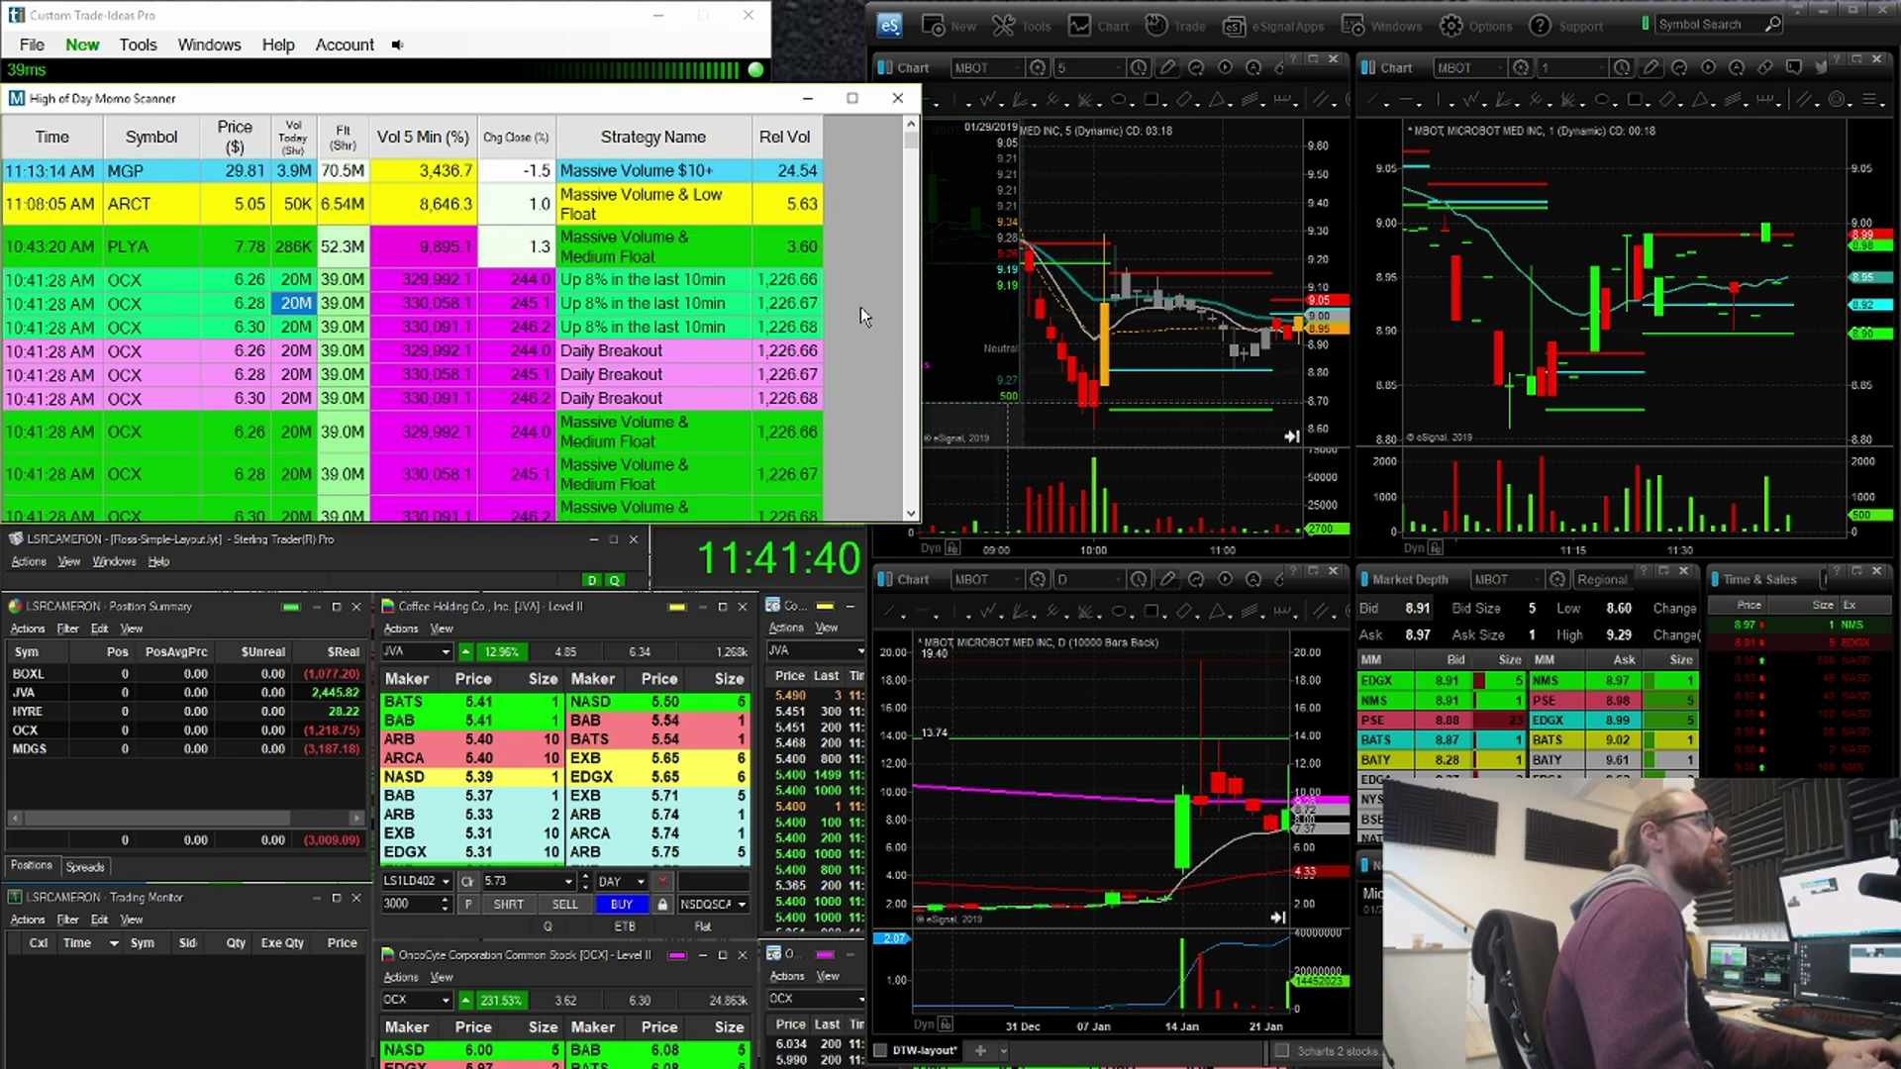
click(1134, 372)
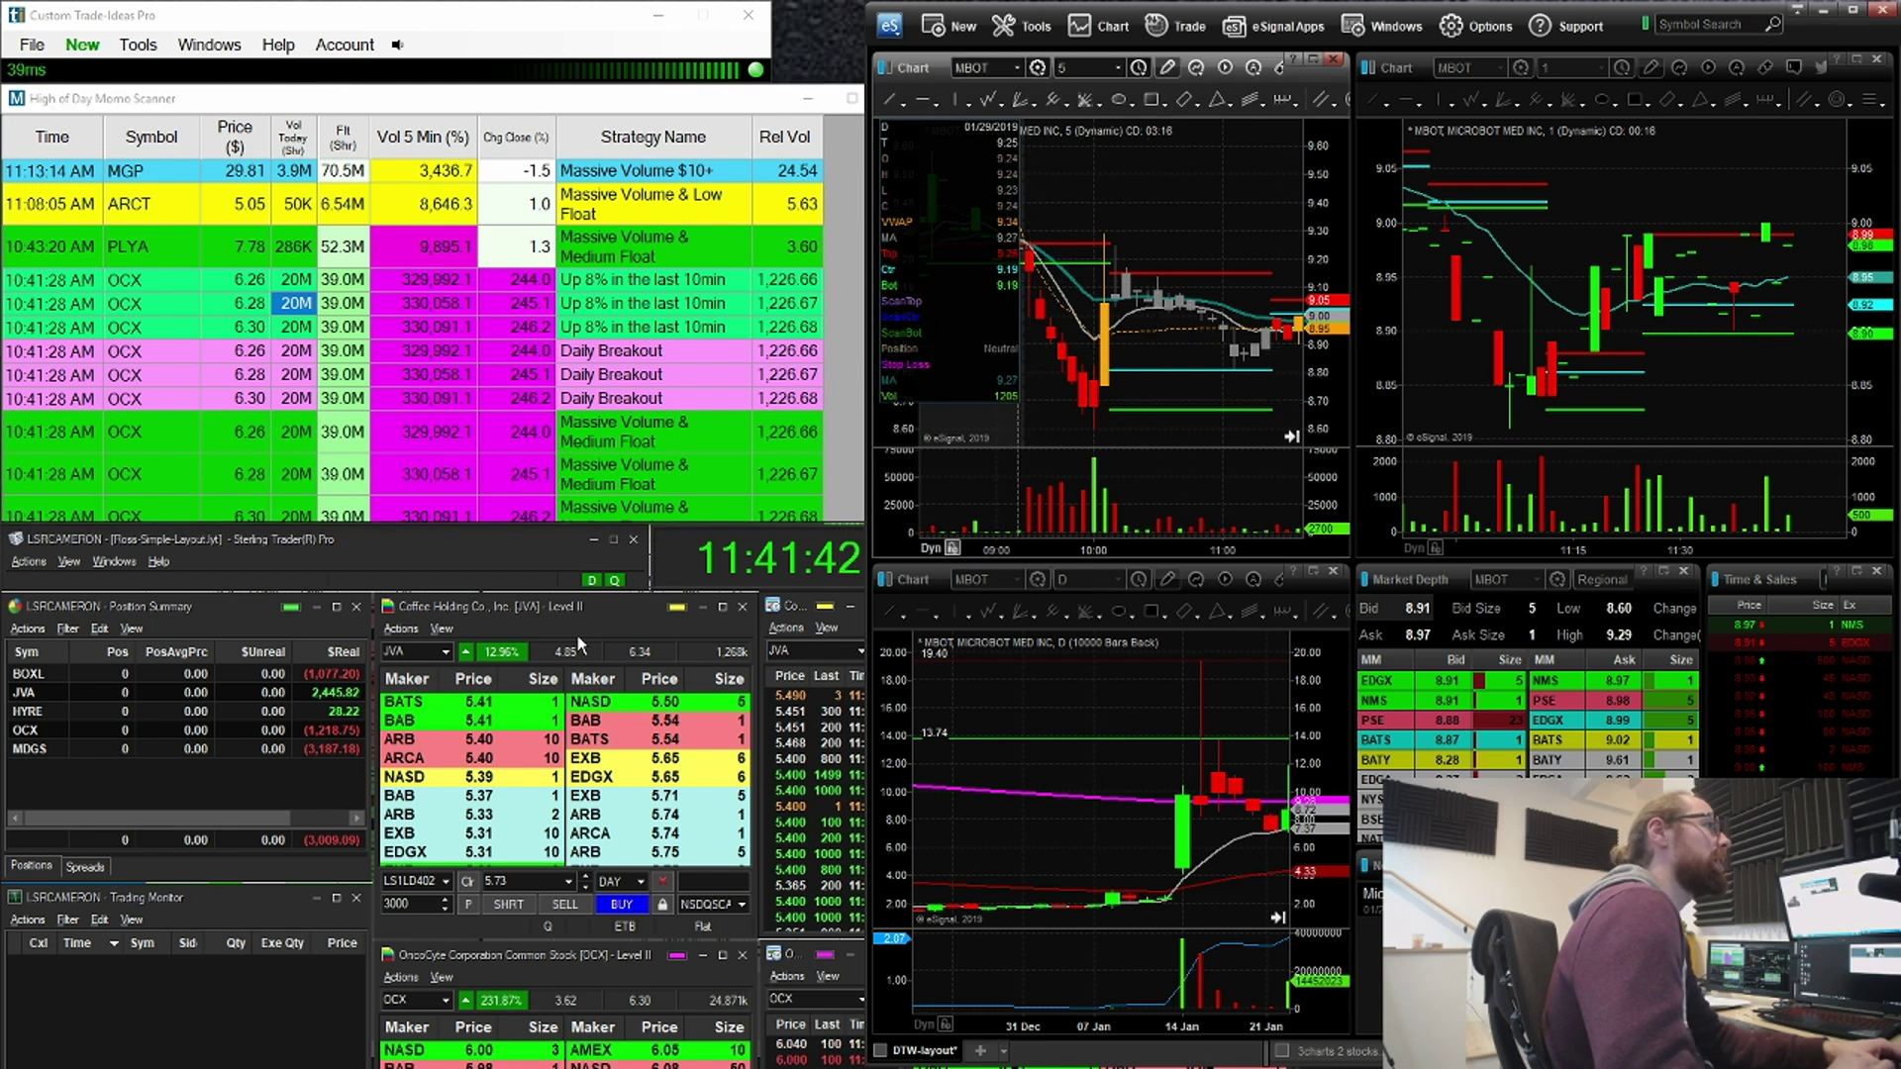